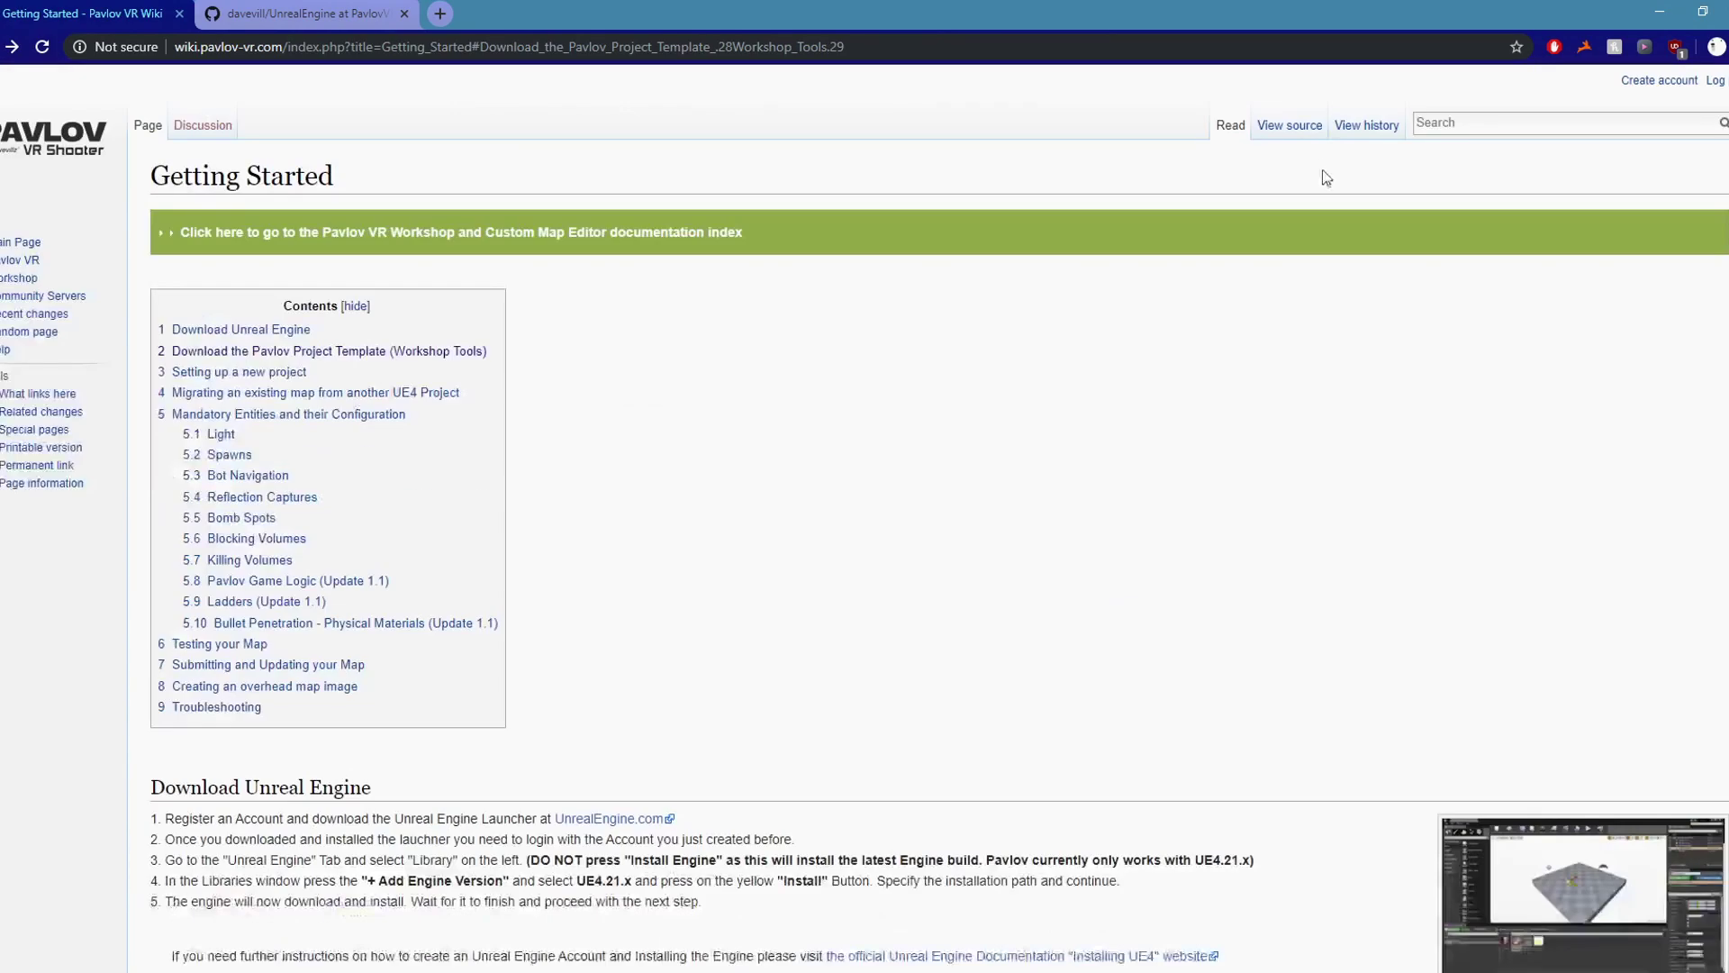
# Follow the wiki's project template instructions to the PavlovVRWorkshop branch of davevill/UnrealEngine on GitHub and download it
pyautogui.scroll(-8, 389, 320)
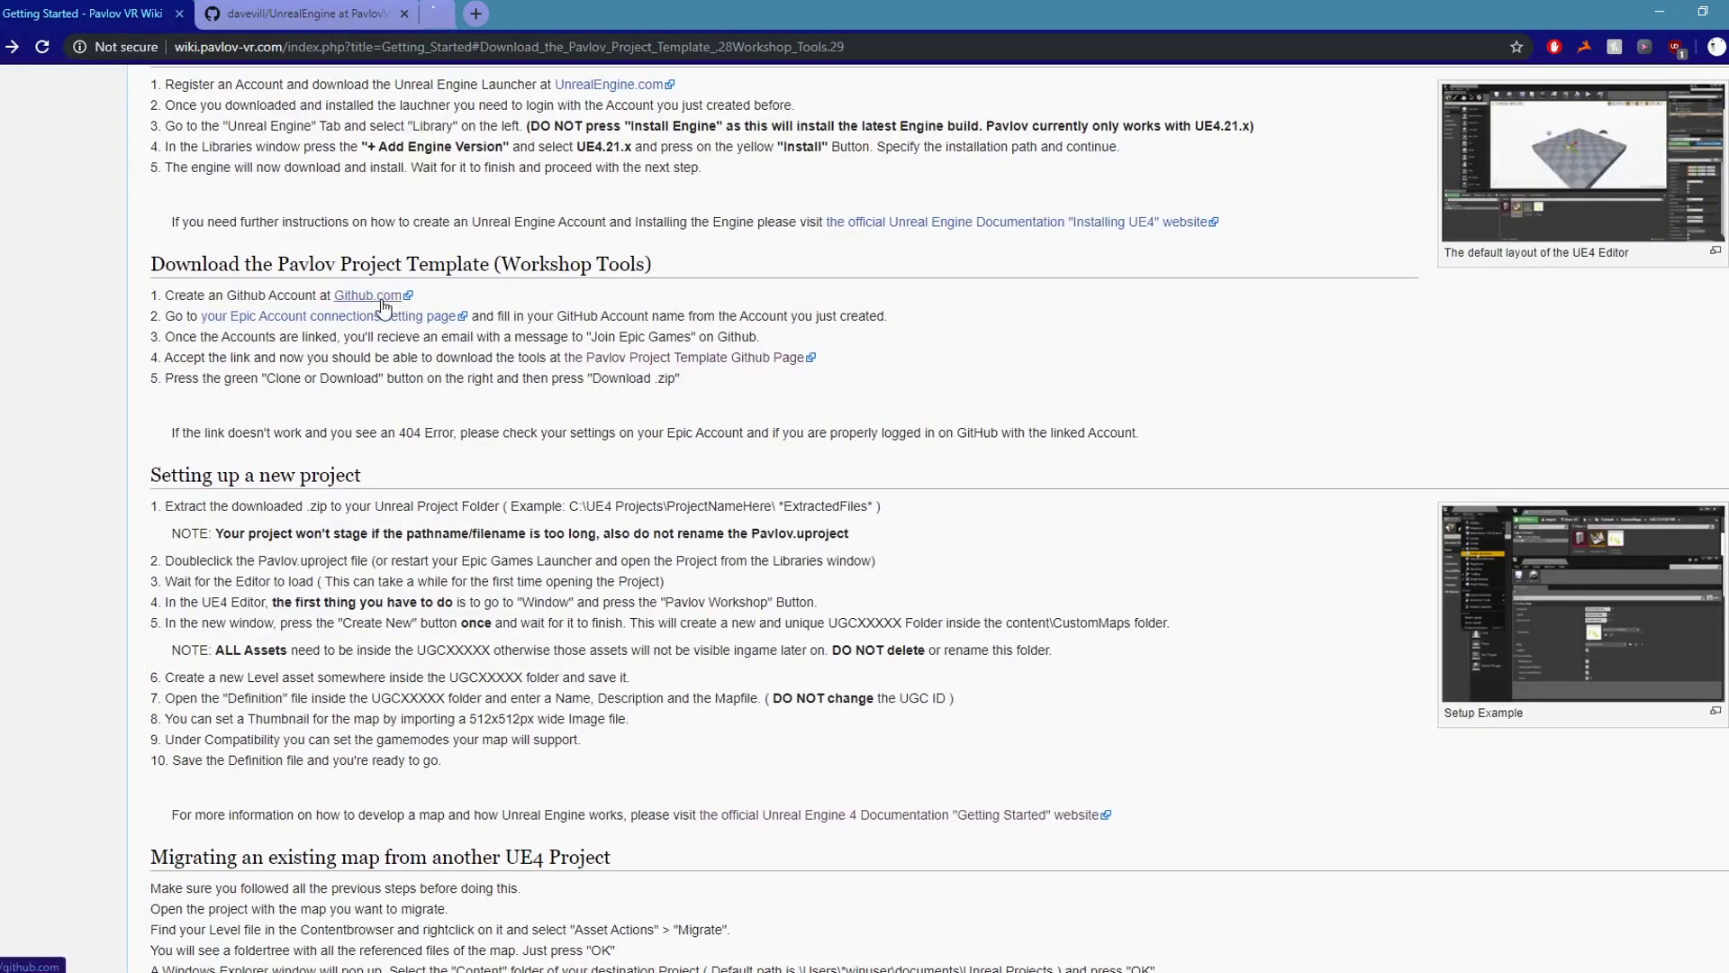
pyautogui.click(135, 14)
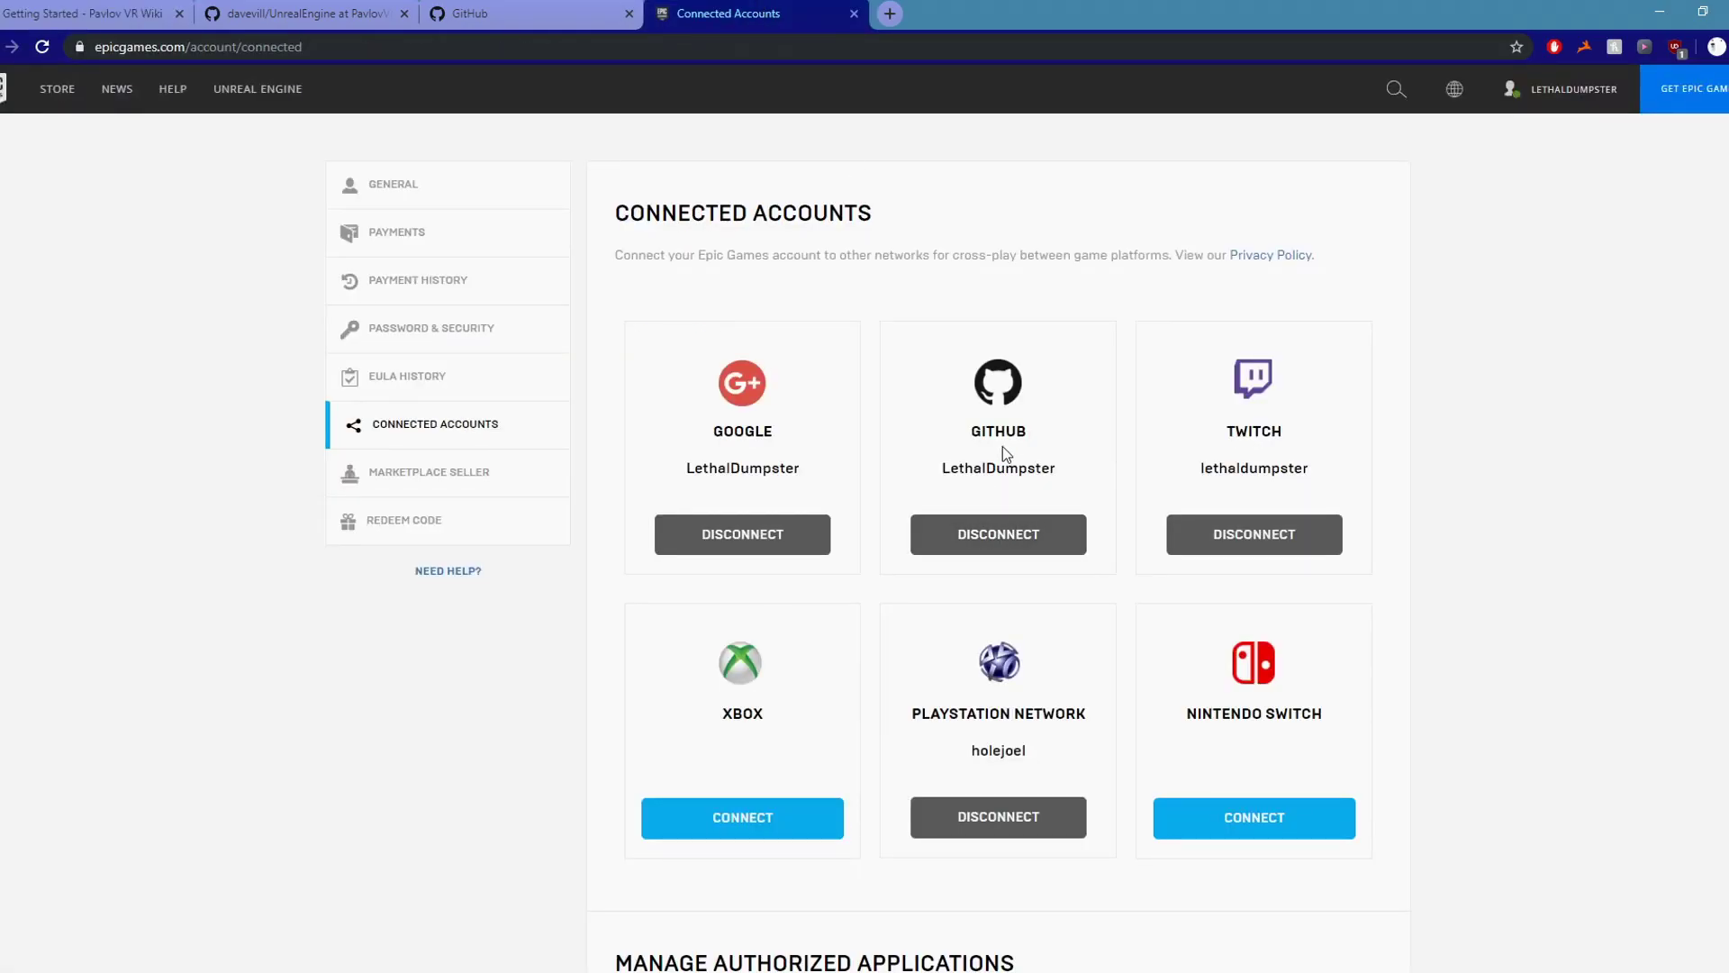
pyautogui.click(141, 8)
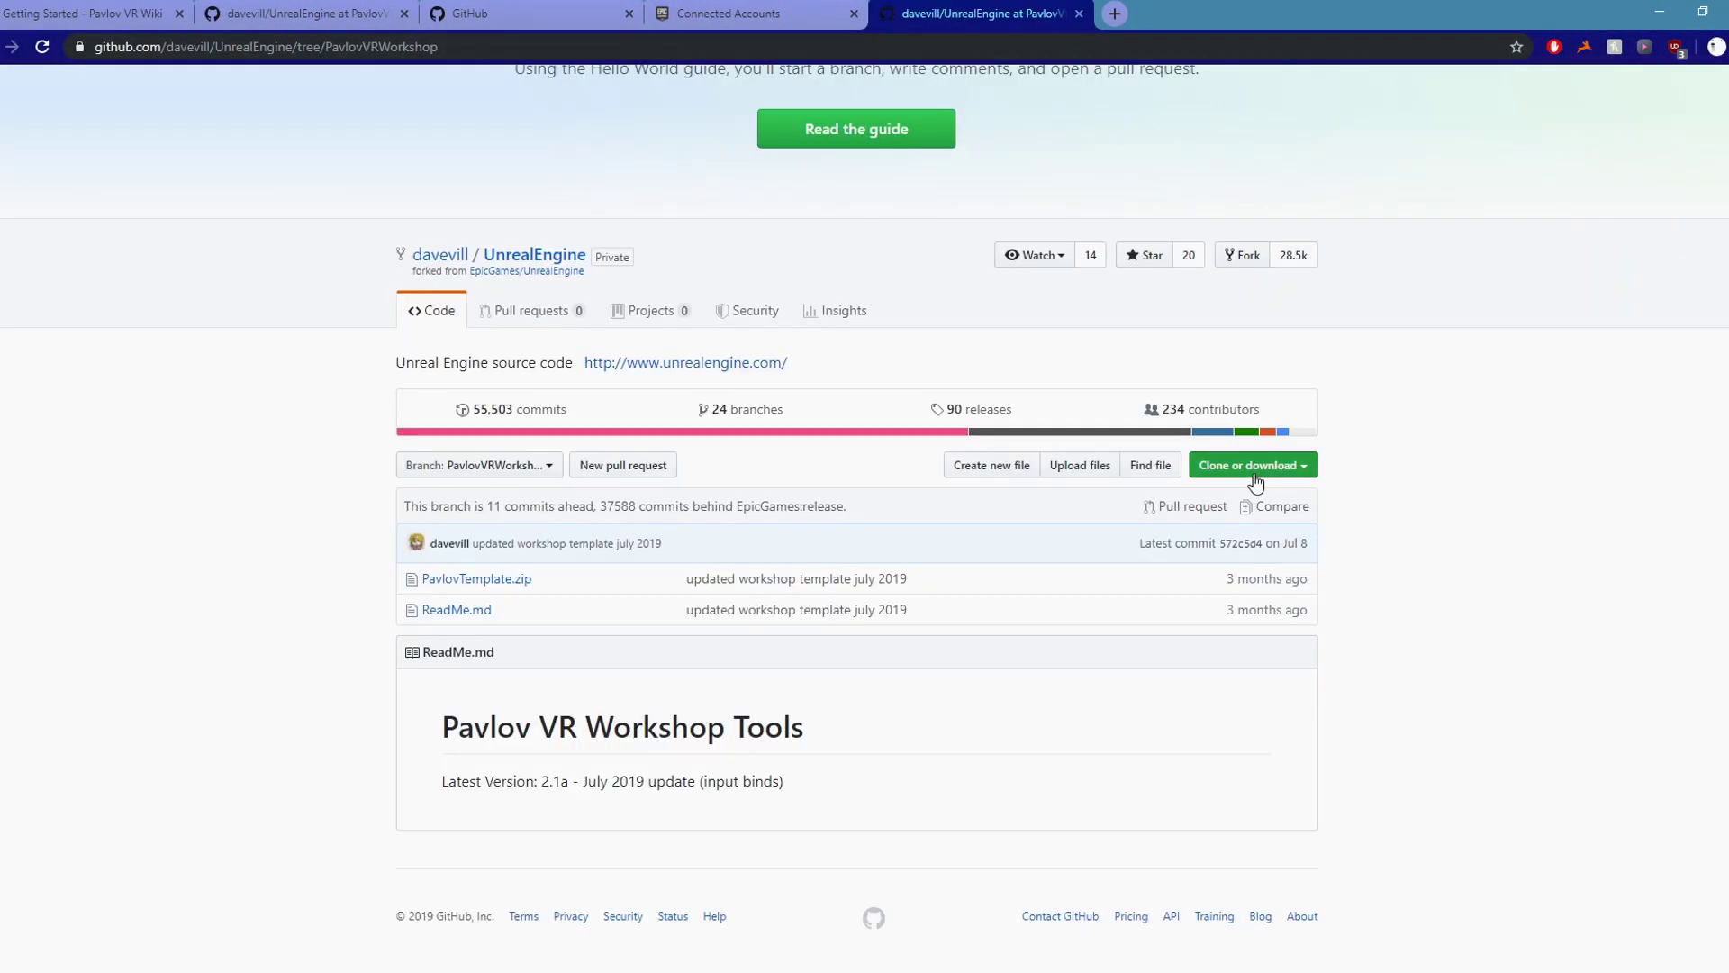
pyautogui.click(1255, 470)
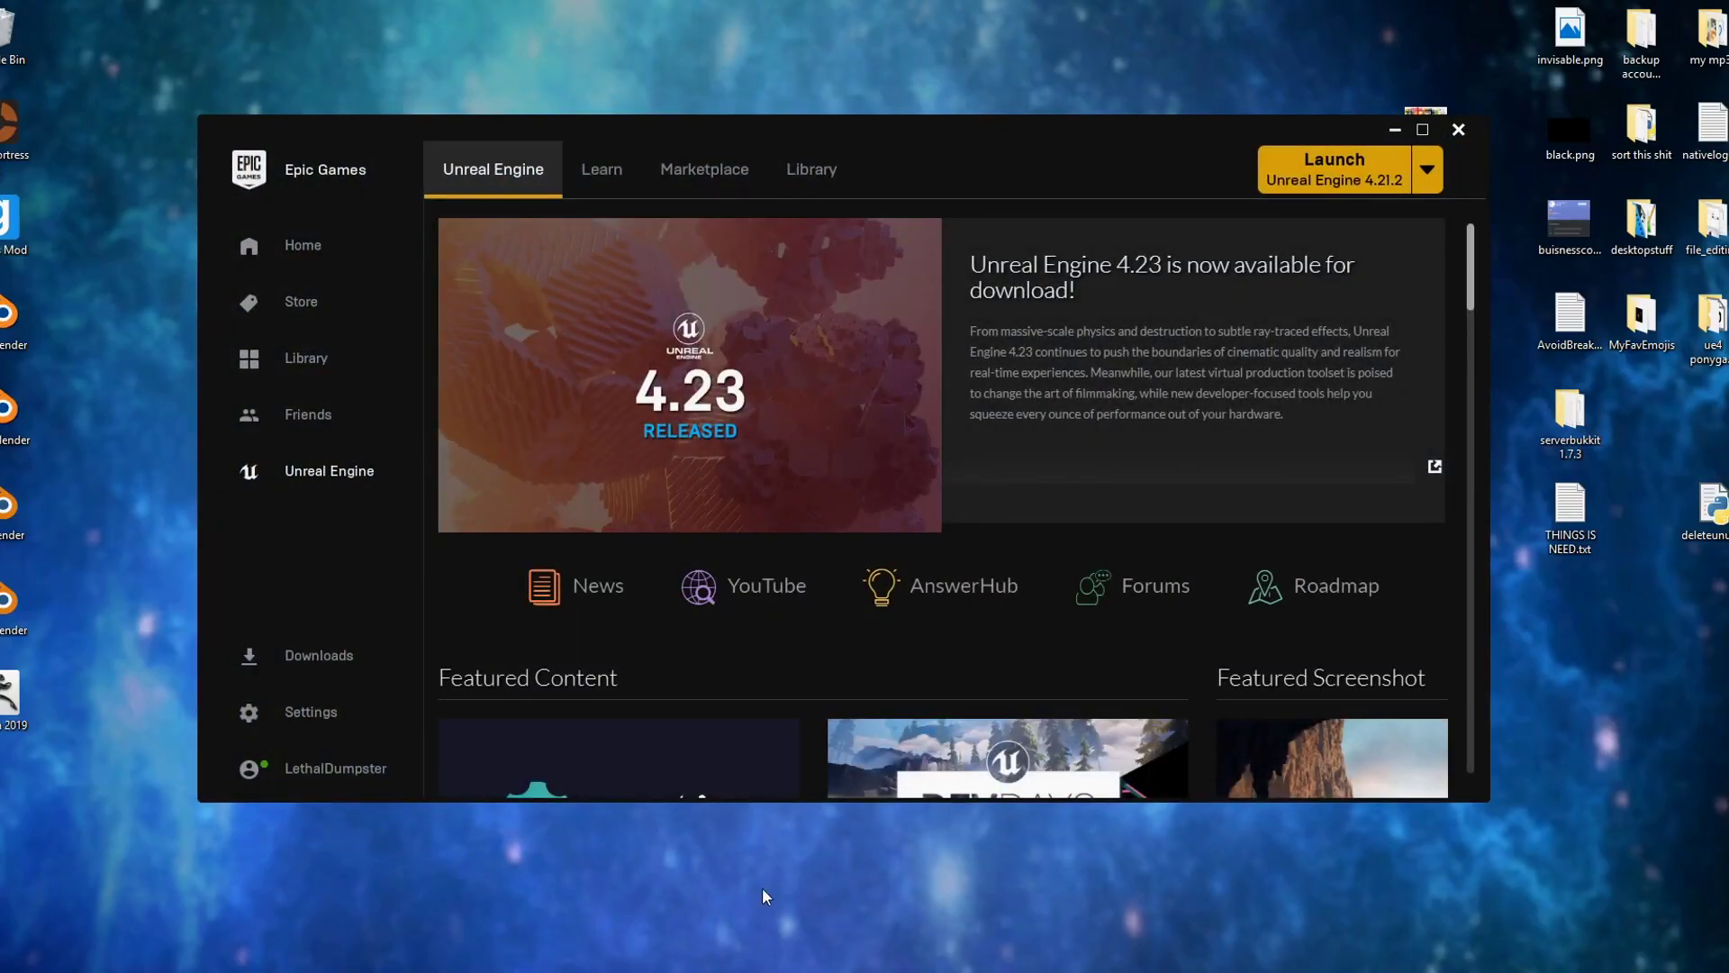
# Examine the Unreal Engine versions available for a new engine slot in the launcher's library and remove the slot
pyautogui.click(801, 178)
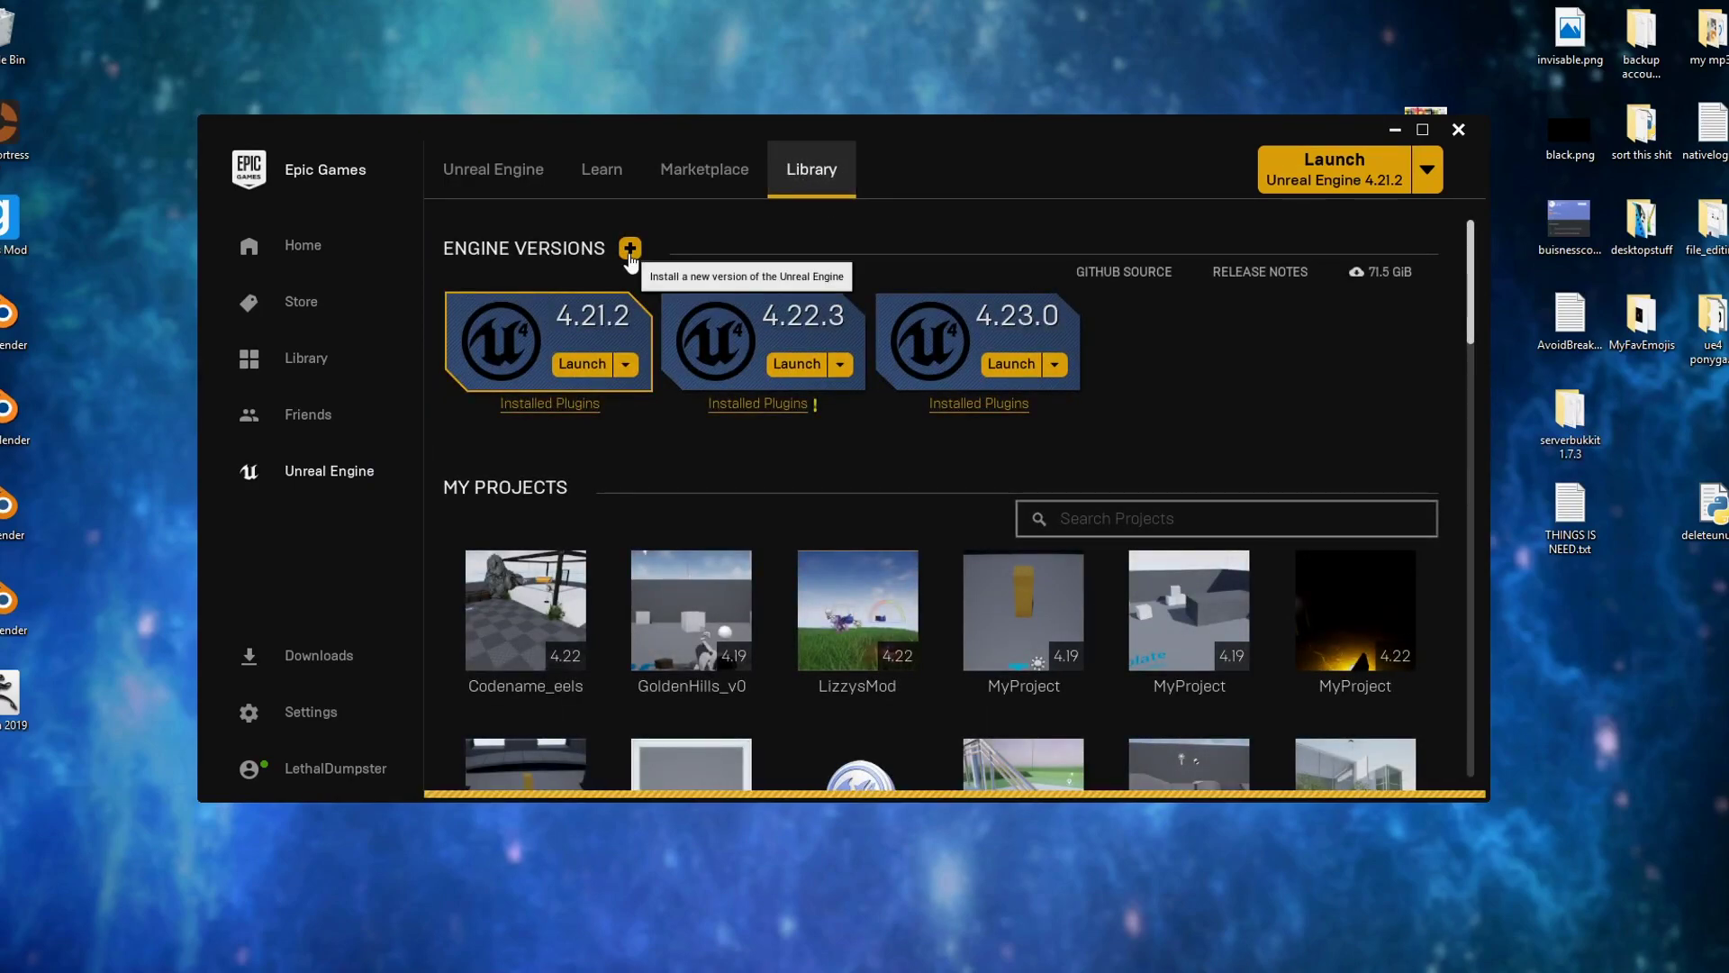
pyautogui.click(630, 247)
pyautogui.click(1211, 324)
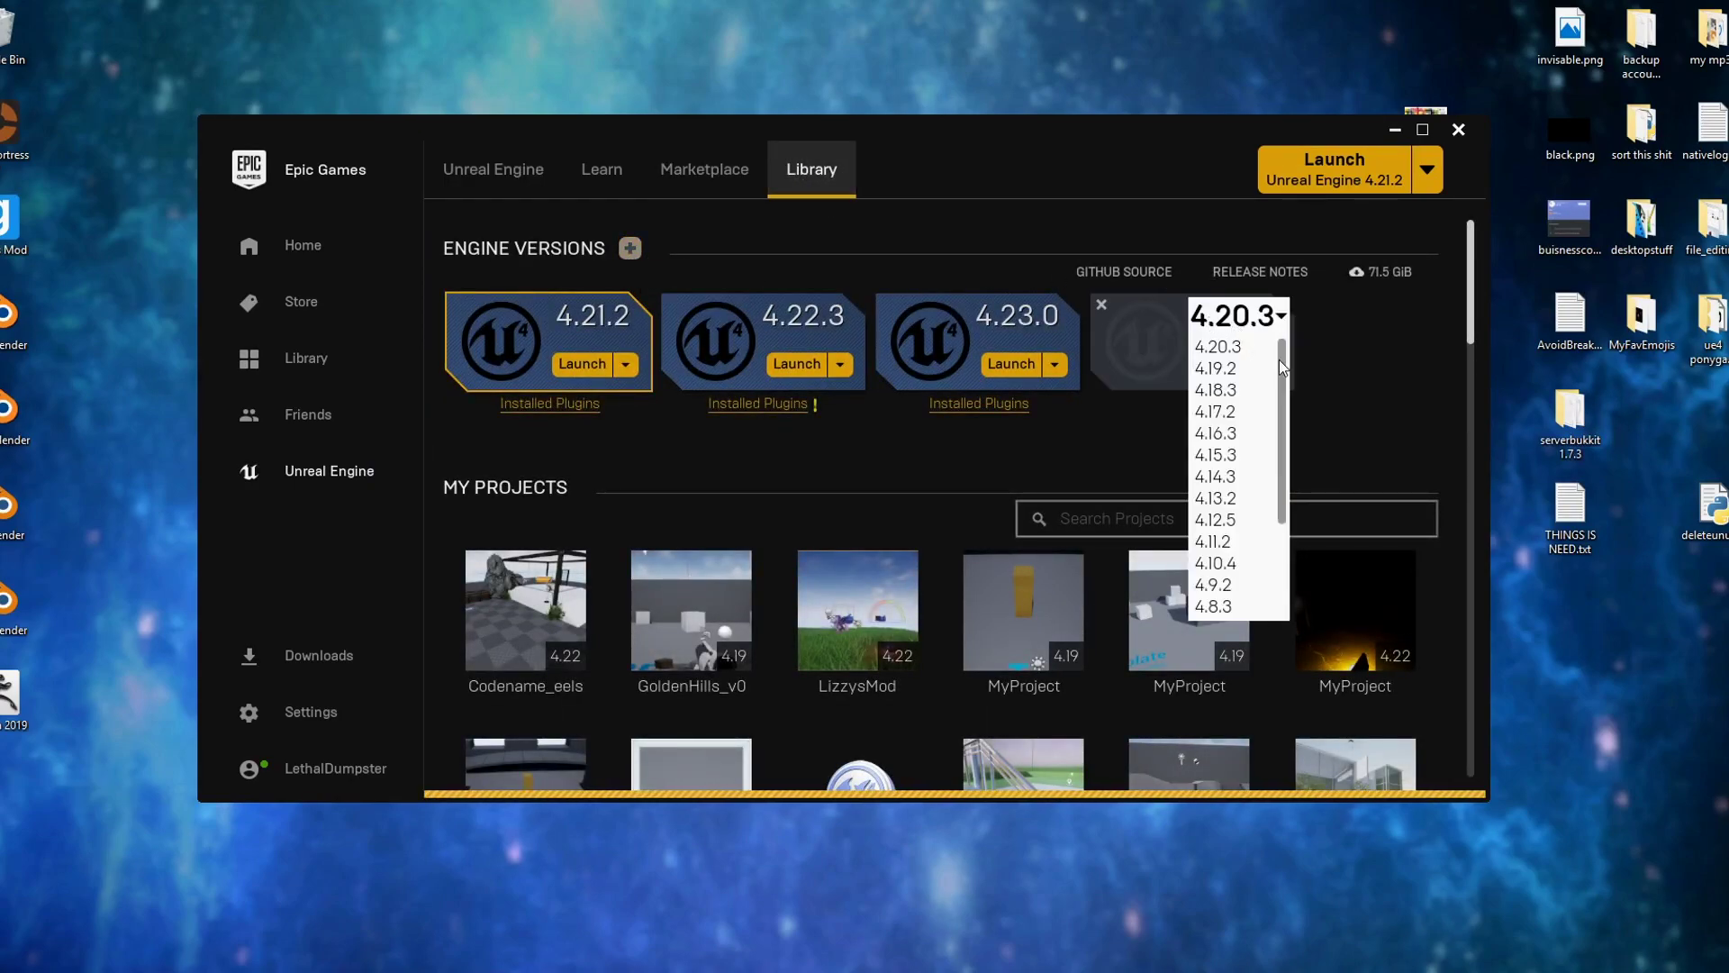
pyautogui.scroll(-5, 1288, 413)
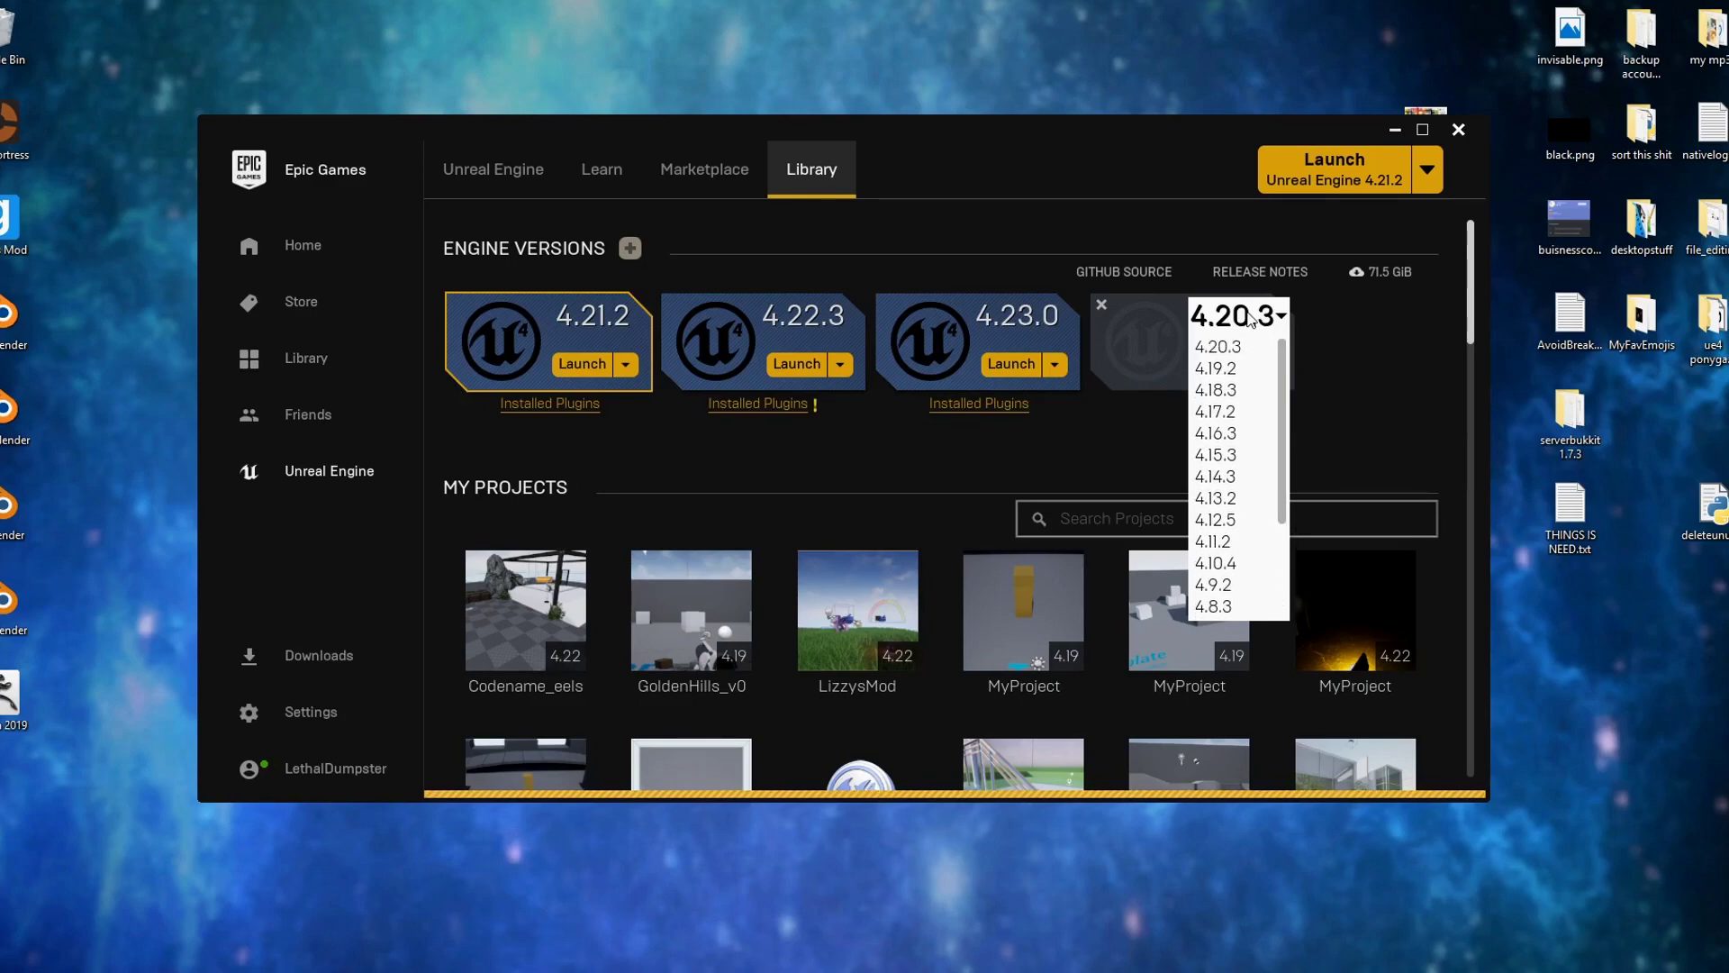
pyautogui.click(1120, 296)
pyautogui.click(1102, 304)
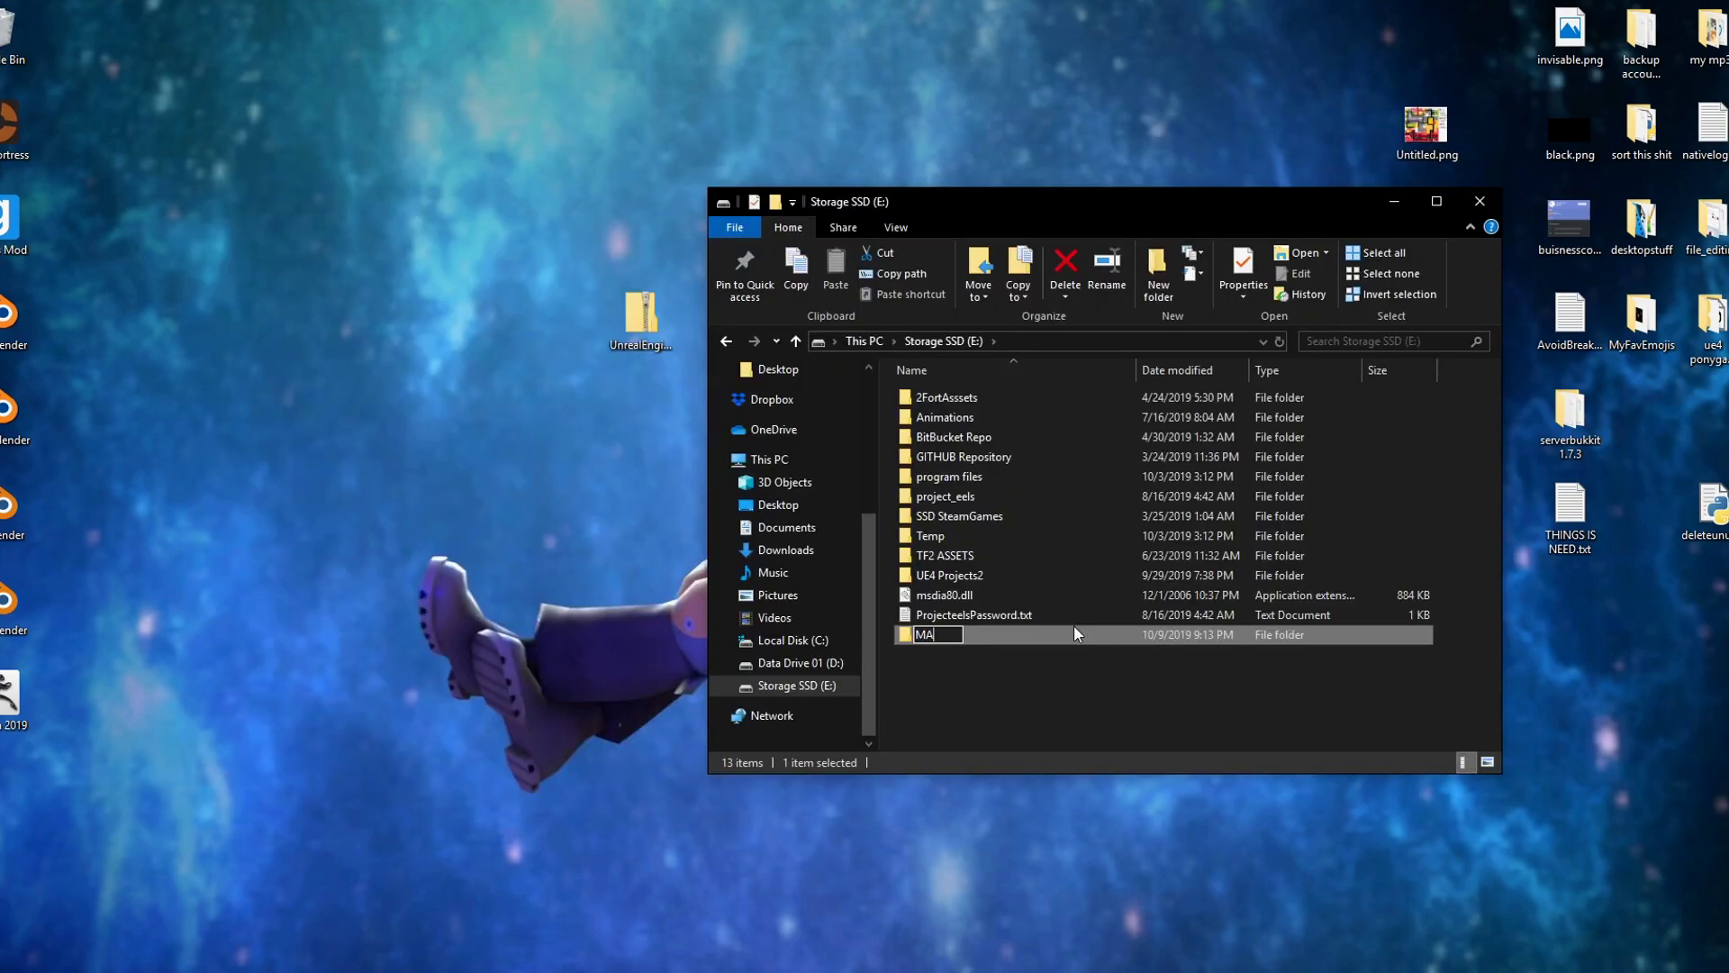
# Name the new folder on the Storage SSD (E:) drive MAZombiesMap and copy PavlovTemplate.zip from the downloaded archive into it
pyautogui.write('ZombiesMap')
pyautogui.press('Return')
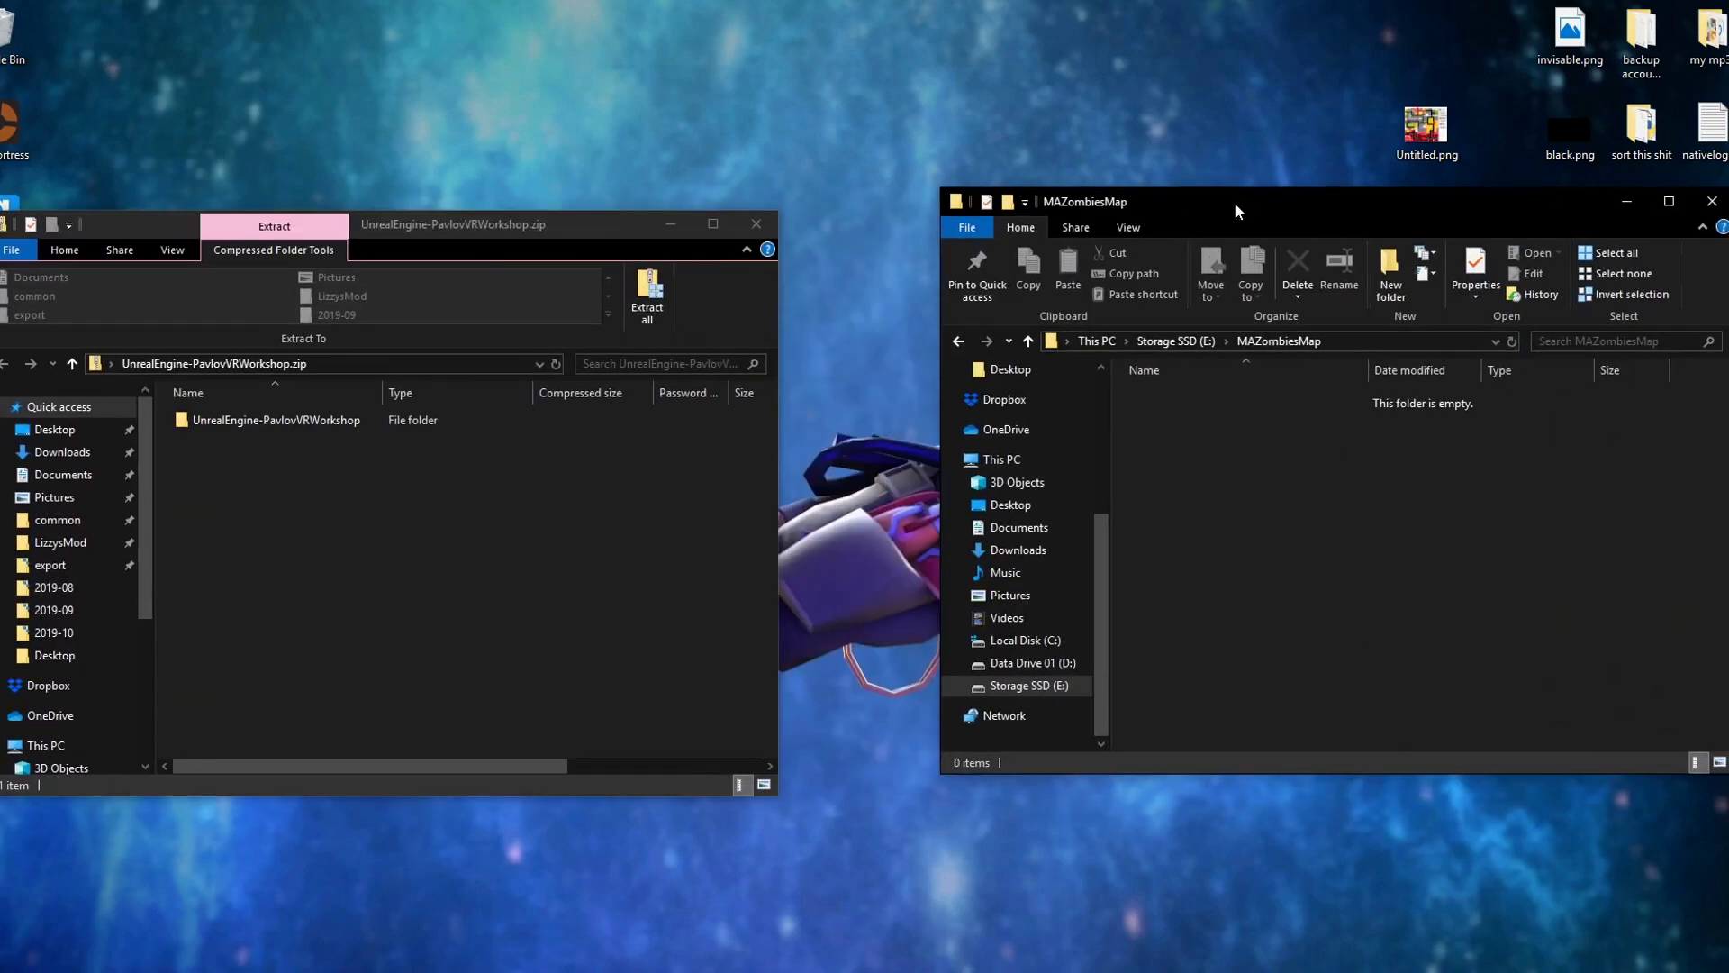
pyautogui.moveTo(466, 234); pyautogui.dragTo(466, 188)
pyautogui.doubleClick(466, 375)
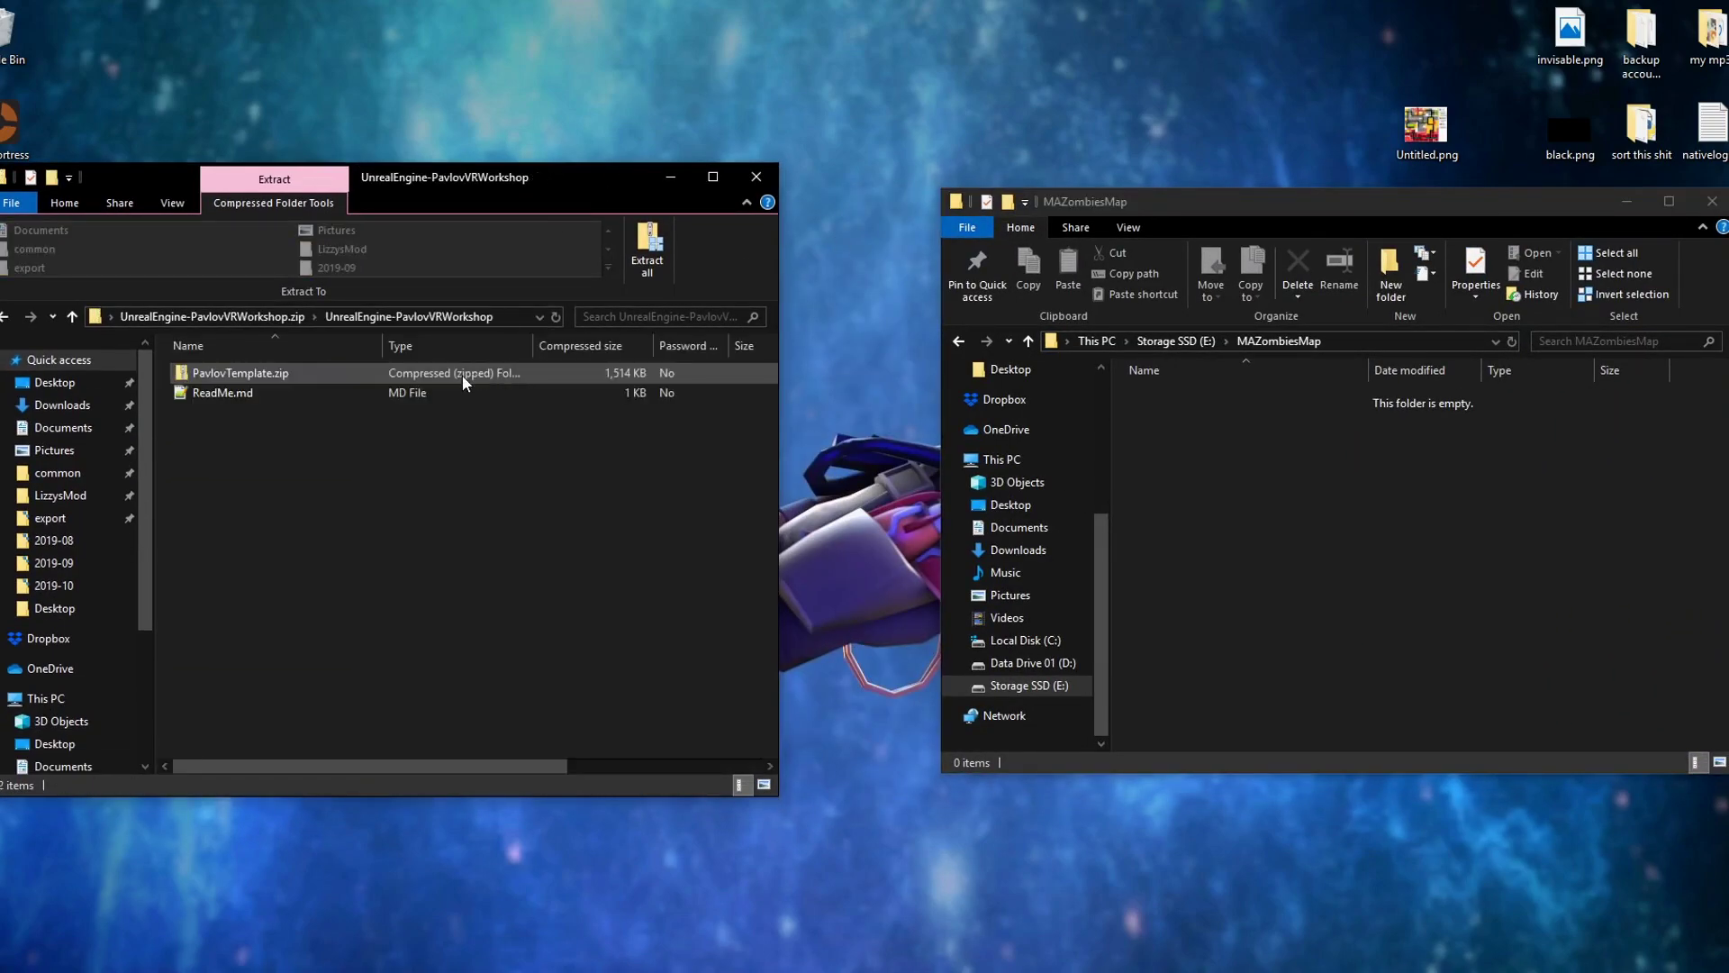
pyautogui.moveTo(240, 373); pyautogui.dragTo(1234, 425)
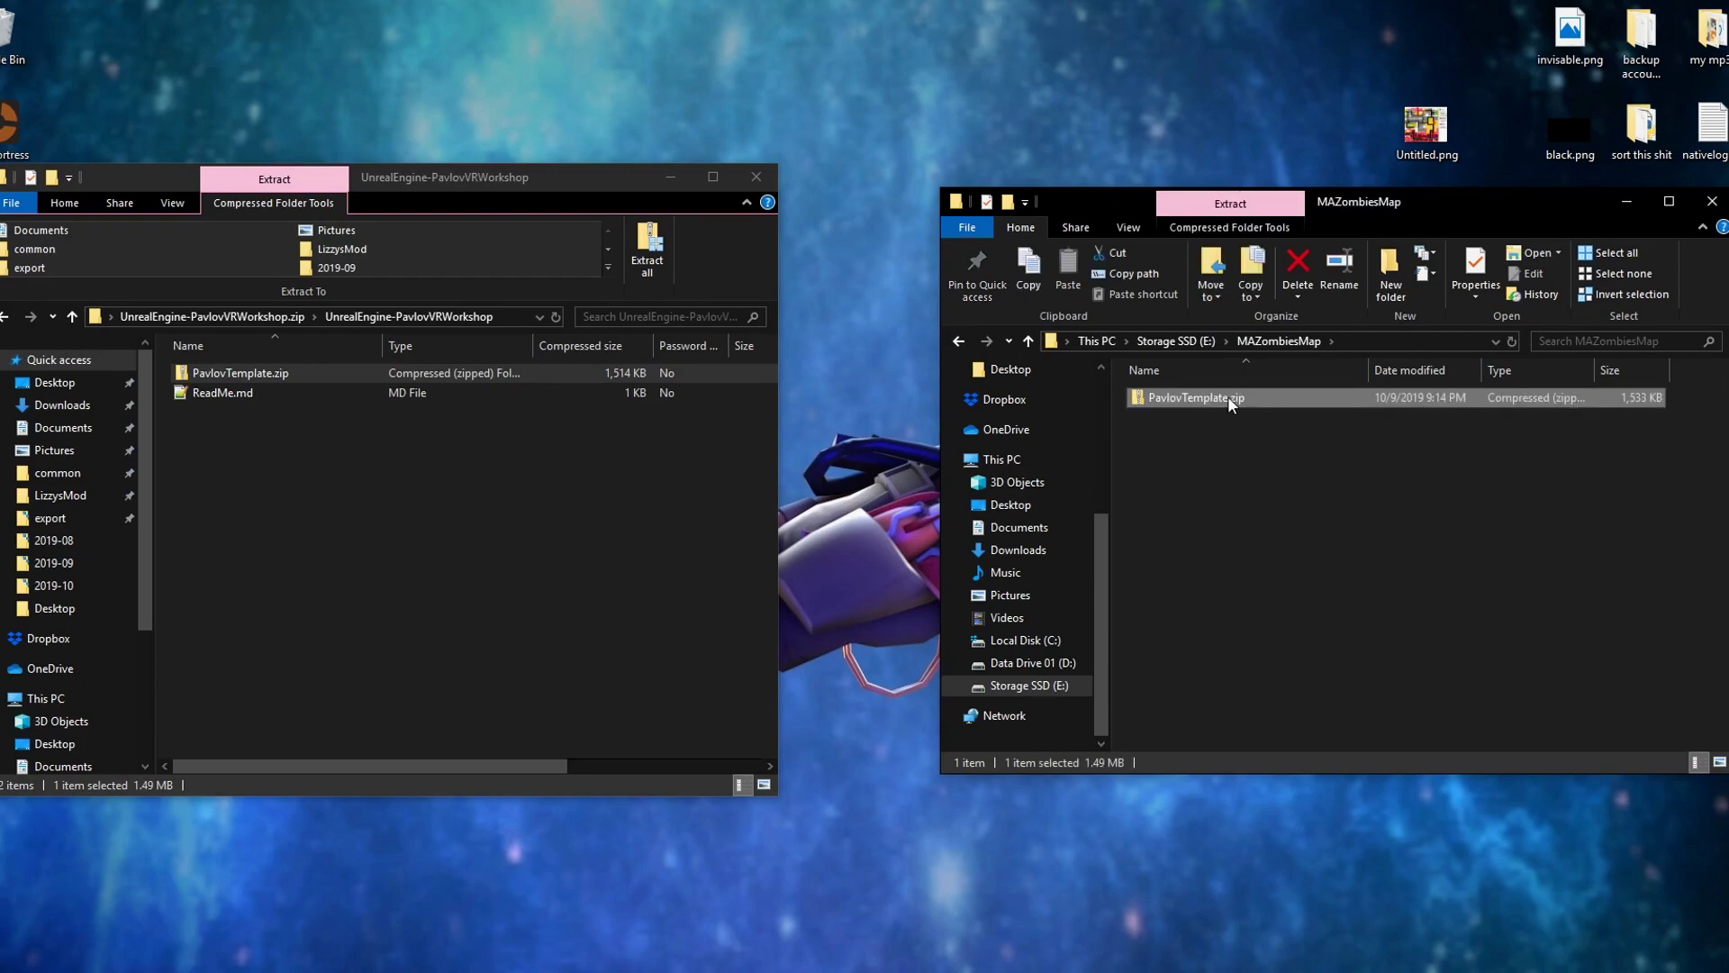
# Extract PavlovTemplate.zip to E:\MAZombiesMap\PavlovTemplate and delete the copied zip file
pyautogui.rightClick(1229, 397)
pyautogui.click(1029, 481)
pyautogui.click(1033, 677)
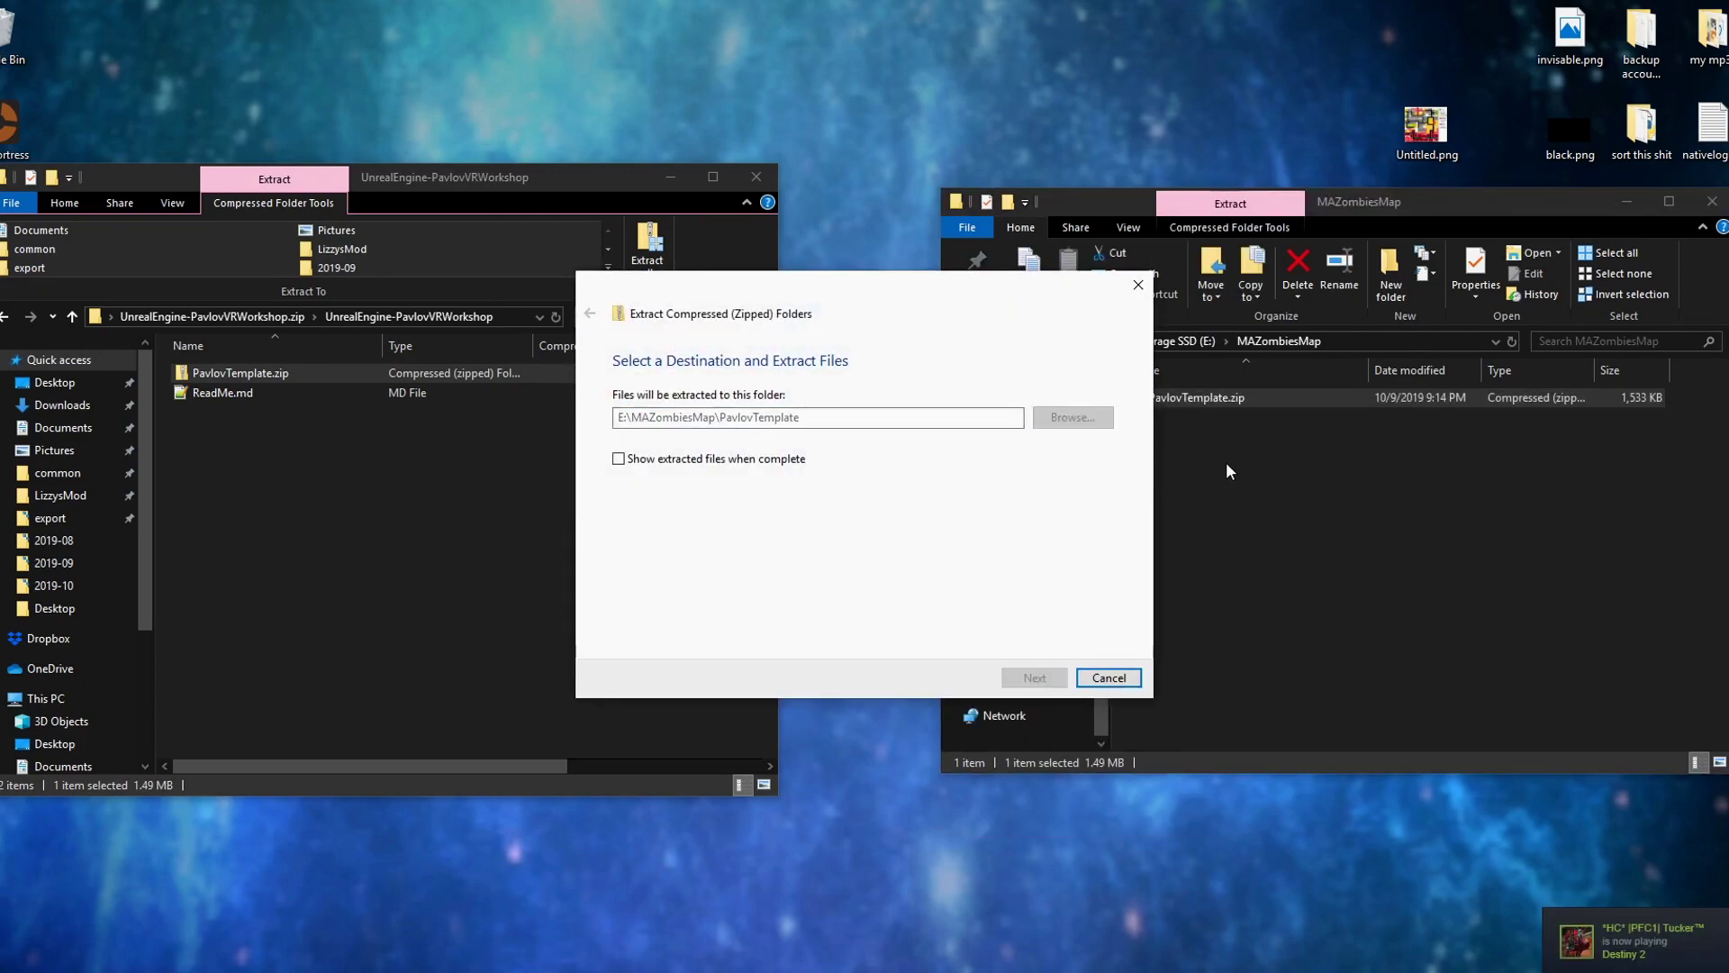
pyautogui.moveTo(1221, 420); pyautogui.dragTo(1218, 501)
pyautogui.press('Delete')
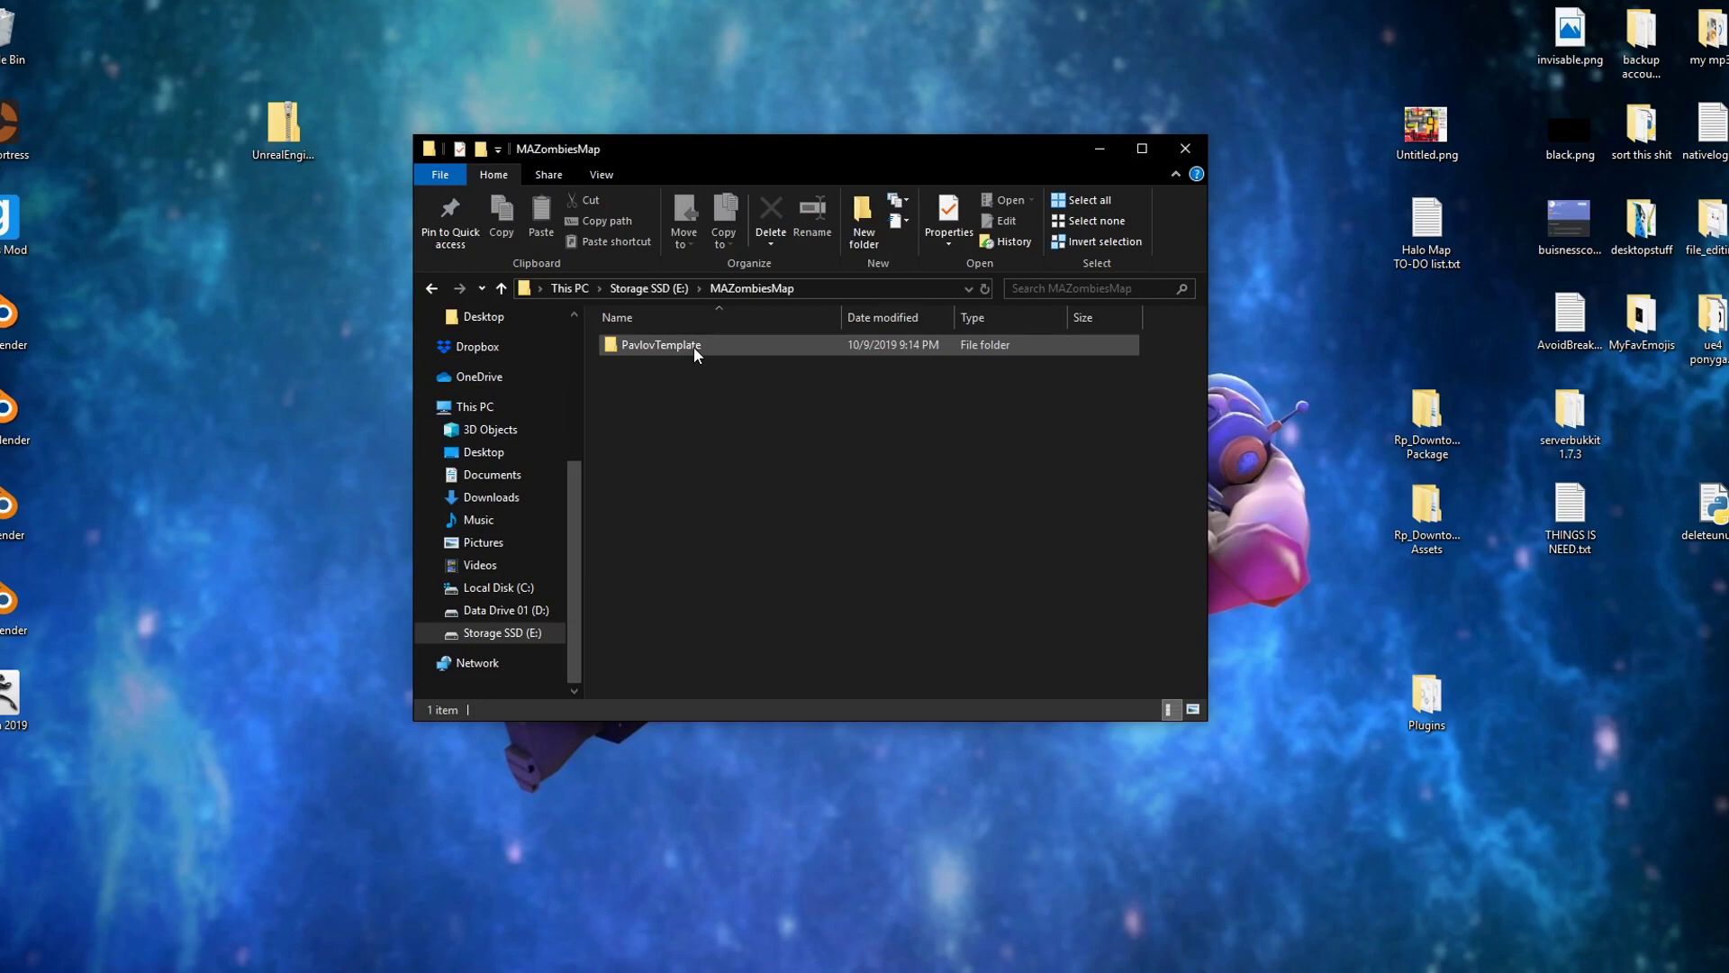
# Open Pavlov.uproject from the PavlovTemplate folder and update the outdated project file
pyautogui.doubleClick(694, 348)
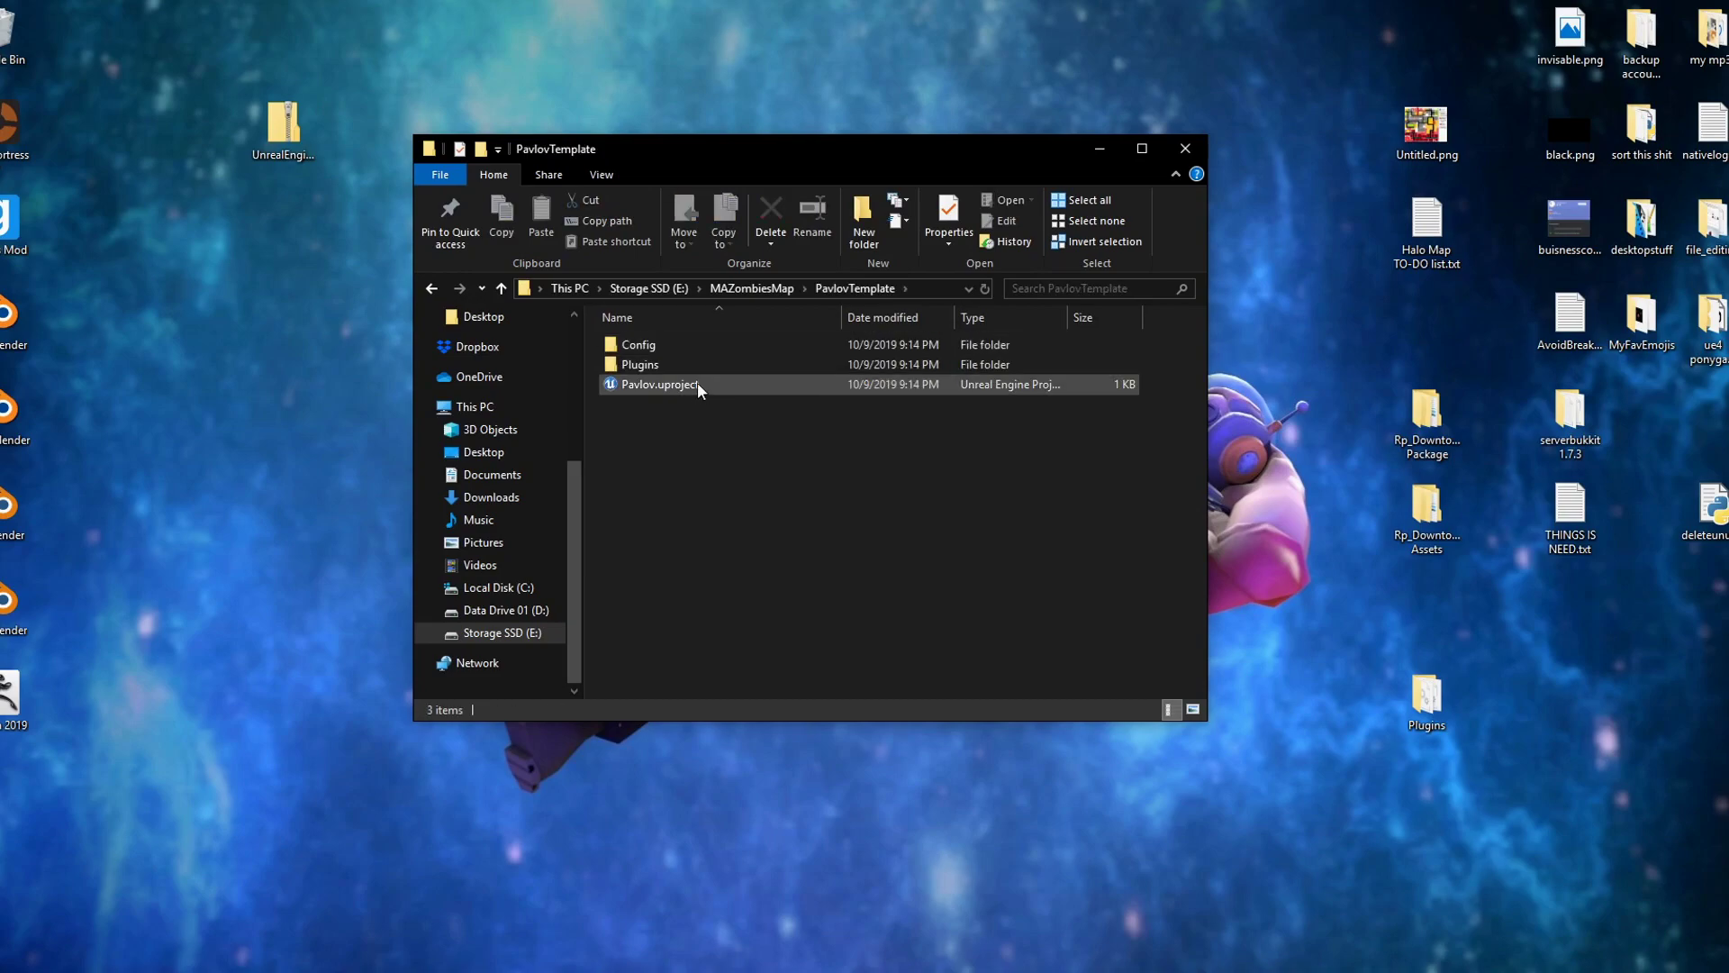
pyautogui.doubleClick(699, 383)
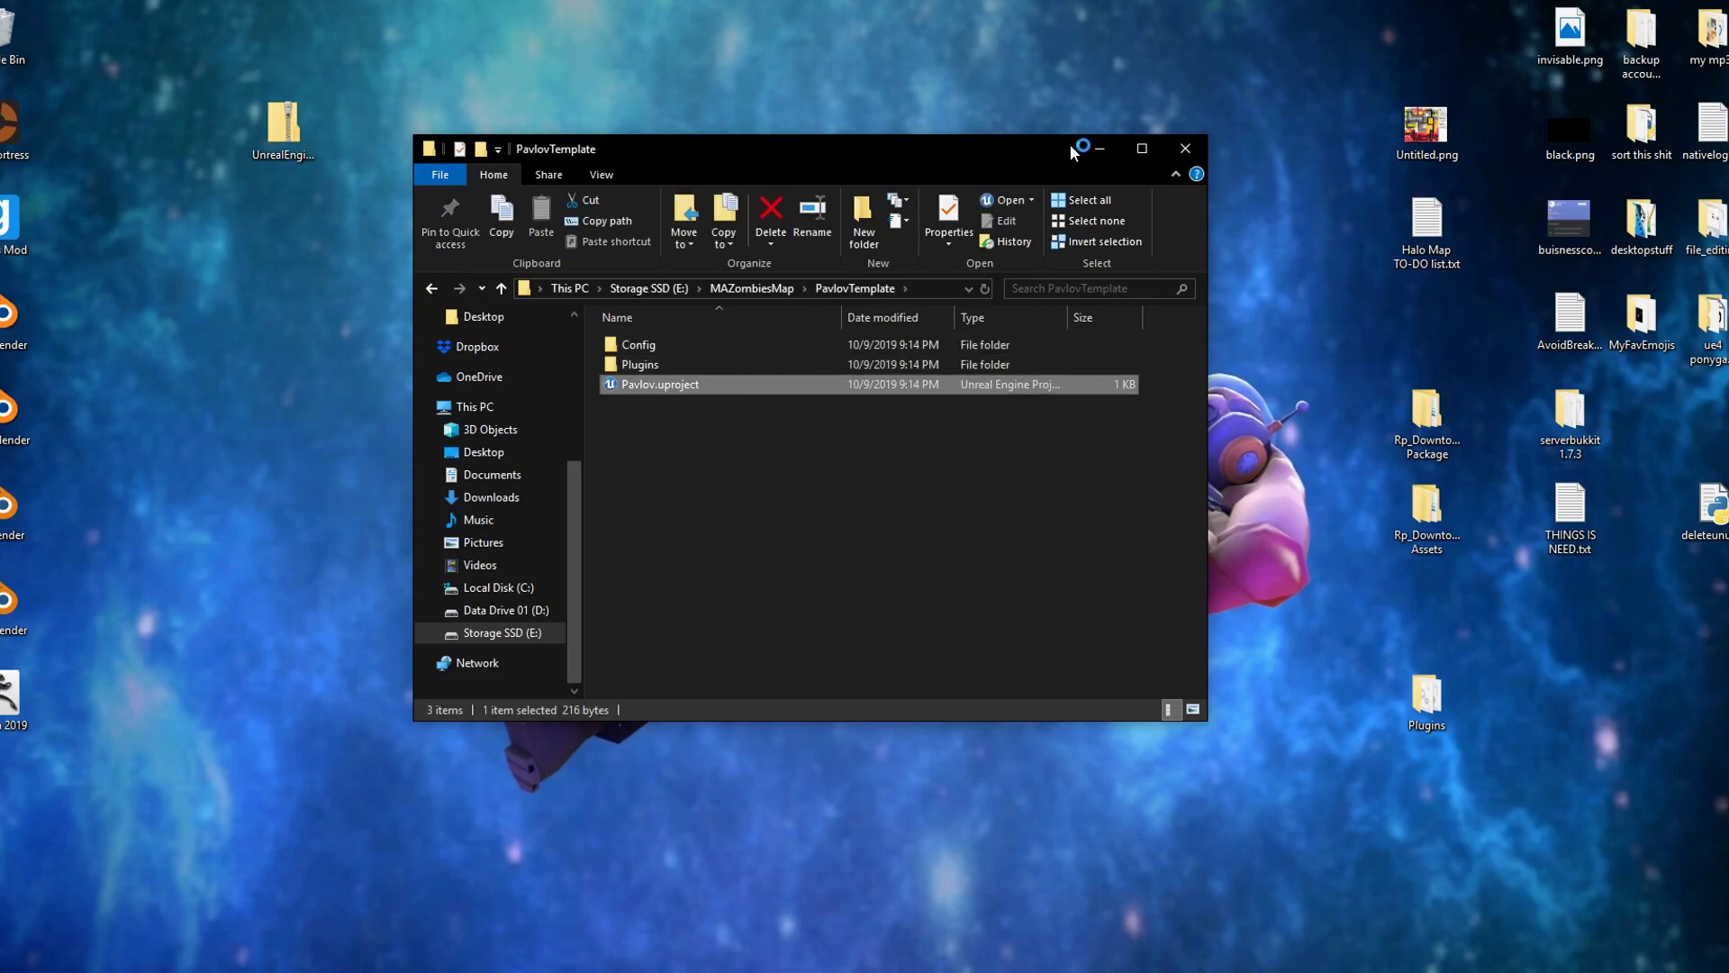
pyautogui.click(1100, 148)
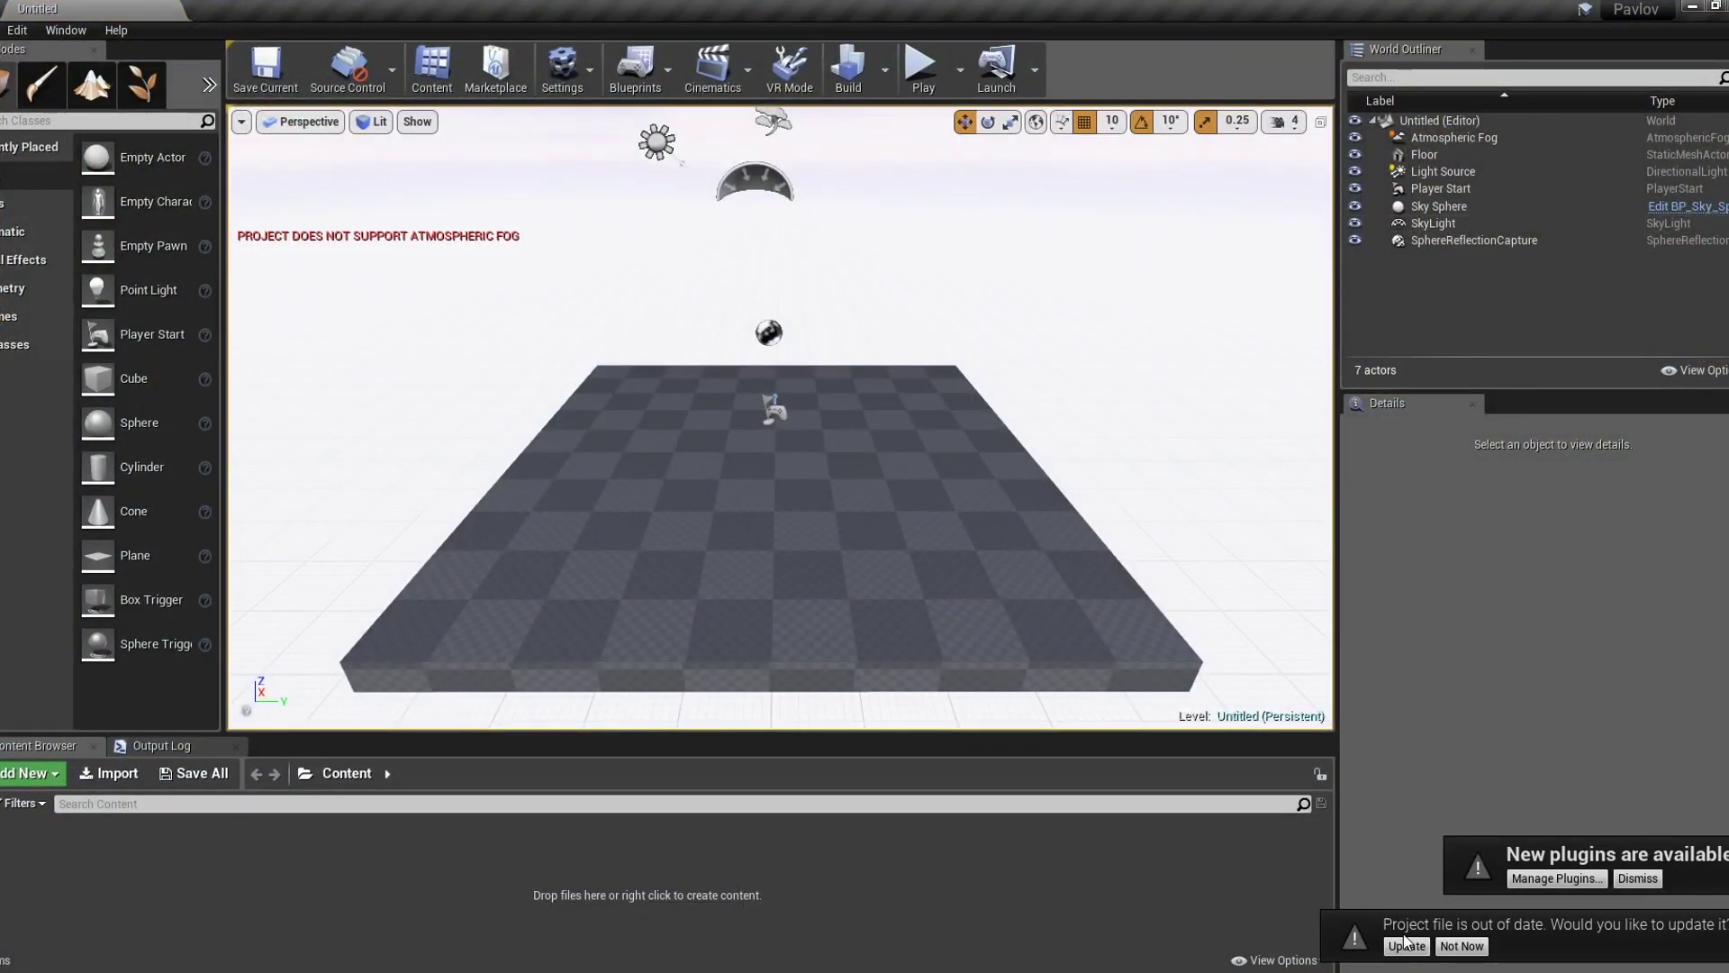
pyautogui.click(1406, 944)
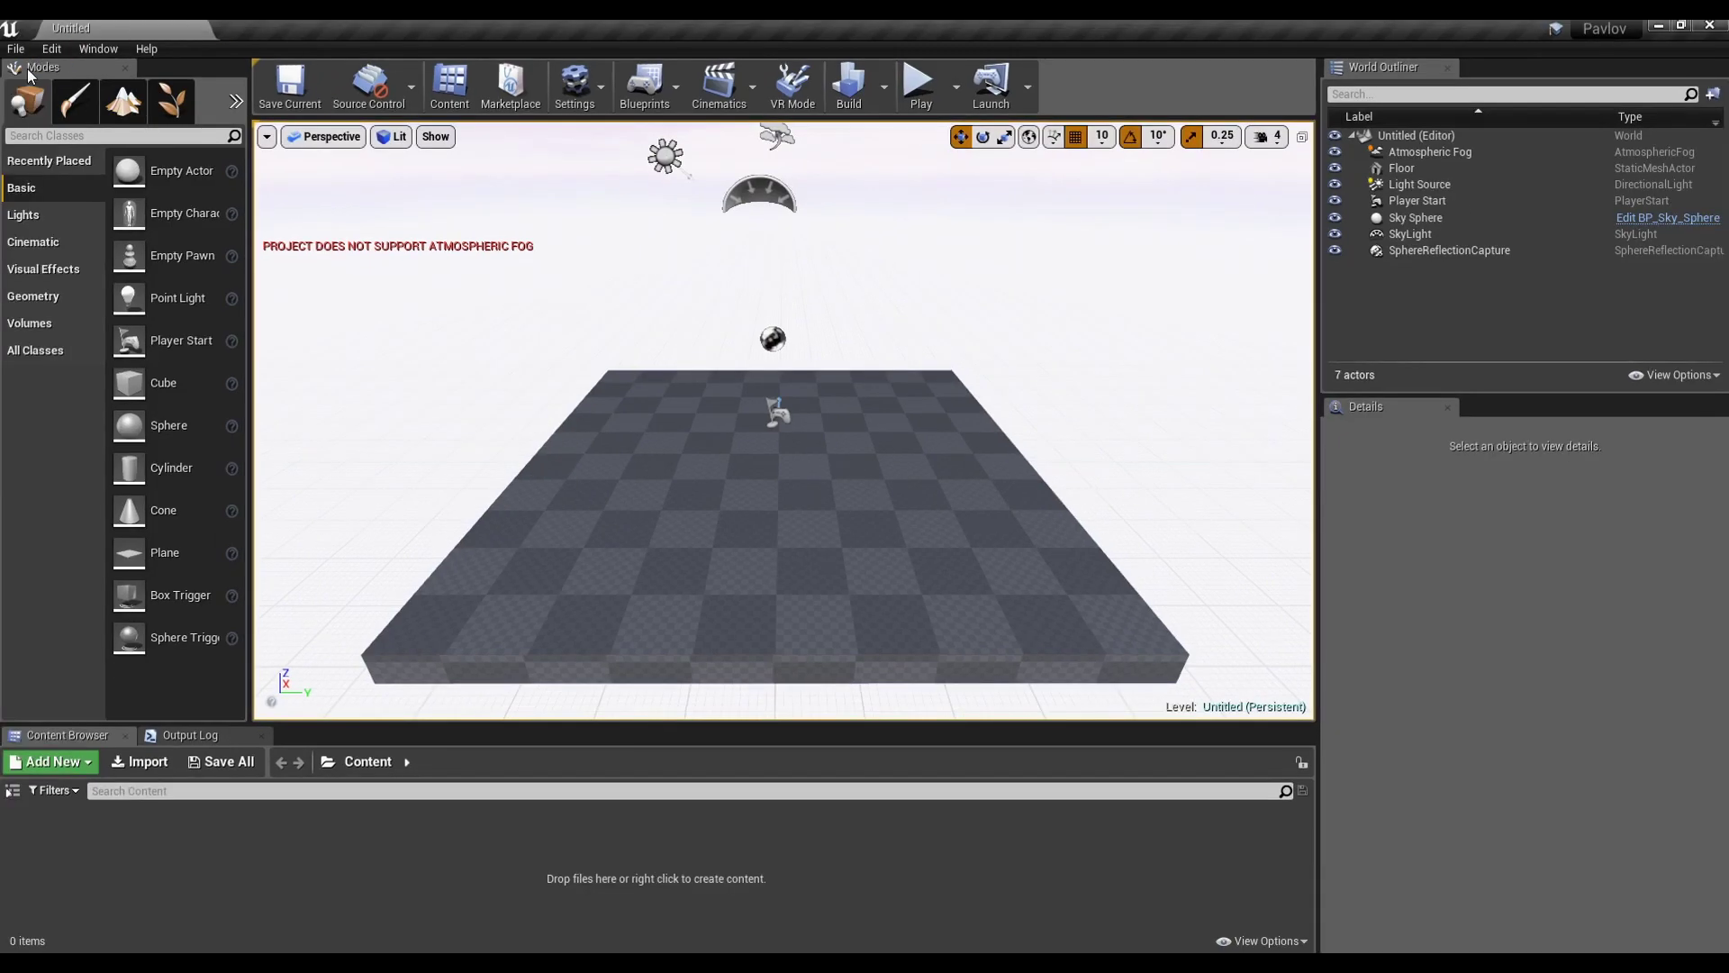
# Create a new map entry with Pavlov Workshop and open its UGC folder inside CustomMaps
pyautogui.click(65, 29)
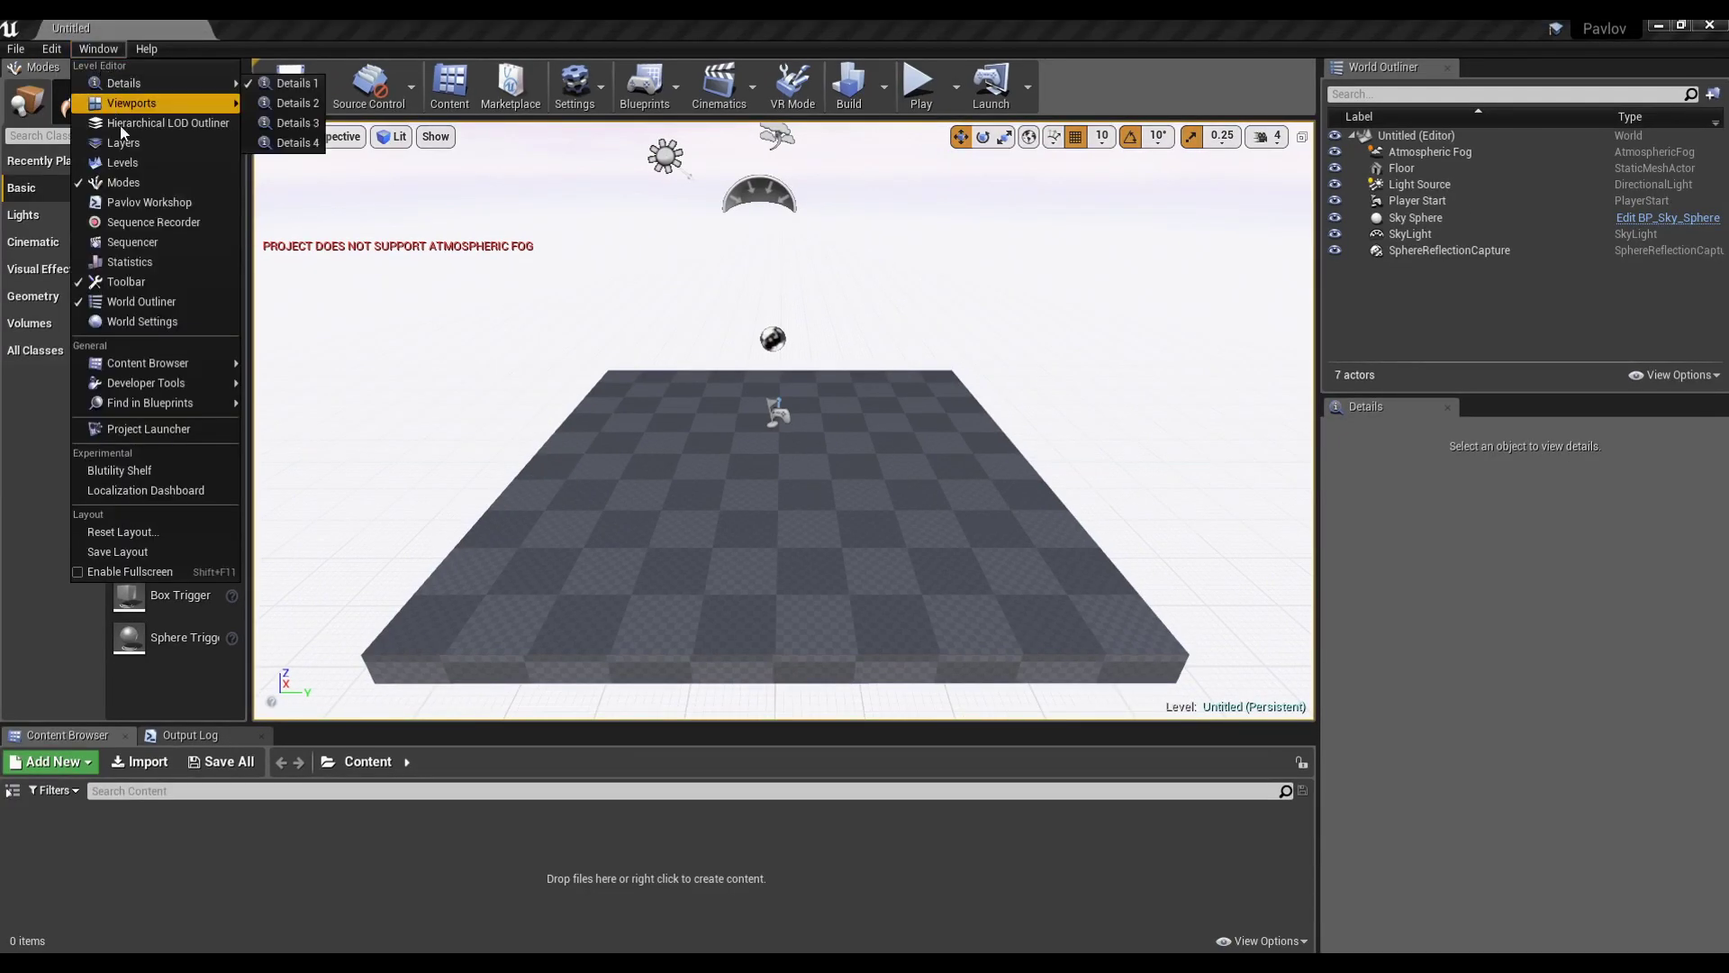
pyautogui.click(143, 199)
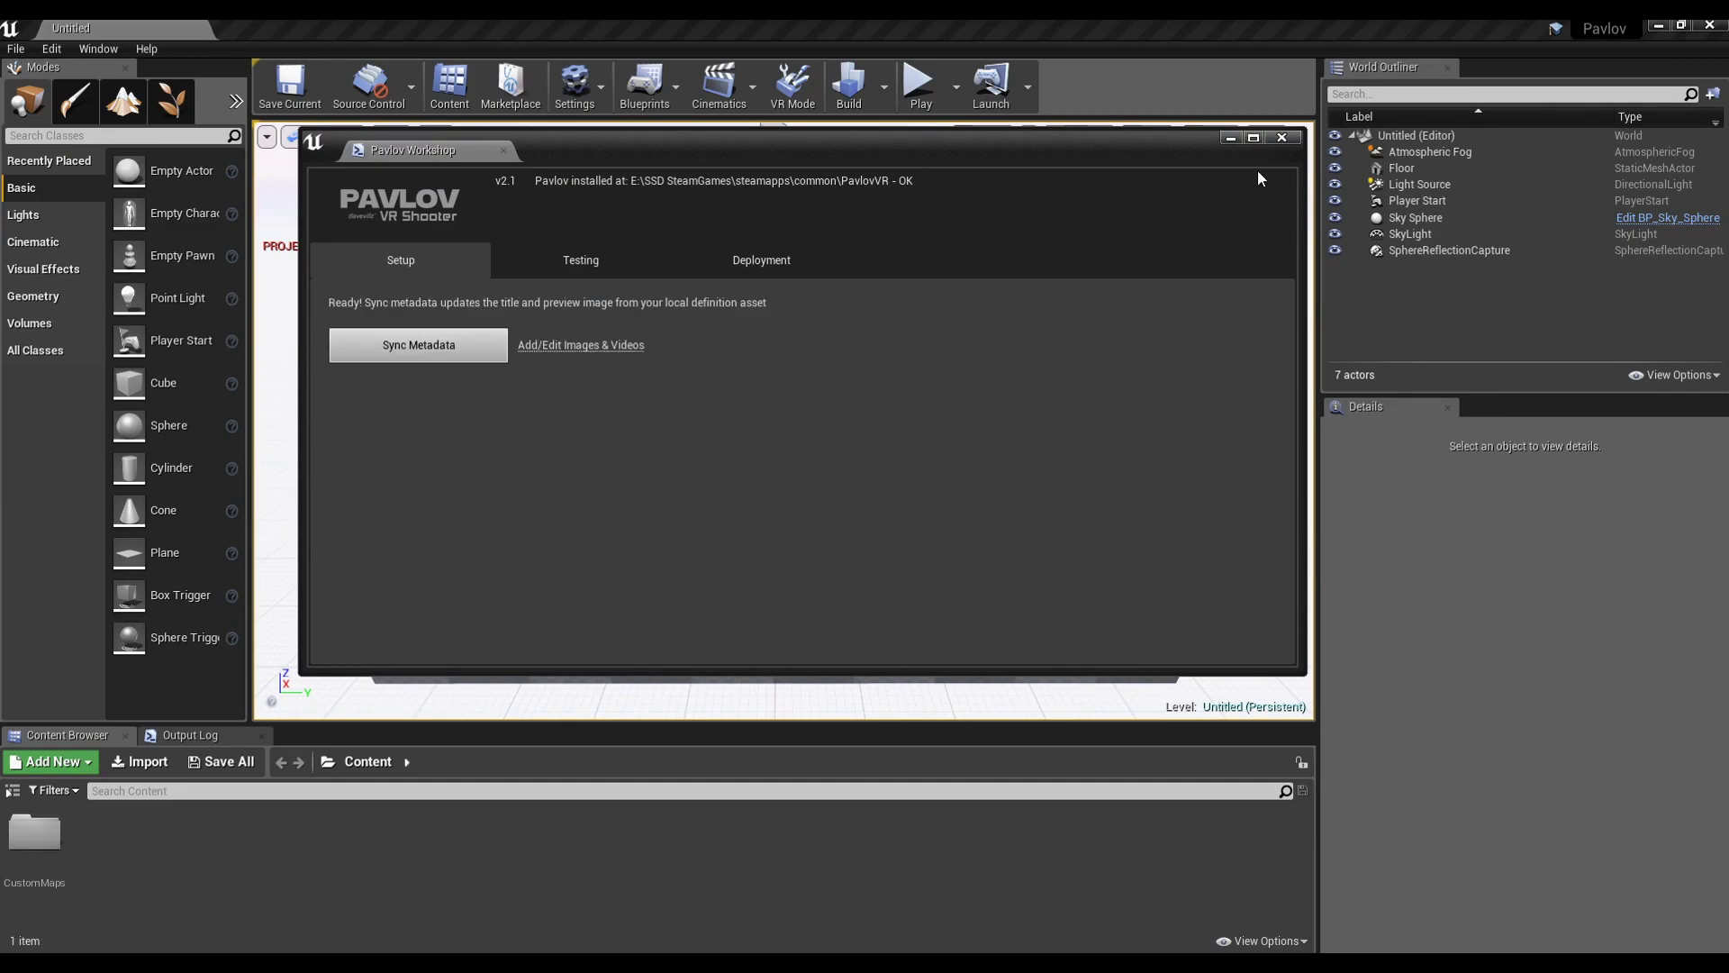
pyautogui.click(1281, 138)
pyautogui.doubleClick(36, 847)
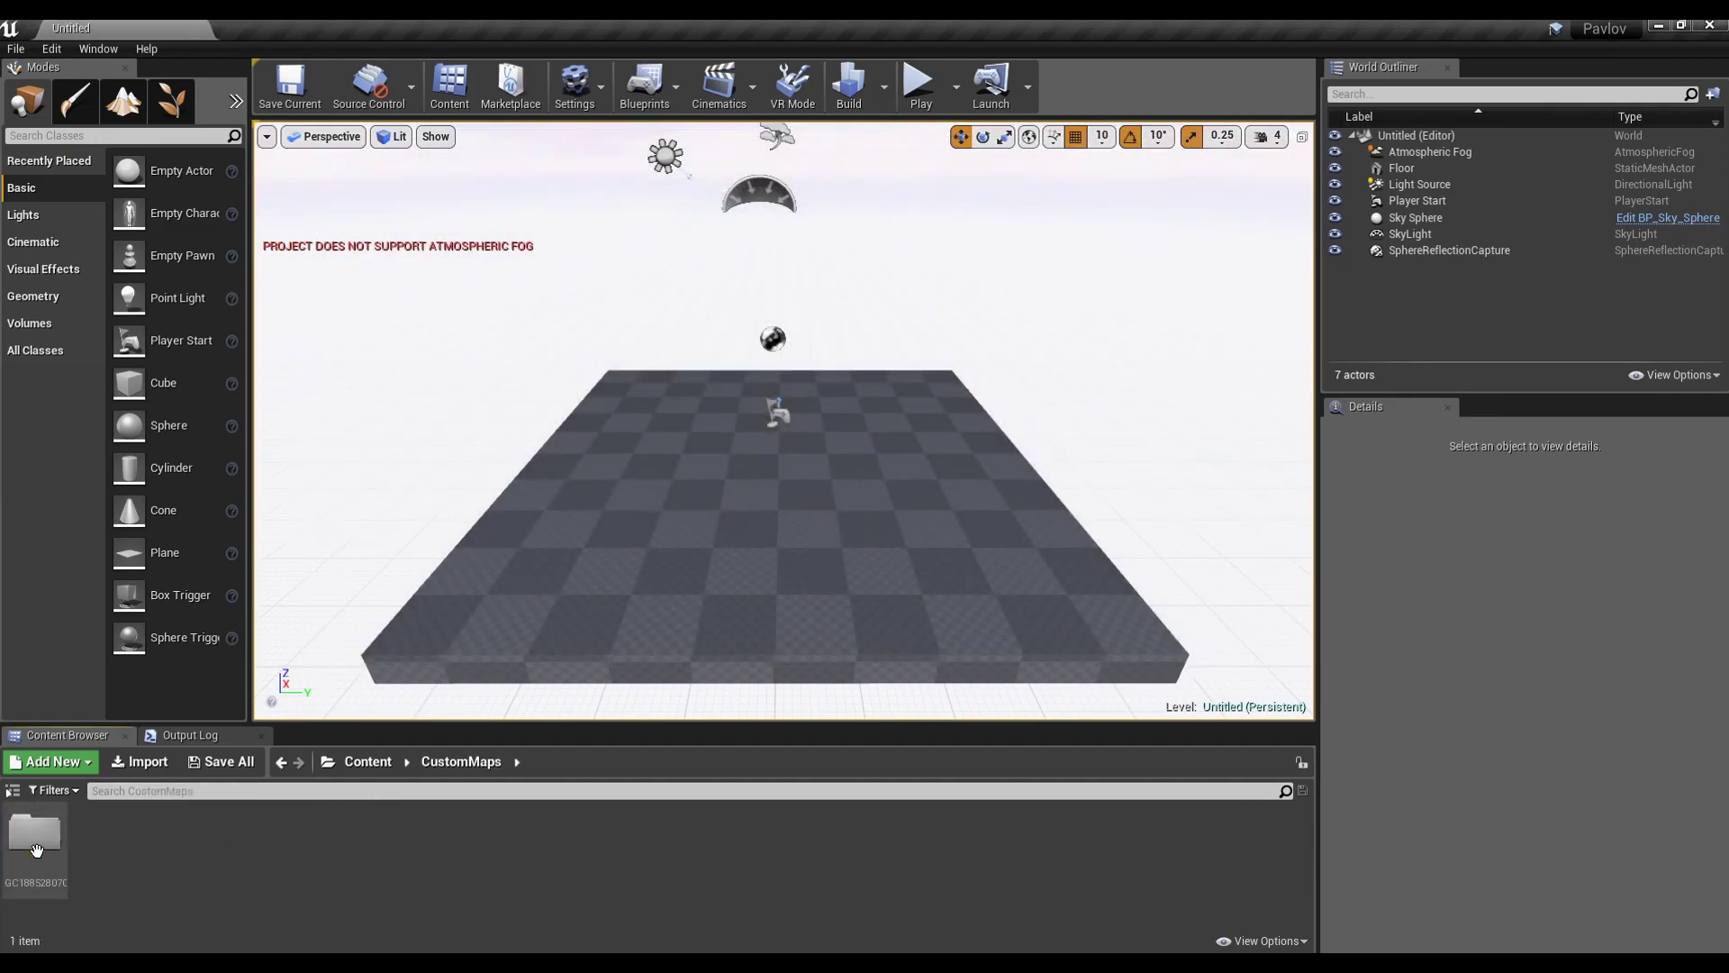
pyautogui.rightClick(247, 843)
pyautogui.click(173, 853)
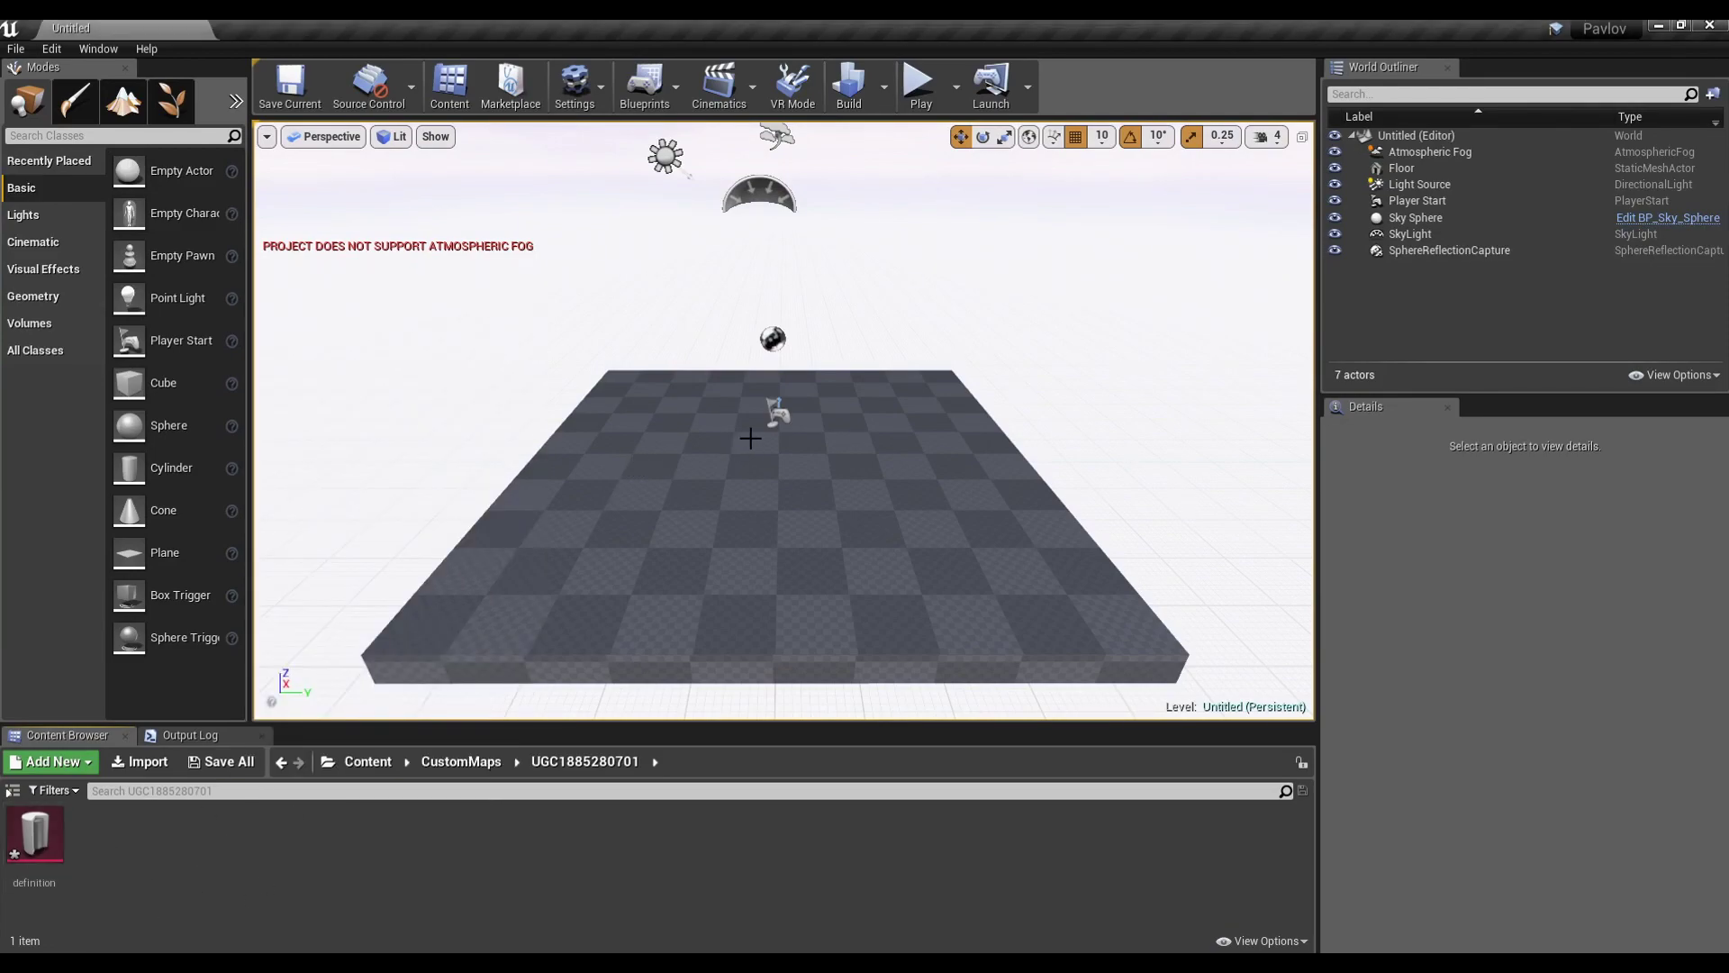
# Delete the Player Start and Atmospheric Fog actors from the level
pyautogui.press('a')
pyautogui.moveTo(750, 438); pyautogui.dragTo(1171, 361, button='right')
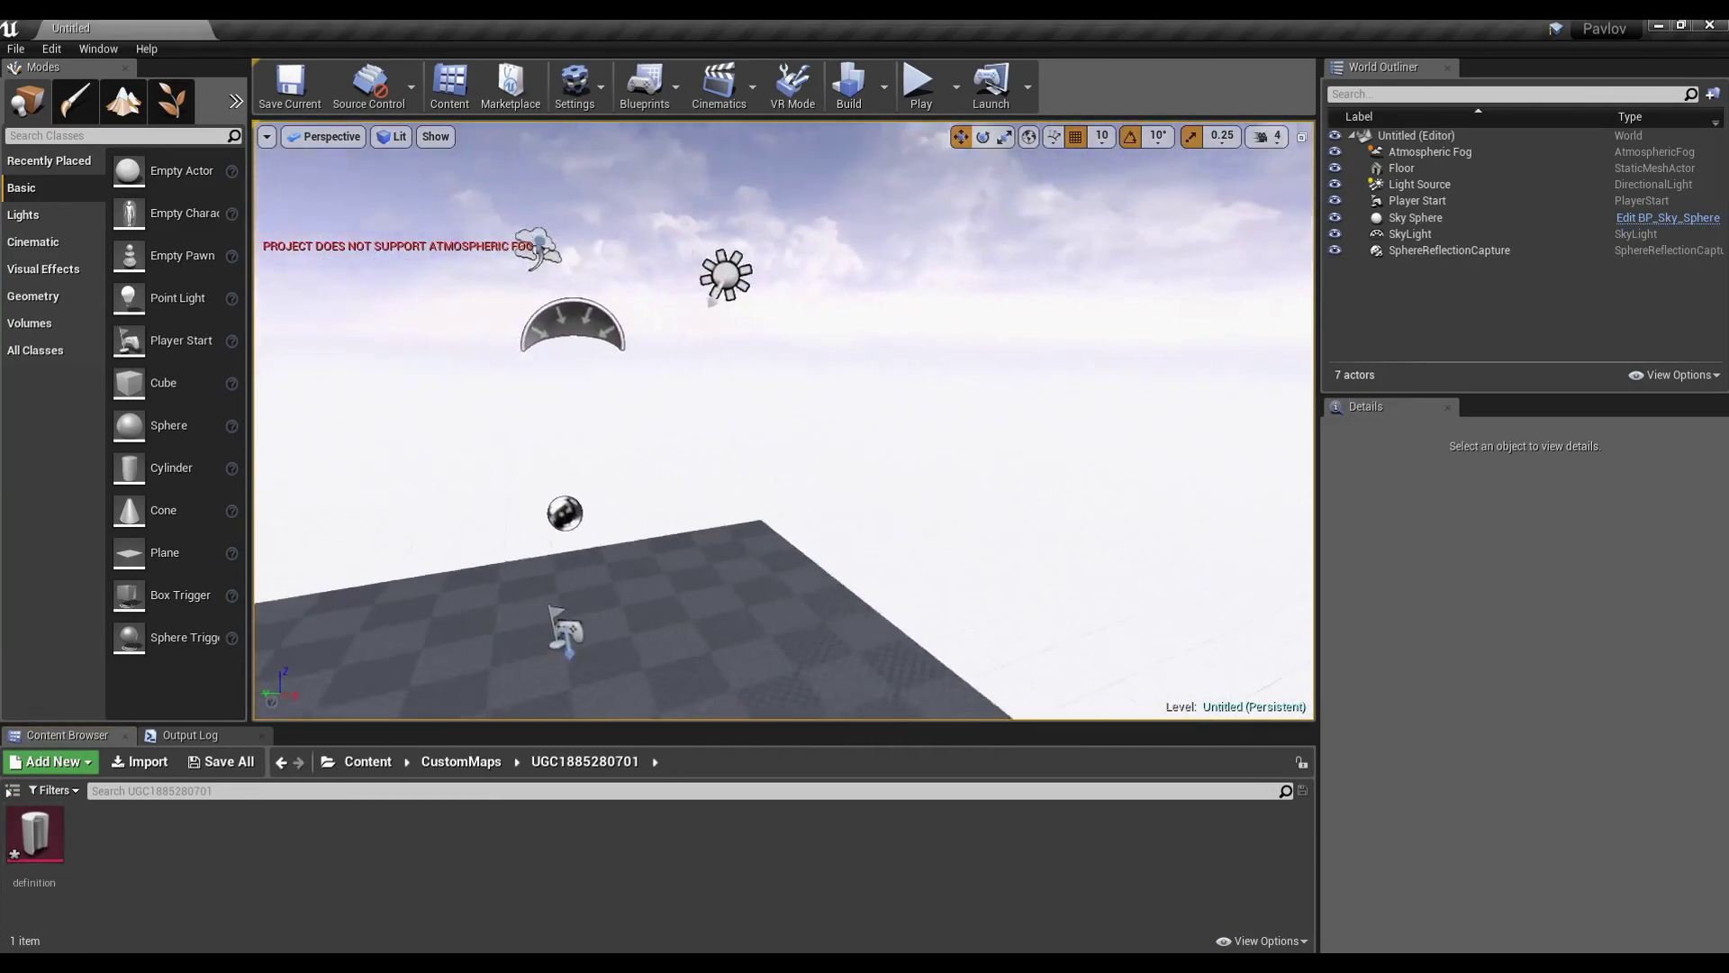
pyautogui.press('a')
pyautogui.moveTo(404, 622); pyautogui.dragTo(784, 622, button='right')
pyautogui.click(707, 581)
pyautogui.press('Delete')
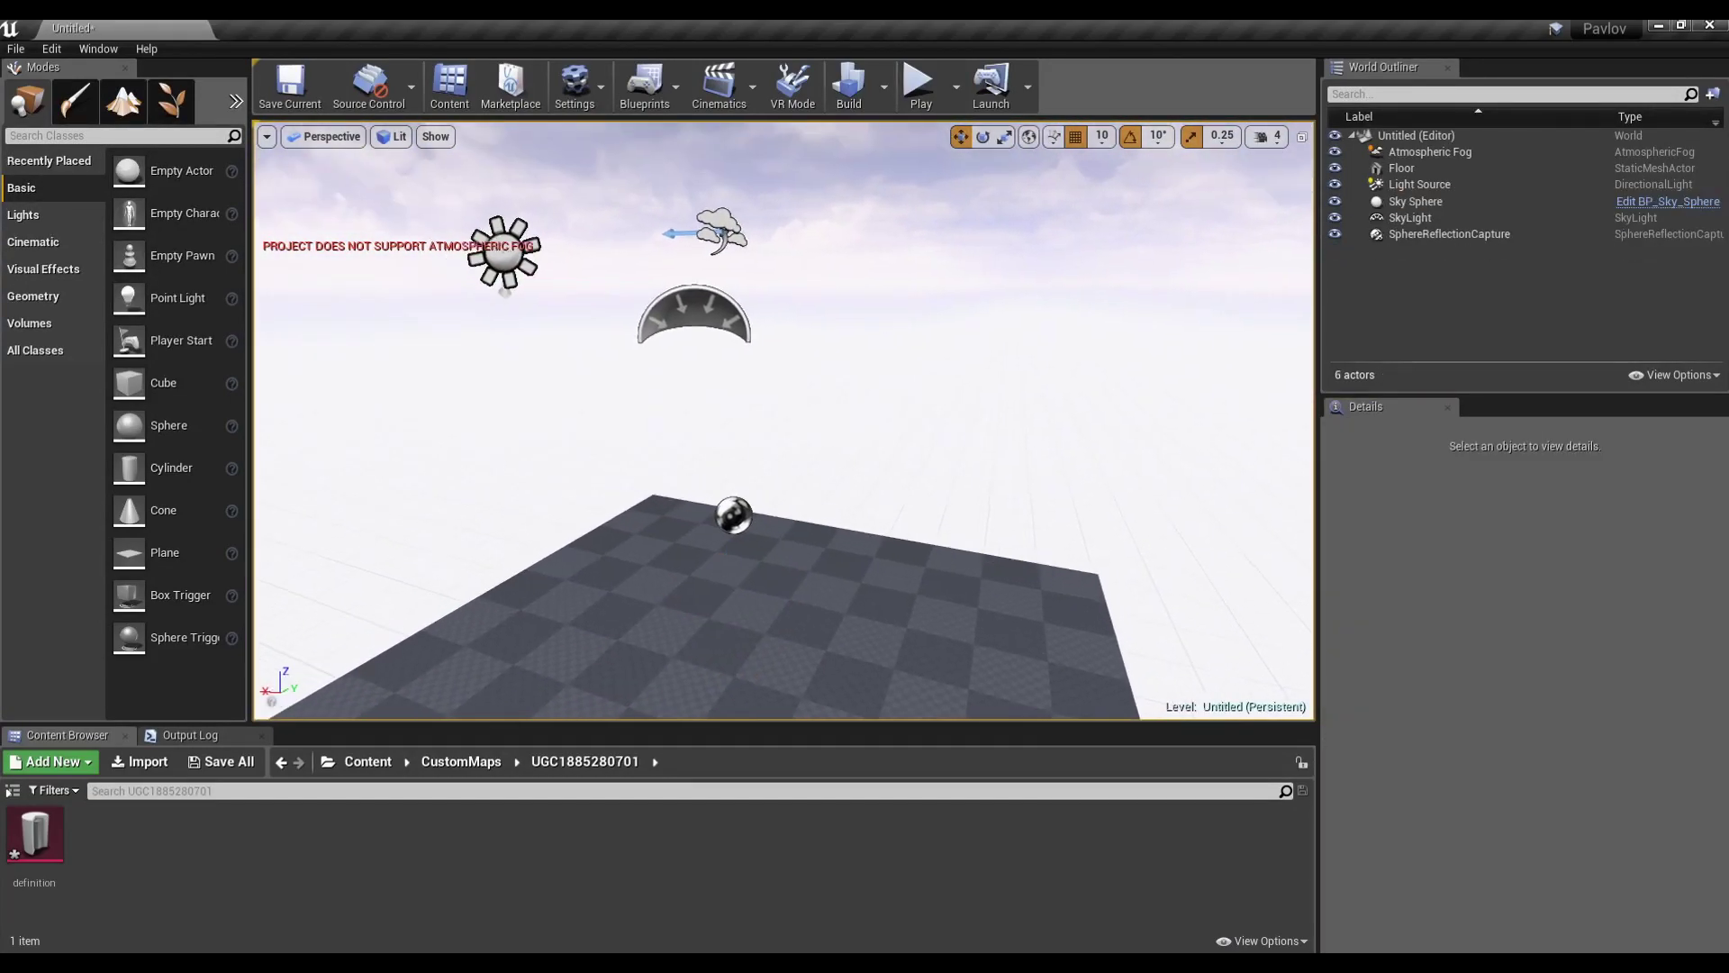
pyautogui.click(726, 241)
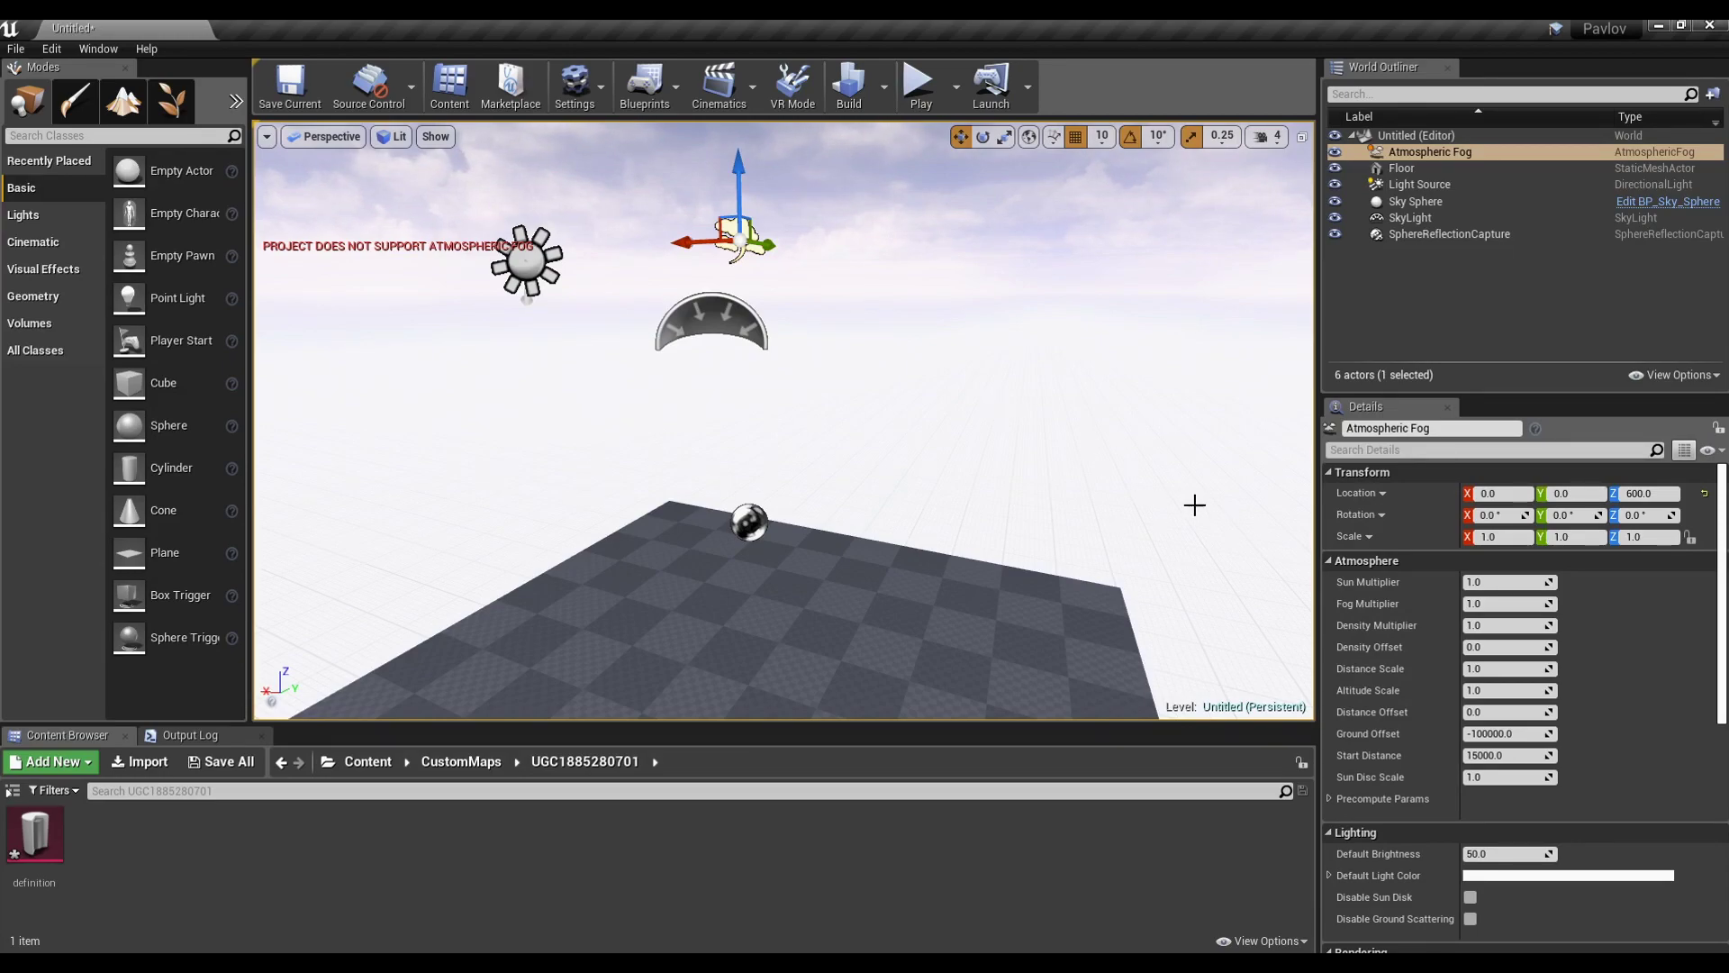
pyautogui.press('Delete')
# Lower the Light Source actor to a Z location of 490
pyautogui.click(529, 263)
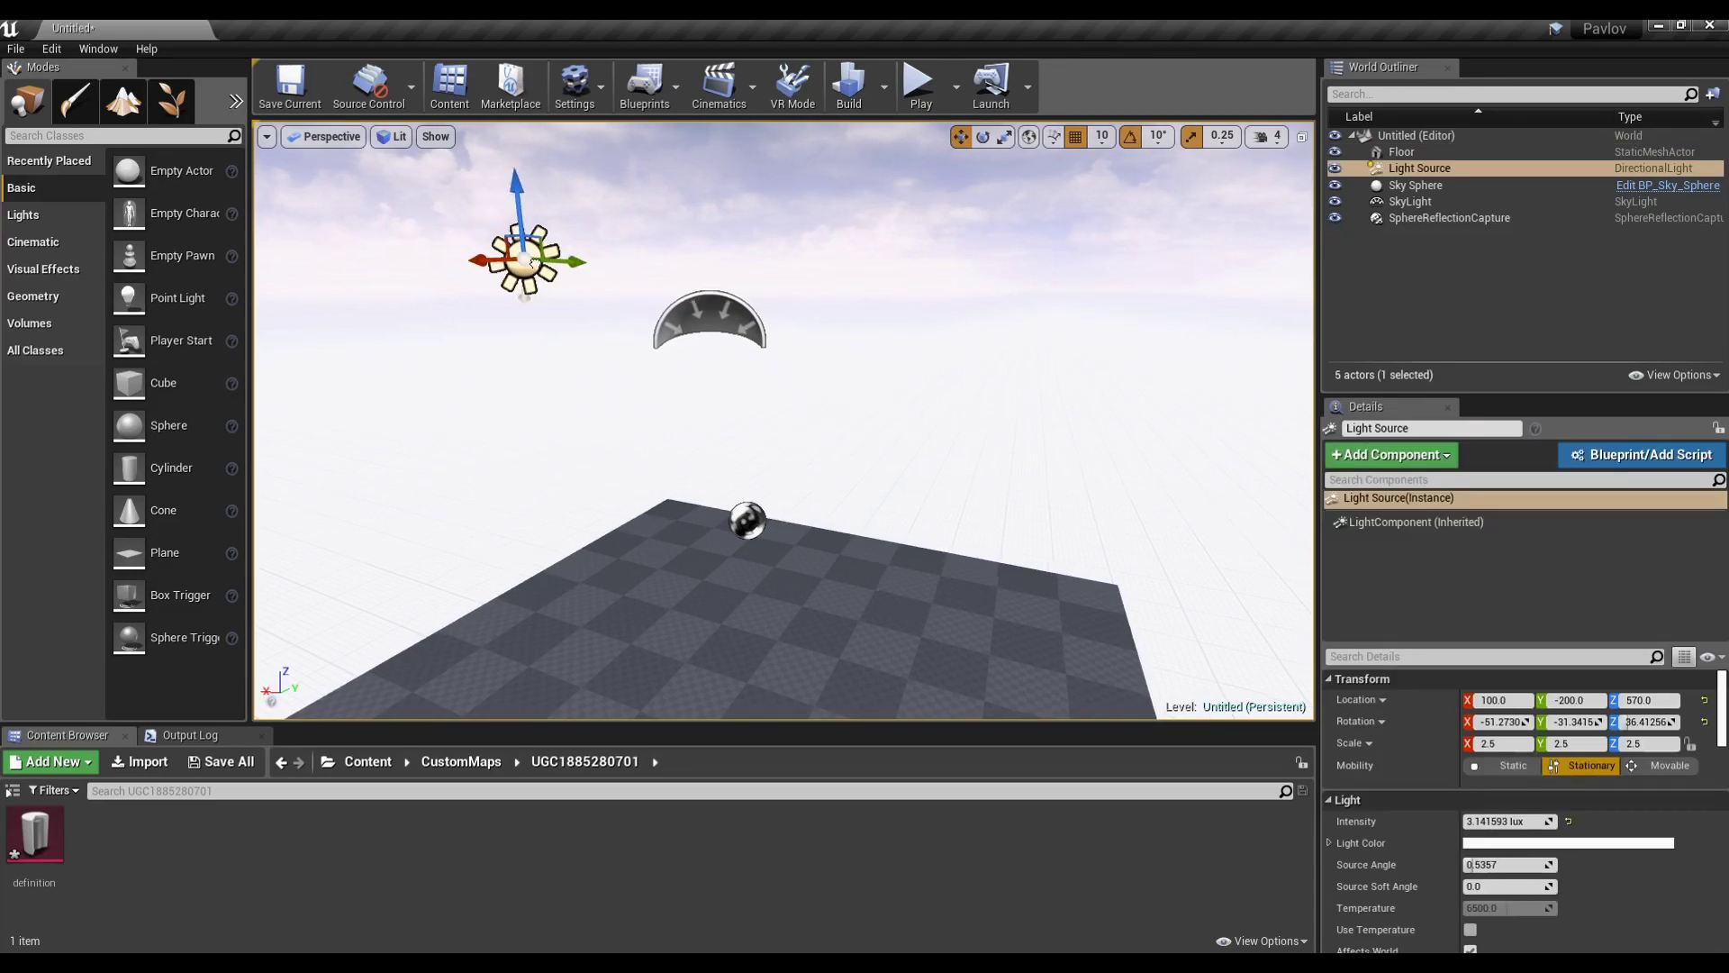
pyautogui.press('f')
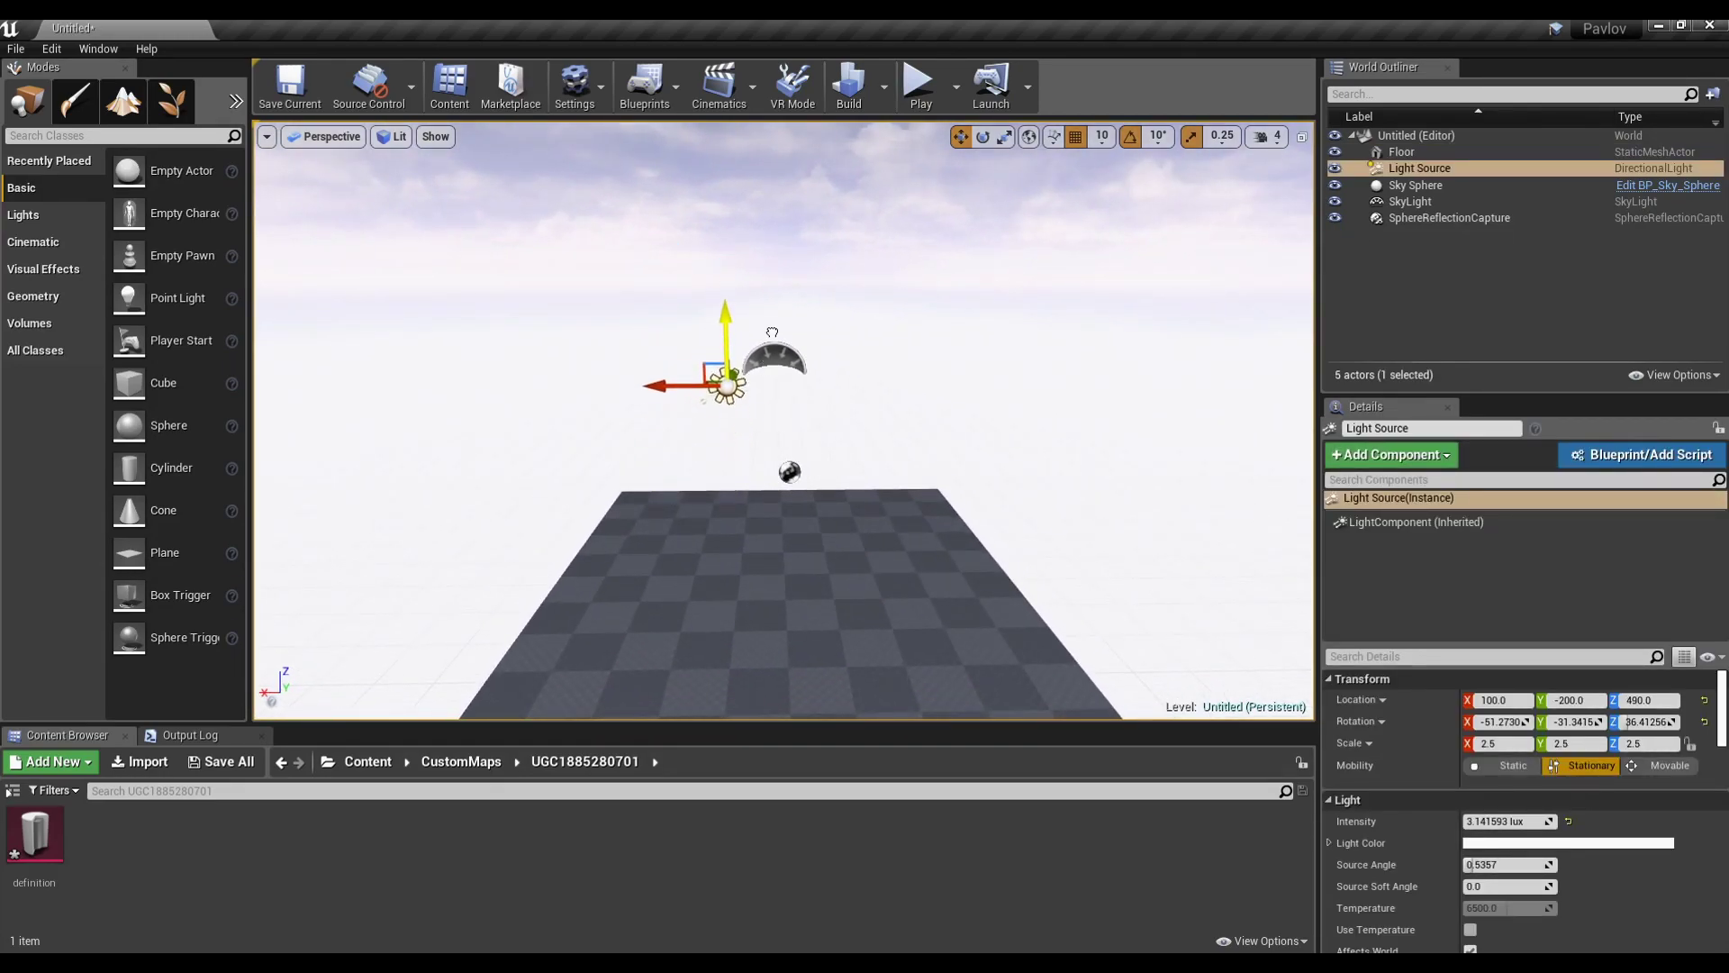
pyautogui.moveTo(968, 325); pyautogui.dragTo(901, 269, button='right')
pyautogui.click(15, 50)
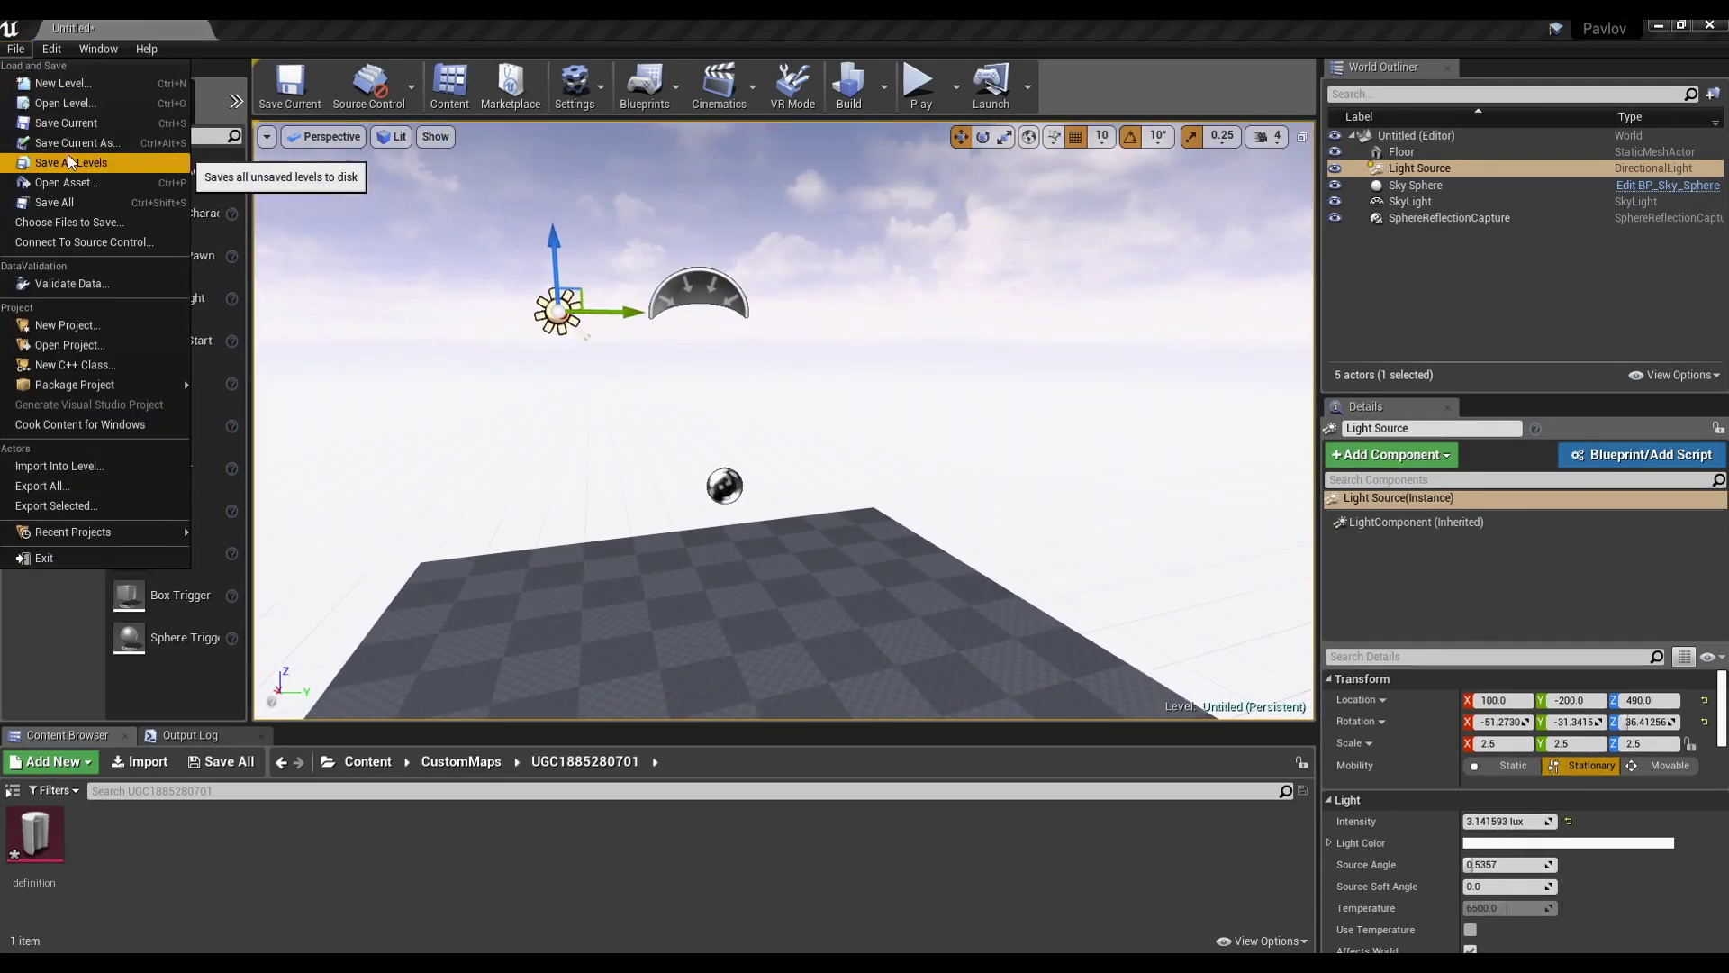
pyautogui.click(67, 203)
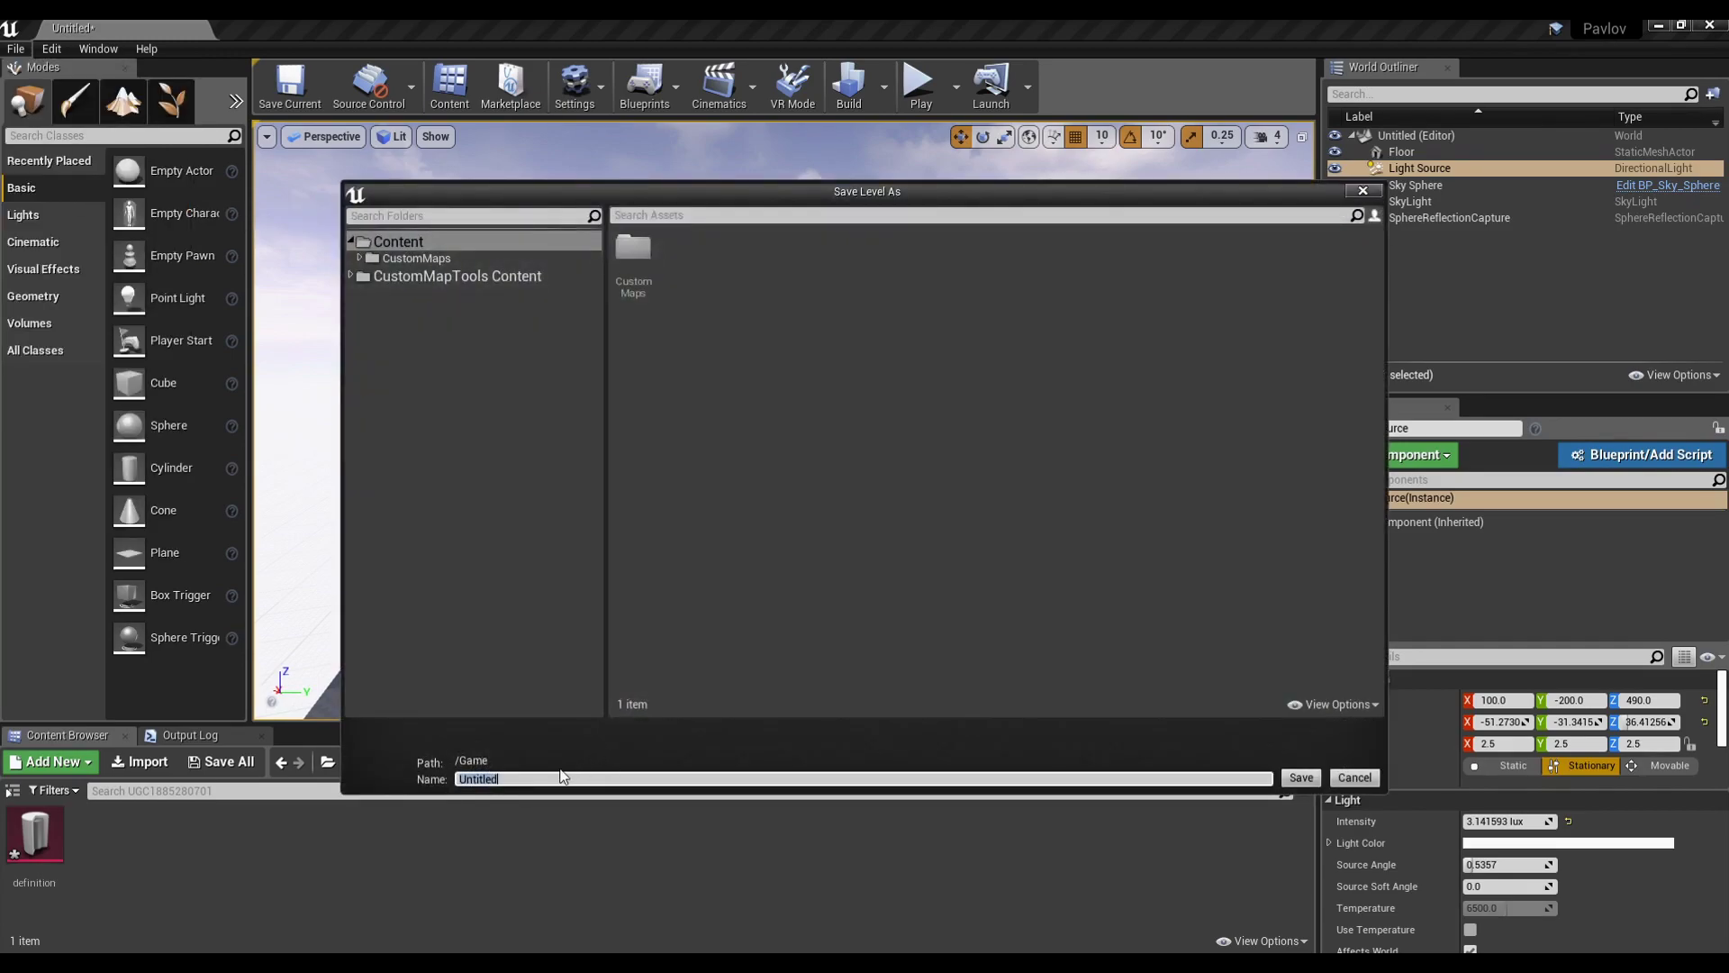
pyautogui.doubleClick(627, 258)
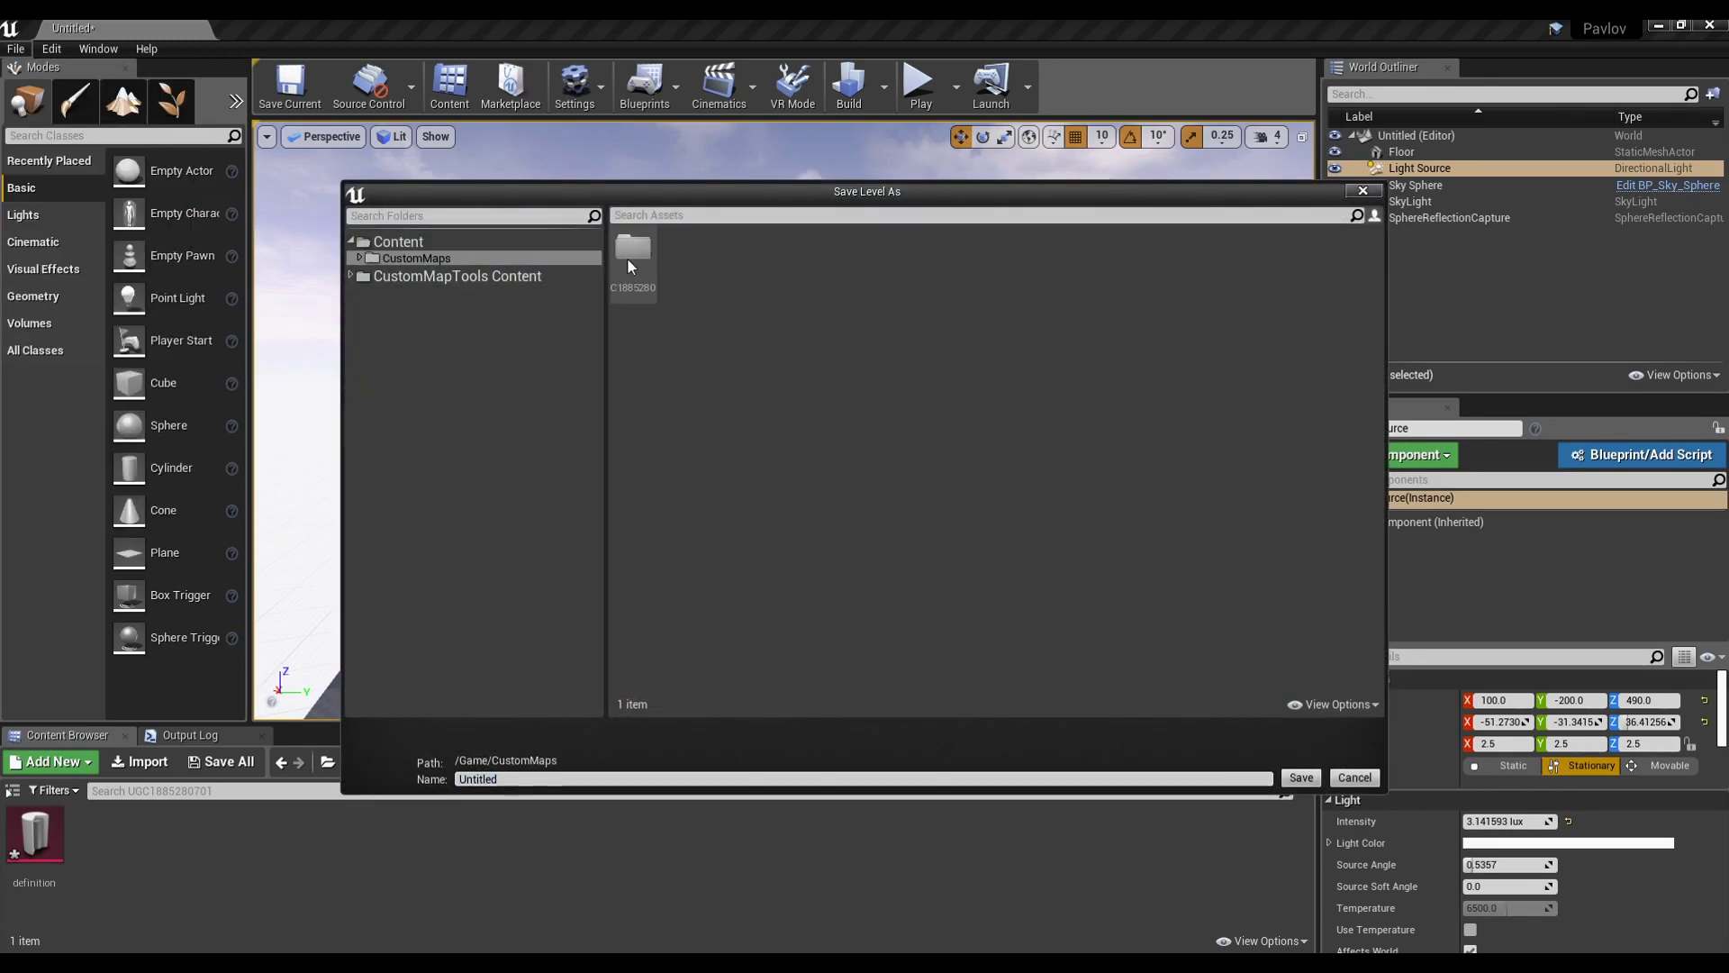
pyautogui.doubleClick(627, 257)
pyautogui.click(717, 778)
pyautogui.write('MaZOmbiesMap')
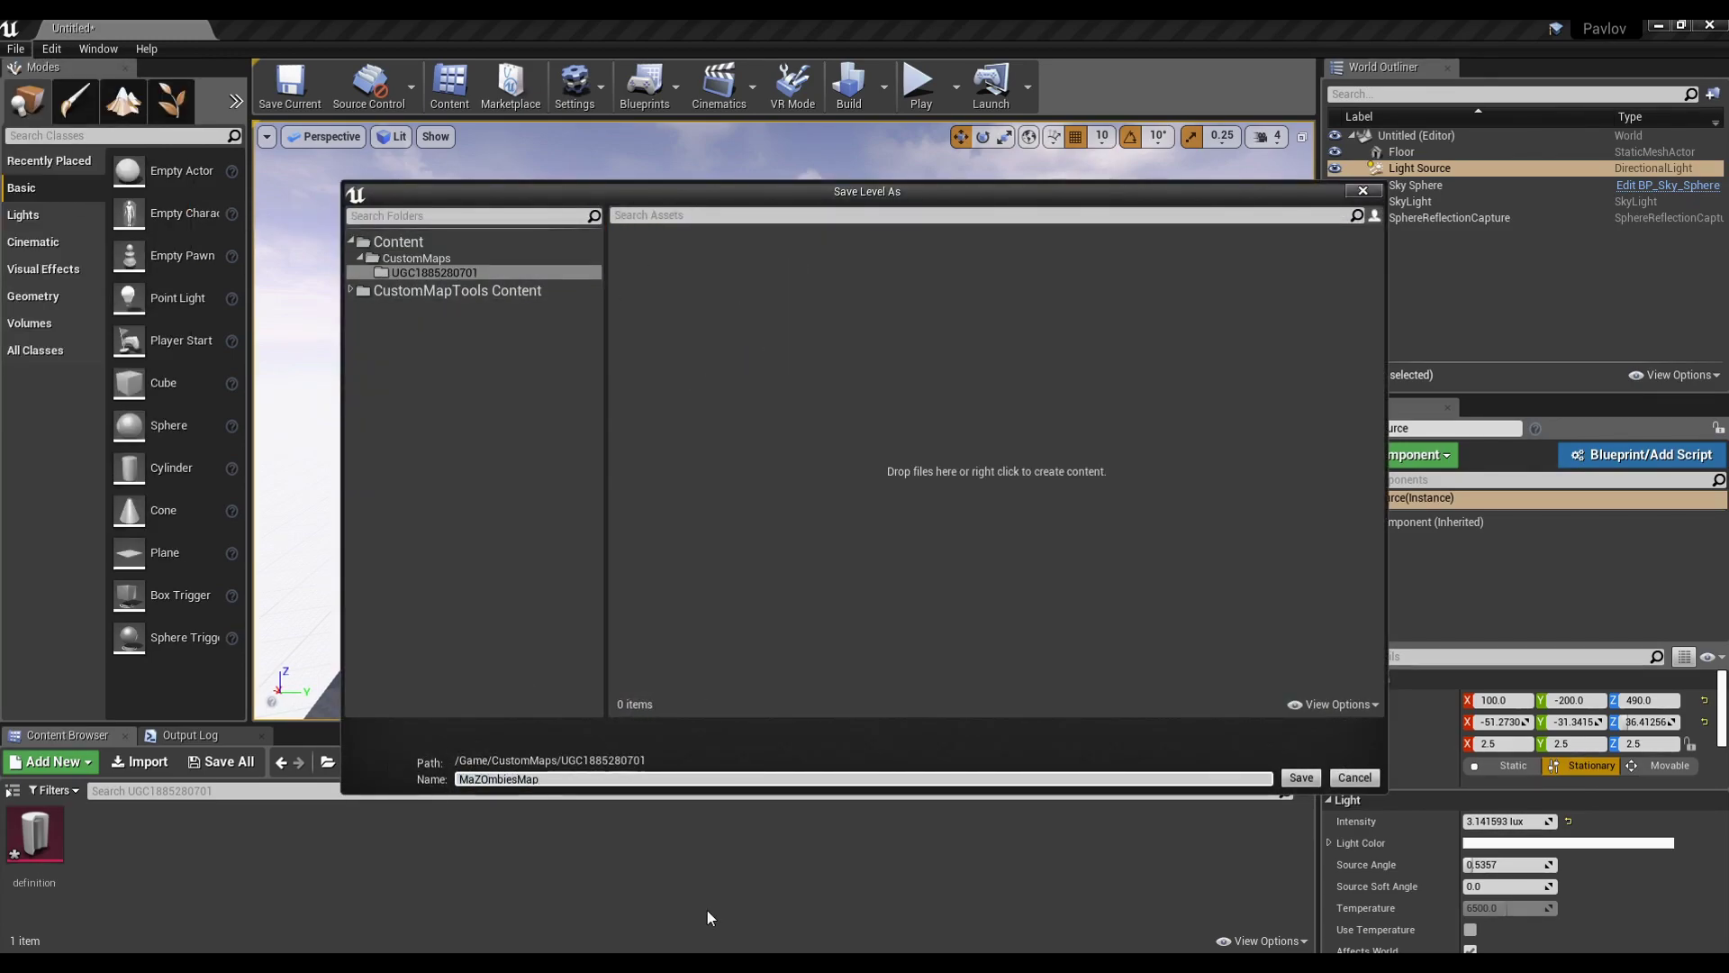
pyautogui.press('Return')
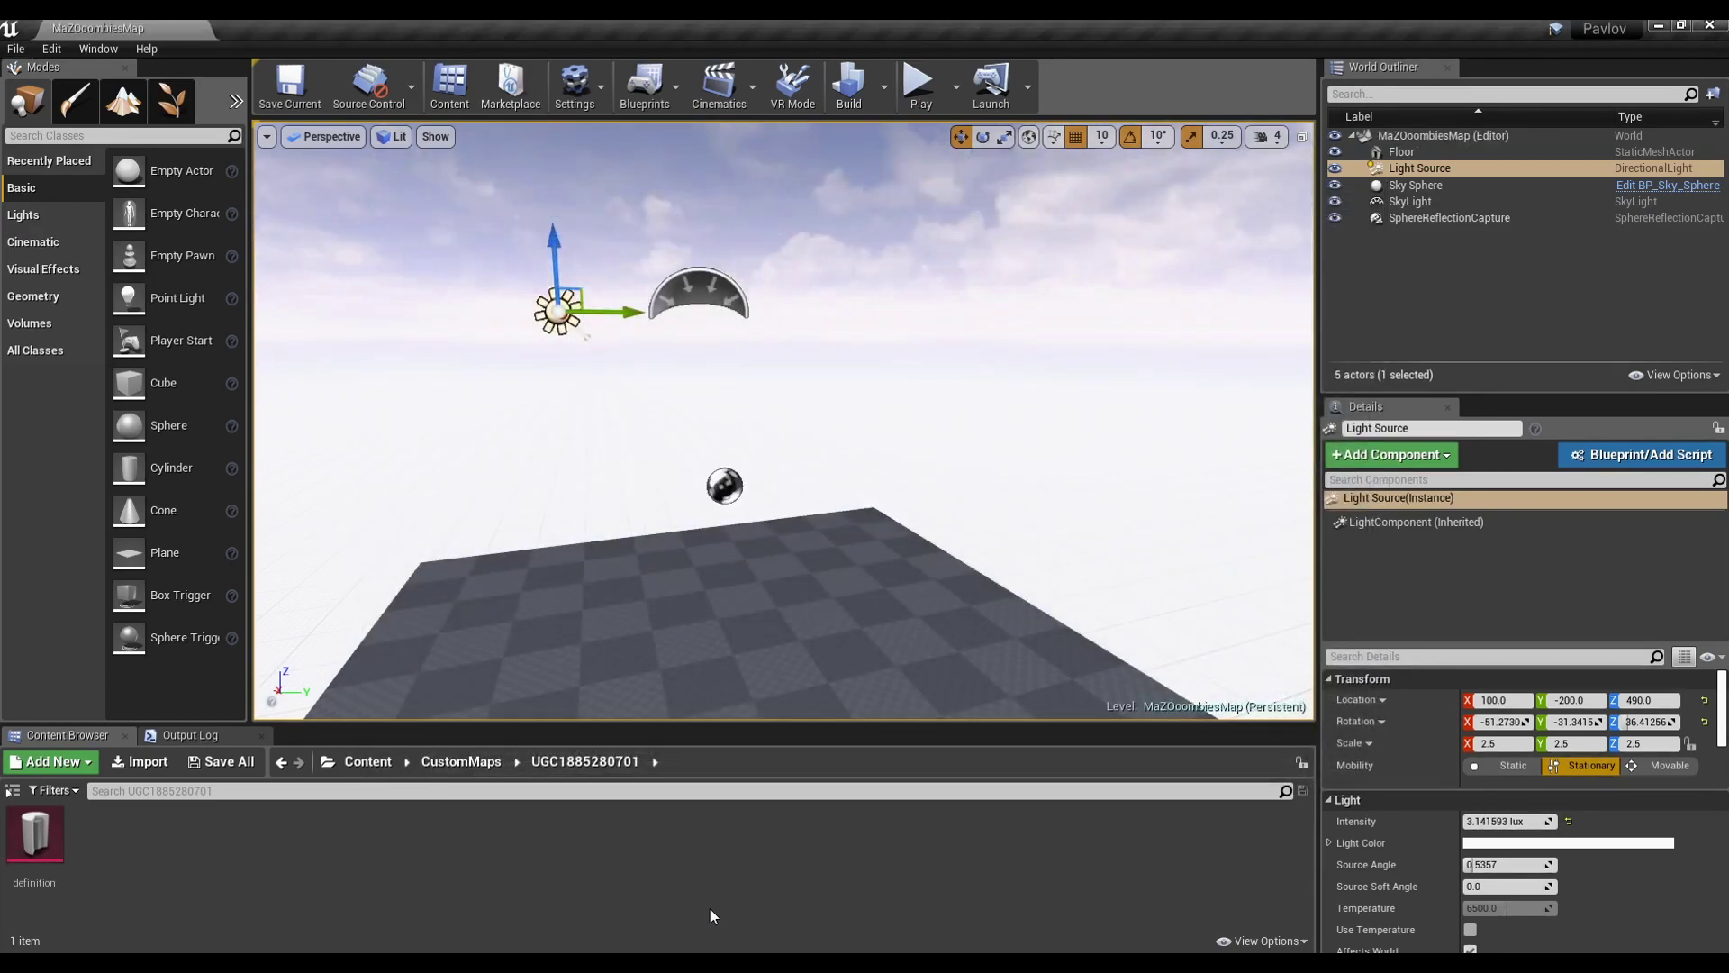
pyautogui.click(481, 762)
pyautogui.click(368, 761)
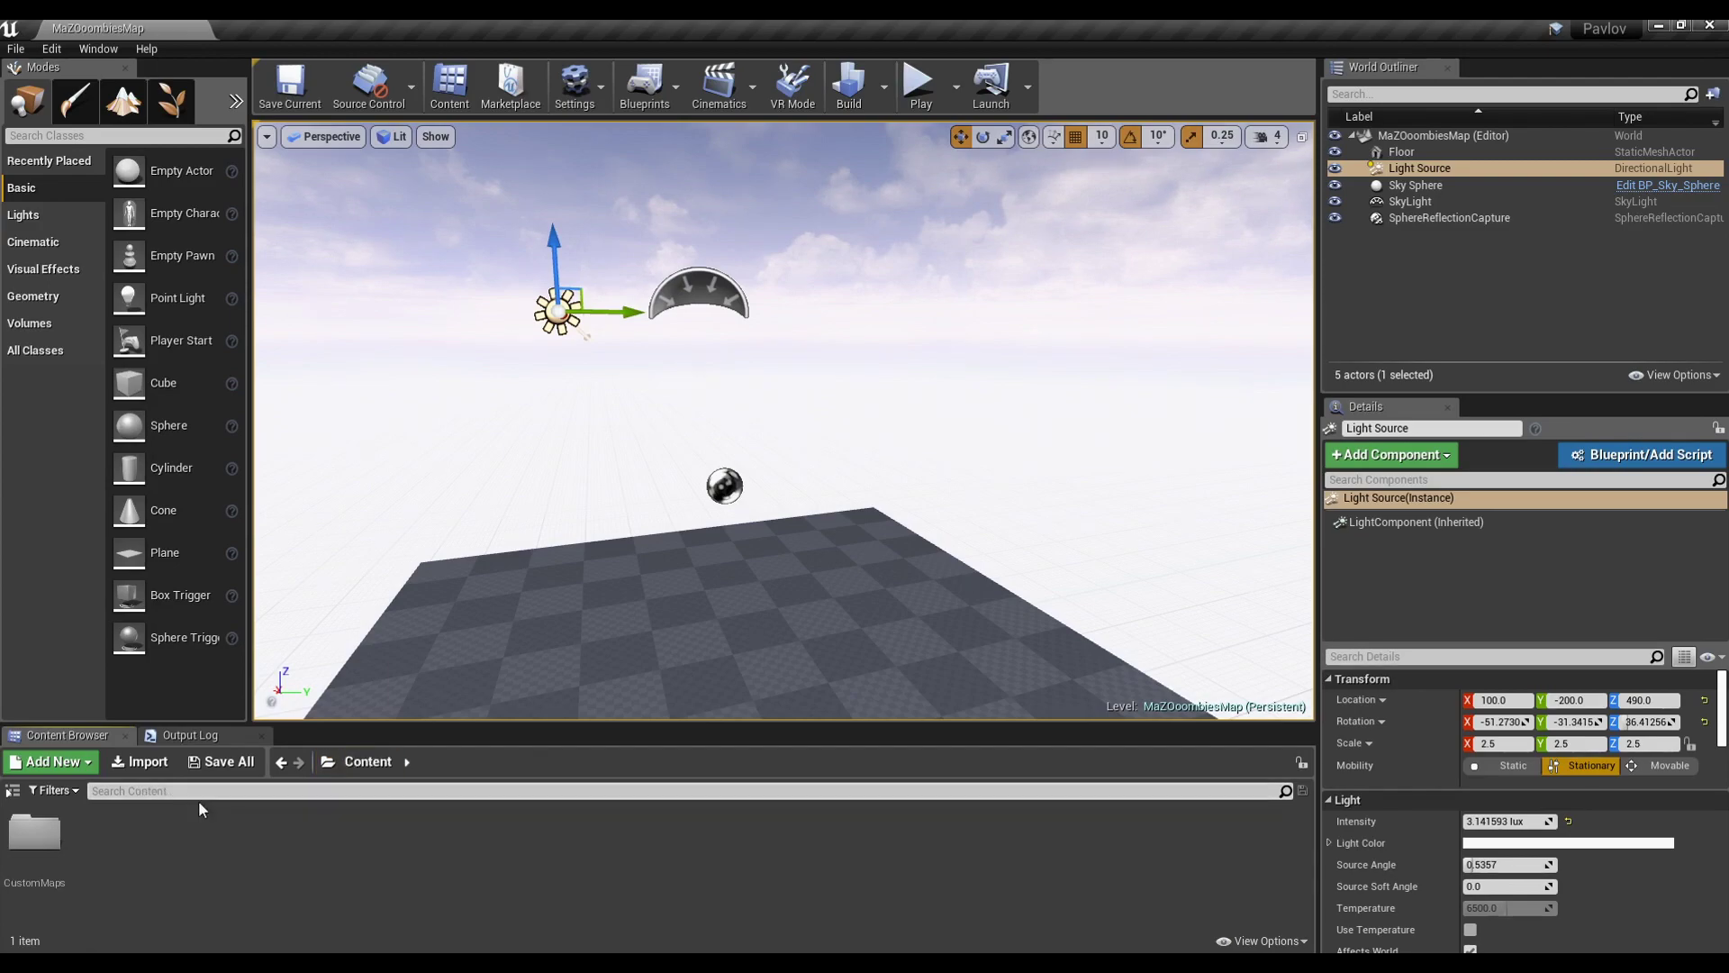
pyautogui.doubleClick(34, 833)
pyautogui.doubleClick(34, 833)
pyautogui.click(103, 846)
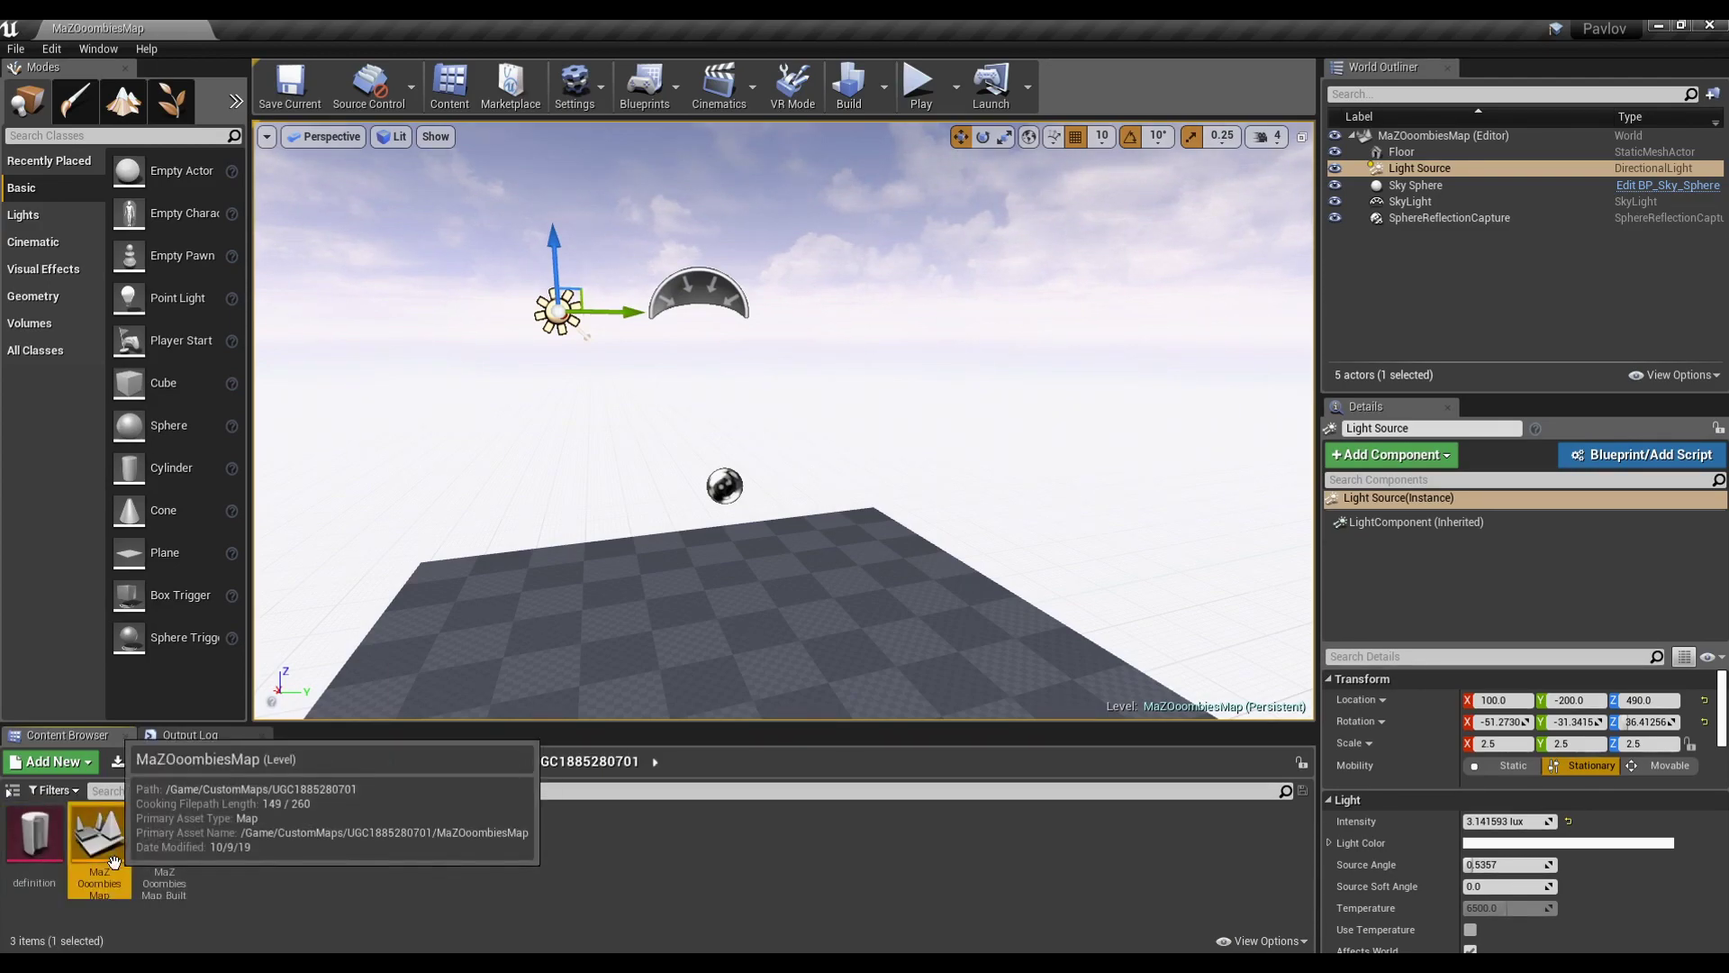
pyautogui.doubleClick(34, 834)
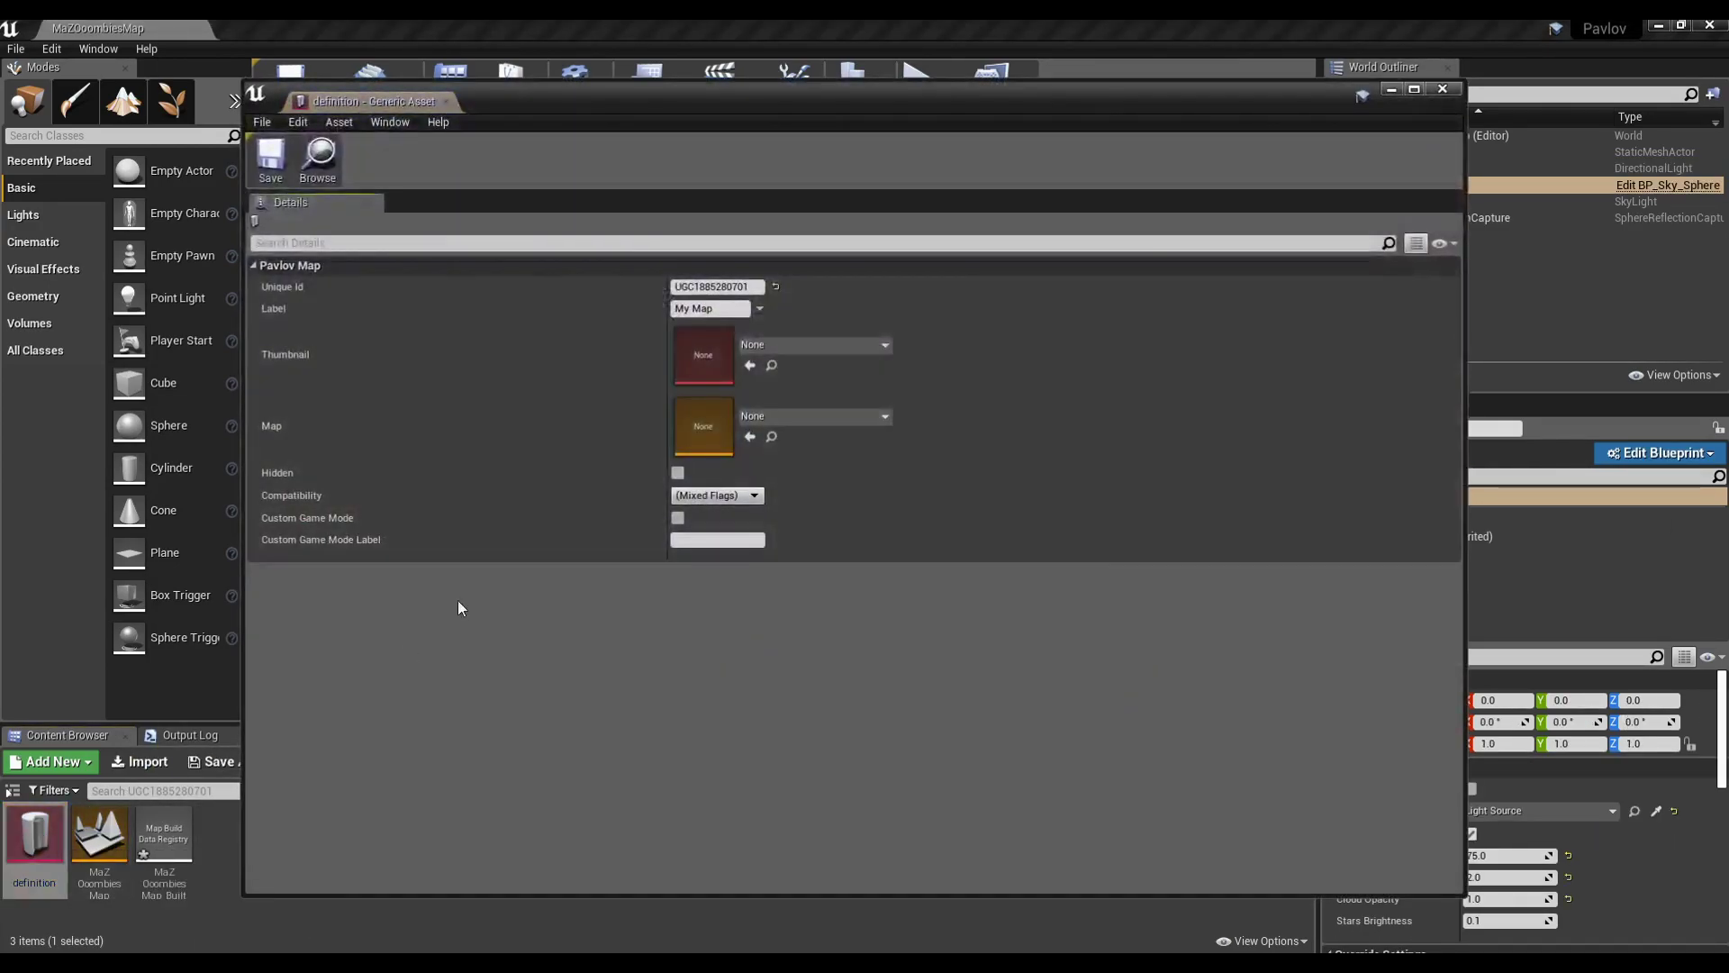
pyautogui.click(801, 348)
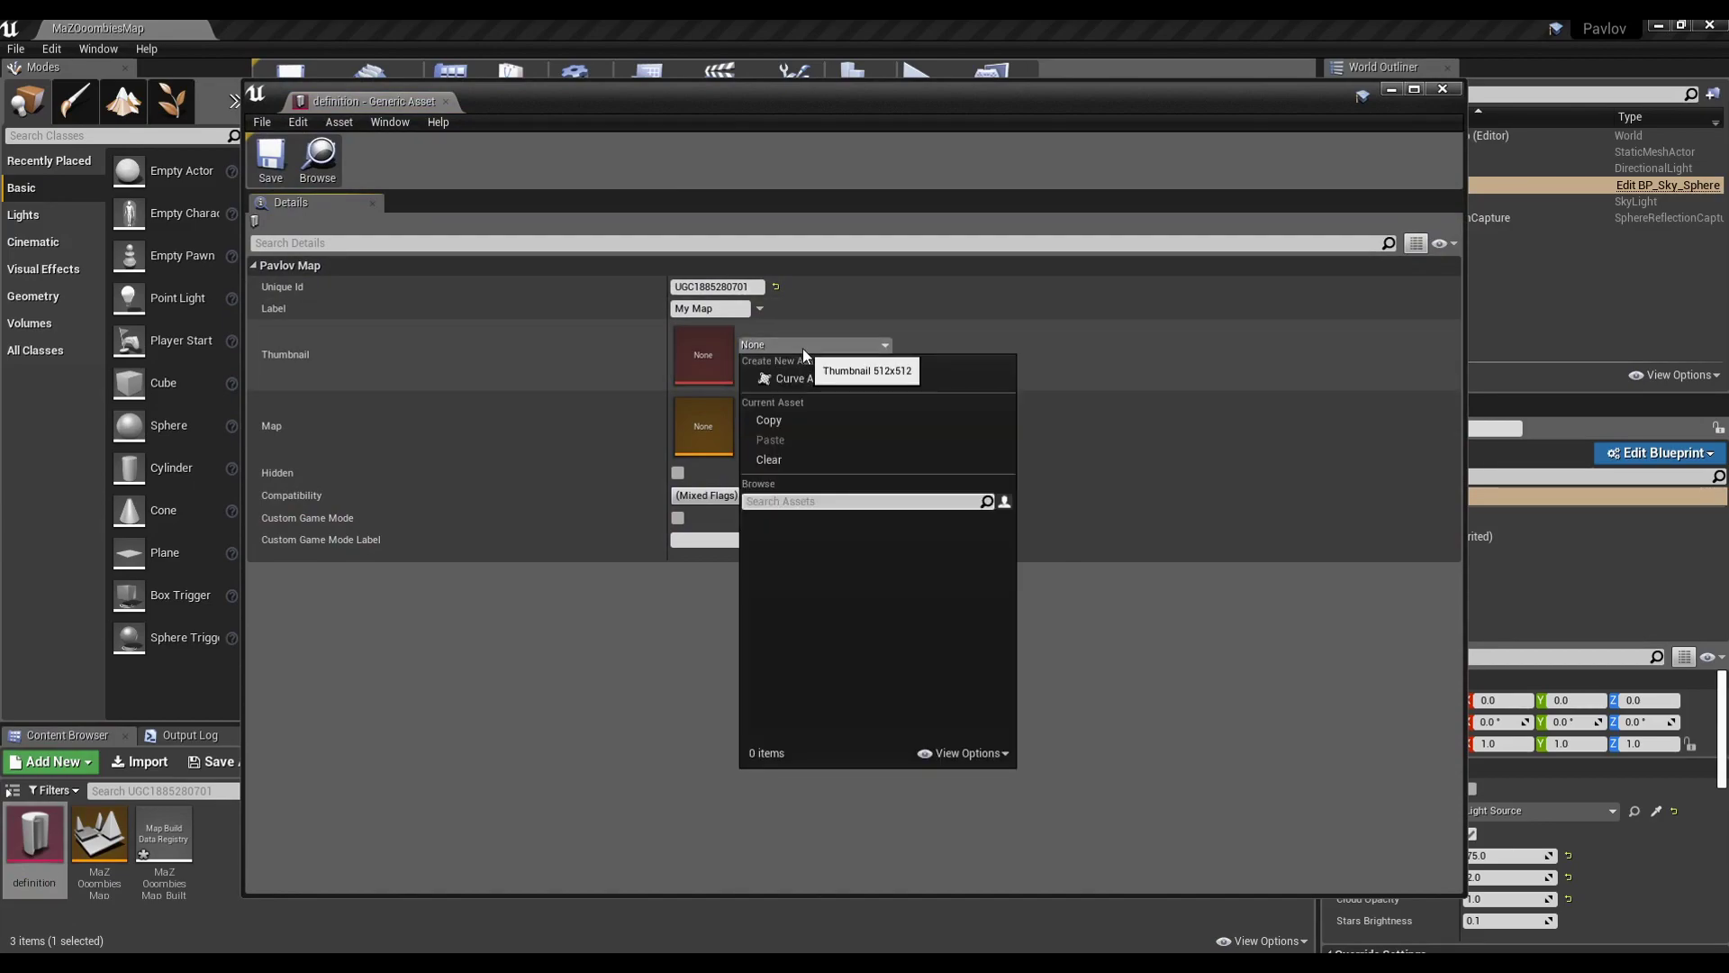
pyautogui.click(803, 347)
pyautogui.click(807, 417)
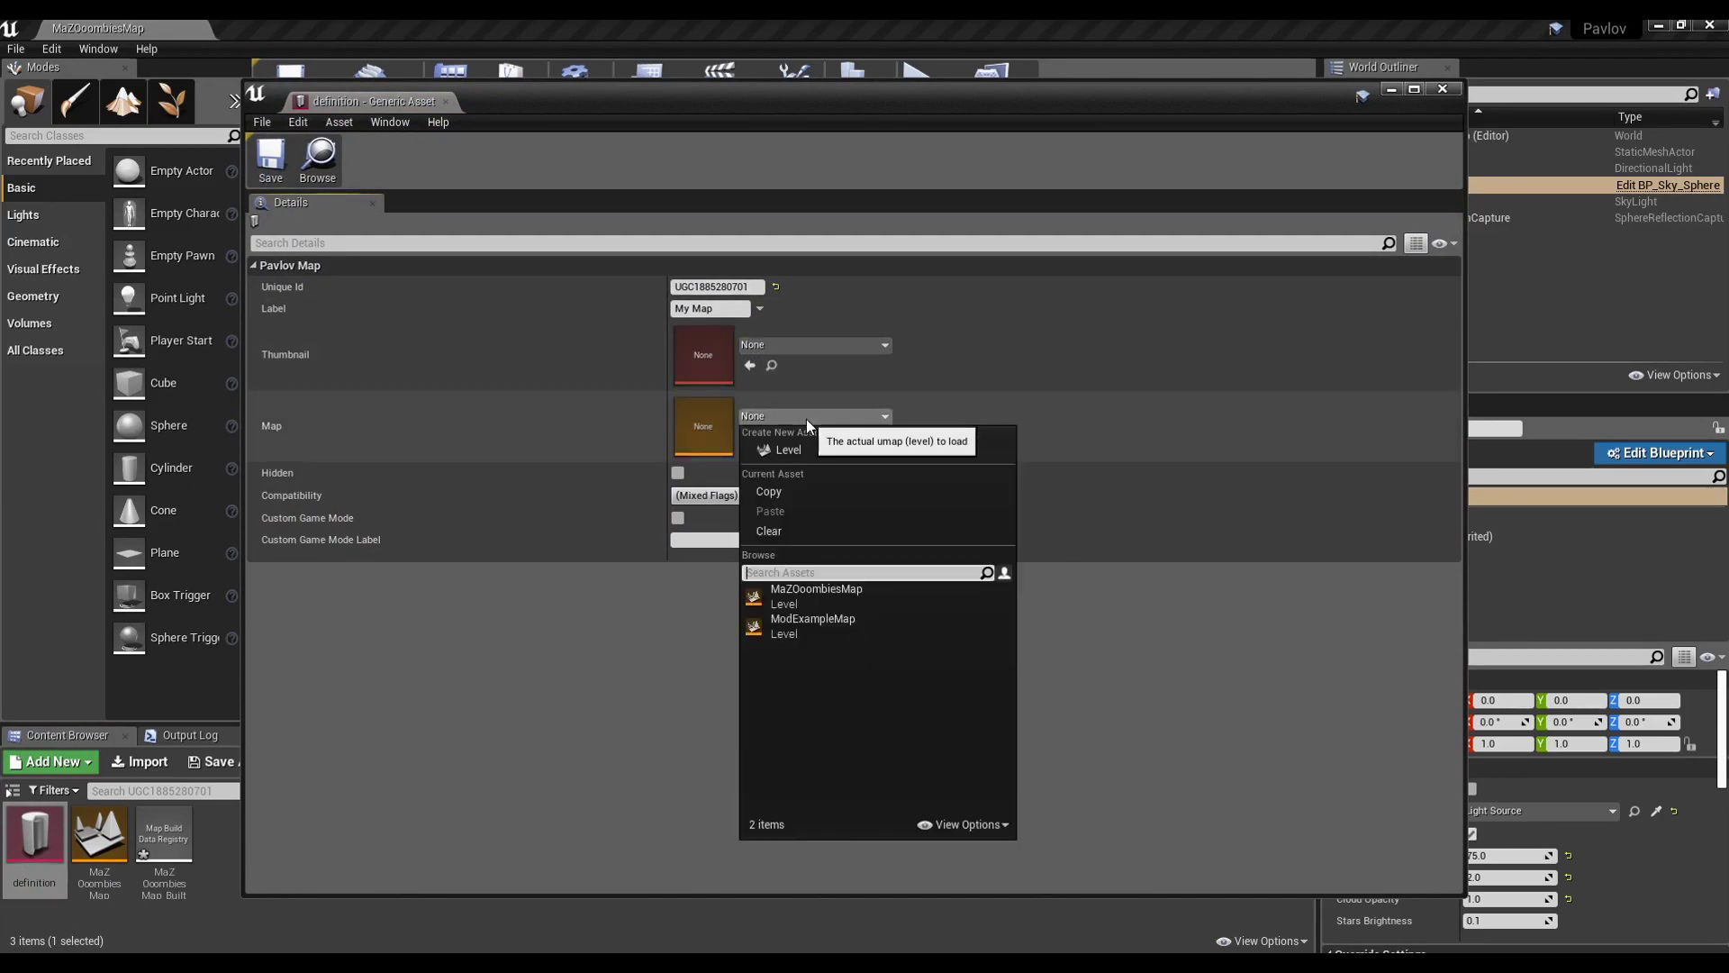
pyautogui.click(883, 591)
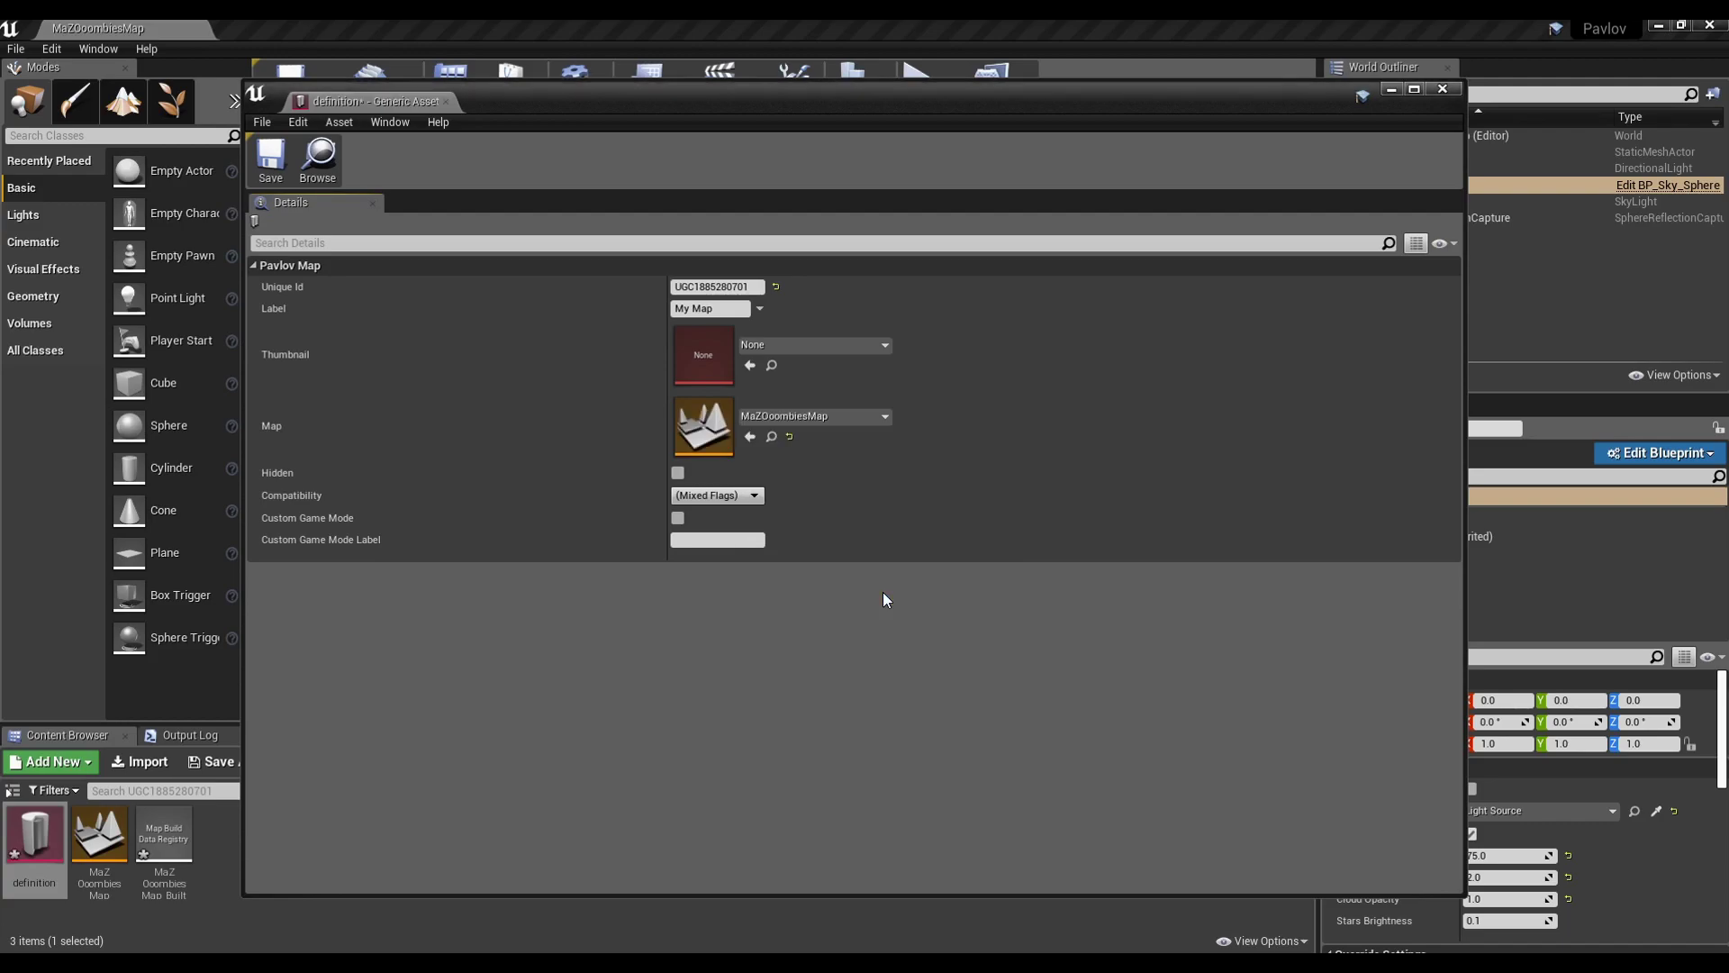
# Enable Hidden and Custom Game Mode in the map definition, label the mode COD Zombies, and save and close the asset
pyautogui.click(678, 473)
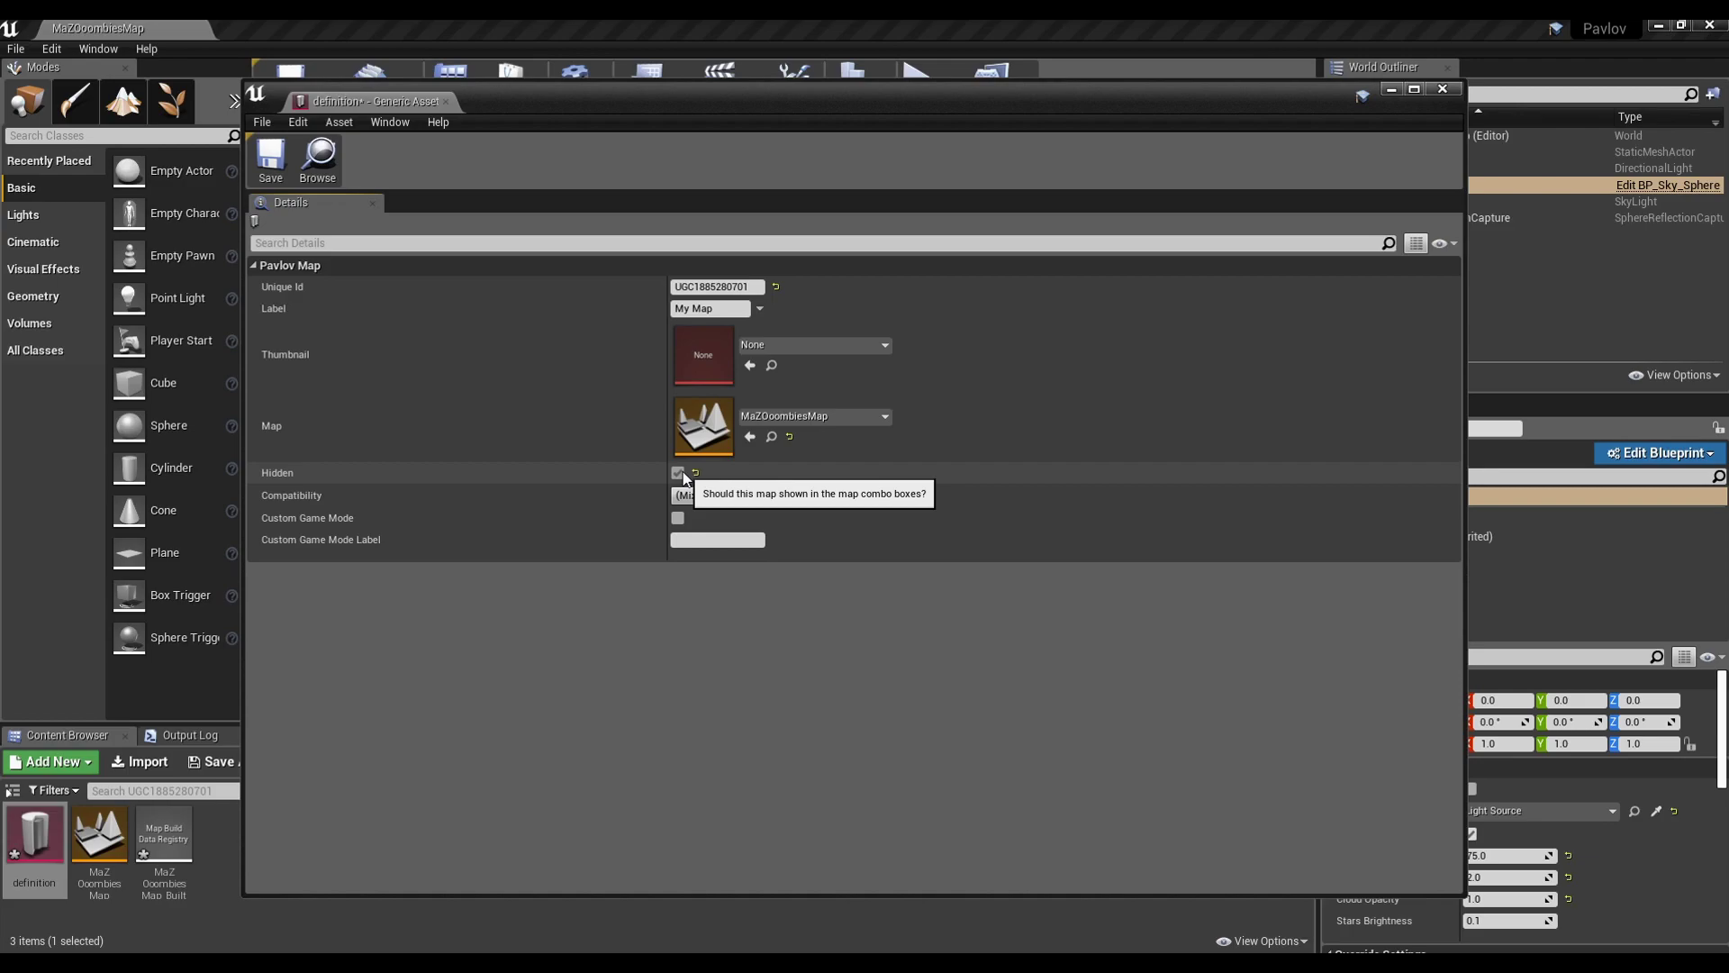
pyautogui.click(710, 496)
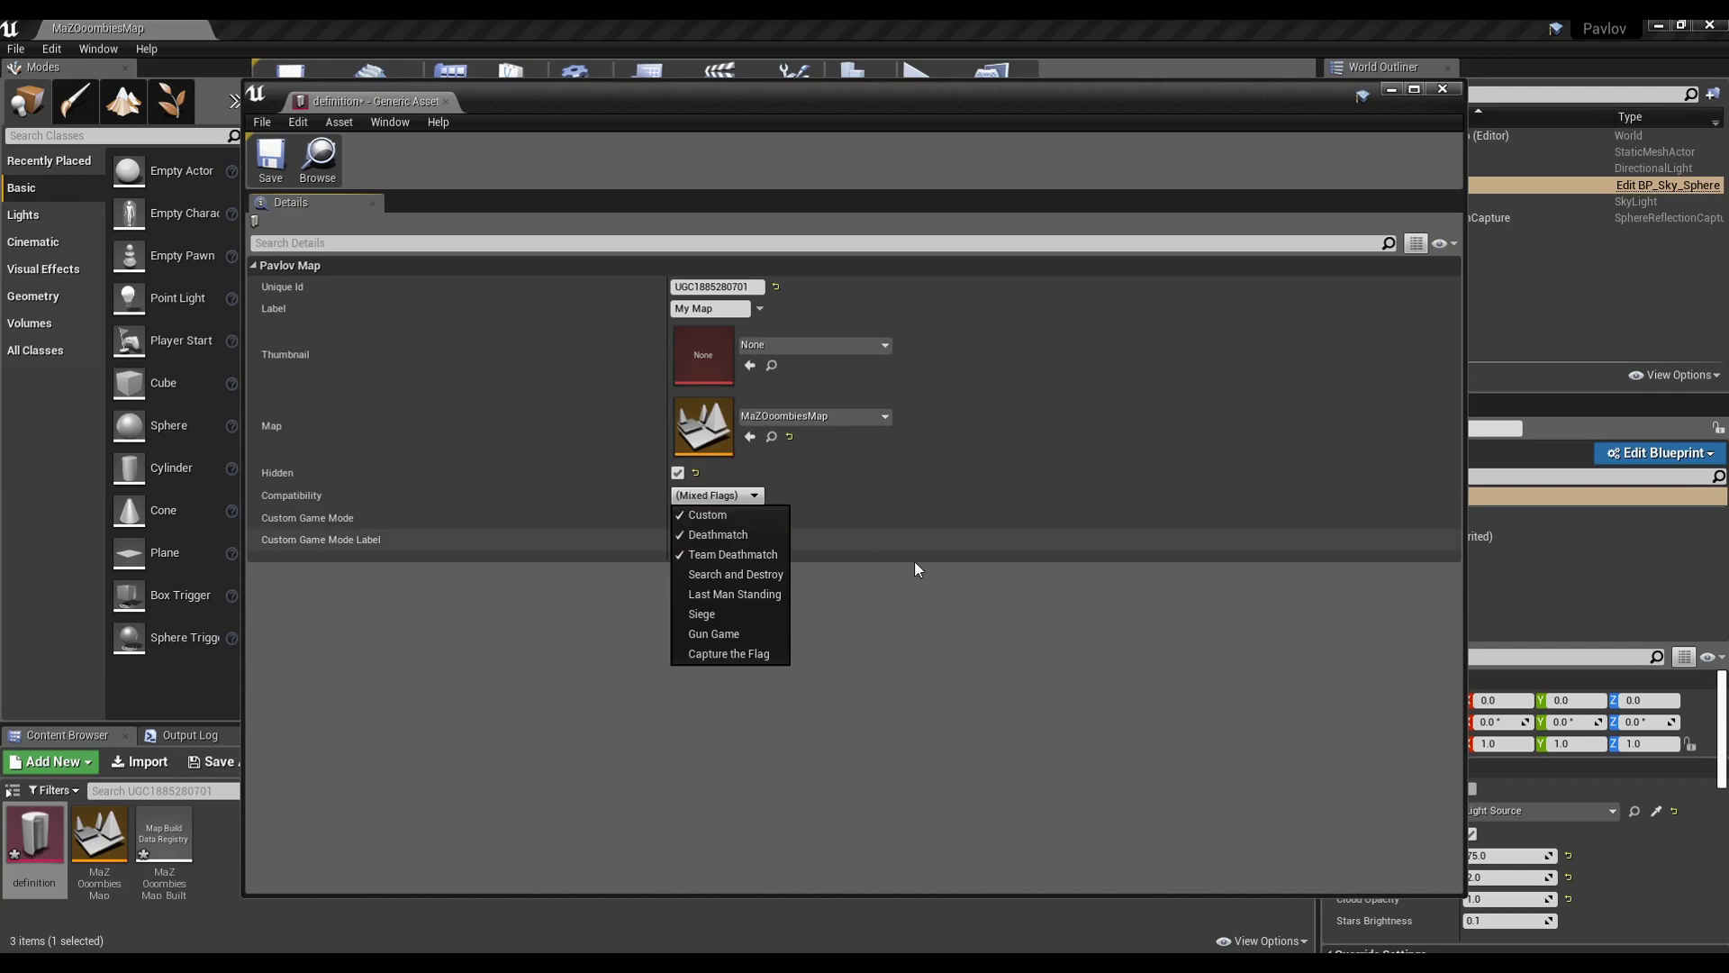
pyautogui.click(719, 540)
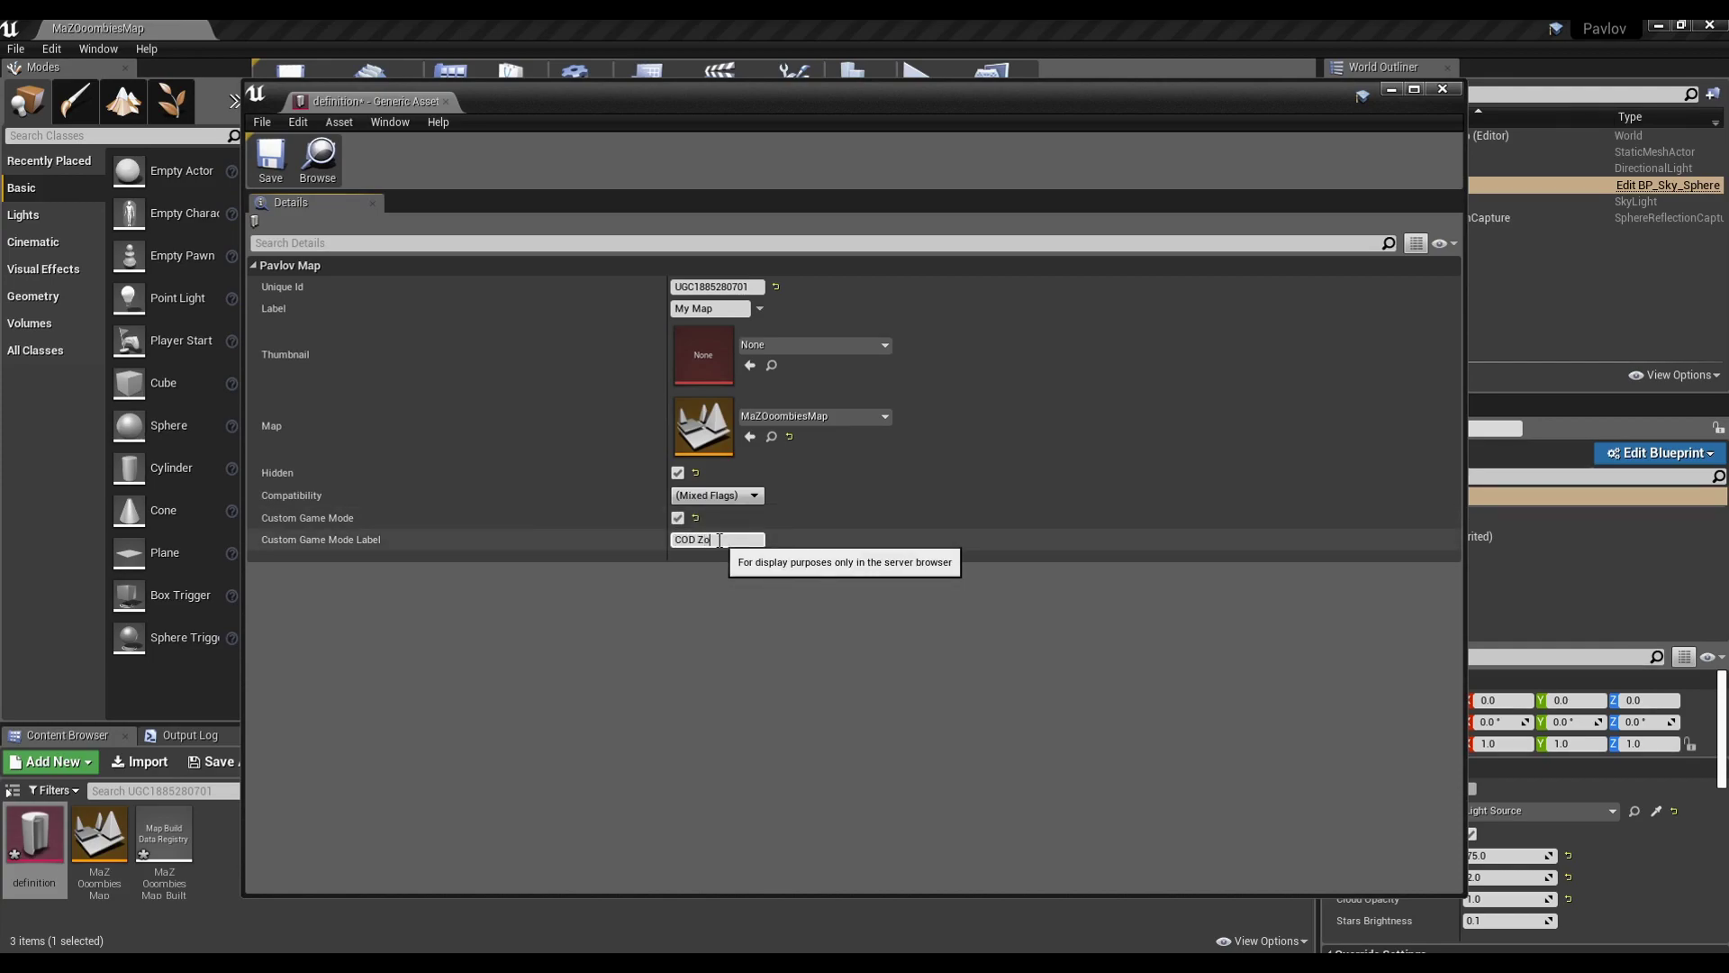
pyautogui.click(268, 169)
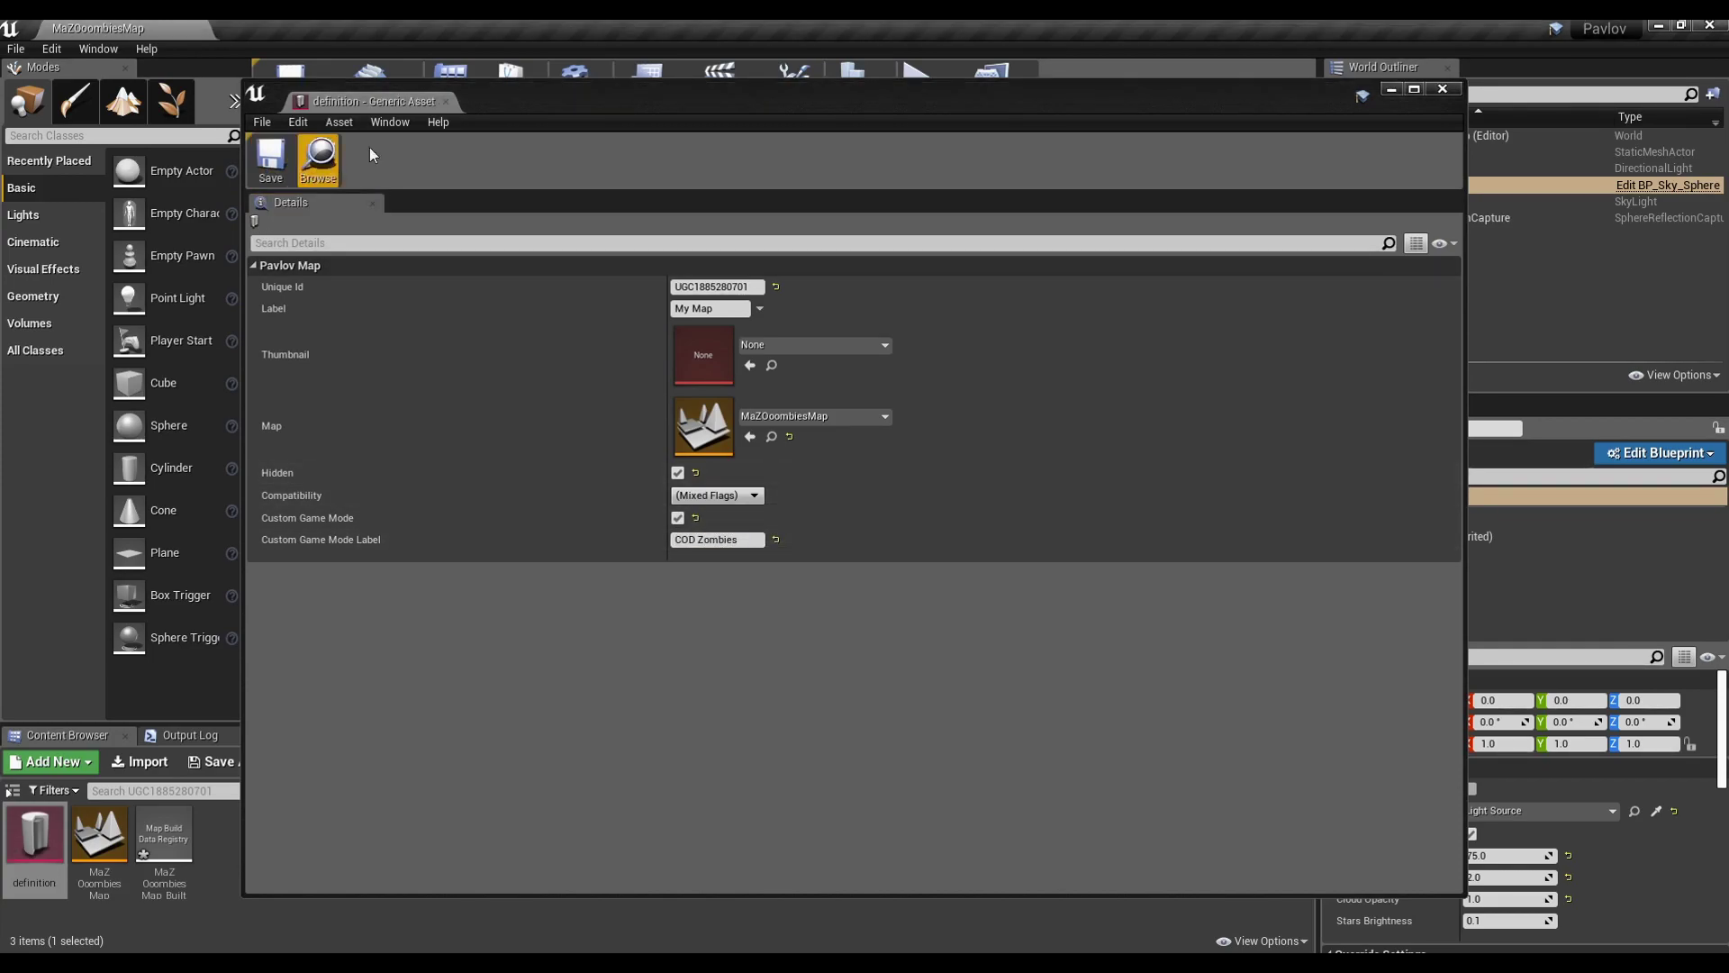
pyautogui.click(446, 101)
# Place a cube on the floor and enlarge it along Y and Z into a wall 3.5 in Z scale
pyautogui.moveTo(129, 383); pyautogui.dragTo(972, 511)
pyautogui.moveTo(828, 430); pyautogui.dragTo(844, 405)
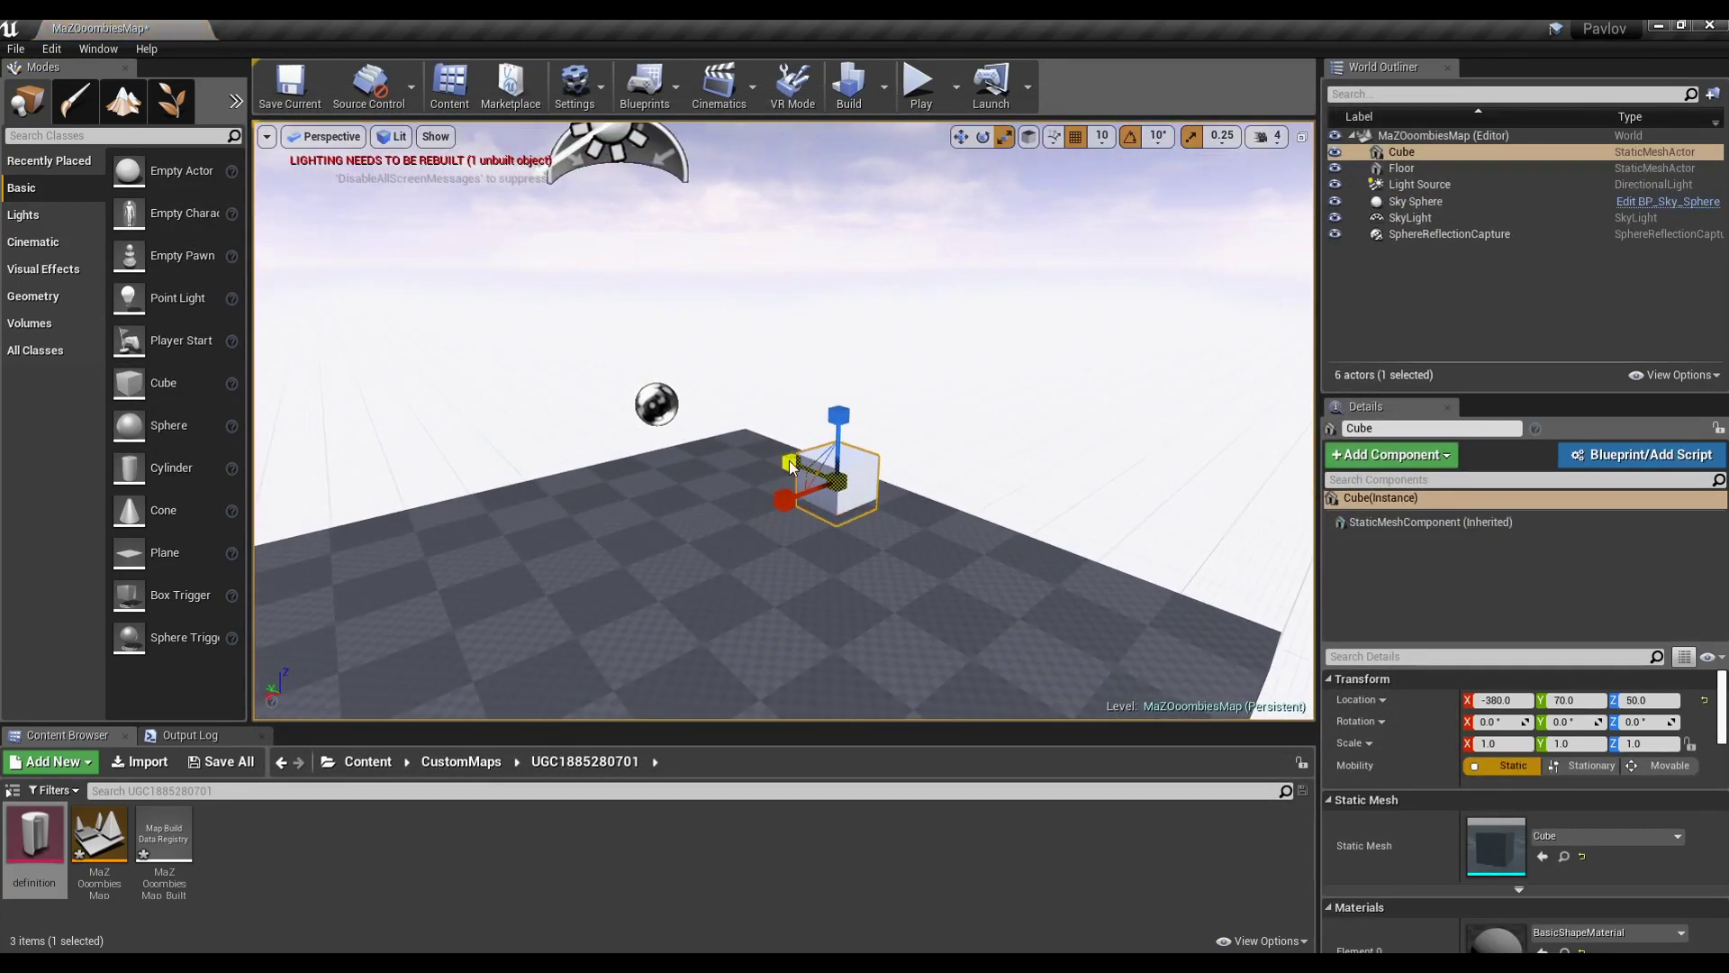
pyautogui.moveTo(790, 466); pyautogui.dragTo(720, 432)
pyautogui.moveTo(818, 484); pyautogui.dragTo(871, 349)
# Move the wall to the floor's edge at location X -450, Y 0, Z 180
pyautogui.press('w')
pyautogui.moveTo(933, 375); pyautogui.dragTo(869, 341, button='right')
pyautogui.moveTo(730, 329)
pyautogui.mouseDown(button='right')
pyautogui.moveTo(793, 331)
pyautogui.moveTo(729, 328)
pyautogui.moveTo(666, 270)
pyautogui.moveTo(649, 329)
pyautogui.moveTo(730, 328)
pyautogui.mouseUp(button='right')
pyautogui.moveTo(797, 359); pyautogui.dragTo(826, 358)
pyautogui.moveTo(826, 358)
pyautogui.mouseDown(button='right')
pyautogui.moveTo(685, 369)
pyautogui.moveTo(811, 360)
pyautogui.mouseUp(button='right')
# Stretch the wall along Y so it spans the full edge of the floor
pyautogui.press('r')
pyautogui.moveTo(918, 360)
pyautogui.mouseDown()
pyautogui.moveTo(868, 359)
pyautogui.moveTo(941, 360)
pyautogui.moveTo(892, 359)
pyautogui.mouseUp()
pyautogui.press('w')
pyautogui.moveTo(892, 359); pyautogui.dragTo(810, 351, button='right')
pyautogui.press('r')
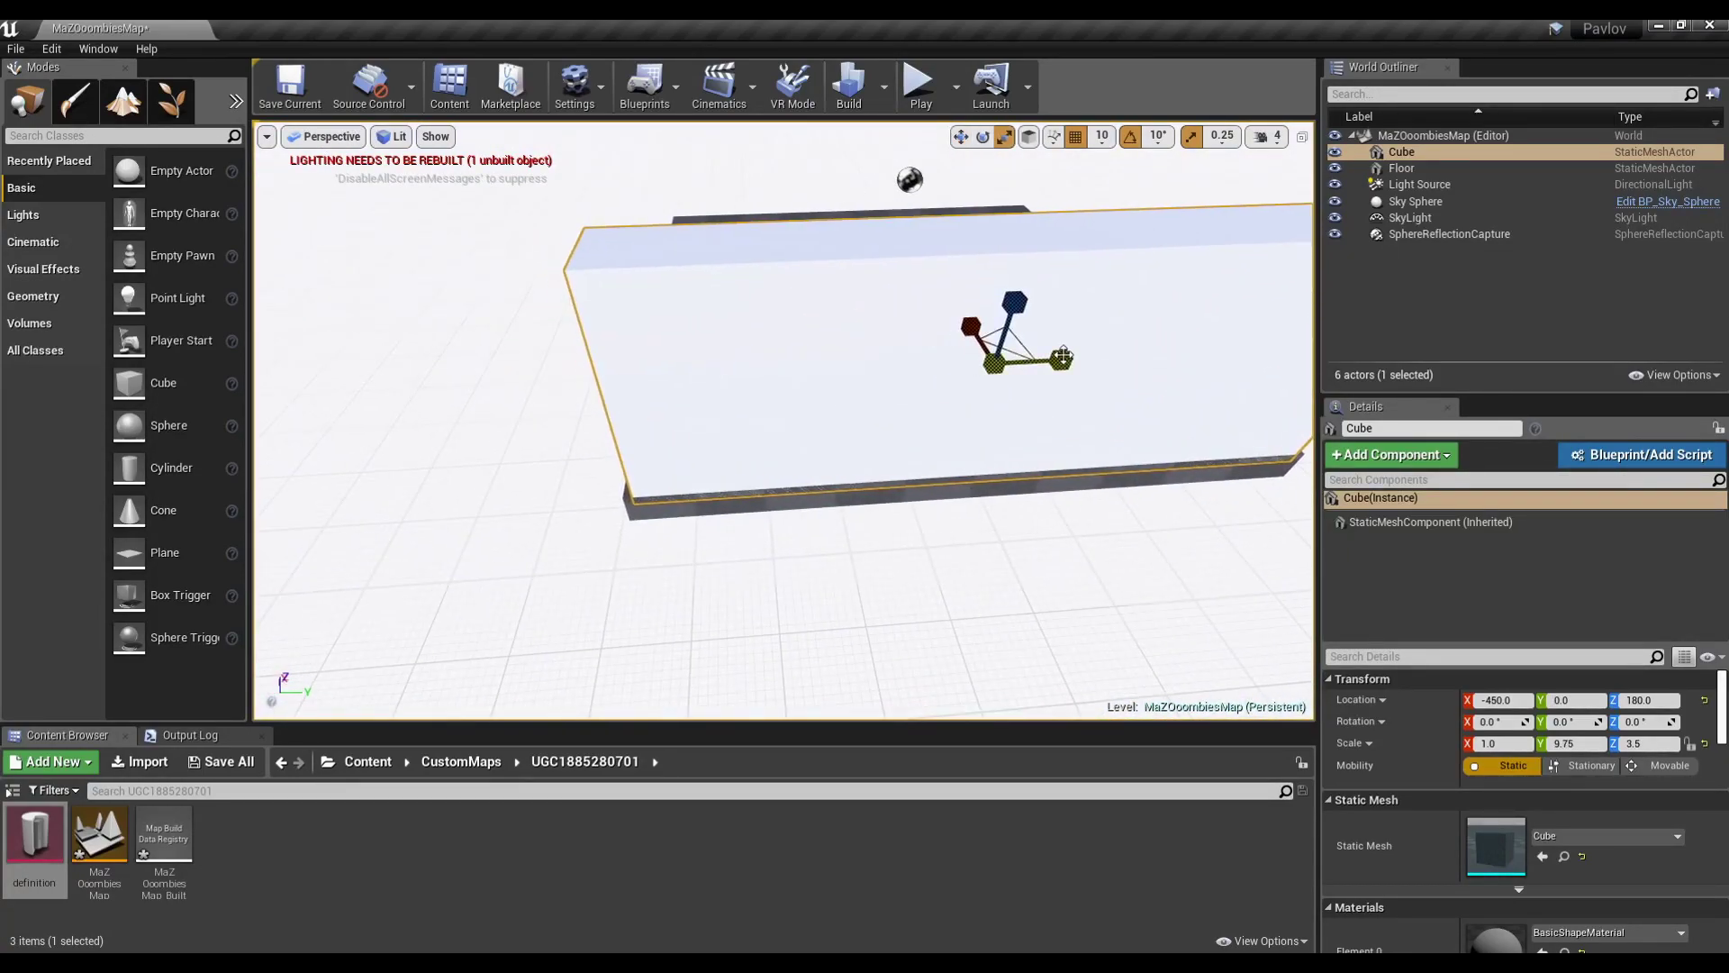
pyautogui.moveTo(1063, 357); pyautogui.dragTo(1076, 357)
# Thin the wall along its X axis and line it up with the edge of the floor
pyautogui.moveTo(927, 413); pyautogui.dragTo(1126, 413, button='right')
pyautogui.click(679, 306)
pyautogui.moveTo(679, 306)
pyautogui.mouseDown(button='right')
pyautogui.moveTo(811, 306)
pyautogui.moveTo(679, 305)
pyautogui.mouseUp(button='right')
pyautogui.click(680, 305)
pyautogui.moveTo(728, 322); pyautogui.dragTo(768, 326)
pyautogui.press('w')
pyautogui.moveTo(767, 326)
pyautogui.mouseDown(button='right')
pyautogui.moveTo(685, 361)
pyautogui.moveTo(767, 326)
pyautogui.mouseUp(button='right')
pyautogui.moveTo(792, 374); pyautogui.dragTo(786, 374)
pyautogui.moveTo(785, 374); pyautogui.dragTo(786, 306, button='right')
pyautogui.click(786, 373)
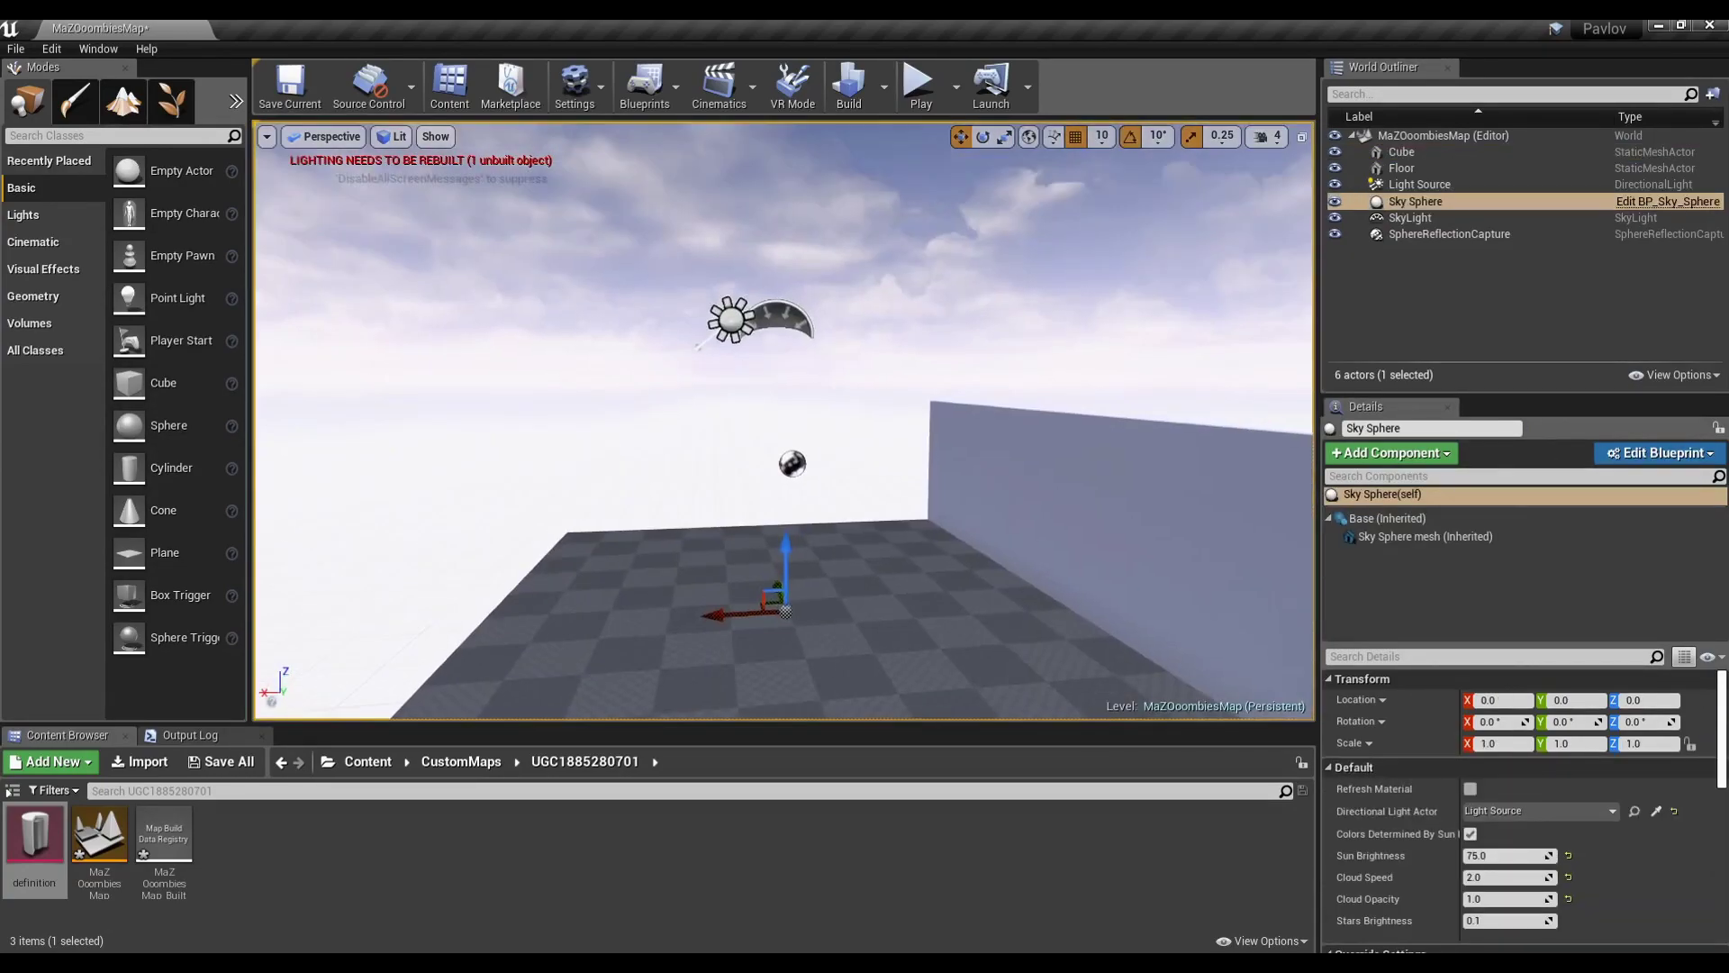
# Set the Light Source actor's intensity to 10 lux
pyautogui.moveTo(613, 320); pyautogui.dragTo(946, 352, button='right')
pyautogui.click(652, 279)
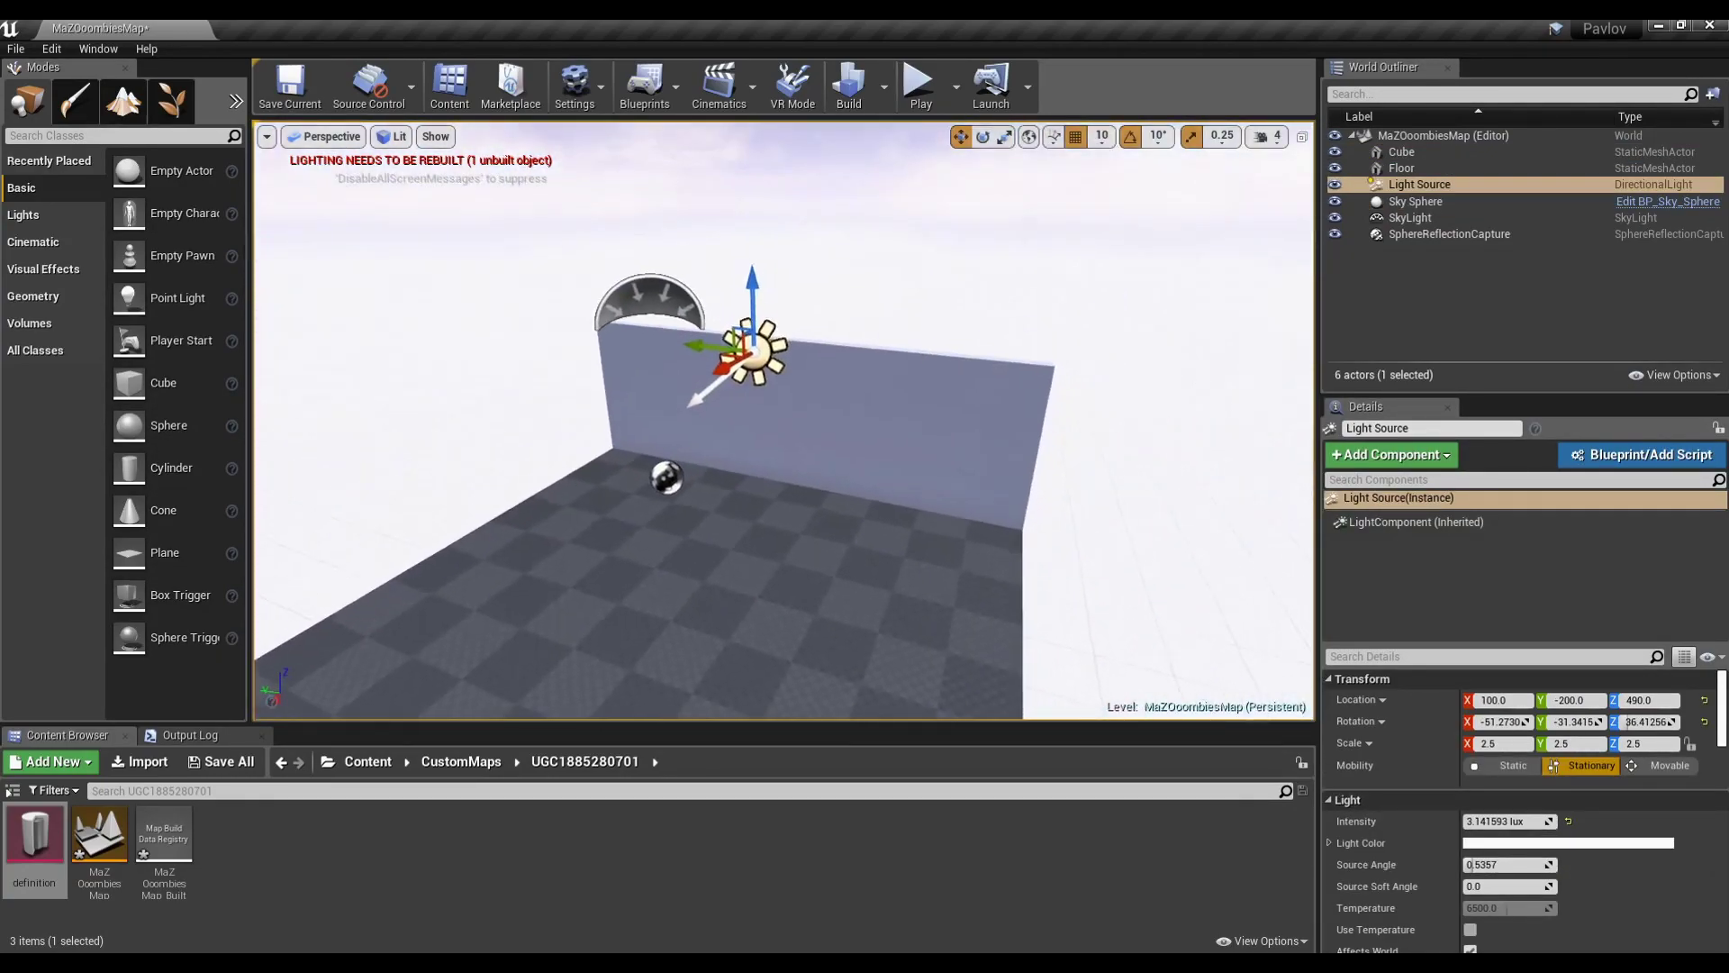
pyautogui.scroll(3, 850, 474)
pyautogui.click(1494, 820)
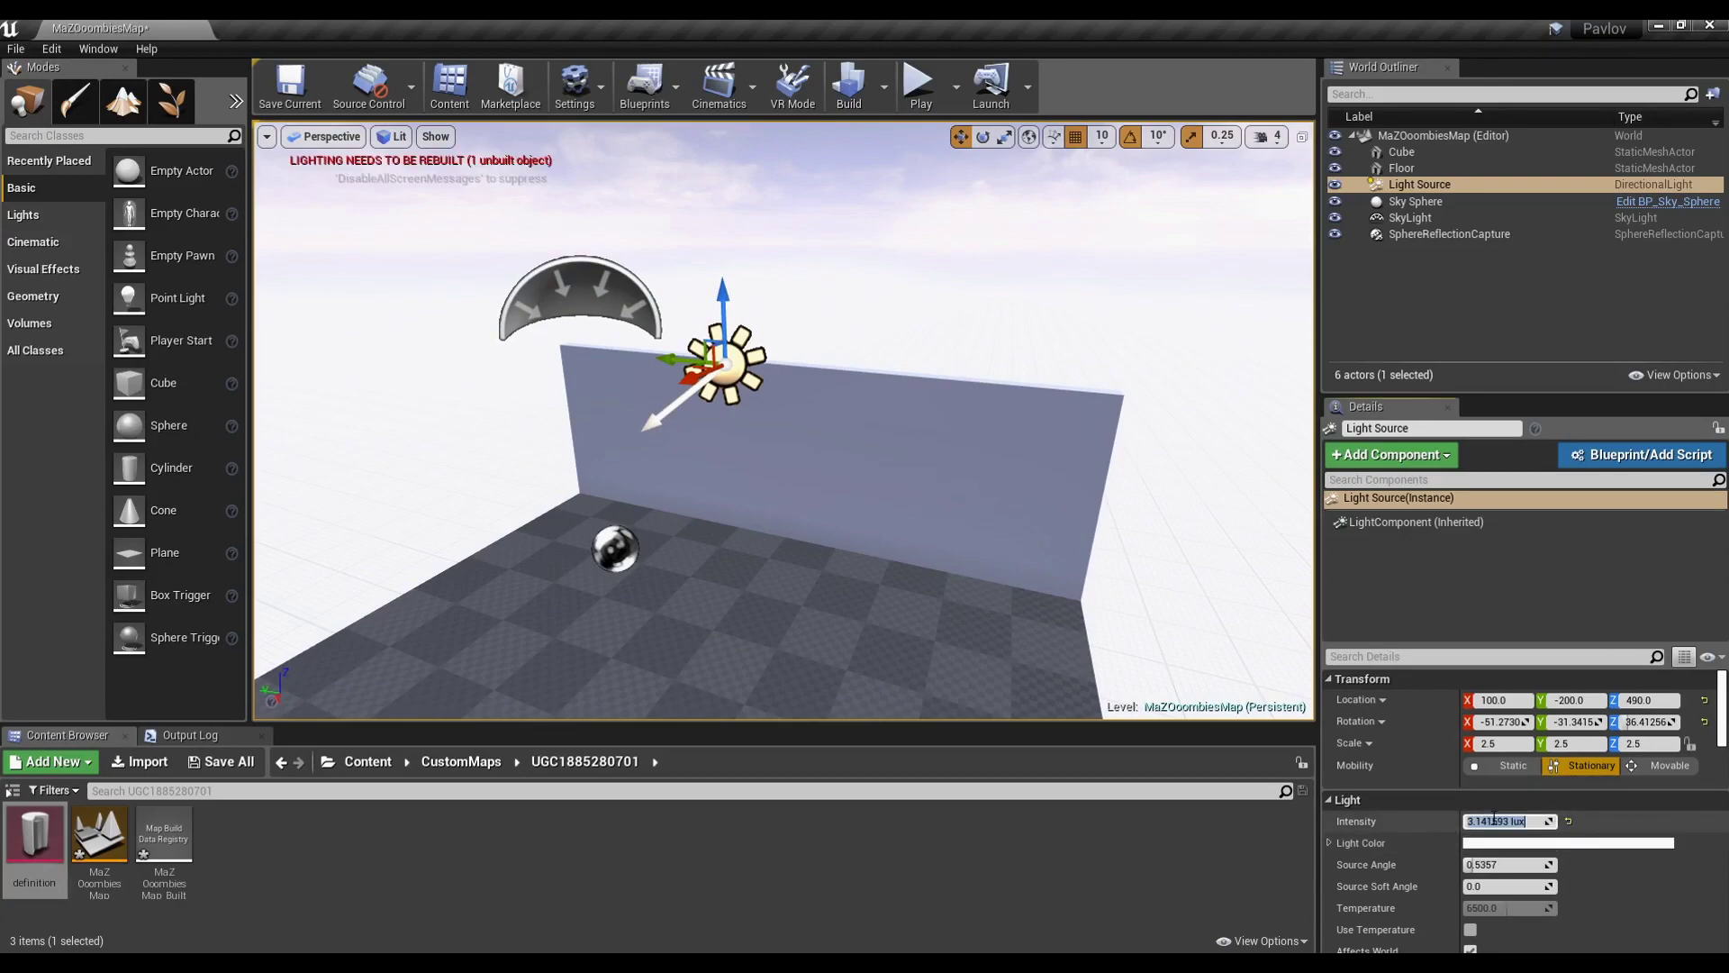
pyautogui.write('10')
pyautogui.press('Return')
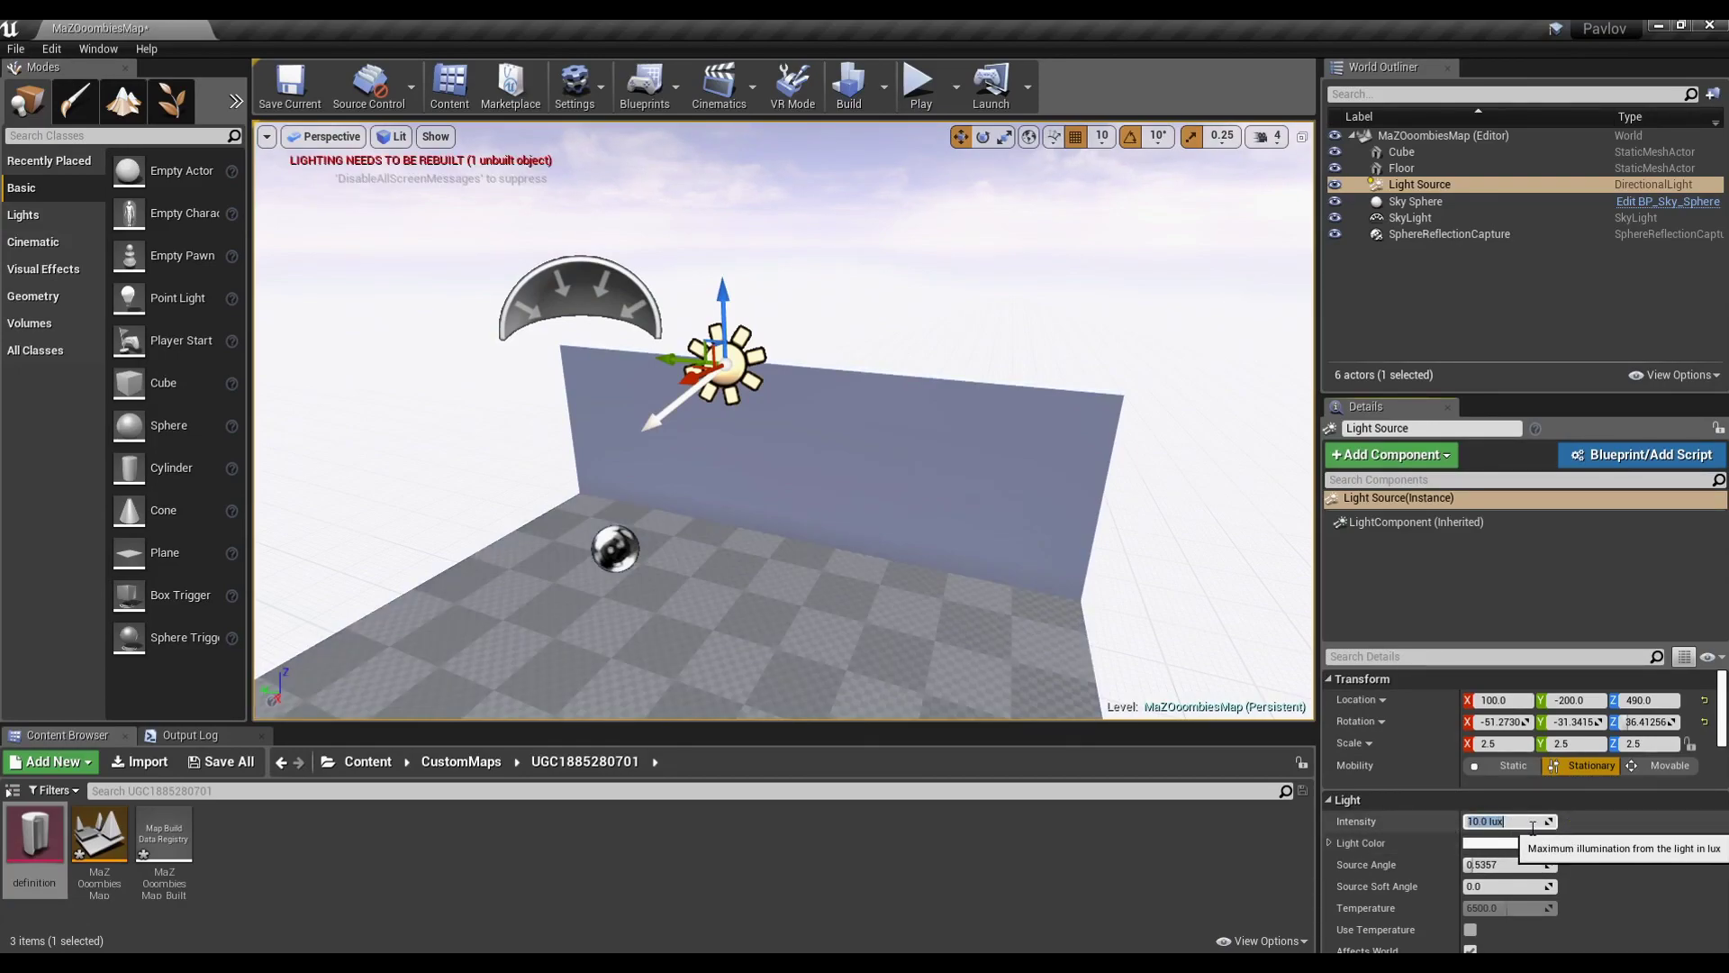
# Tint the Light Source's light color a very pale warm yellow
pyautogui.click(1536, 845)
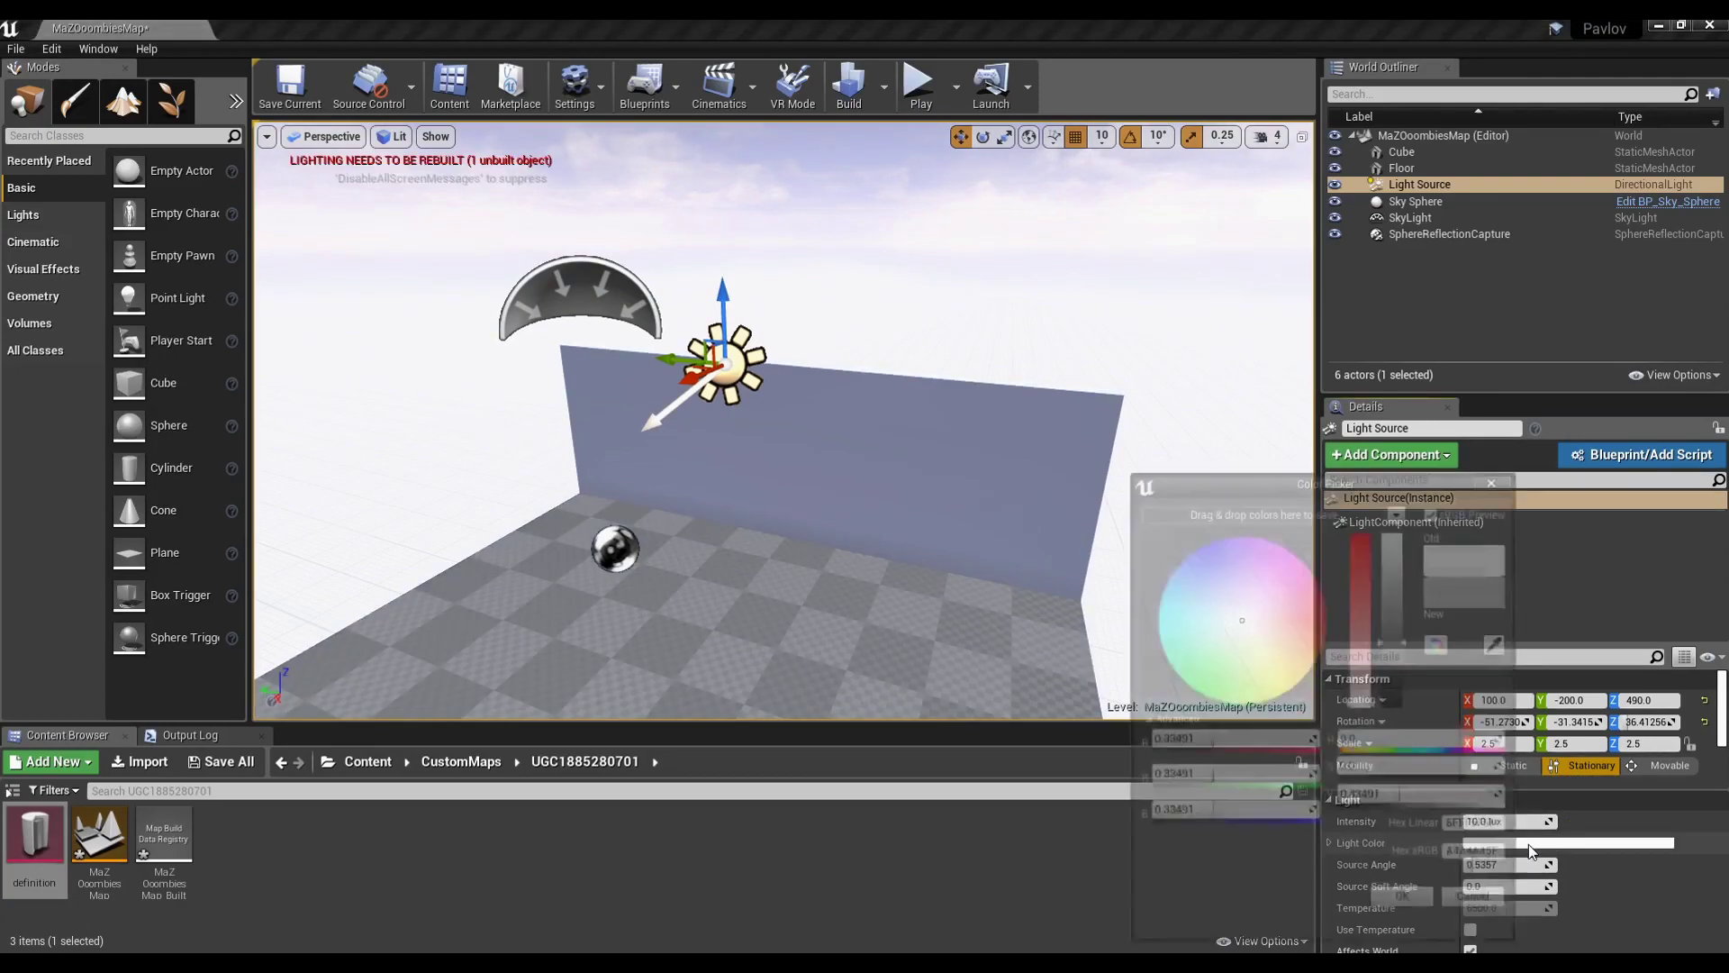
pyautogui.click(1254, 636)
pyautogui.click(1410, 908)
# Set the SkyLight's intensity to 20 cd/m2 and its light color to pale blue, sRGB hex C7D3FFFF
pyautogui.moveTo(725, 300); pyautogui.dragTo(669, 282, button='right')
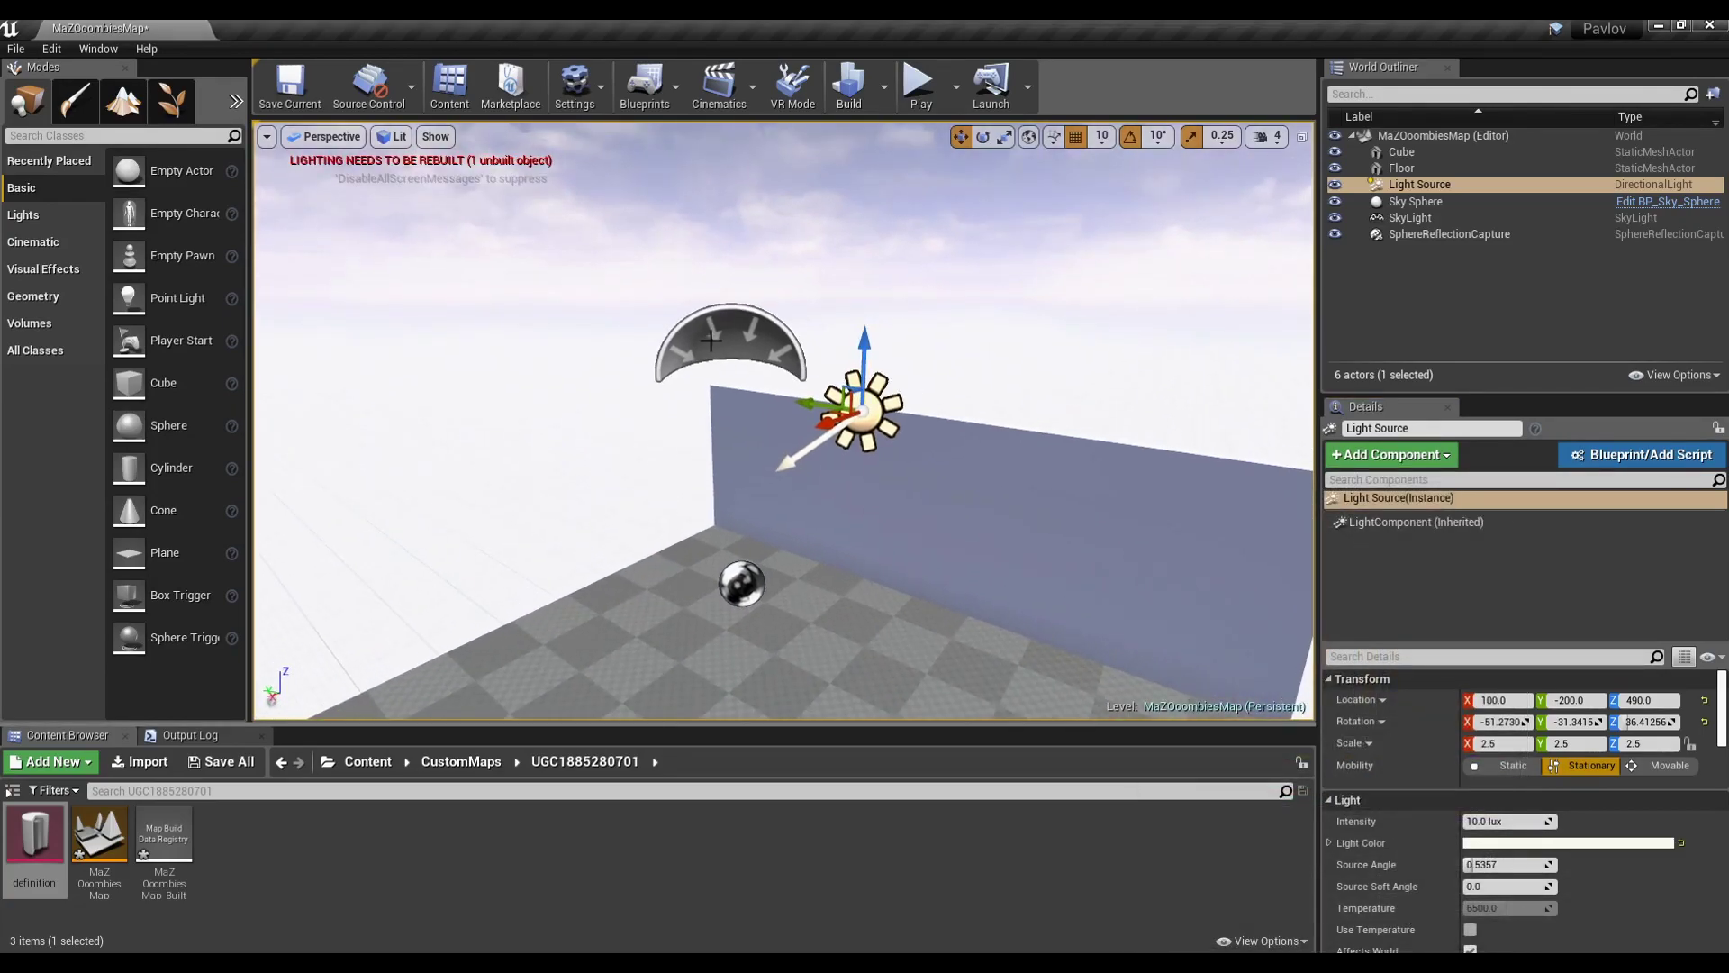
pyautogui.click(711, 339)
pyautogui.scroll(-5, 710, 340)
pyautogui.scroll(-5, 1428, 731)
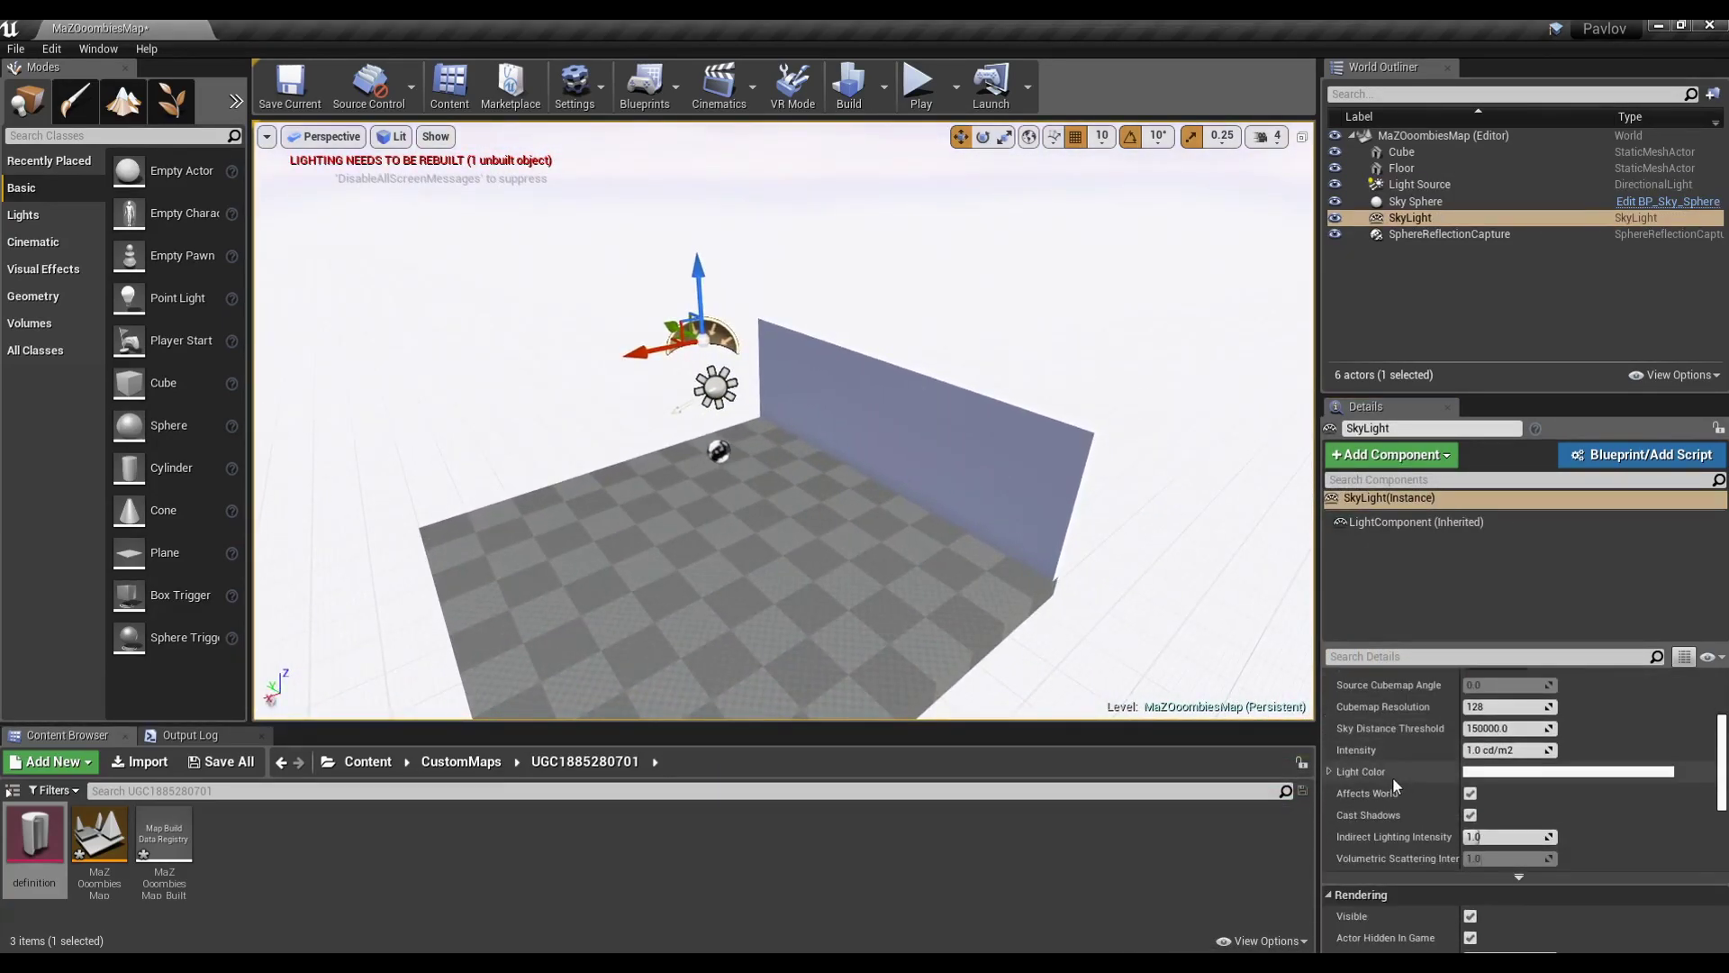
pyautogui.click(1504, 751)
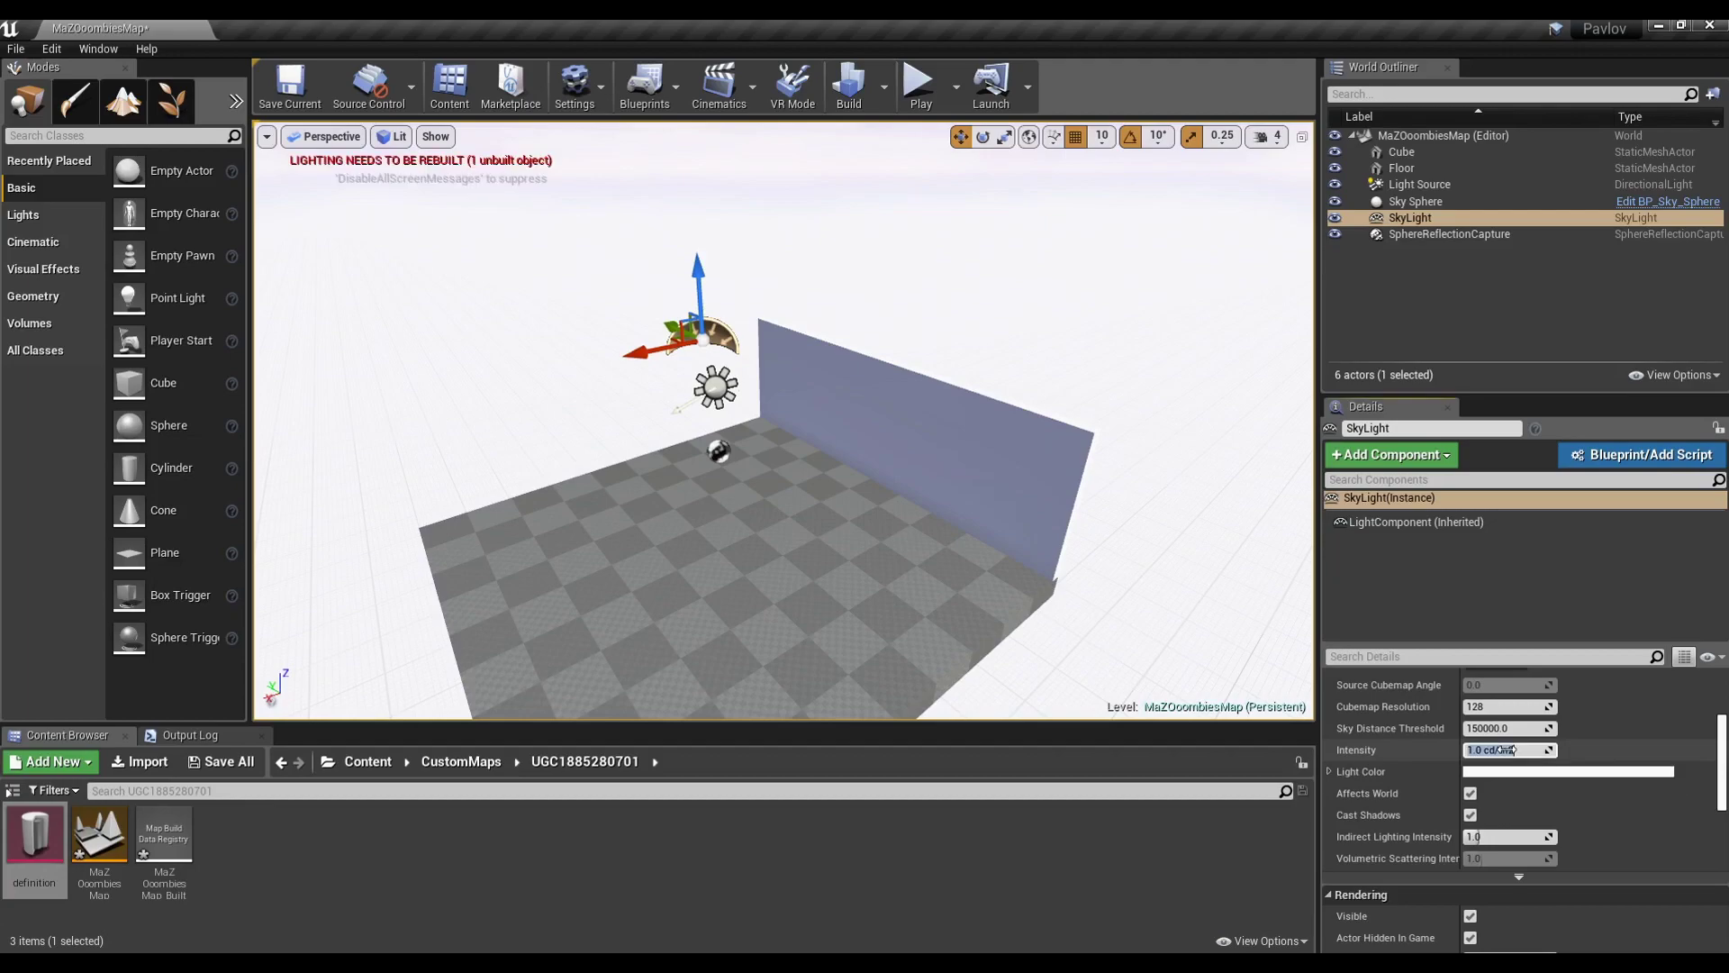
pyautogui.click(1574, 776)
pyautogui.click(1269, 596)
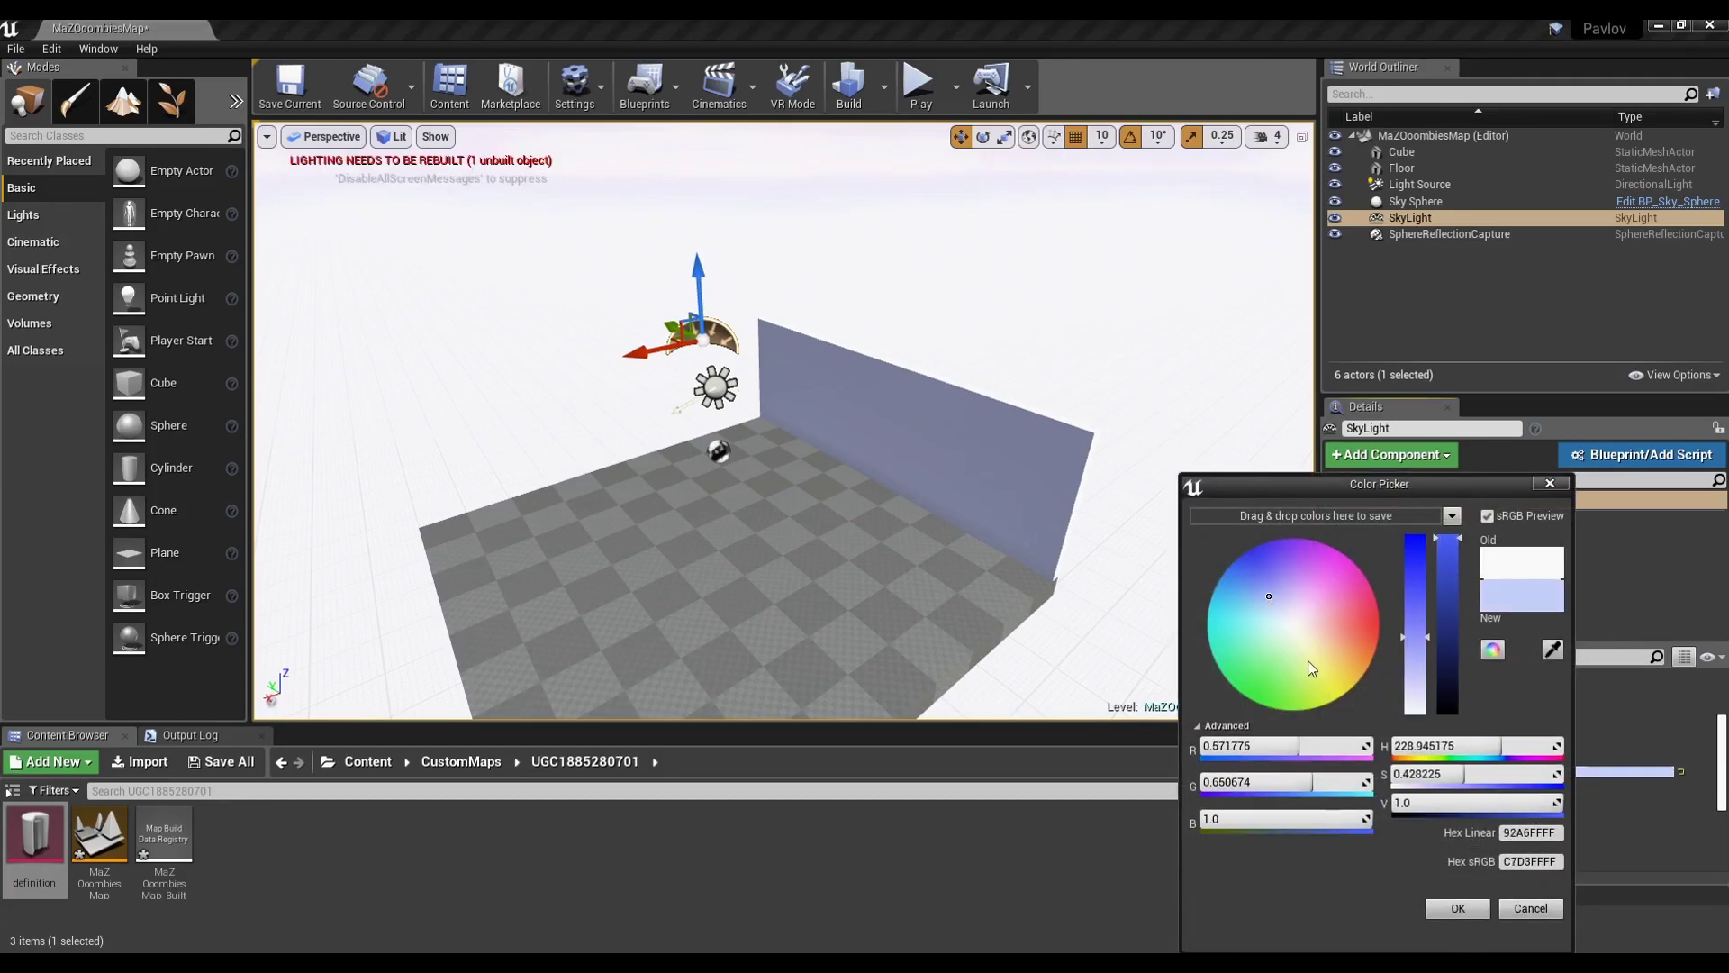
pyautogui.click(1471, 906)
# Rotate the Light Source actor so its light comes in at a different angle over the wall
pyautogui.moveTo(803, 448); pyautogui.dragTo(878, 410, button='right')
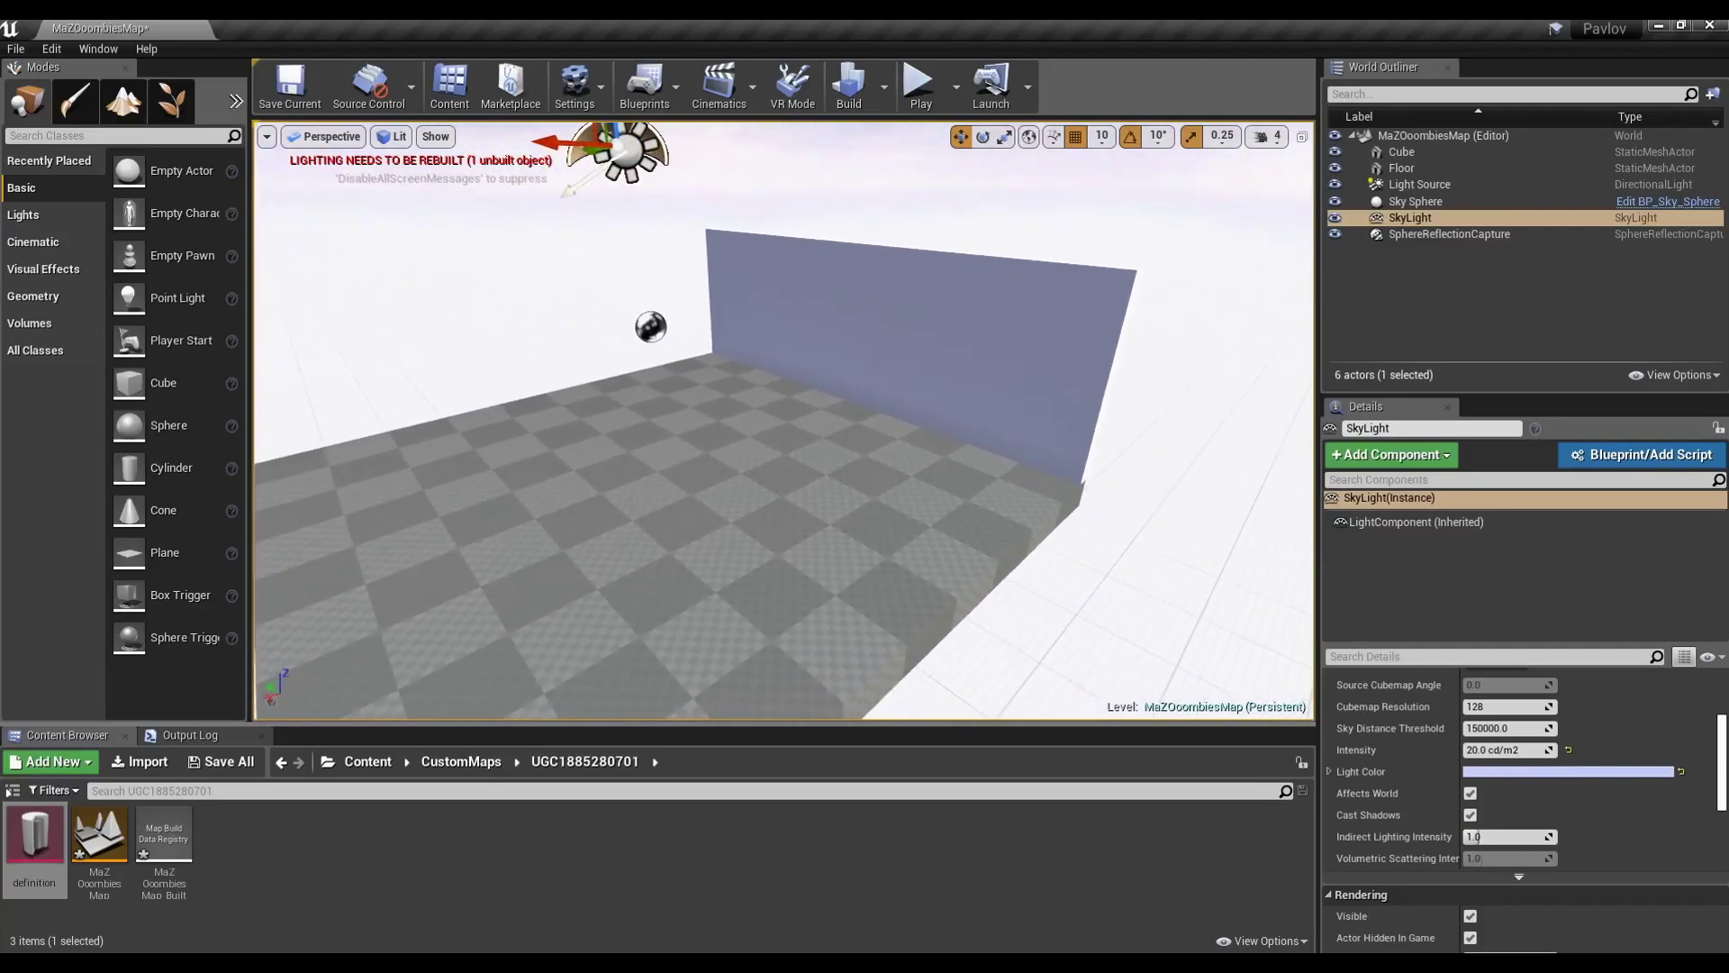
pyautogui.press('e')
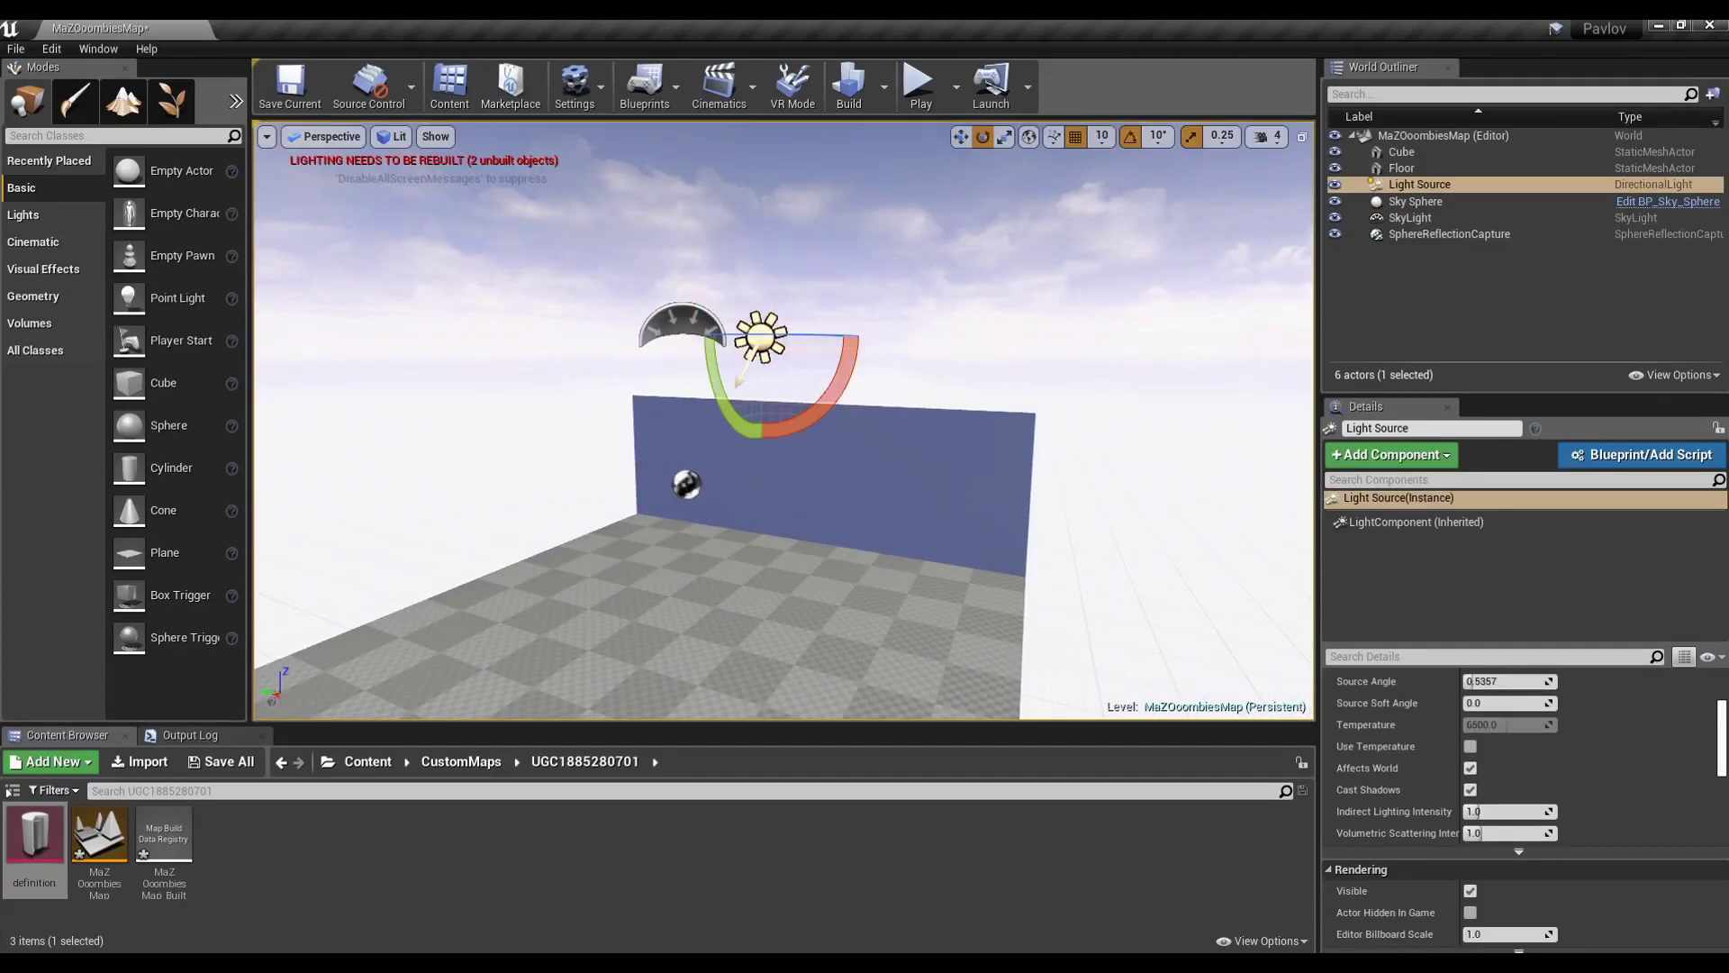
pyautogui.moveTo(598, 177); pyautogui.dragTo(793, 410, button='right')
pyautogui.moveTo(793, 410); pyautogui.dragTo(765, 424)
pyautogui.moveTo(766, 424); pyautogui.dragTo(703, 225, button='right')
# Build only the lighting for the level and view the shadow beside the wall
pyautogui.click(888, 104)
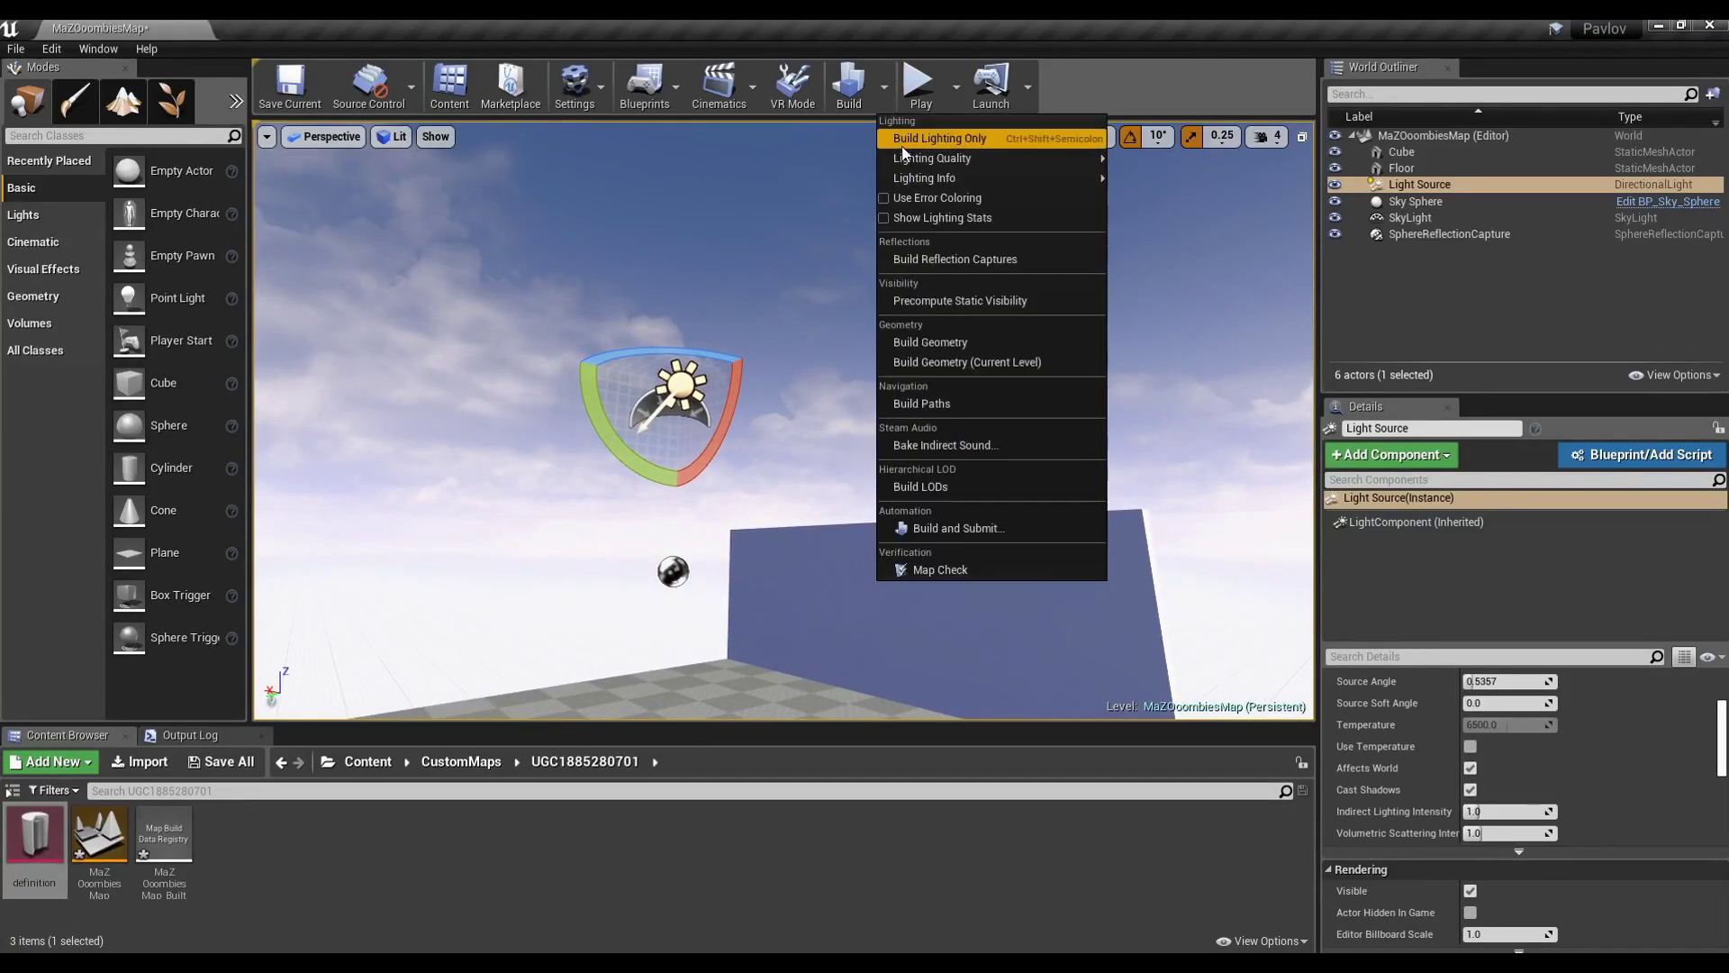
pyautogui.click(937, 133)
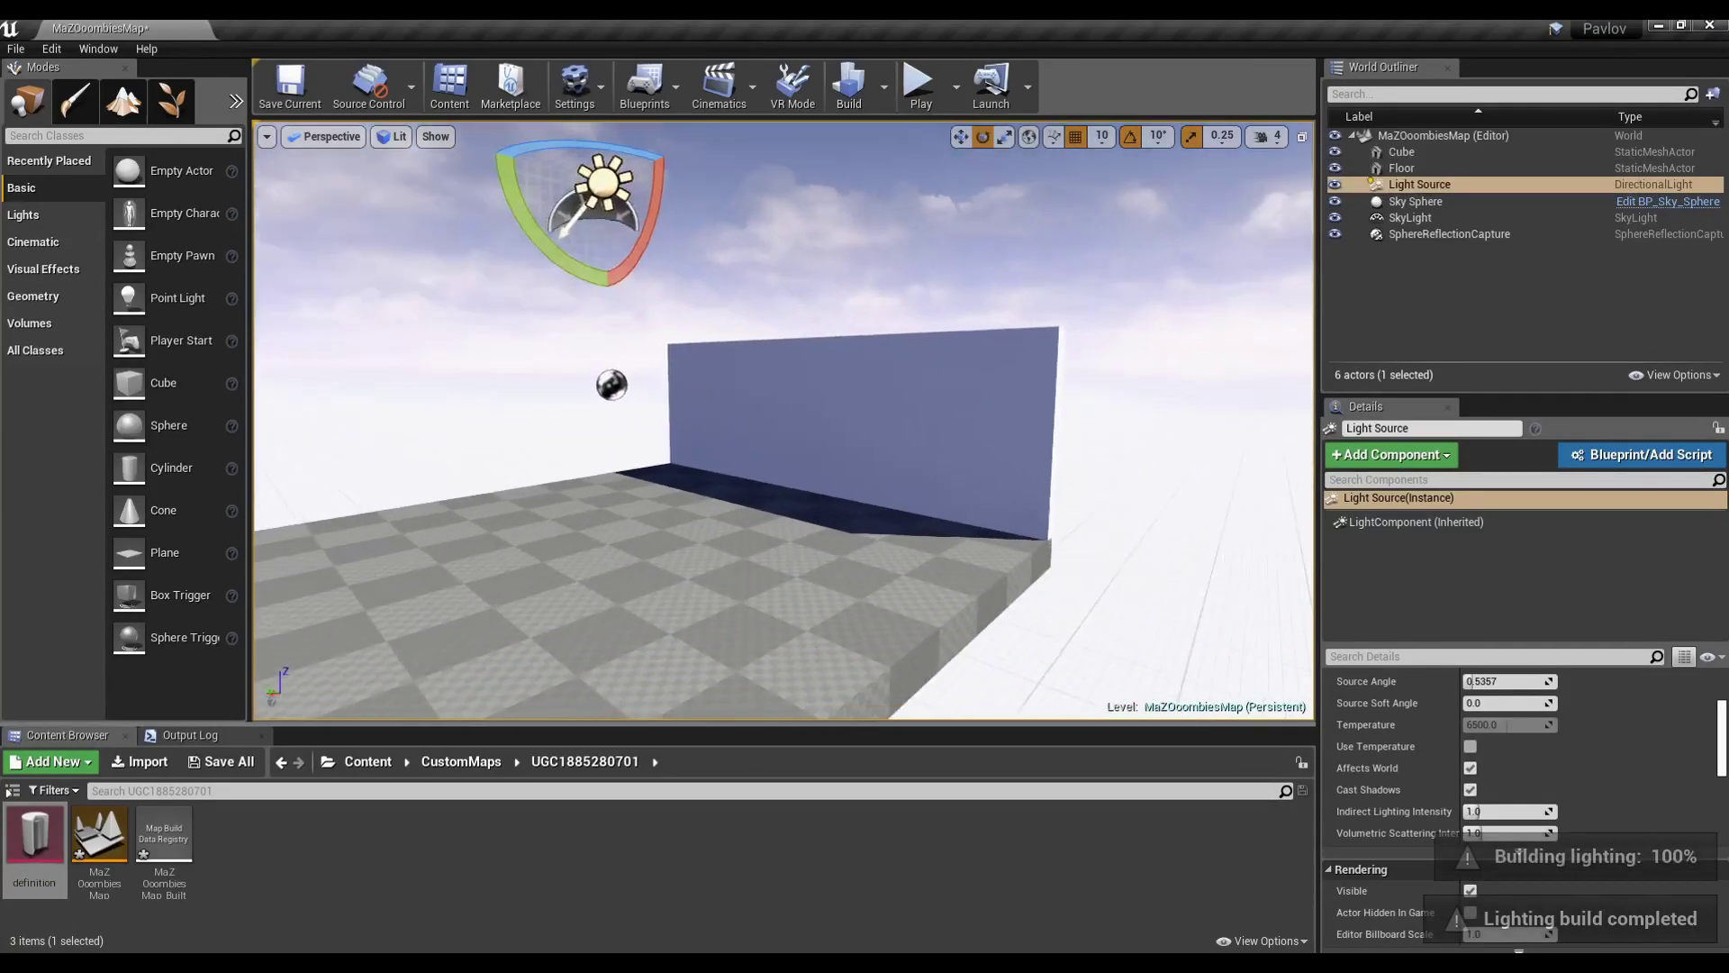
pyautogui.moveTo(938, 353); pyautogui.dragTo(937, 306, button='right')
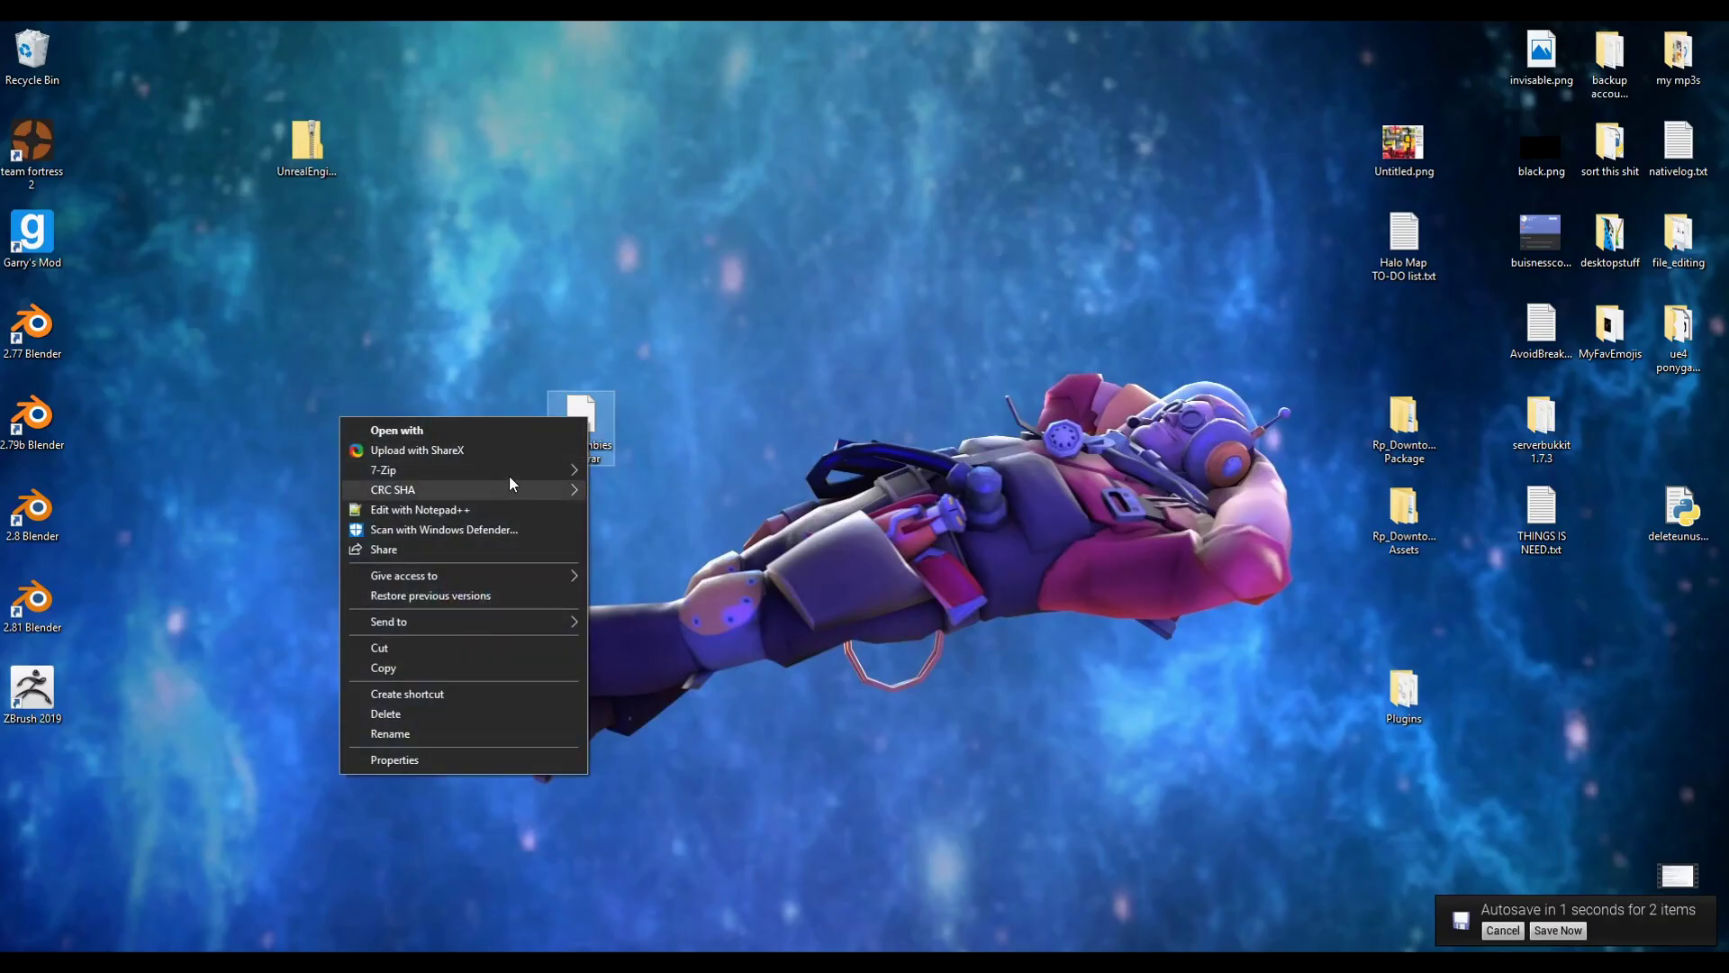
# Switch to the desktop, extract CodZombiesMod.rar into its own folder with 7-Zip, and place that folder beside the archive
pyautogui.moveTo(513, 470)
pyautogui.click(659, 512)
pyautogui.click(855, 613)
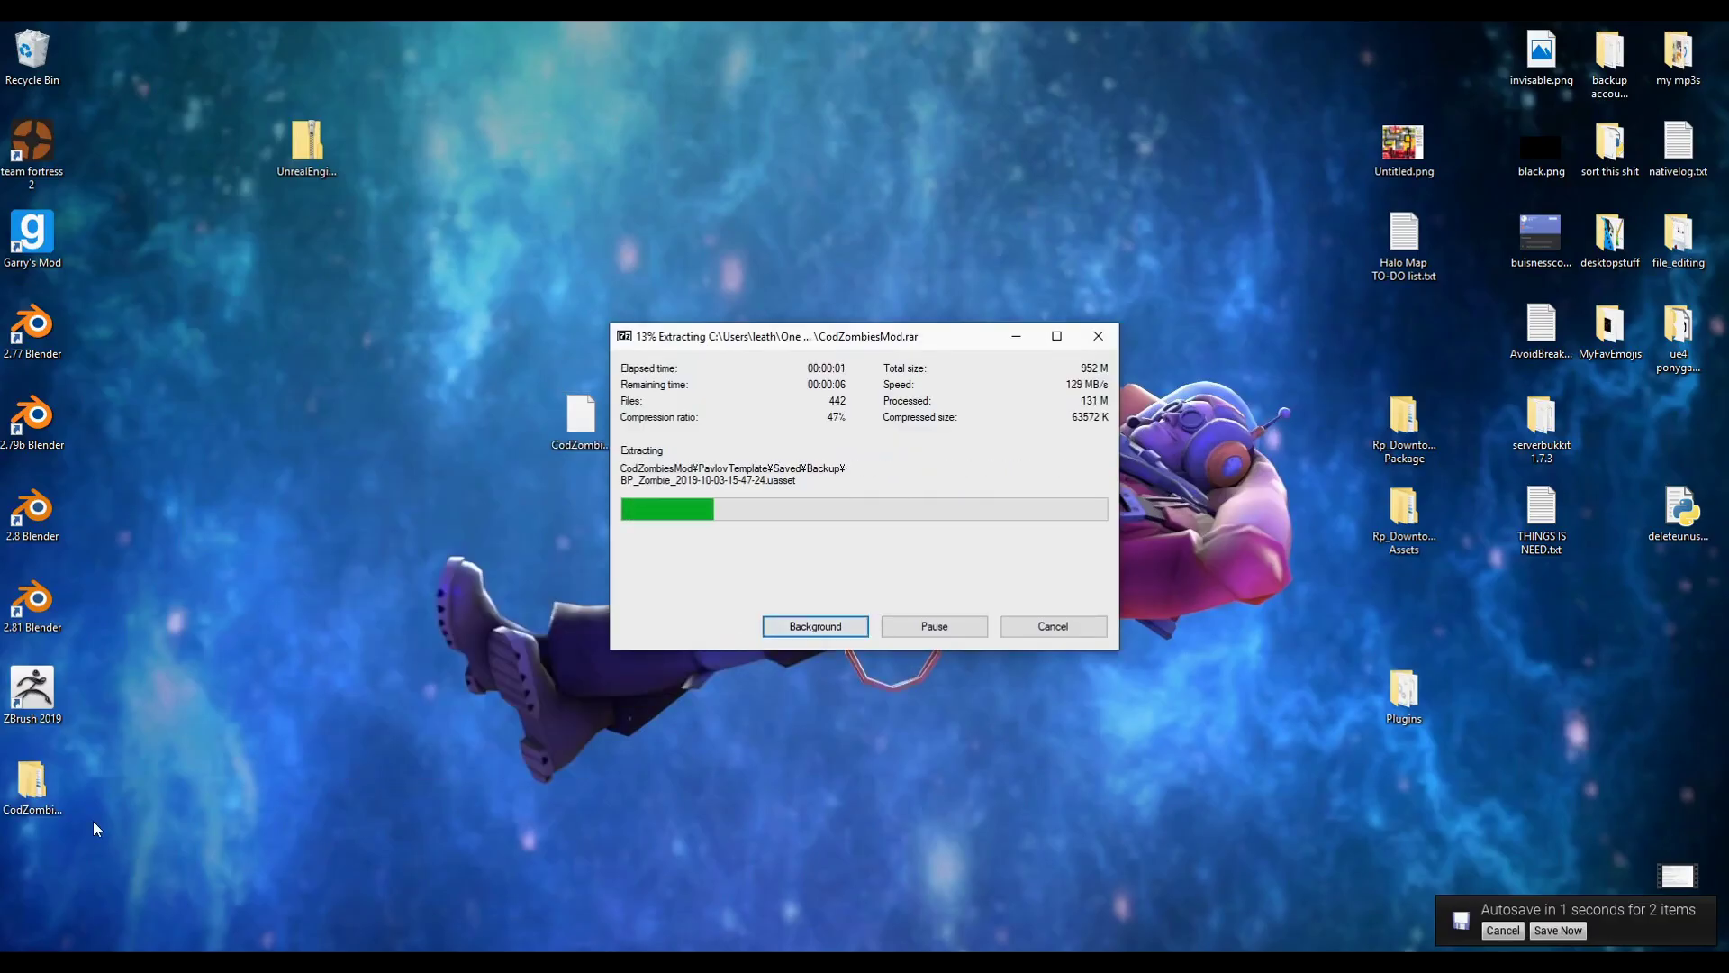
pyautogui.moveTo(36, 784); pyautogui.dragTo(517, 448)
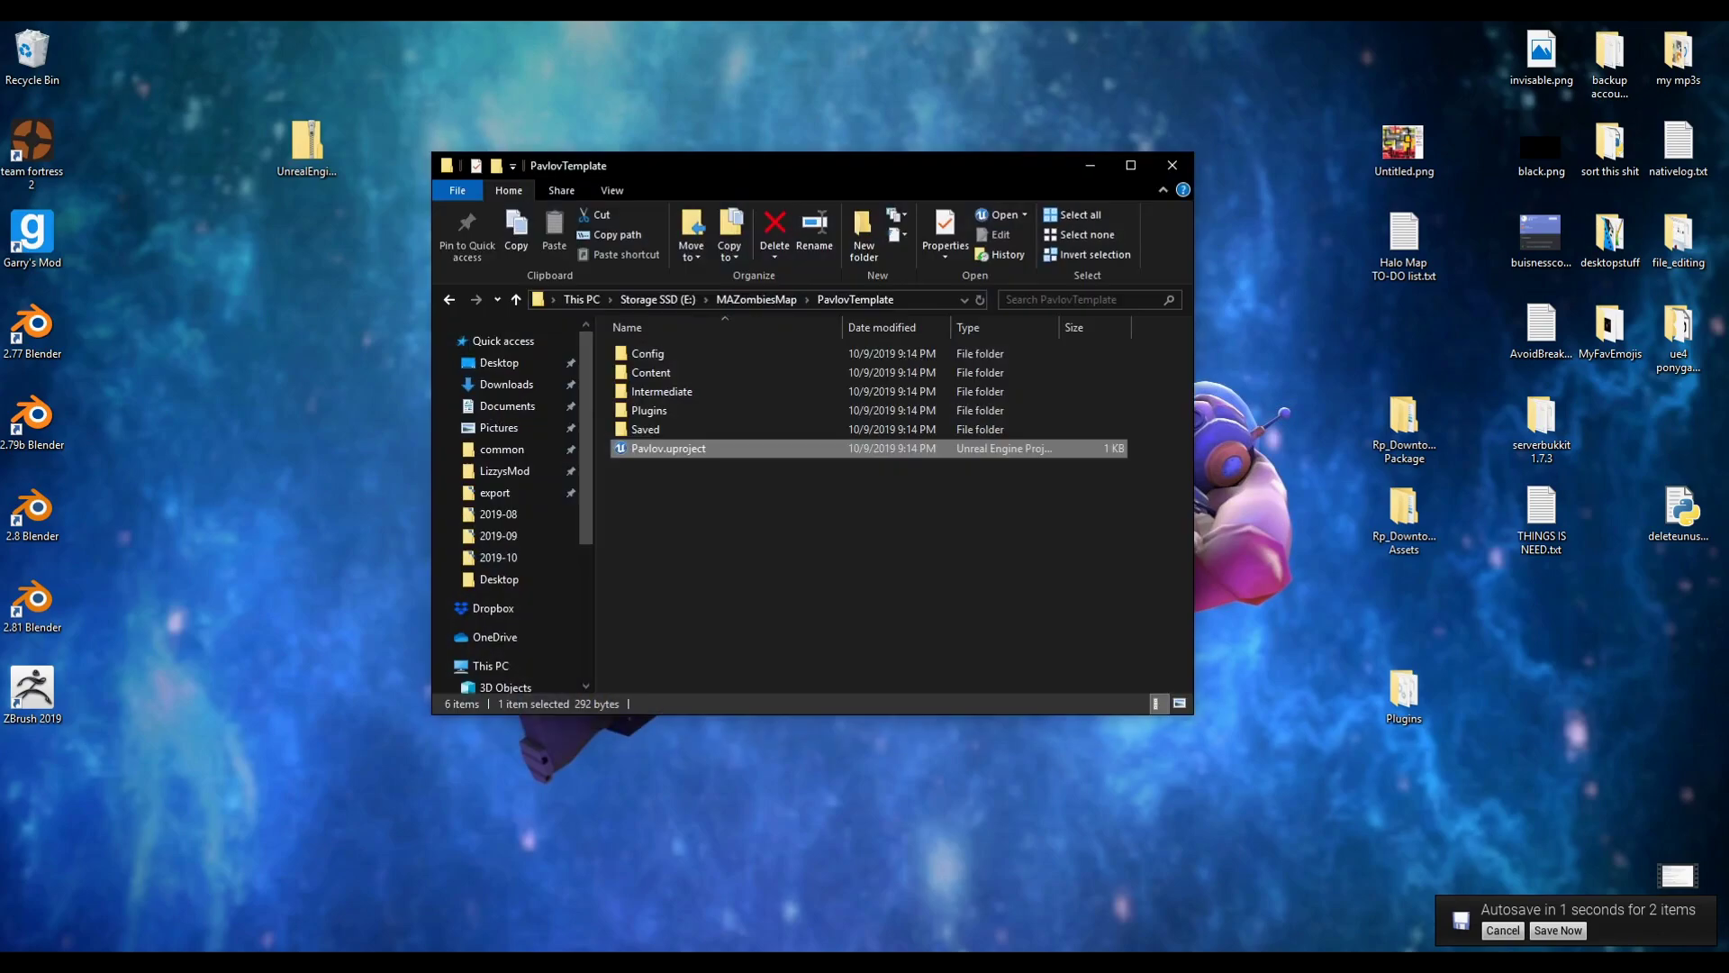
# Open the extracted CodZombiesMod folder and arrange its window side by side with the project's PavlovTemplate window
pyautogui.moveTo(727, 185); pyautogui.dragTo(967, 185)
pyautogui.doubleClick(508, 423)
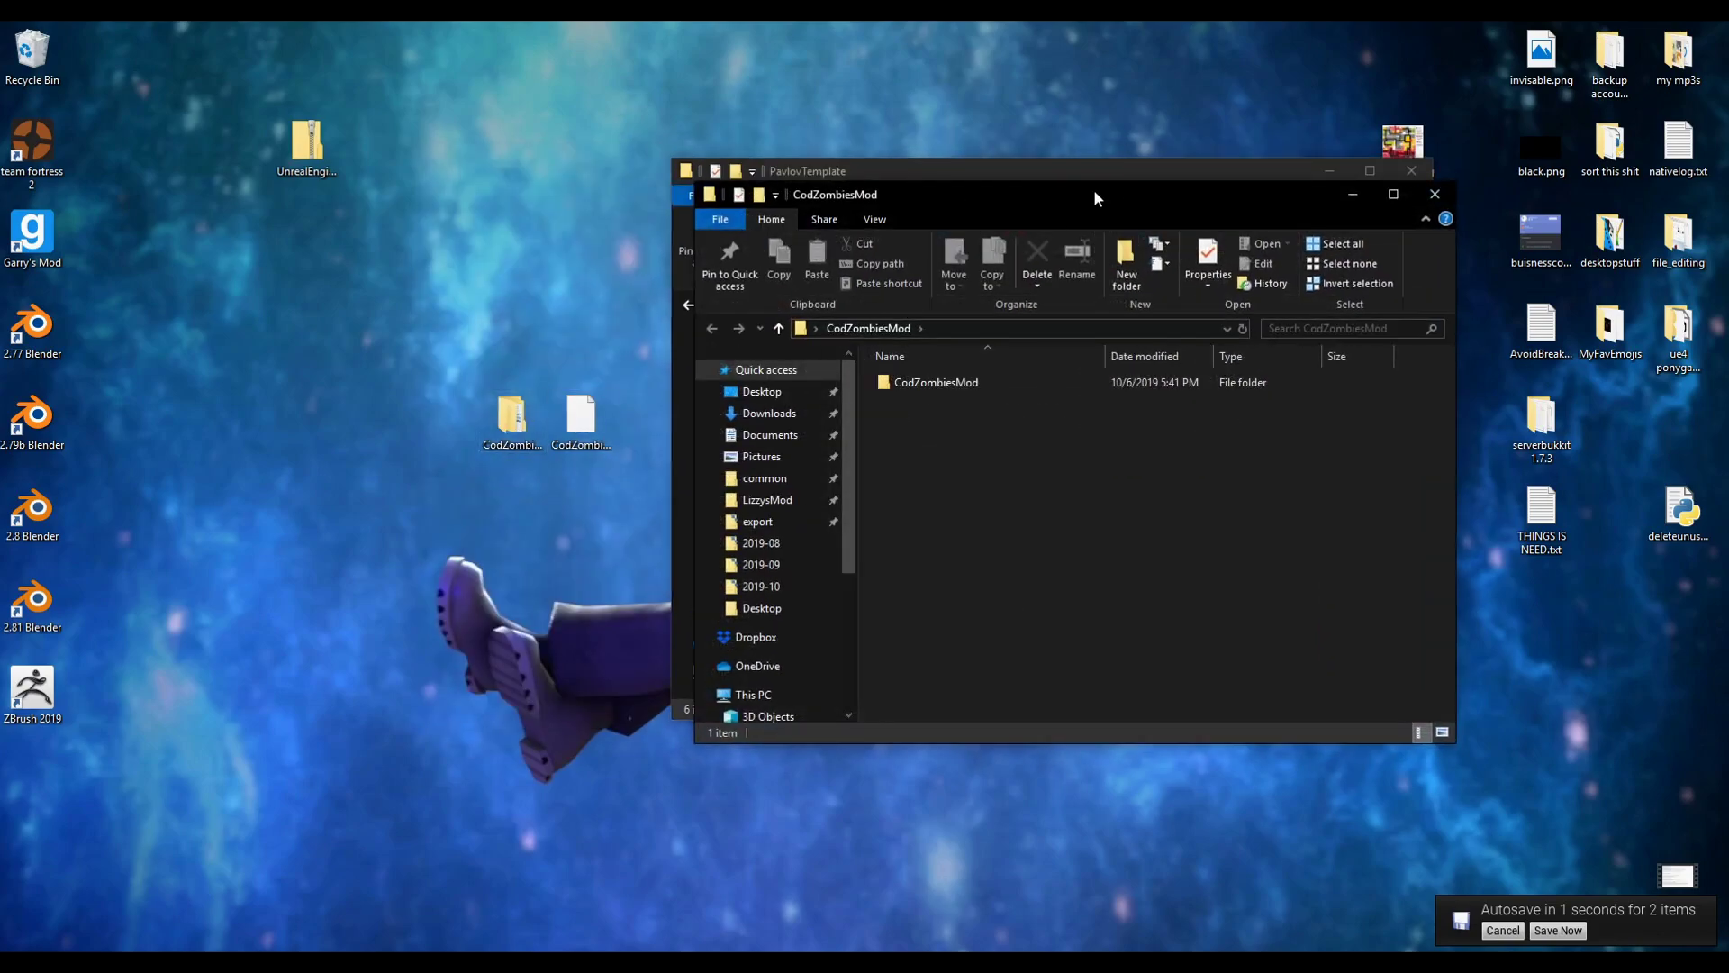
pyautogui.moveTo(1097, 180); pyautogui.dragTo(468, 189)
pyautogui.moveTo(963, 172); pyautogui.dragTo(1119, 185)
# Open the Content folder inside PavlovTemplate for both the extracted mod and the MAZombiesMap project
pyautogui.doubleClick(577, 372)
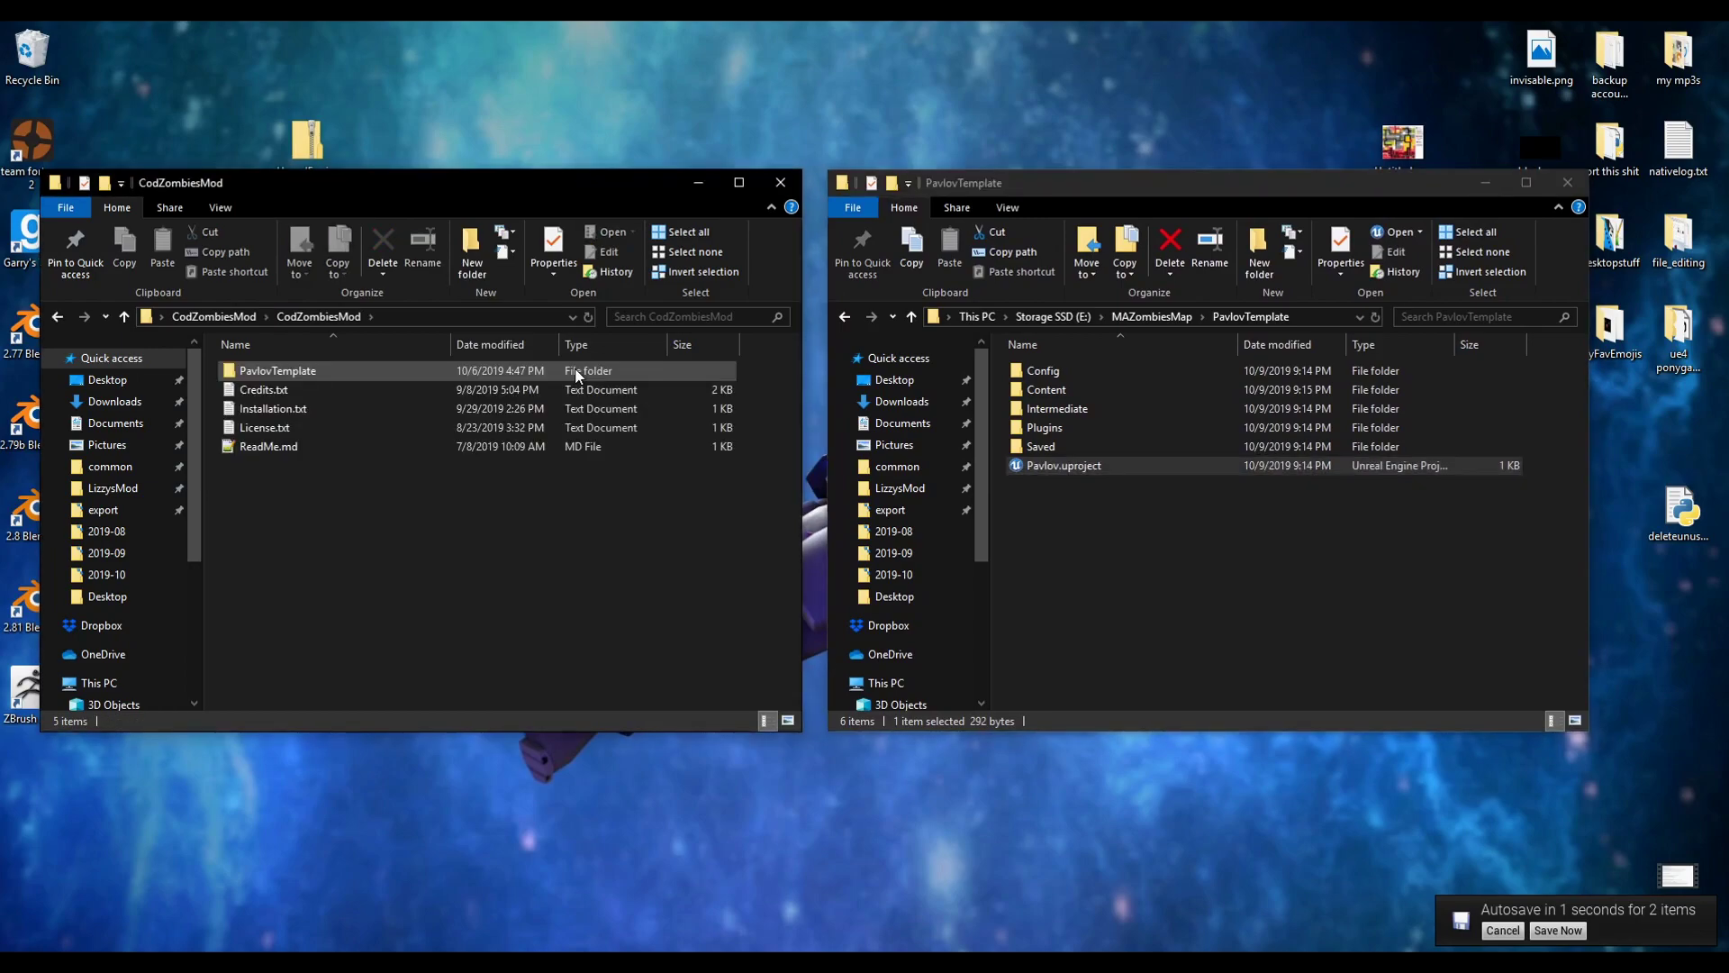
pyautogui.doubleClick(577, 372)
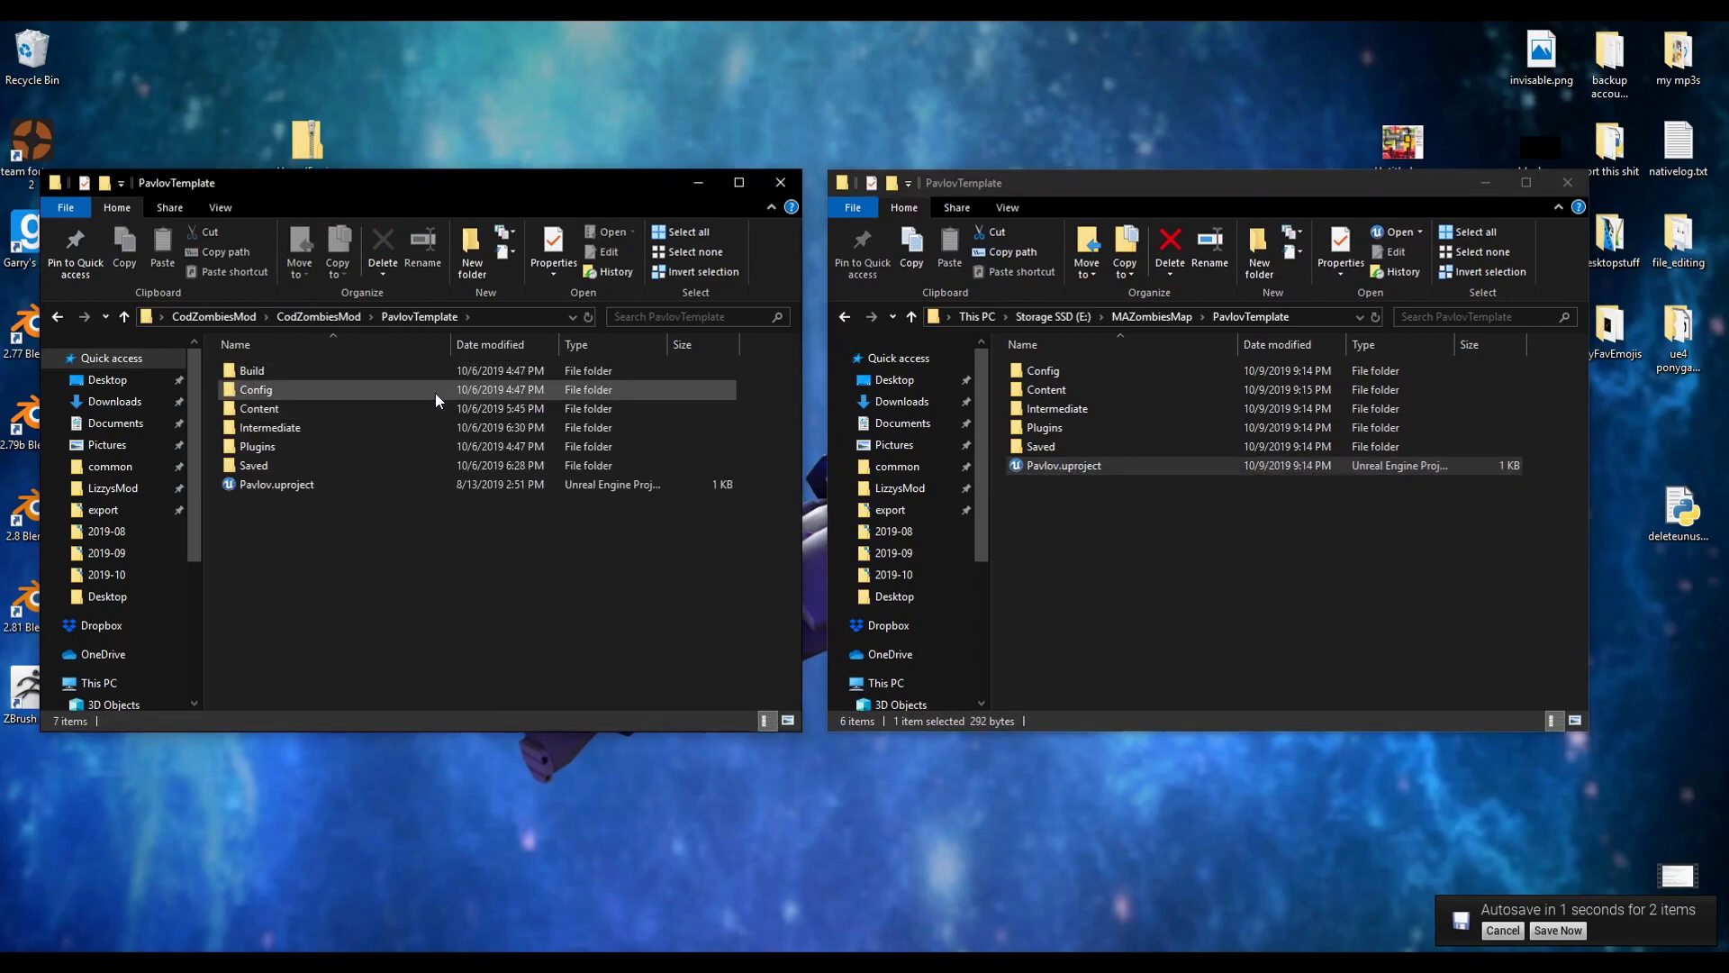
pyautogui.doubleClick(405, 408)
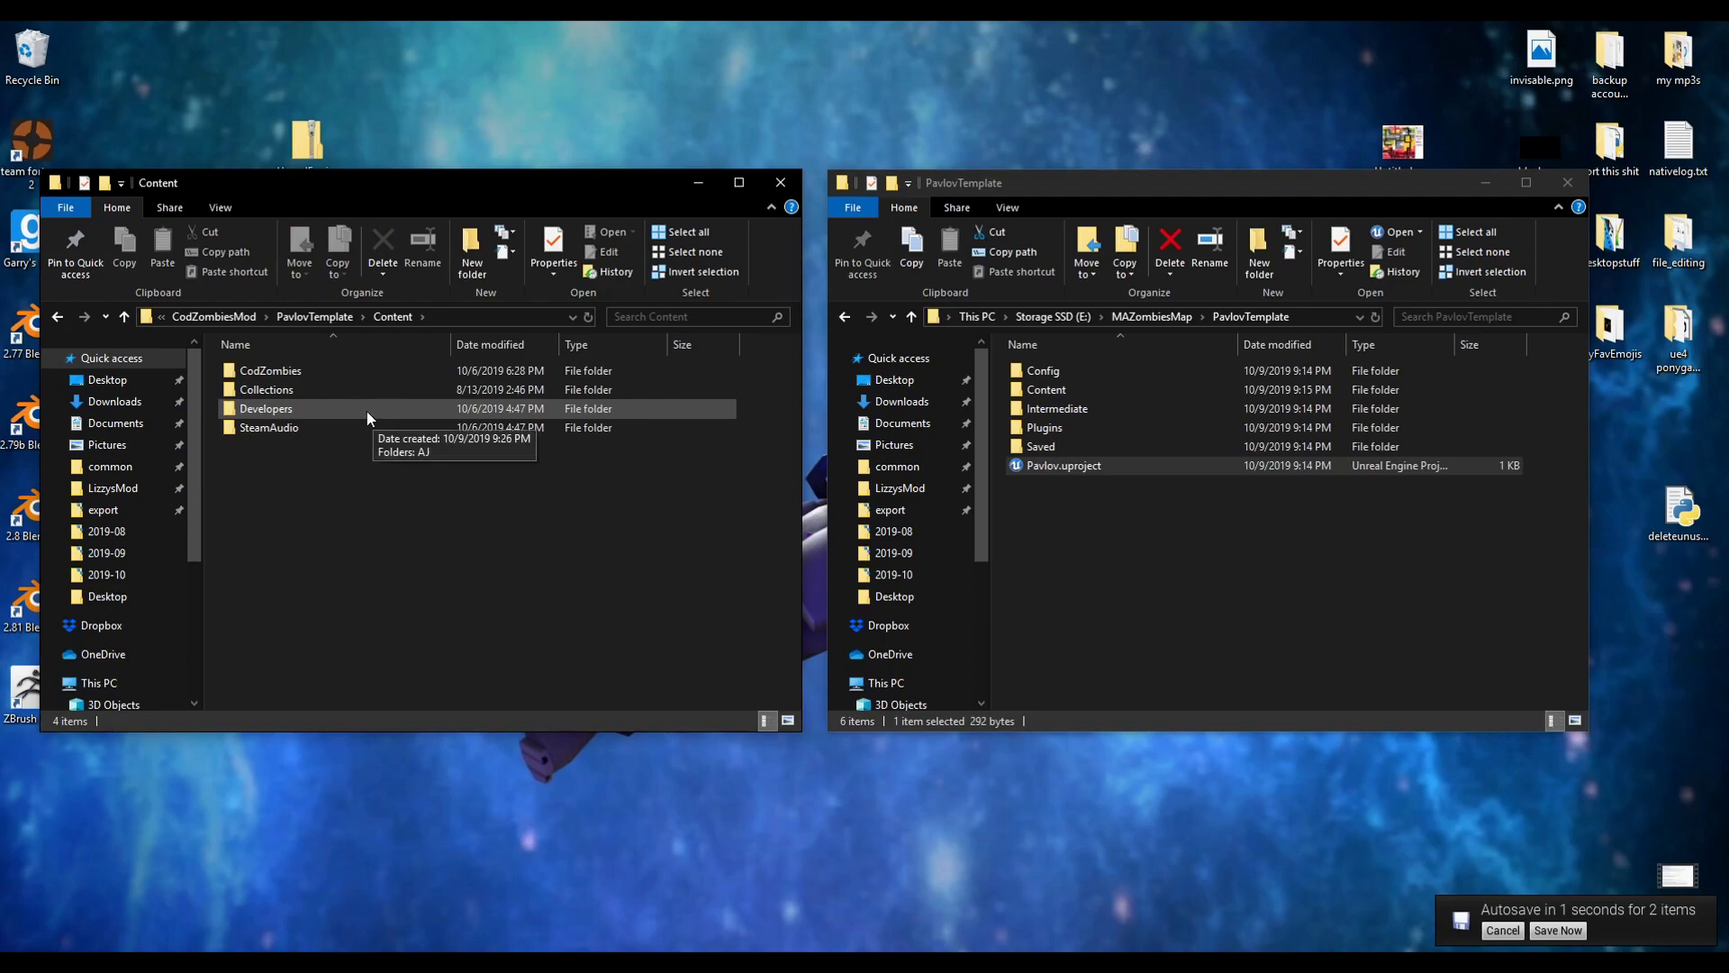
pyautogui.doubleClick(353, 369)
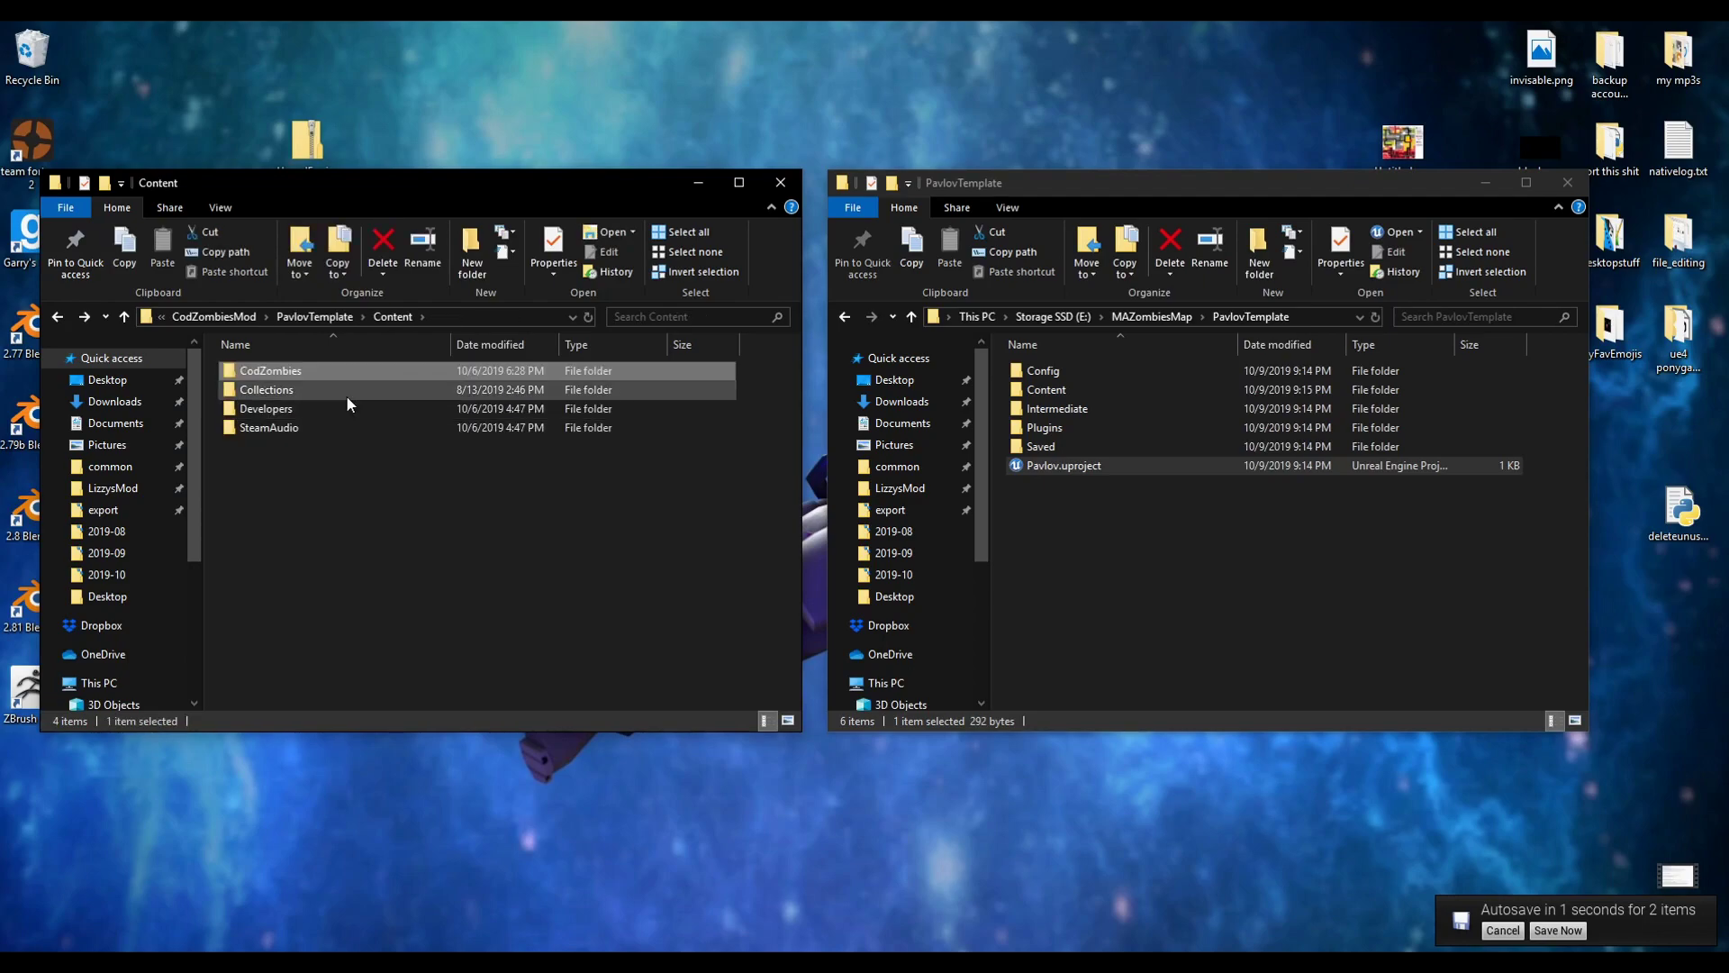
pyautogui.doubleClick(1079, 383)
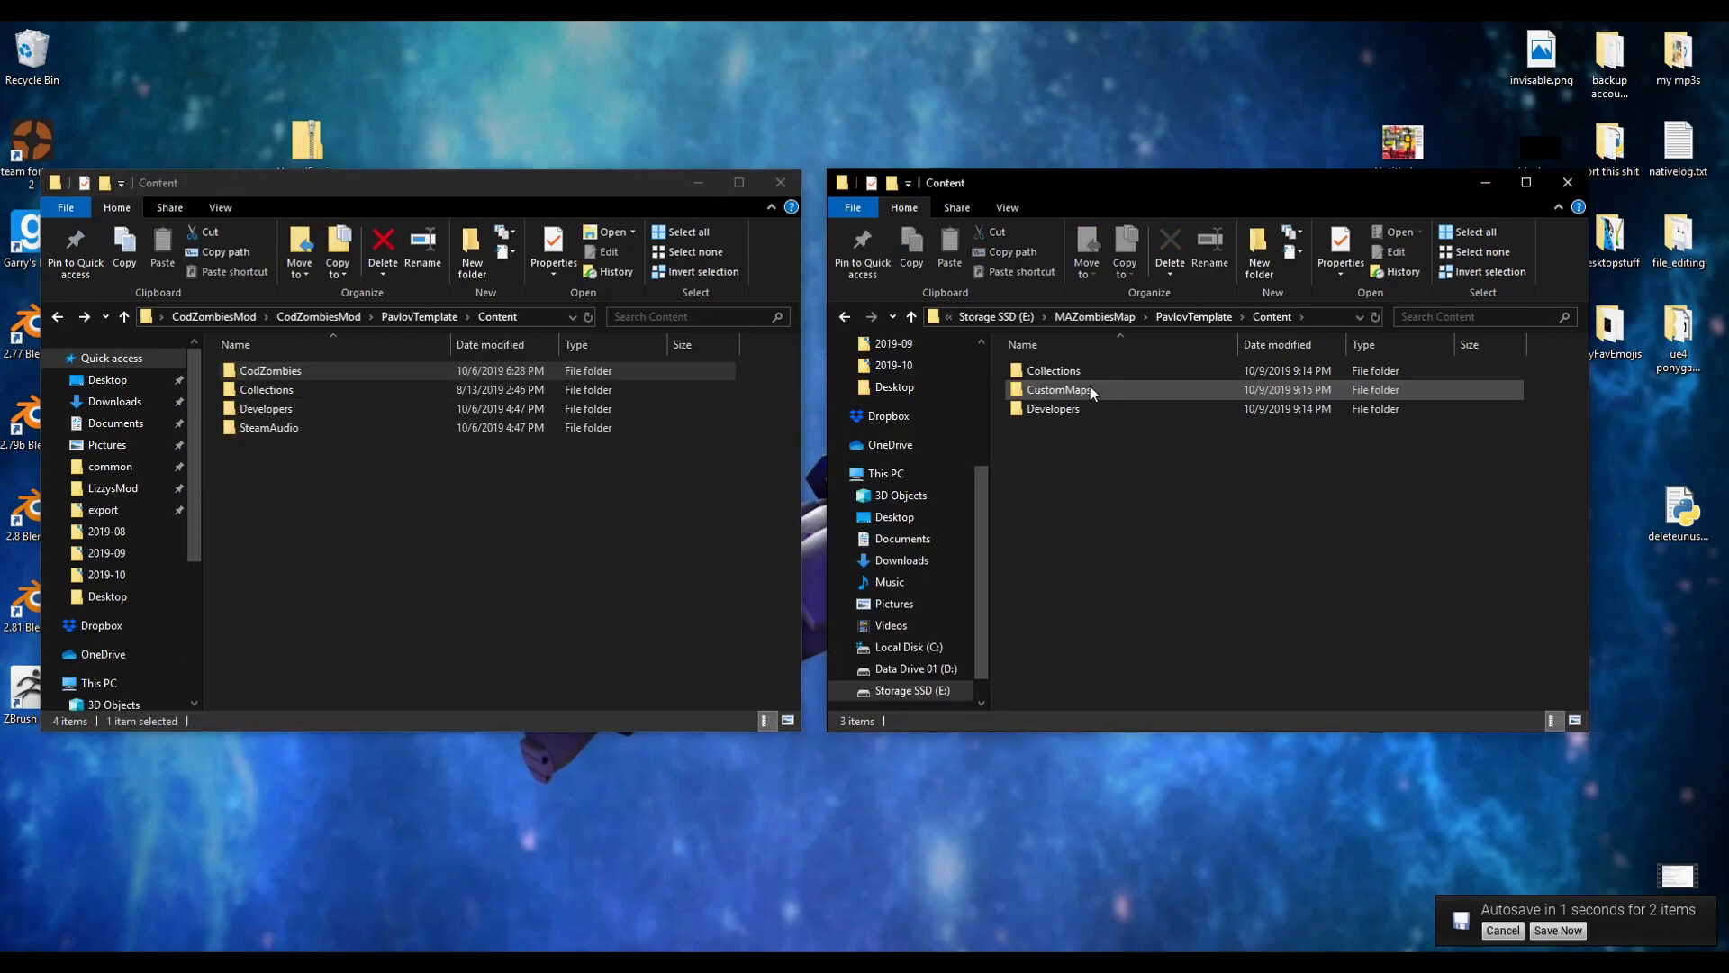
# Copy the CodZombies folder from the mod's Content folder into the MAZombiesMap project's Content folder
pyautogui.moveTo(367, 518); pyautogui.dragTo(468, 359)
pyautogui.click(386, 368)
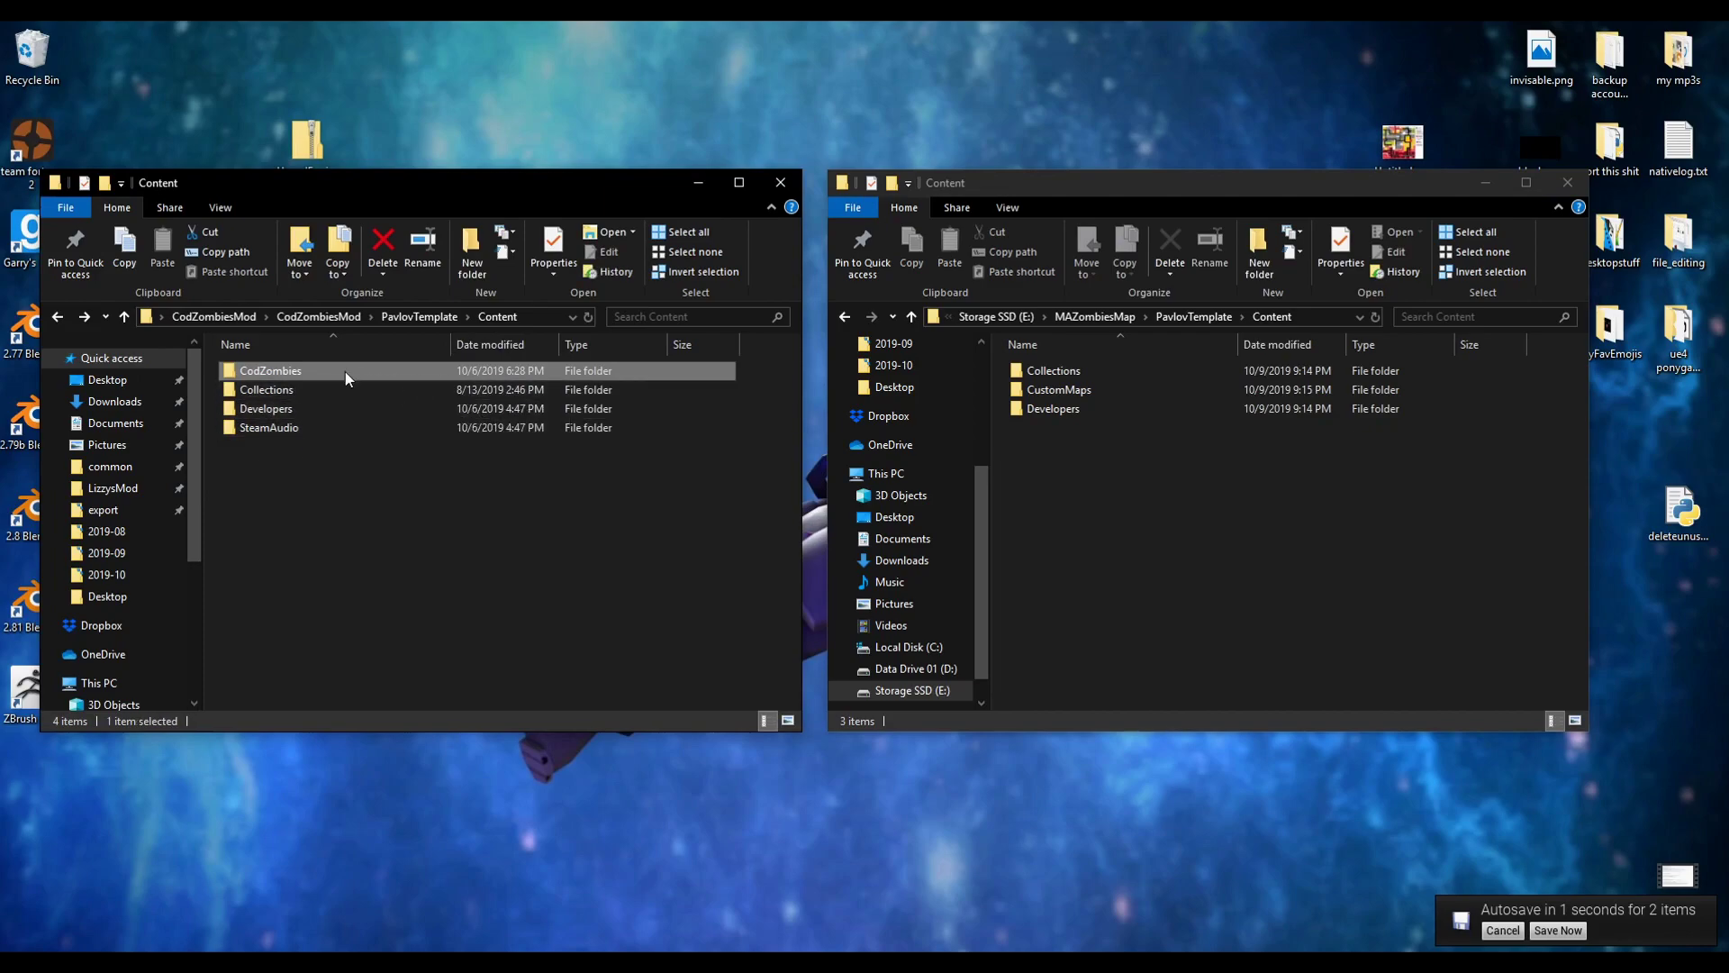
pyautogui.moveTo(344, 371); pyautogui.dragTo(1151, 459)
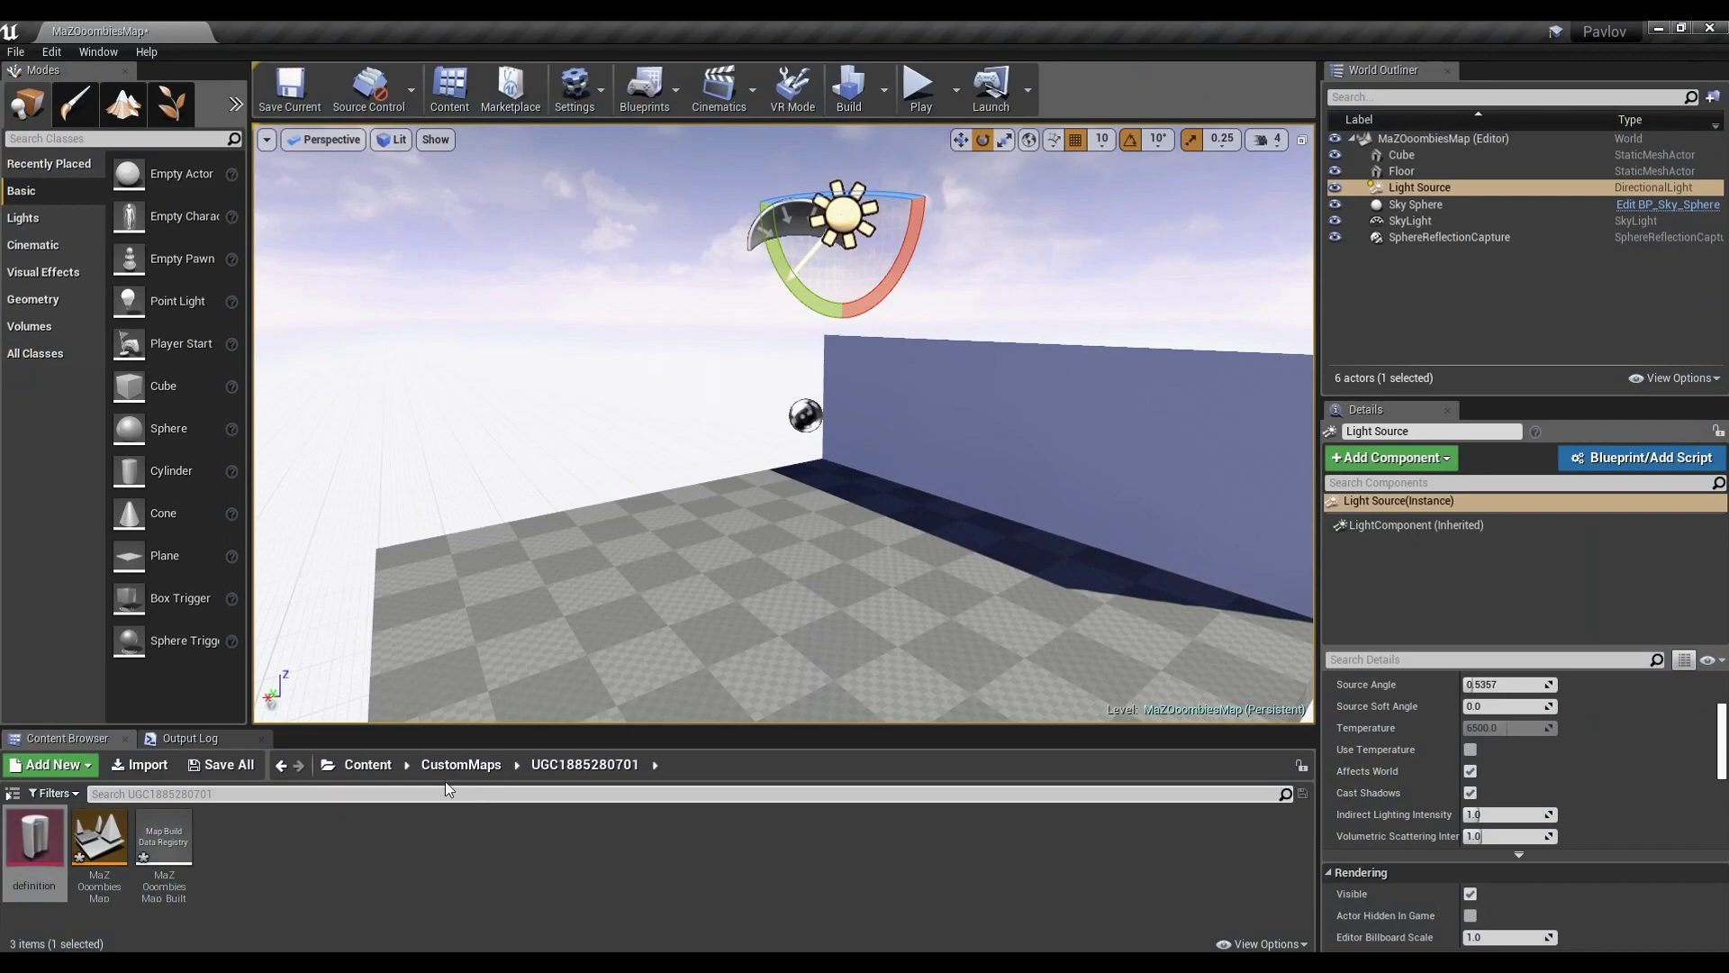
# Switch back to the Unreal Editor and show the Content root folder in the Content Browser
pyautogui.click(369, 765)
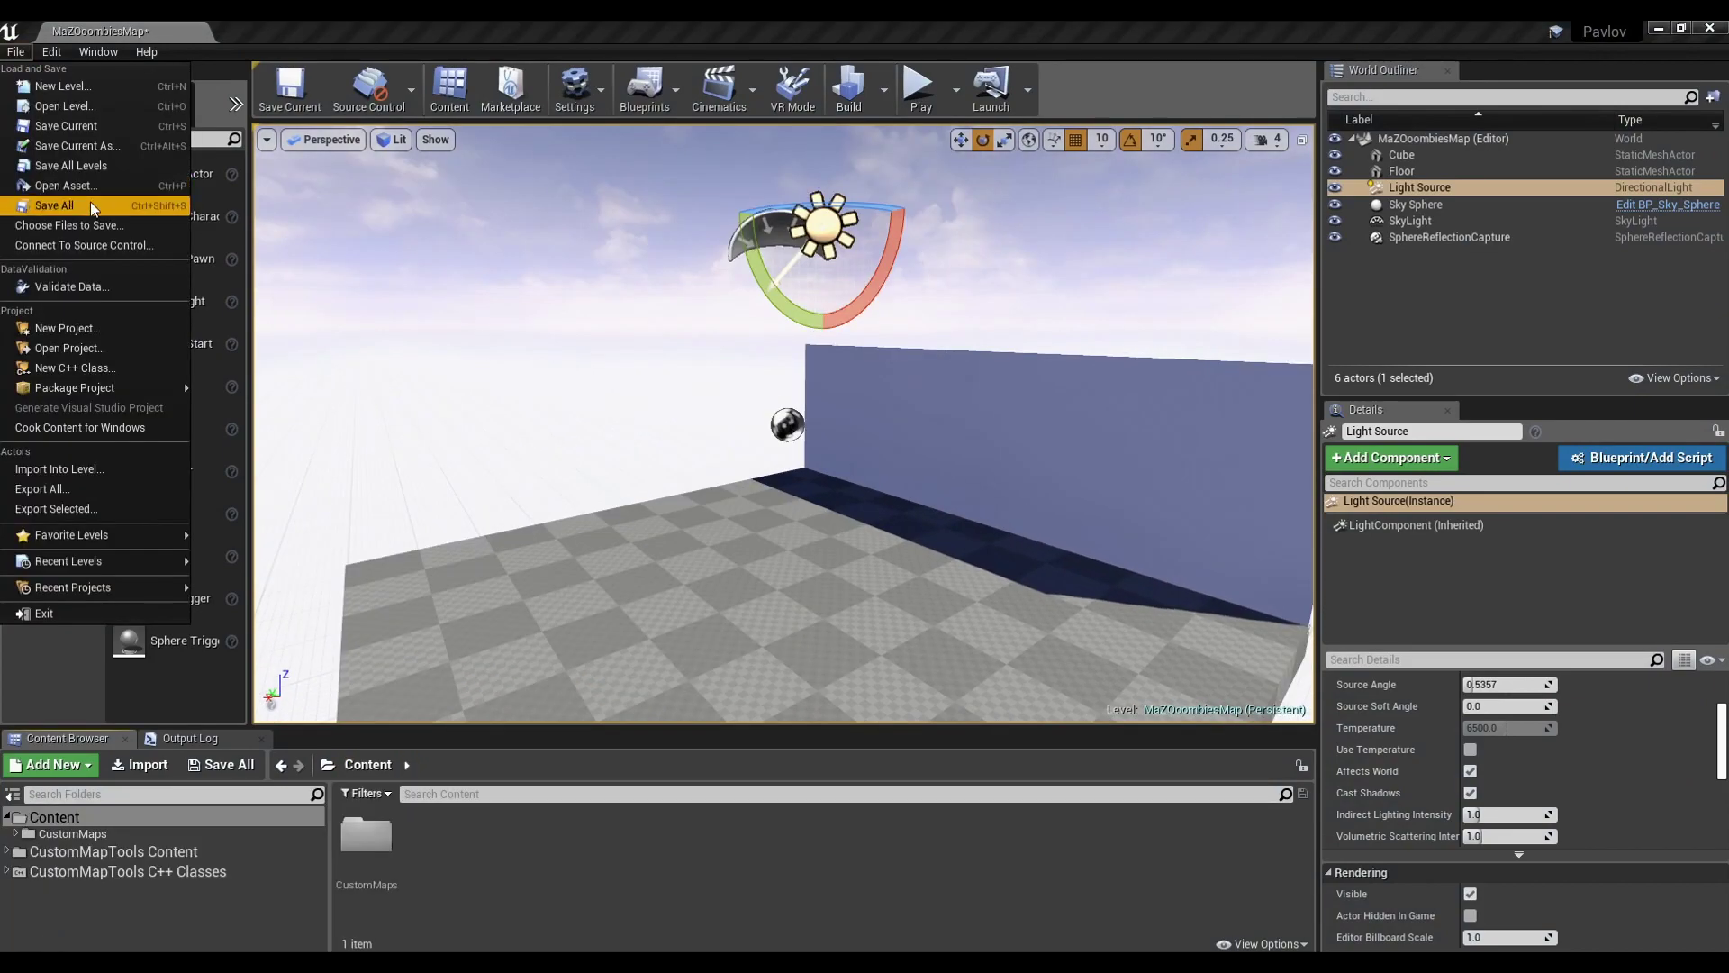
# Save all assets and levels, close the editor and reopen the Pavlov project
pyautogui.click(115, 200)
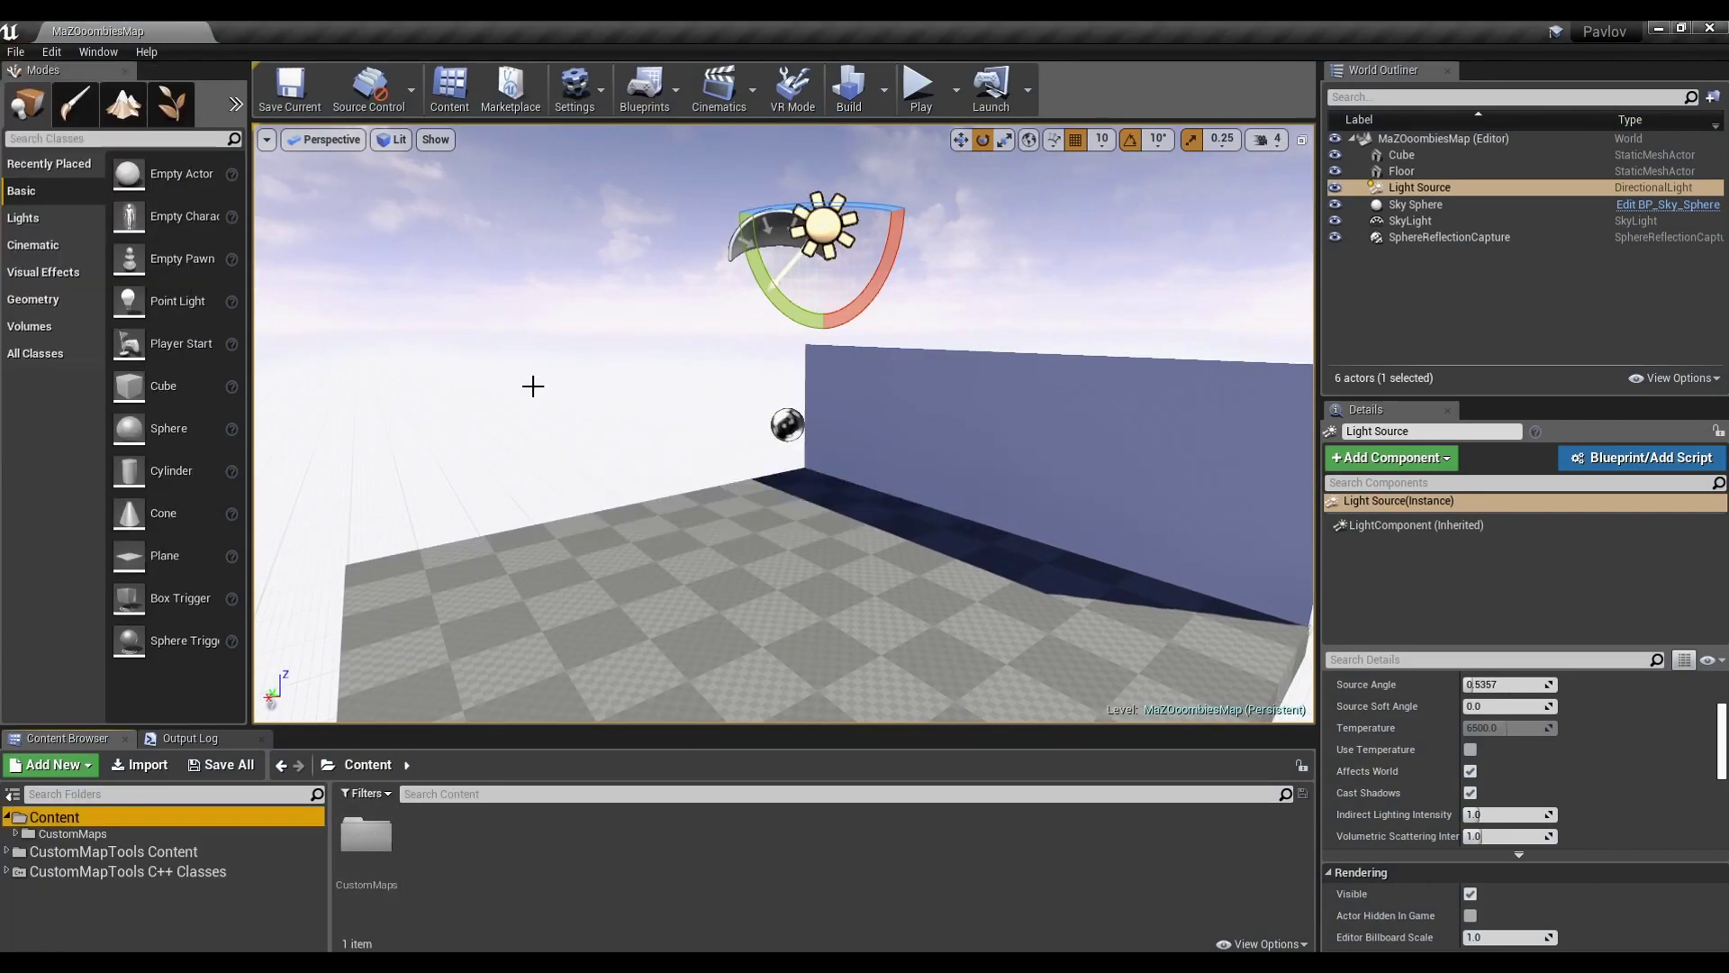
pyautogui.click(1709, 28)
pyautogui.click(1176, 322)
pyautogui.doubleClick(1049, 465)
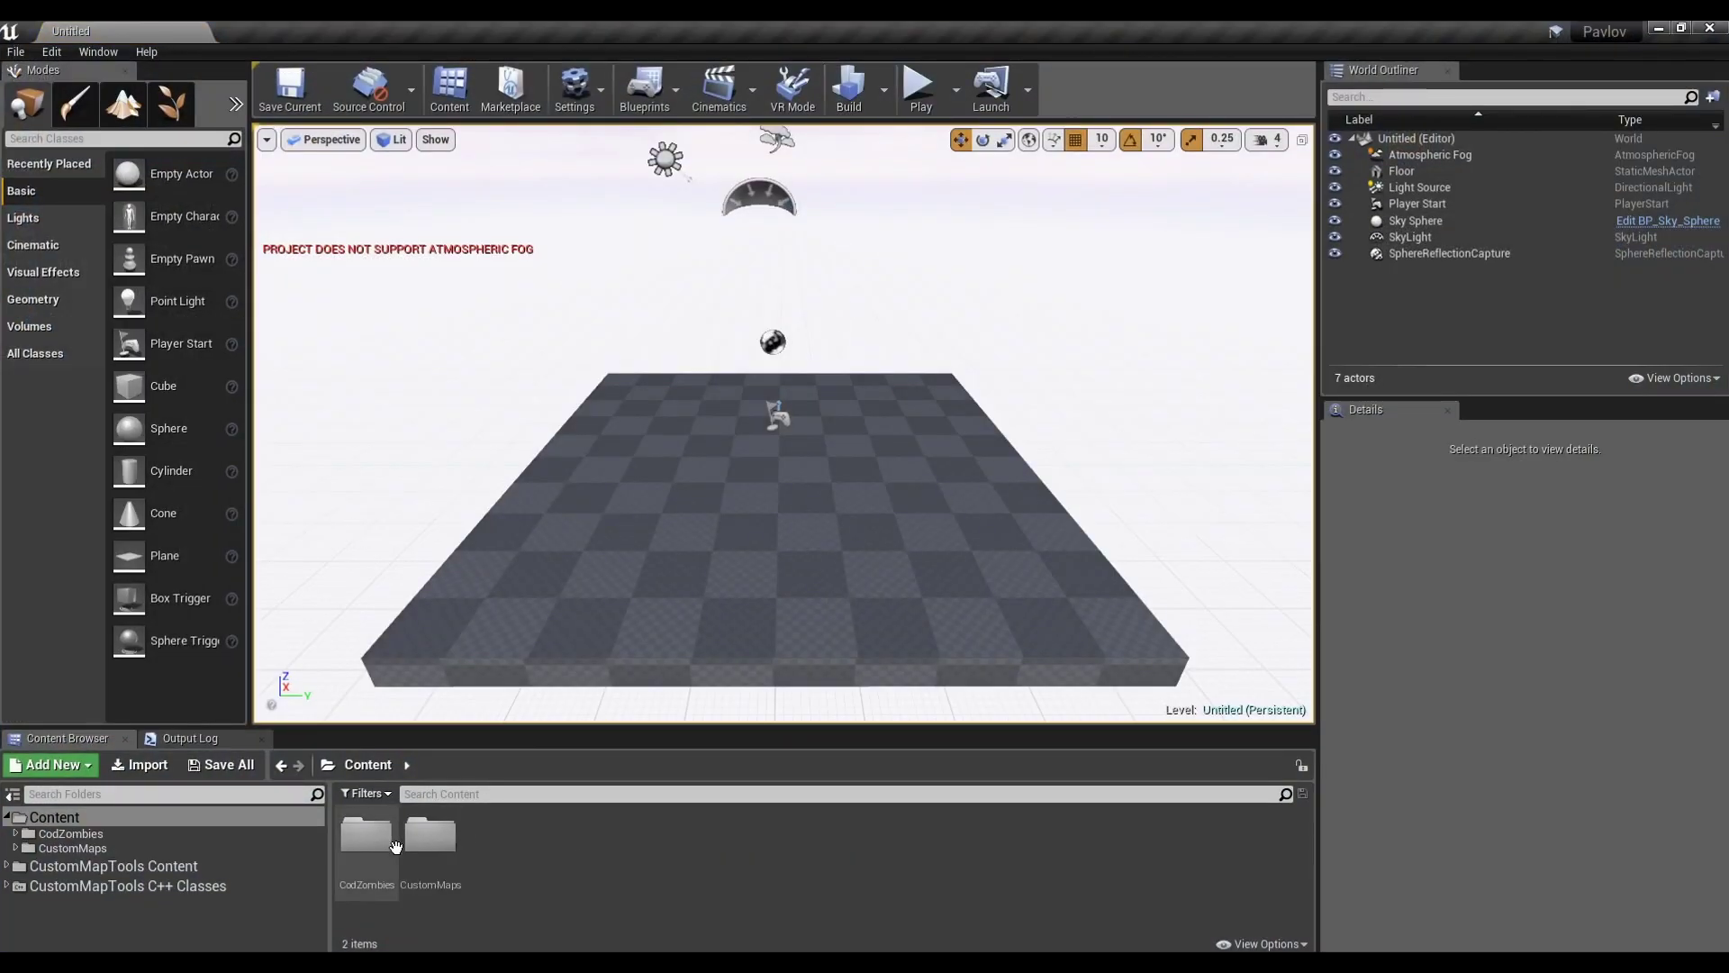
# Look through the CodZombies folder in the Content Browser, including its Blueprints folder
pyautogui.click(368, 847)
pyautogui.doubleClick(371, 861)
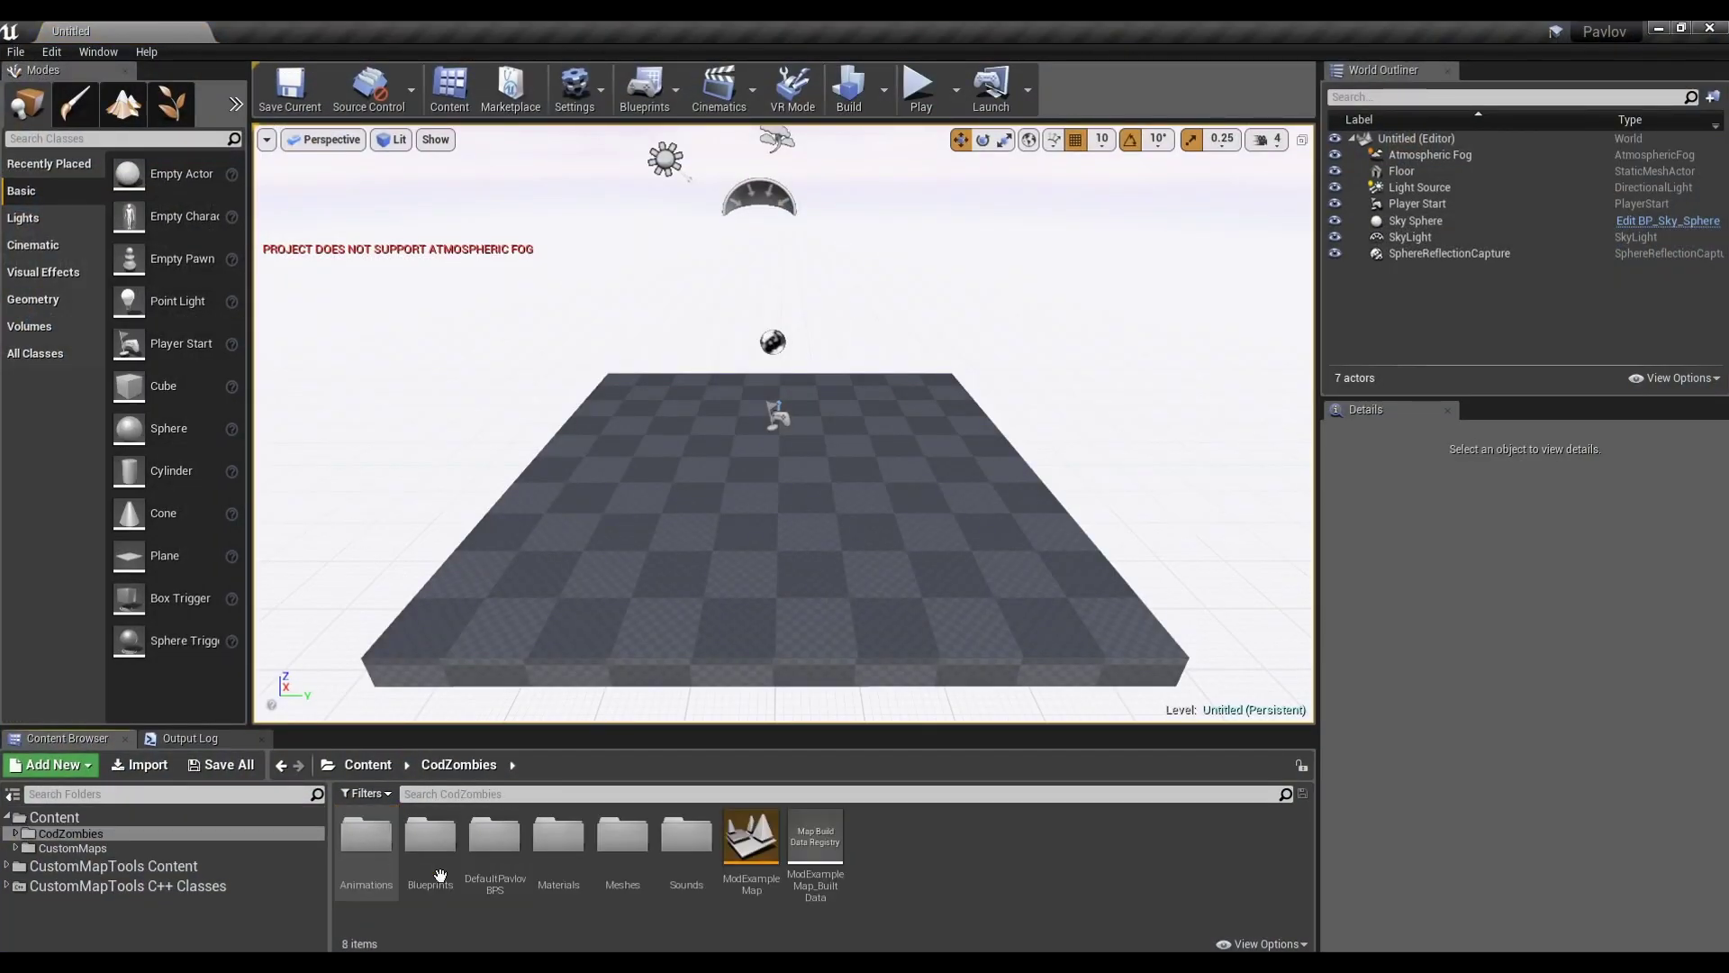
pyautogui.doubleClick(429, 856)
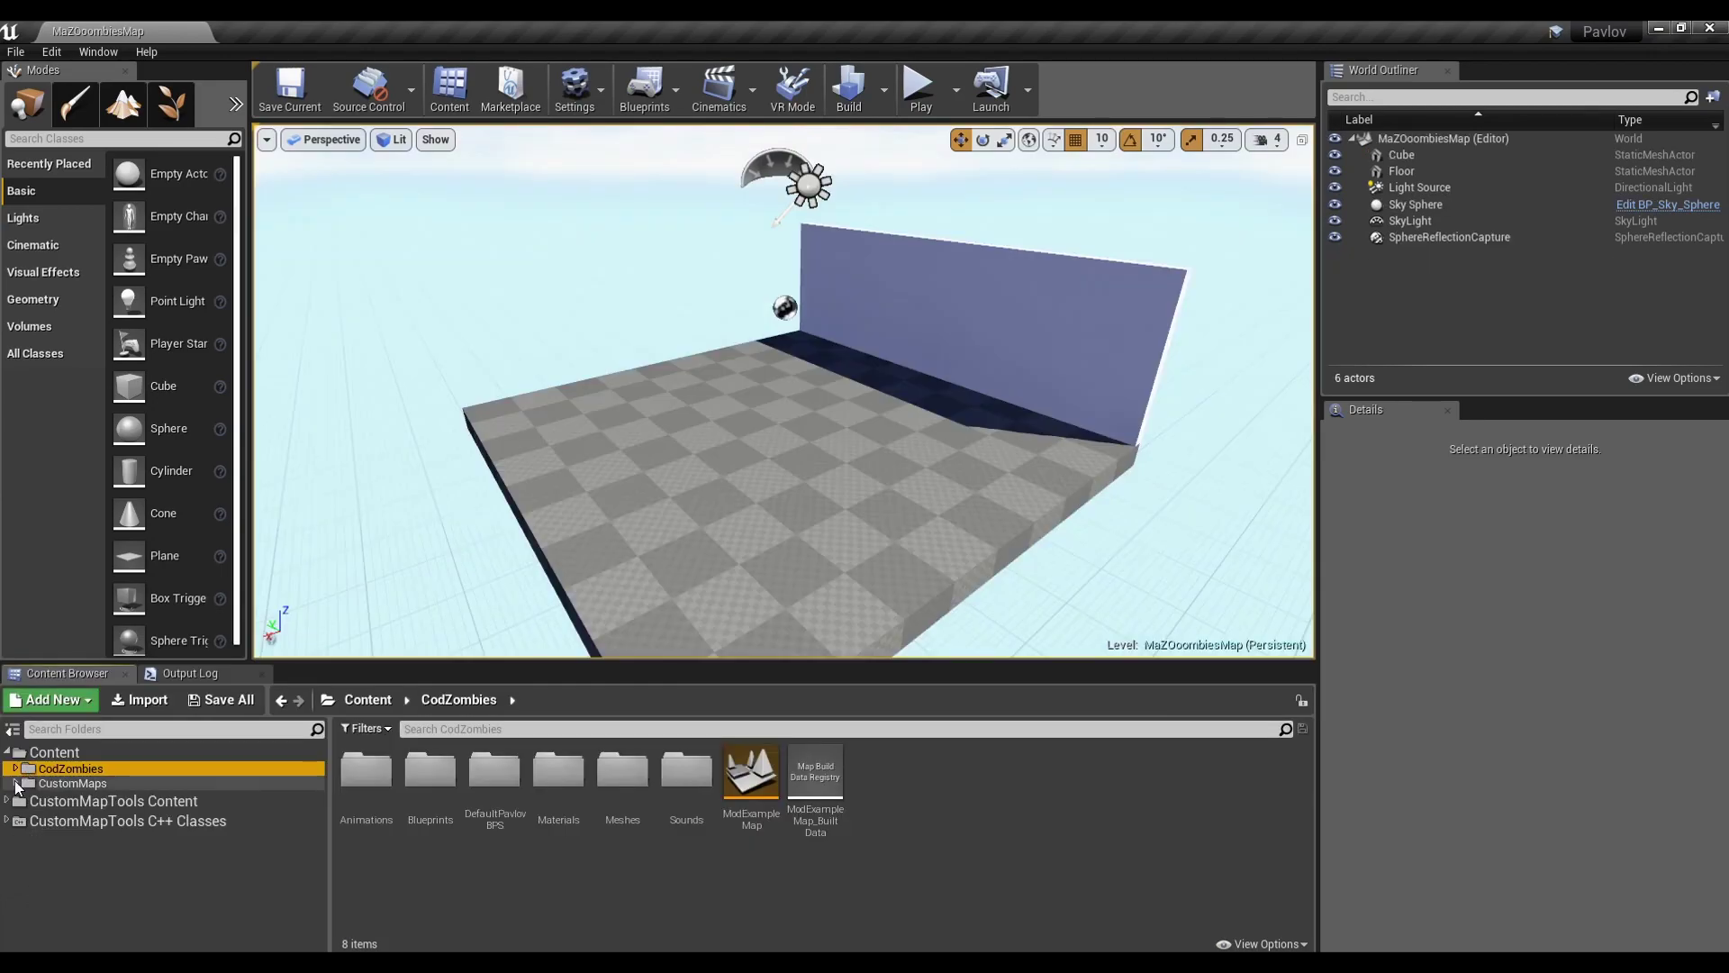
pyautogui.click(59, 798)
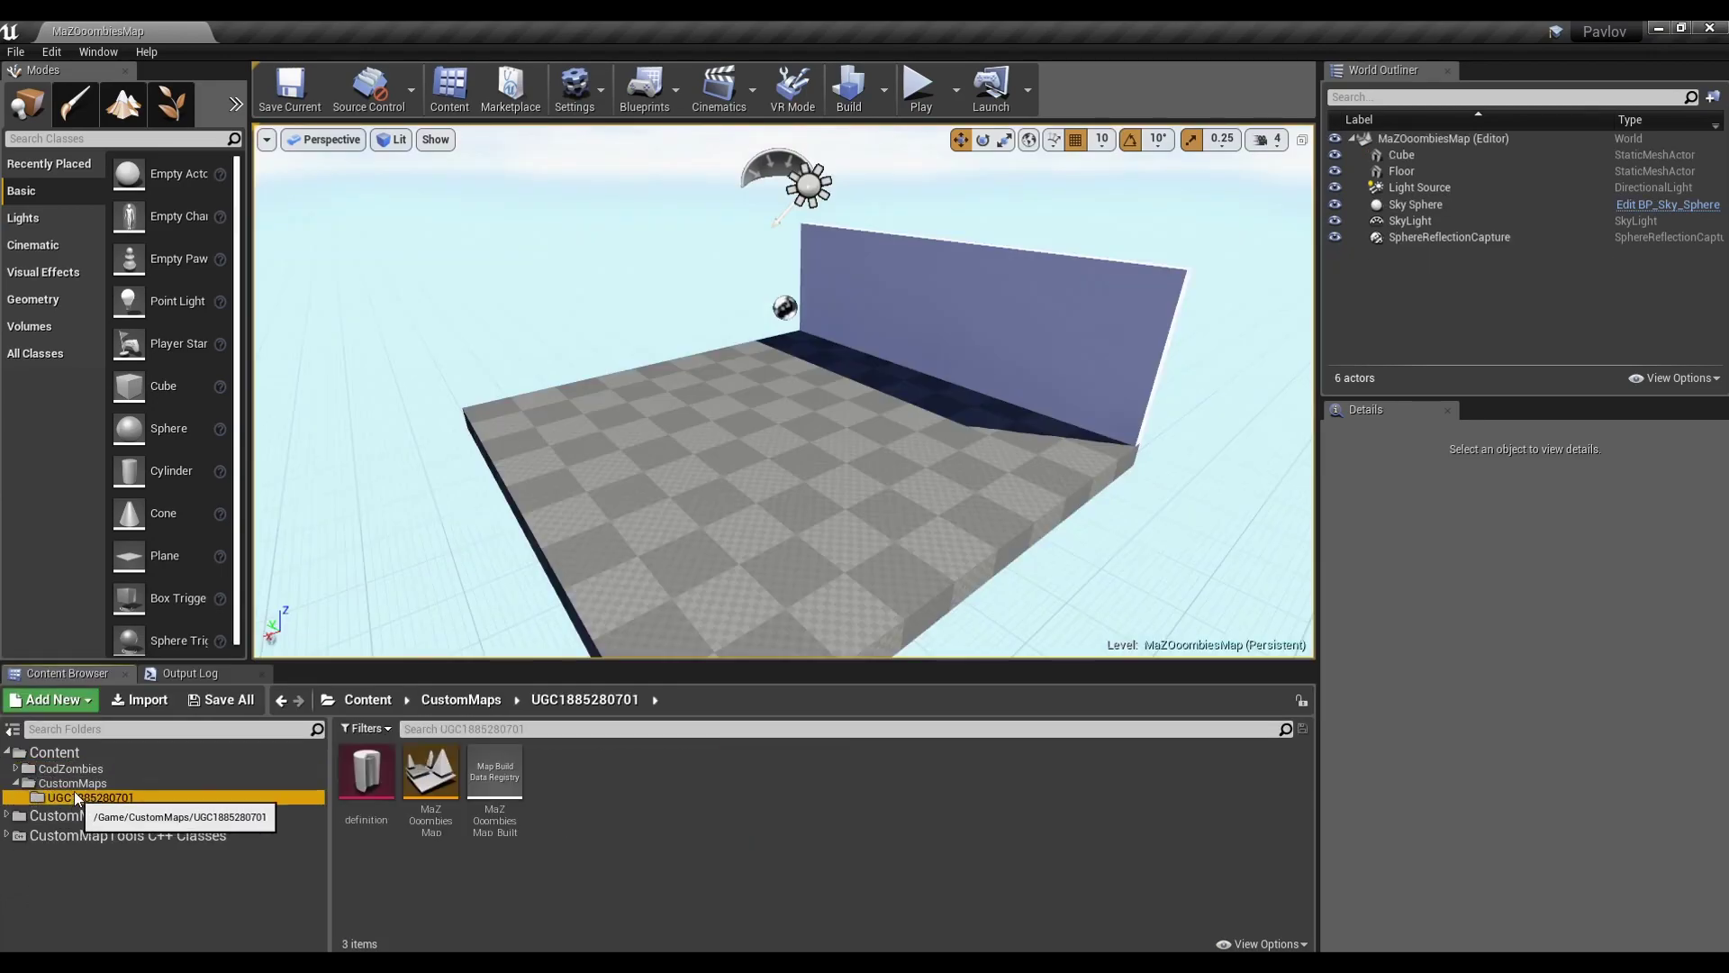
pyautogui.click(63, 770)
pyautogui.click(59, 798)
pyautogui.click(63, 770)
pyautogui.moveTo(63, 770); pyautogui.dragTo(99, 798)
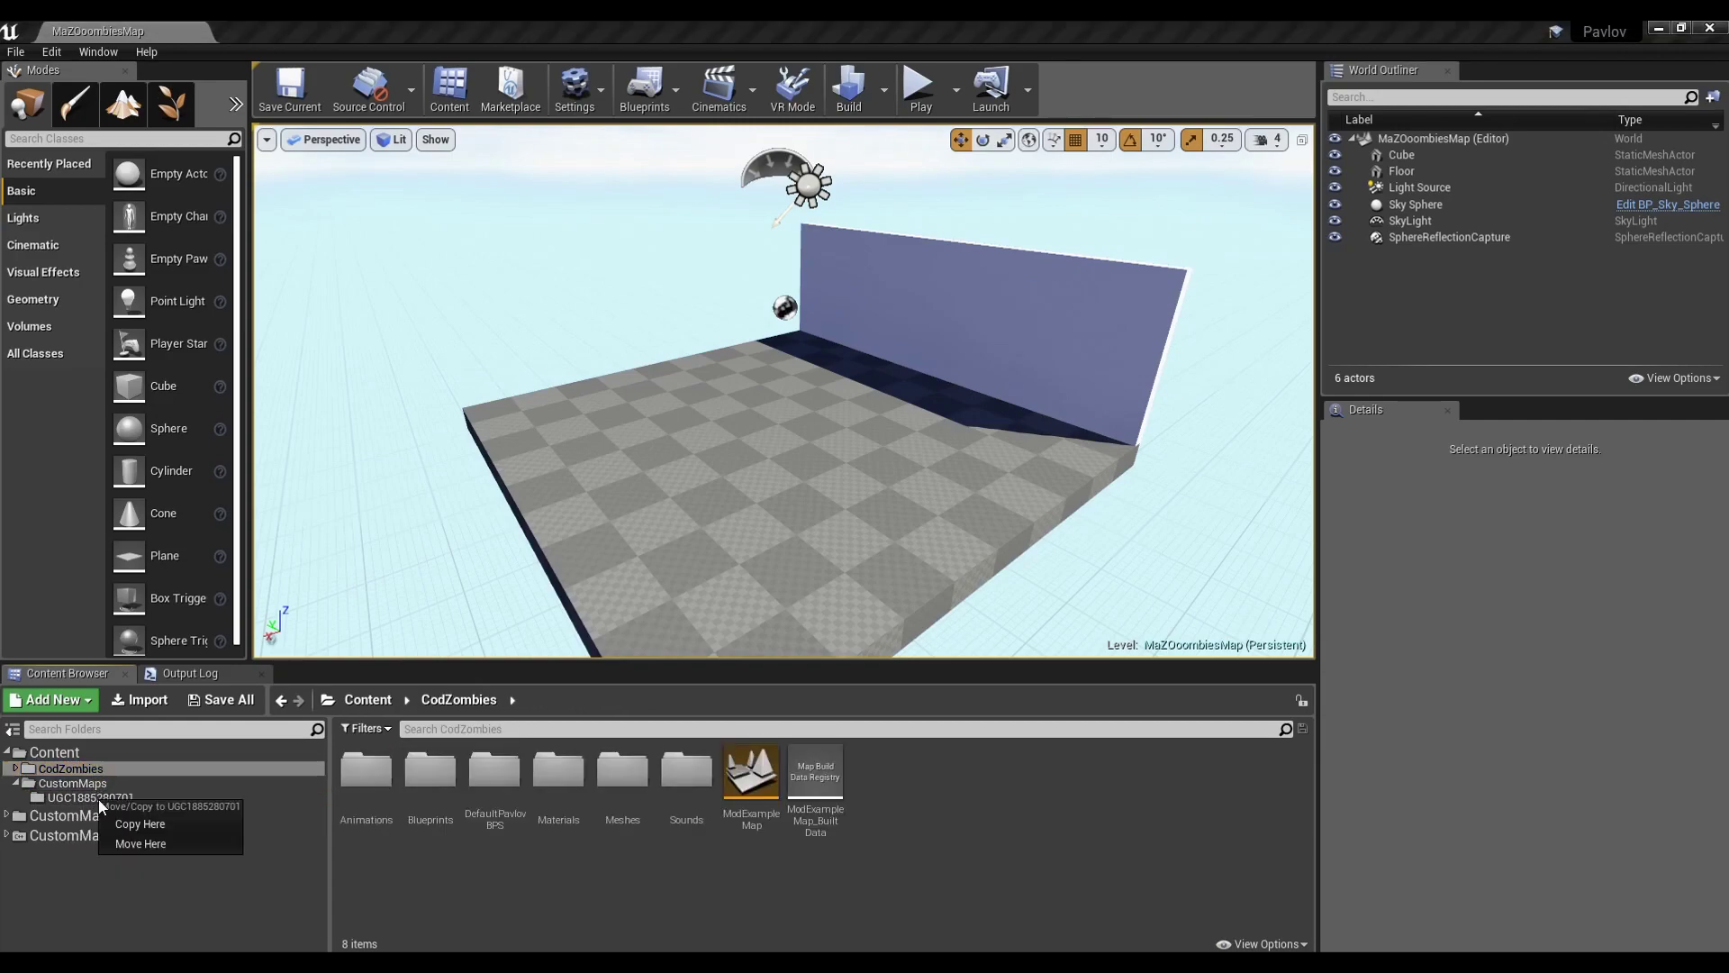
pyautogui.click(166, 843)
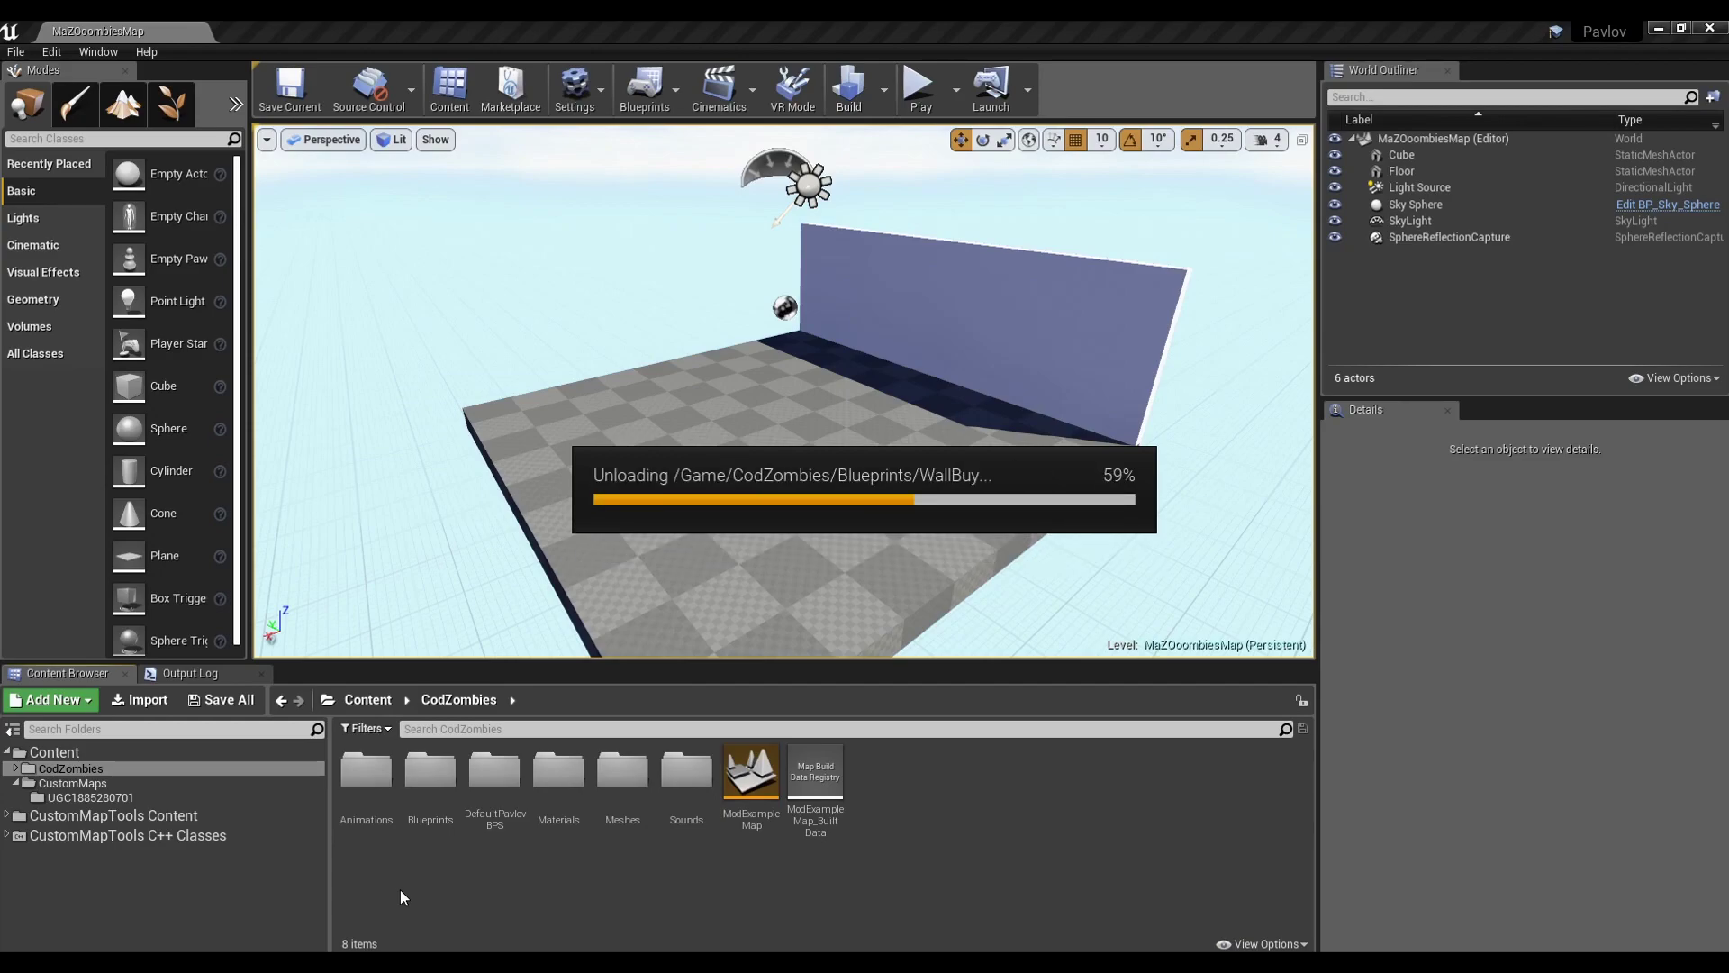
# Set the project's Editor Startup Map to MaZOoombiesMap in the Maps & Modes settings, leaving the project settings closed
pyautogui.click(575, 90)
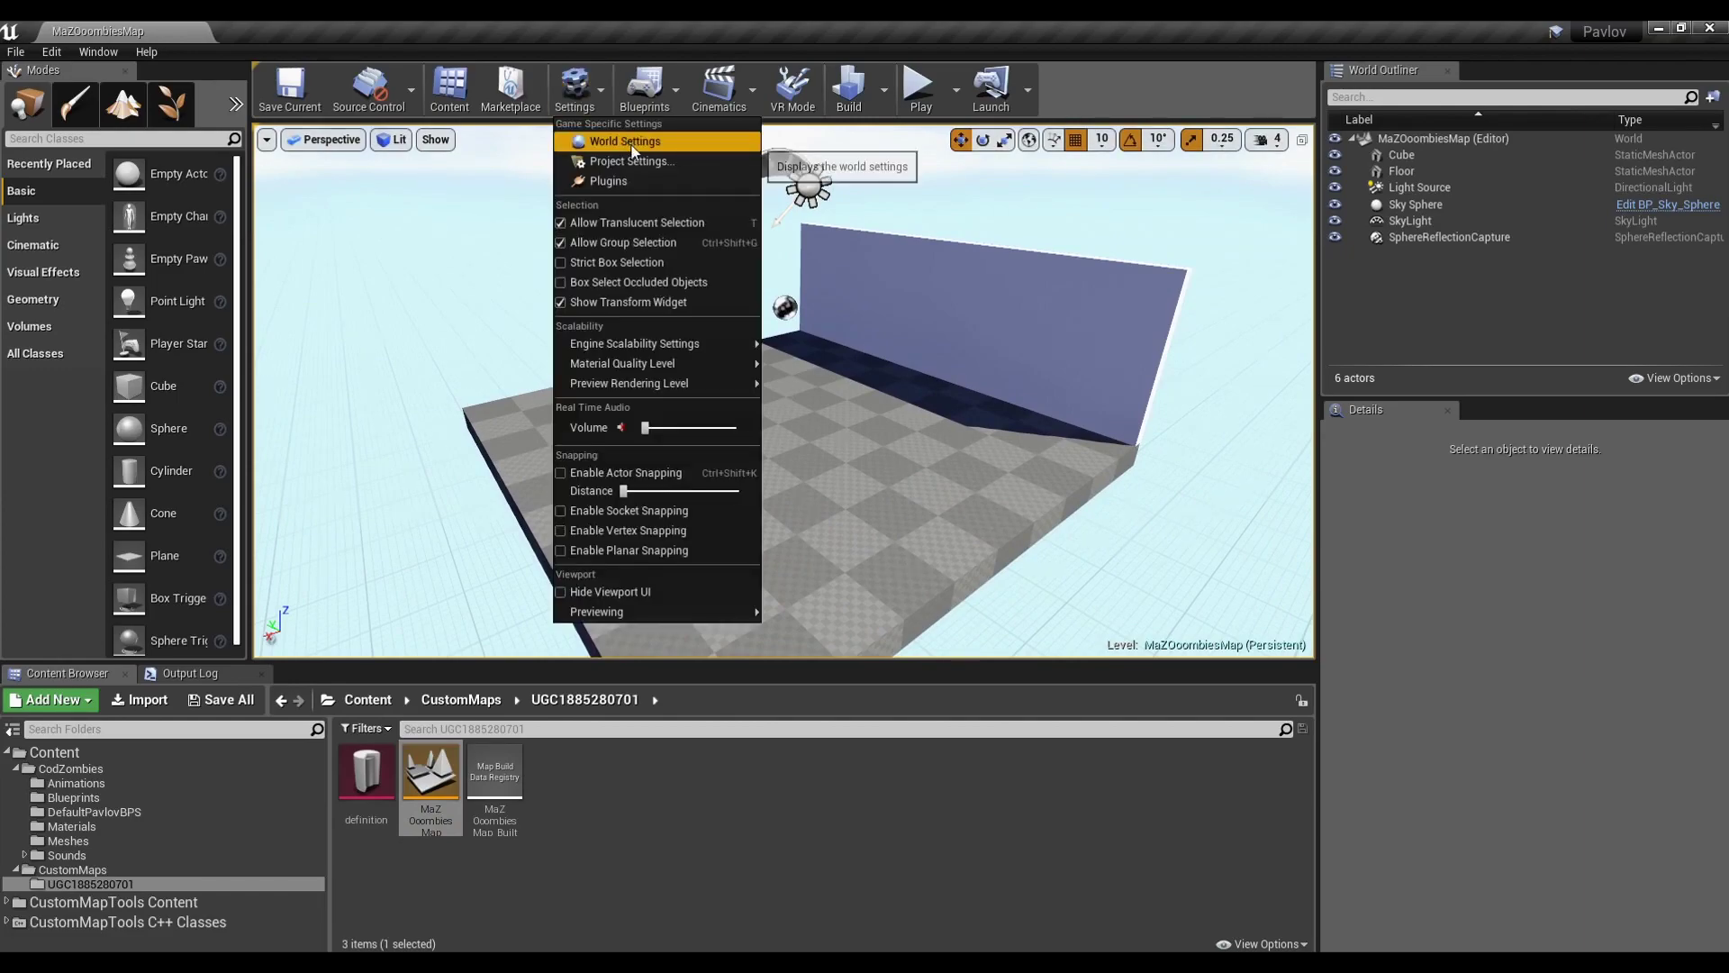
pyautogui.click(634, 164)
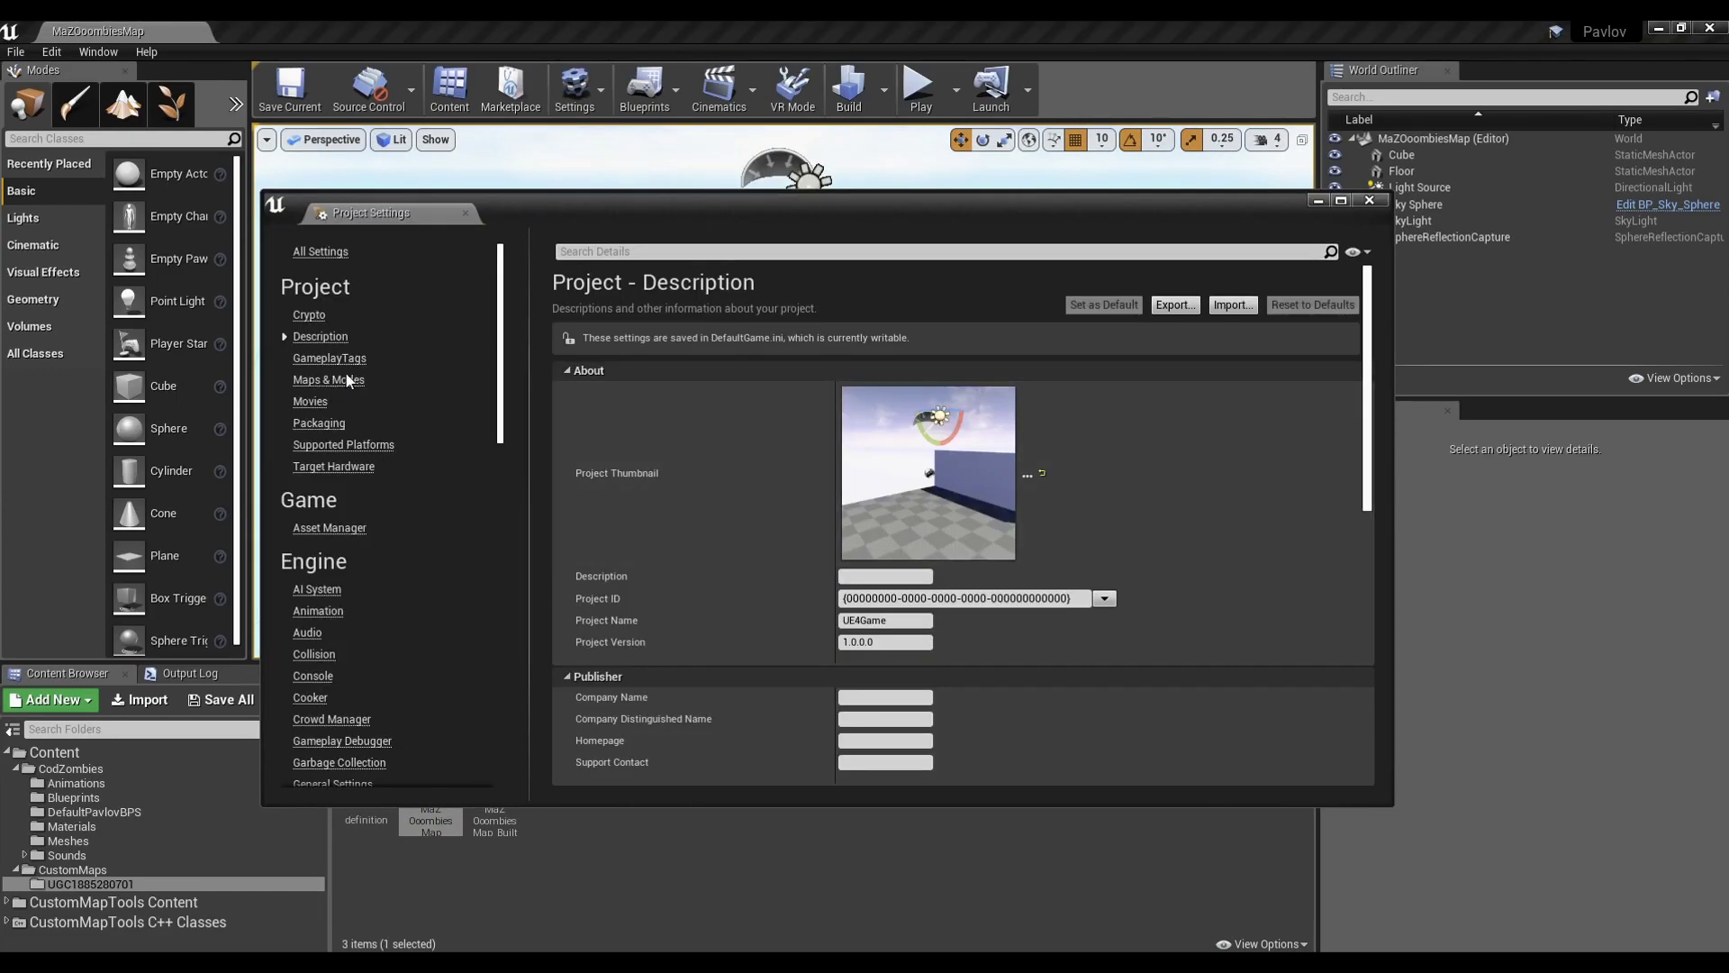
pyautogui.click(348, 380)
pyautogui.click(977, 486)
pyautogui.click(1035, 689)
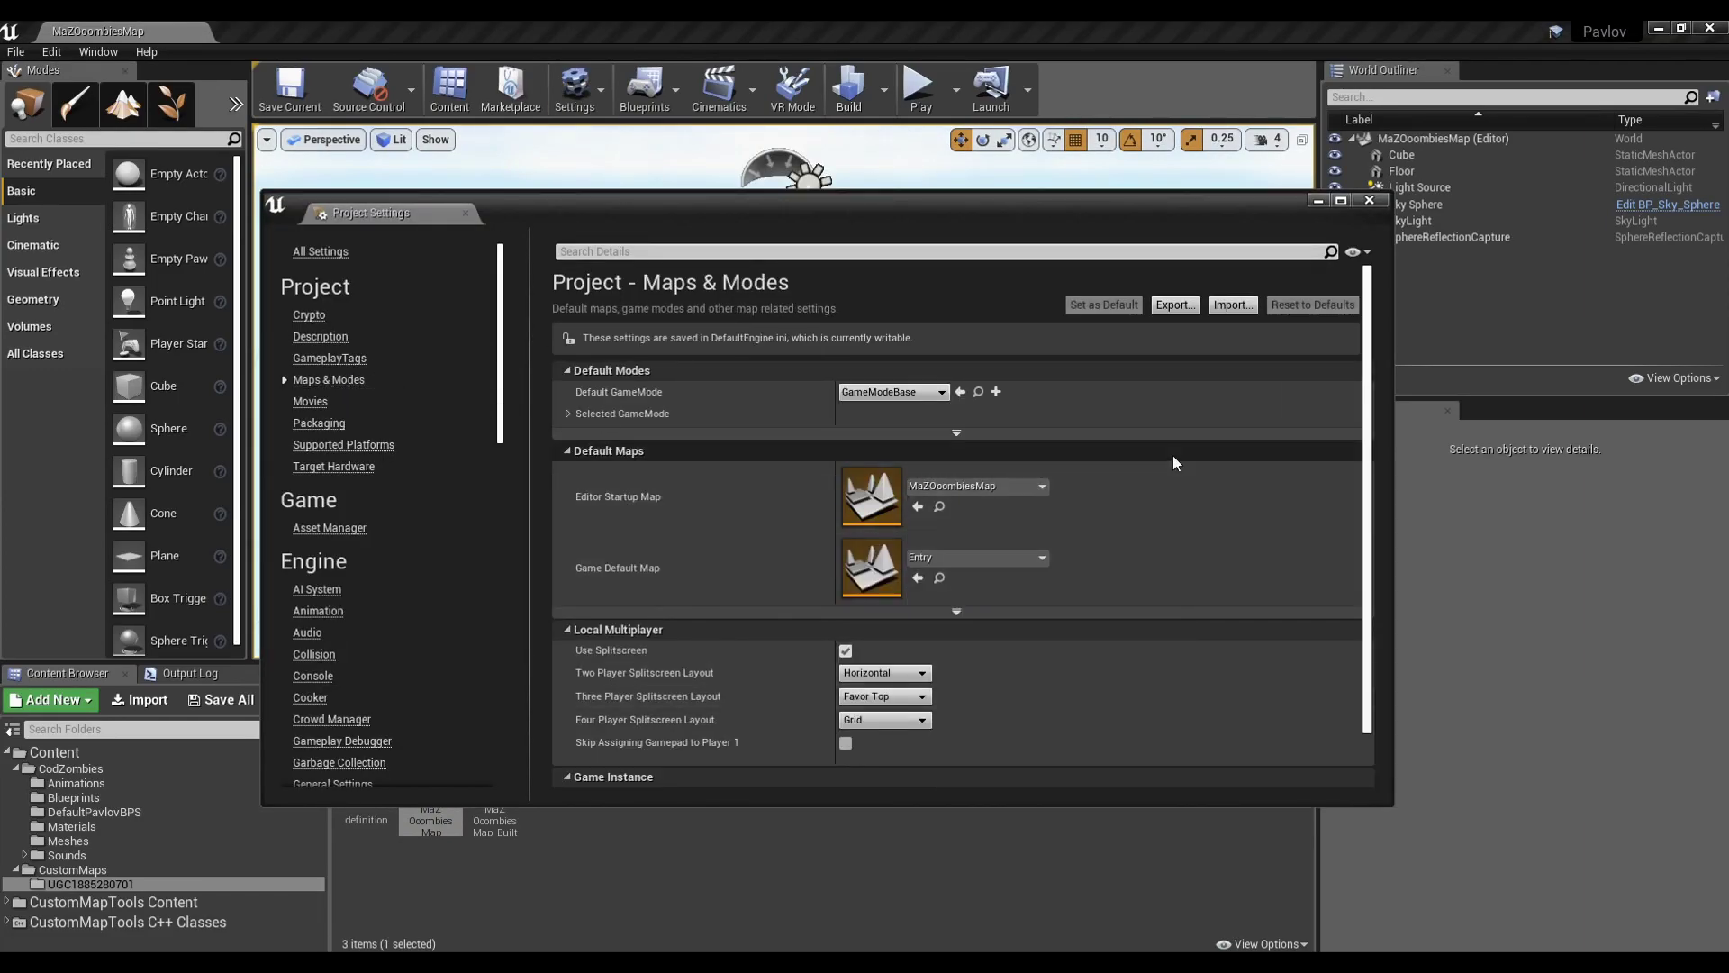
pyautogui.click(1369, 200)
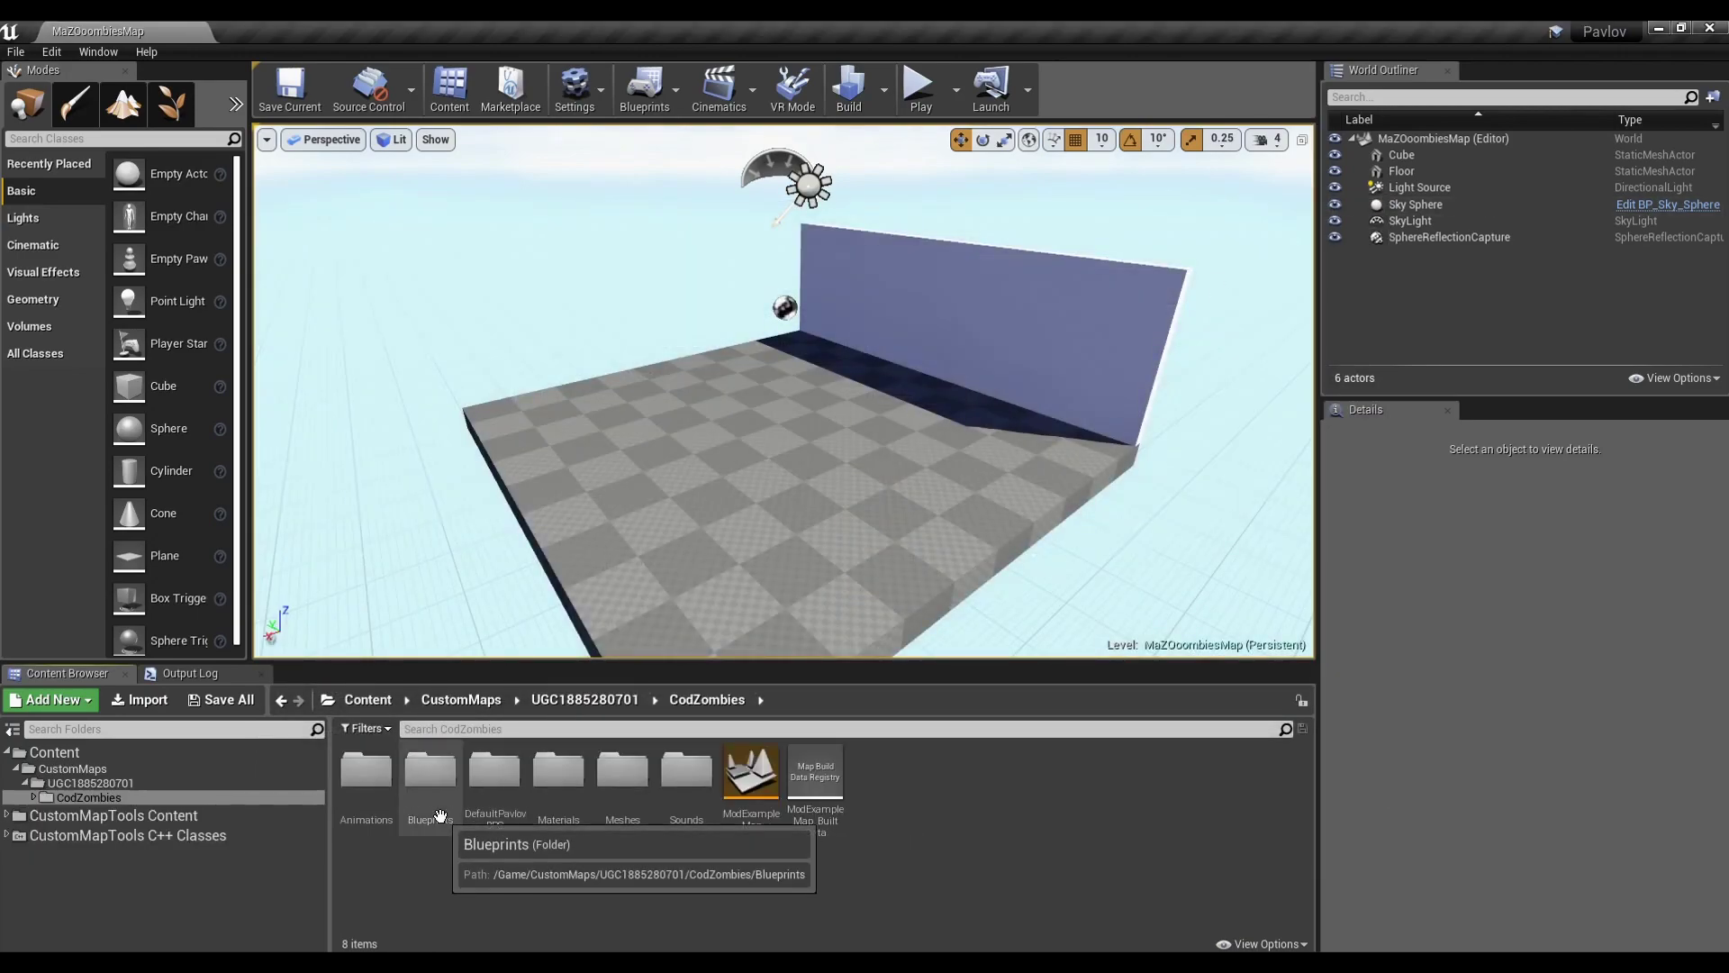
# Place the ZombieGameLogic blueprint from the CodZombies Blueprints folder on the floor of the map
pyautogui.doubleClick(440, 814)
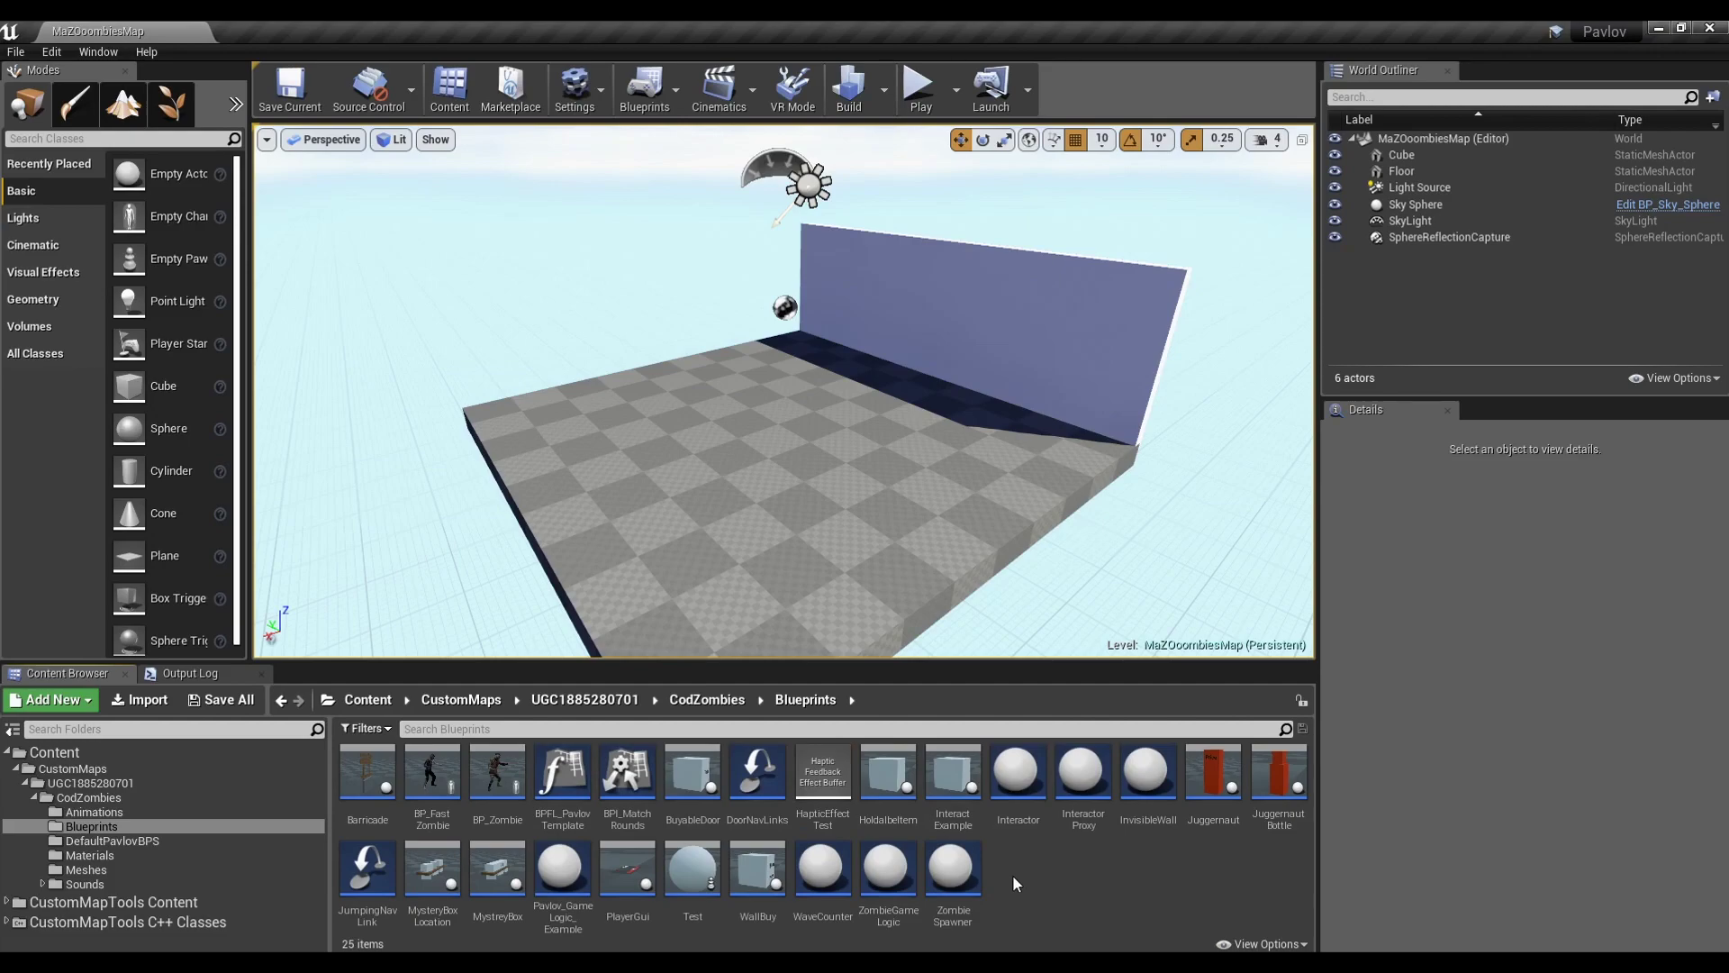
pyautogui.moveTo(887, 866); pyautogui.dragTo(857, 410)
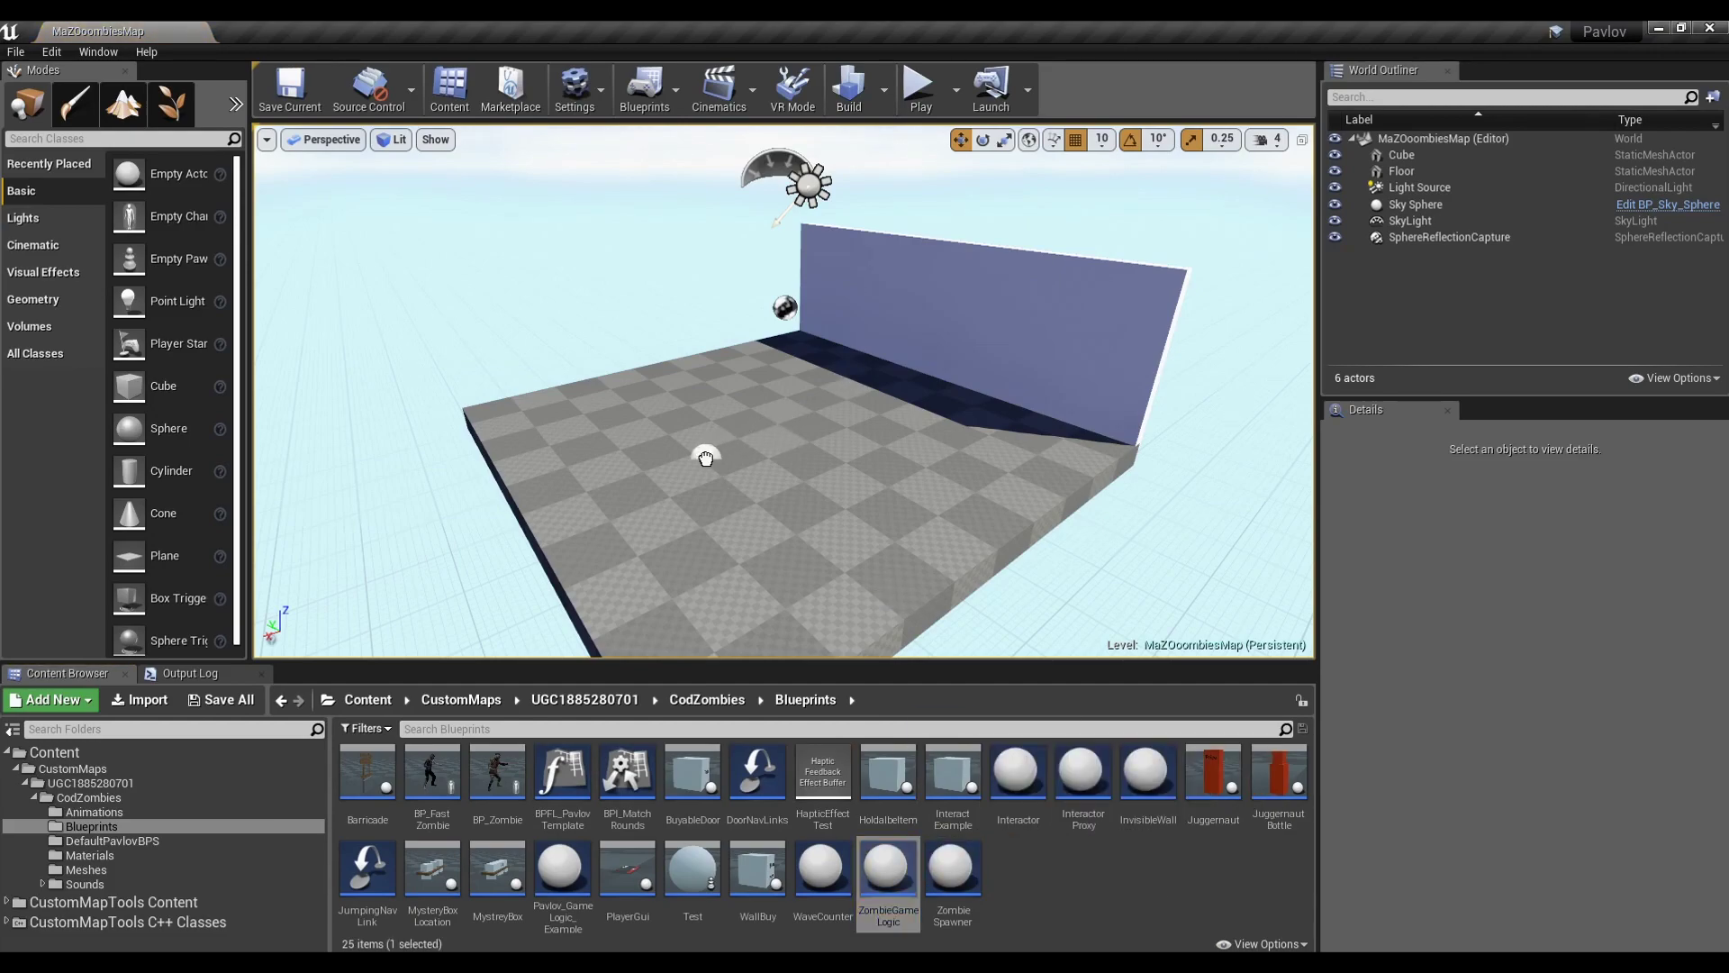
pyautogui.moveTo(721, 446); pyautogui.dragTo(721, 445)
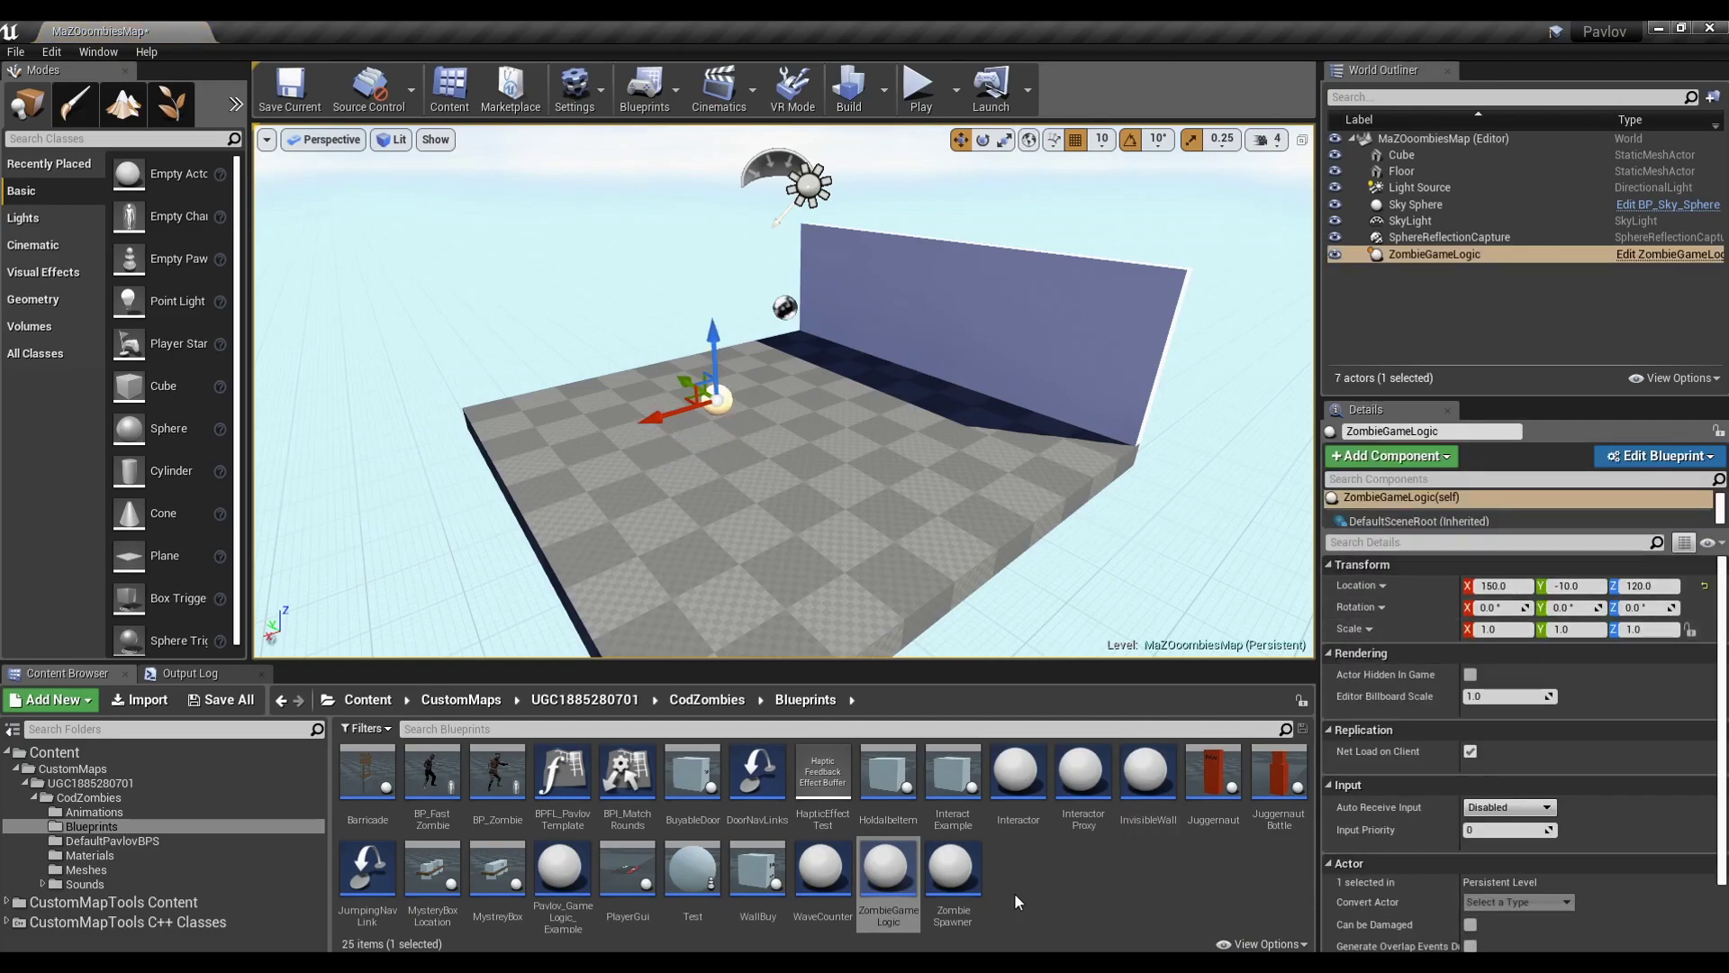
# Place the Pavlov_GameLogic_Example blueprint beside ZombieGameLogic and set its Definition to the definition asset
pyautogui.moveTo(562, 866); pyautogui.dragTo(761, 494)
pyautogui.moveTo(762, 493); pyautogui.dragTo(815, 541, button='right')
pyautogui.moveTo(815, 545); pyautogui.dragTo(815, 379)
pyautogui.moveTo(815, 379); pyautogui.dragTo(725, 446, button='right')
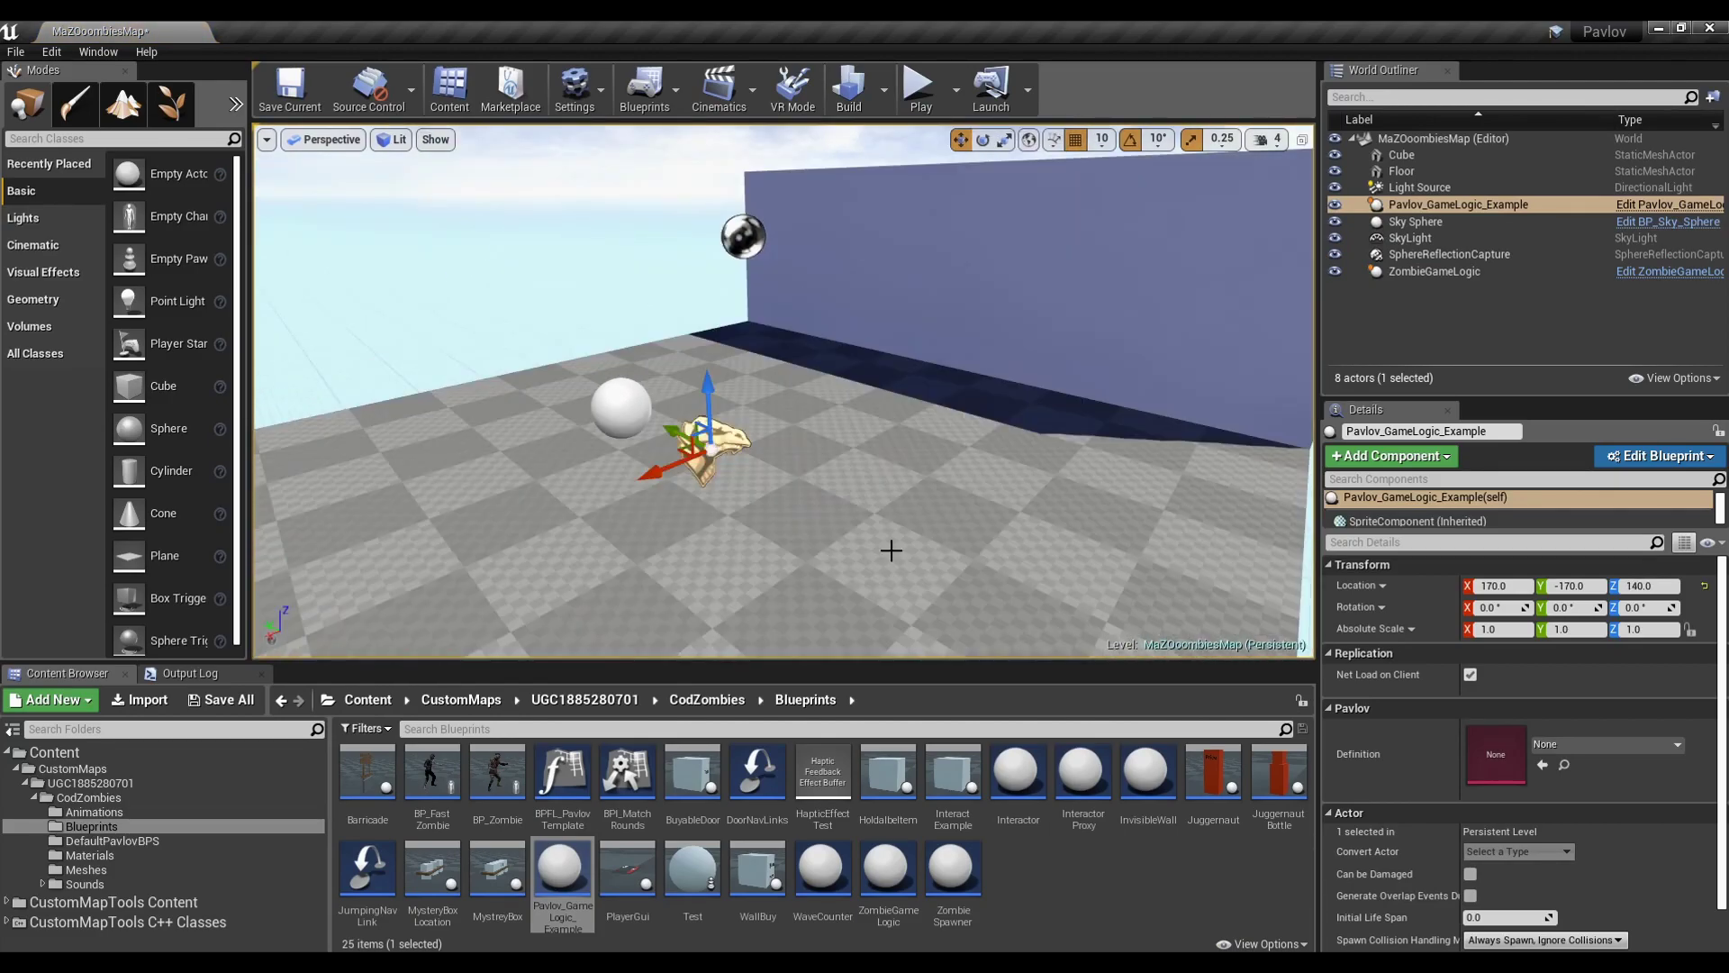
pyautogui.click(1606, 744)
pyautogui.click(1495, 498)
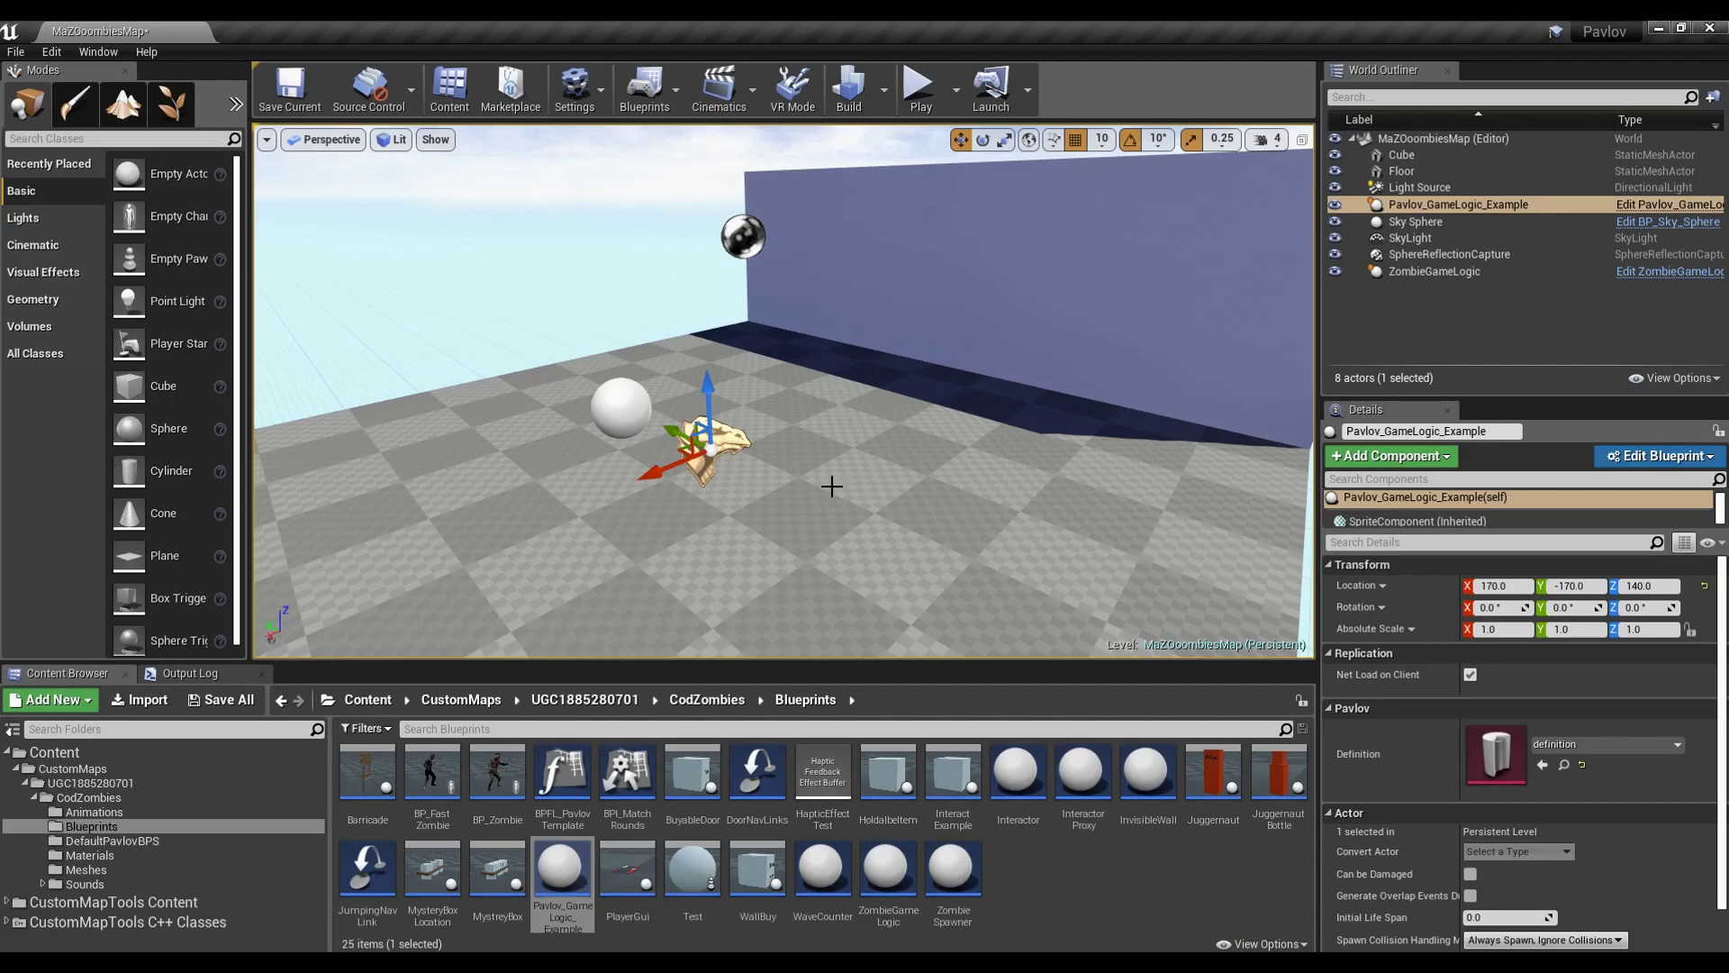
# Delete the original checkered floor from the level
pyautogui.scroll(-5, 916, 477)
pyautogui.click(1088, 495)
pyautogui.press('Delete')
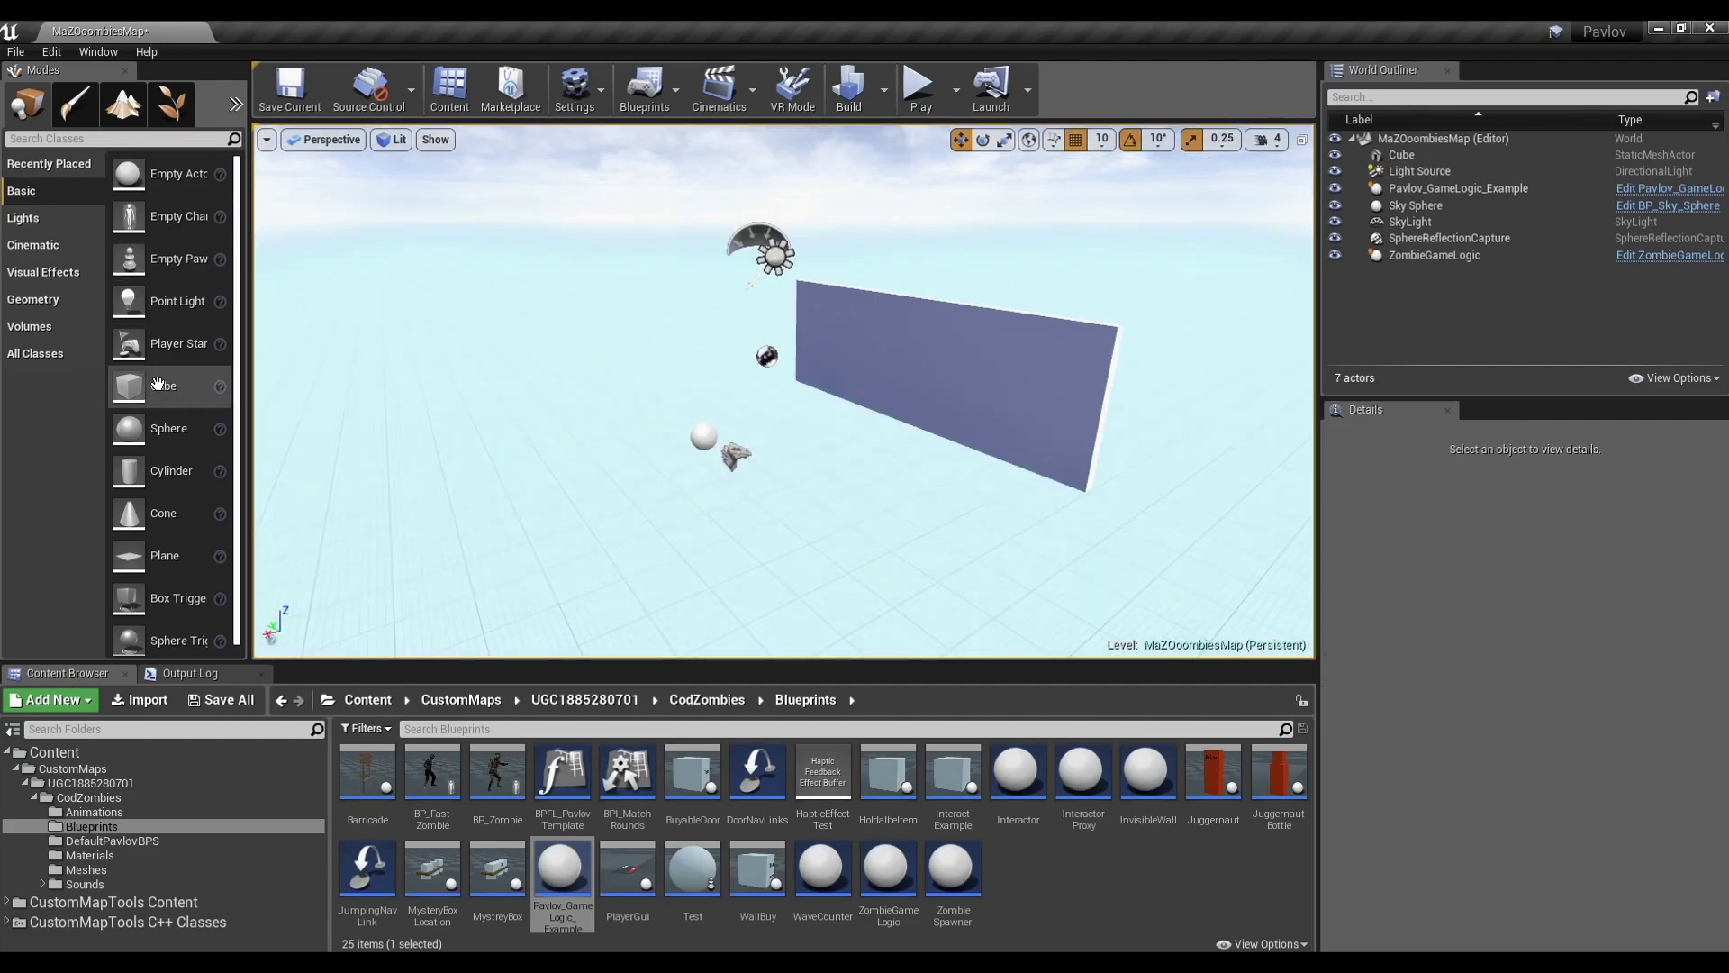
# Add a cube as the new floor, scaled to 29.75 × 9.75 × 1.0 and positioned at 980, 0, -40
pyautogui.moveTo(171, 386); pyautogui.dragTo(954, 414)
pyautogui.moveTo(955, 415); pyautogui.dragTo(864, 416, button='right')
pyautogui.moveTo(921, 446); pyautogui.dragTo(747, 466)
pyautogui.press('r')
pyautogui.moveTo(799, 462); pyautogui.dragTo(633, 429, button='right')
pyautogui.moveTo(743, 423); pyautogui.dragTo(630, 487)
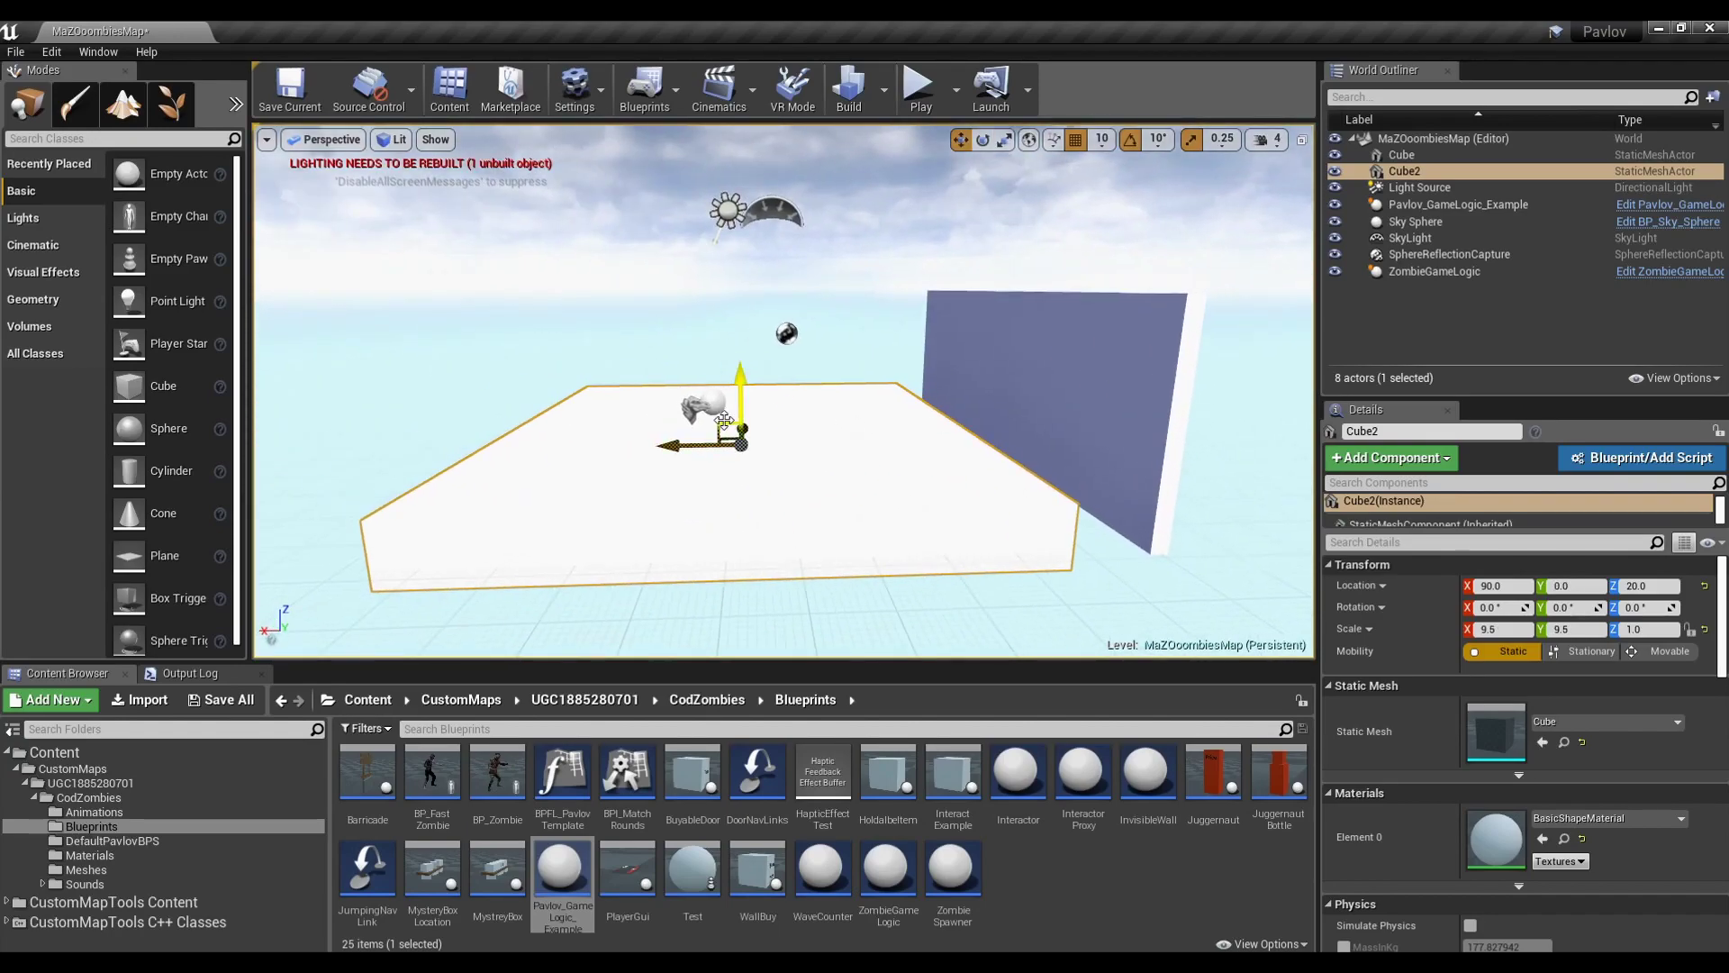
pyautogui.moveTo(450, 587)
pyautogui.mouseDown(button='right')
pyautogui.moveTo(433, 577)
pyautogui.moveTo(451, 586)
pyautogui.mouseUp(button='right')
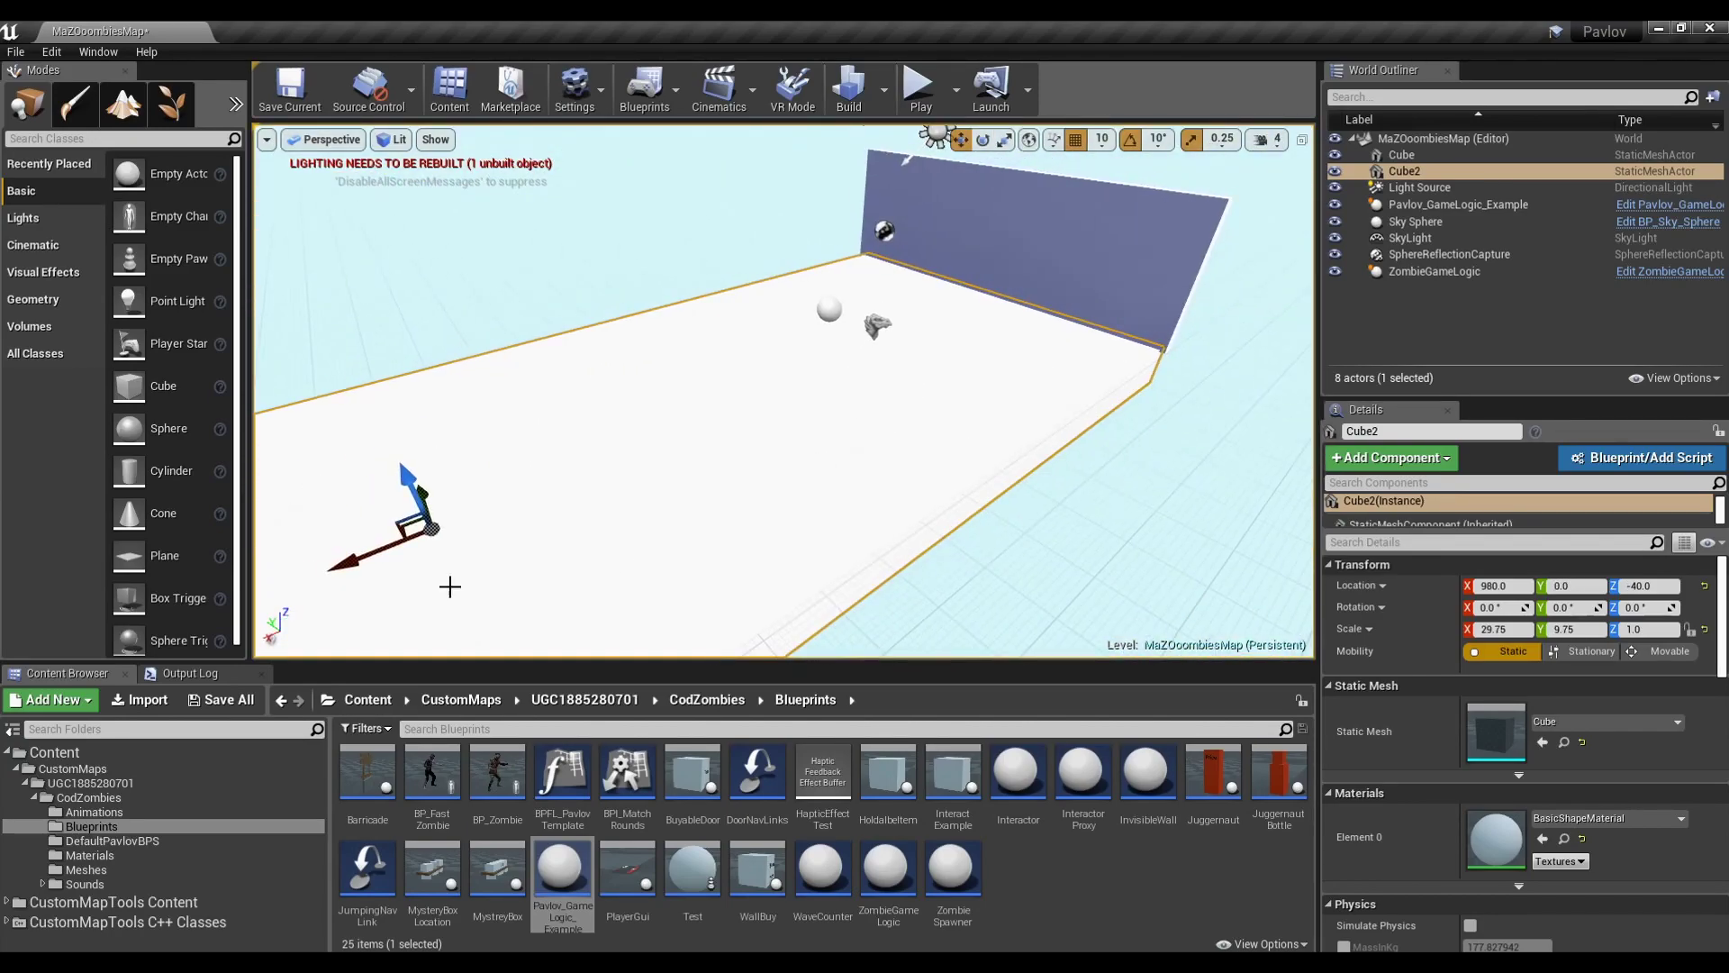
pyautogui.click(144, 782)
pyautogui.rightClick(861, 832)
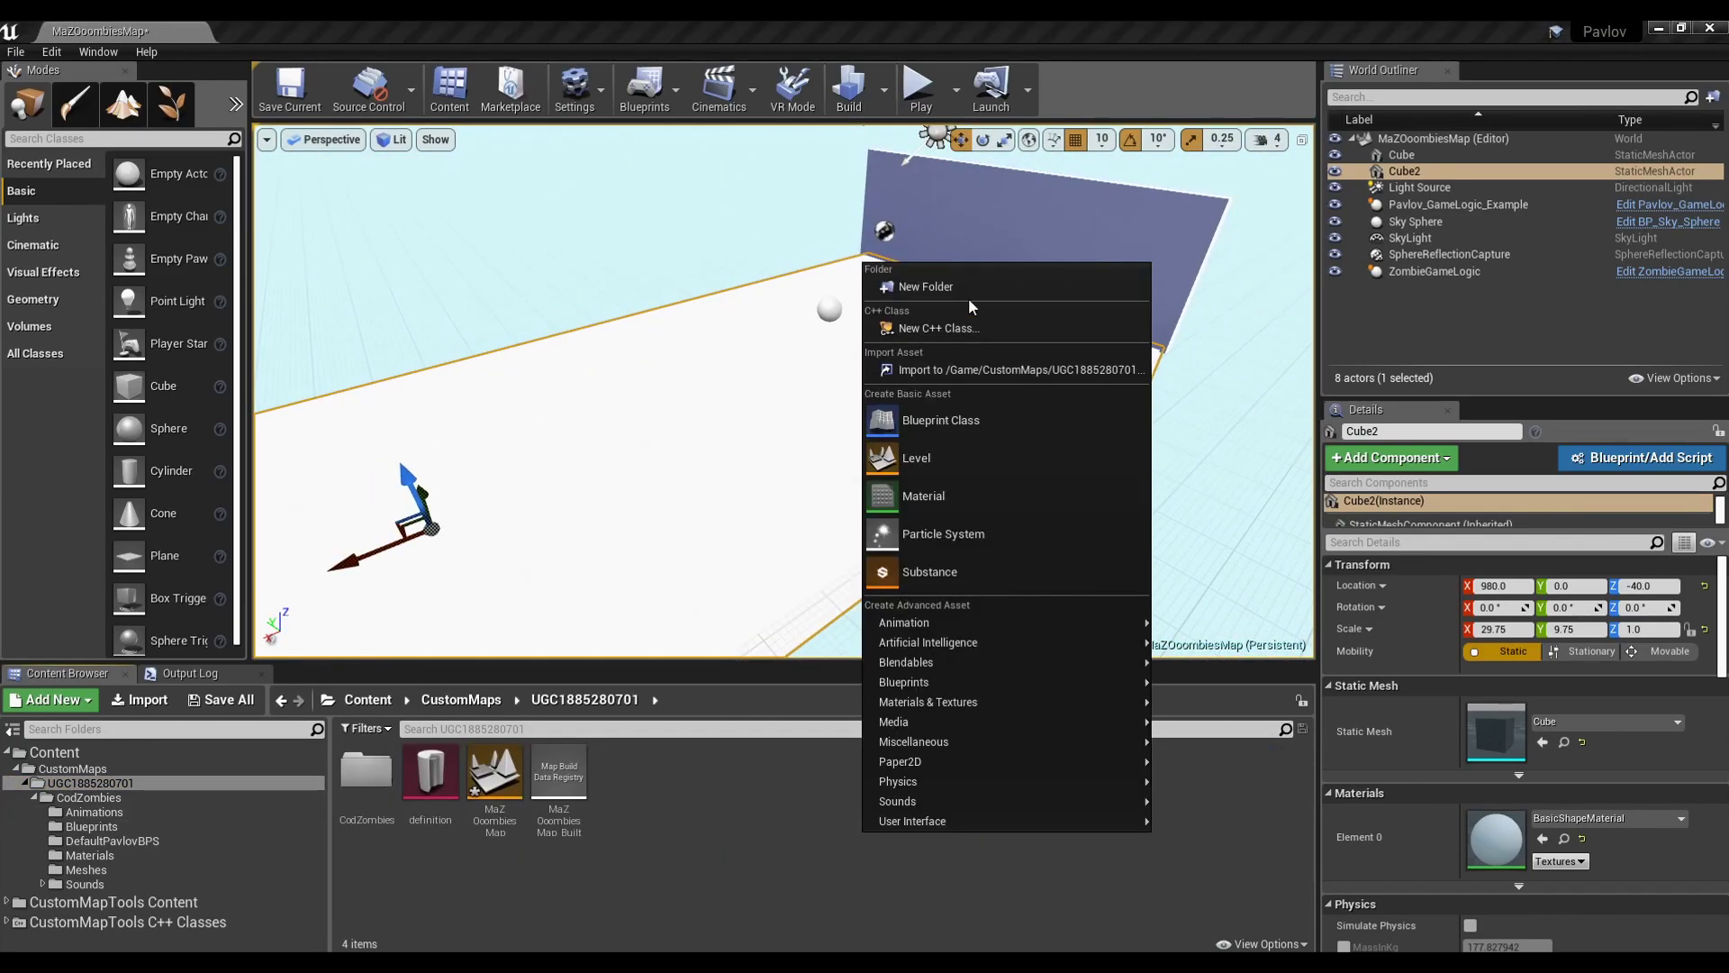
pyautogui.click(962, 294)
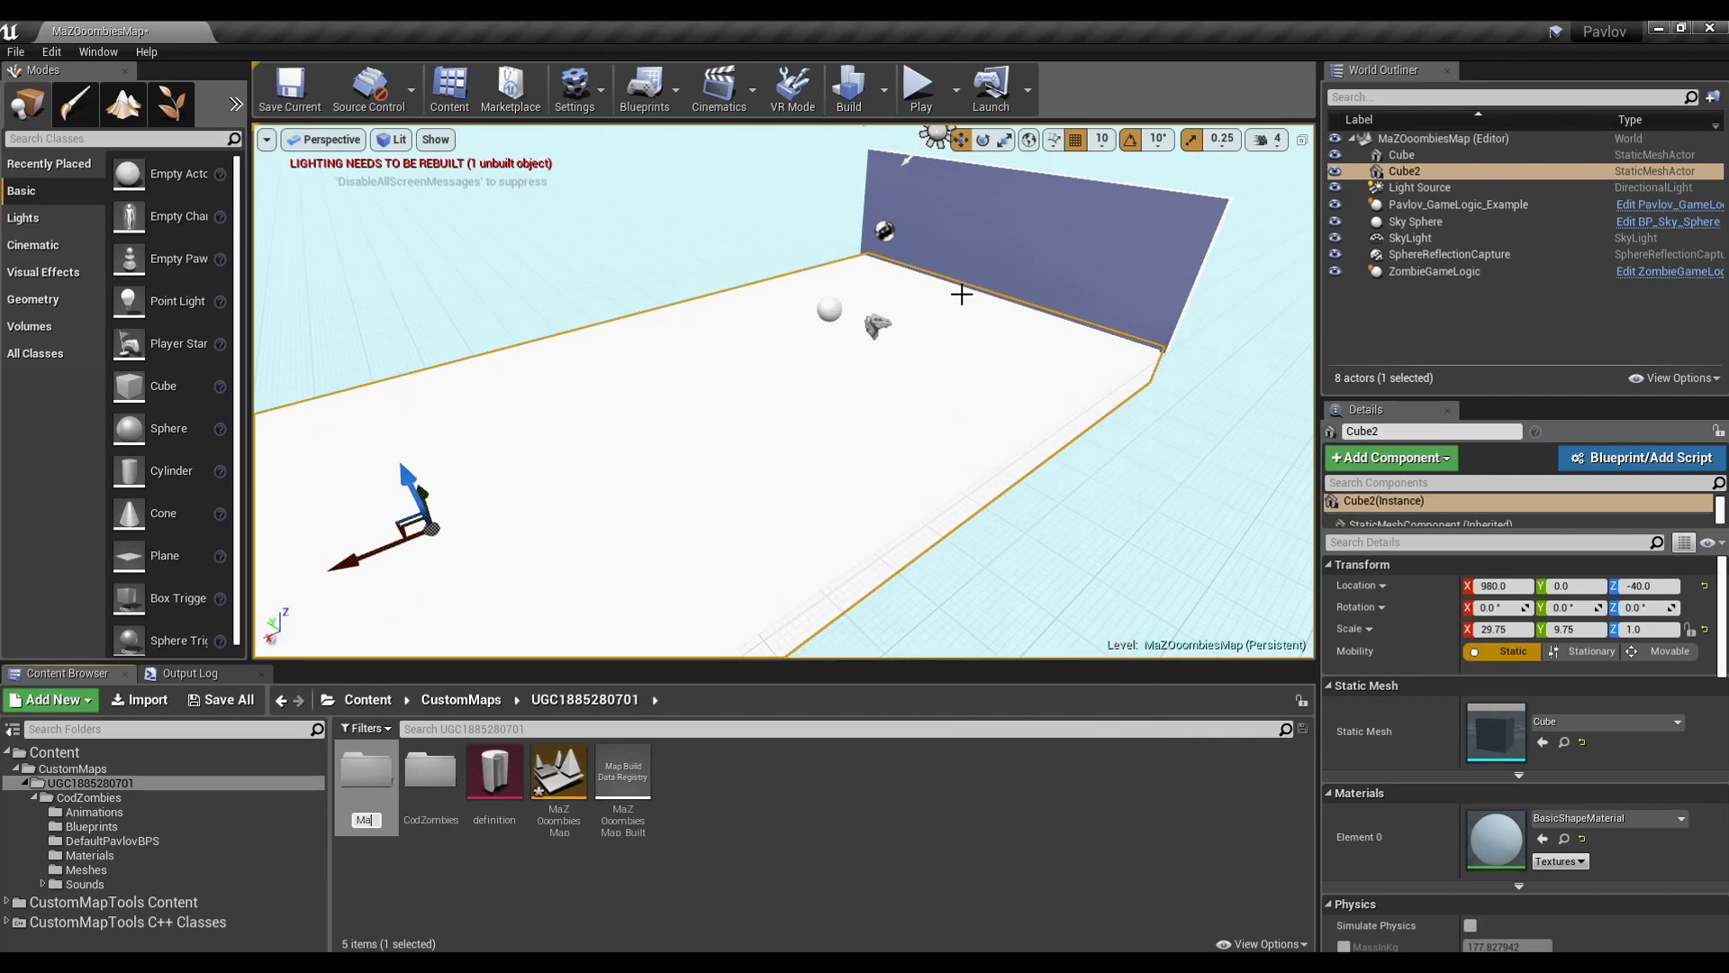
pyautogui.write('Materials')
pyautogui.press('Return')
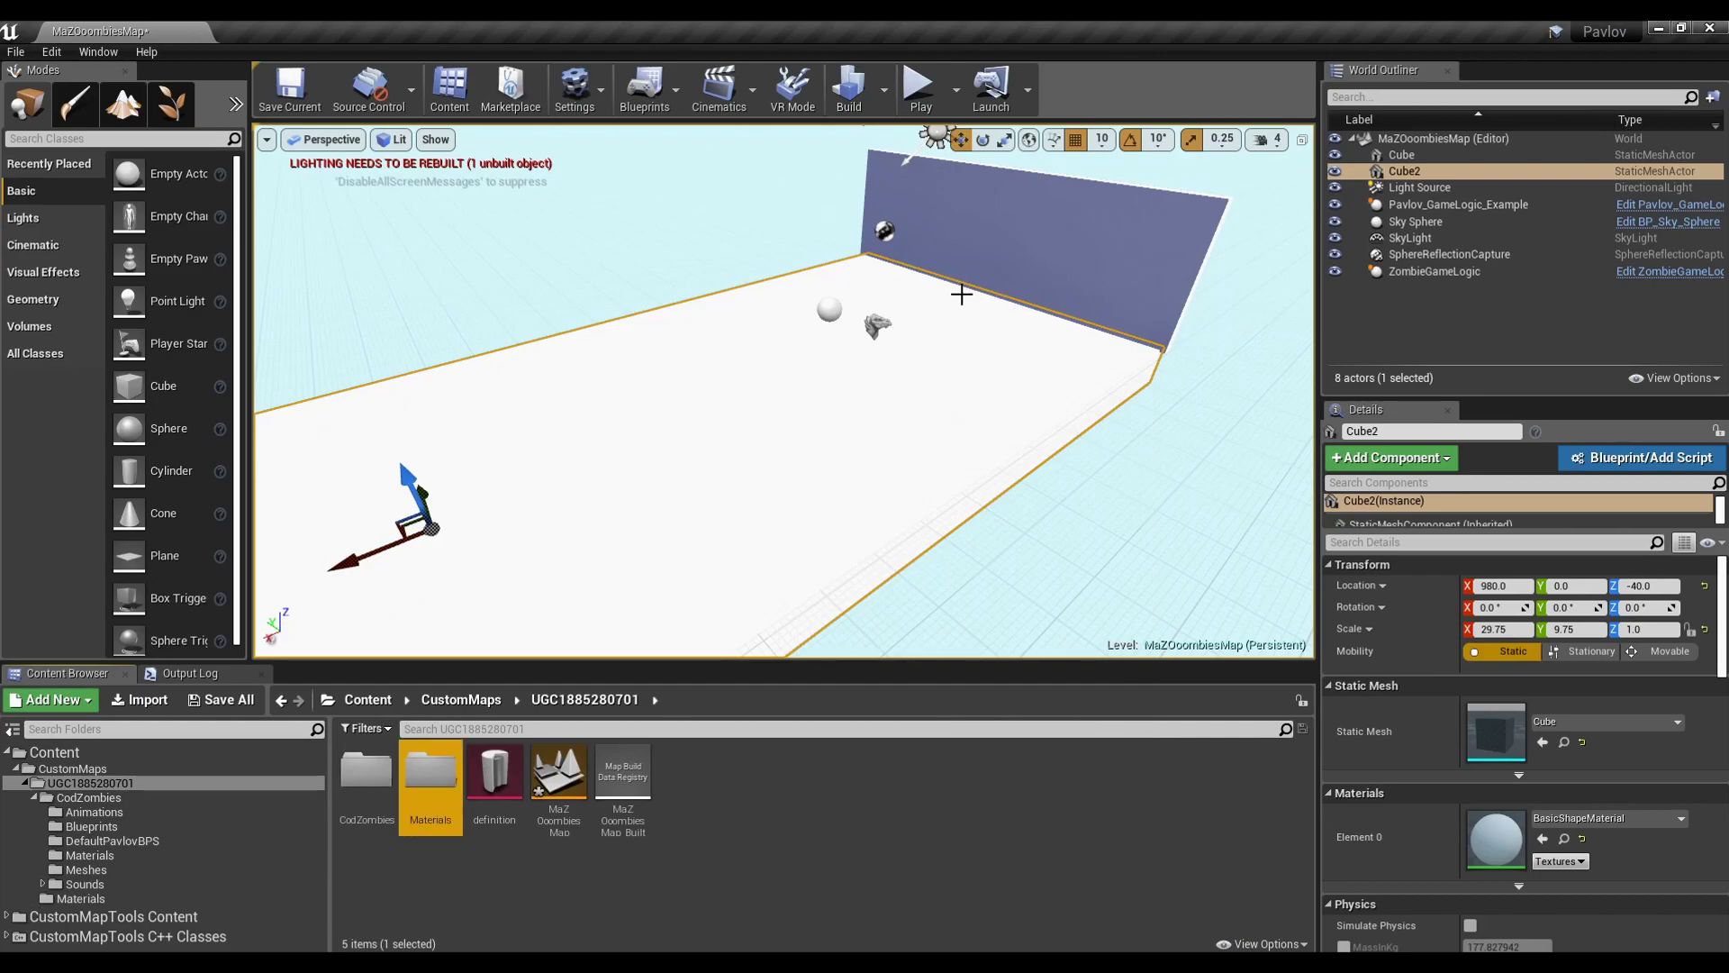
pyautogui.doubleClick(457, 772)
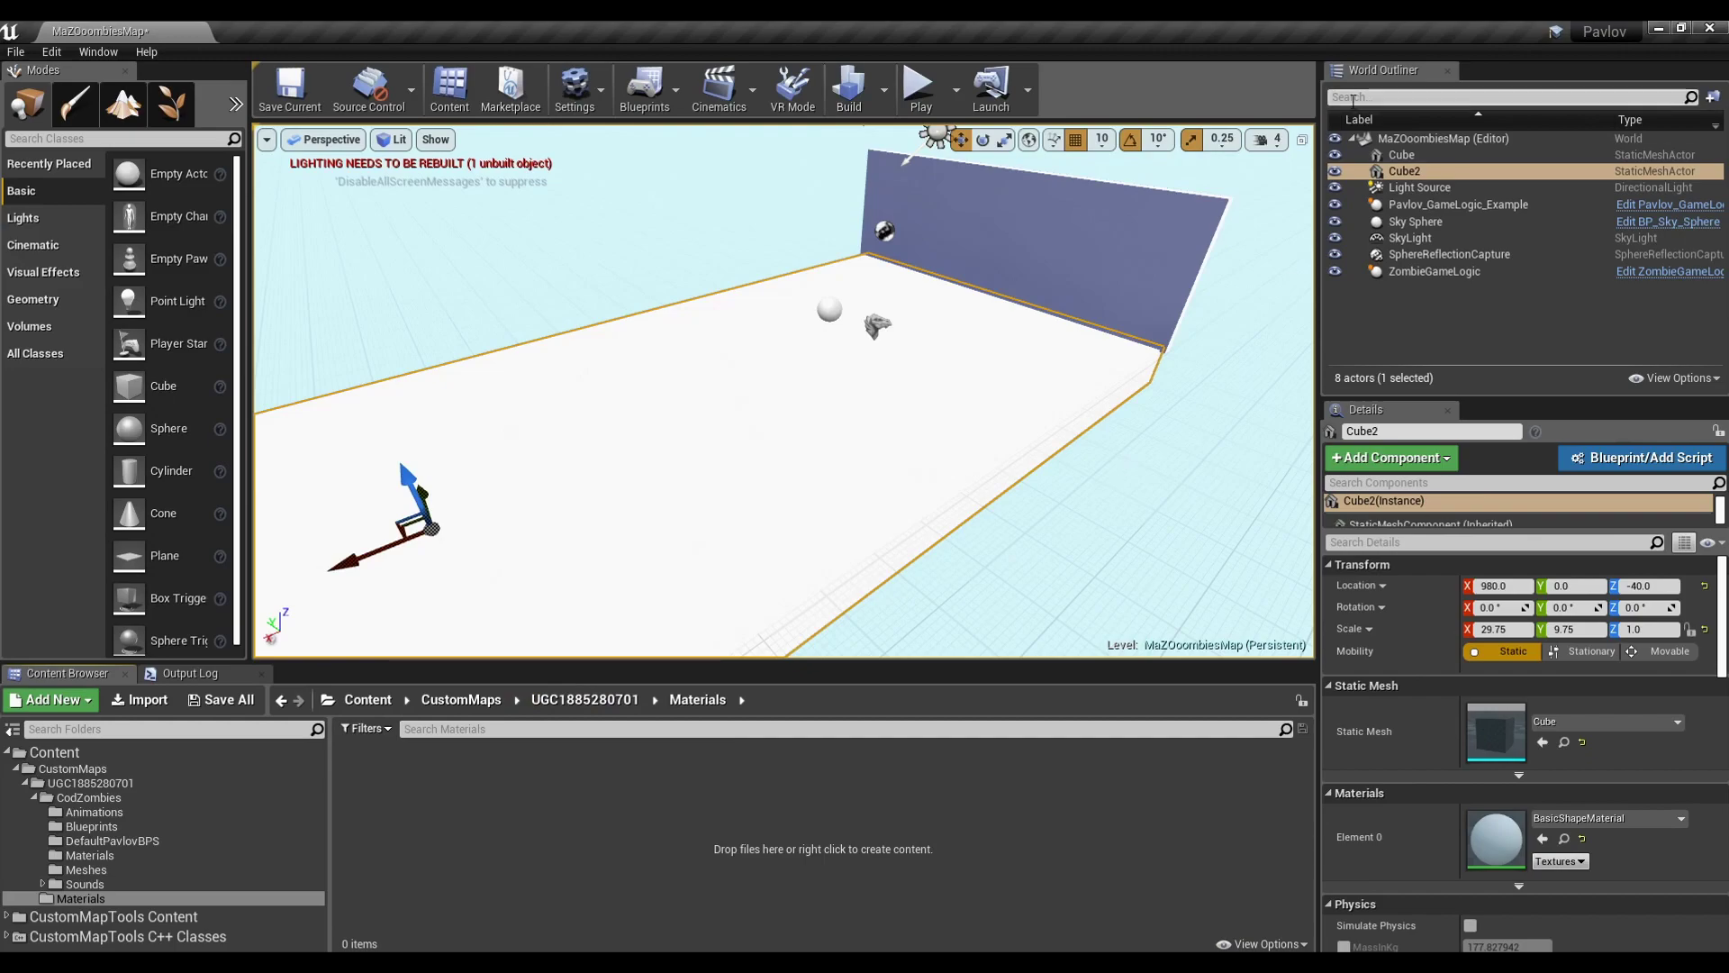
# Switch to Paint and resize the blank canvas to 700 × 700 pixels without maintaining the aspect ratio
pyautogui.press('super')
pyautogui.write('paint')
pyautogui.press('Return')
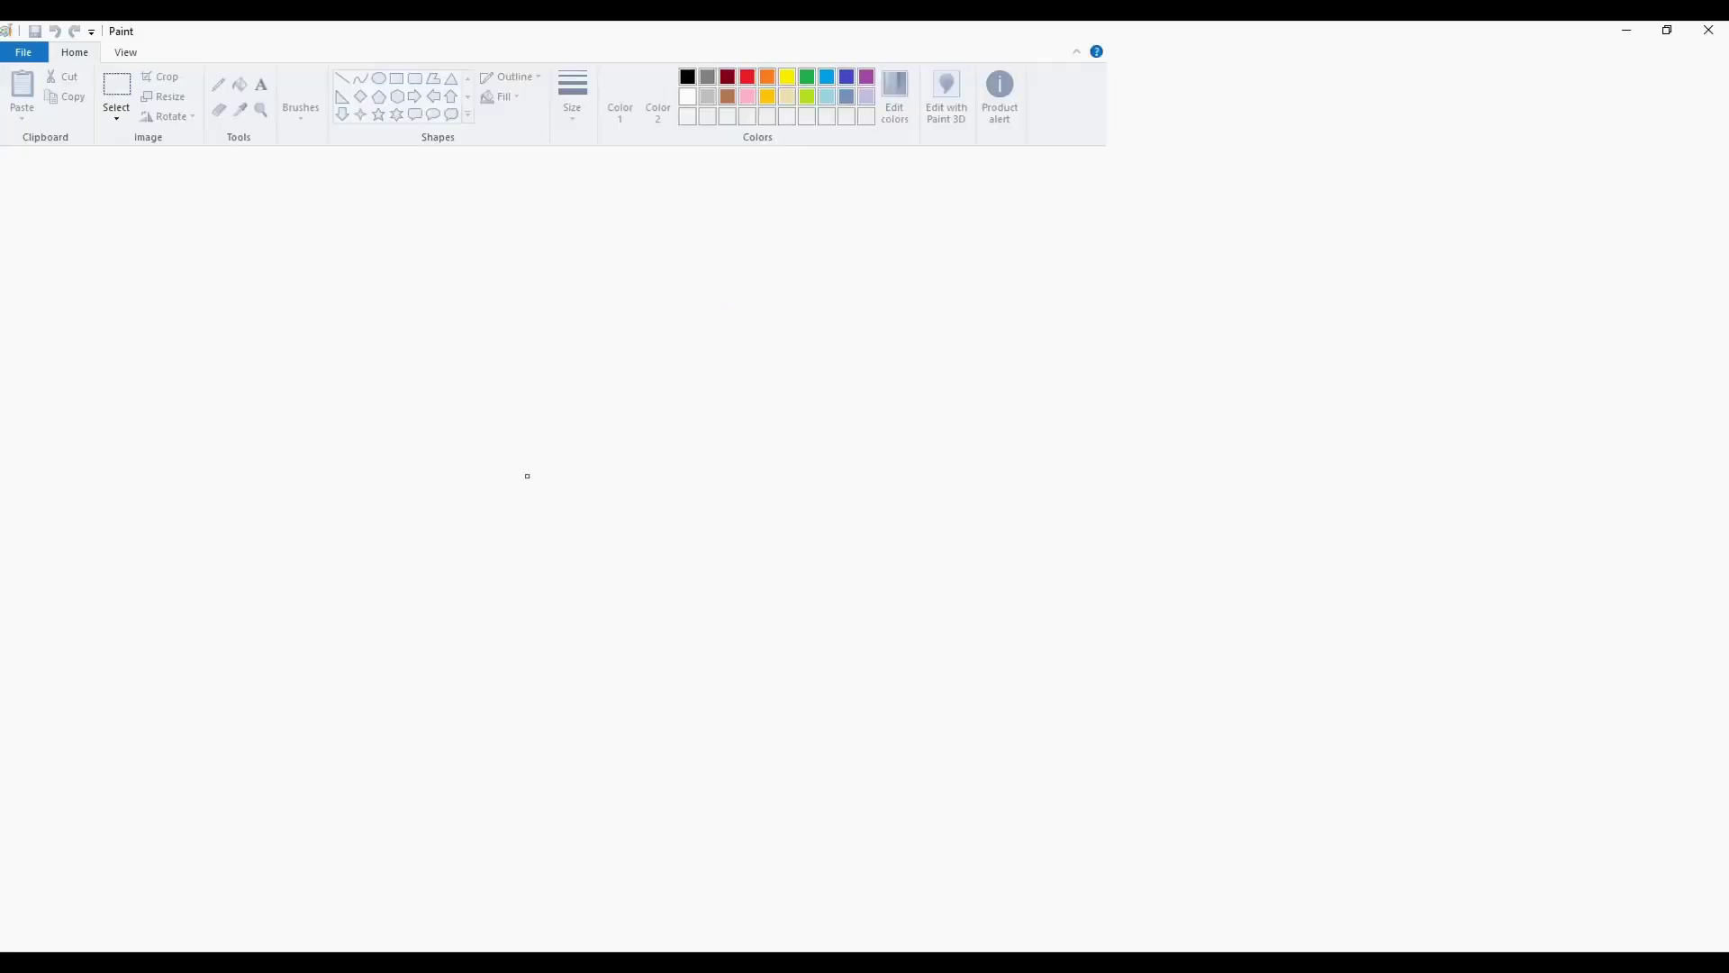
pyautogui.click(163, 96)
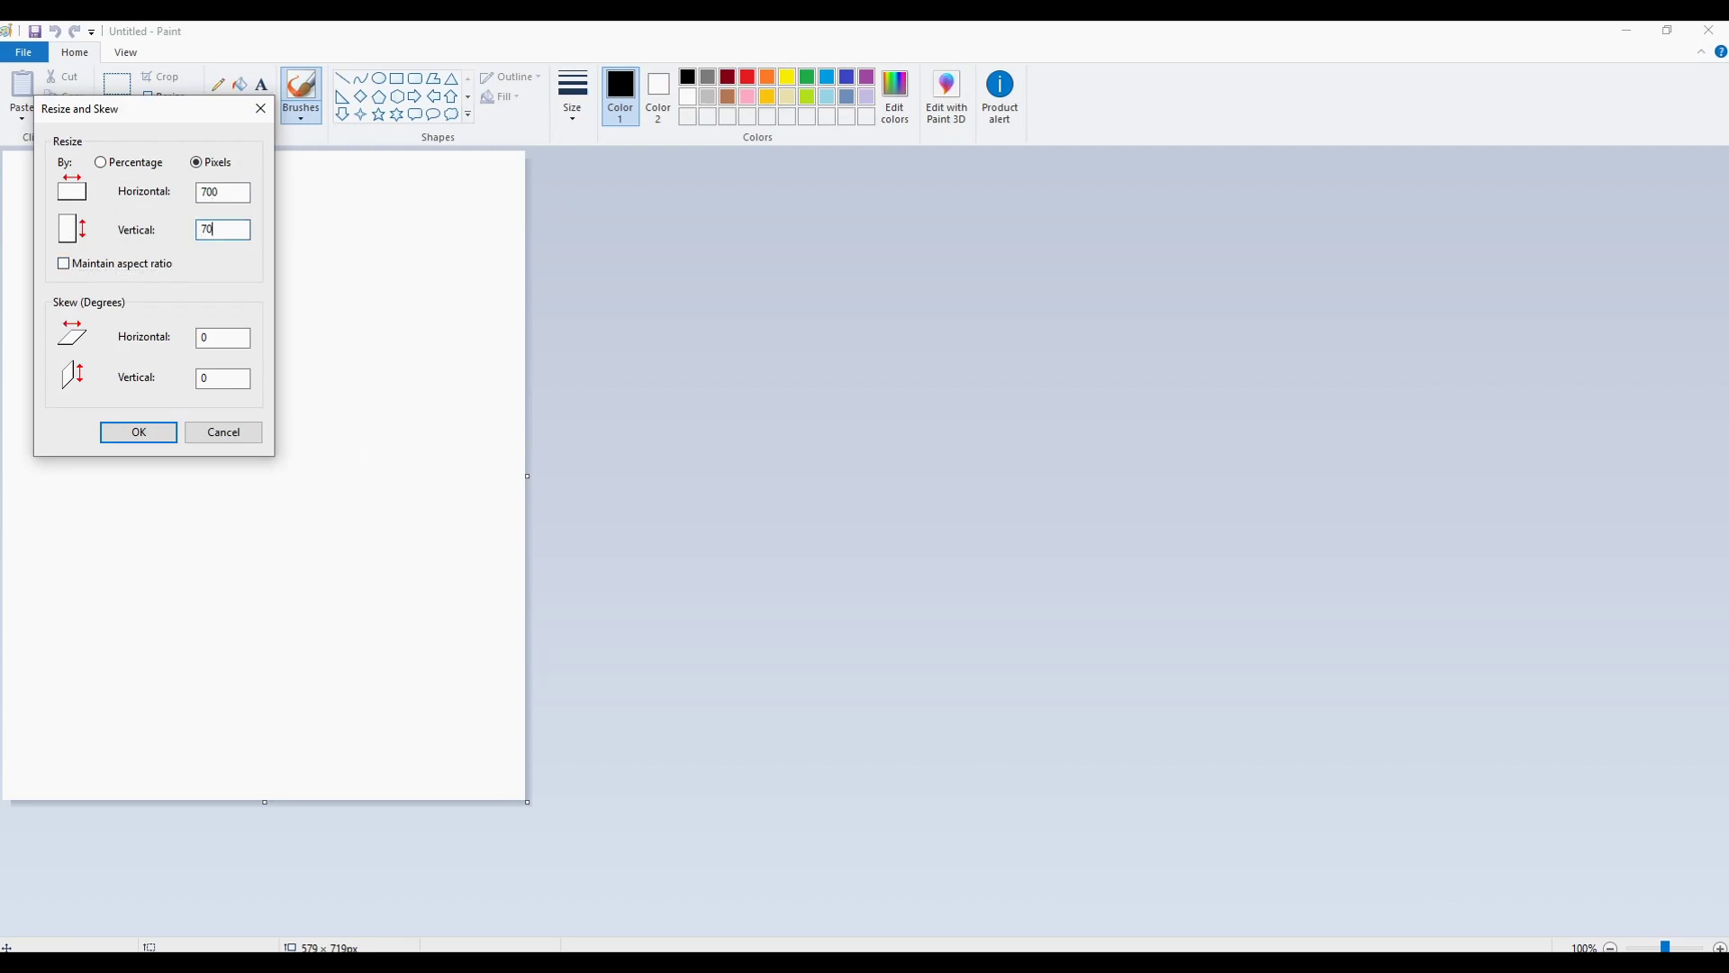
pyautogui.write('0')
pyautogui.press('Return')
# Fill the canvas with gray, paint a black smiley face with a brush and save the image as smilefloor
pyautogui.click(707, 79)
pyautogui.click(240, 84)
pyautogui.click(270, 226)
pyautogui.click(688, 77)
pyautogui.click(300, 90)
pyautogui.click(572, 97)
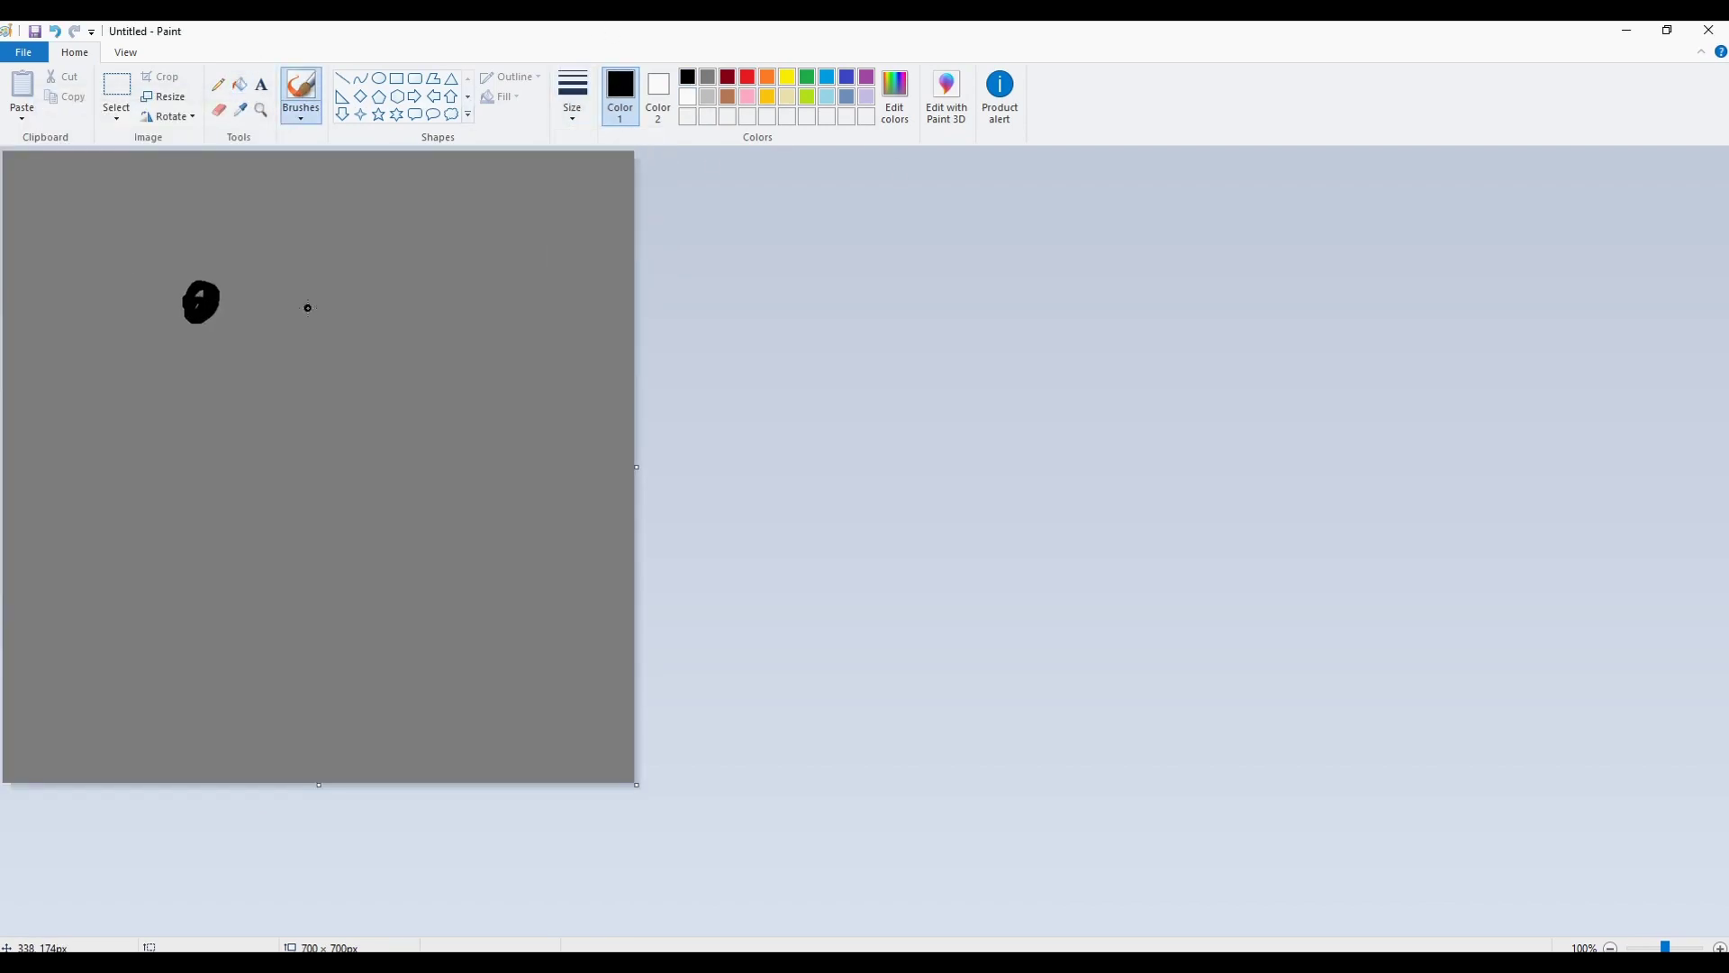
pyautogui.moveTo(135, 447); pyautogui.dragTo(563, 433)
pyautogui.hotkey('ctrl', 's')
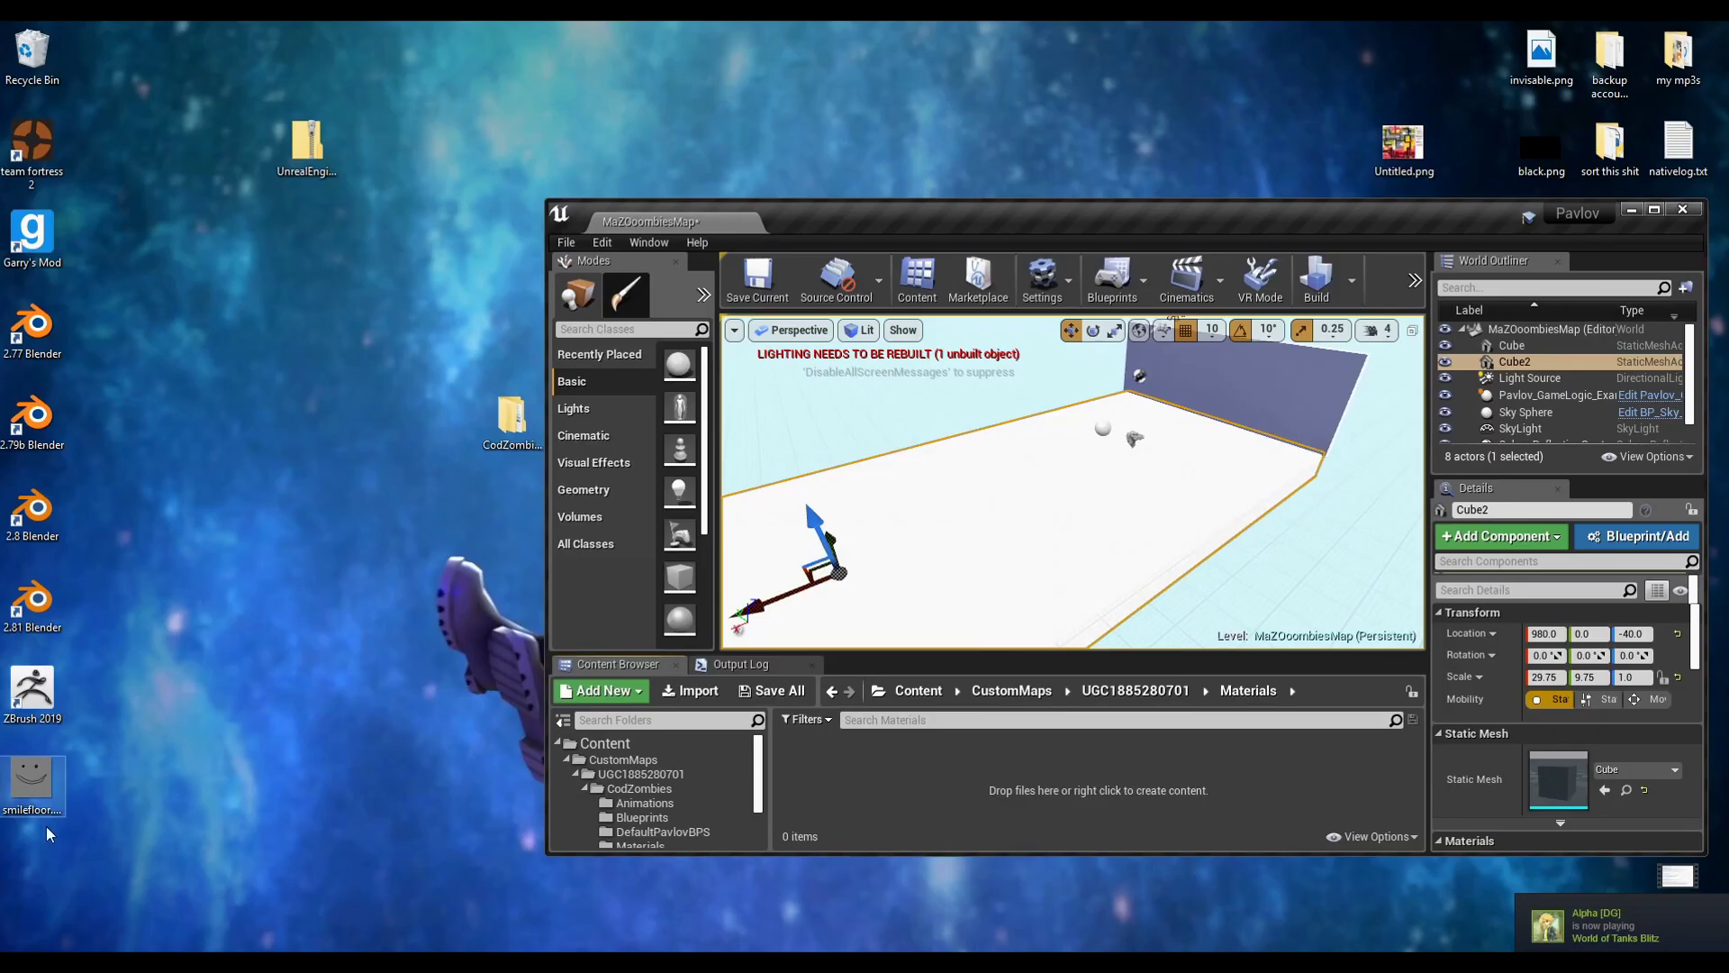
# Import the smilefloor image from the desktop into the Unreal Materials folder and create the material smilefloor_Mat from it
pyautogui.moveTo(268, 455); pyautogui.dragTo(940, 771)
pyautogui.moveTo(1114, 216); pyautogui.dragTo(1099, 21)
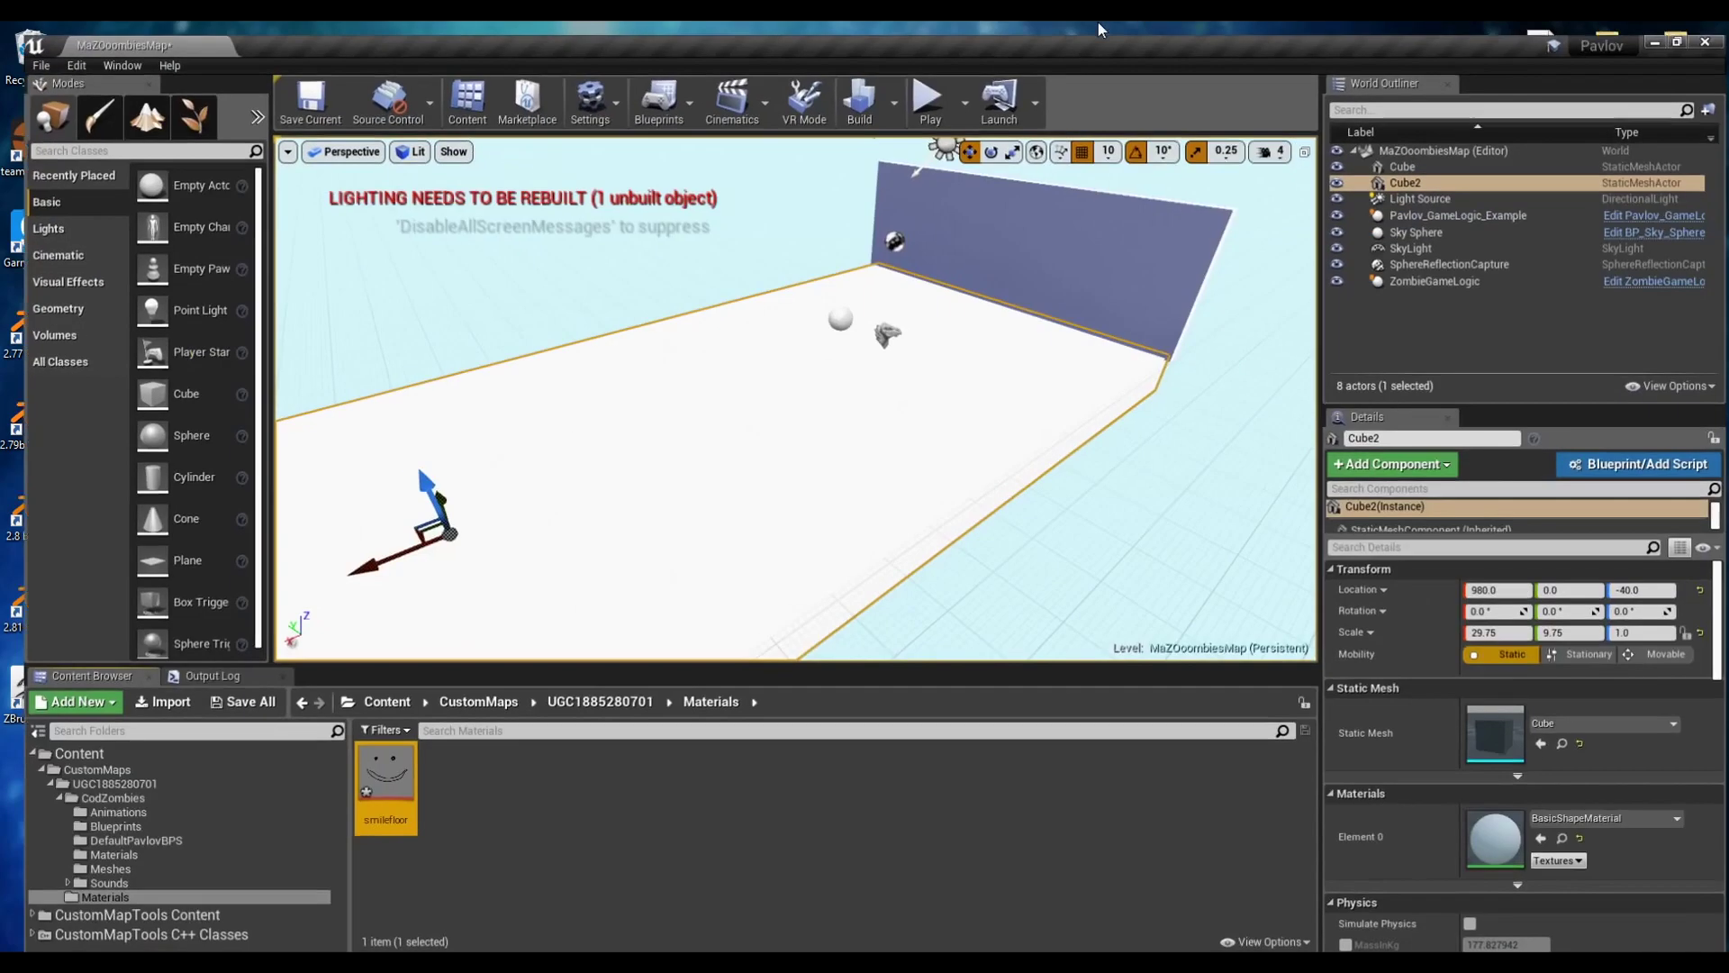
pyautogui.rightClick(395, 786)
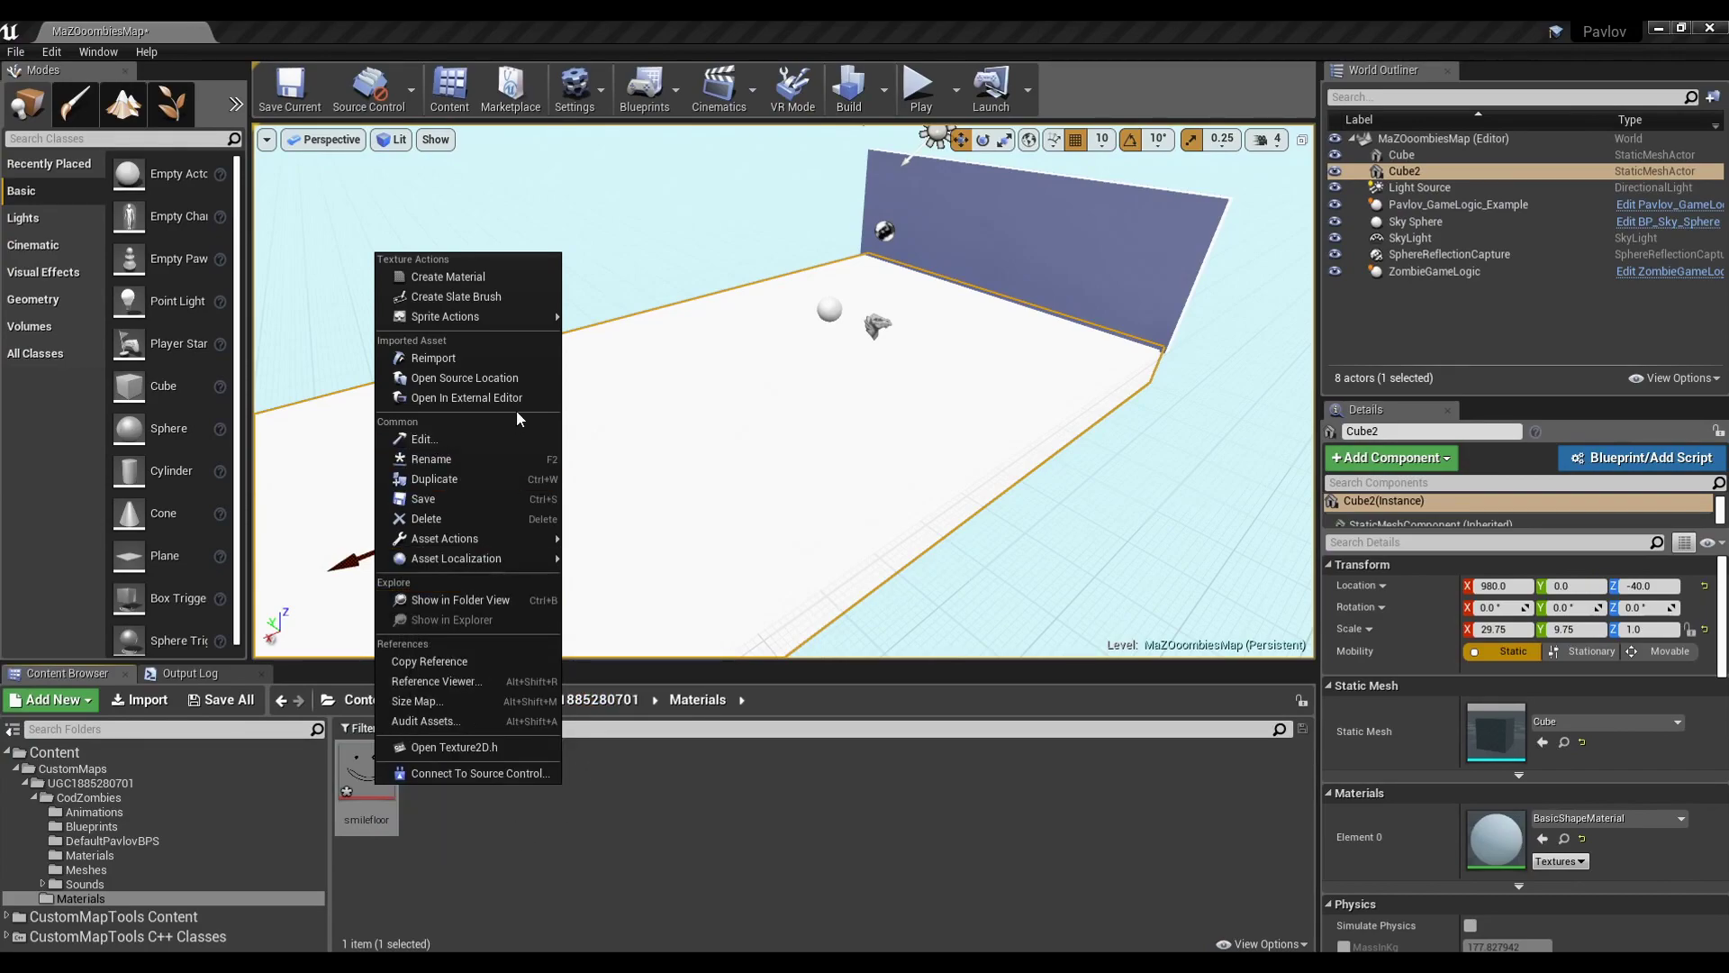
pyautogui.click(499, 274)
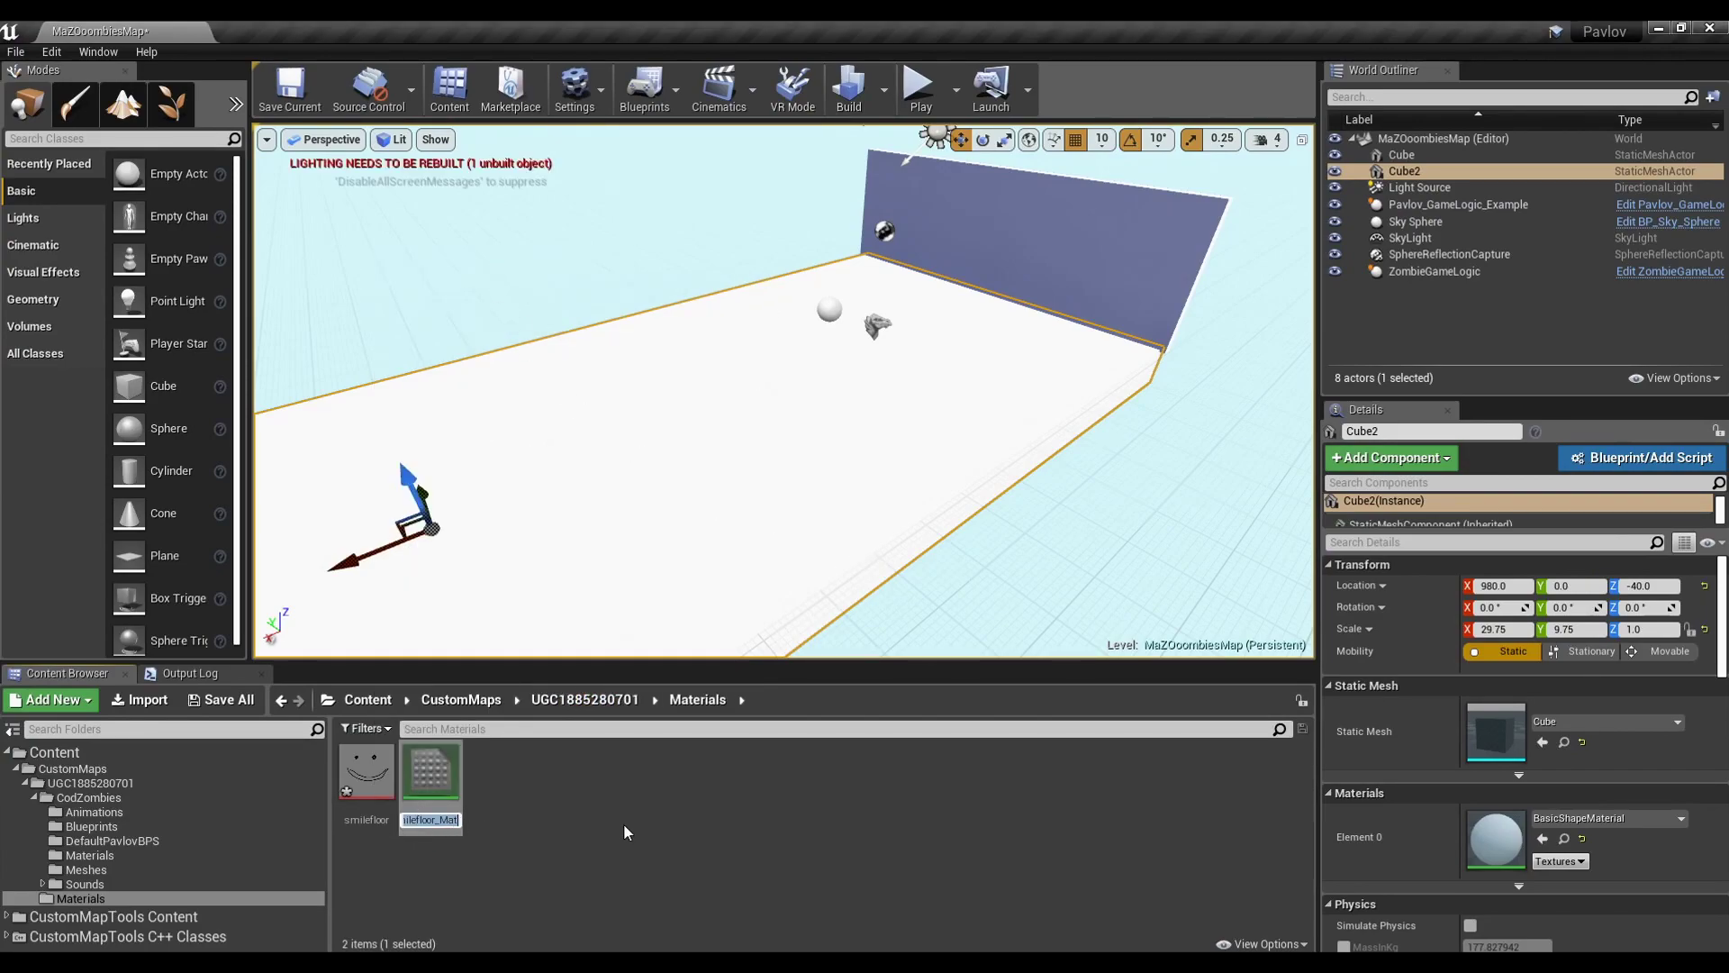
pyautogui.press('Return')
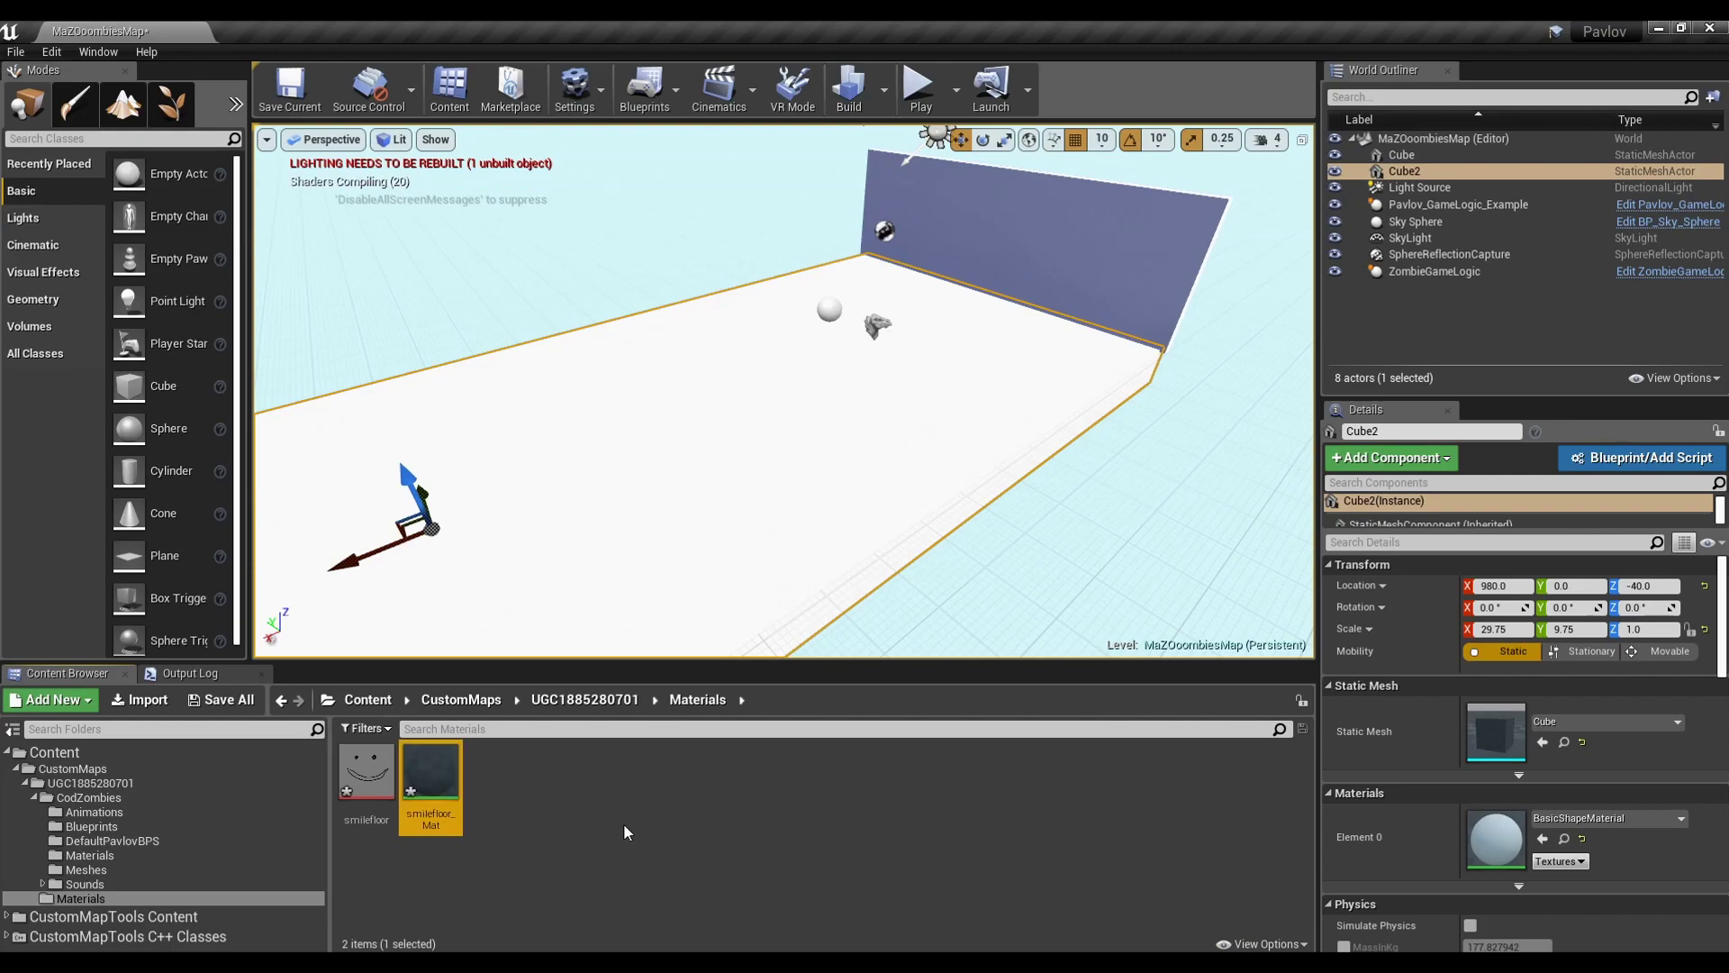
# Apply the smilefloor_Mat material to the floor cube
pyautogui.moveTo(446, 799); pyautogui.dragTo(762, 460)
pyautogui.moveTo(762, 461)
pyautogui.mouseDown(button='right')
pyautogui.moveTo(721, 468)
pyautogui.moveTo(991, 477)
pyautogui.moveTo(928, 460)
pyautogui.moveTo(883, 487)
pyautogui.moveTo(793, 423)
pyautogui.moveTo(883, 433)
pyautogui.moveTo(811, 419)
pyautogui.moveTo(783, 451)
pyautogui.mouseUp(button='right')
pyautogui.moveTo(407, 144); pyautogui.dragTo(486, 378, button='right')
# In the smilefloor_Mat material, connect a new constant node to Specular, set its value to 0.1 and return to the level
pyautogui.doubleClick(436, 786)
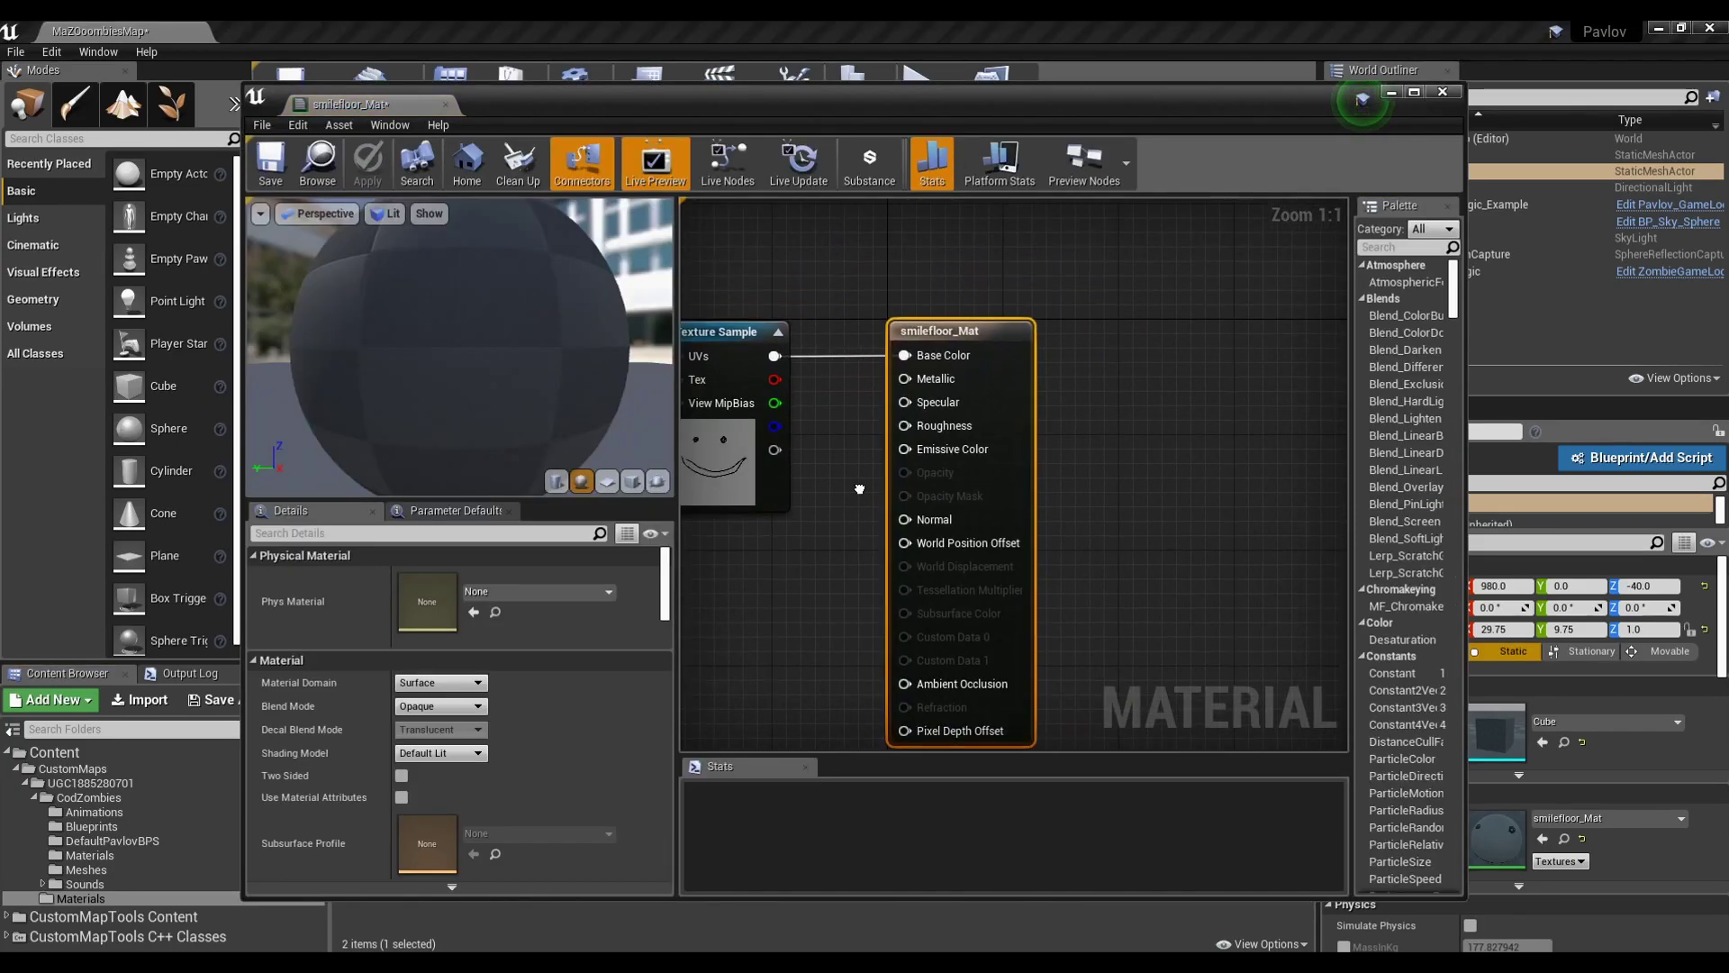
pyautogui.moveTo(988, 340); pyautogui.dragTo(1218, 338)
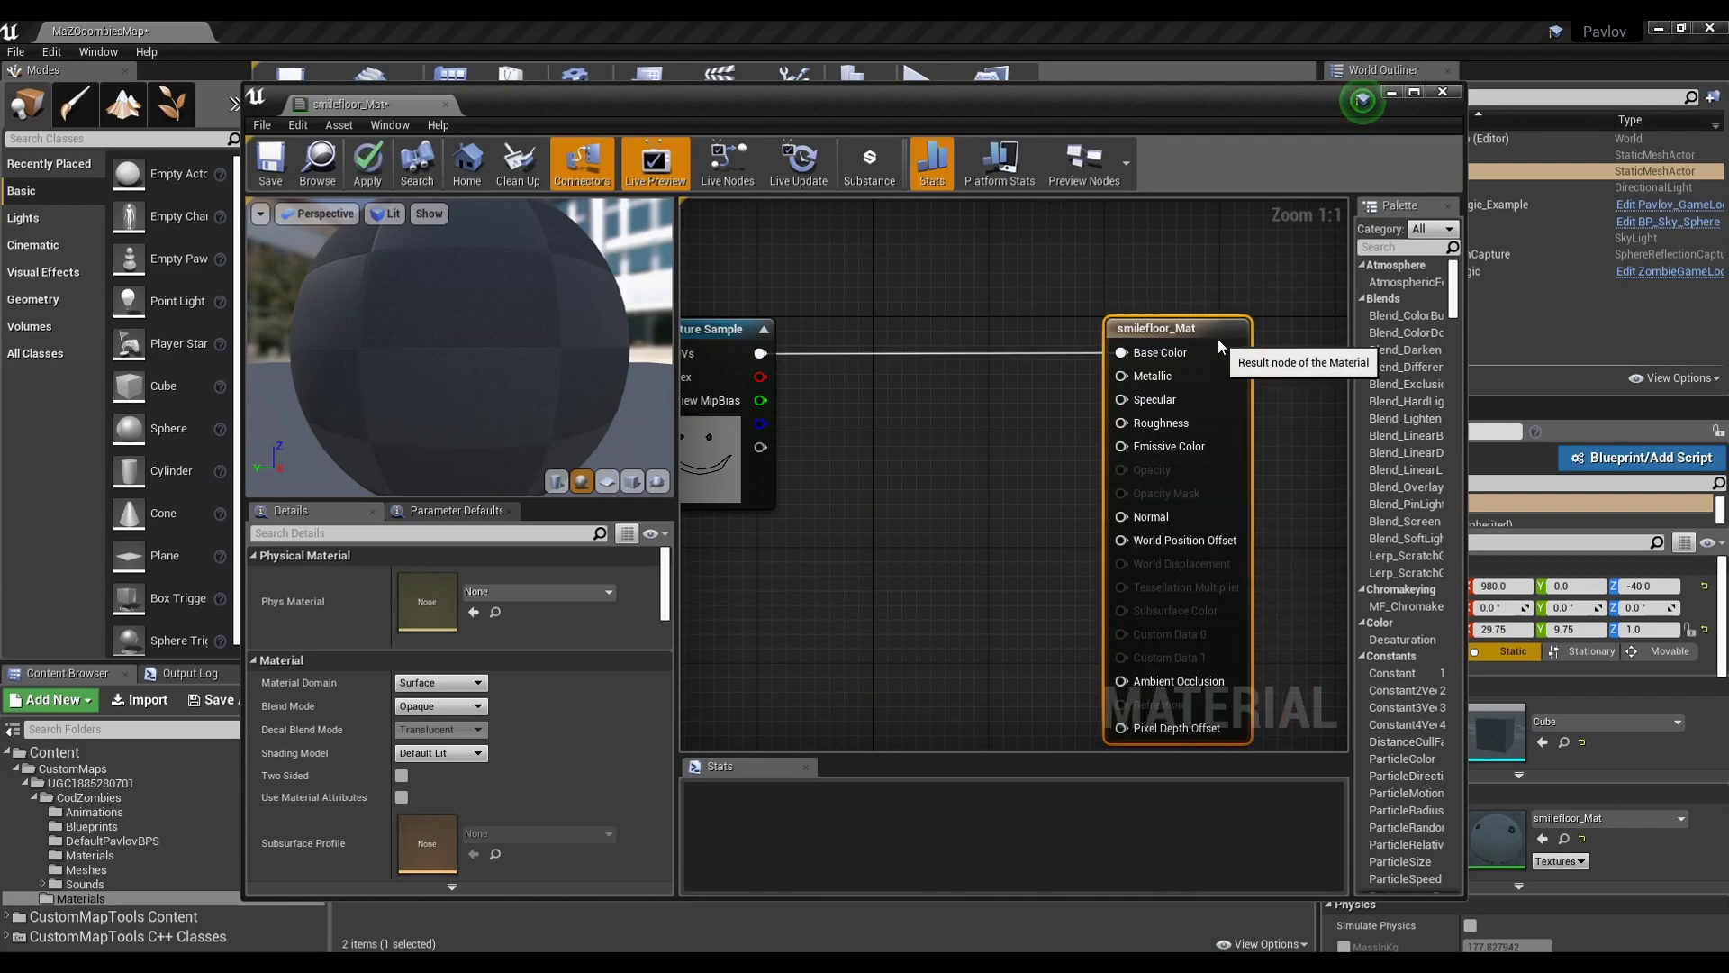
pyautogui.click(982, 418)
pyautogui.moveTo(991, 430); pyautogui.dragTo(1016, 371)
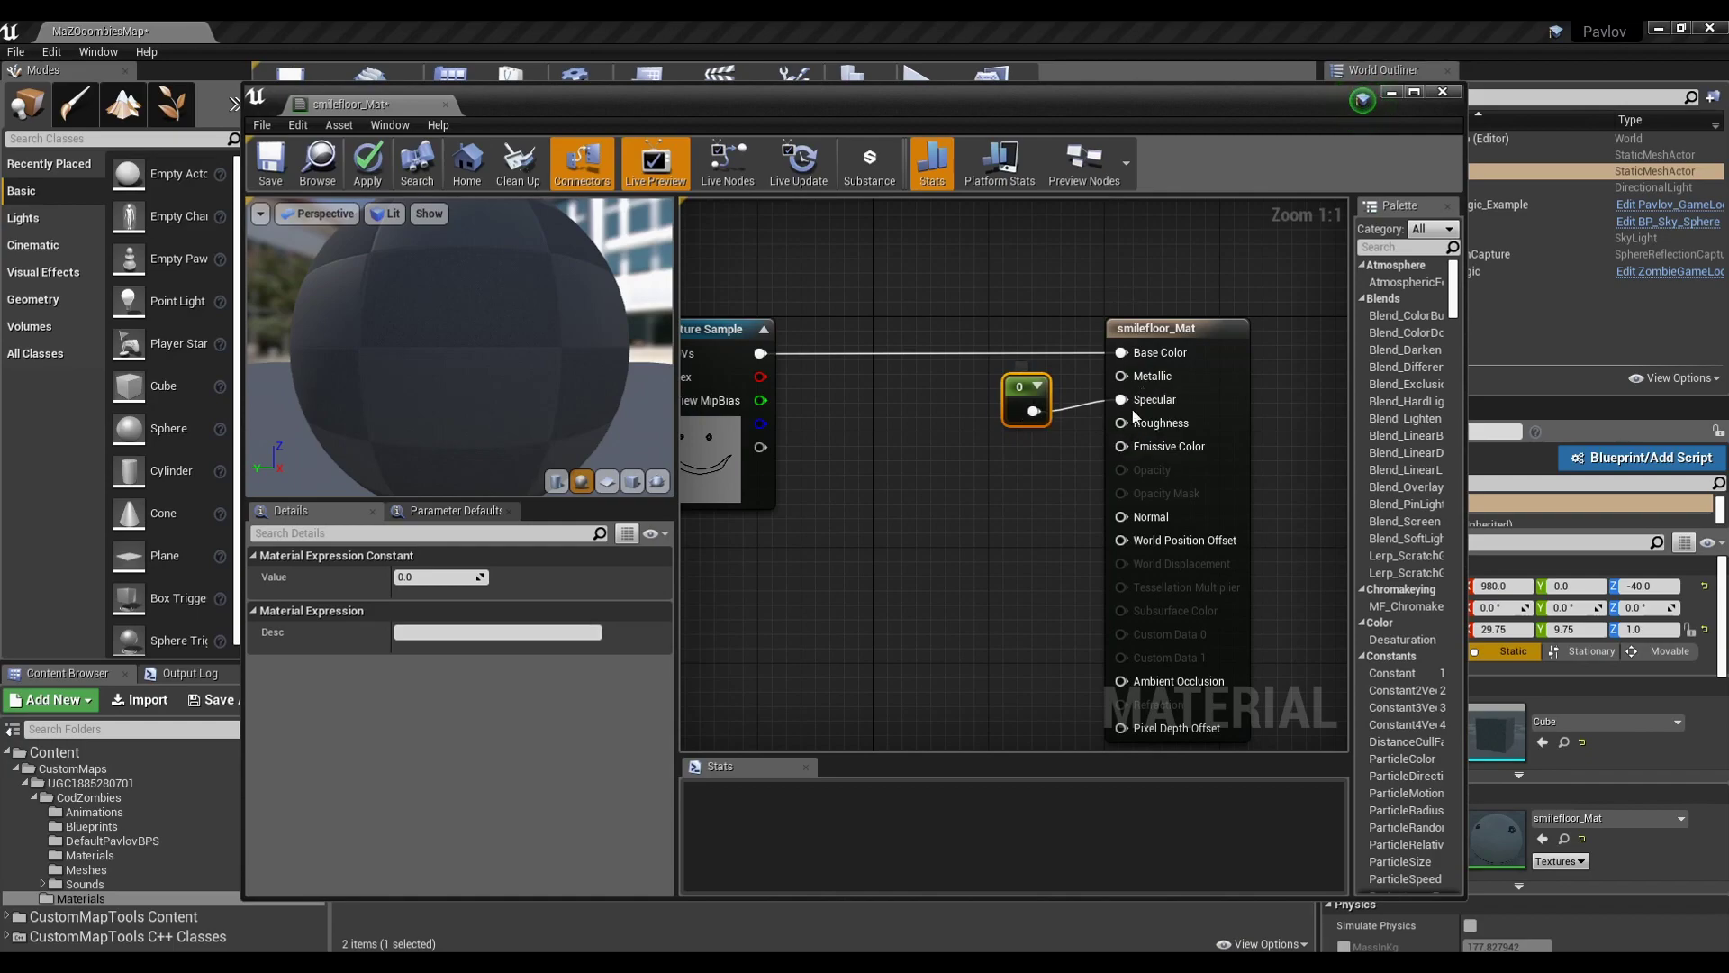
pyautogui.click(456, 578)
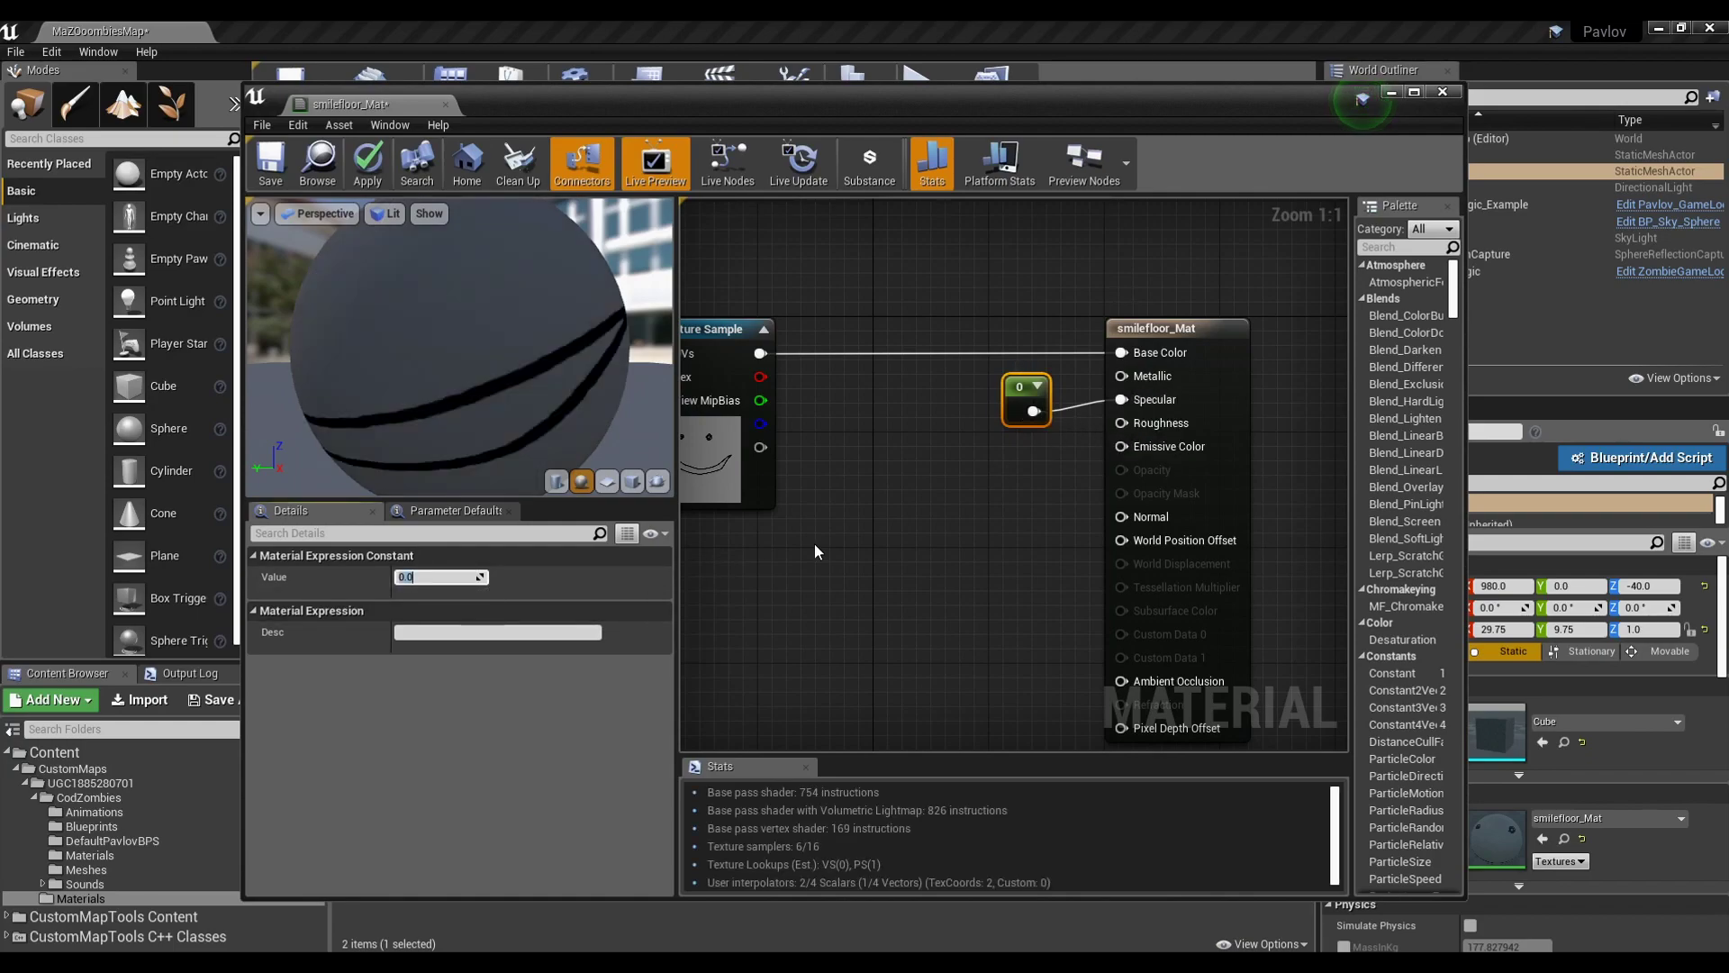
pyautogui.write('0.1')
pyautogui.press('Return')
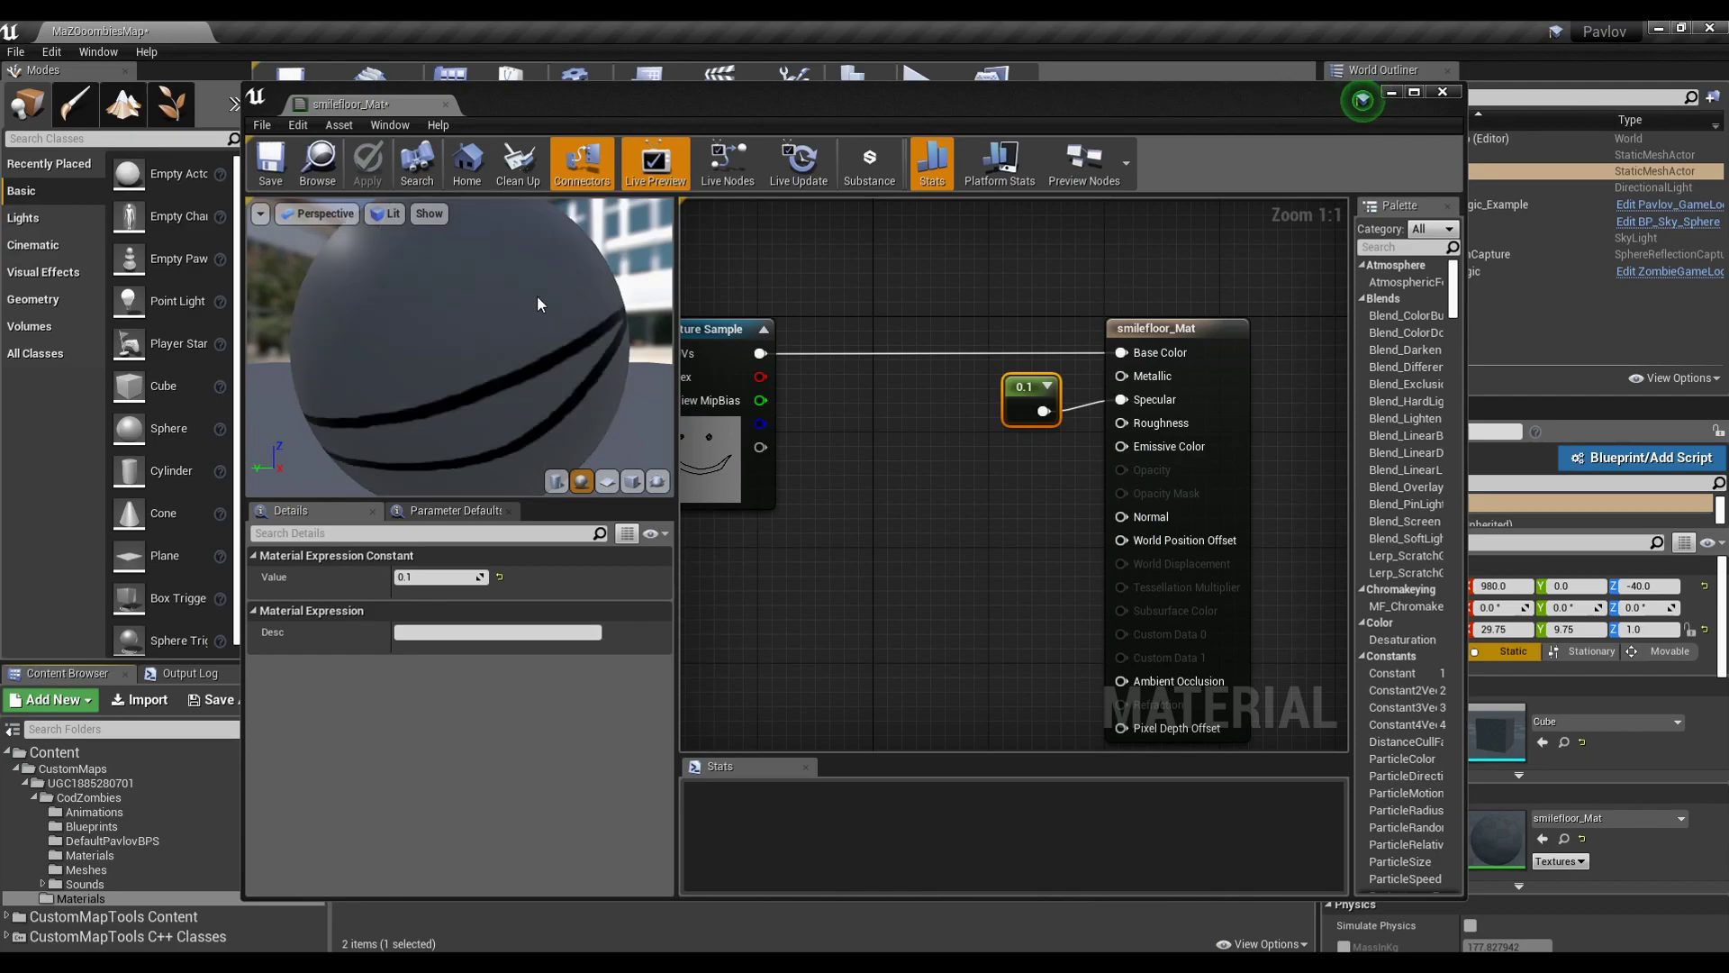
pyautogui.moveTo(537, 296); pyautogui.dragTo(571, 147)
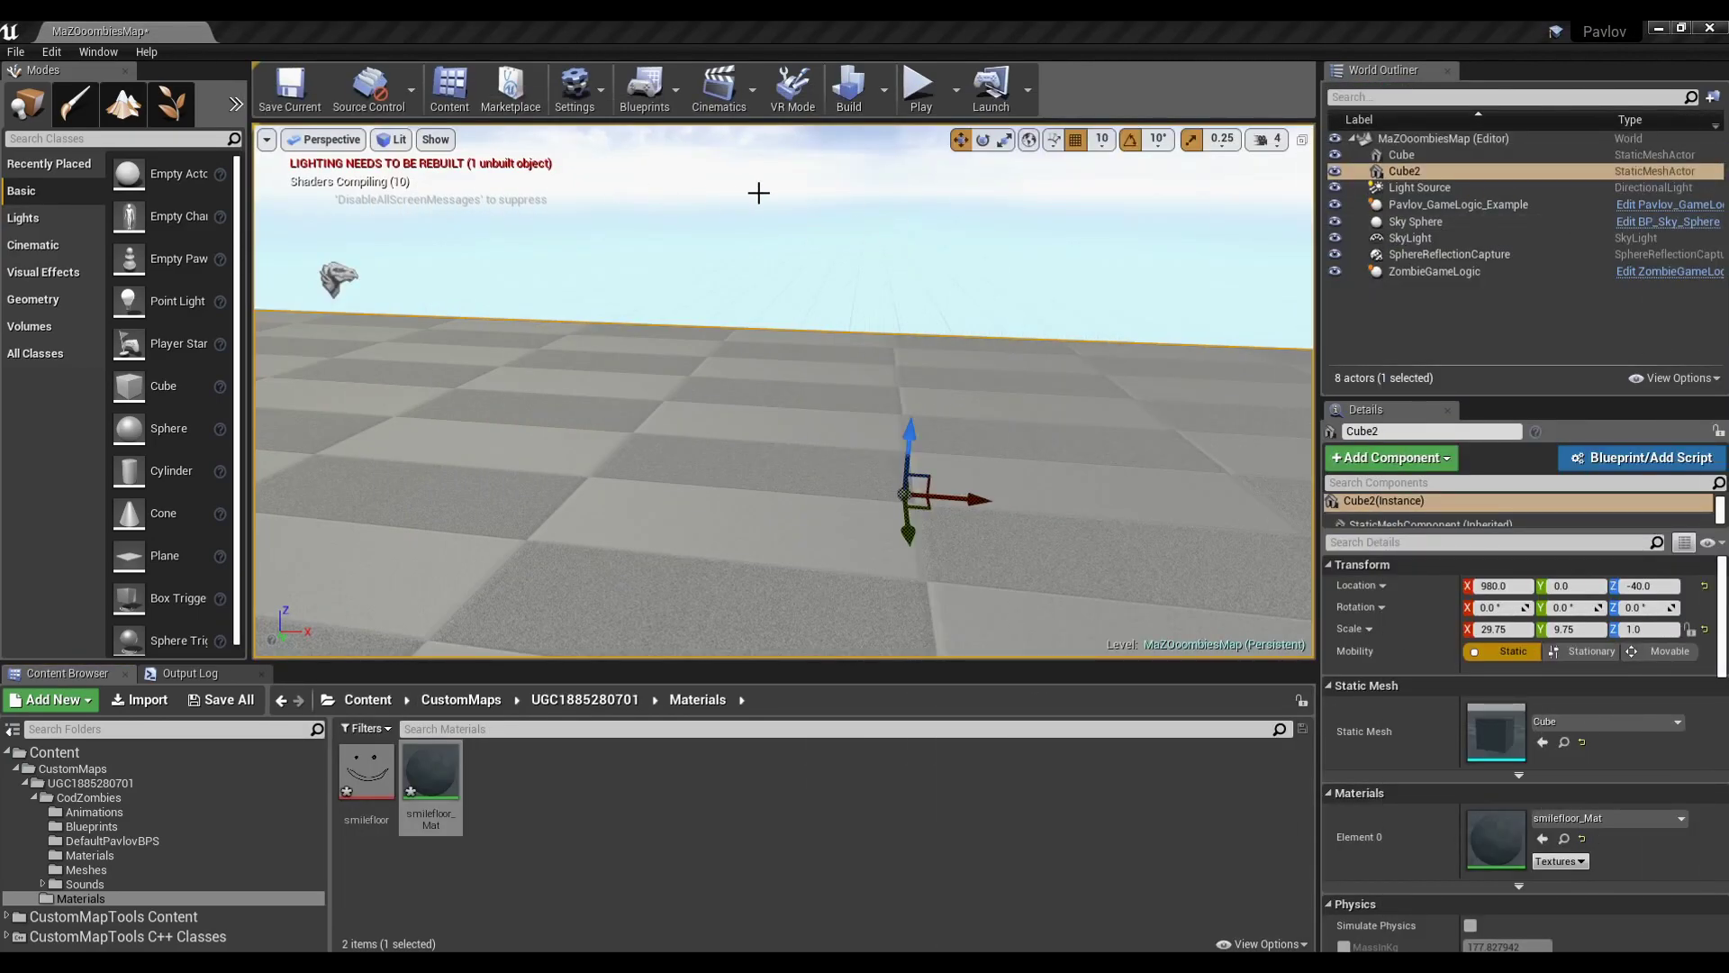
# Duplicate the smiley floor slab and place the copy alongside the original's long edge
pyautogui.moveTo(758, 193); pyautogui.dragTo(558, 271, button='right')
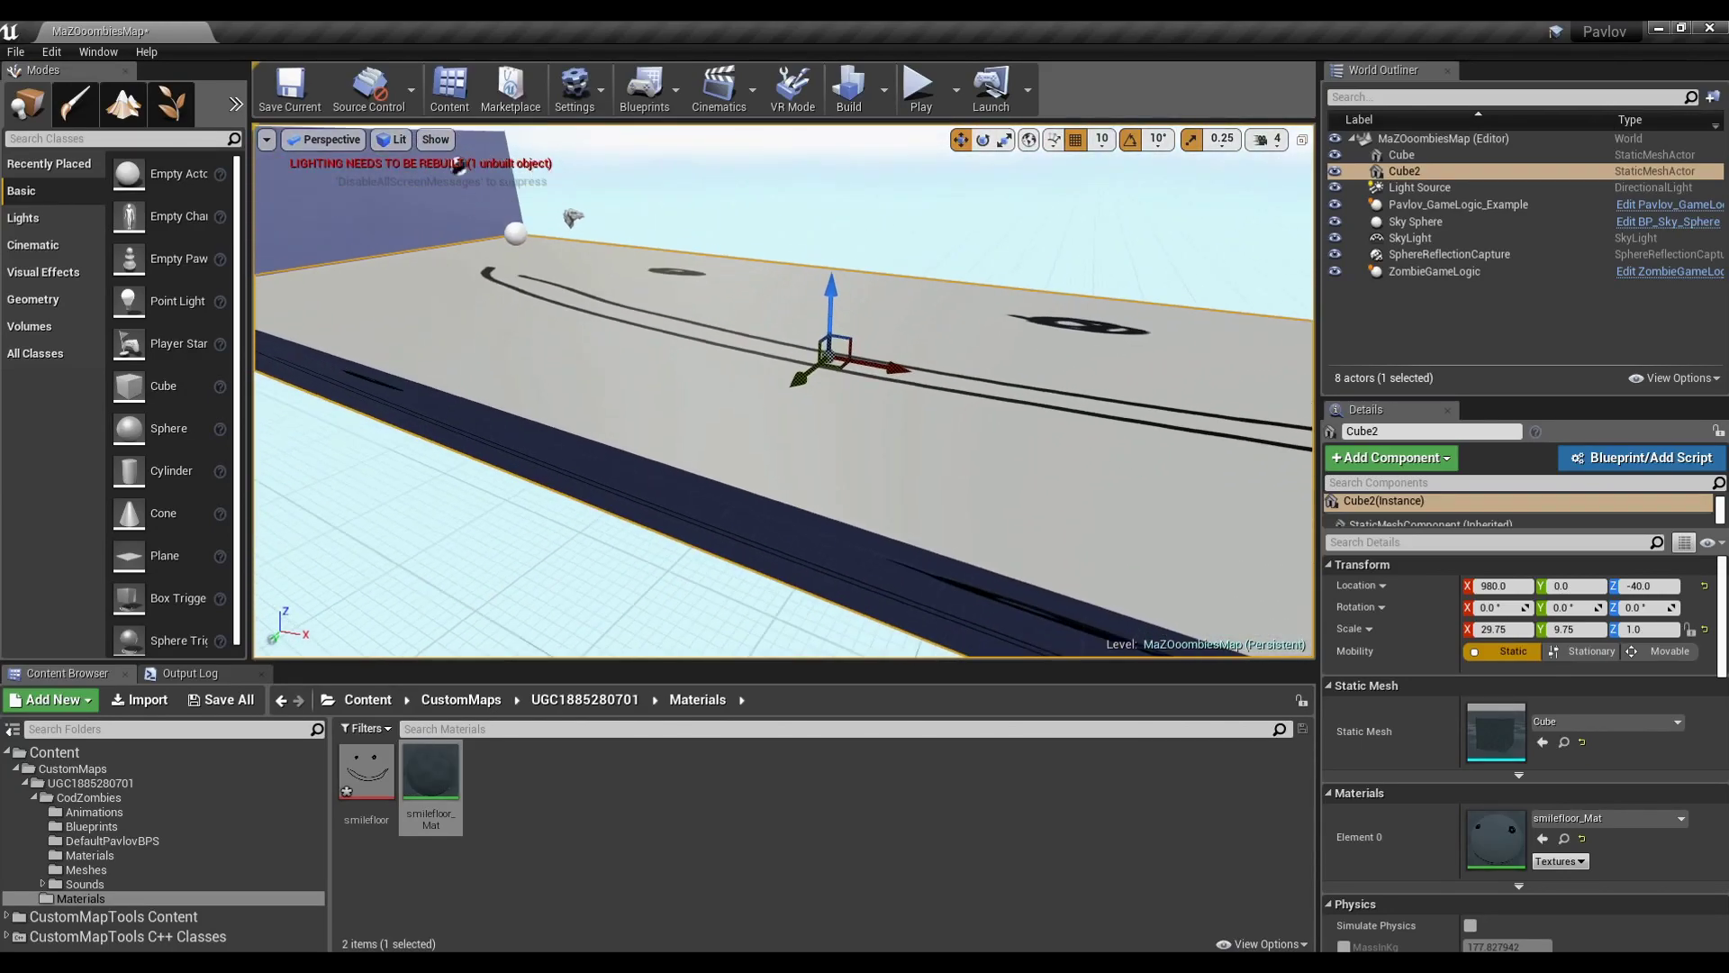
pyautogui.moveTo(784, 391); pyautogui.dragTo(739, 396, button='right')
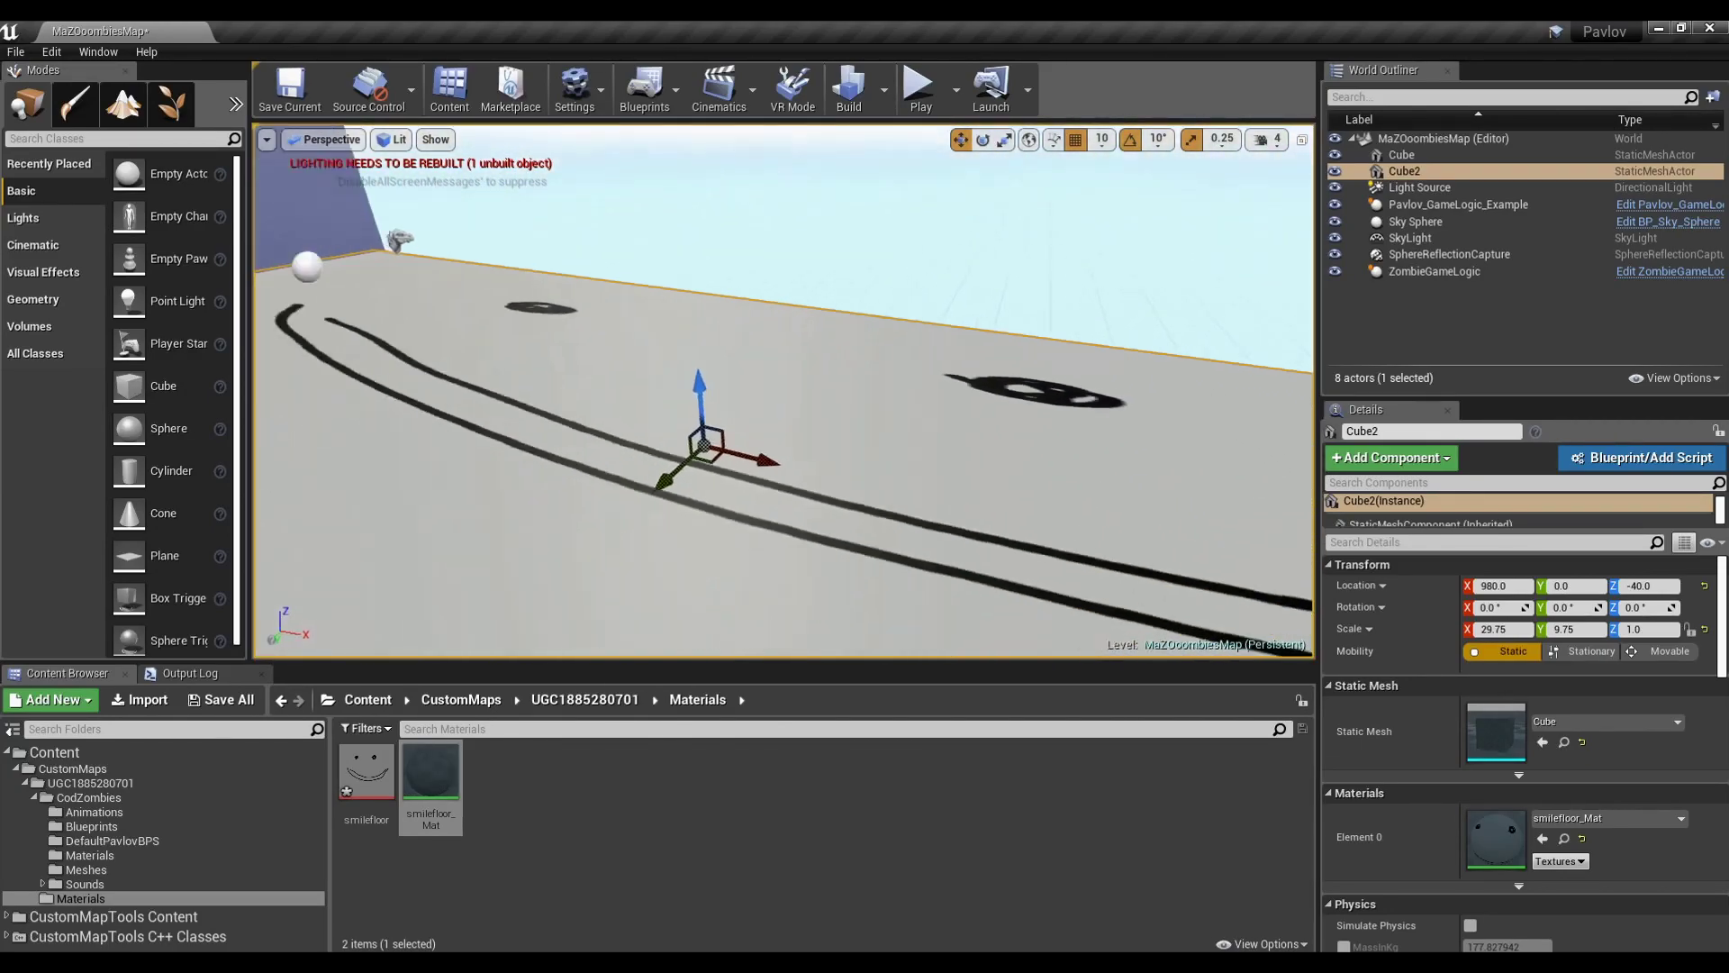
pyautogui.moveTo(468, 189); pyautogui.dragTo(554, 257, button='right')
pyautogui.click(498, 324)
pyautogui.click(768, 375)
pyautogui.moveTo(768, 375); pyautogui.dragTo(649, 378, button='right')
pyautogui.hotkey('ctrl', 'w')
pyautogui.moveTo(668, 390); pyautogui.dragTo(878, 365)
# Adjust the duplicated floor's scale and position so that it sits flush beside the original floor
pyautogui.moveTo(878, 365); pyautogui.dragTo(1009, 360, button='right')
pyautogui.press('r')
pyautogui.moveTo(809, 347)
pyautogui.mouseDown()
pyautogui.moveTo(618, 319)
pyautogui.moveTo(813, 319)
pyautogui.mouseUp()
pyautogui.press('w')
pyautogui.press('r')
pyautogui.press('w')
pyautogui.moveTo(813, 319); pyautogui.dragTo(684, 320, button='right')
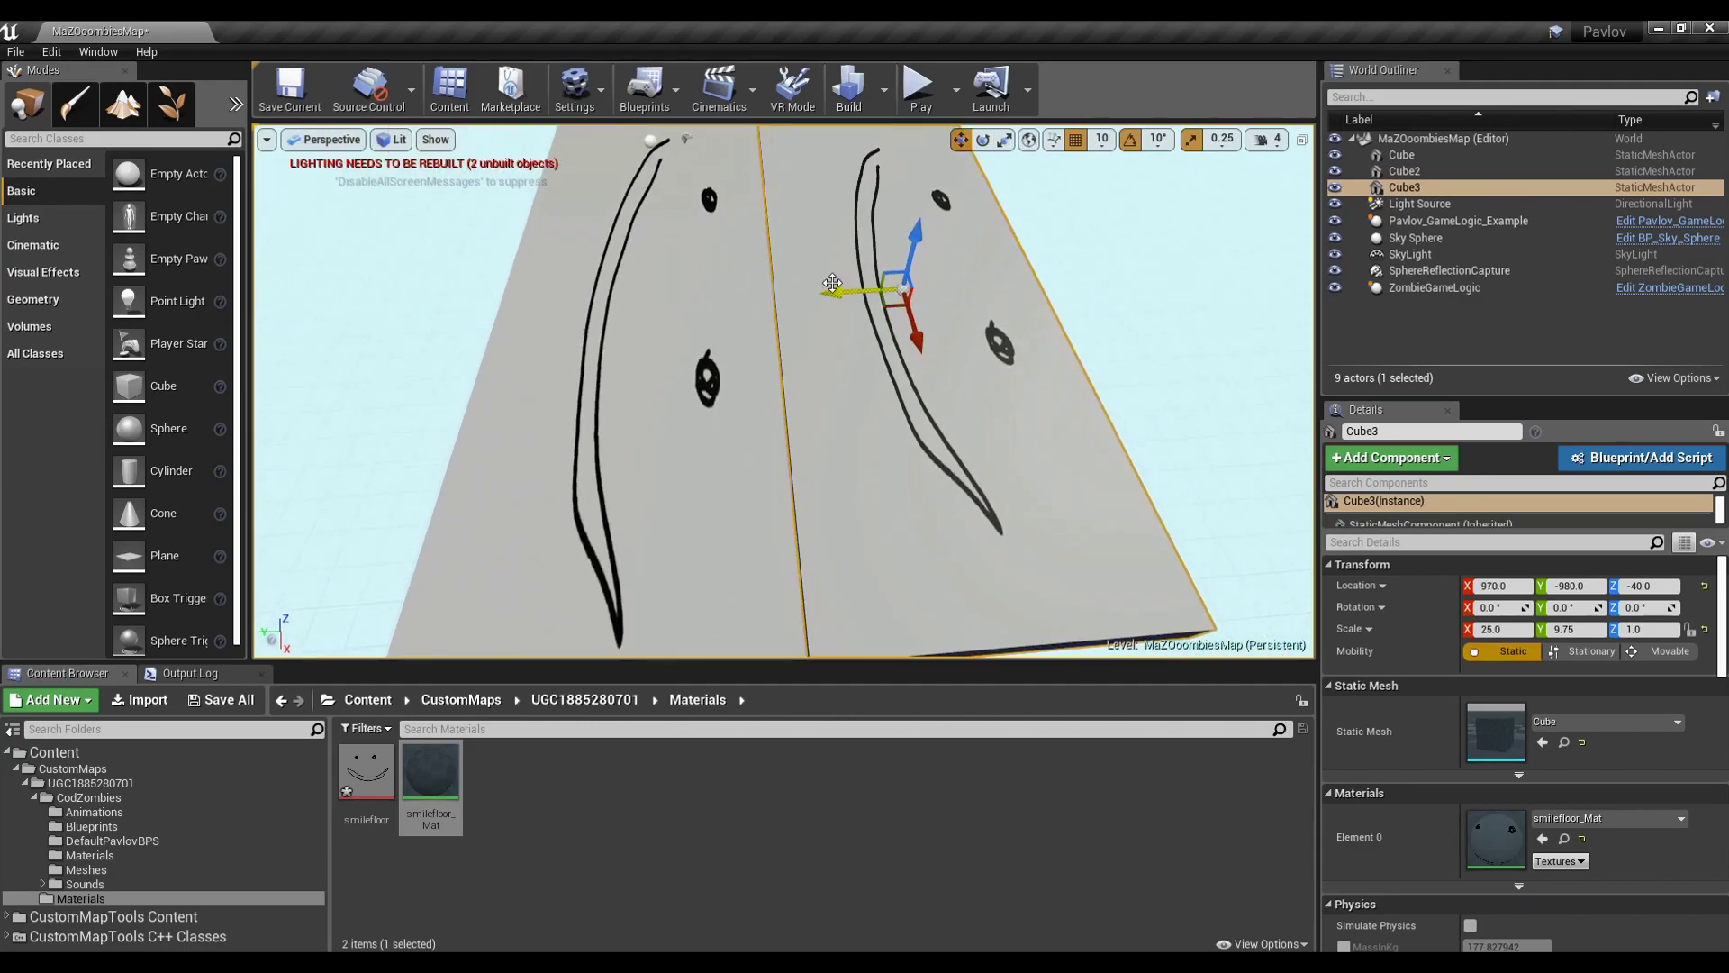
pyautogui.moveTo(829, 286); pyautogui.dragTo(811, 285)
pyautogui.moveTo(812, 285); pyautogui.dragTo(946, 315, button='right')
pyautogui.press('r')
pyautogui.moveTo(781, 340); pyautogui.dragTo(793, 341)
pyautogui.moveTo(793, 340); pyautogui.dragTo(847, 360, button='right')
# Duplicate the end wall, turn the copy along the floor's long outer edge and stretch it to span the full side
pyautogui.click(623, 347)
pyautogui.hotkey('ctrl', 'w')
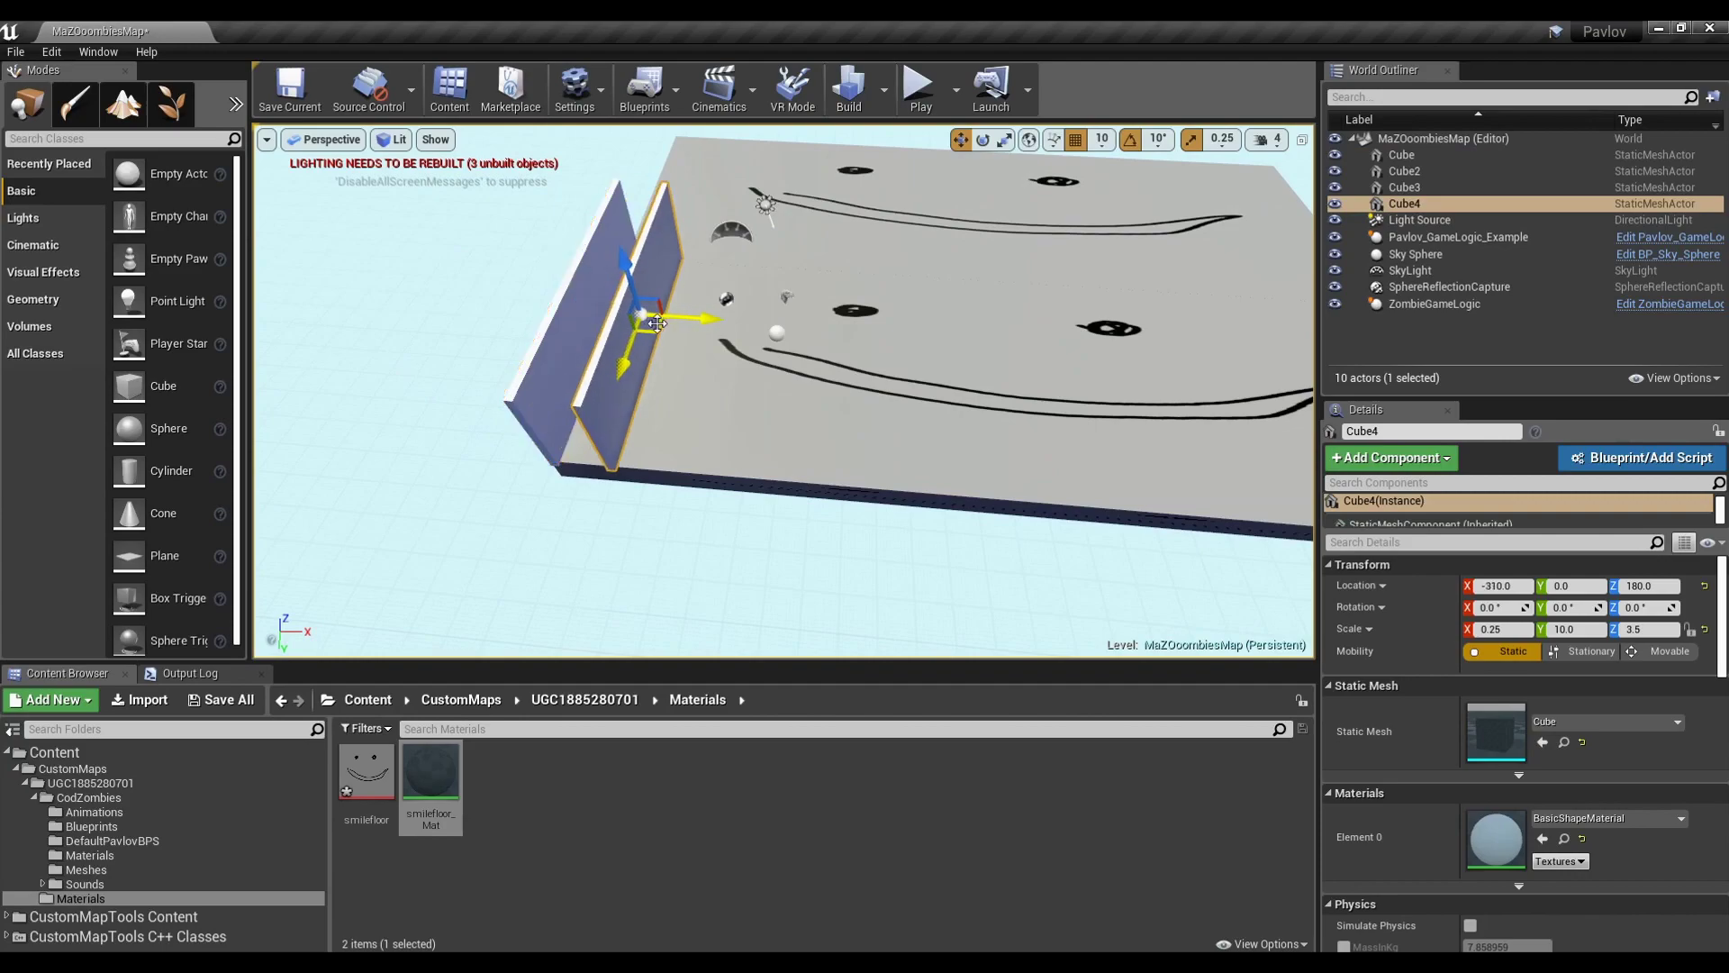
pyautogui.moveTo(701, 360); pyautogui.dragTo(753, 355)
pyautogui.press('w')
pyautogui.moveTo(644, 330); pyautogui.dragTo(1110, 489)
pyautogui.press('r')
pyautogui.moveTo(1109, 488); pyautogui.dragTo(630, 342, button='right')
pyautogui.press('r')
pyautogui.moveTo(739, 316); pyautogui.dragTo(728, 315)
pyautogui.moveTo(727, 315); pyautogui.dragTo(540, 324, button='right')
# Duplicate the original end wall and move the copy to the opposite end of the floor at X 2450
pyautogui.click(1126, 312)
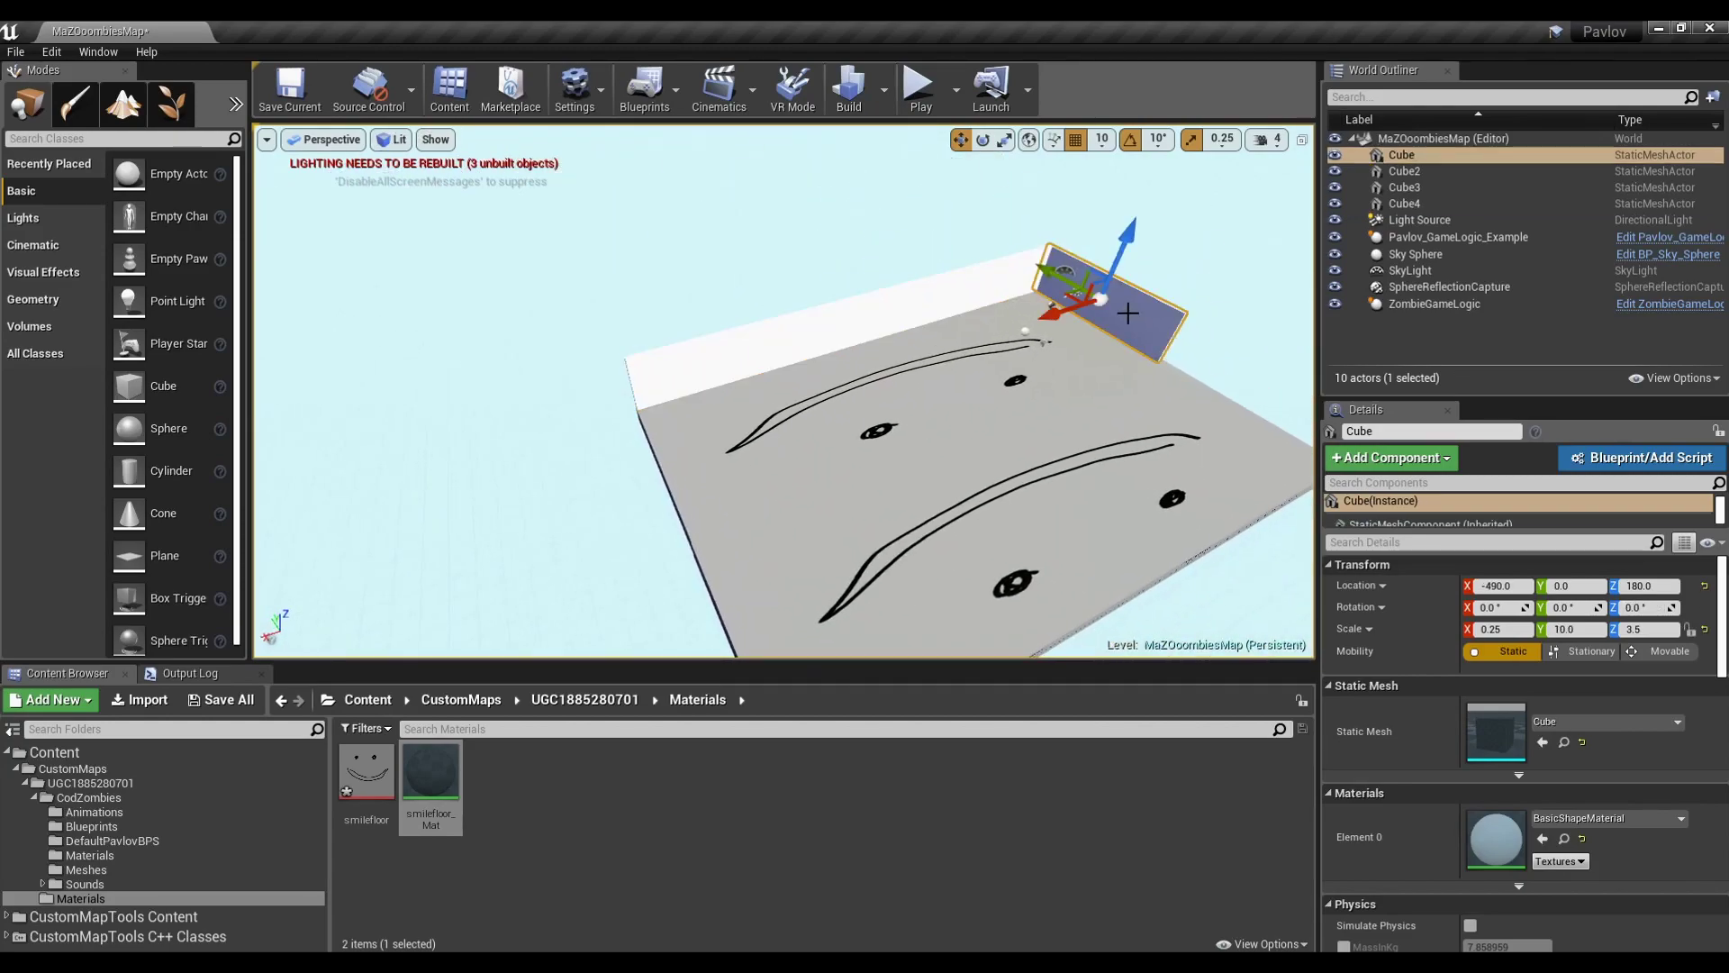
pyautogui.keyDown('alt'); pyautogui.moveTo(1054, 316); pyautogui.dragTo(544, 393); pyautogui.keyUp('alt')
pyautogui.moveTo(544, 394); pyautogui.dragTo(576, 397, button='right')
pyautogui.keyDown('alt'); pyautogui.moveTo(576, 396); pyautogui.dragTo(876, 378); pyautogui.keyUp('alt')
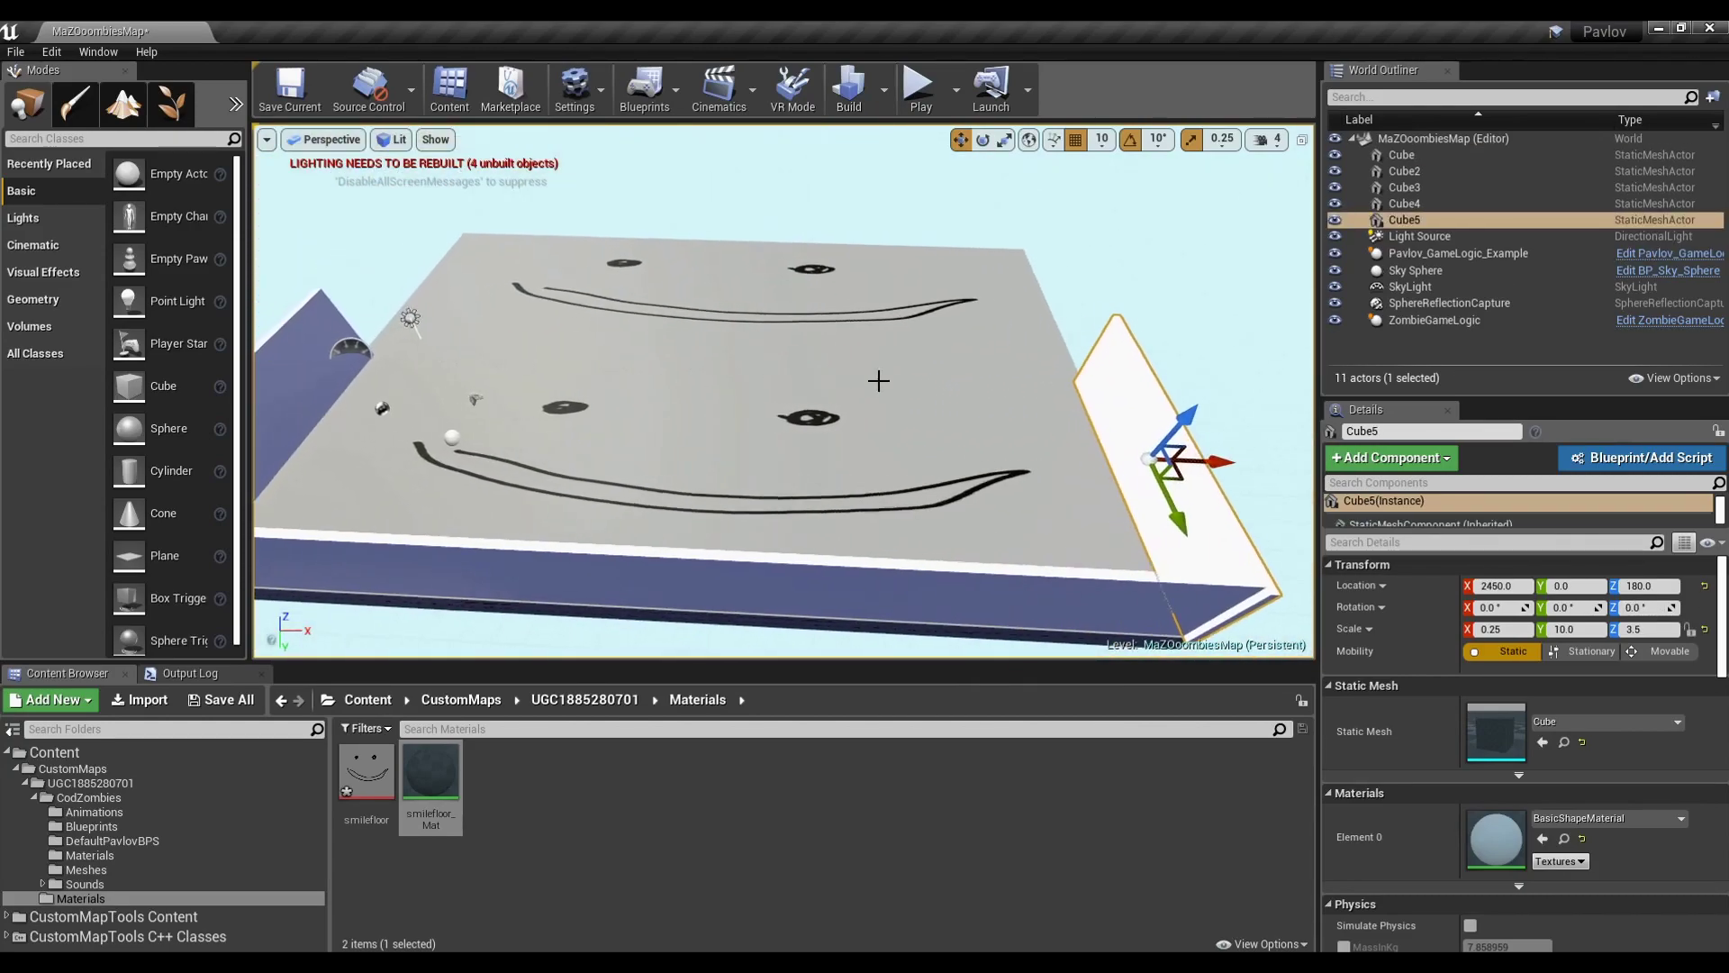
# Duplicate the far end wall, rotate the copy 90° about Z, shorten its Y scale to 5.25 and place it at X 2190, Y -490
pyautogui.keyDown('alt'); pyautogui.moveTo(1210, 457); pyautogui.dragTo(918, 531); pyautogui.keyUp('alt')
pyautogui.press('e')
pyautogui.moveTo(918, 531); pyautogui.dragTo(702, 397, button='right')
pyautogui.press('w')
pyautogui.moveTo(702, 396); pyautogui.dragTo(872, 408)
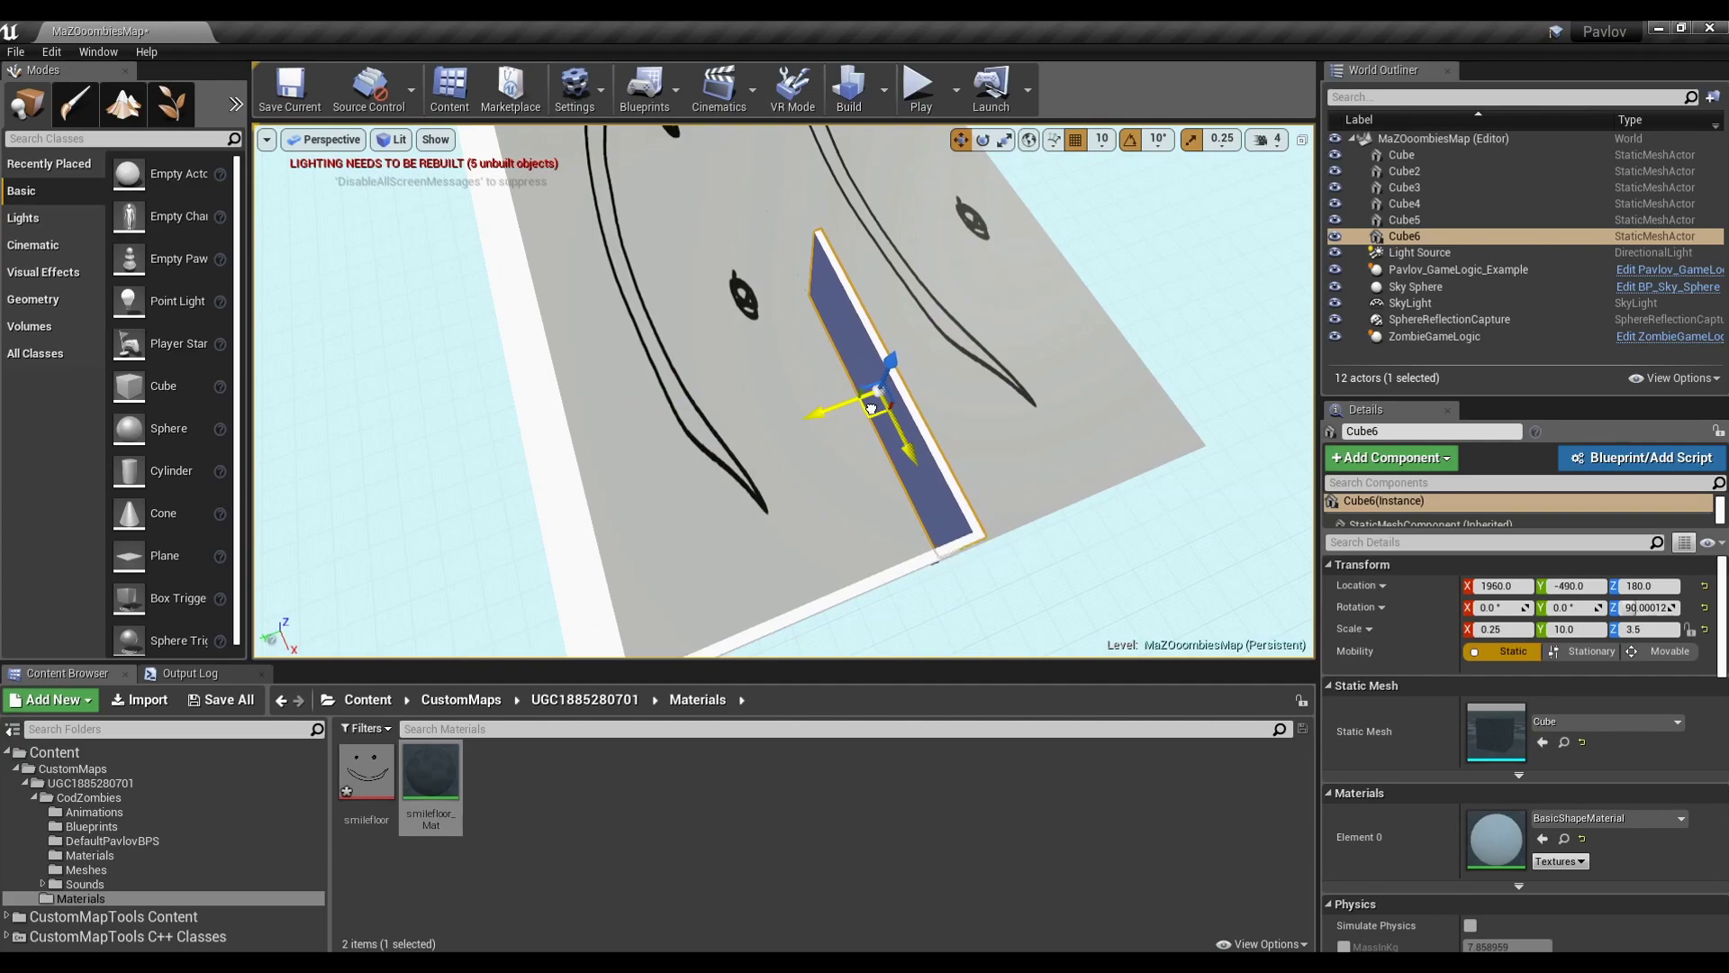
pyautogui.moveTo(873, 407); pyautogui.dragTo(878, 328, button='right')
pyautogui.press('r')
pyautogui.moveTo(879, 328); pyautogui.dragTo(849, 332)
pyautogui.press('w')
pyautogui.moveTo(973, 333); pyautogui.dragTo(1049, 335)
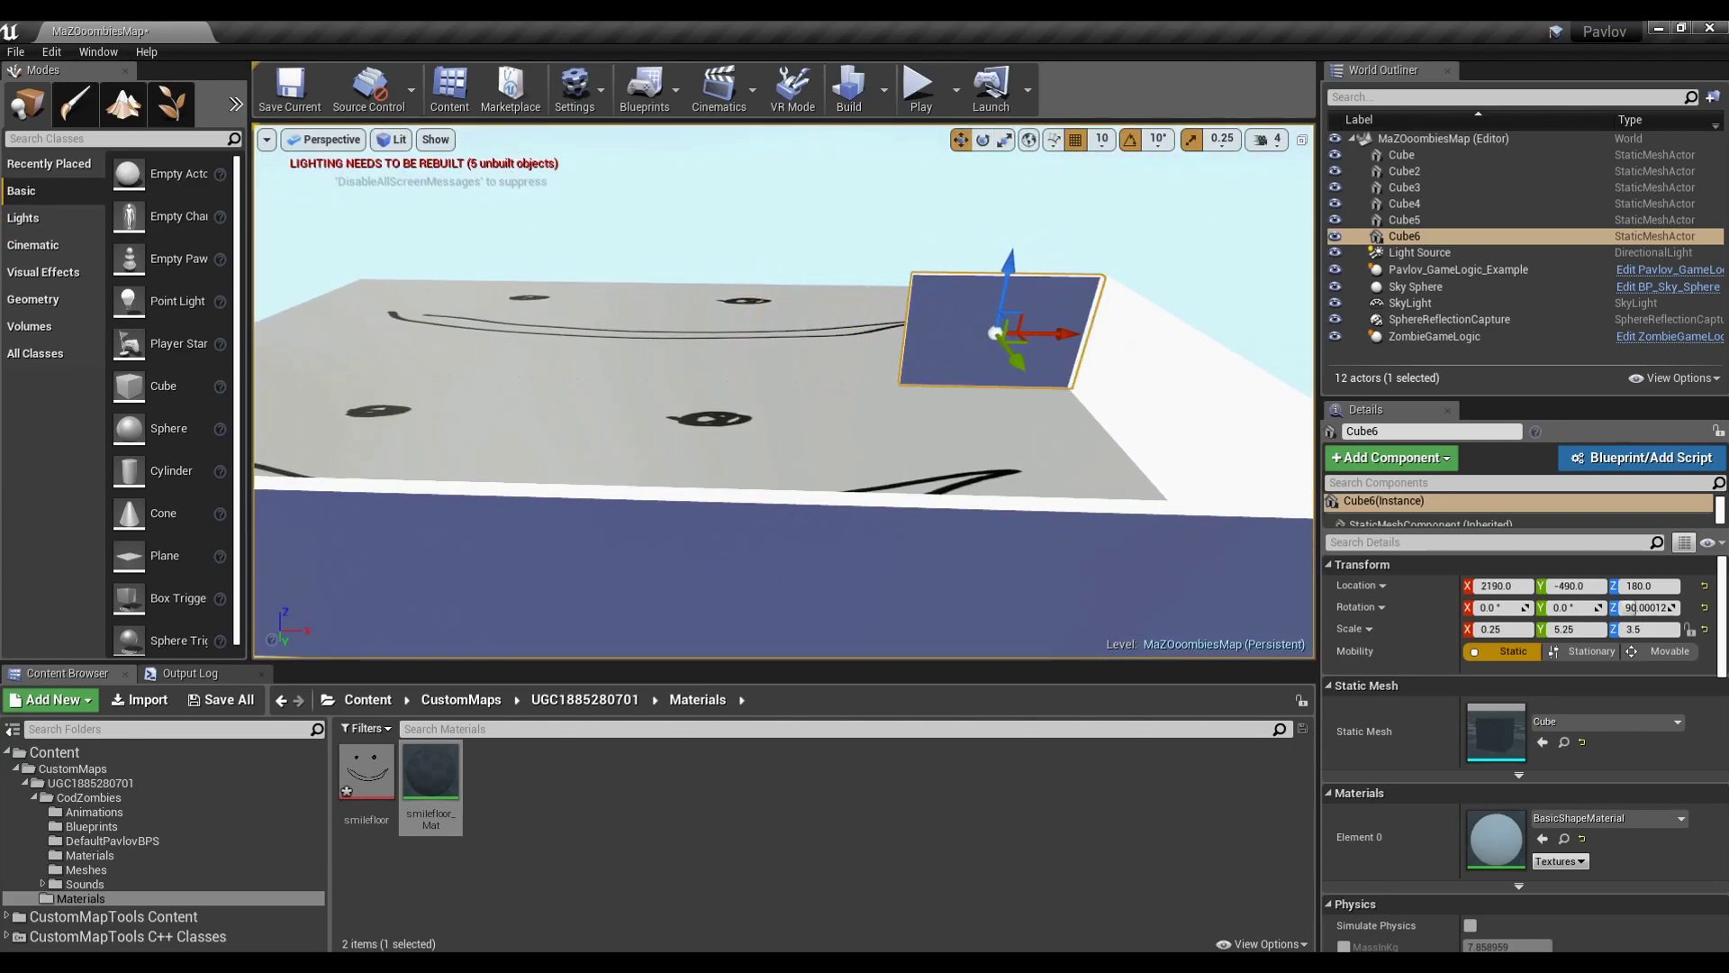
# Make two more copies of the short wall segment along the seam between the two floors, leaving gaps between them
pyautogui.moveTo(1050, 335); pyautogui.dragTo(1072, 365, button='right')
pyautogui.keyDown('alt'); pyautogui.moveTo(1103, 367); pyautogui.dragTo(786, 366); pyautogui.keyUp('alt')
pyautogui.moveTo(785, 365); pyautogui.dragTo(684, 360, button='right')
pyautogui.keyDown('alt'); pyautogui.moveTo(1234, 382); pyautogui.dragTo(1251, 382); pyautogui.keyUp('alt')
pyautogui.moveTo(1251, 382); pyautogui.dragTo(1279, 405, button='right')
pyautogui.moveTo(1193, 390); pyautogui.dragTo(490, 390)
pyautogui.moveTo(491, 390); pyautogui.dragTo(486, 433, button='right')
# Duplicate the full-width end wall into two room dividers, one at about X 250 and one at about X 1240
pyautogui.click(483, 374)
pyautogui.keyDown('alt'); pyautogui.moveTo(540, 386); pyautogui.dragTo(553, 380); pyautogui.keyUp('alt')
pyautogui.moveTo(553, 380); pyautogui.dragTo(685, 396, button='right')
pyautogui.moveTo(691, 488); pyautogui.dragTo(764, 332)
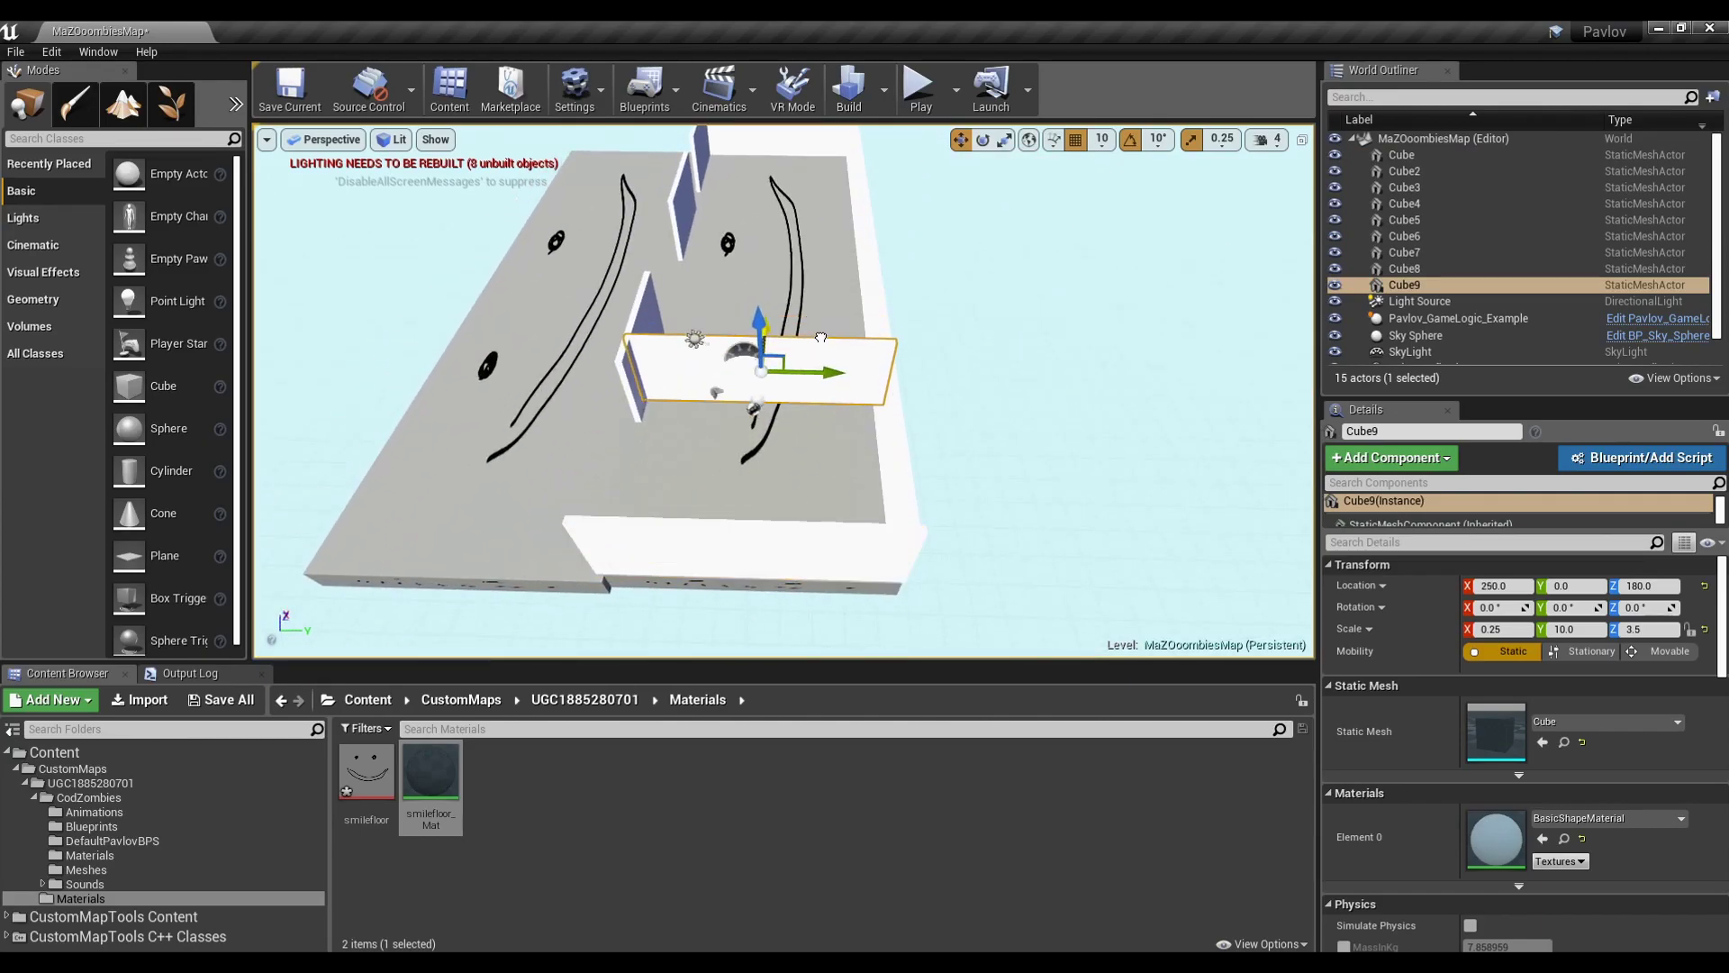
pyautogui.moveTo(763, 332); pyautogui.dragTo(612, 360, button='right')
pyautogui.moveTo(847, 438); pyautogui.dragTo(862, 440)
pyautogui.moveTo(861, 441); pyautogui.dragTo(791, 440, button='right')
pyautogui.keyDown('alt'); pyautogui.moveTo(685, 410); pyautogui.dragTo(885, 391); pyautogui.keyUp('alt')
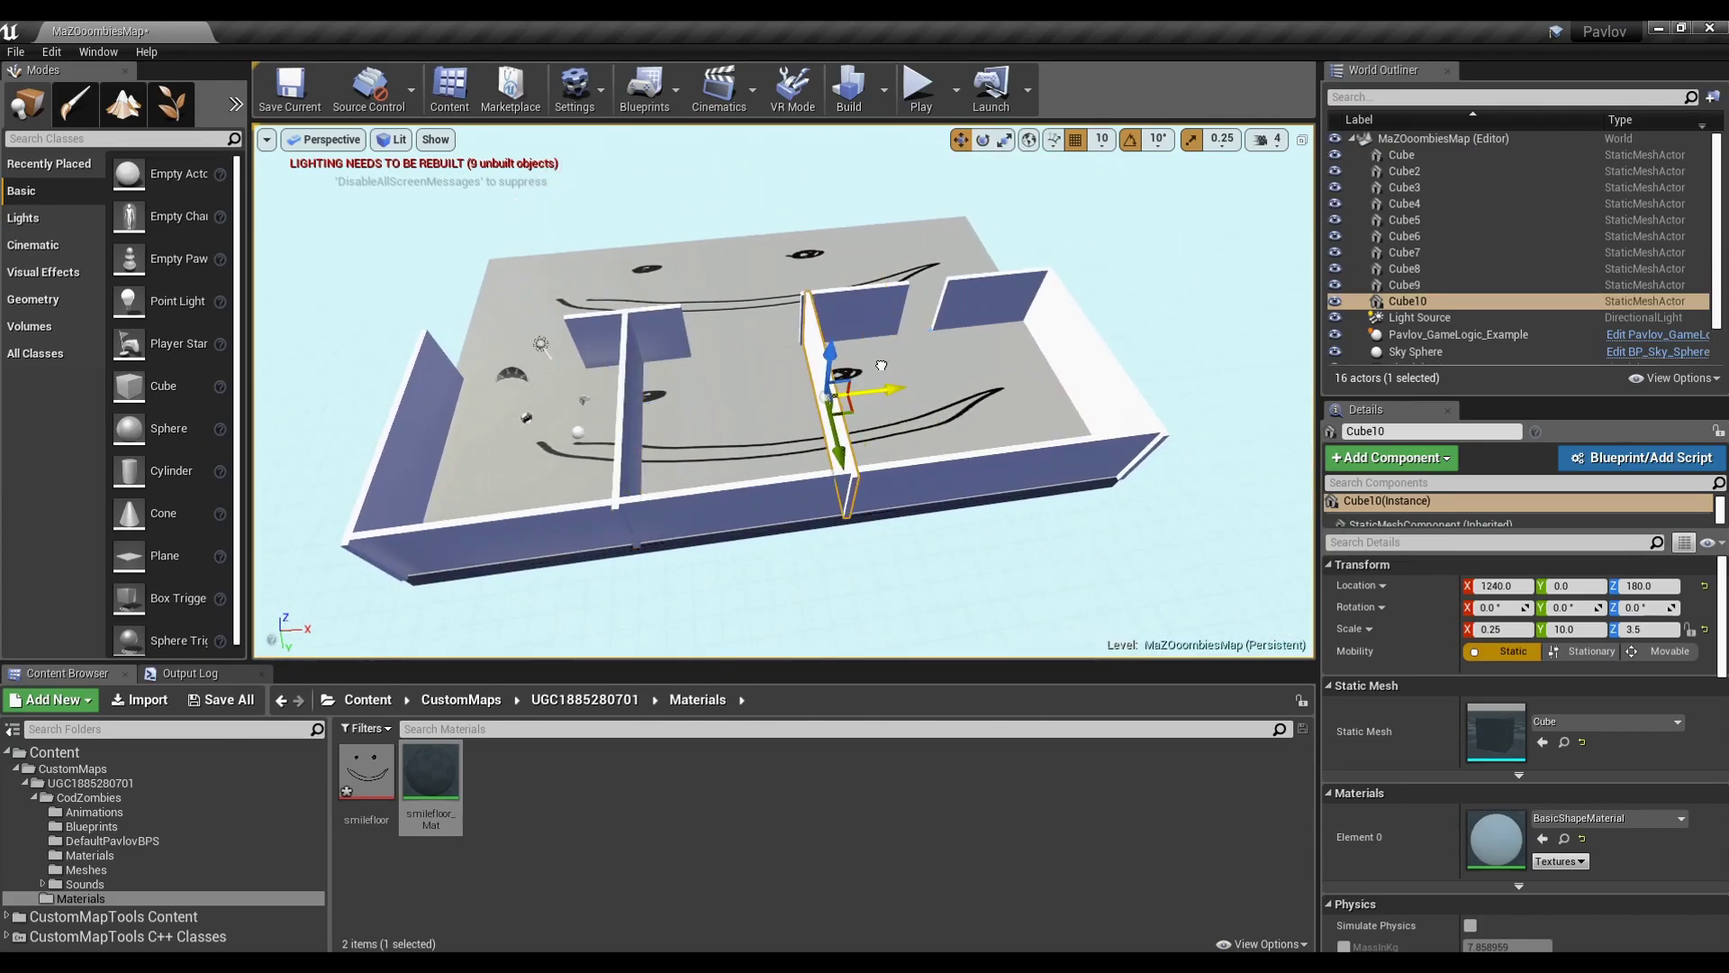
pyautogui.moveTo(886, 390); pyautogui.dragTo(896, 361, button='right')
# Delete the short seam wall nearest the far end and extend the neighbouring segment to Y scale 15.25 at X 1680
pyautogui.click(846, 414)
pyautogui.moveTo(870, 414); pyautogui.dragTo(841, 413)
pyautogui.click(949, 413)
pyautogui.press('Delete')
pyautogui.click(820, 416)
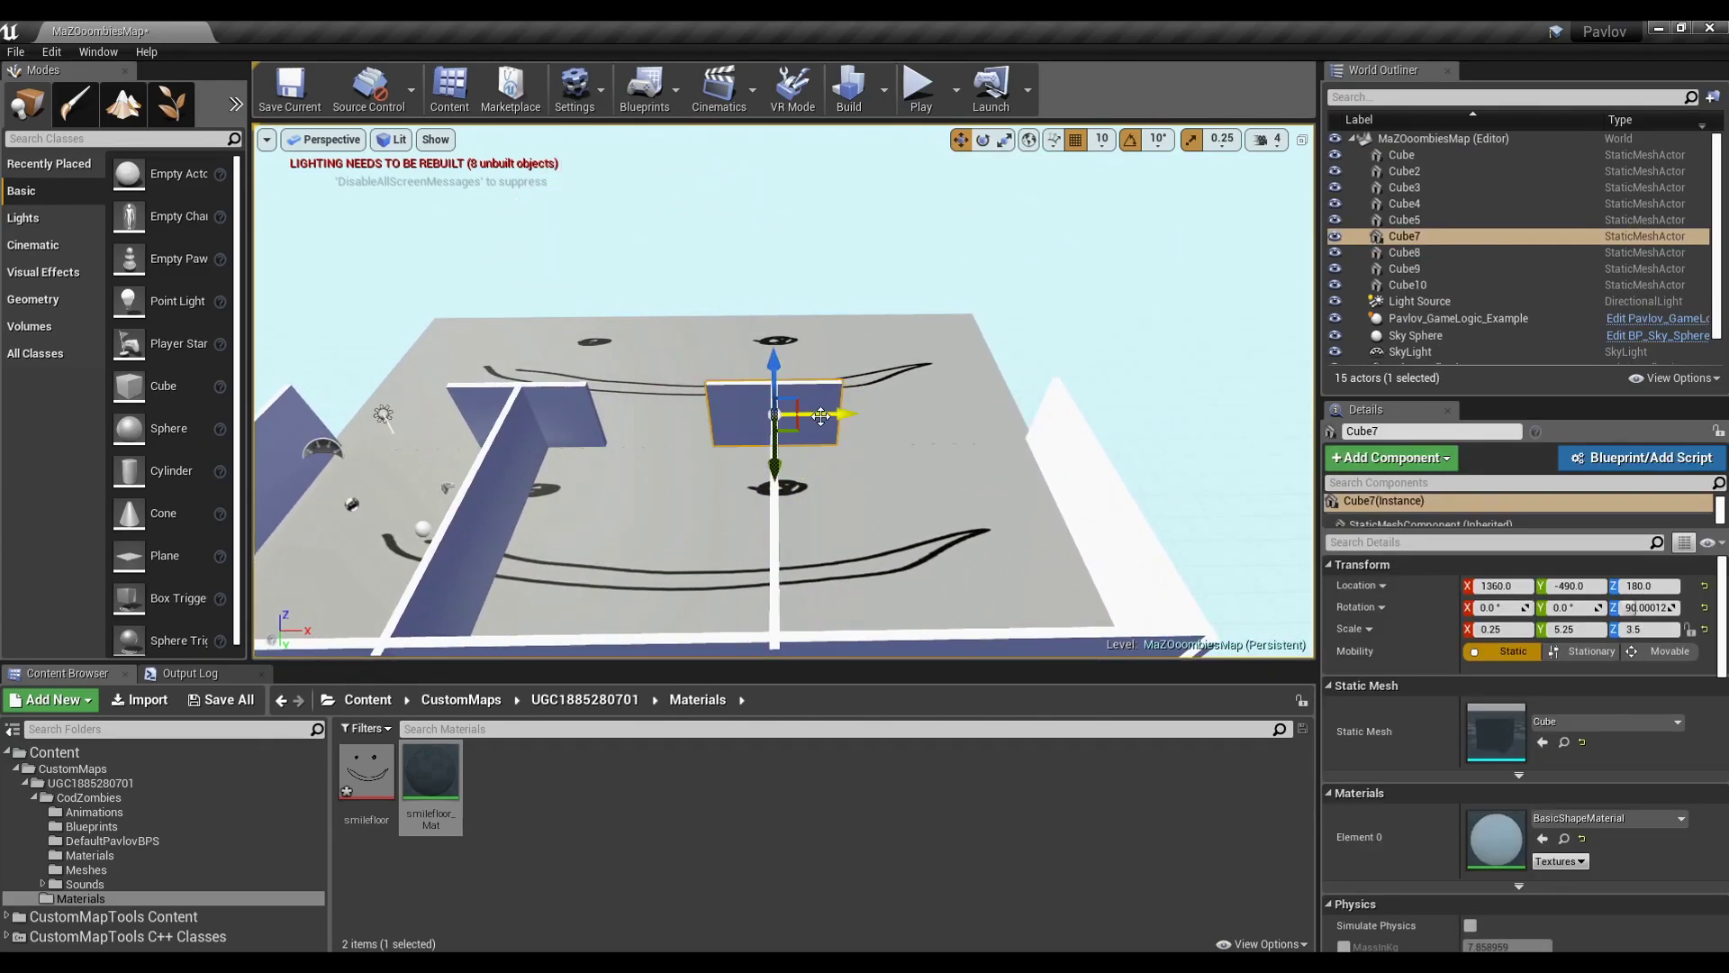
pyautogui.moveTo(705, 414); pyautogui.dragTo(643, 414)
pyautogui.press('w')
pyautogui.moveTo(643, 414)
pyautogui.mouseDown(button='right')
pyautogui.moveTo(733, 414)
pyautogui.moveTo(652, 414)
pyautogui.mouseUp(button='right')
pyautogui.moveTo(813, 415); pyautogui.dragTo(896, 415)
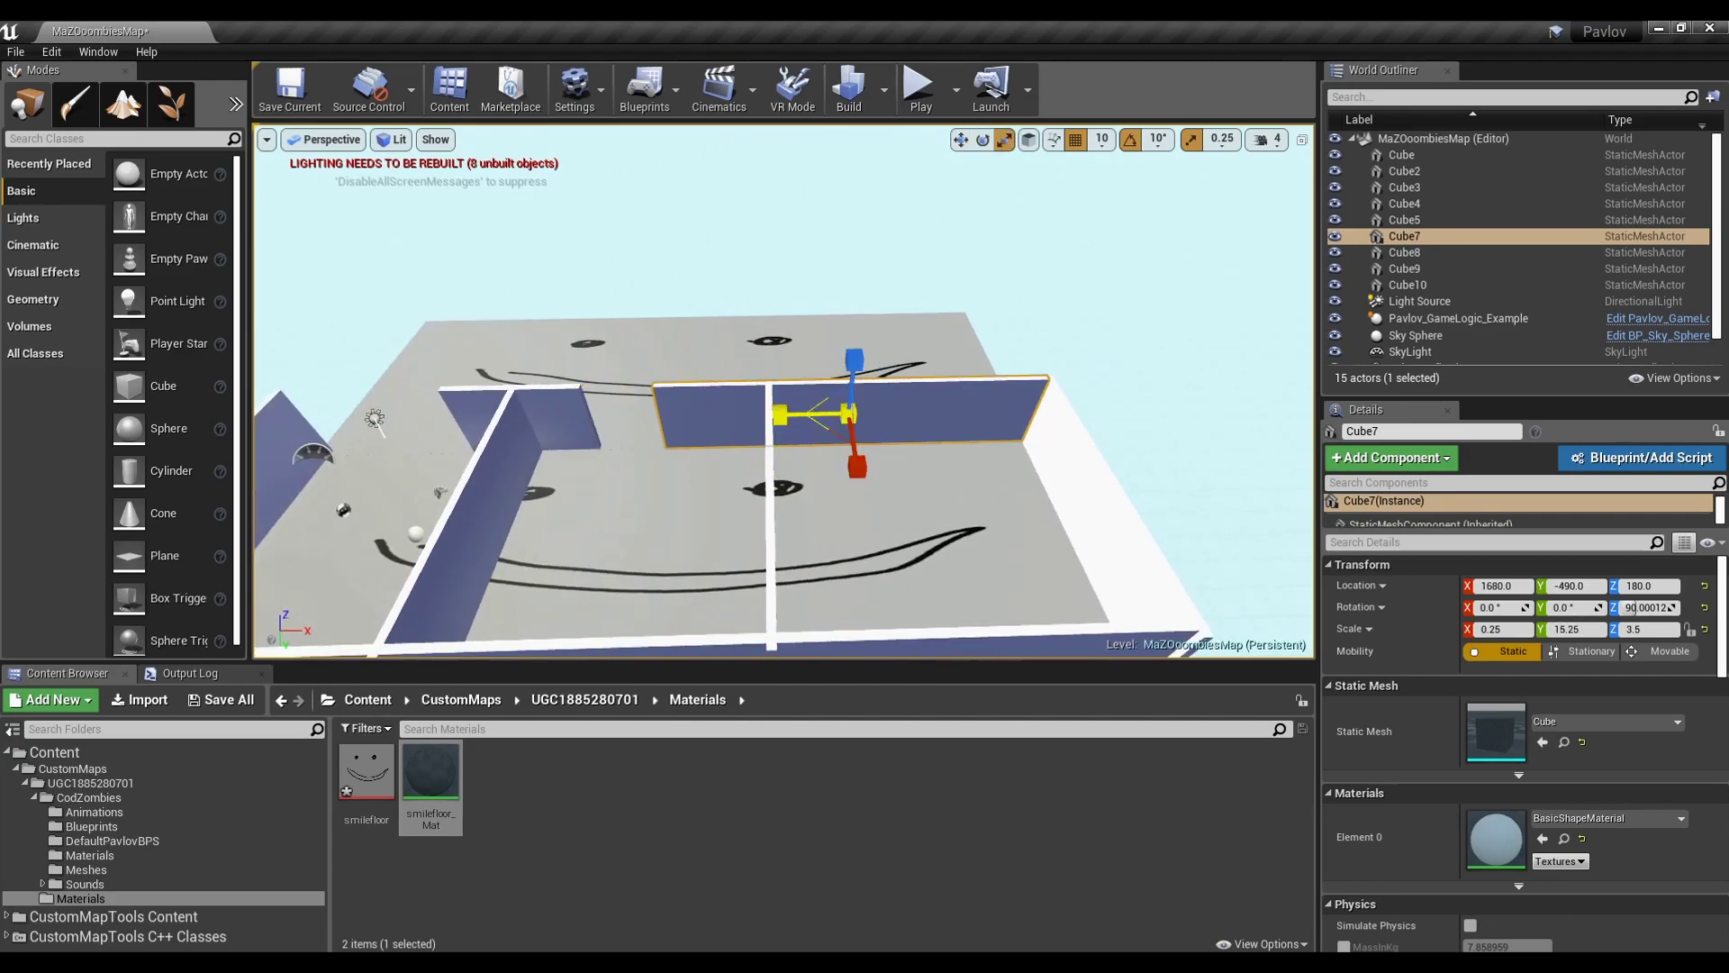
# Adjust the lengths and positions of the inner wall segments to leave doorway openings along the seam
pyautogui.moveTo(900, 414); pyautogui.dragTo(1171, 414, button='right')
pyautogui.click(924, 406)
pyautogui.moveTo(933, 401); pyautogui.dragTo(800, 397)
pyautogui.moveTo(786, 398); pyautogui.dragTo(901, 398, button='right')
pyautogui.click(1009, 360)
pyautogui.press('r')
pyautogui.moveTo(1073, 357); pyautogui.dragTo(982, 357)
pyautogui.press('w')
pyautogui.moveTo(1085, 358); pyautogui.dragTo(955, 365)
pyautogui.moveTo(984, 367); pyautogui.dragTo(621, 432, button='right')
pyautogui.click(984, 366)
# Shorten the end wall at X -490 to Y scale 4.0 and duplicate it to Y 290, leaving an opening between both pieces
pyautogui.moveTo(790, 407); pyautogui.dragTo(505, 396, button='right')
pyautogui.click(873, 430)
pyautogui.click(919, 333)
pyautogui.moveTo(918, 334); pyautogui.dragTo(883, 343, button='right')
pyautogui.click(911, 434)
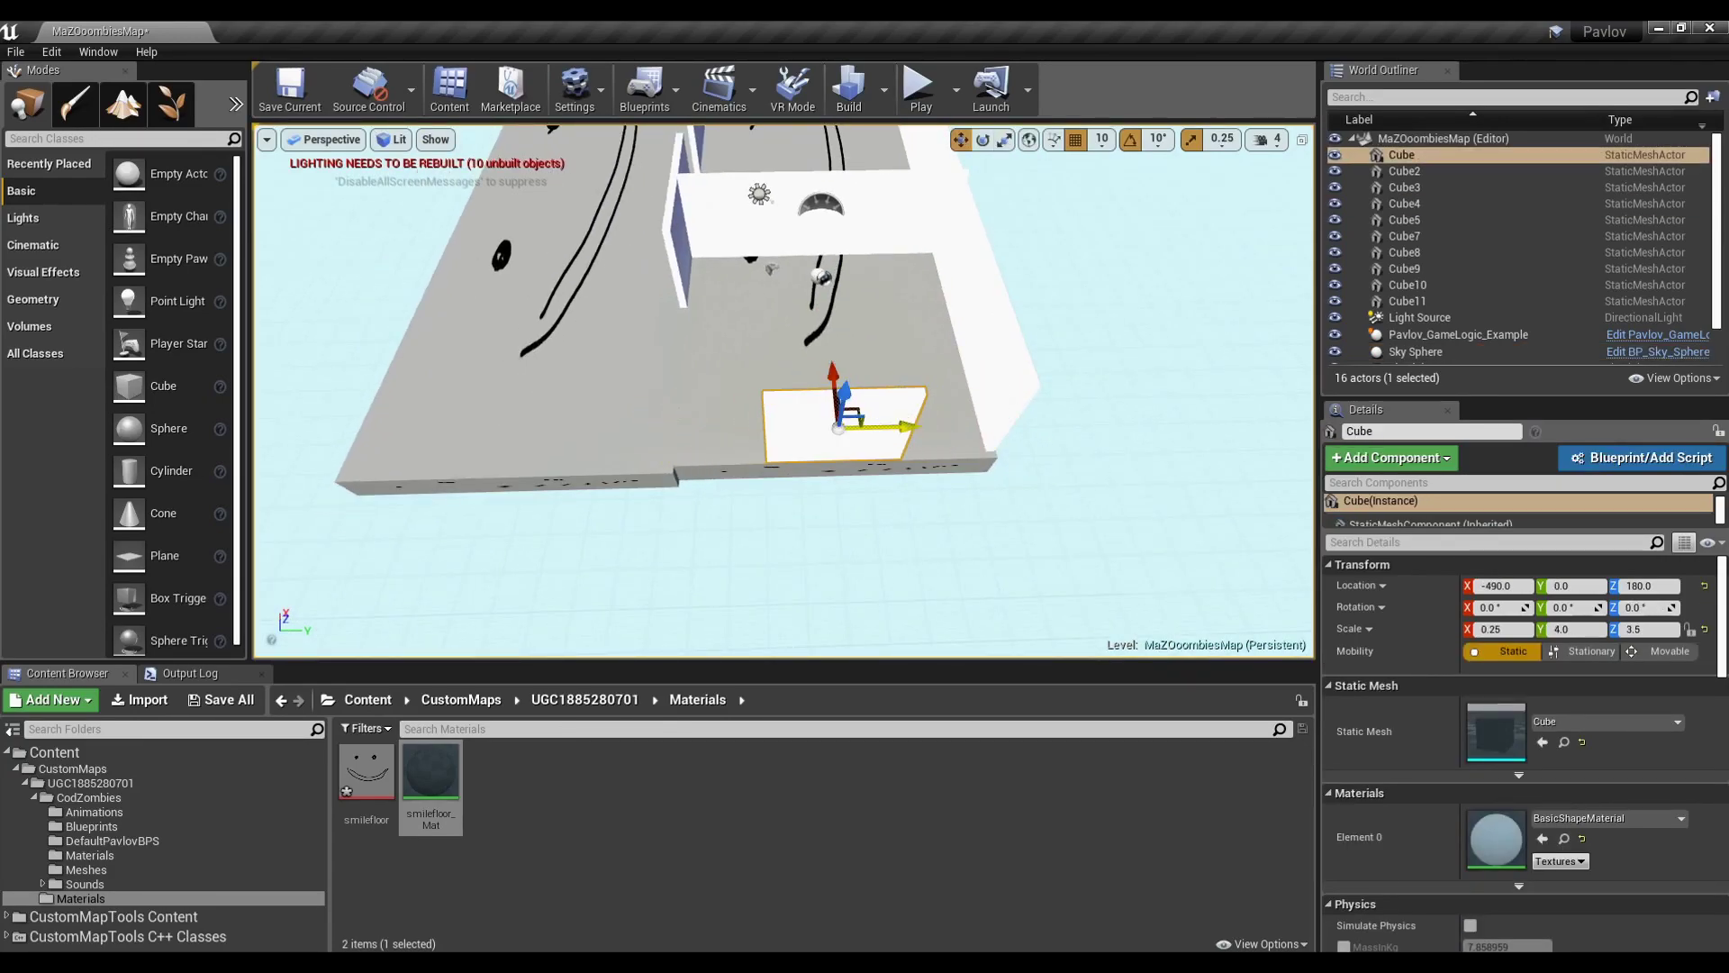
pyautogui.moveTo(908, 427); pyautogui.dragTo(878, 428)
pyautogui.moveTo(878, 428); pyautogui.dragTo(811, 487, button='right')
pyautogui.hotkey('ctrl', 'w')
pyautogui.moveTo(681, 527); pyautogui.dragTo(1019, 542)
pyautogui.moveTo(1019, 542); pyautogui.dragTo(513, 547, button='right')
# Place a Barricade from the CodZombies Blueprints folder near the end wall opening and rotate it 180° about Z
pyautogui.click(88, 797)
pyautogui.doubleClick(441, 785)
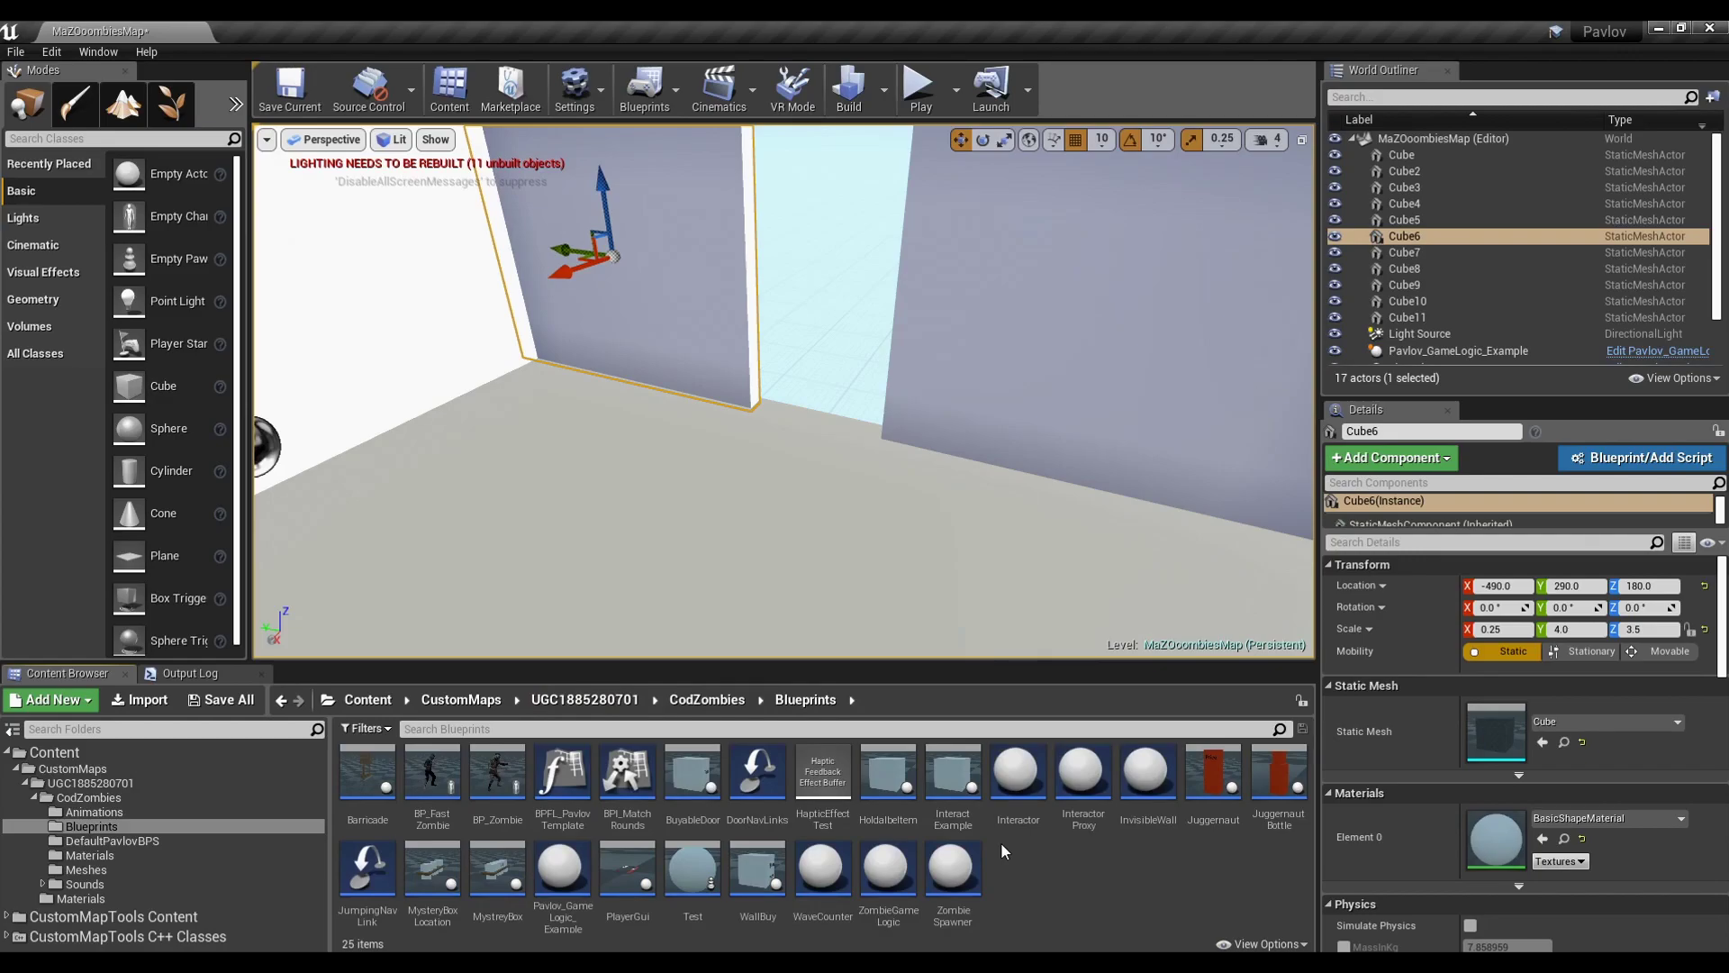
pyautogui.moveTo(368, 784); pyautogui.dragTo(834, 547)
pyautogui.moveTo(833, 547)
pyautogui.mouseDown(button='right')
pyautogui.moveTo(991, 505)
pyautogui.moveTo(901, 586)
pyautogui.moveTo(833, 547)
pyautogui.mouseUp(button='right')
pyautogui.press('e')
pyautogui.moveTo(832, 546); pyautogui.dragTo(703, 549)
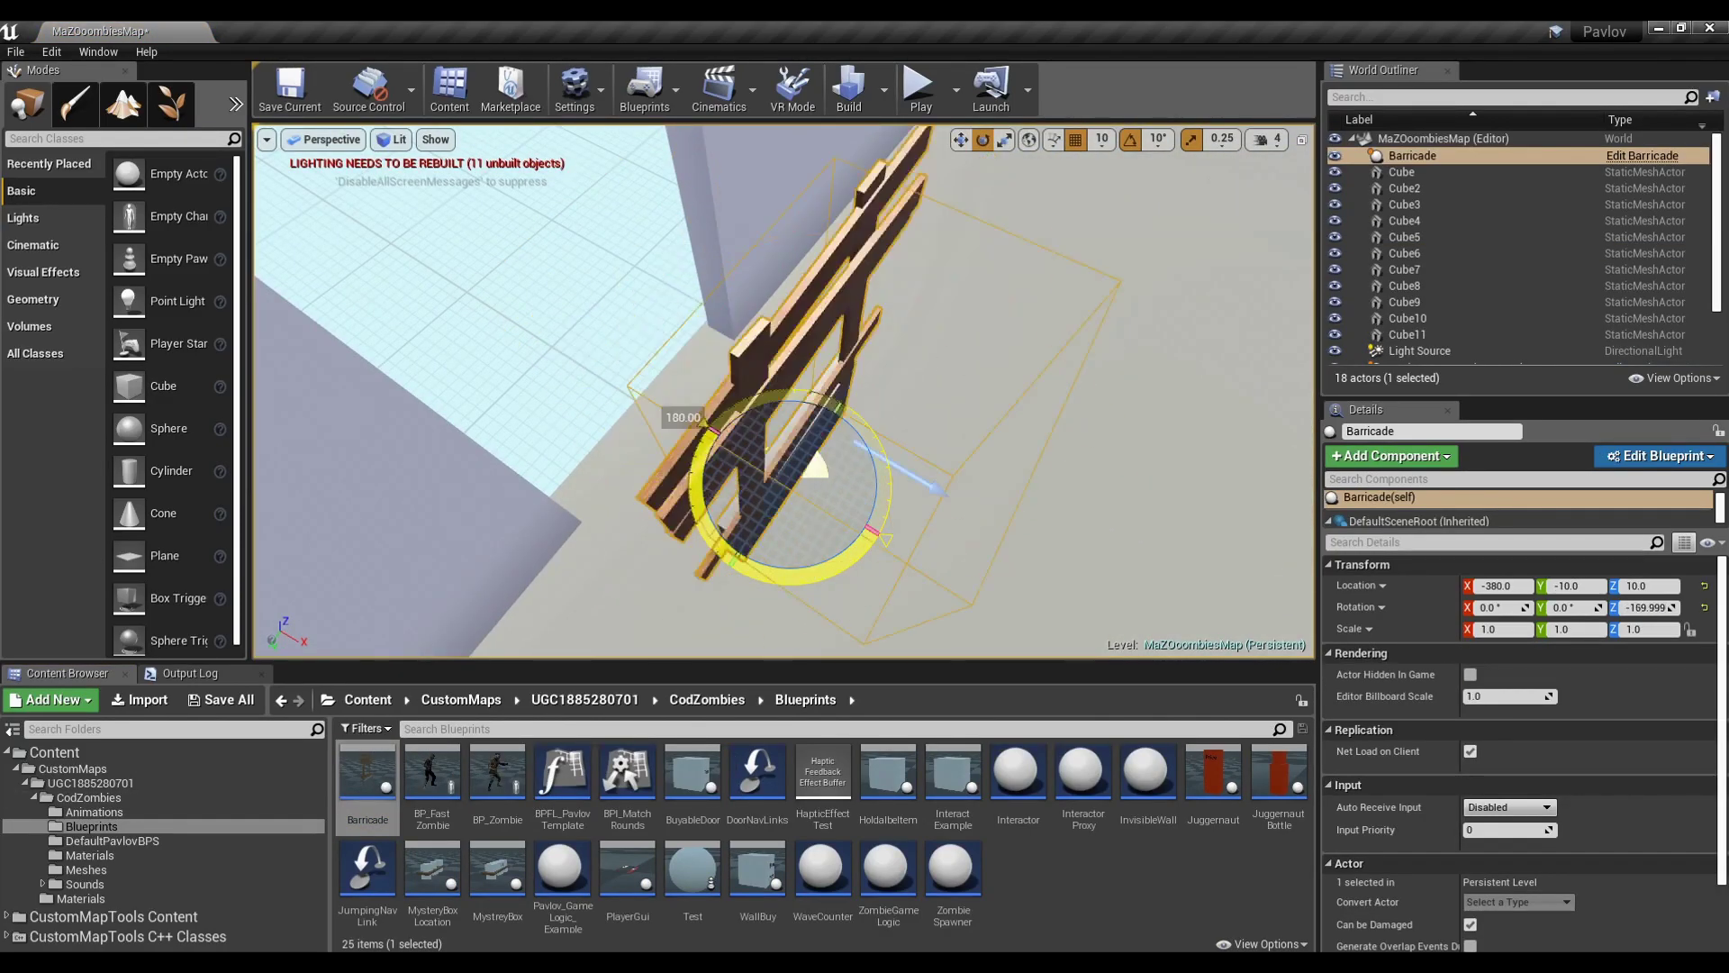
# Position the barricade inside the end wall opening at X -510
pyautogui.moveTo(855, 512); pyautogui.dragTo(739, 442)
pyautogui.moveTo(738, 442); pyautogui.dragTo(558, 397, button='right')
pyautogui.moveTo(668, 478); pyautogui.dragTo(668, 414, button='right')
pyautogui.click(354, 447)
pyautogui.press('r')
pyautogui.click(834, 473)
pyautogui.click(693, 532)
pyautogui.press('w')
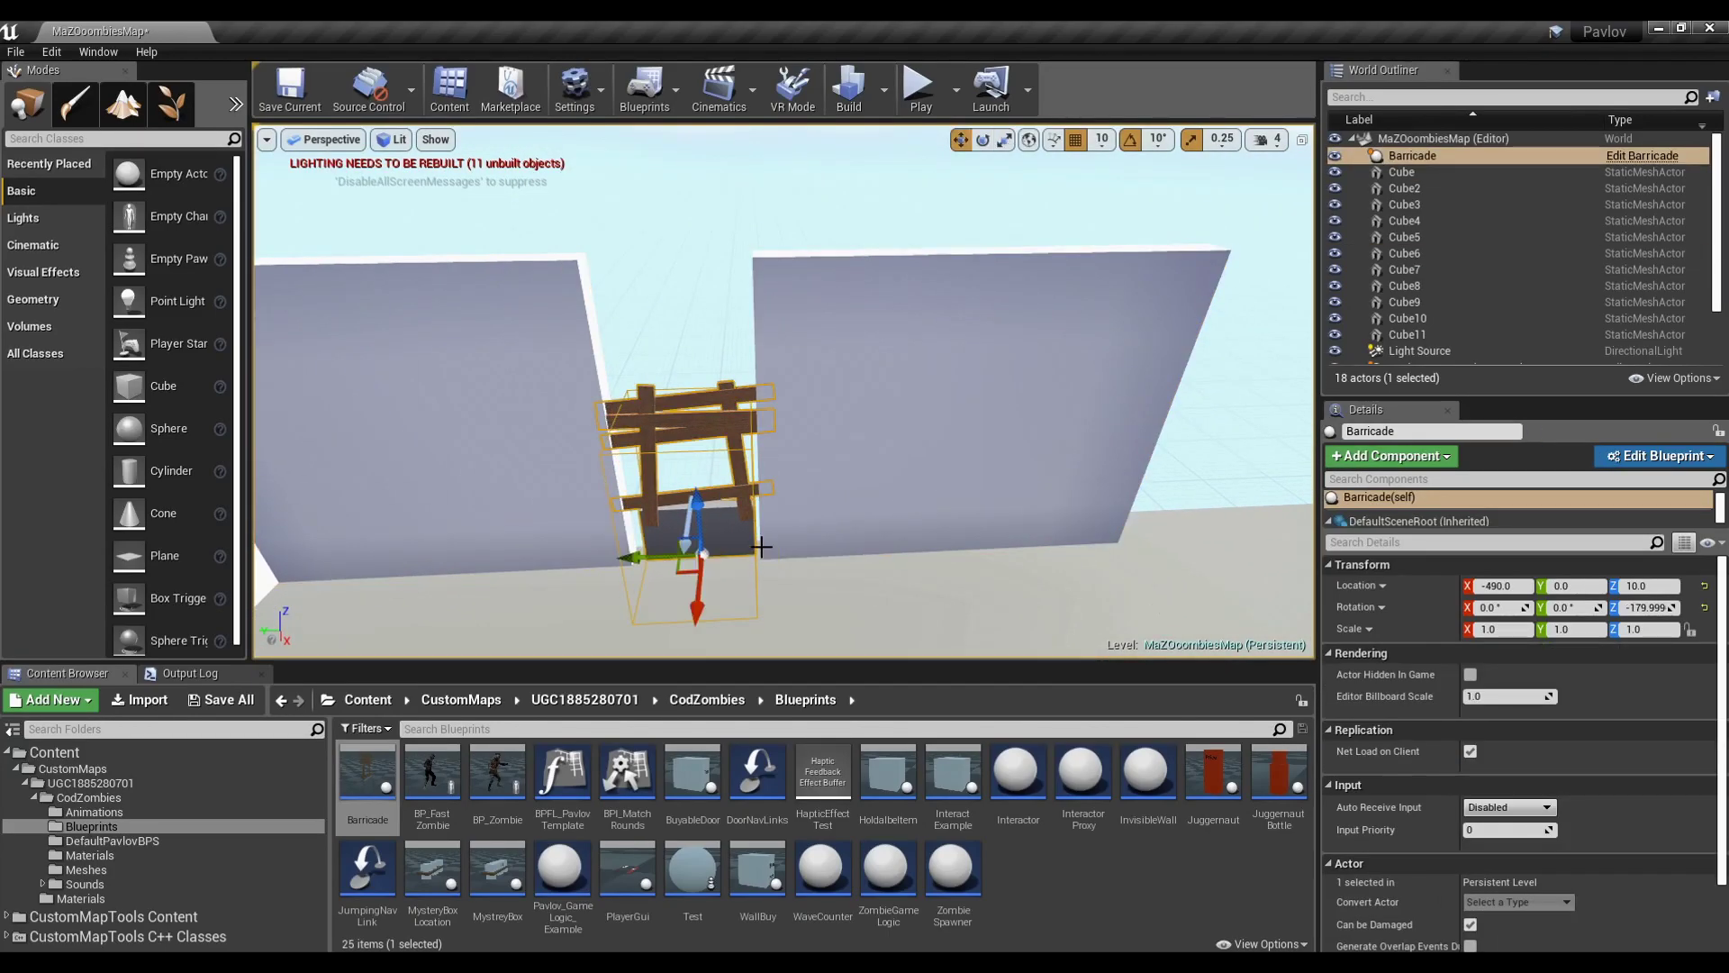
pyautogui.moveTo(685, 549); pyautogui.dragTo(757, 571, button='right')
pyautogui.rightClick(770, 560)
pyautogui.moveTo(784, 550); pyautogui.dragTo(759, 542)
pyautogui.click(721, 514)
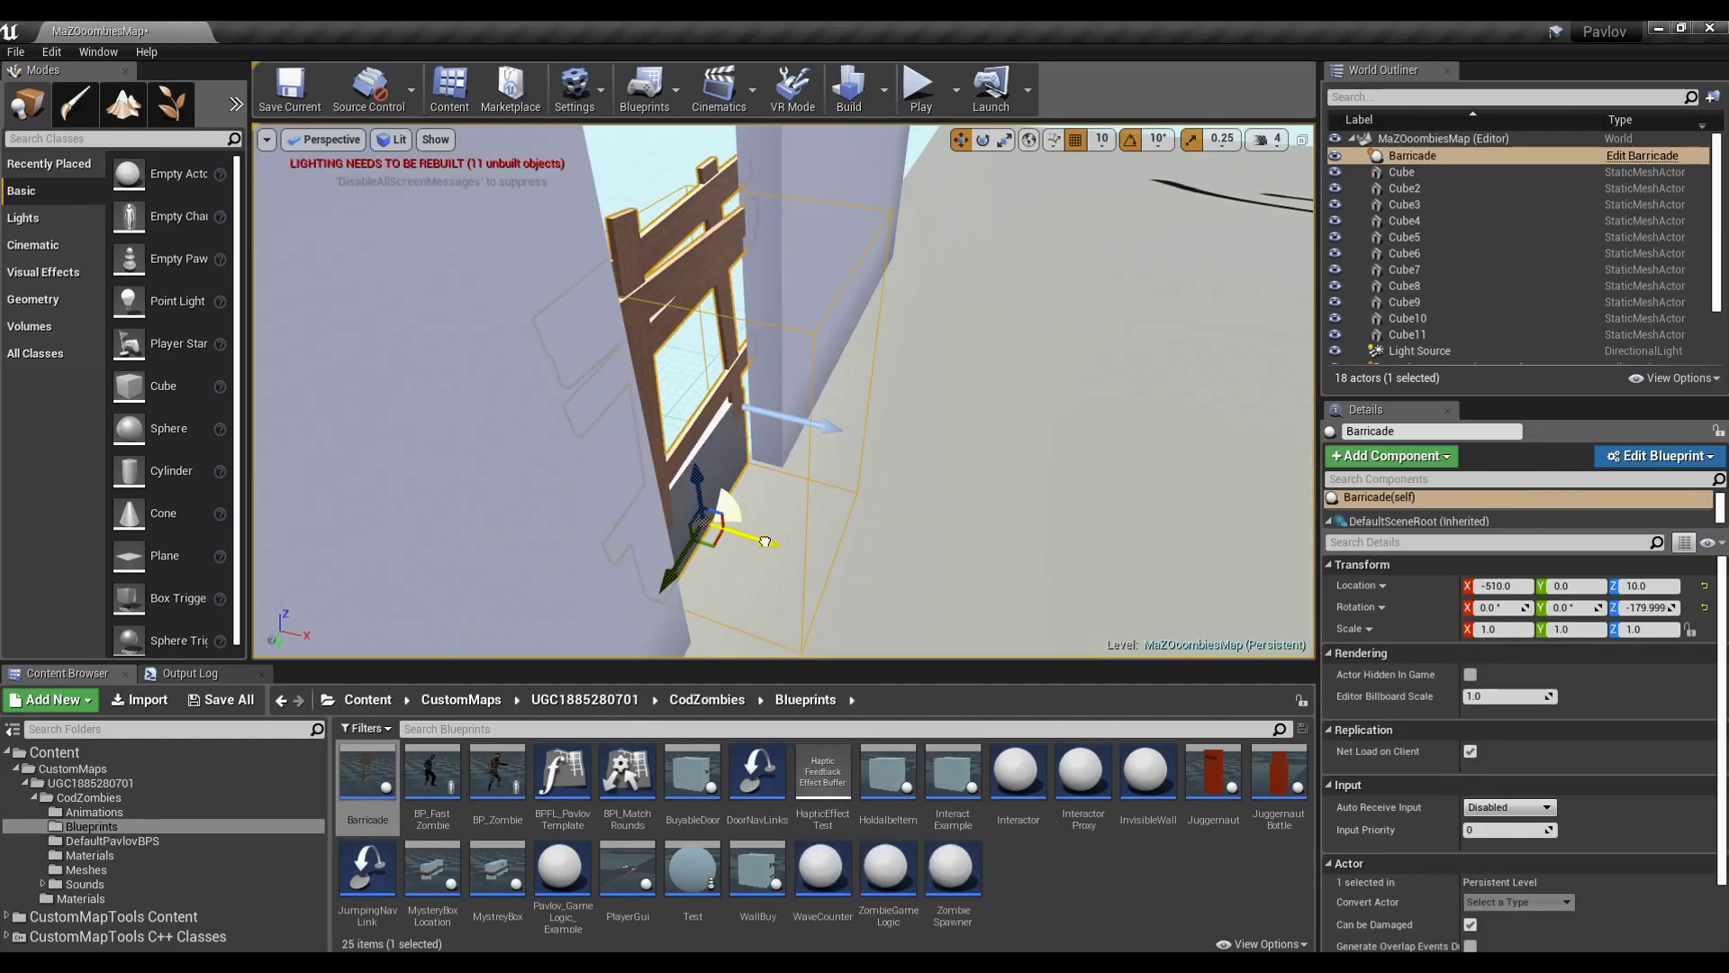
# Duplicate existing map pieces to extend the level outside the barricaded opening
pyautogui.moveTo(758, 542); pyautogui.dragTo(972, 543, button='right')
pyautogui.click(759, 542)
pyautogui.click(759, 432)
pyautogui.moveTo(758, 433); pyautogui.dragTo(630, 432, button='right')
pyautogui.keyDown('alt'); pyautogui.moveTo(419, 287); pyautogui.dragTo(1006, 371); pyautogui.keyUp('alt')
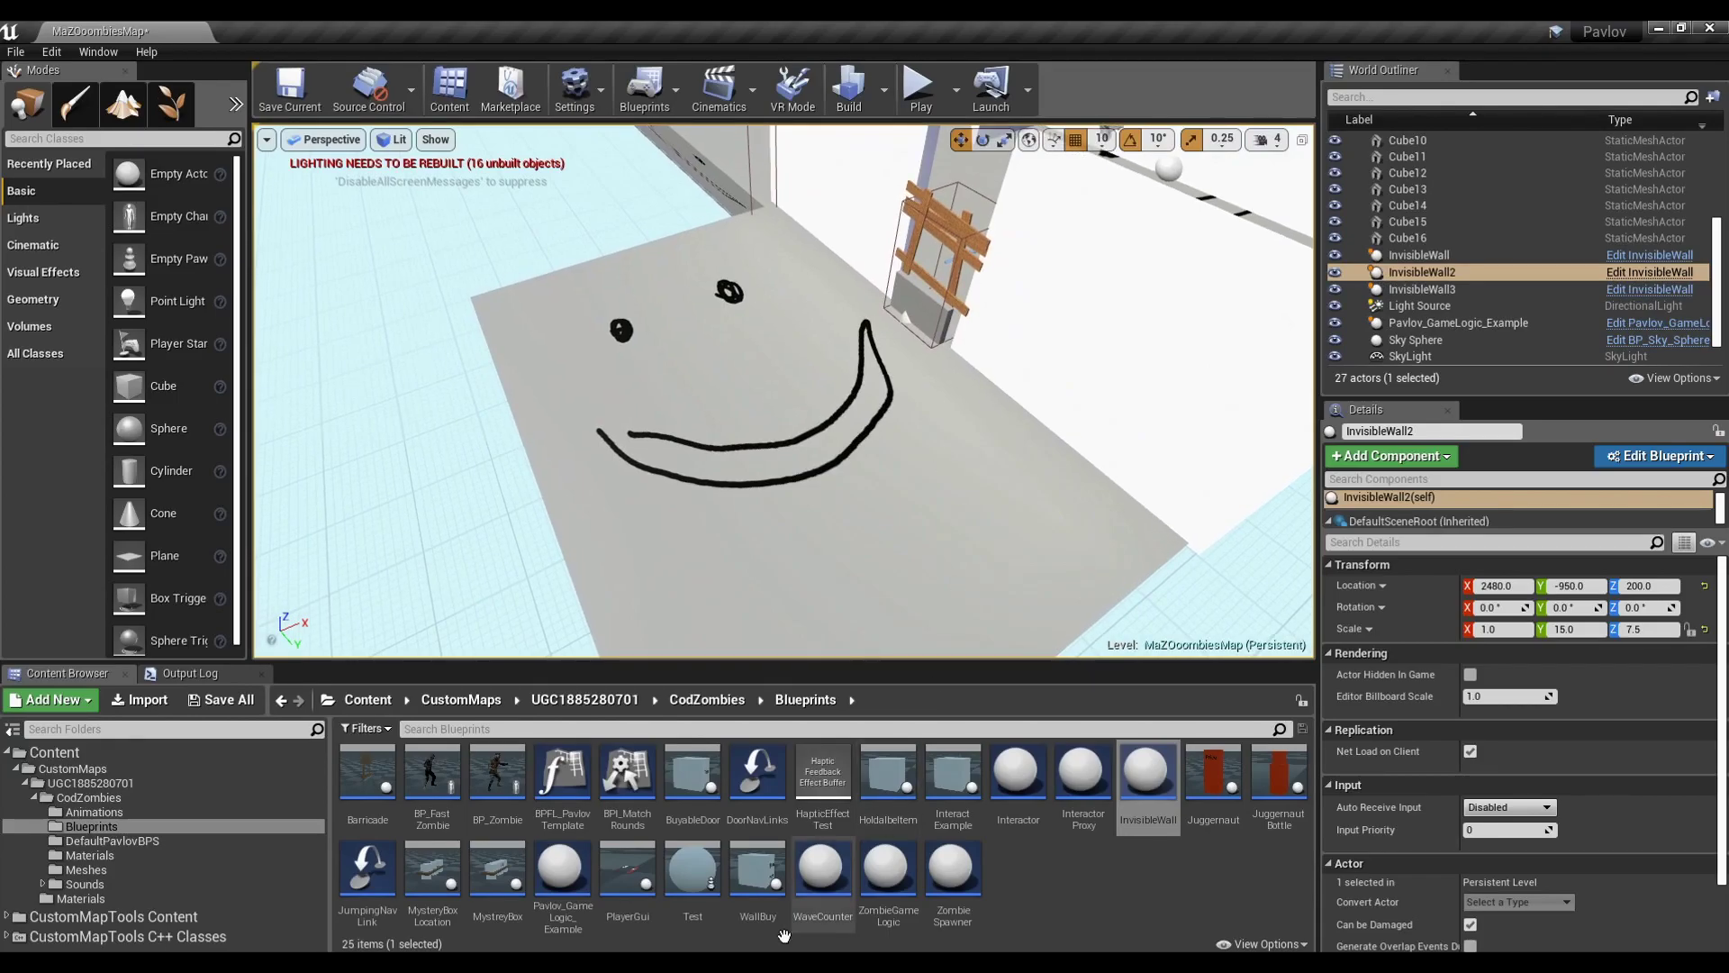
# Place a ZombieSpawner on the floor outside the opening at X -880, Y 10, Z 100 and assign the nearby Barricade to it
pyautogui.moveTo(945, 873); pyautogui.dragTo(858, 435)
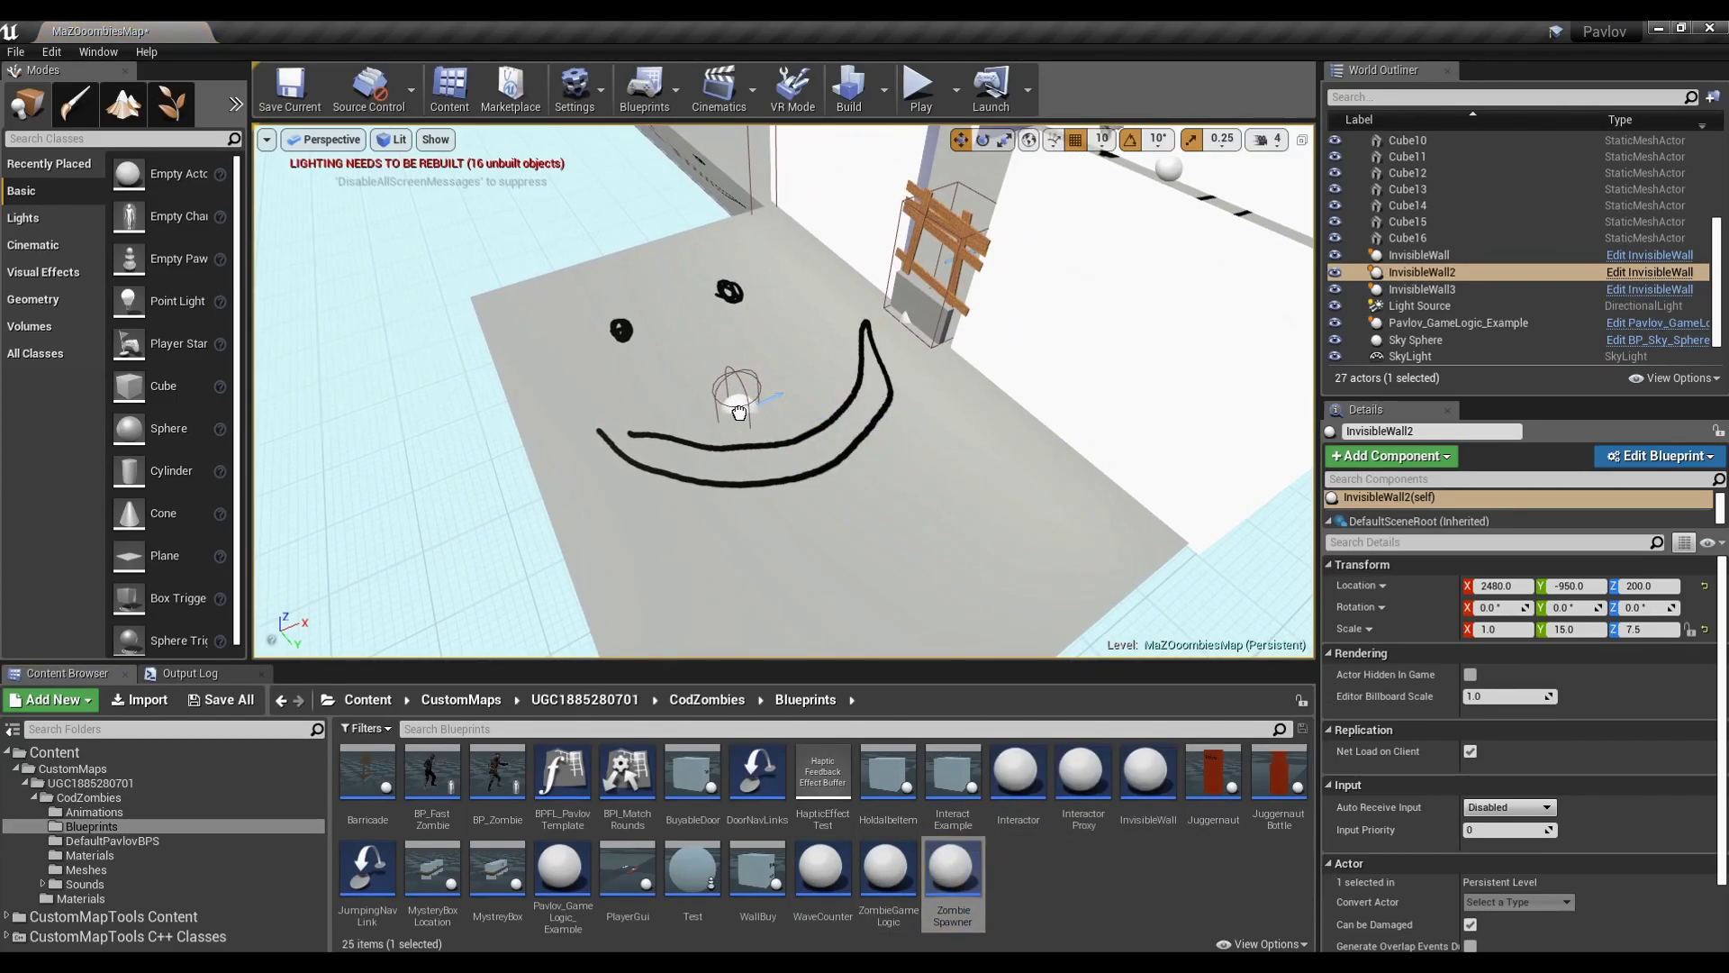
pyautogui.moveTo(739, 412); pyautogui.dragTo(747, 413)
pyautogui.moveTo(795, 453); pyautogui.dragTo(865, 423, button='right')
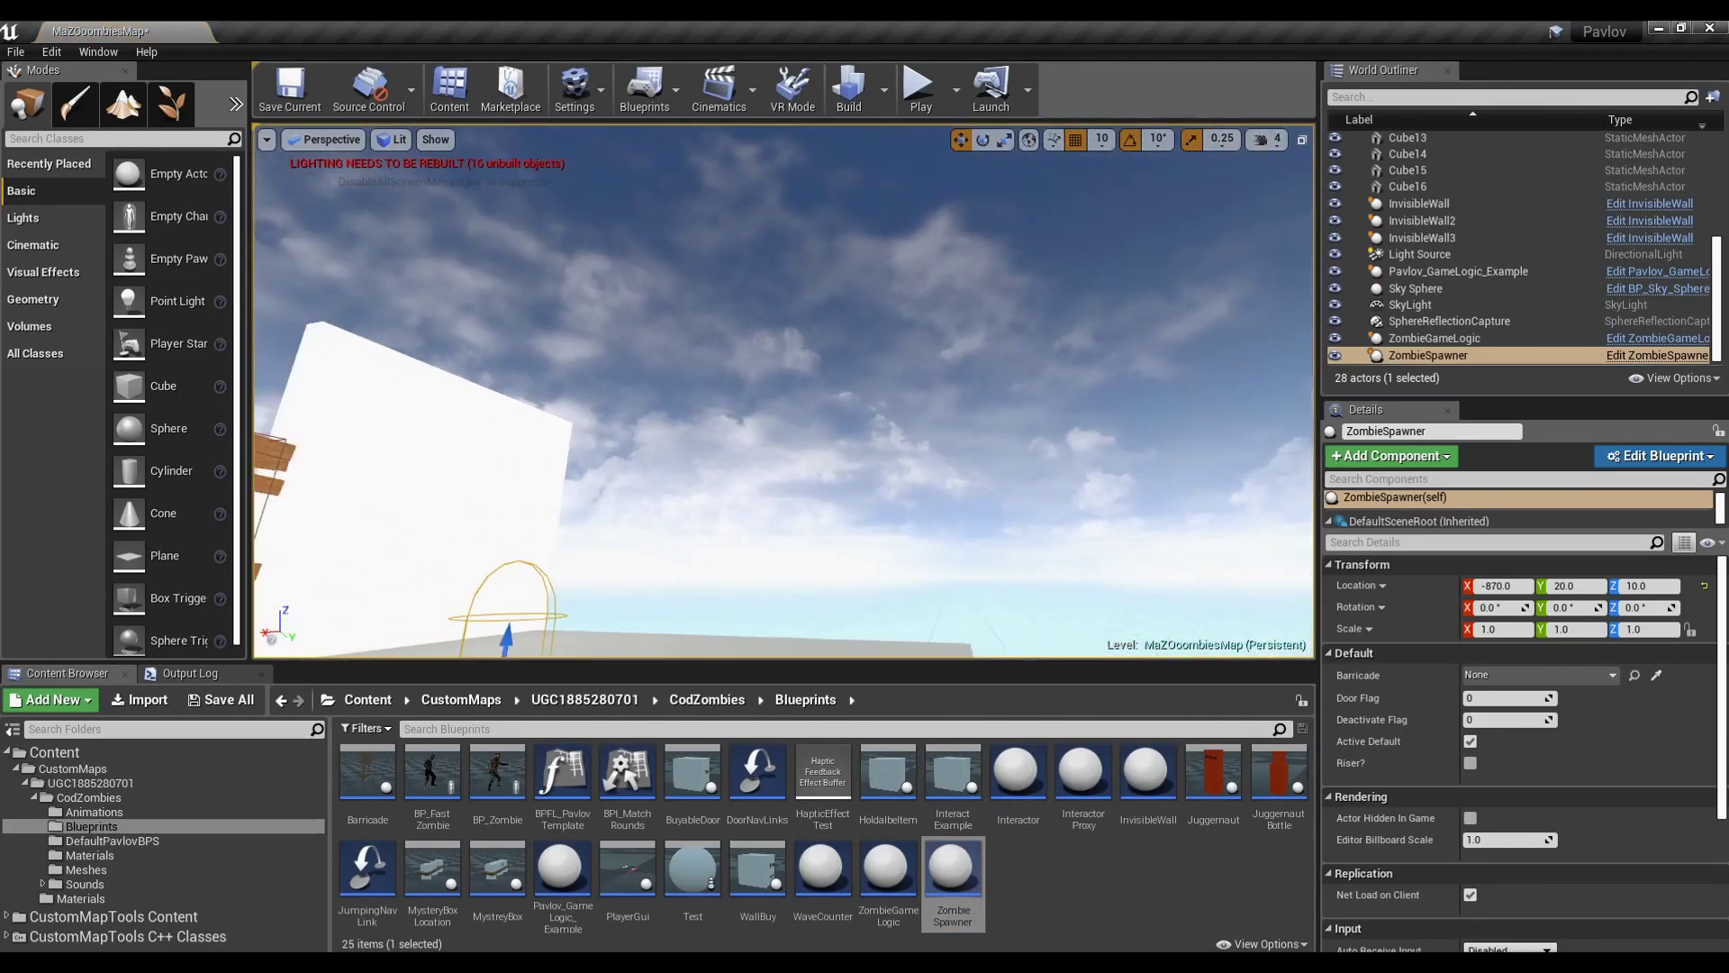
pyautogui.press('f')
pyautogui.moveTo(724, 541); pyautogui.dragTo(745, 367)
pyautogui.moveTo(745, 367); pyautogui.dragTo(585, 477, button='right')
pyautogui.click(1657, 675)
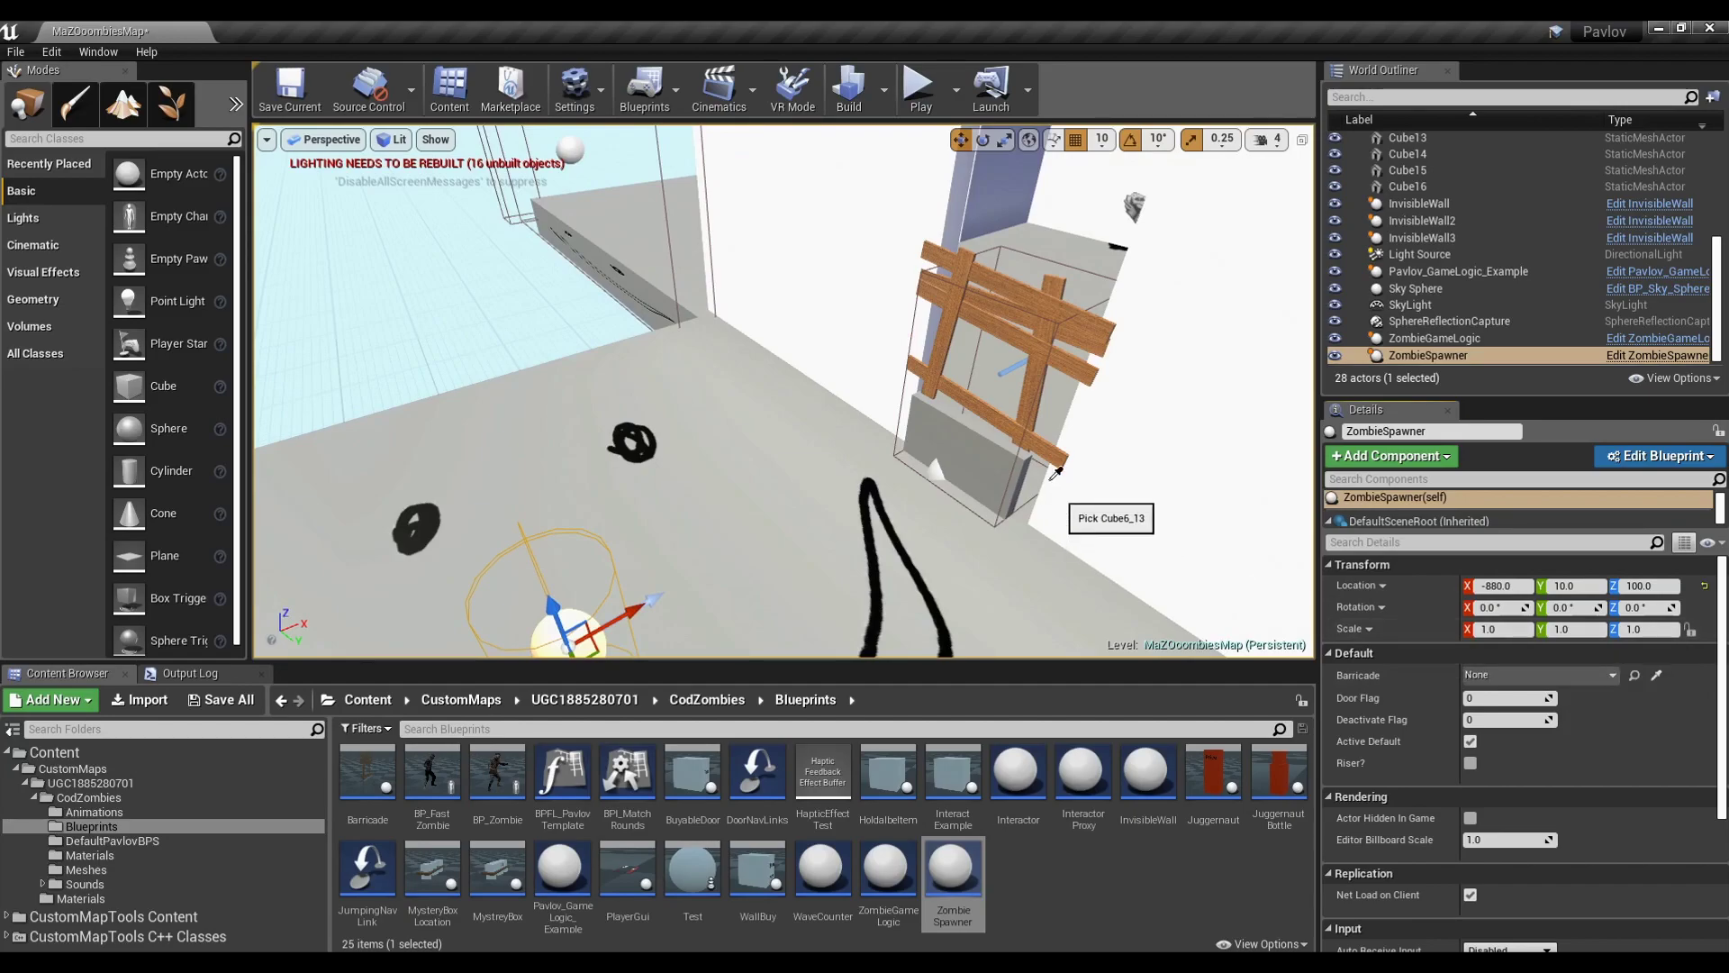
pyautogui.click(946, 424)
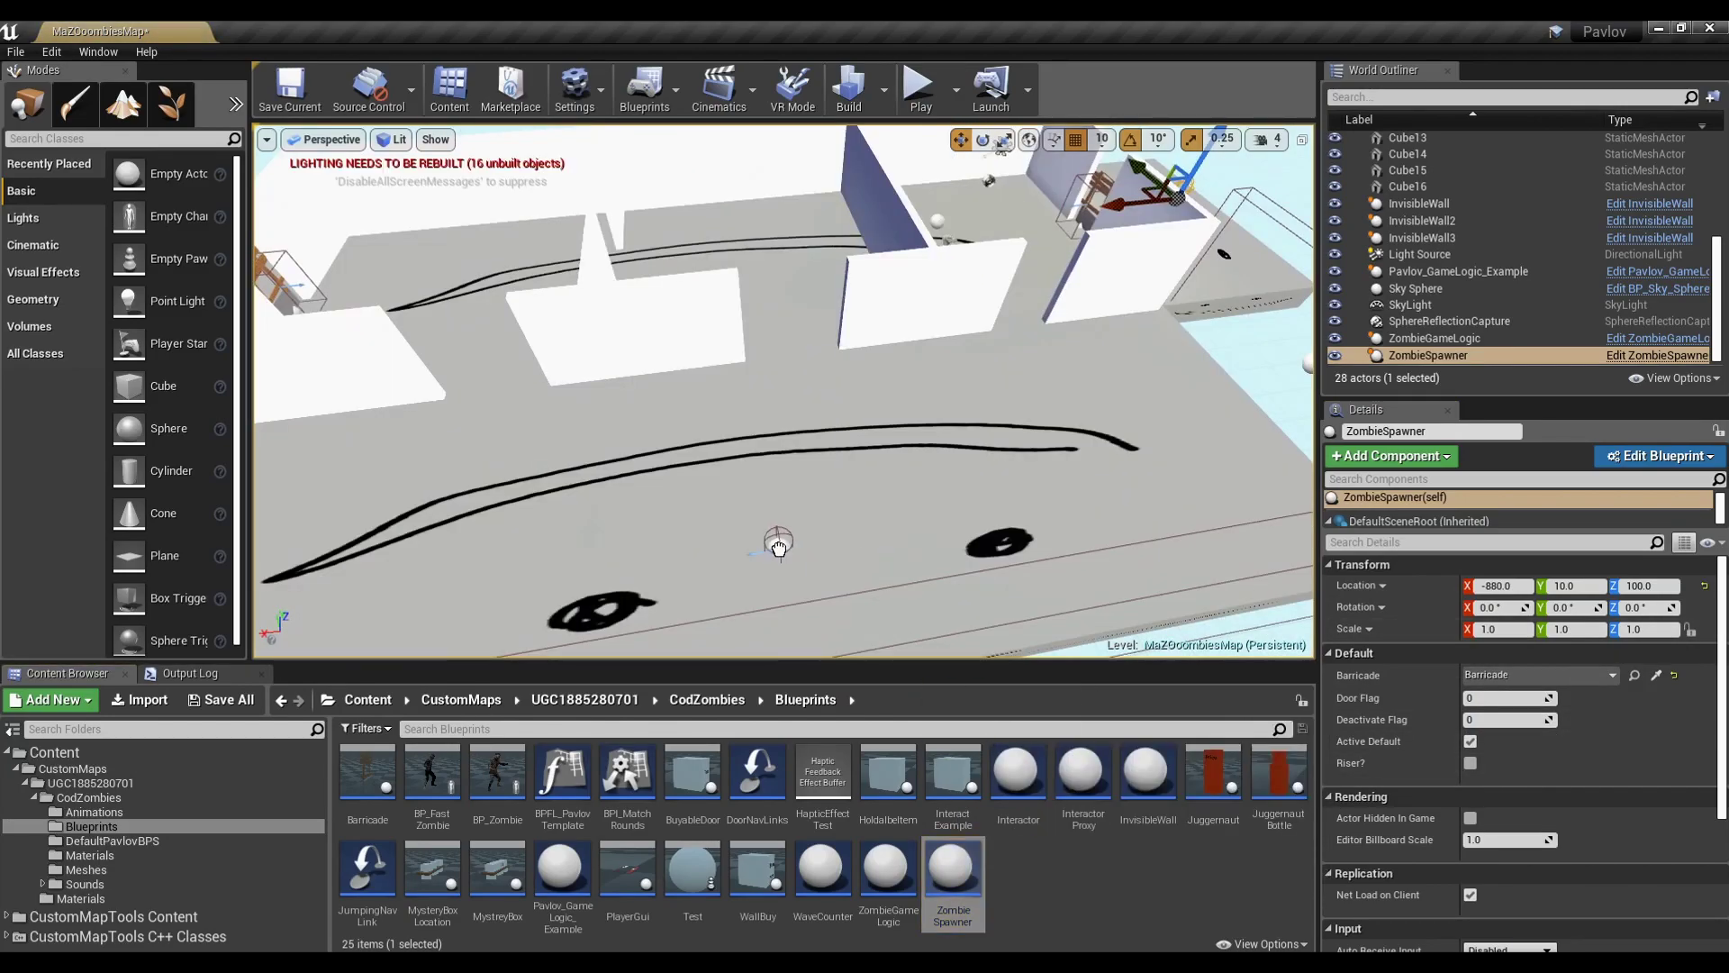
# Place a second ZombieSpawner on the second floor area at X 950, Y -1140, enable Riser and rotate it 90° about Z
pyautogui.moveTo(780, 547); pyautogui.dragTo(777, 543)
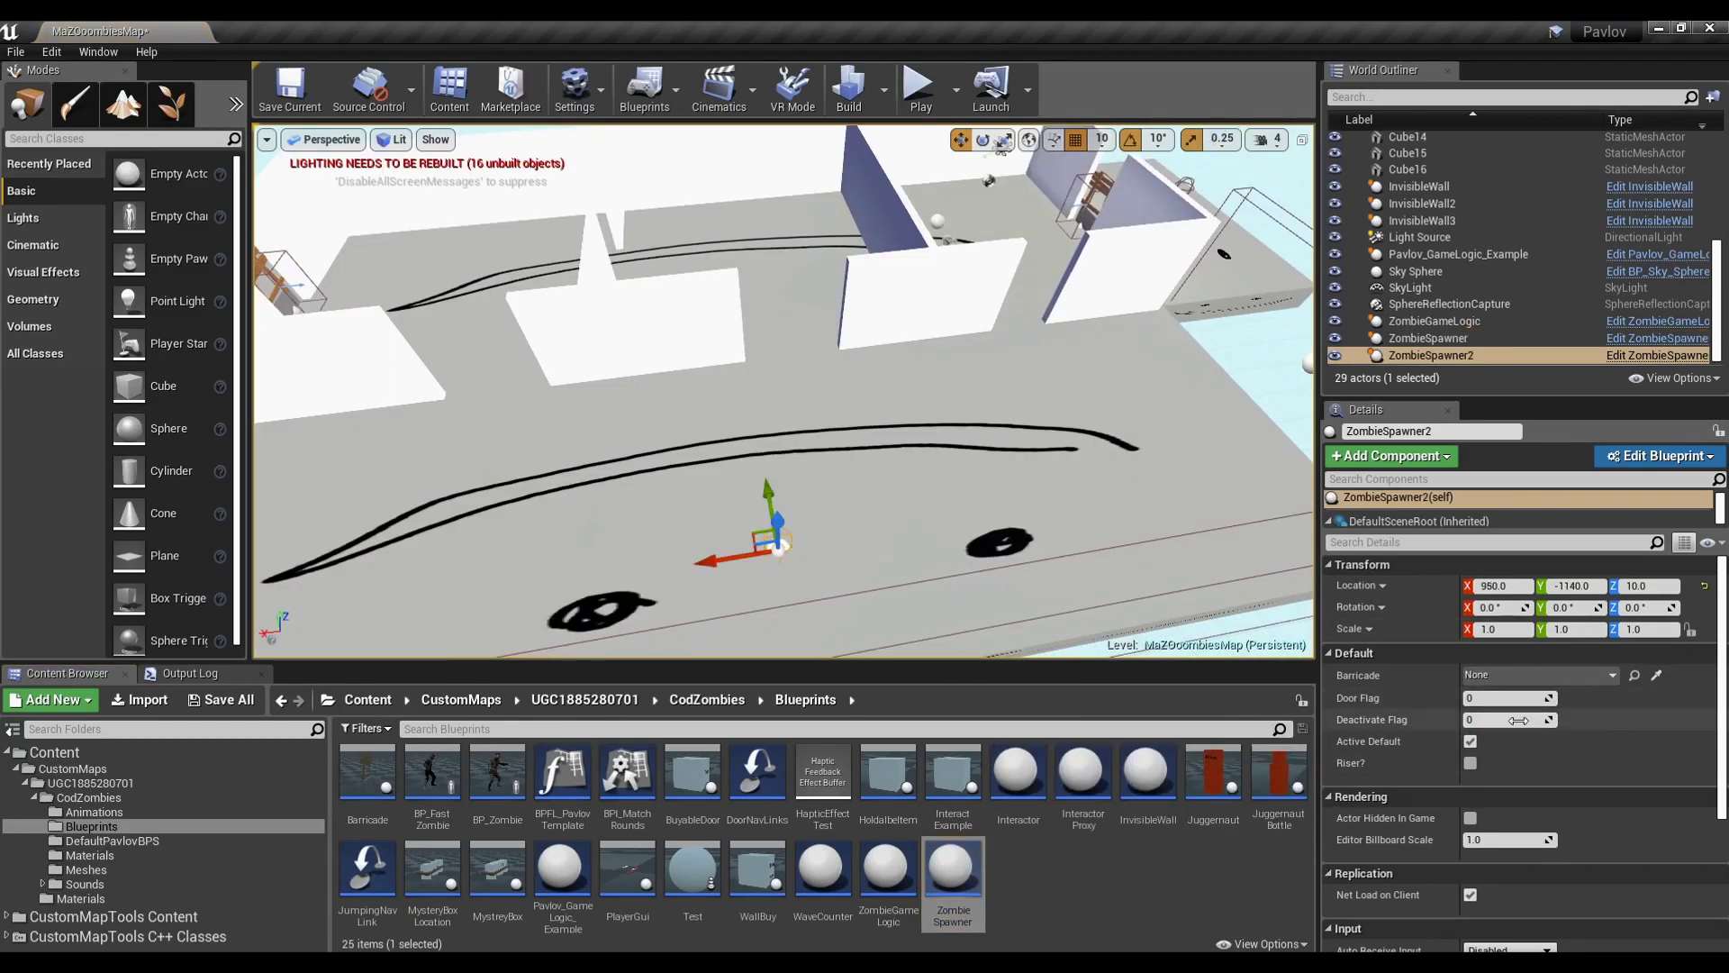
pyautogui.moveTo(1026, 615); pyautogui.dragTo(1198, 657, button='right')
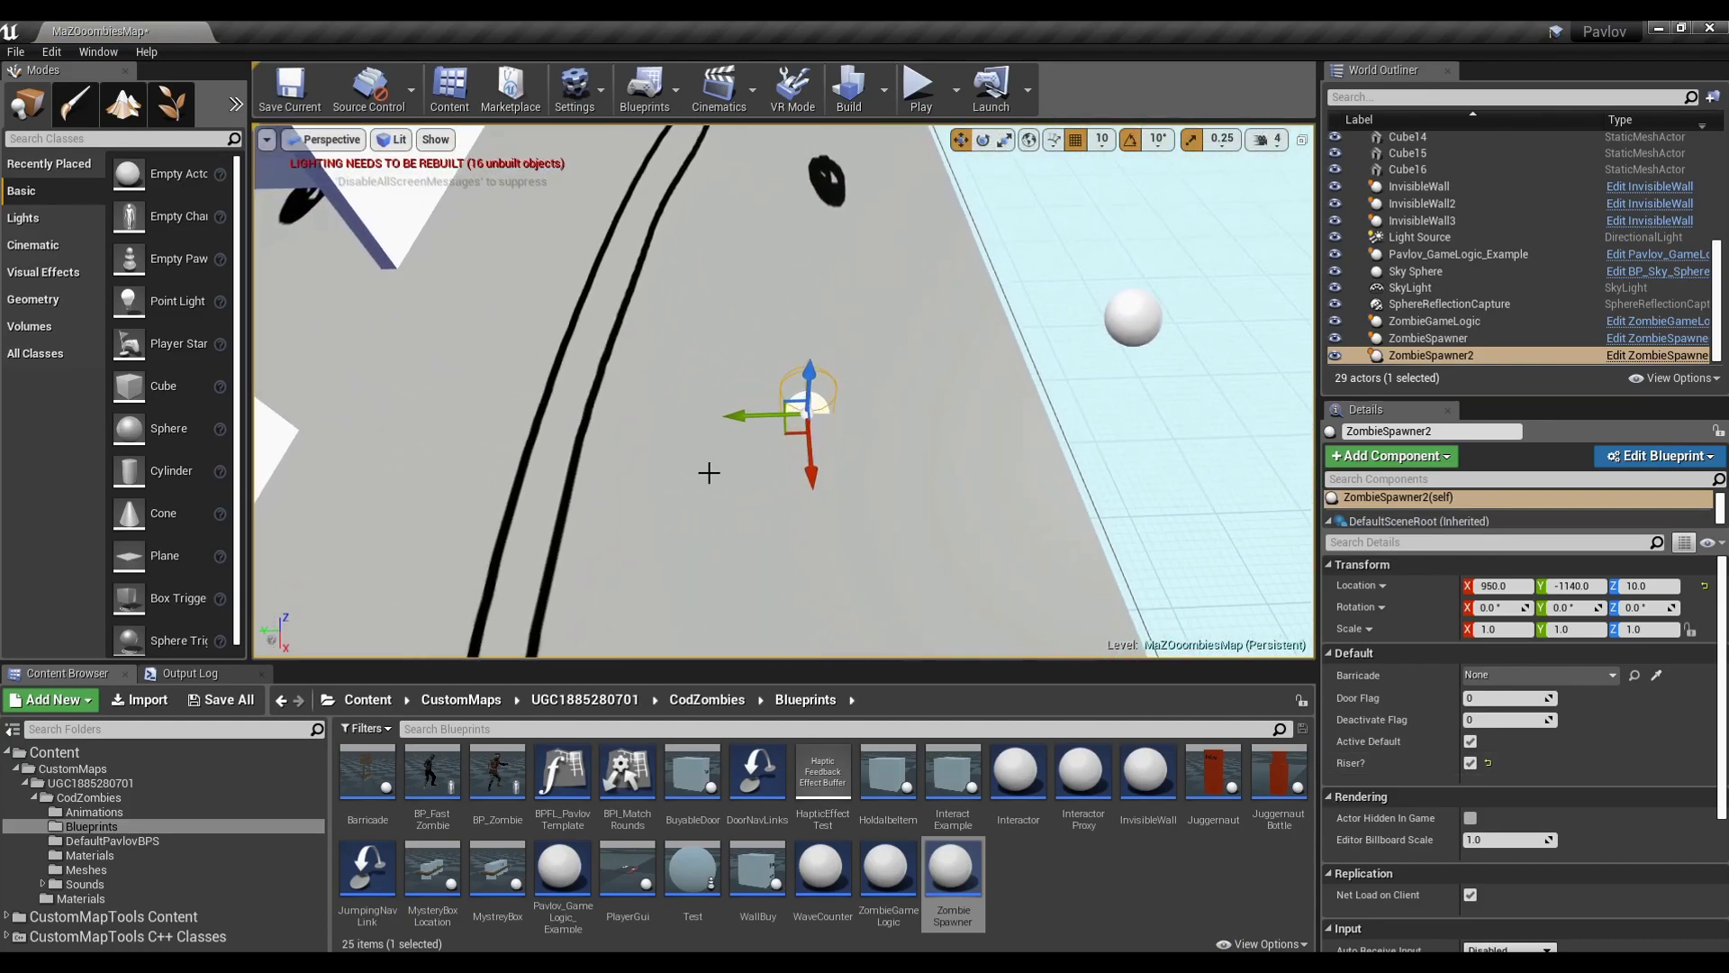
pyautogui.press('e')
pyautogui.moveTo(770, 486); pyautogui.dragTo(710, 416)
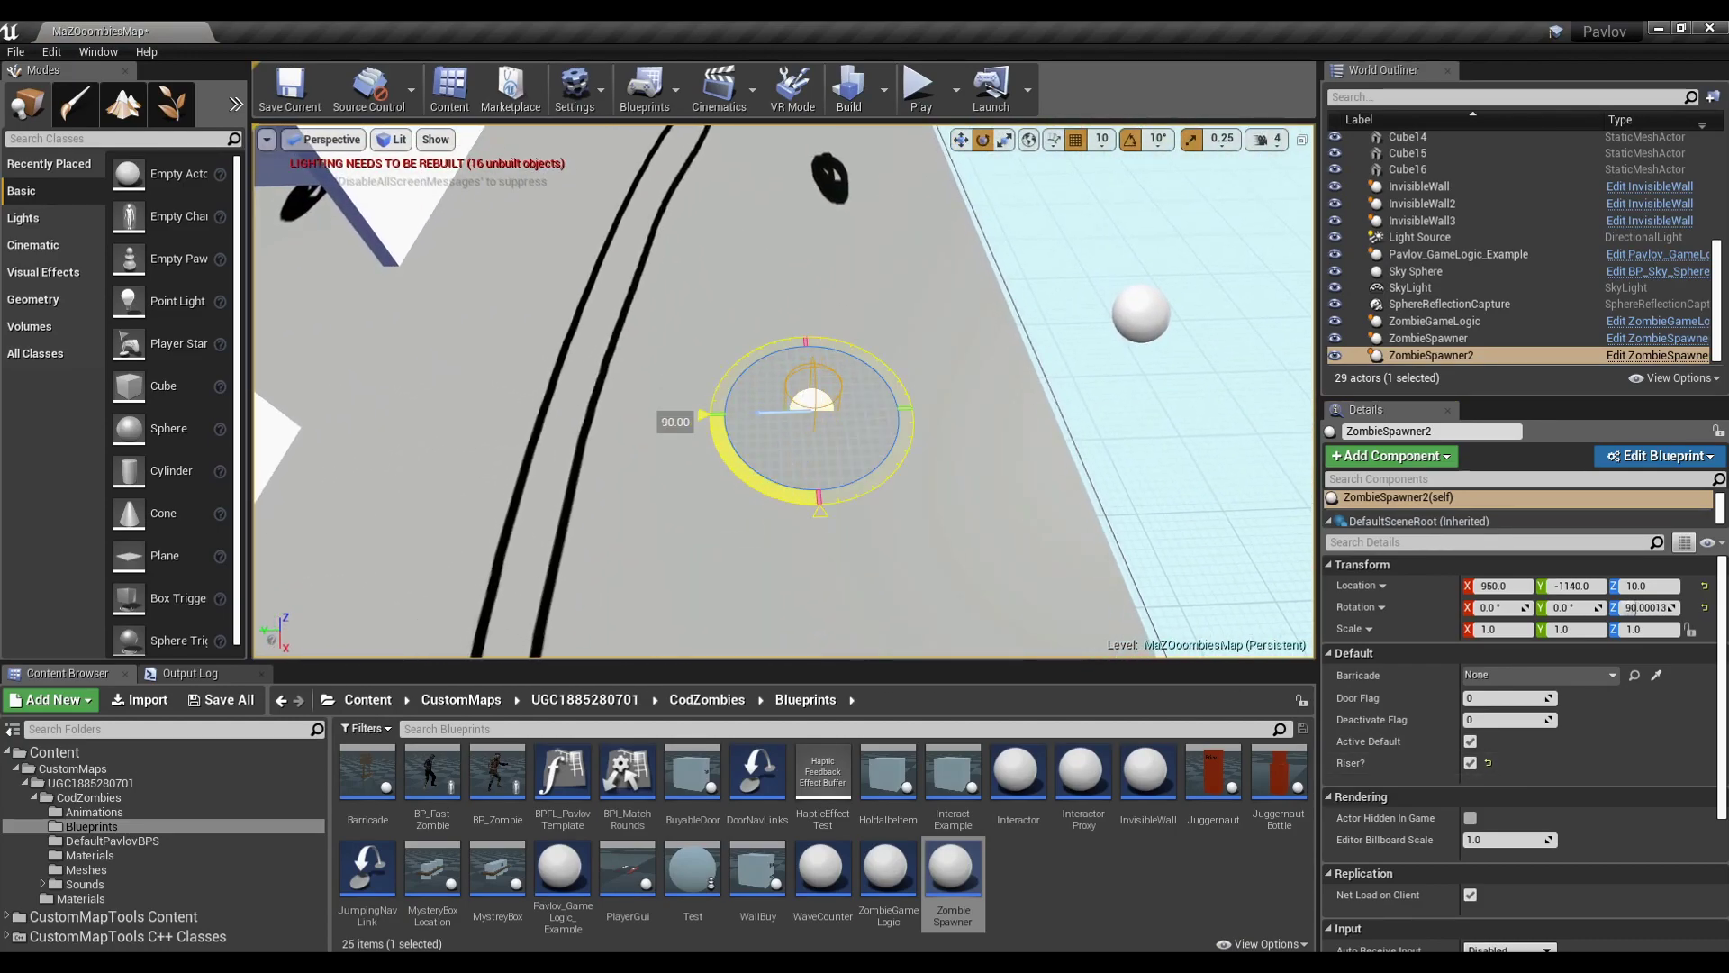
# Raise the riser spawner to Z 100 and set its Door Flag to 1
pyautogui.press('w')
pyautogui.moveTo(837, 319); pyautogui.dragTo(837, 225)
pyautogui.moveTo(840, 267); pyautogui.dragTo(823, 220, button='right')
pyautogui.moveTo(813, 290); pyautogui.dragTo(817, 386)
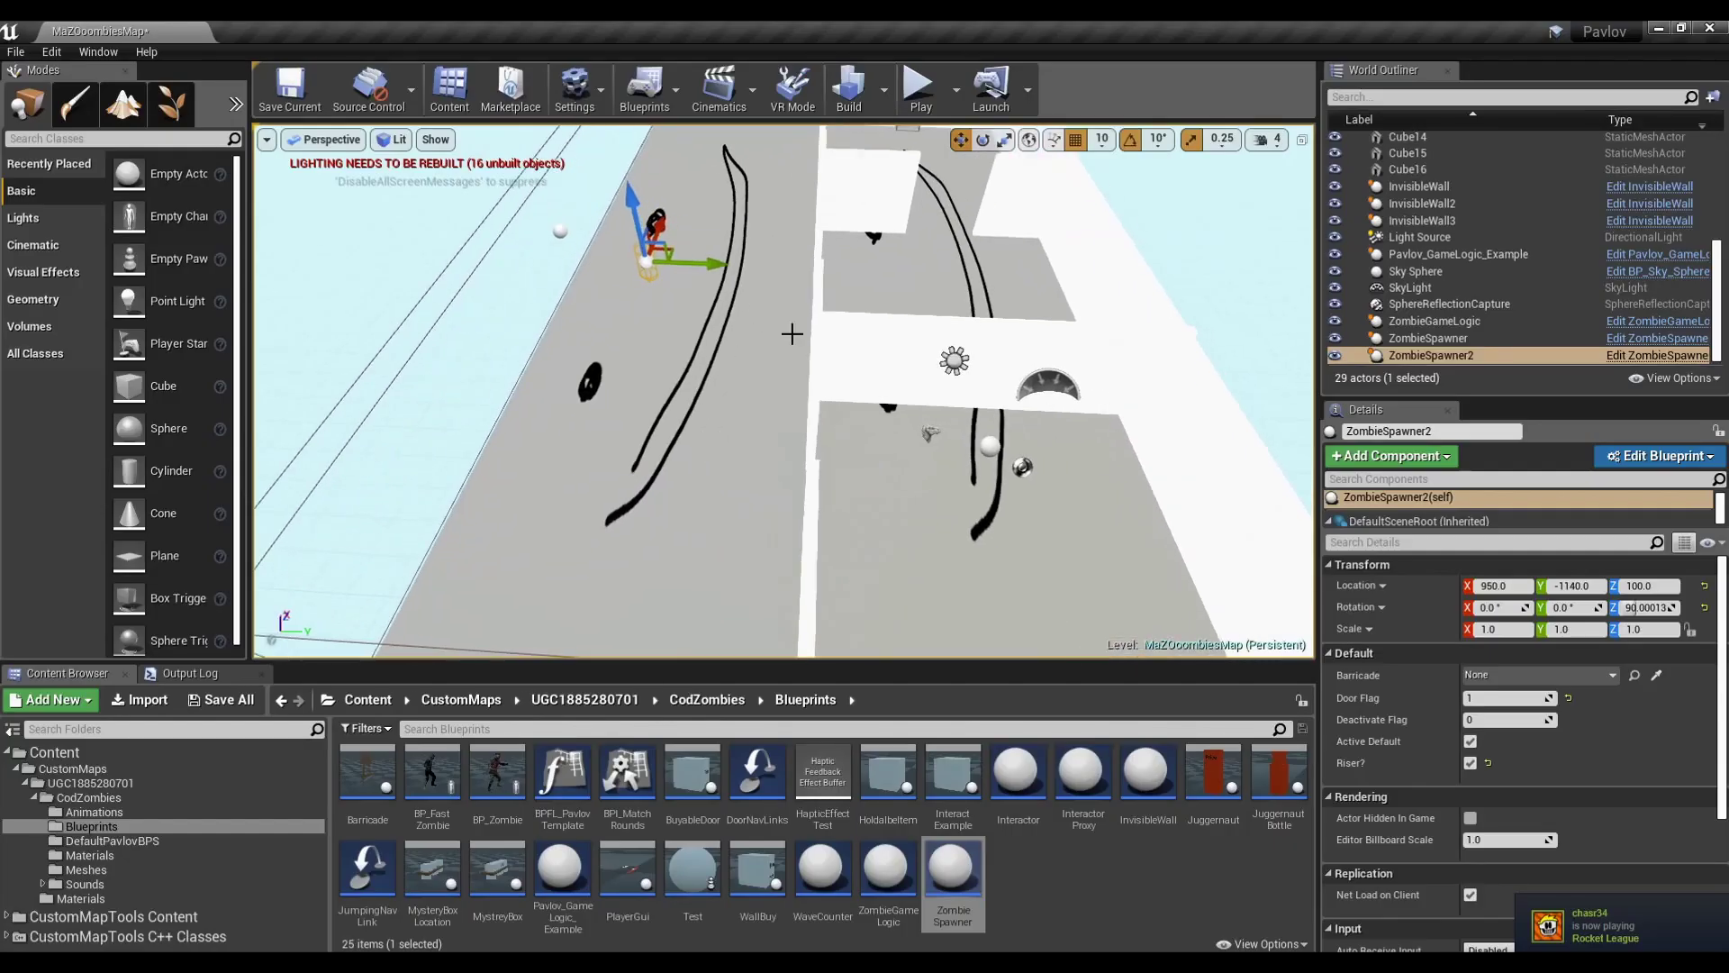
# Place a BuyableDoor in the inner doorway at X 20, Y -490, Z 120 and rotate it 90° about Z
pyautogui.moveTo(625, 317); pyautogui.dragTo(910, 333, button='right')
pyautogui.moveTo(616, 284); pyautogui.dragTo(888, 412, button='right')
pyautogui.moveTo(690, 365); pyautogui.dragTo(731, 403, button='right')
pyautogui.moveTo(985, 279); pyautogui.dragTo(1010, 275, button='right')
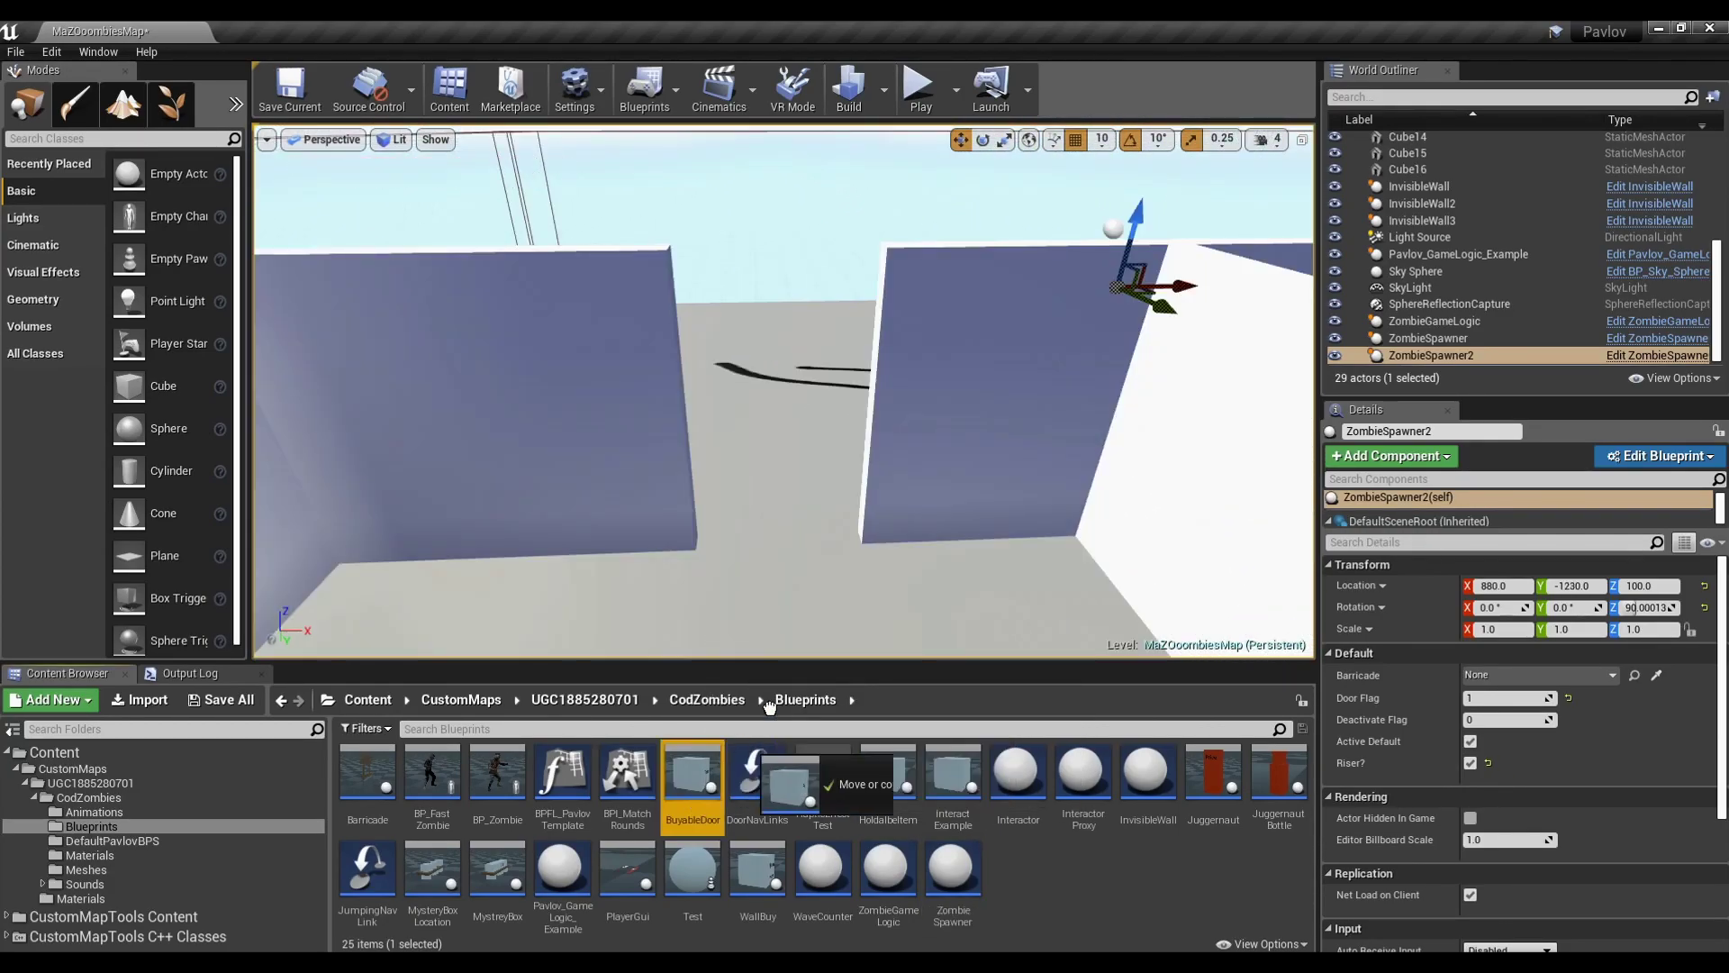
pyautogui.moveTo(692, 773); pyautogui.dragTo(782, 537)
pyautogui.press('e')
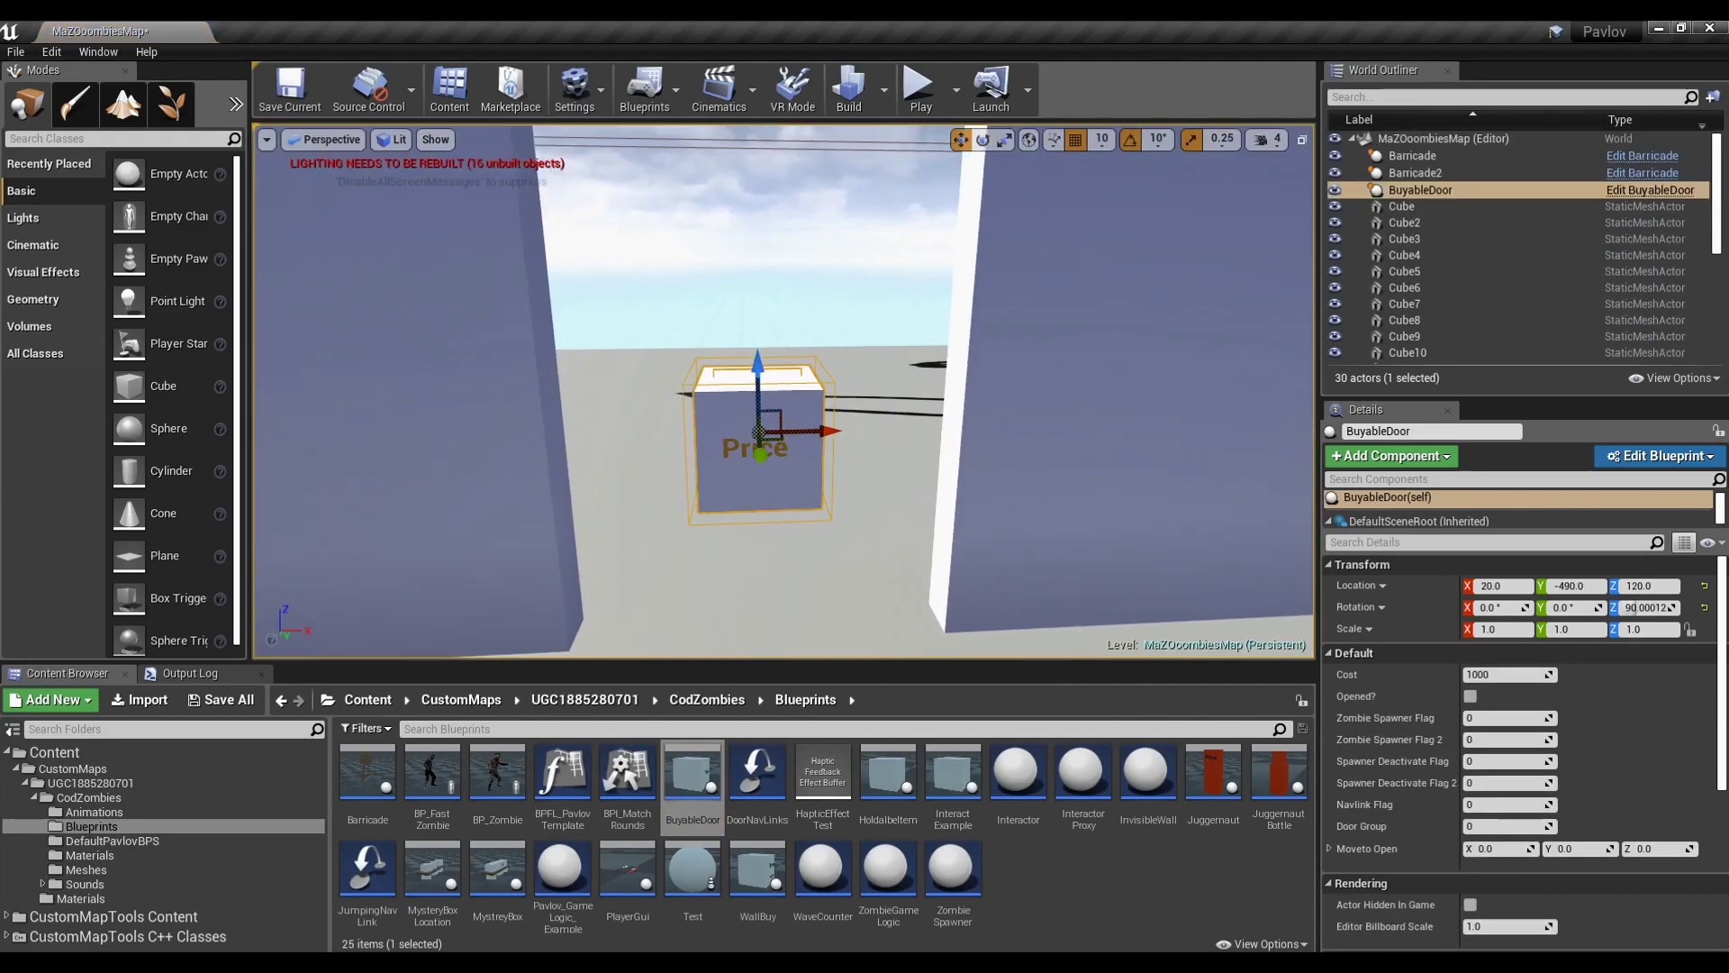
pyautogui.moveTo(765, 436); pyautogui.dragTo(764, 436, button='right')
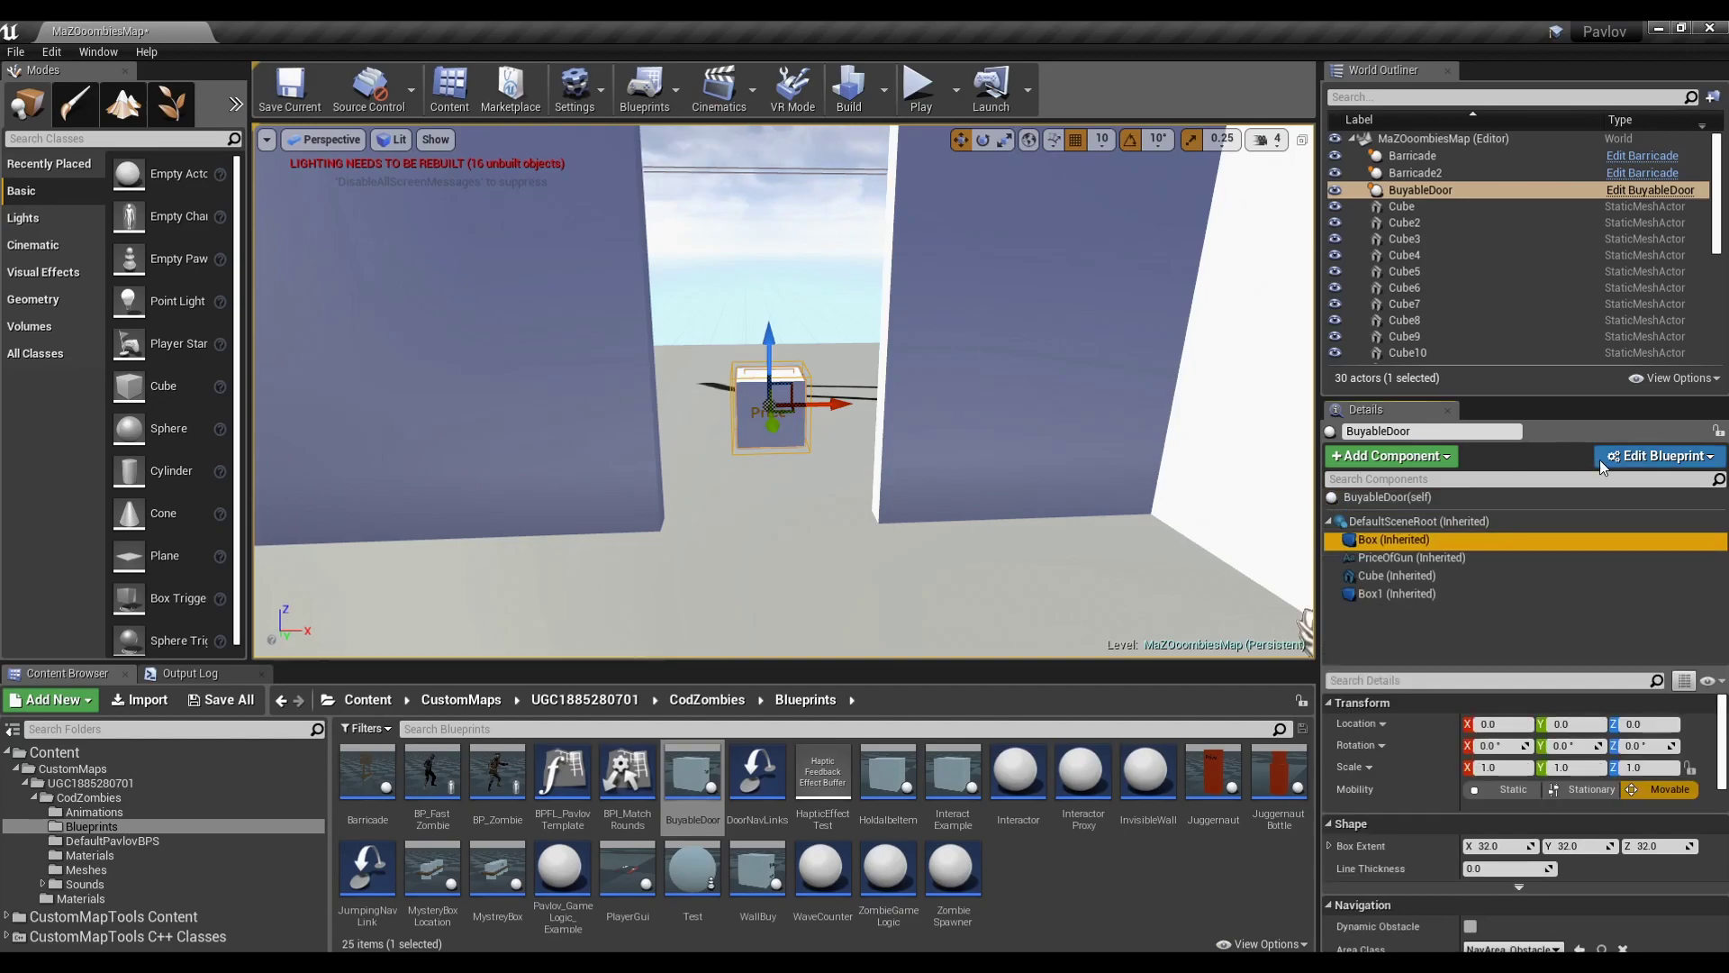
# Open the BuyableDoor blueprint, make the Box1 collision a child of Box and edit Box1's scale values
pyautogui.click(1600, 460)
pyautogui.click(1576, 487)
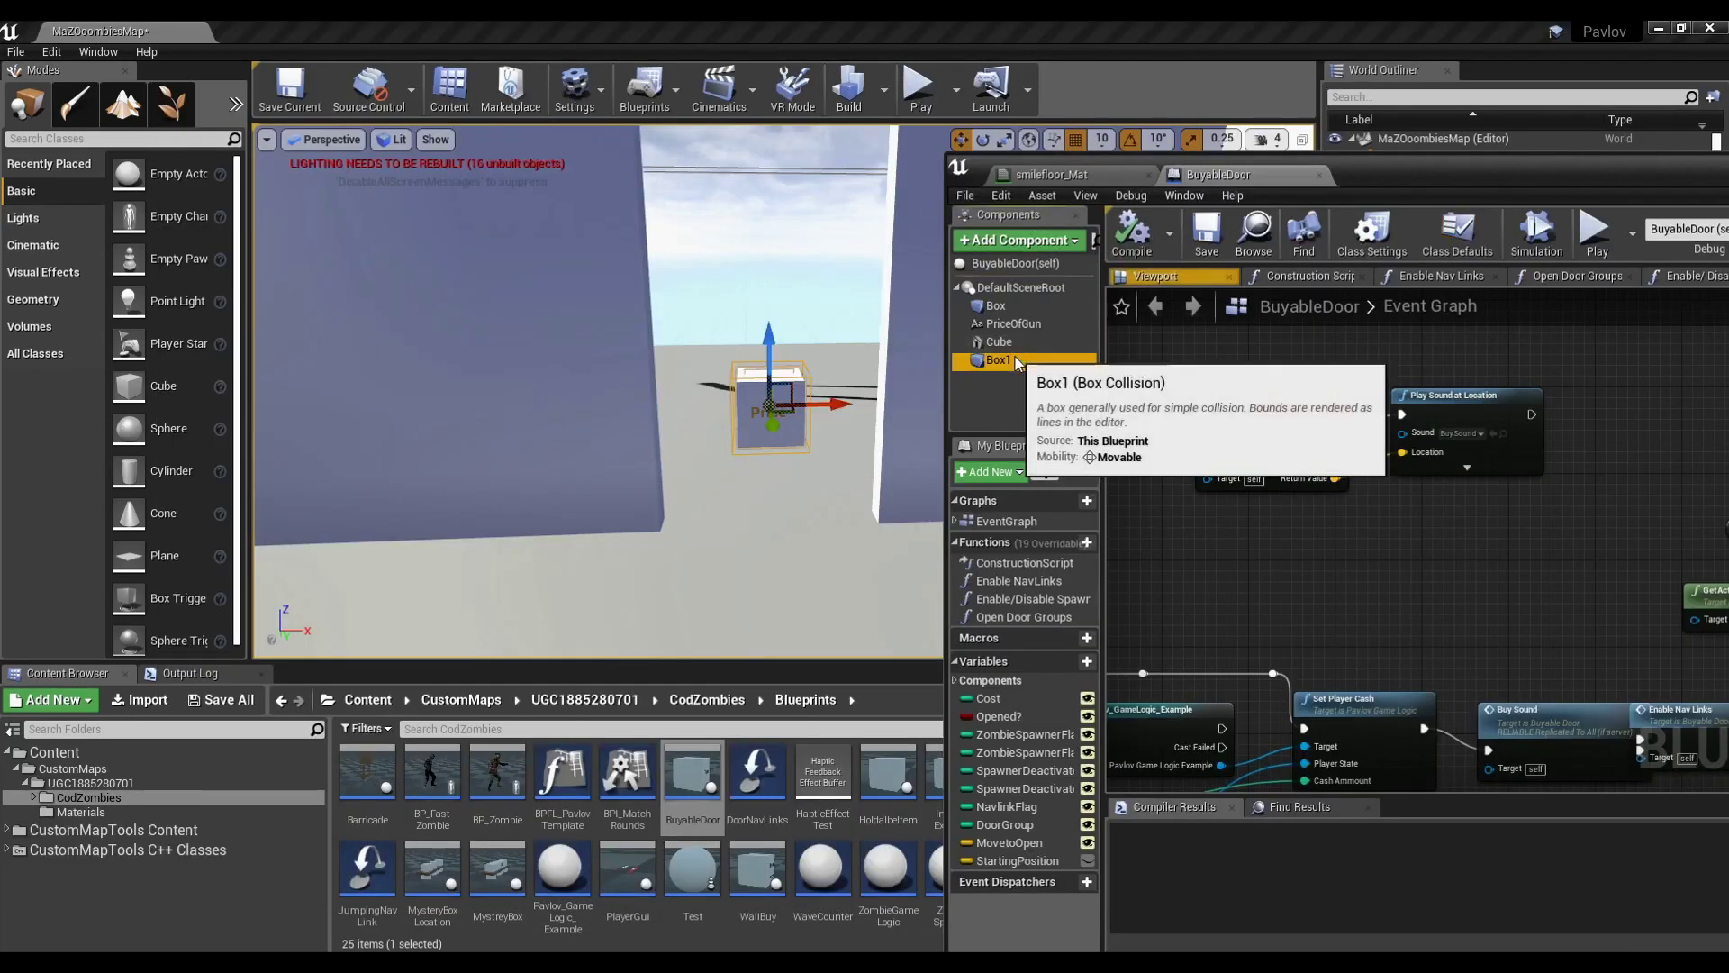
pyautogui.moveTo(1014, 357); pyautogui.dragTo(1025, 300)
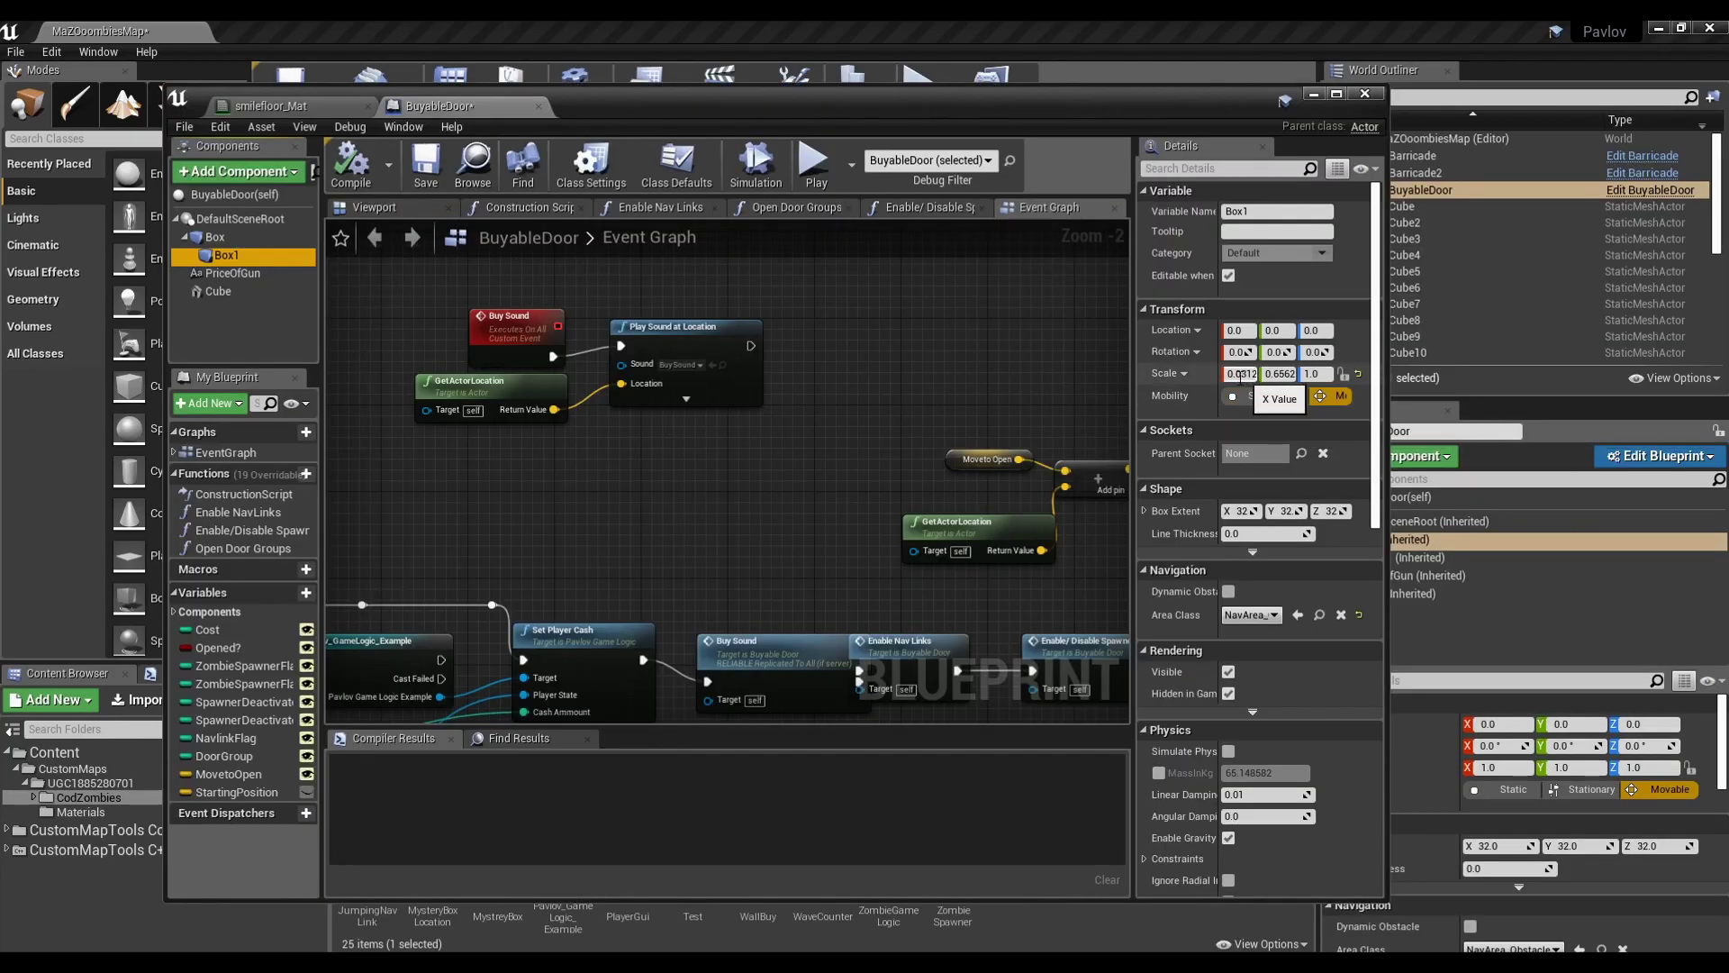
pyautogui.click(1277, 374)
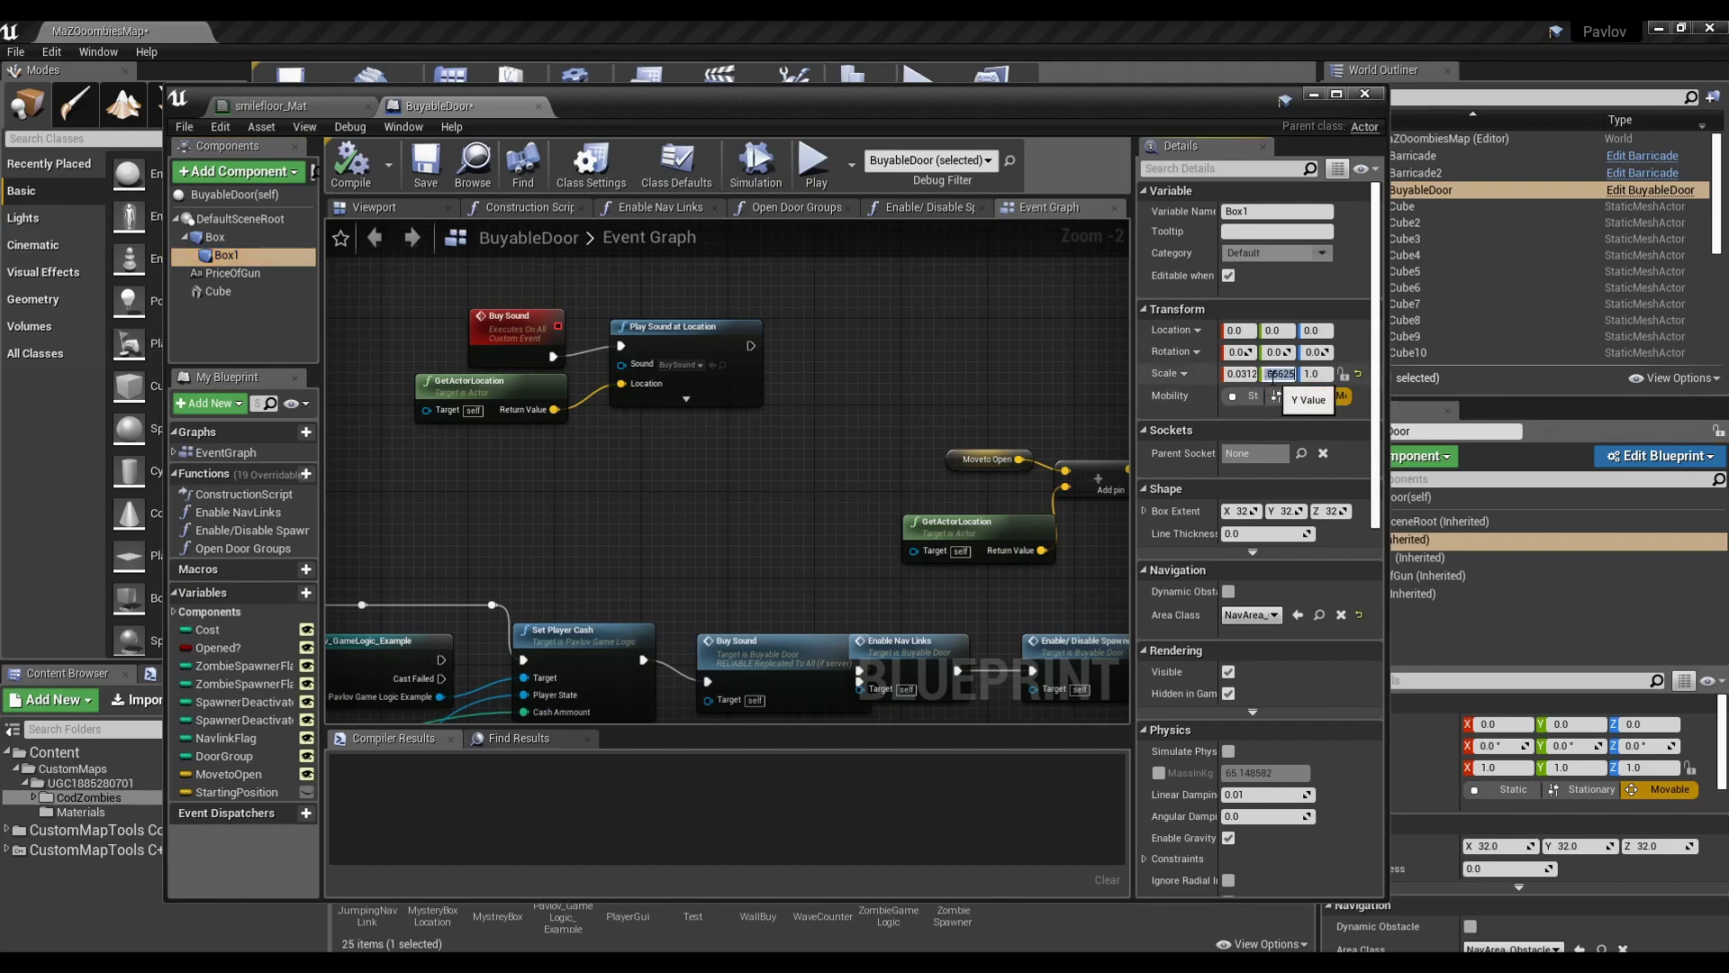
pyautogui.press('Return')
pyautogui.moveTo(878, 106); pyautogui.dragTo(1728, 174)
# Scale the placed door's Box collision to fill the doorway, using a Y scale of 3.0 and stretching its height to match
pyautogui.press('f')
pyautogui.press('e')
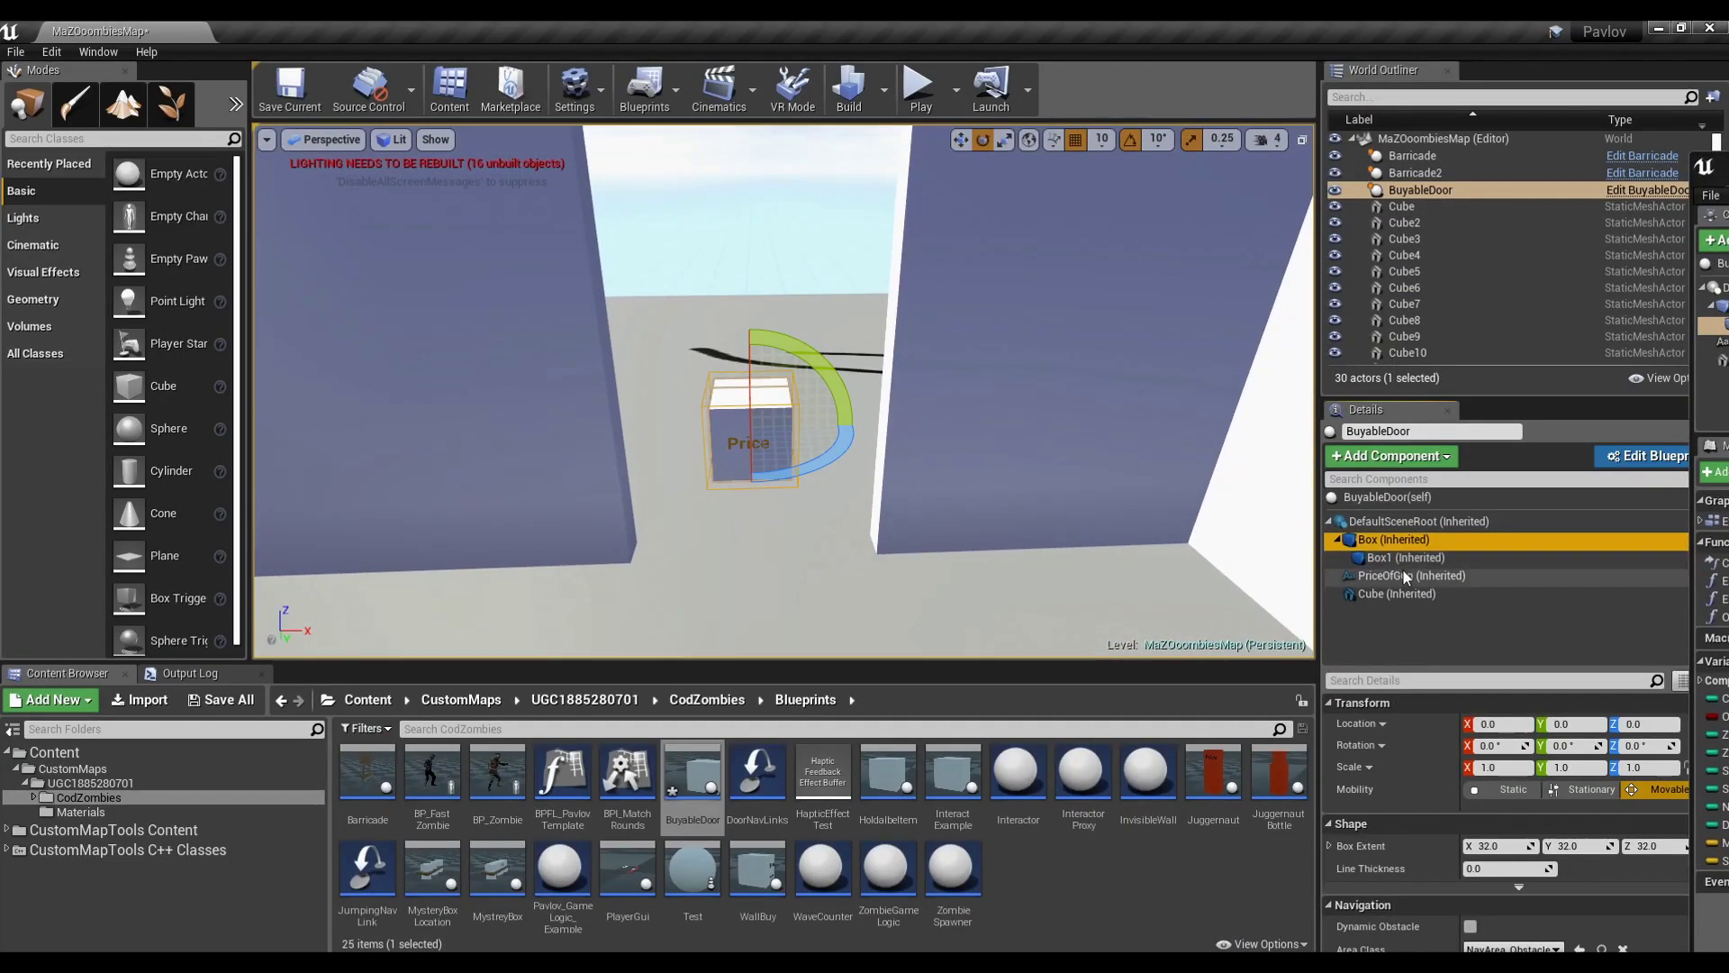
pyautogui.press('r')
pyautogui.moveTo(683, 429); pyautogui.dragTo(630, 430)
pyautogui.moveTo(792, 324); pyautogui.dragTo(781, 297, button='right')
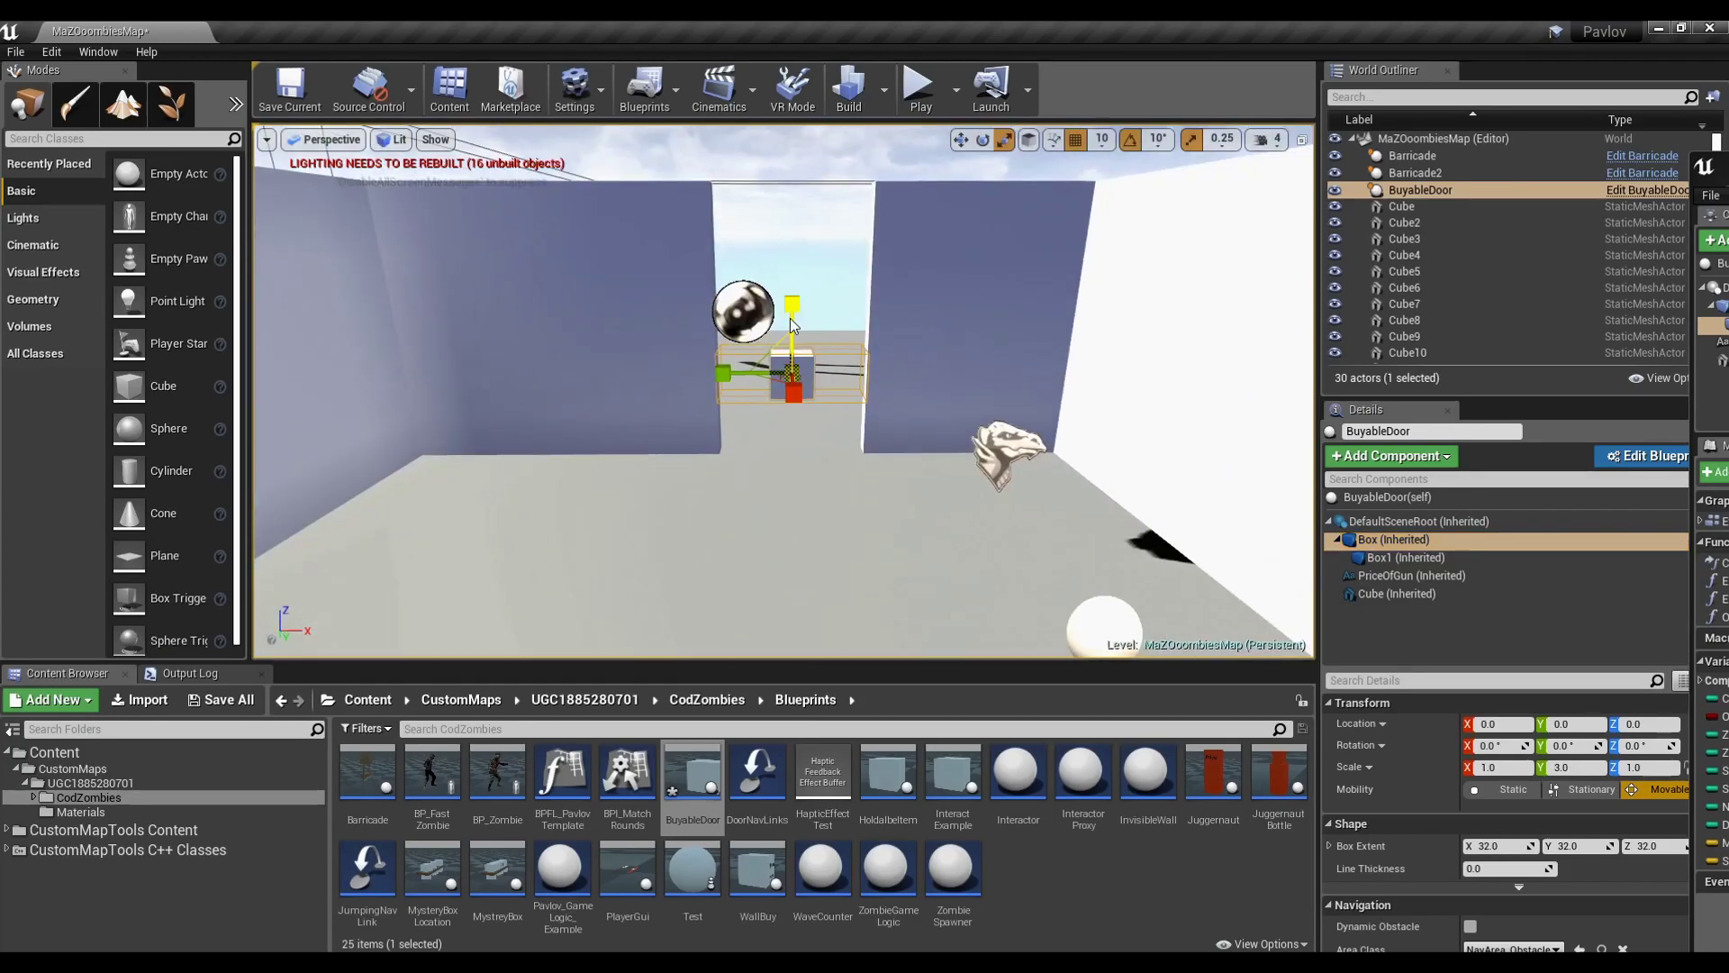
pyautogui.press('w')
pyautogui.moveTo(838, 407)
pyautogui.mouseDown(button='right')
pyautogui.moveTo(910, 370)
pyautogui.moveTo(892, 396)
pyautogui.moveTo(839, 408)
pyautogui.mouseUp(button='right')
# Stretch the door's Cube mesh into a thin panel across the doorway and set the door's Zombie Spawner Flag to 1
pyautogui.click(1397, 594)
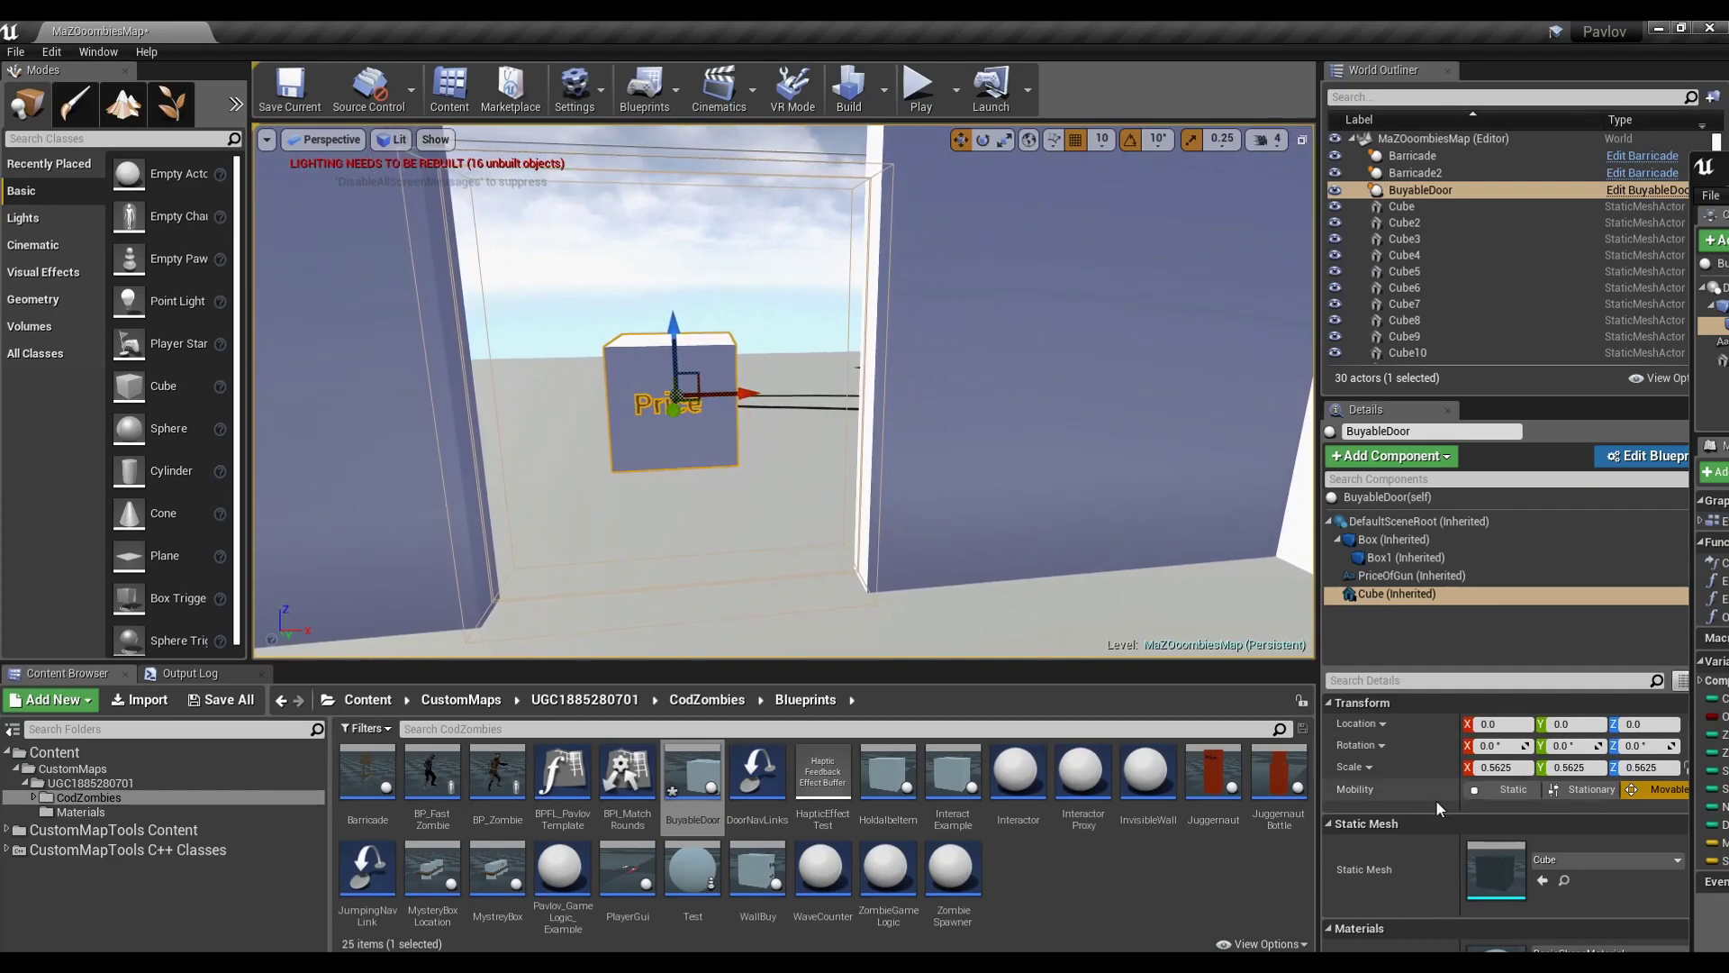
pyautogui.click(1549, 860)
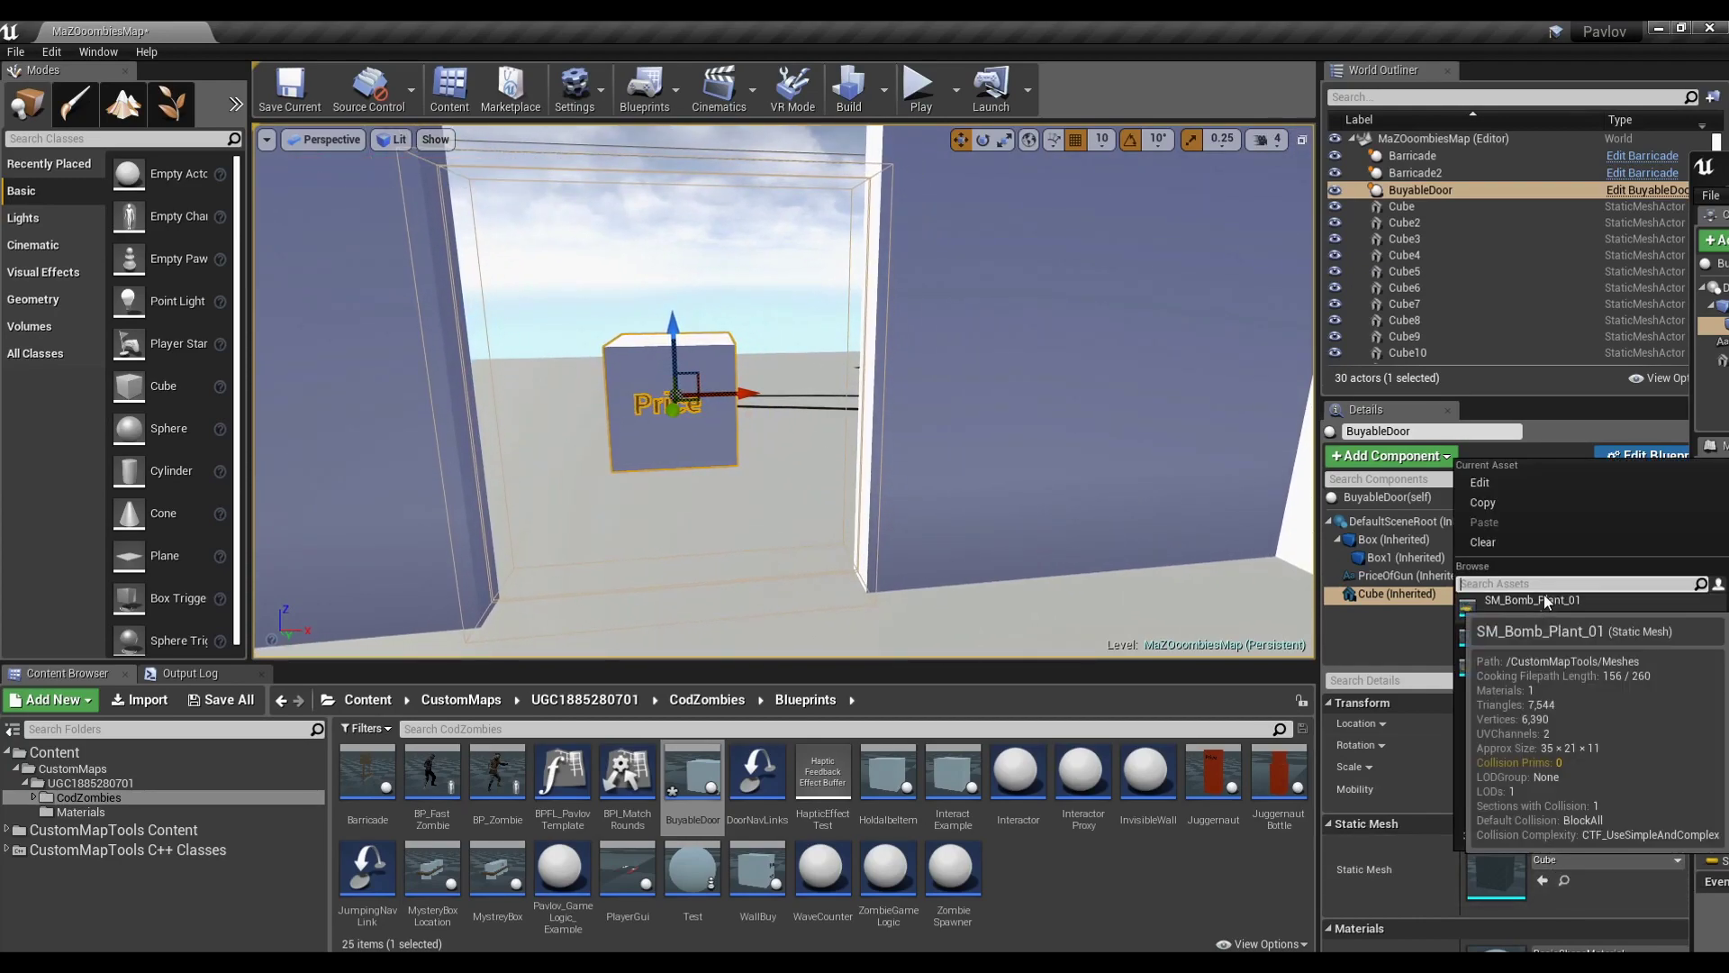
pyautogui.click(1528, 630)
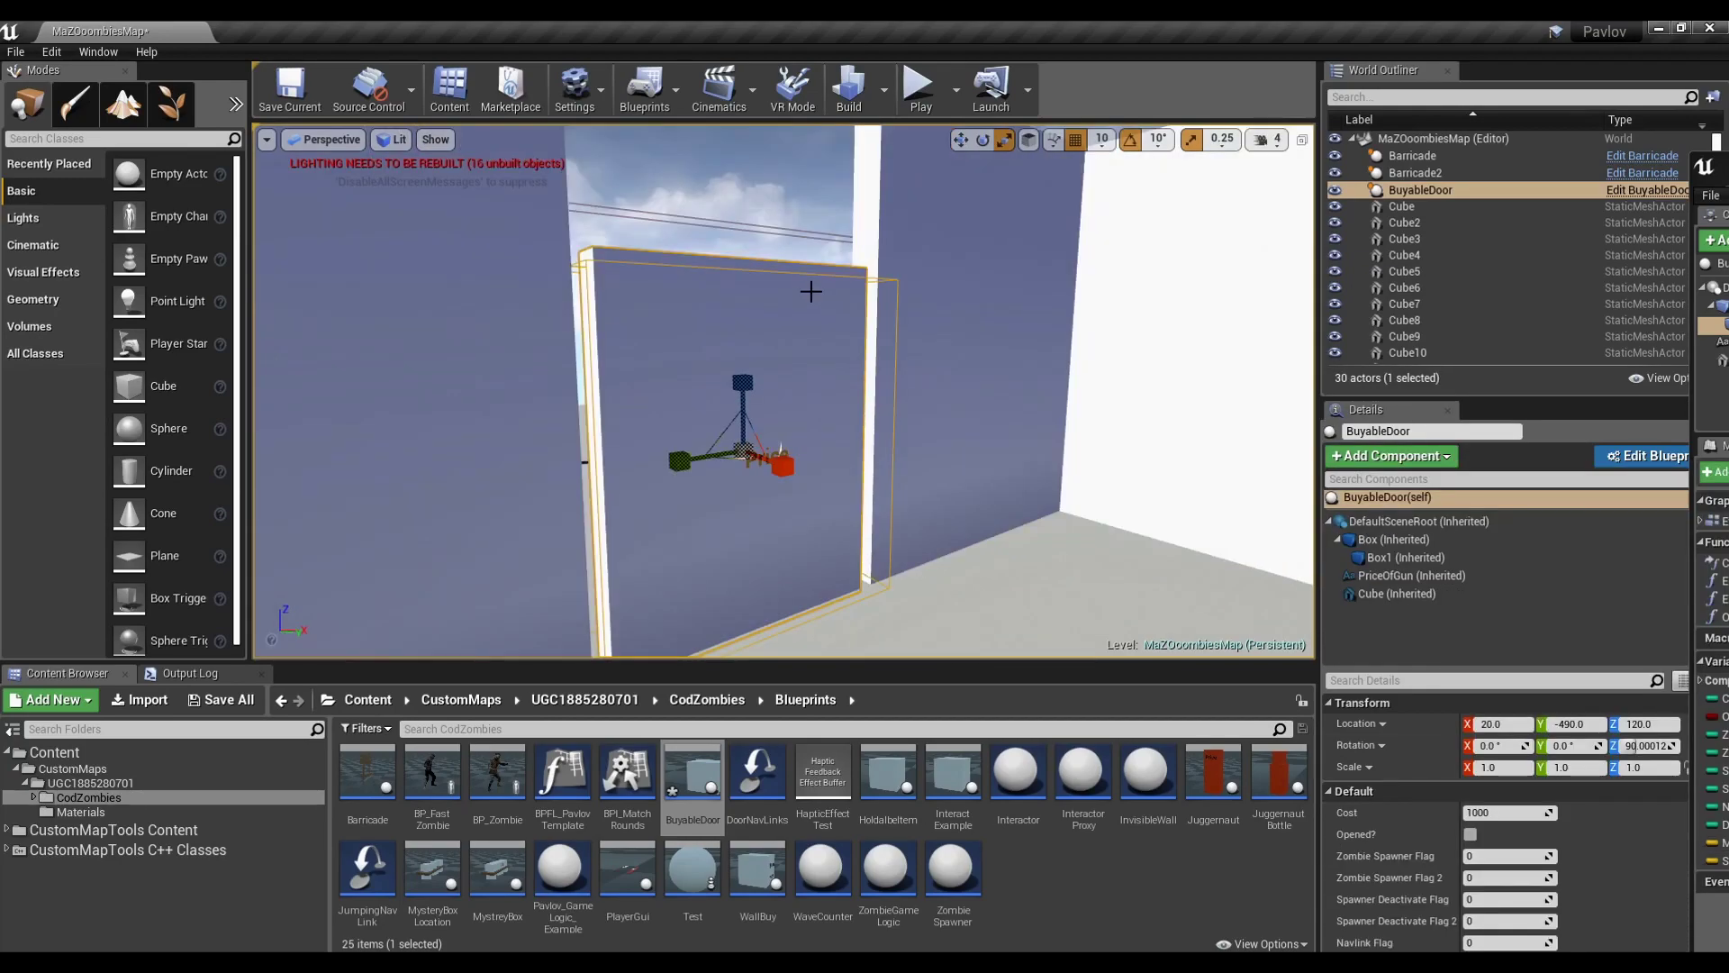
pyautogui.click(1400, 499)
pyautogui.scroll(-2, 1380, 766)
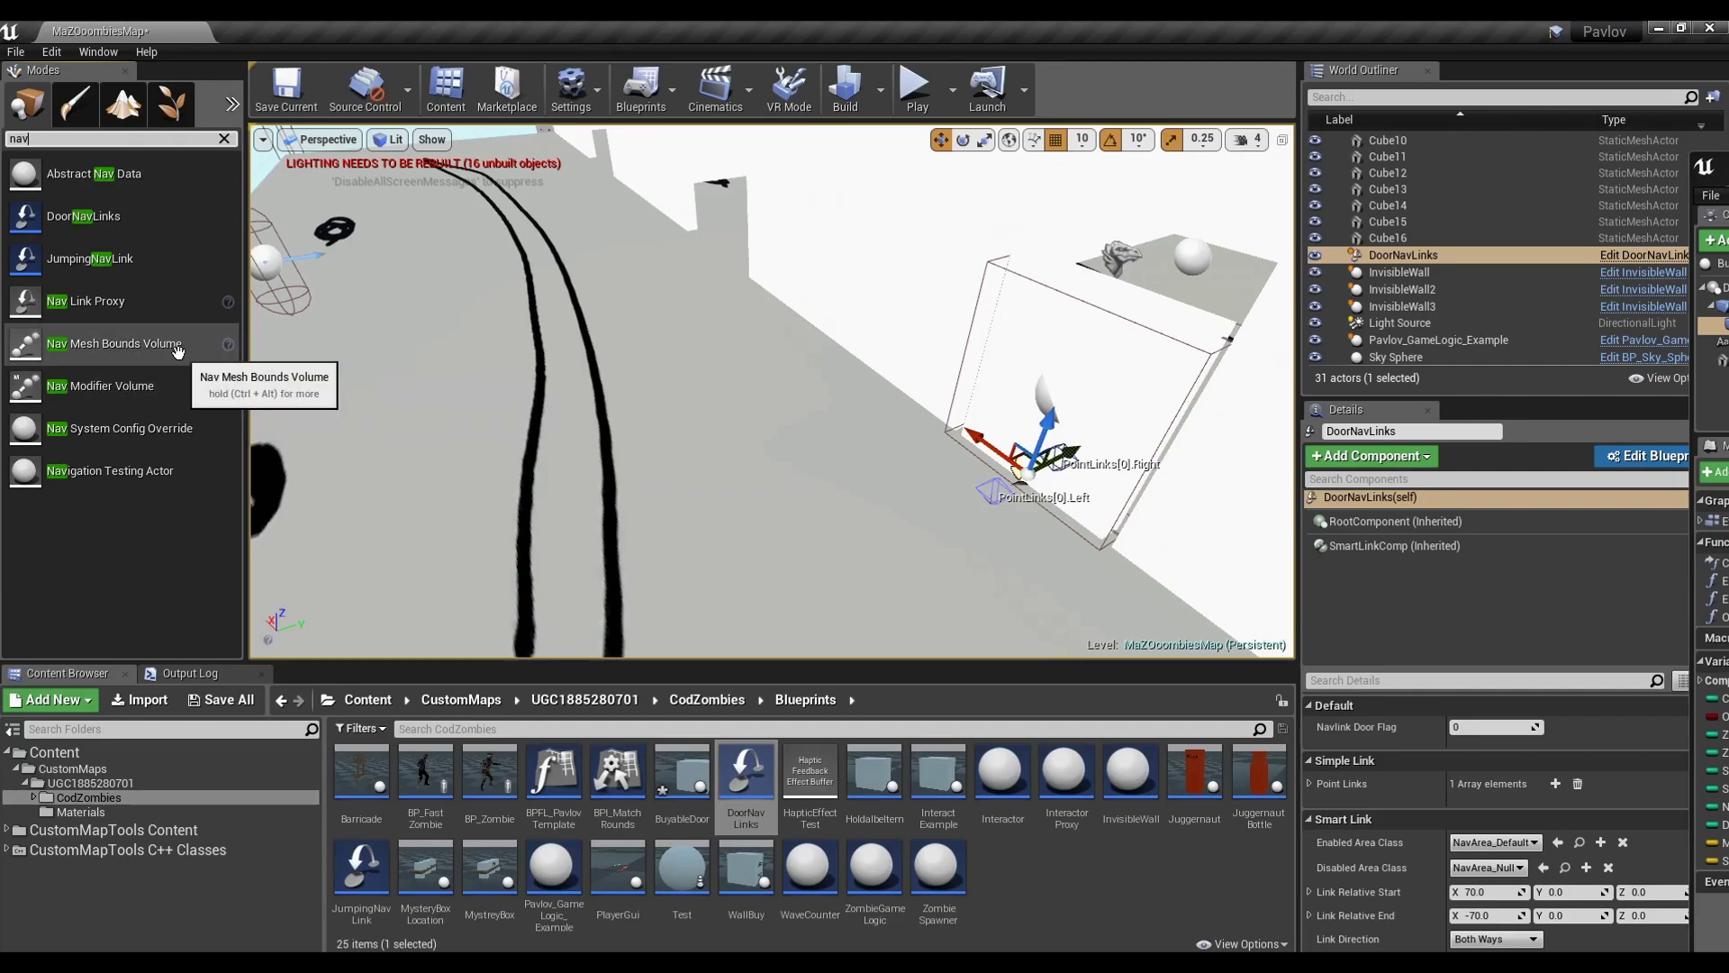
# Add a Nav Mesh Bounds Volume, then scale and move it to cover the rooms and the floor outside them
pyautogui.moveTo(178, 350); pyautogui.dragTo(703, 382)
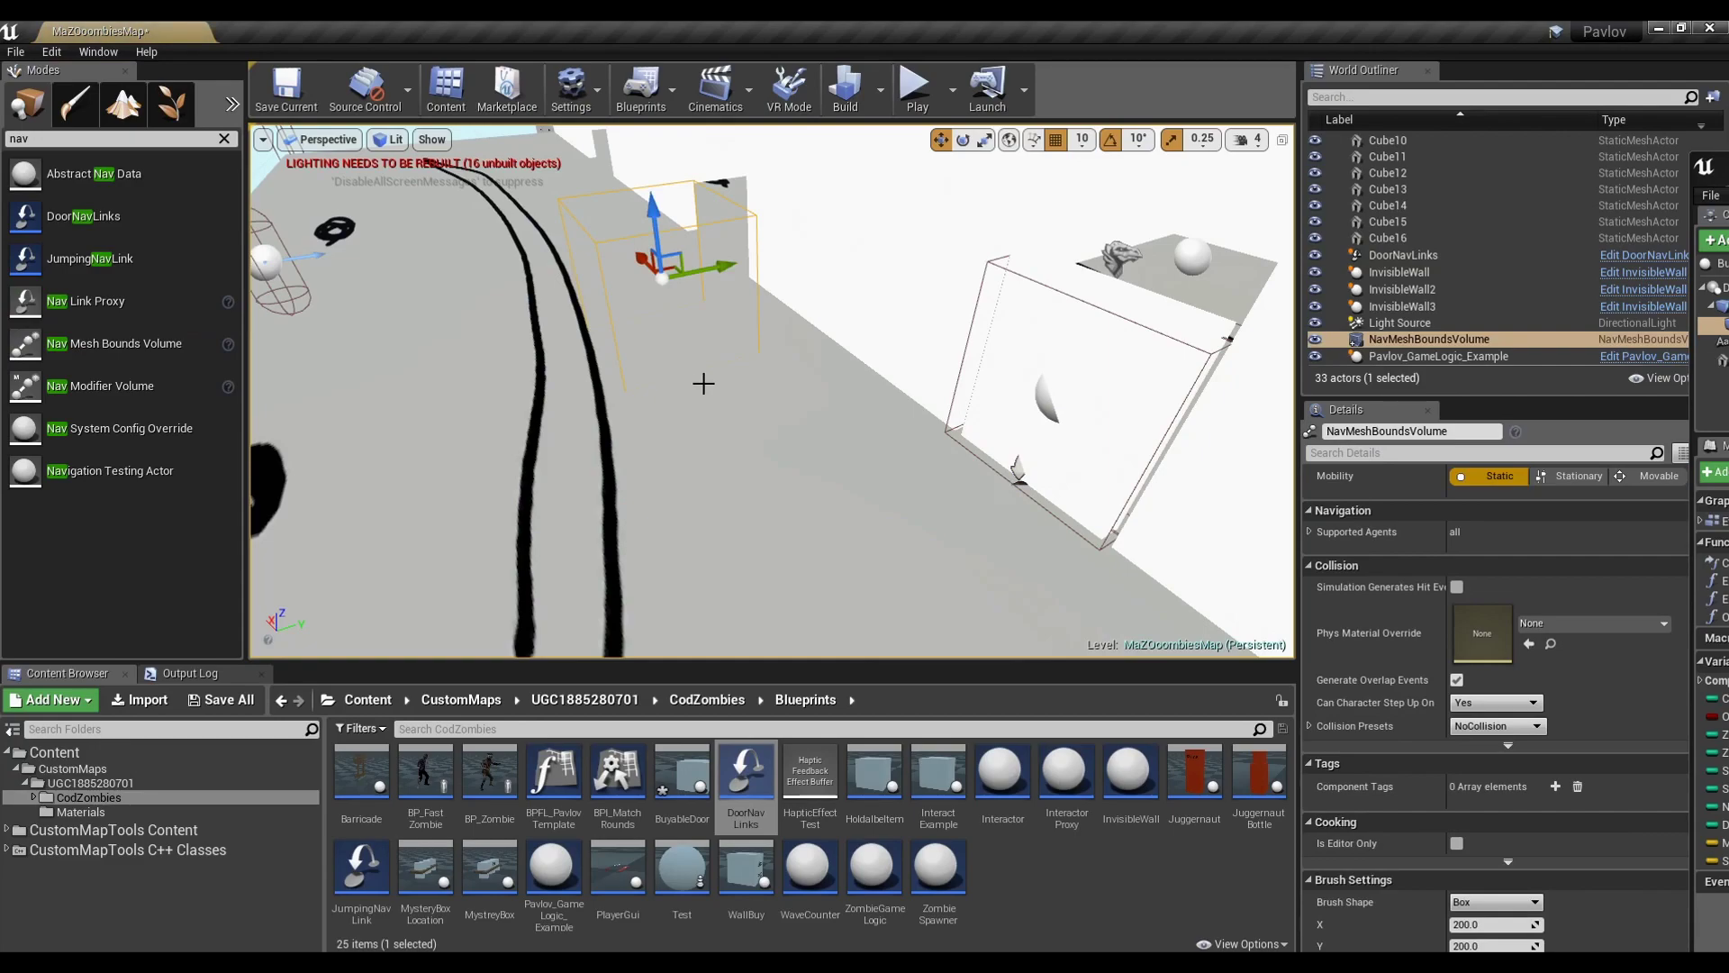
pyautogui.scroll(-5, 704, 383)
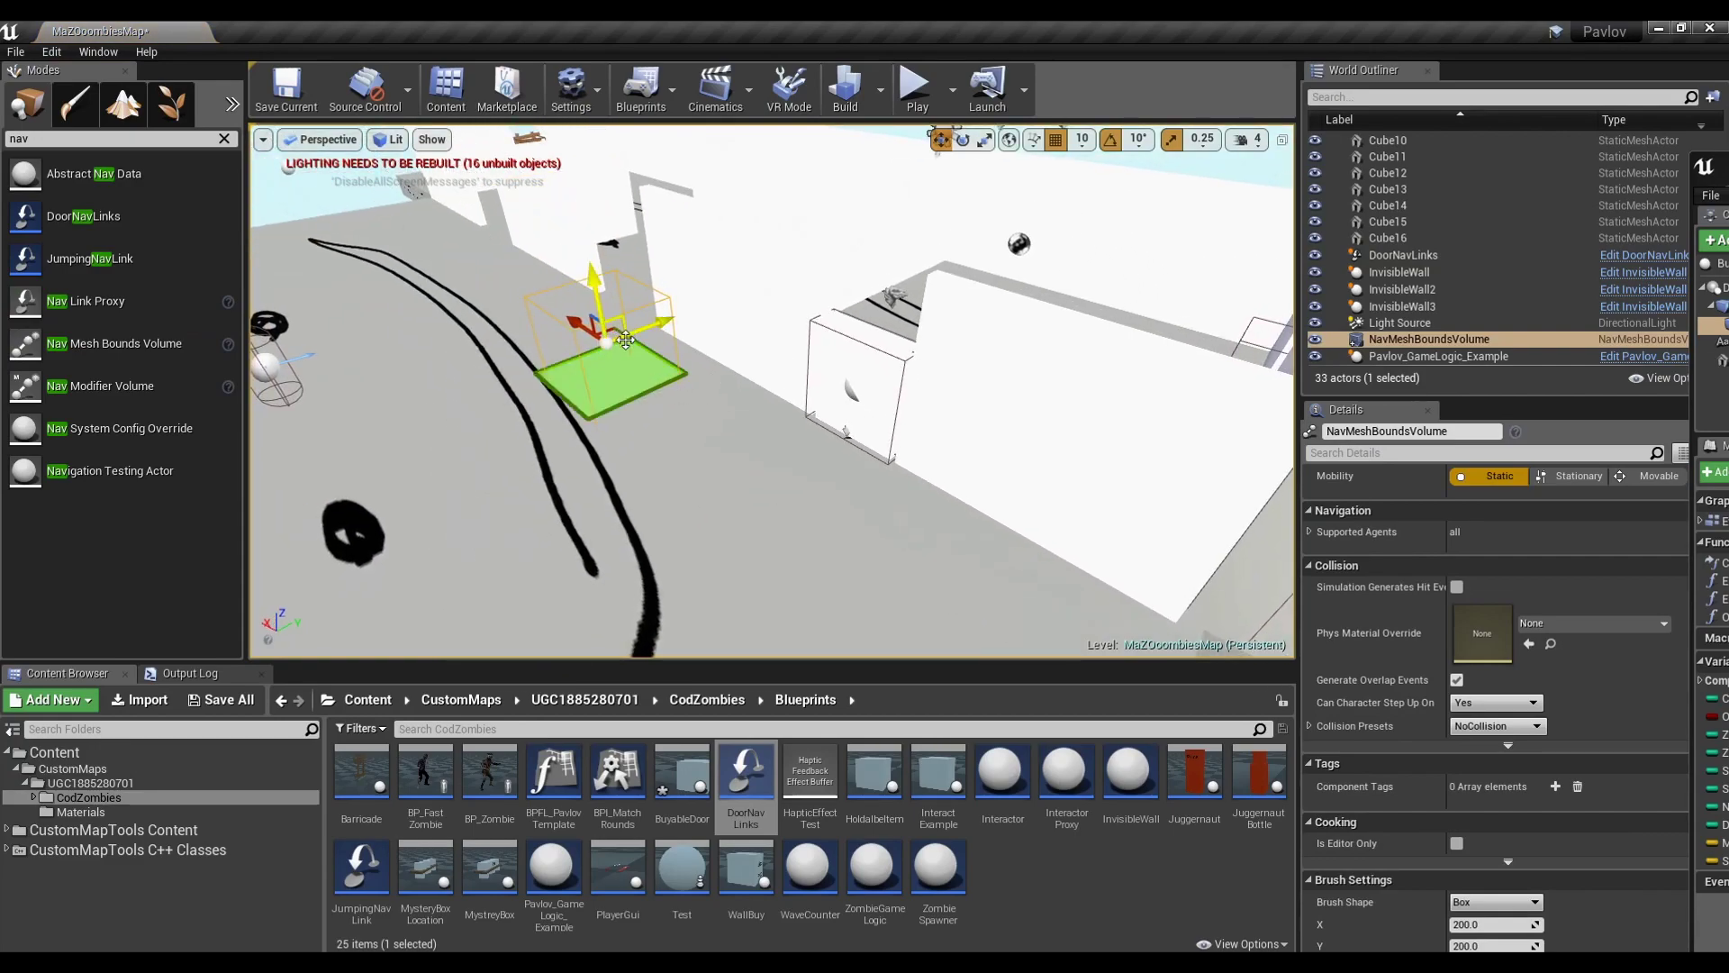
pyautogui.moveTo(665, 365); pyautogui.dragTo(837, 351, button='right')
pyautogui.press('e')
pyautogui.press('r')
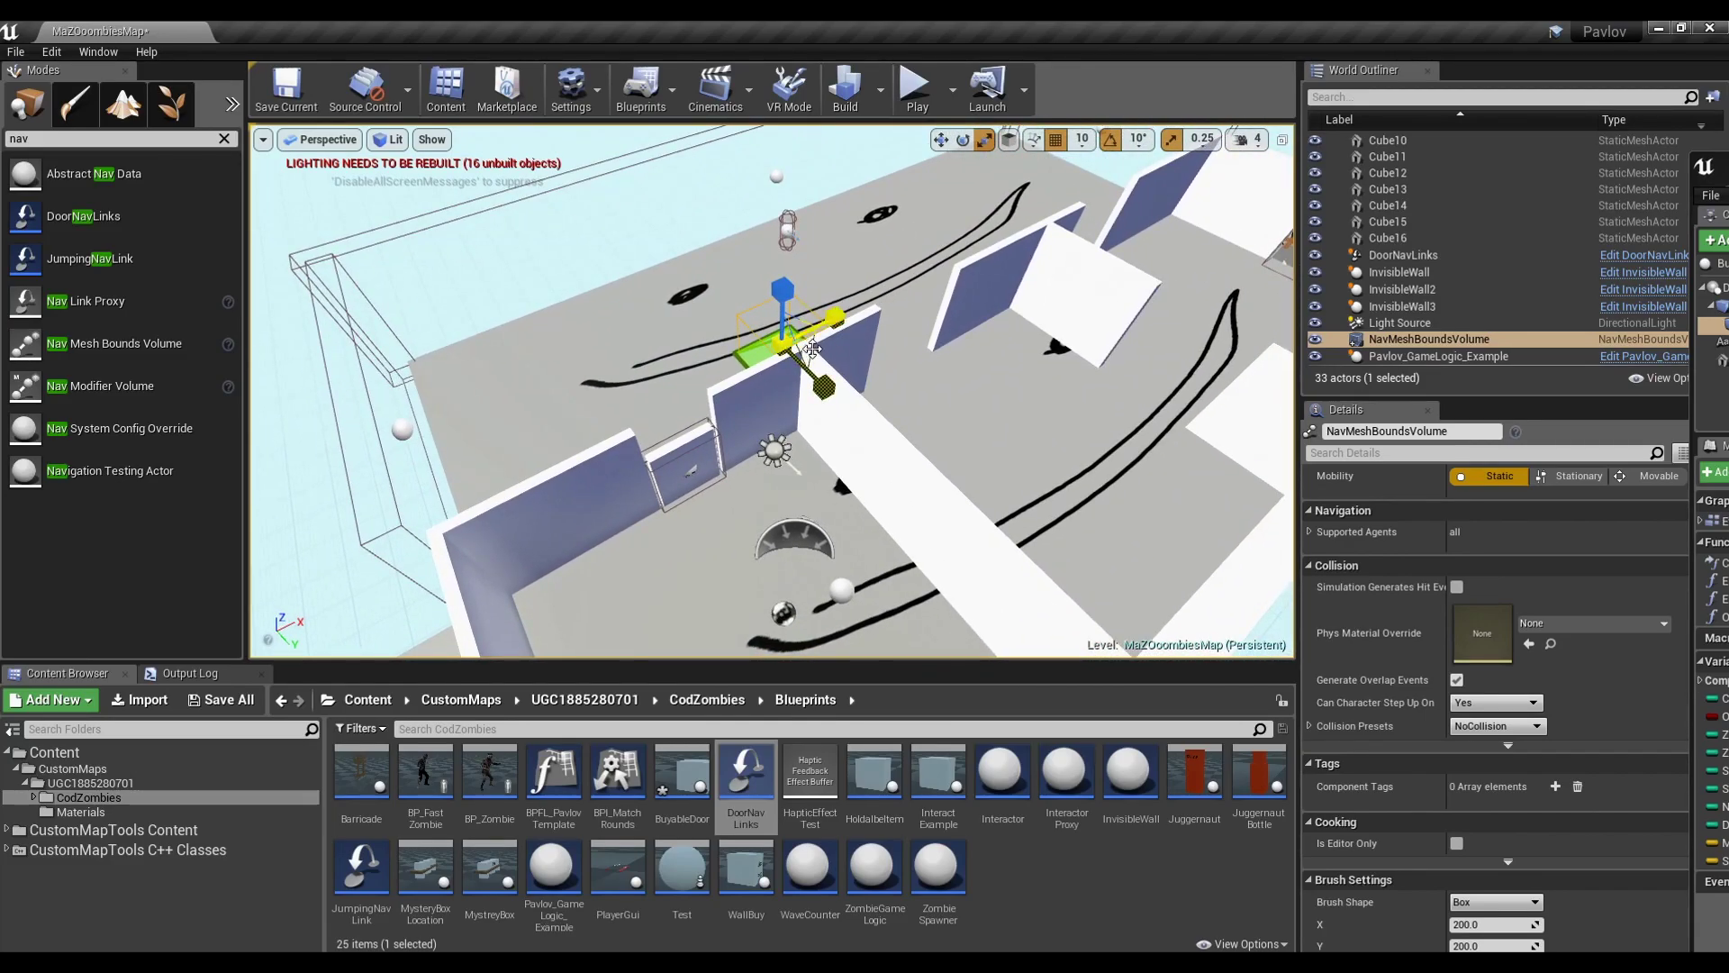
pyautogui.moveTo(809, 350); pyautogui.dragTo(865, 318)
pyautogui.moveTo(783, 345); pyautogui.dragTo(905, 365, button='right')
pyautogui.moveTo(609, 359); pyautogui.dragTo(694, 359, button='right')
pyautogui.press('w')
pyautogui.moveTo(733, 330); pyautogui.dragTo(732, 308)
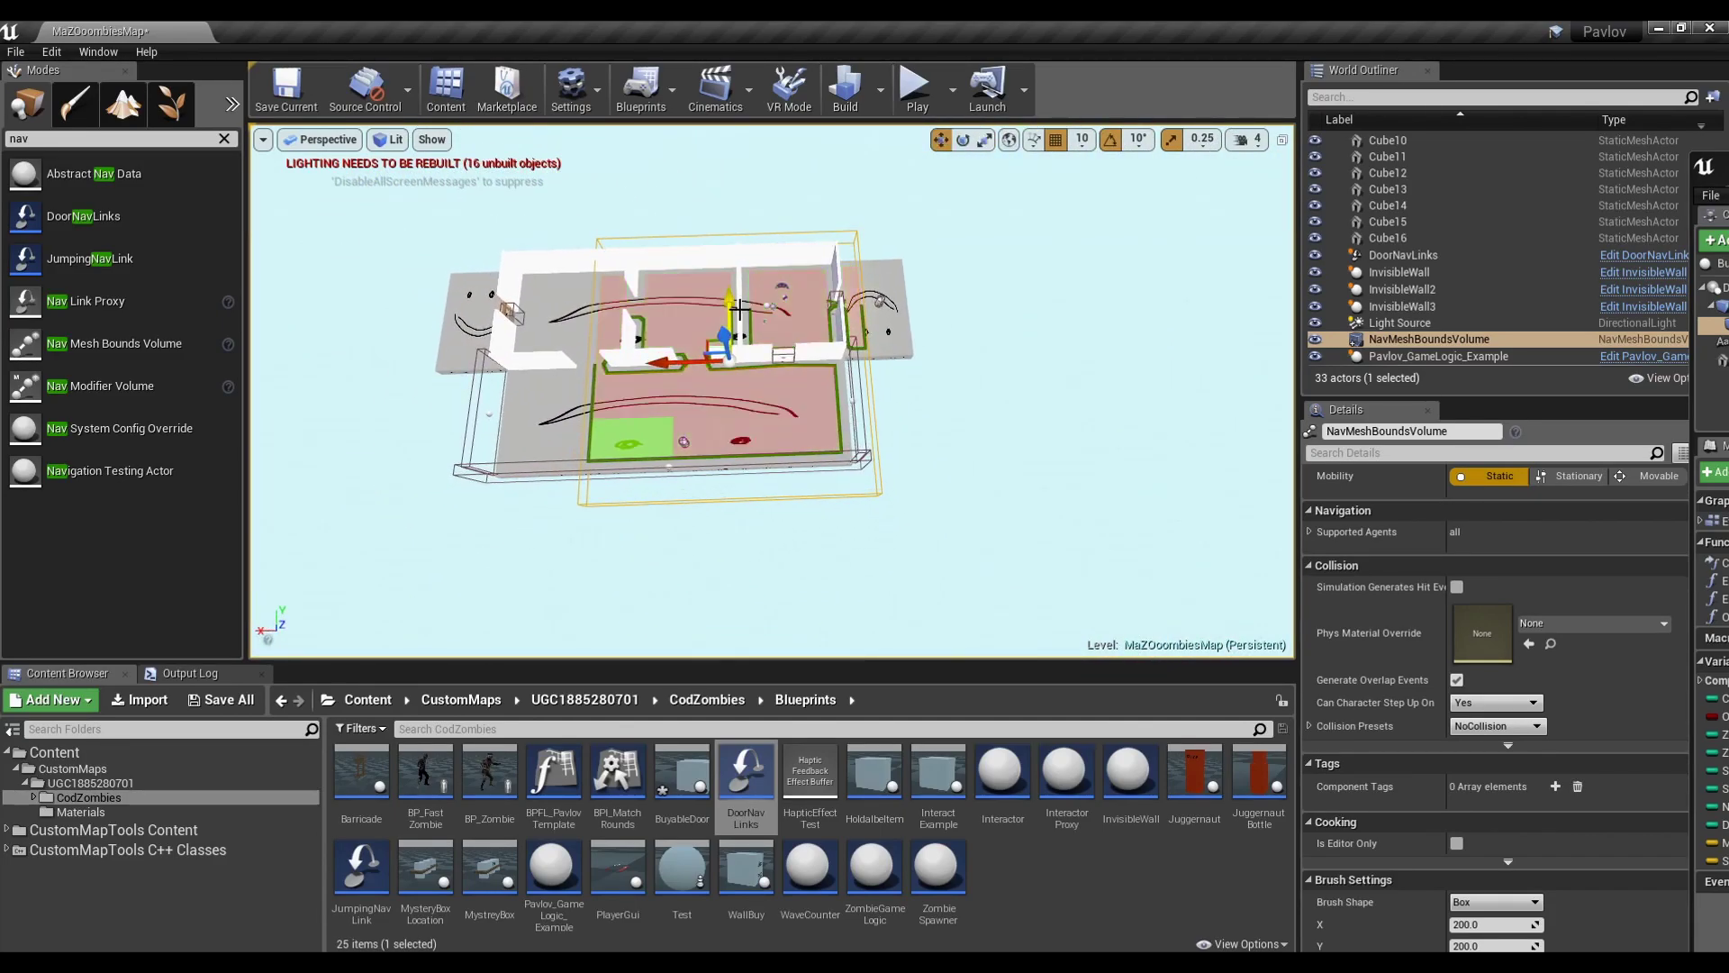
pyautogui.press('space')
pyautogui.press('space')
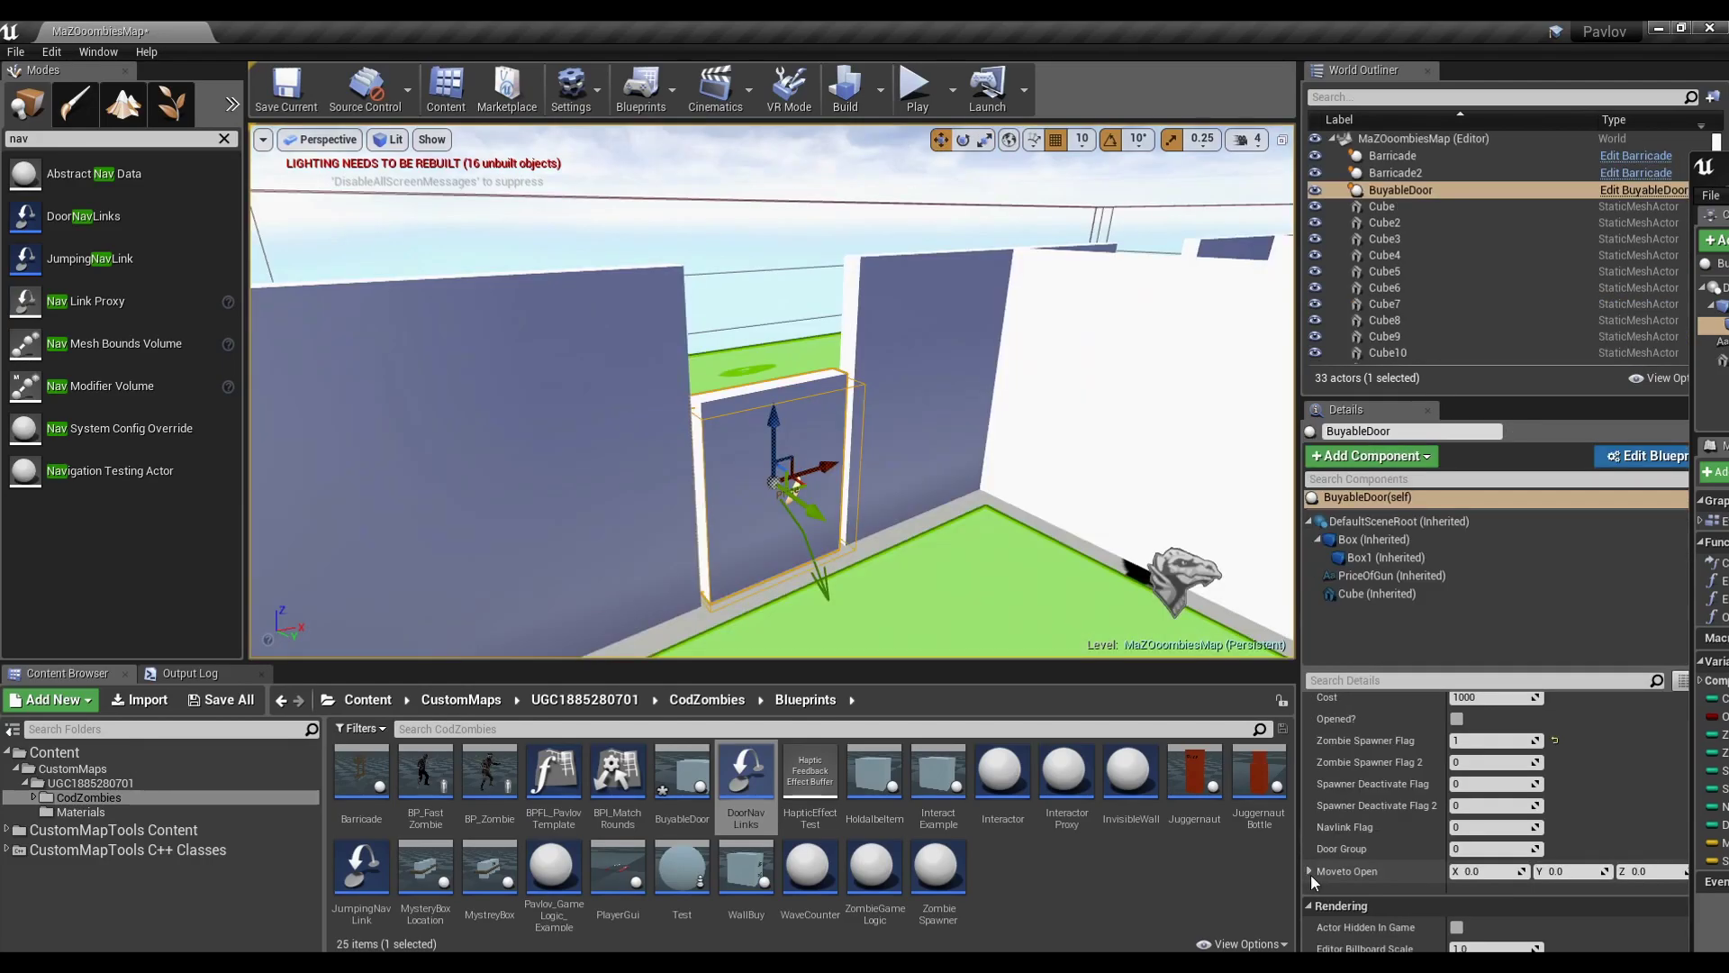
# Set the buyable door's Moveto Open Z value to 100
pyautogui.moveTo(772, 390); pyautogui.dragTo(689, 391, button='right')
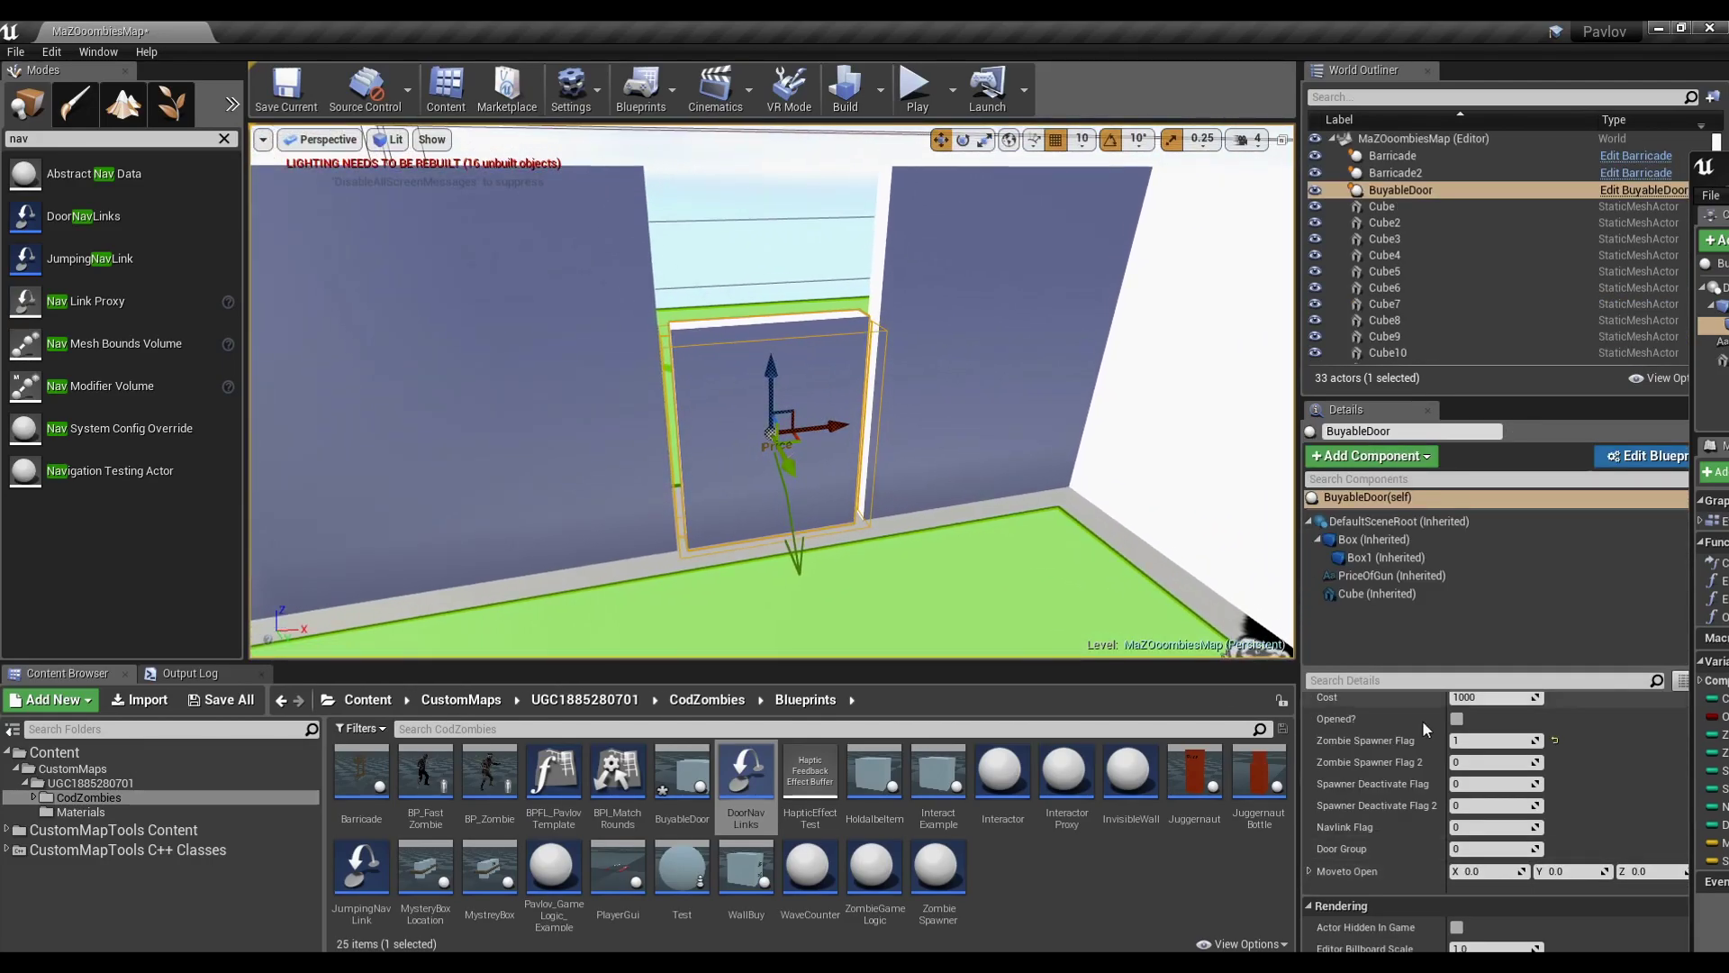
pyautogui.click(1655, 870)
pyautogui.write('100')
pyautogui.press('Return')
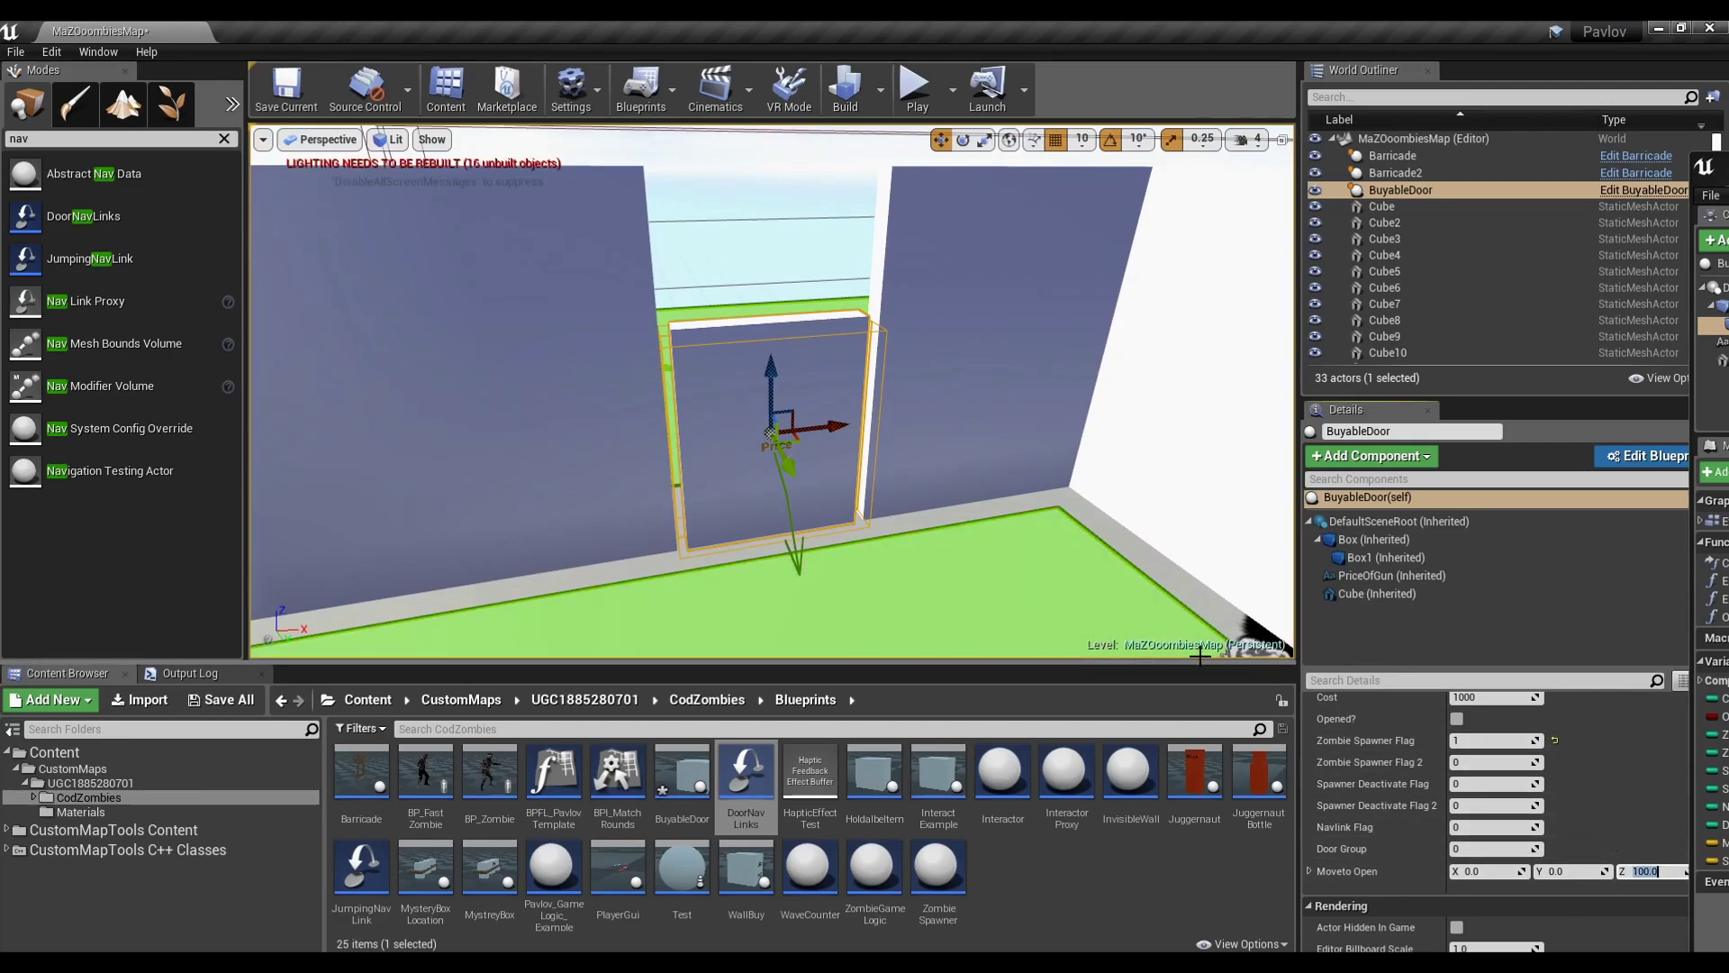
# Set the buyable door's Door Group to 1 and the Navlink Door Flag of the doorway's DoorNavLinks to 1
pyautogui.click(1369, 832)
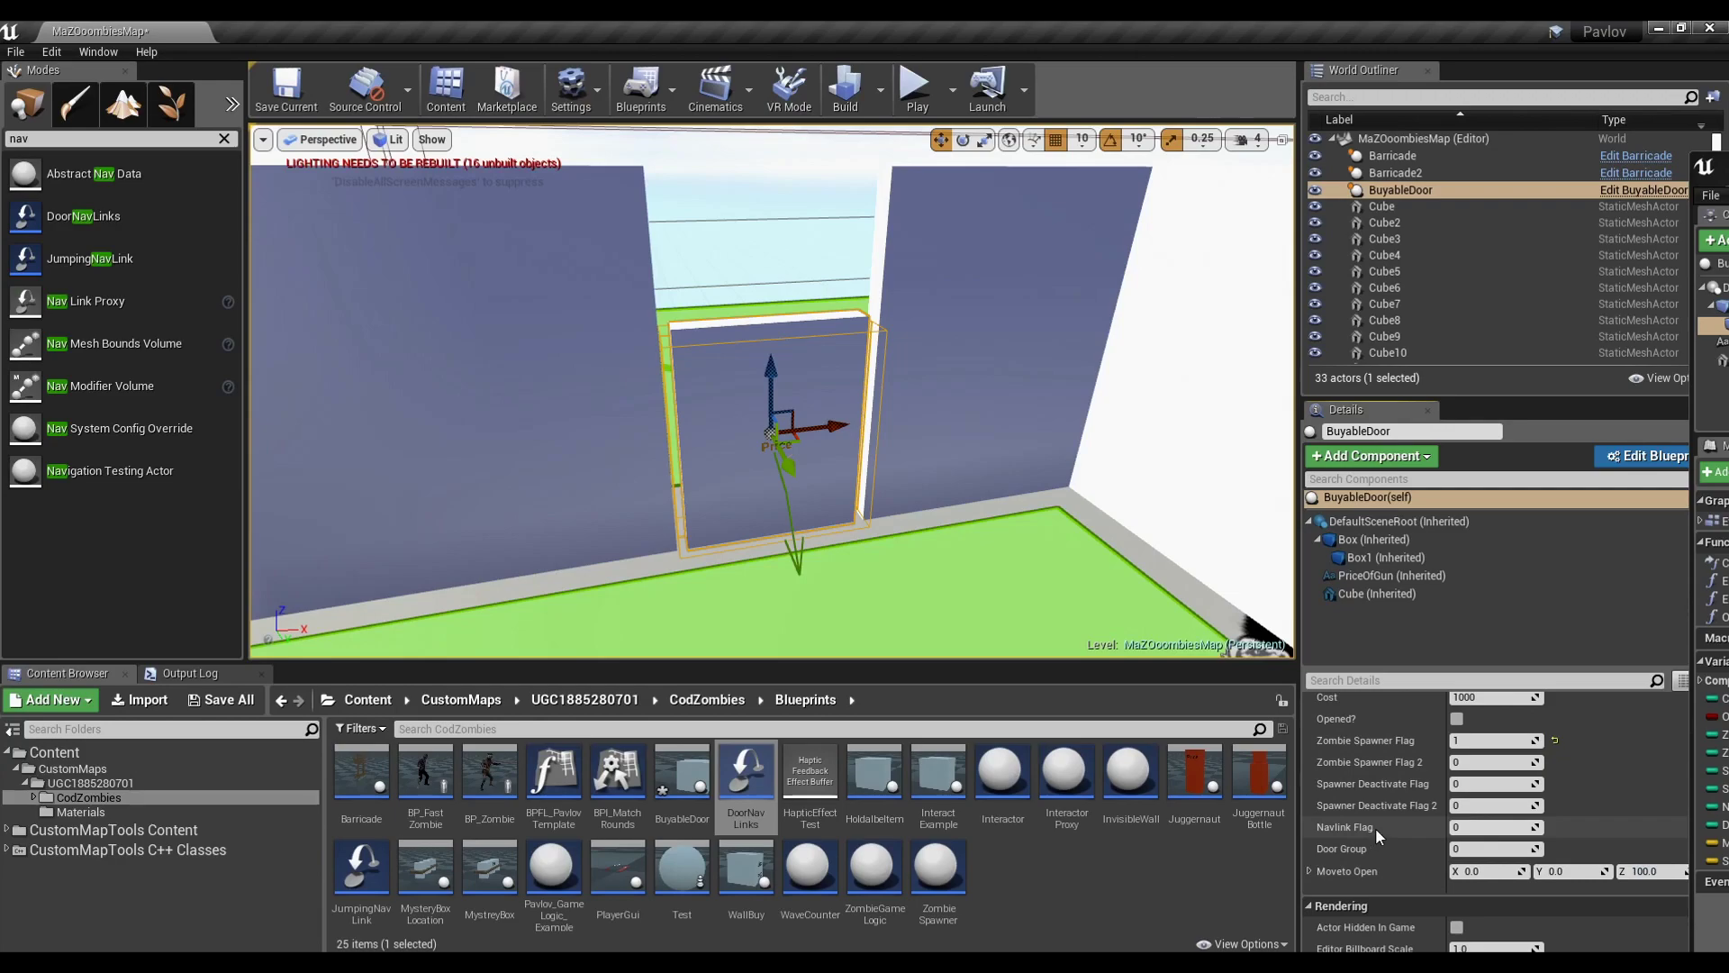
pyautogui.moveTo(1002, 645); pyautogui.dragTo(1013, 611, button='right')
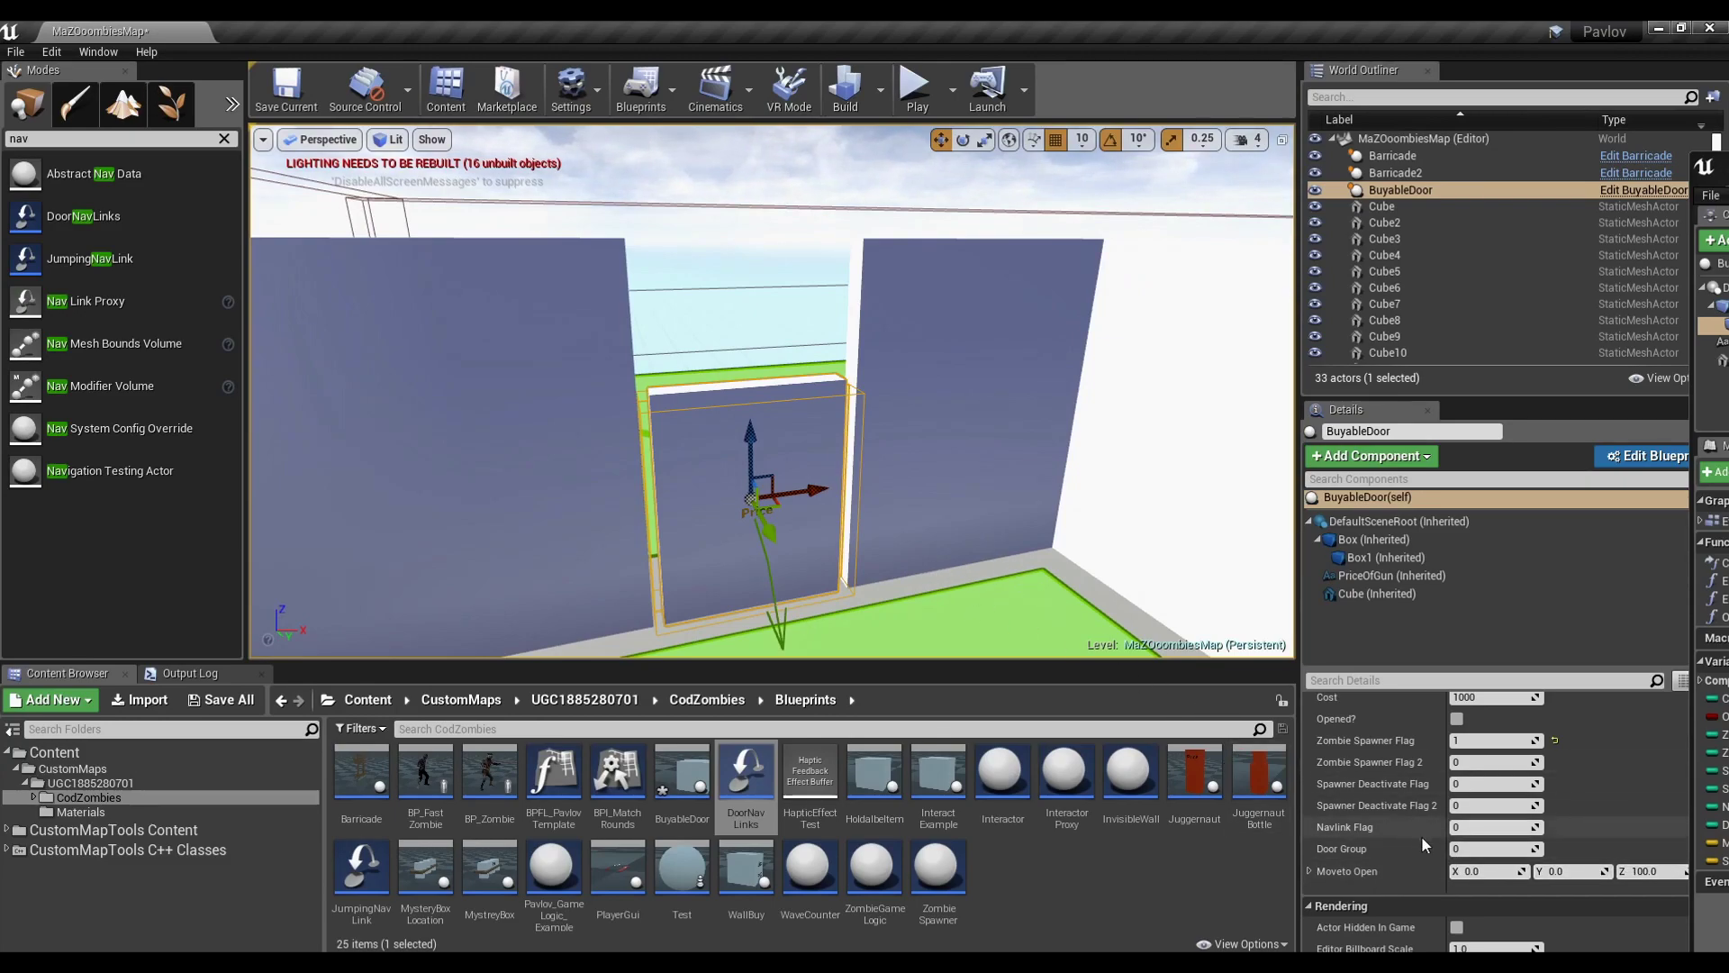
pyautogui.write('1')
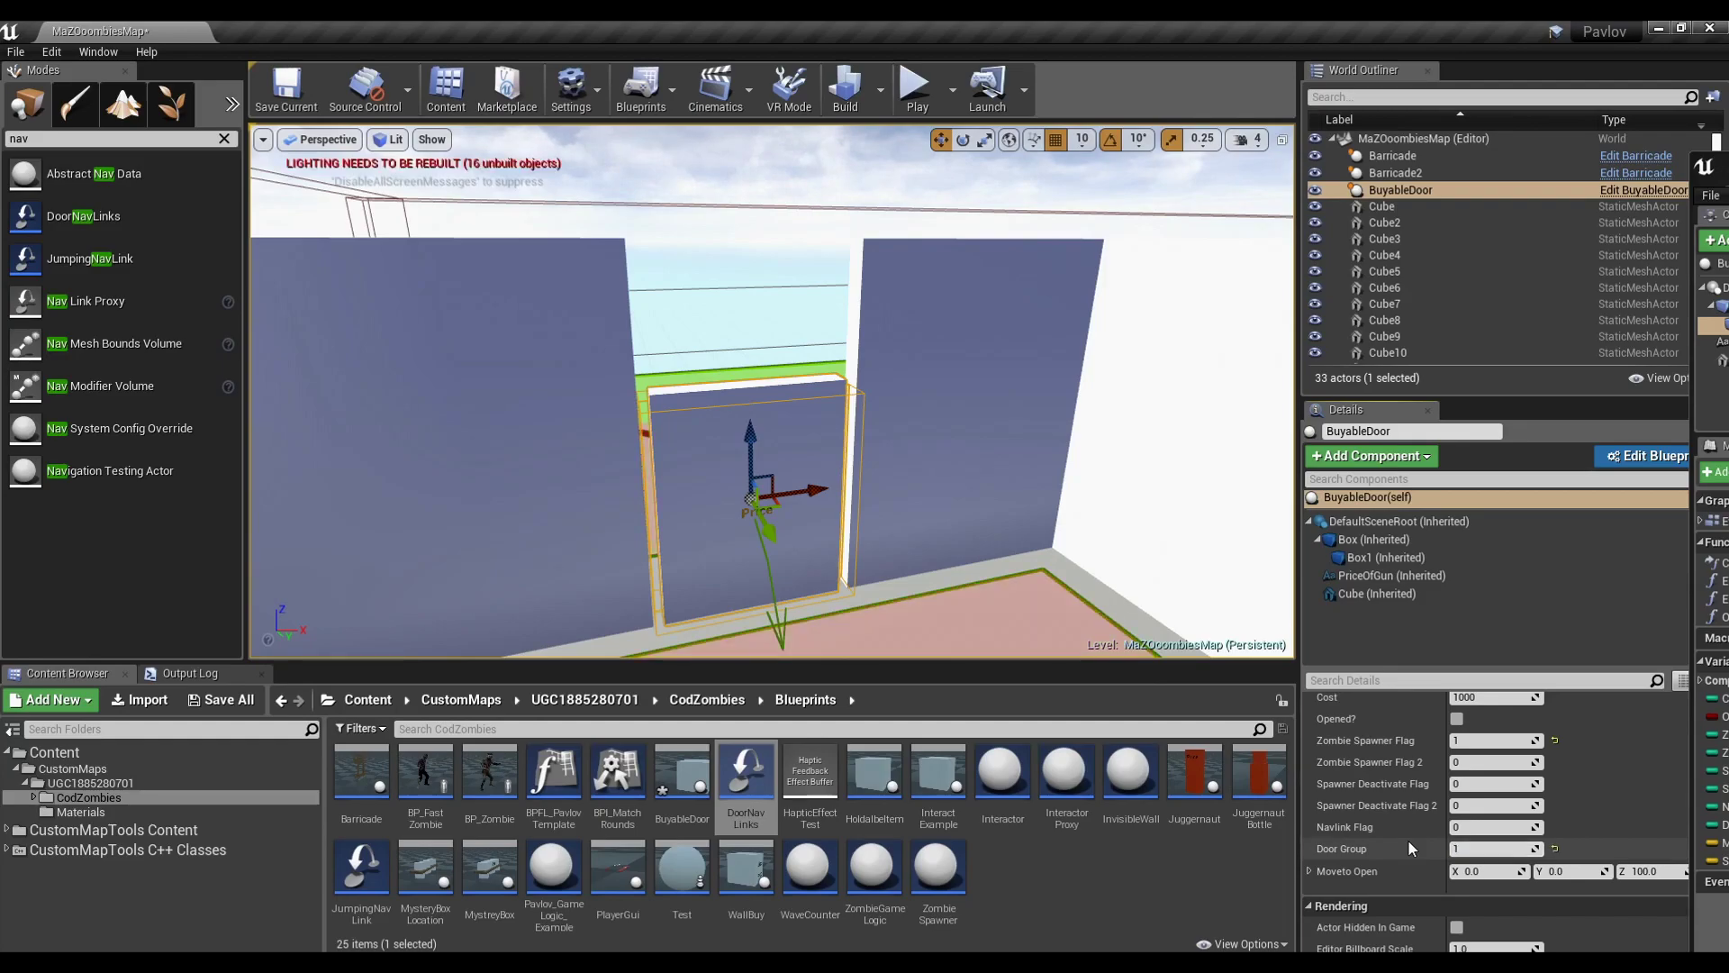
pyautogui.press('Return')
pyautogui.moveTo(956, 546); pyautogui.dragTo(833, 502, button='right')
pyautogui.moveTo(850, 432); pyautogui.dragTo(863, 431, button='right')
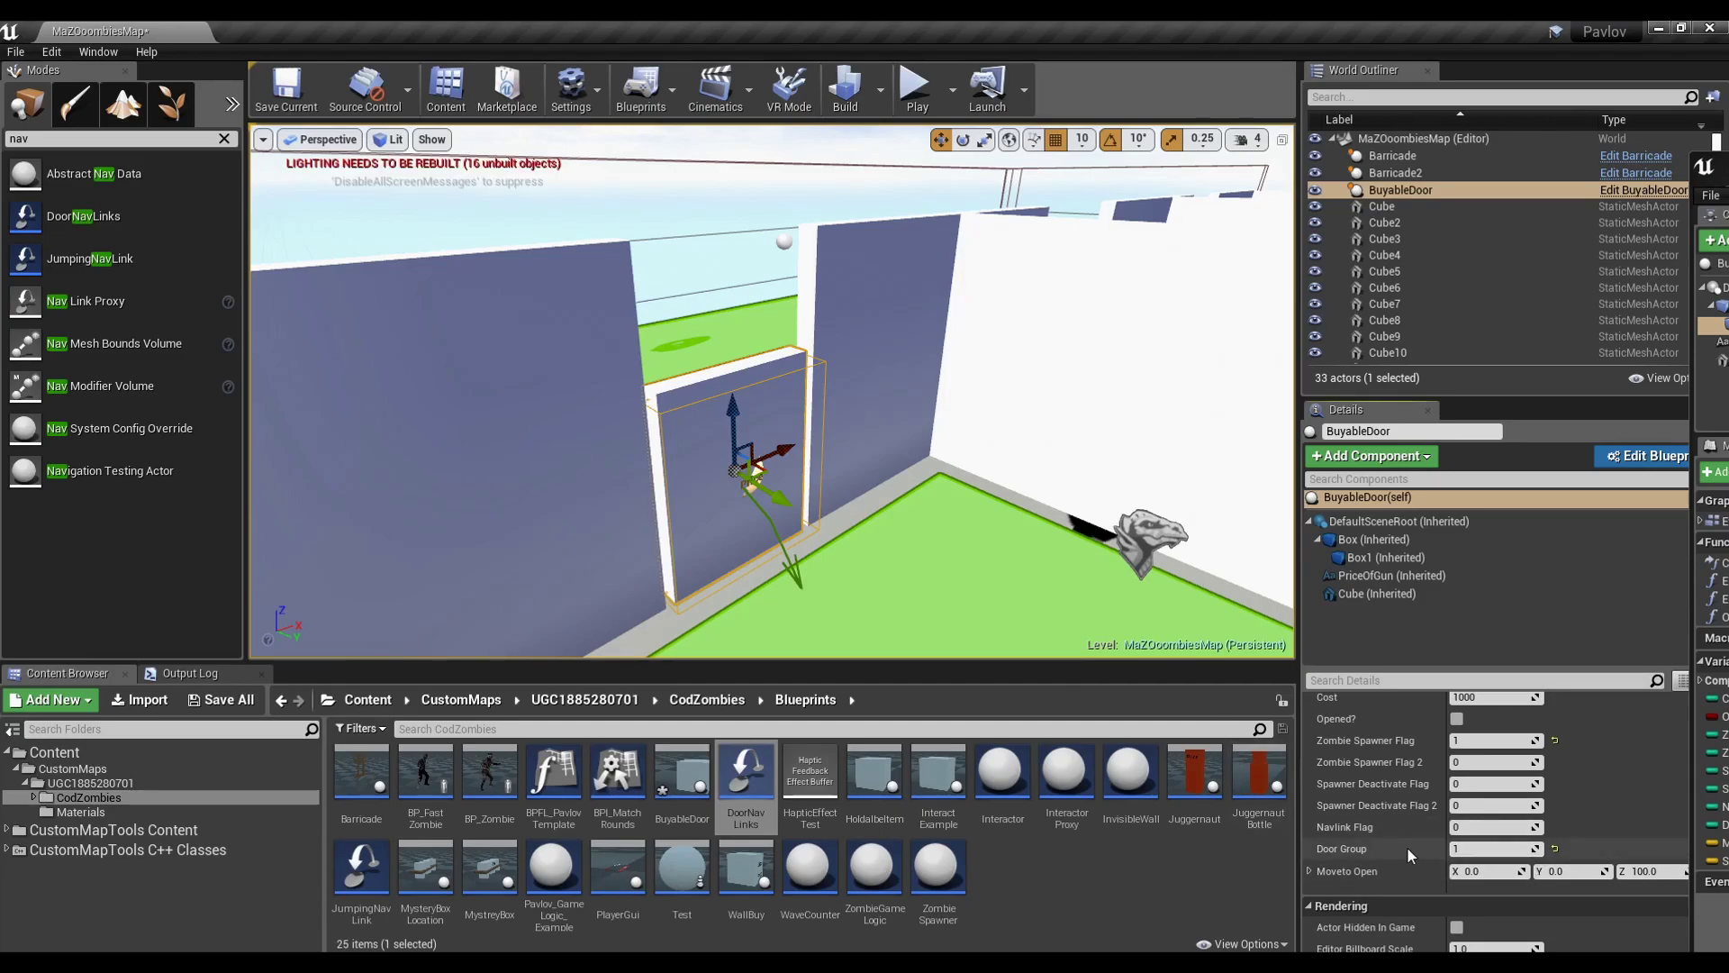
pyautogui.moveTo(847, 513); pyautogui.dragTo(806, 503, button='right')
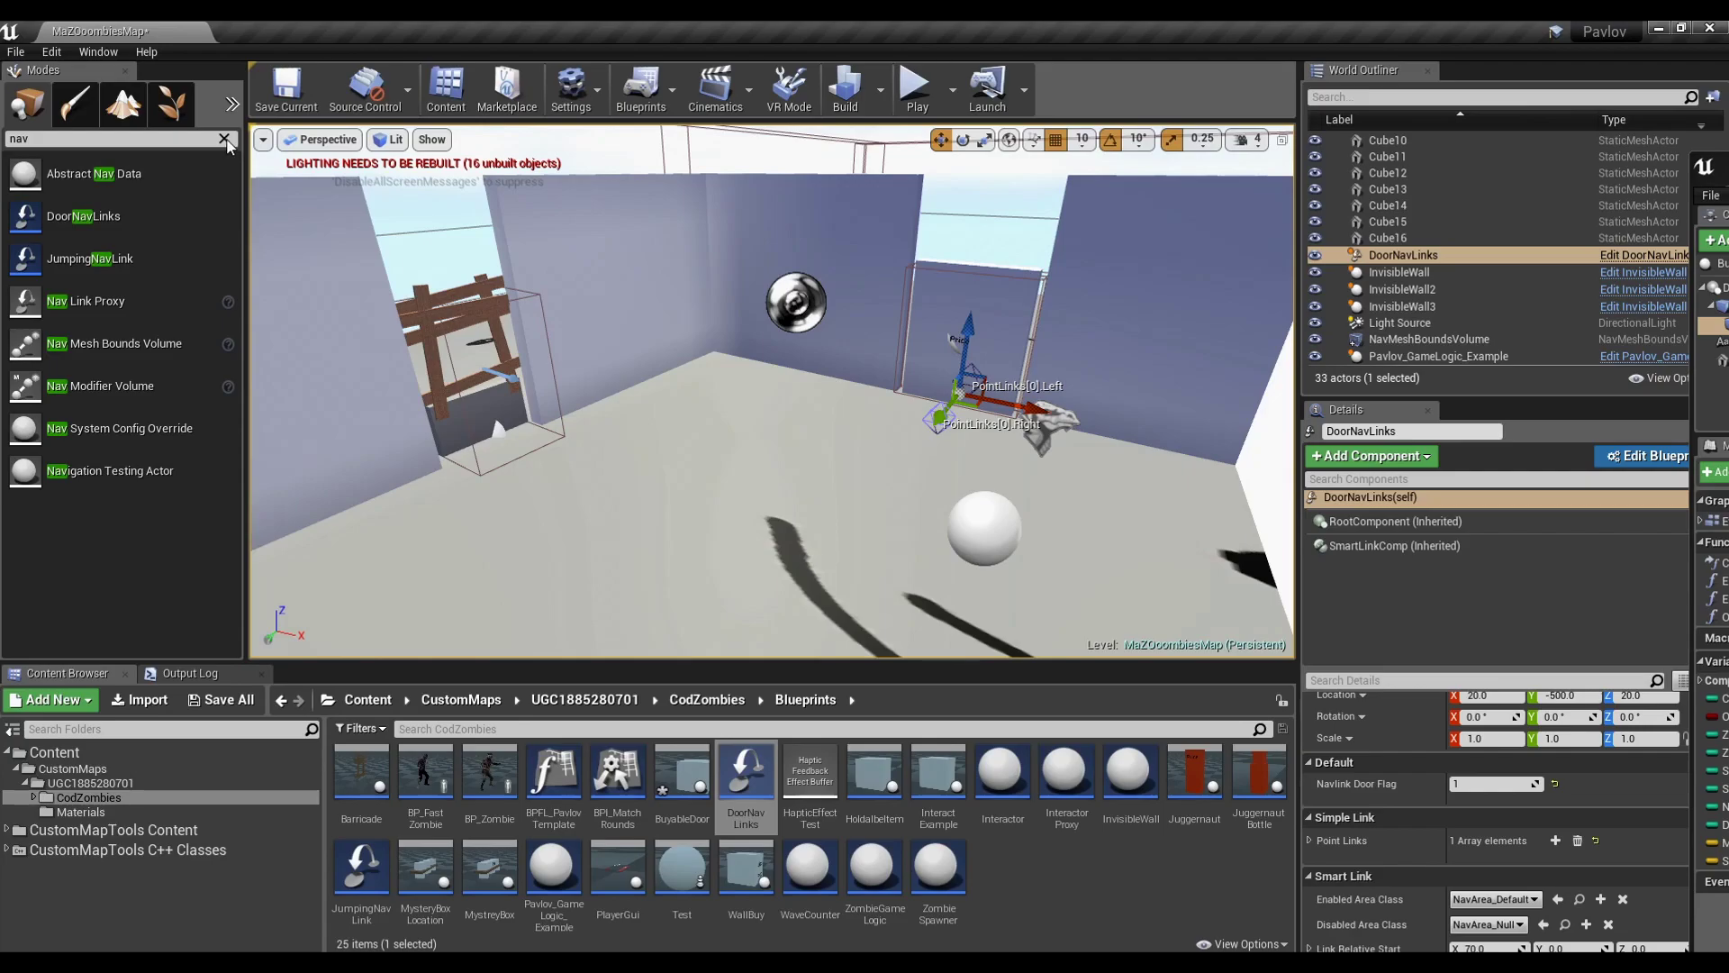
# Place a Pavlov Spawn on the first room's floor and rotate it -130° about Z
pyautogui.click(224, 139)
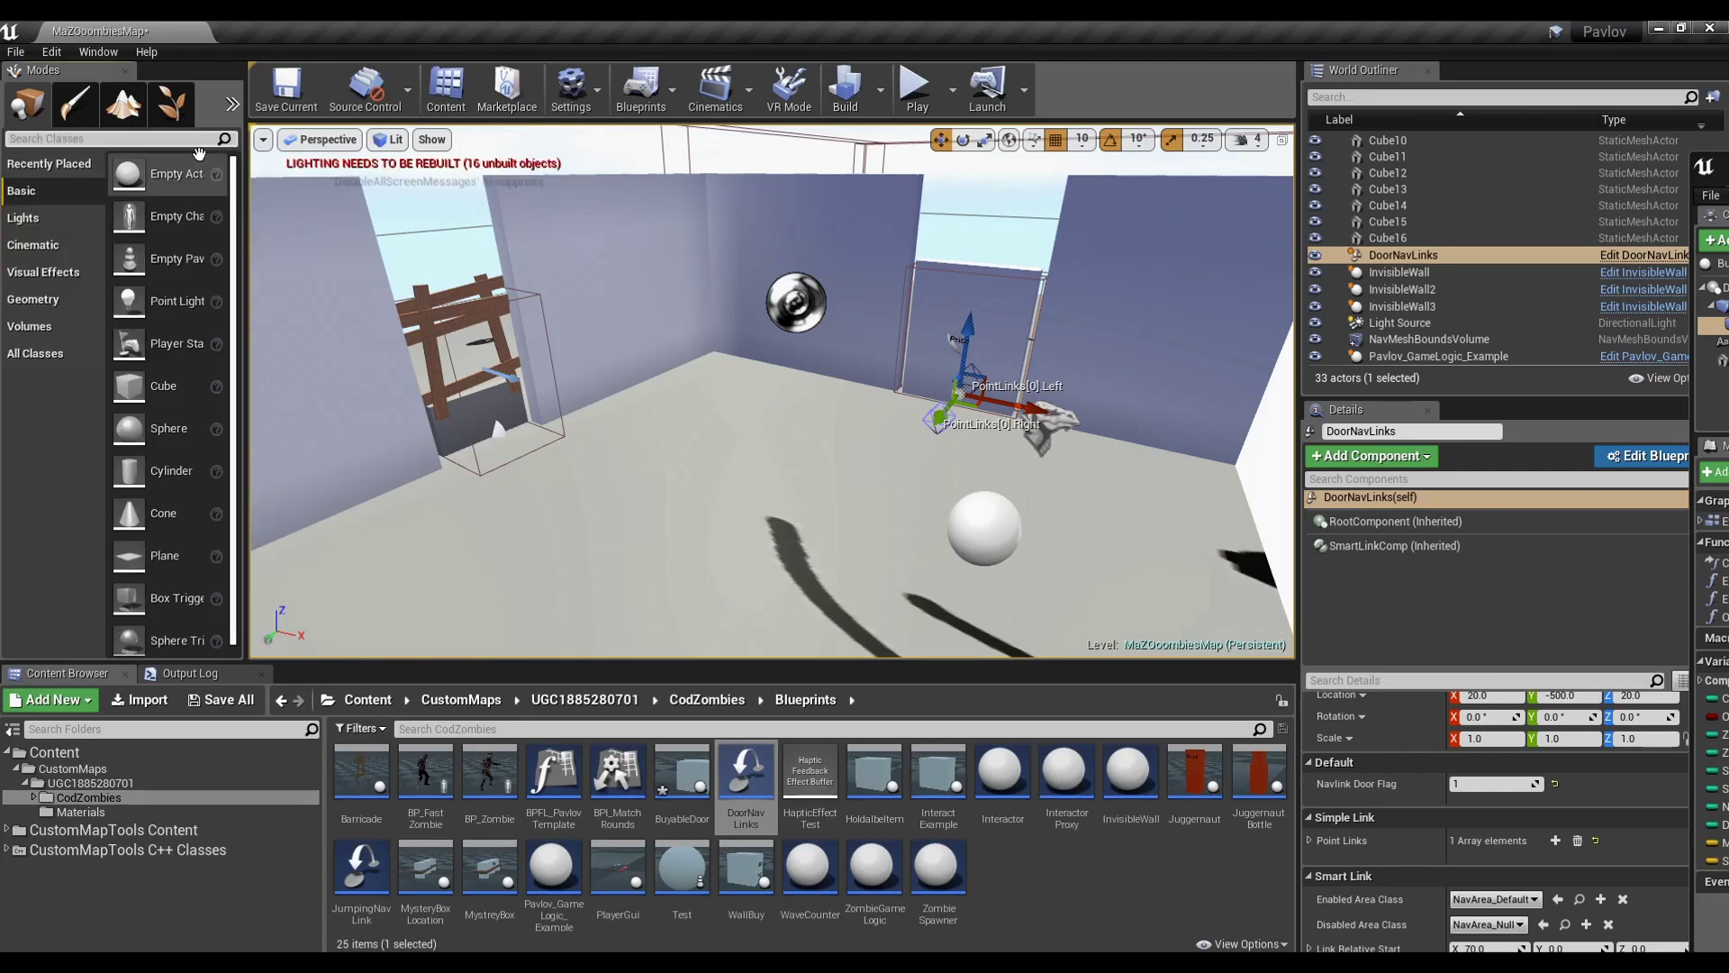
pyautogui.write('pavlov')
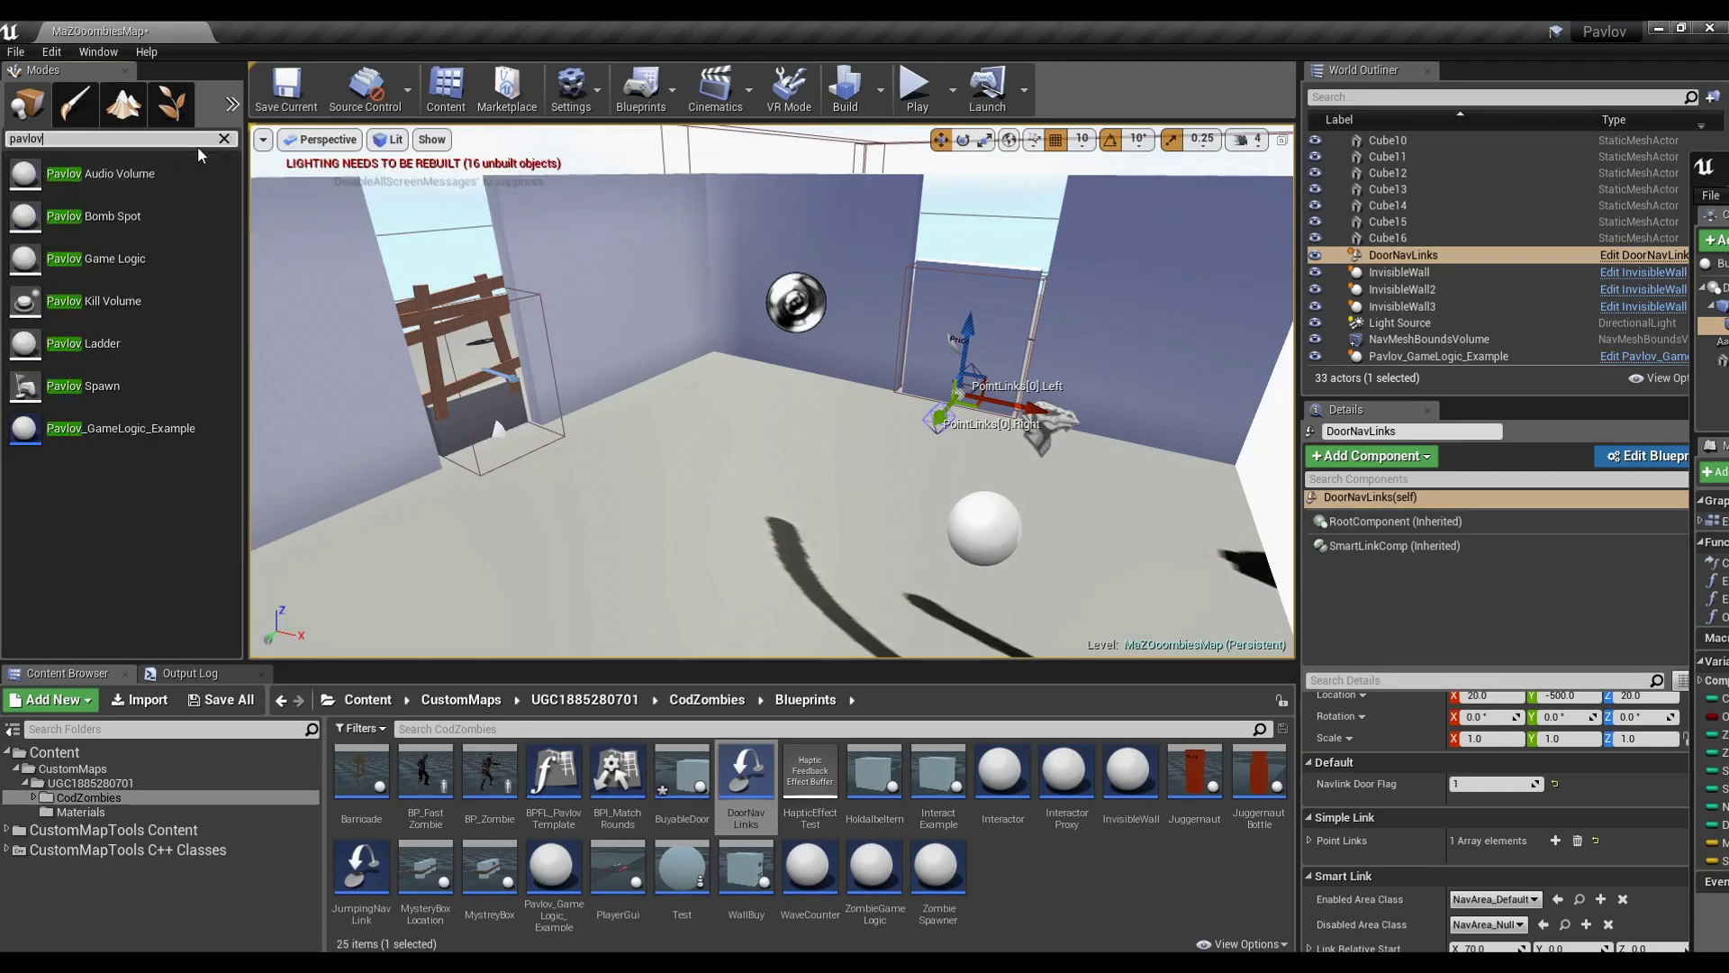
pyautogui.moveTo(144, 385); pyautogui.dragTo(798, 540)
pyautogui.moveTo(799, 426); pyautogui.dragTo(799, 541, button='right')
pyautogui.press('e')
pyautogui.moveTo(799, 425); pyautogui.dragTo(878, 385)
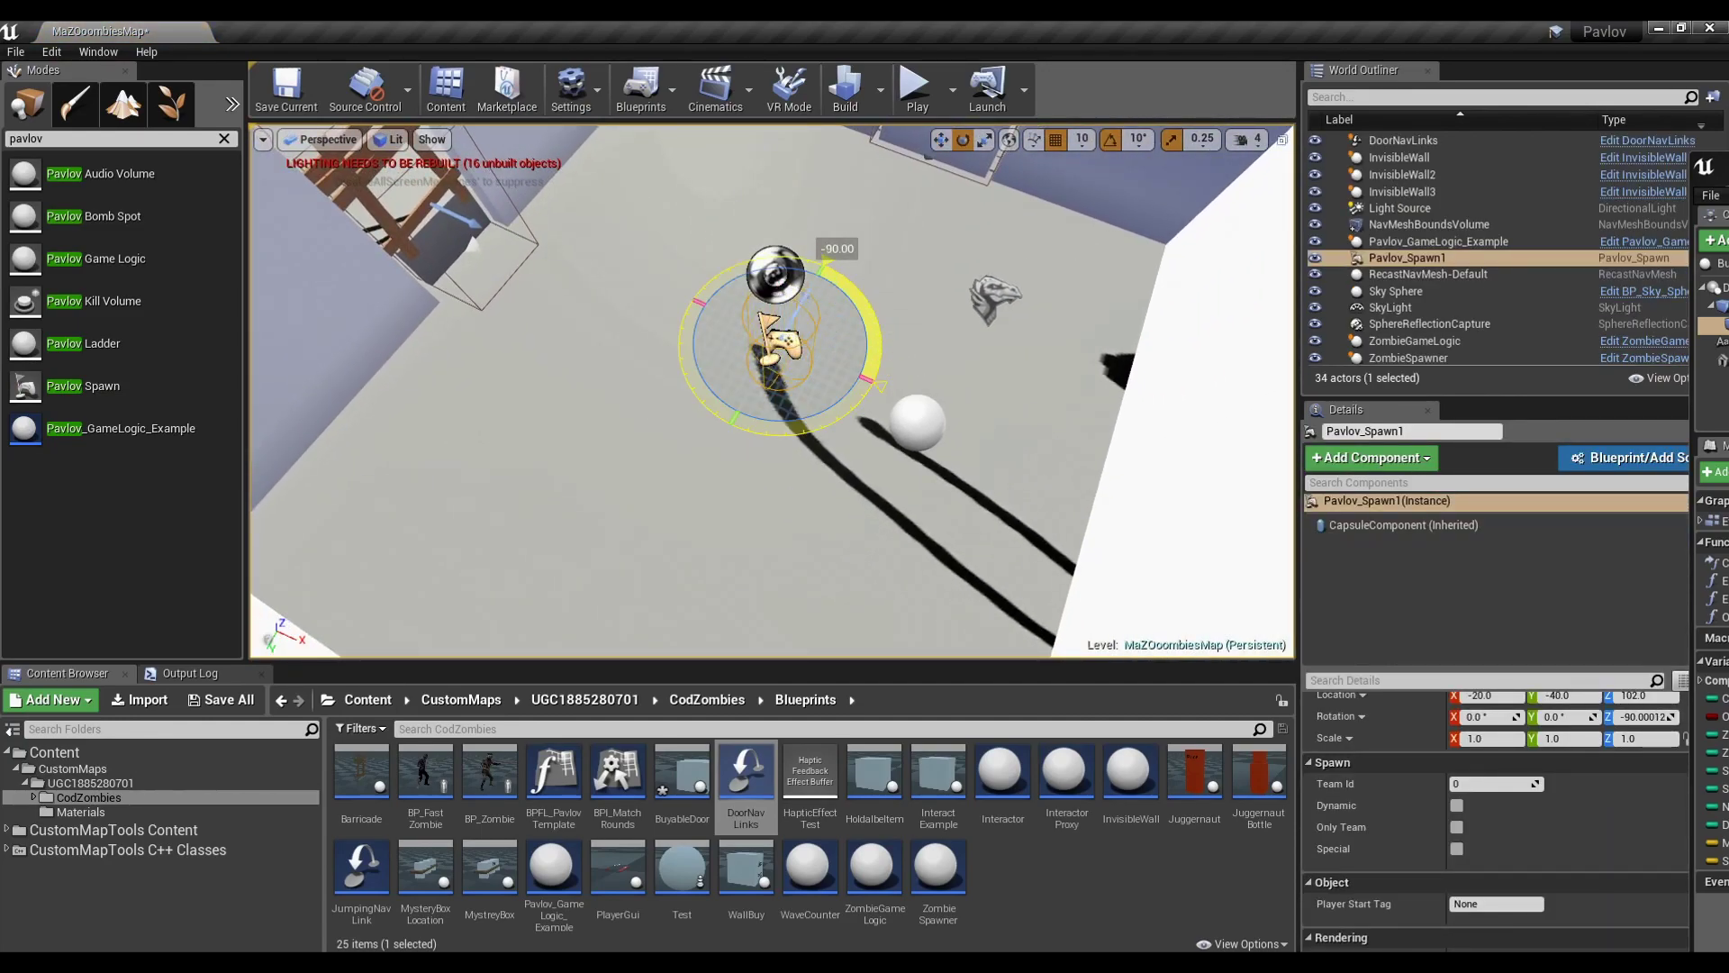
pyautogui.moveTo(780, 478); pyautogui.dragTo(937, 479, button='right')
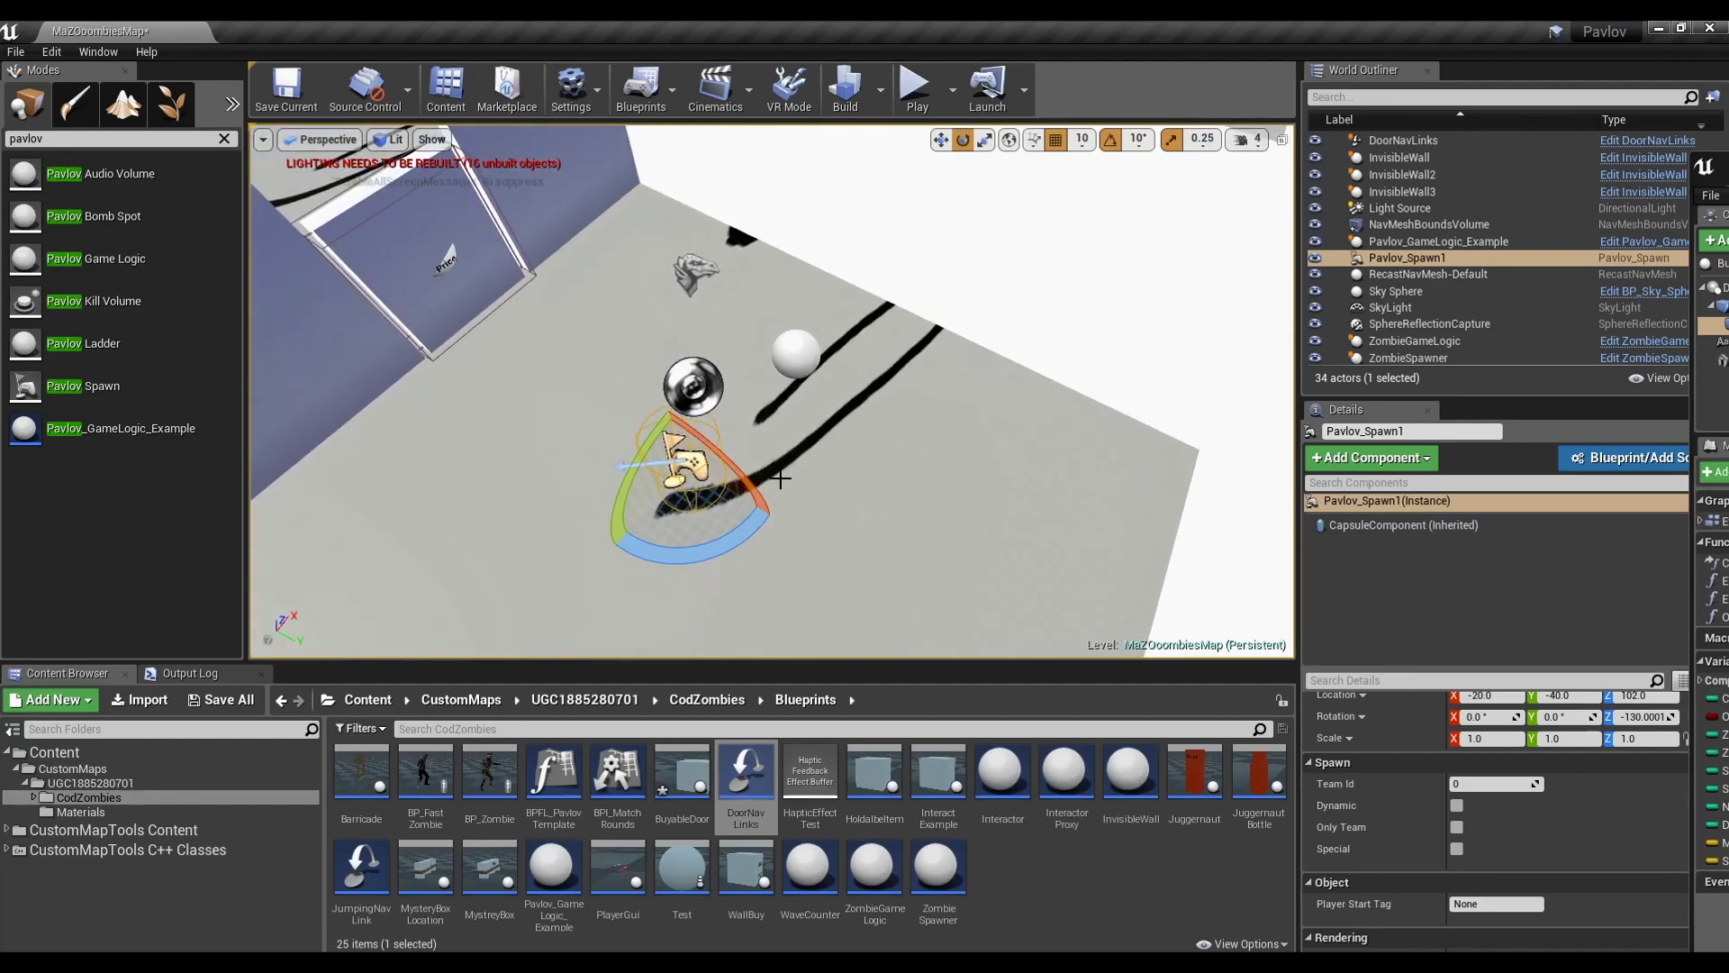
# Move the Pavlov Spawn toward the room's far corner at X 140, Y 280 and check its spawn options
pyautogui.press('w')
pyautogui.moveTo(724, 454); pyautogui.dragTo(961, 442)
pyautogui.moveTo(963, 399); pyautogui.dragTo(1117, 399, button='right')
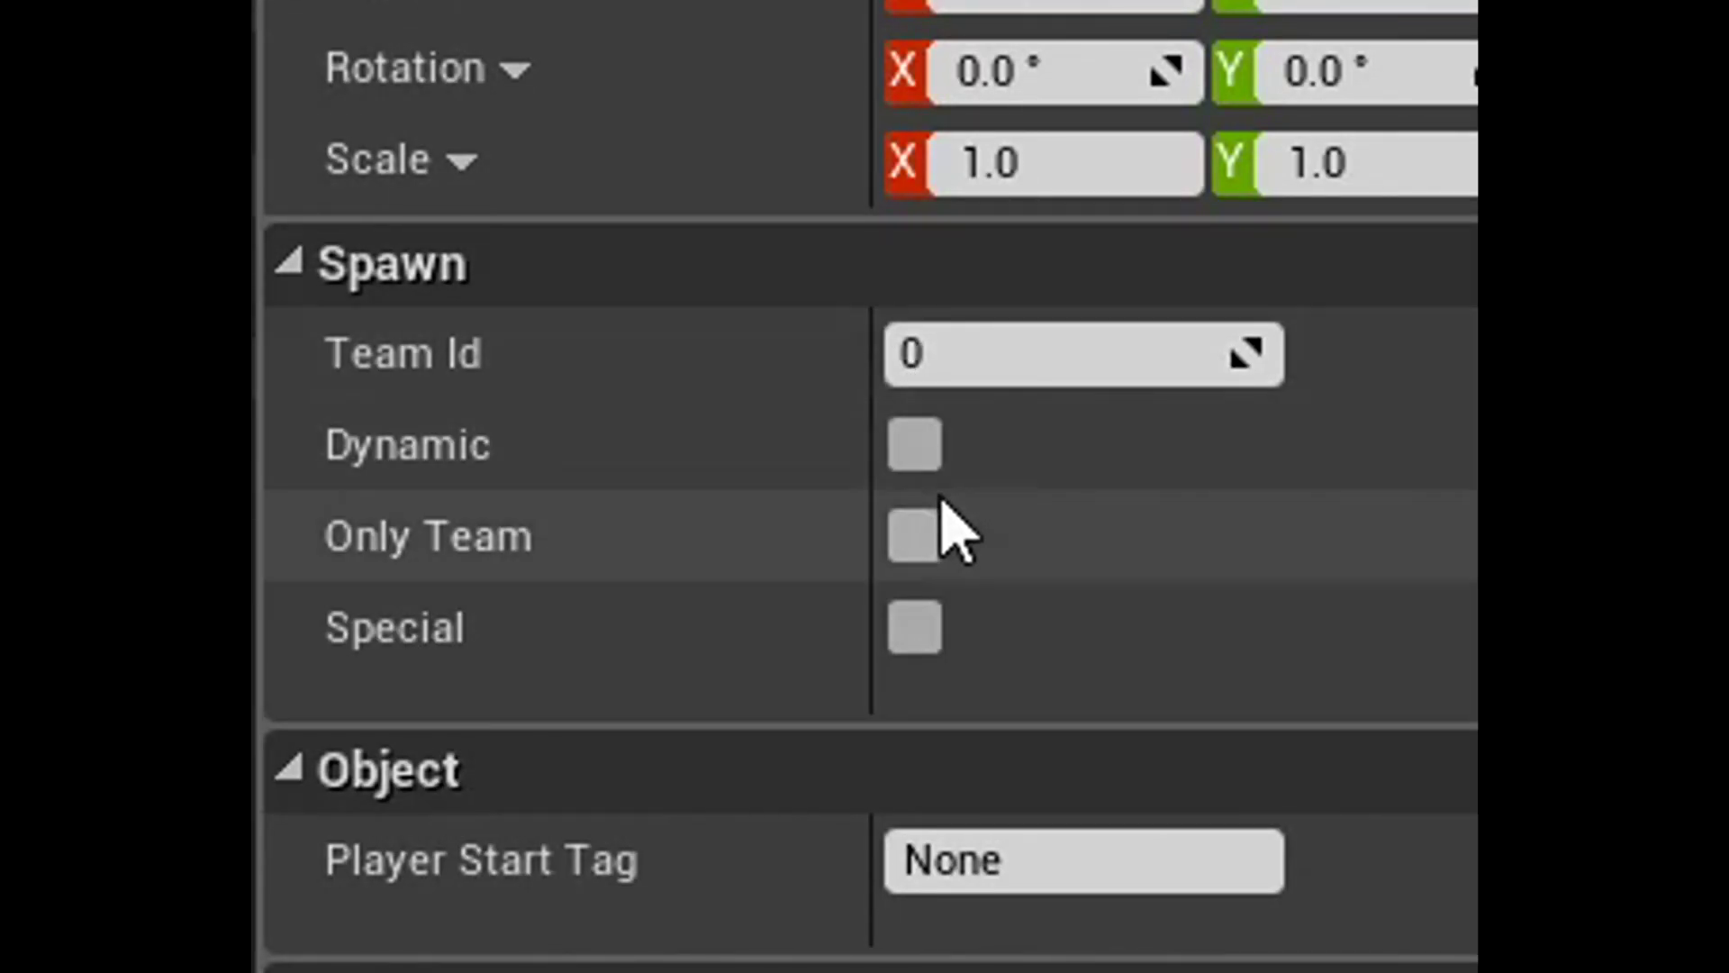
pyautogui.click(908, 464)
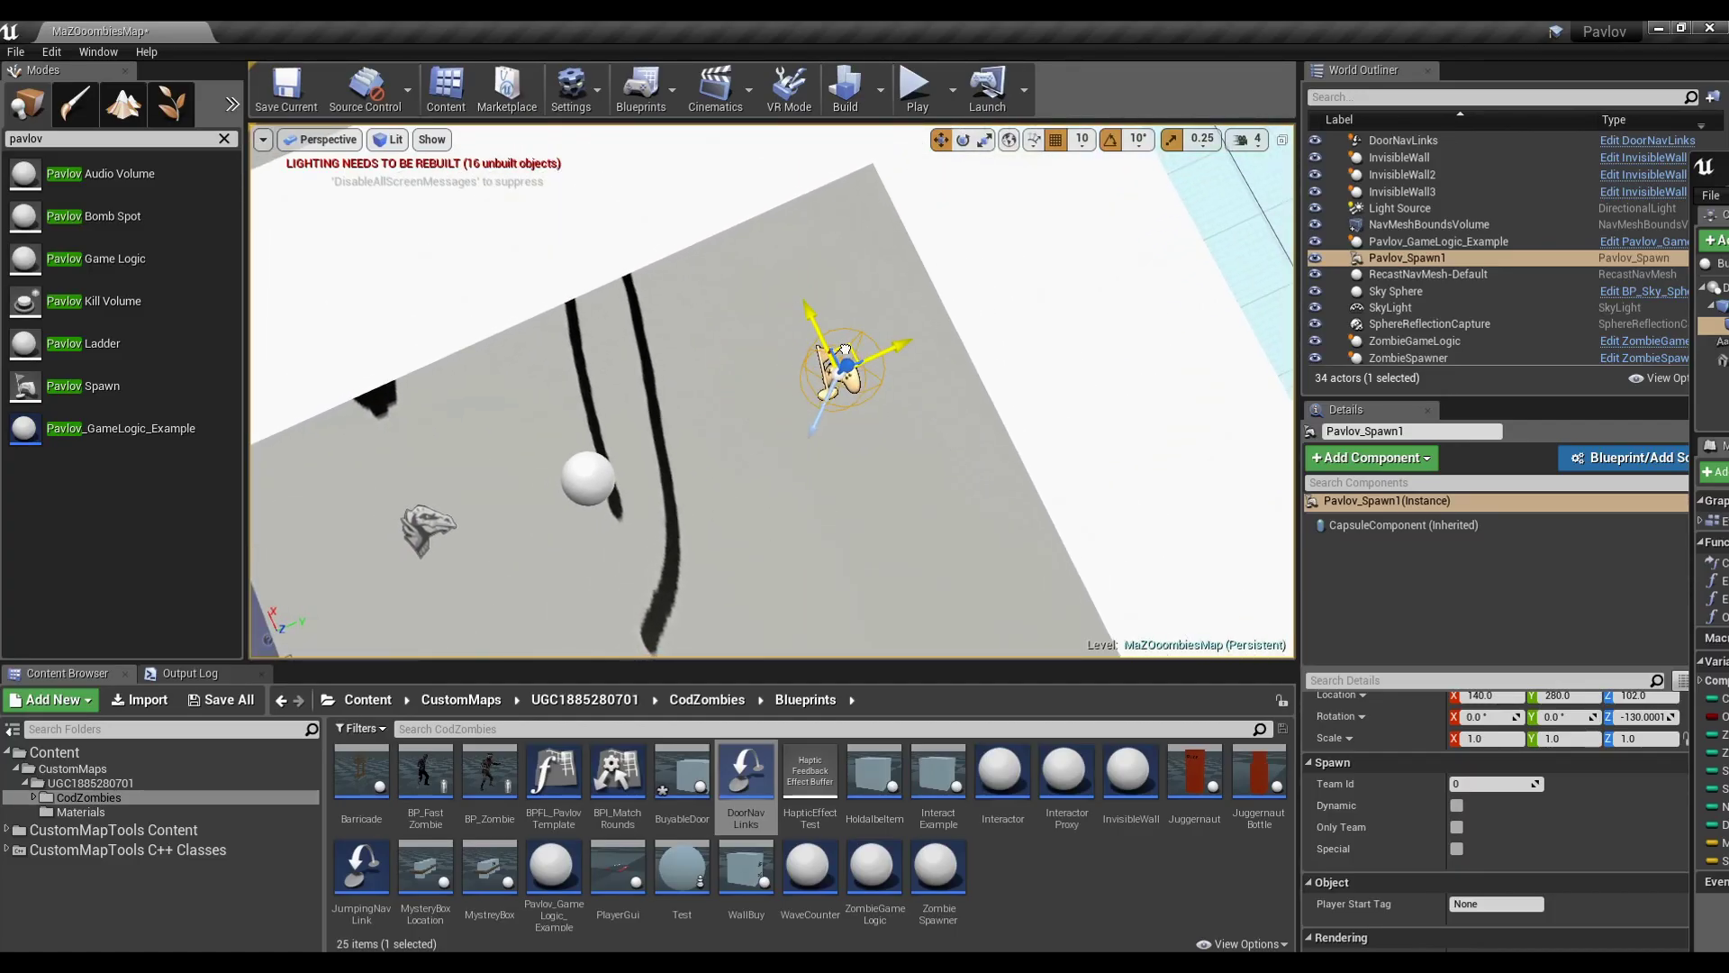
# Duplicate the Pavlov Spawn into a spaced-out group of nine across the room and save the map
pyautogui.hotkey('ctrl', 'w')
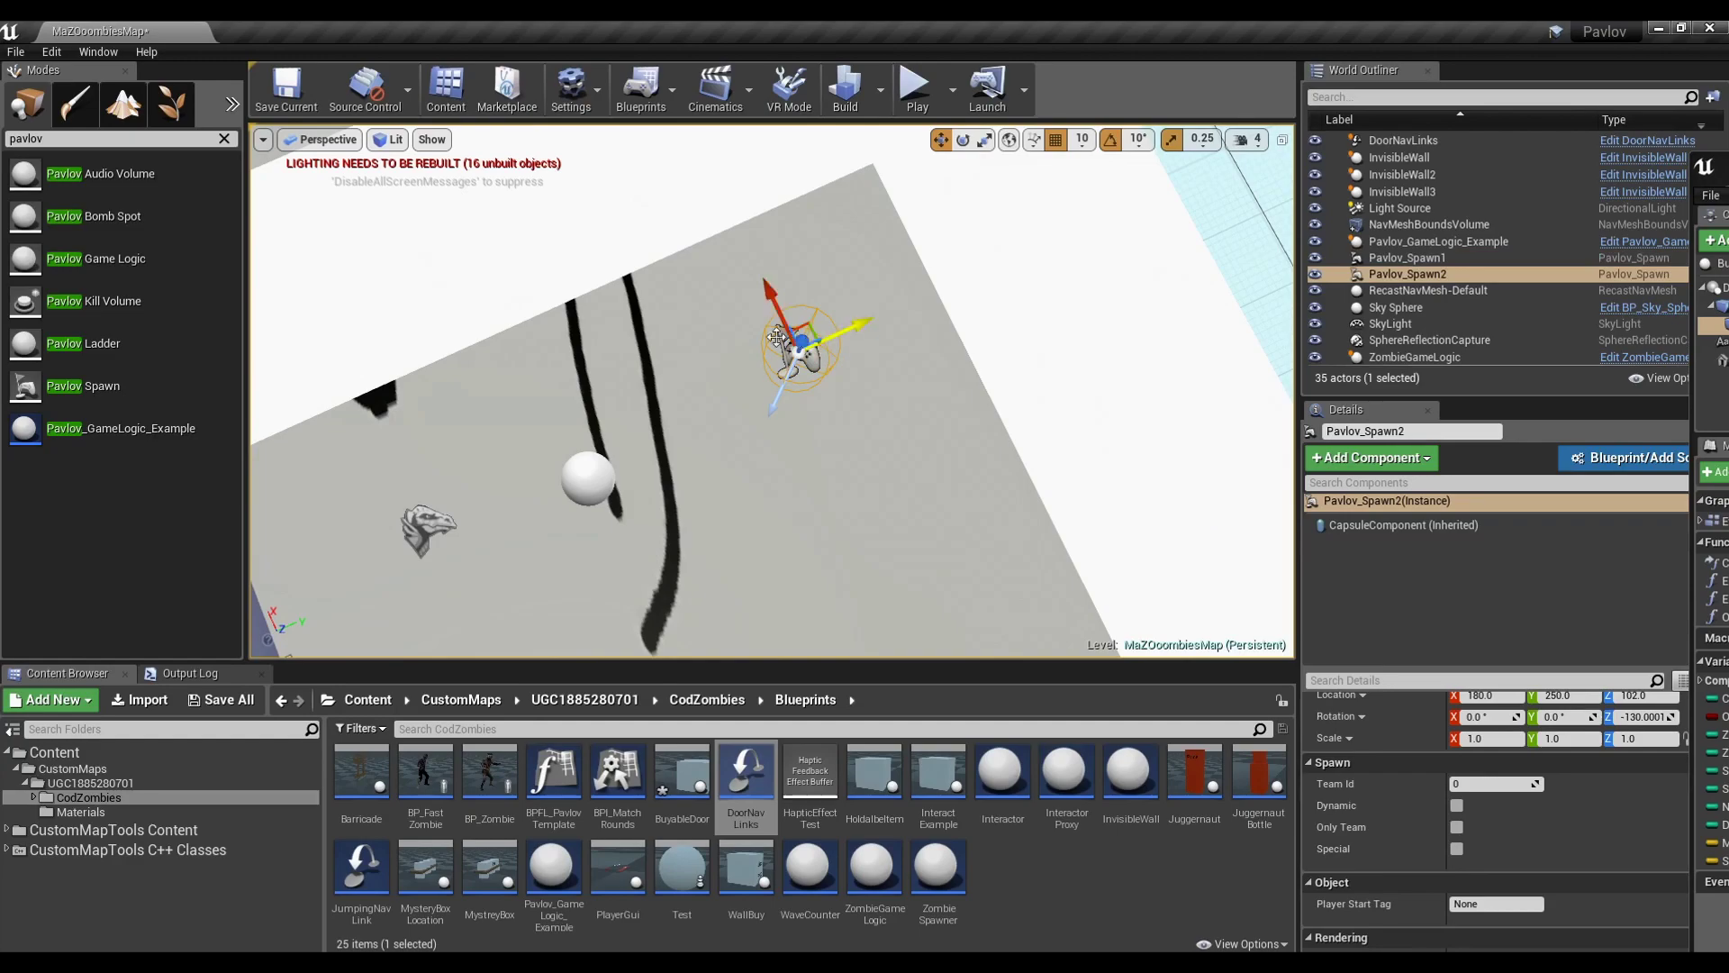
pyautogui.hotkey('ctrl', 'w')
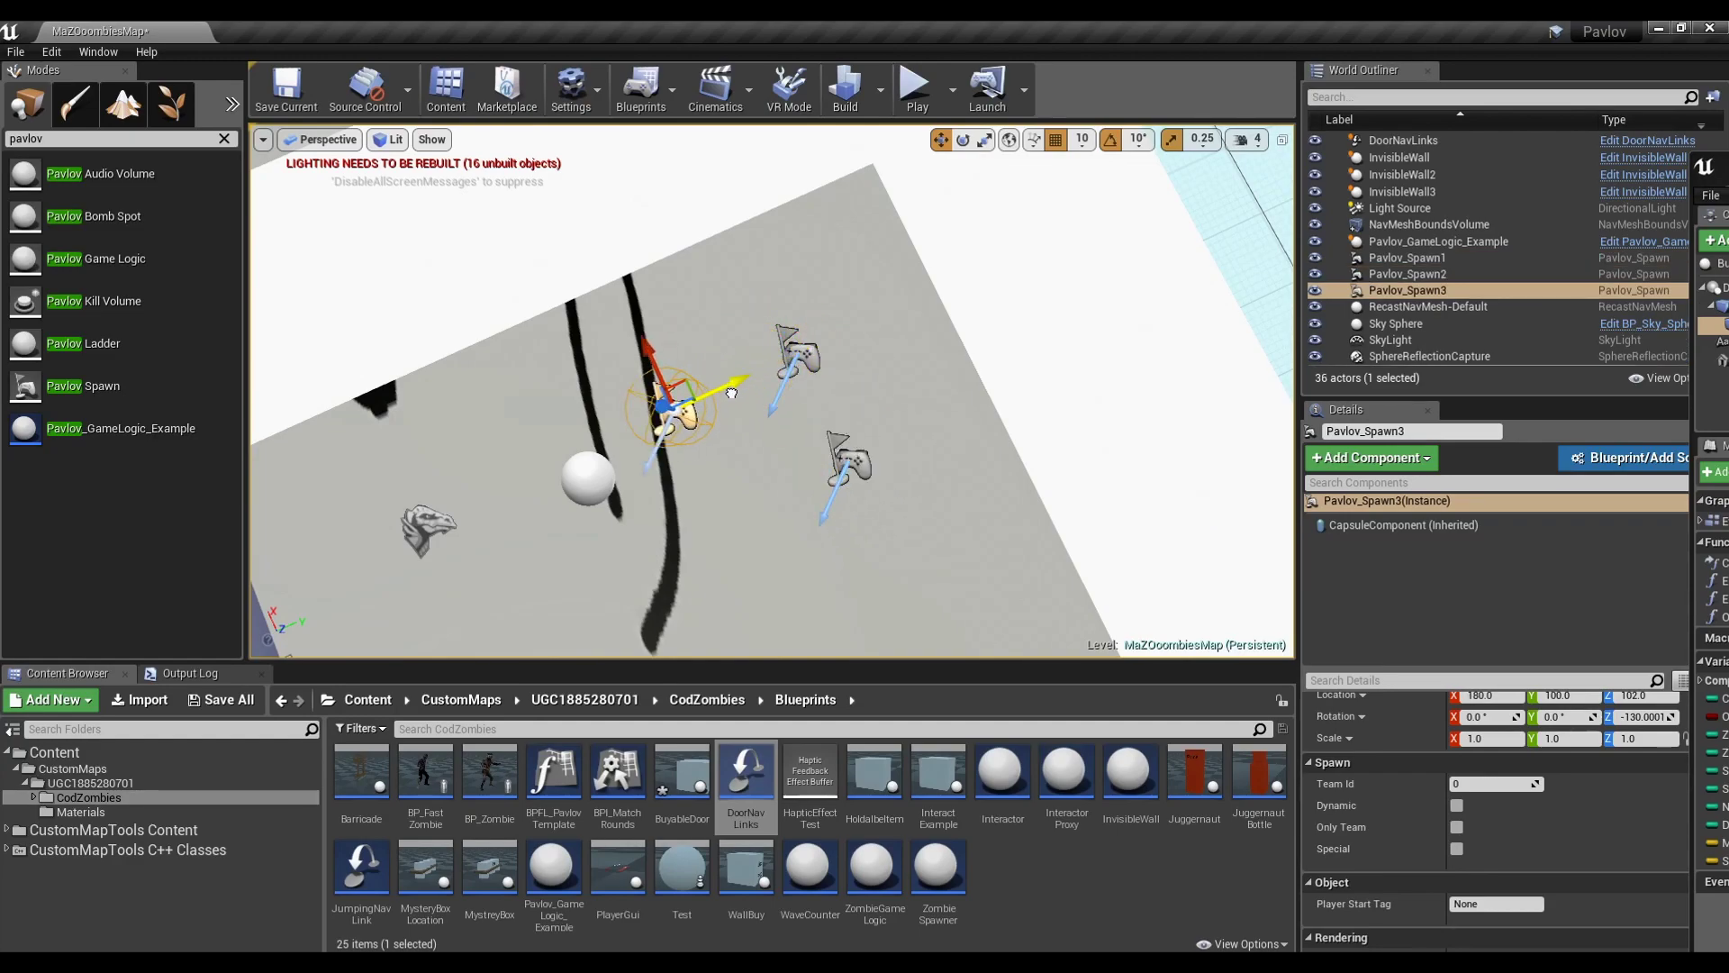
pyautogui.keyDown('alt'); pyautogui.moveTo(732, 393); pyautogui.dragTo(780, 375); pyautogui.keyUp('alt')
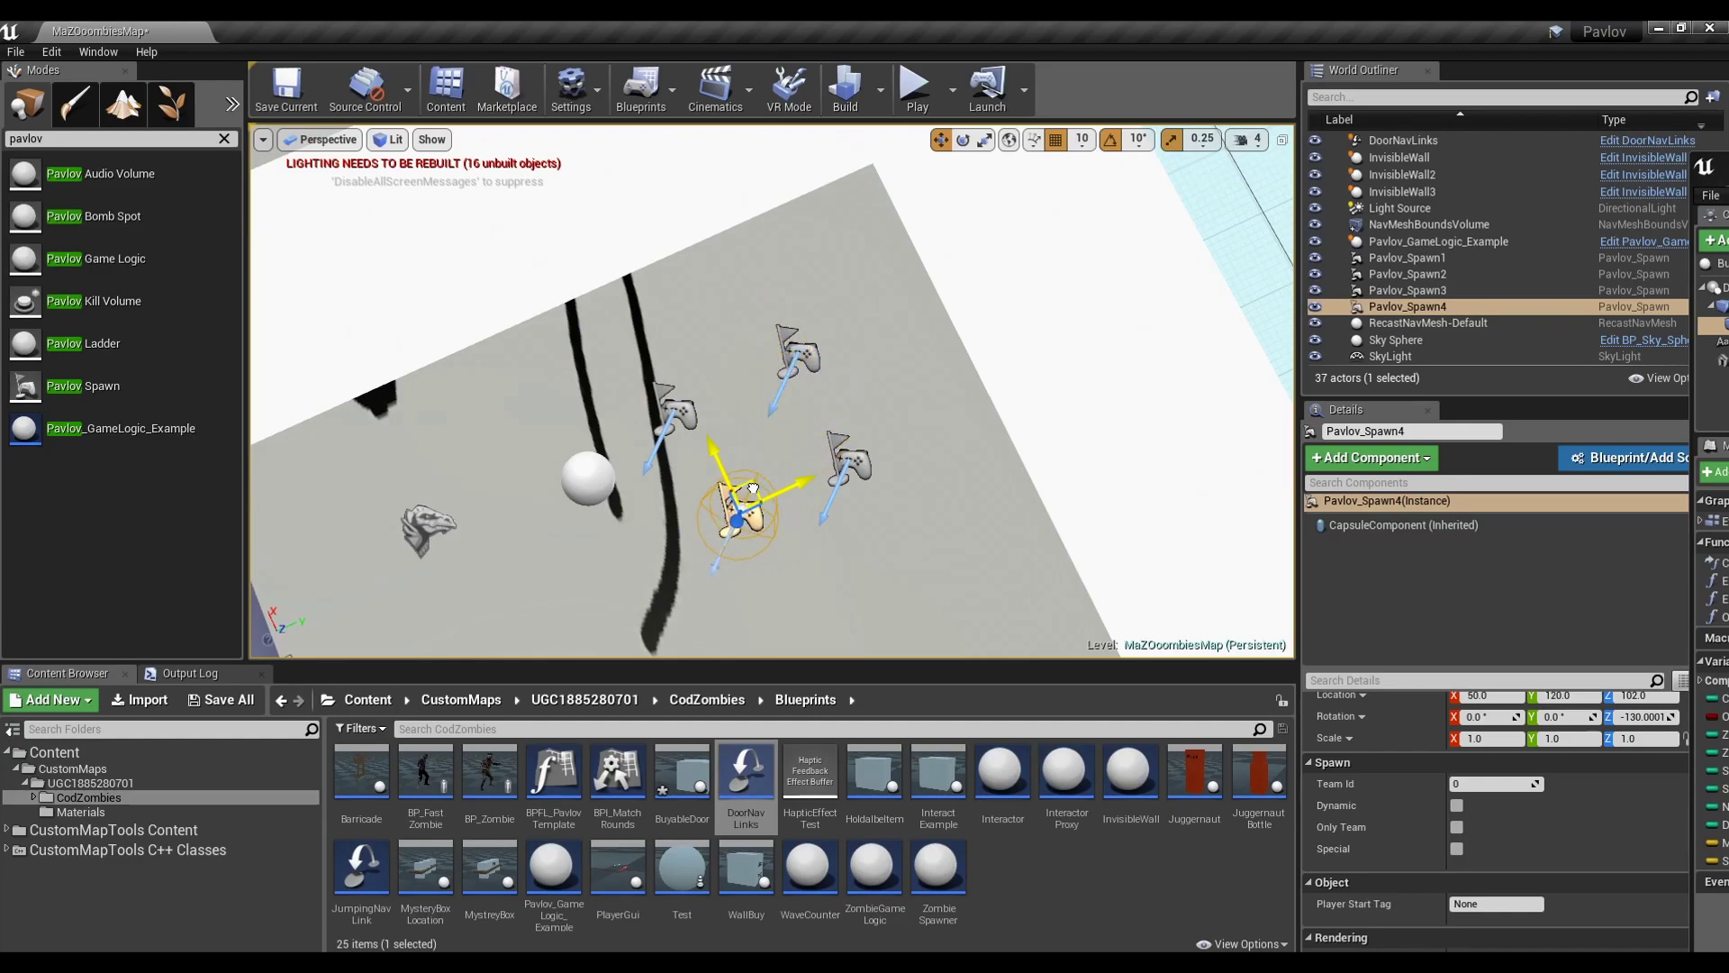
pyautogui.hotkey('ctrl', 'v')
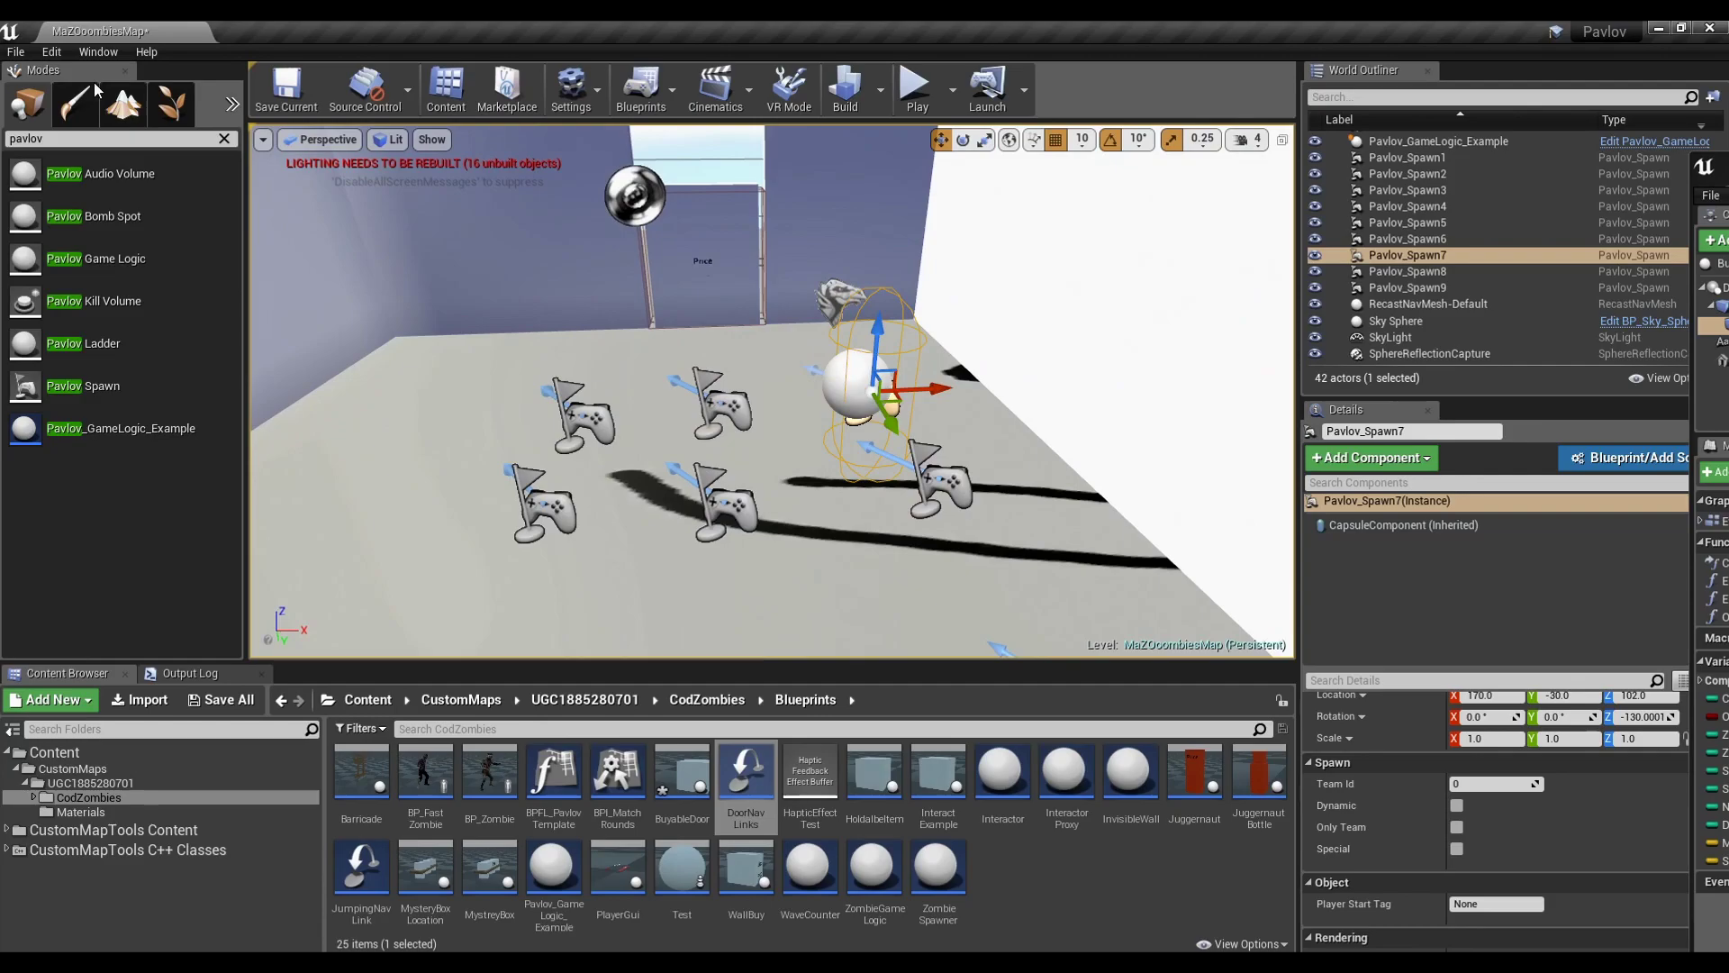
pyautogui.click(286, 94)
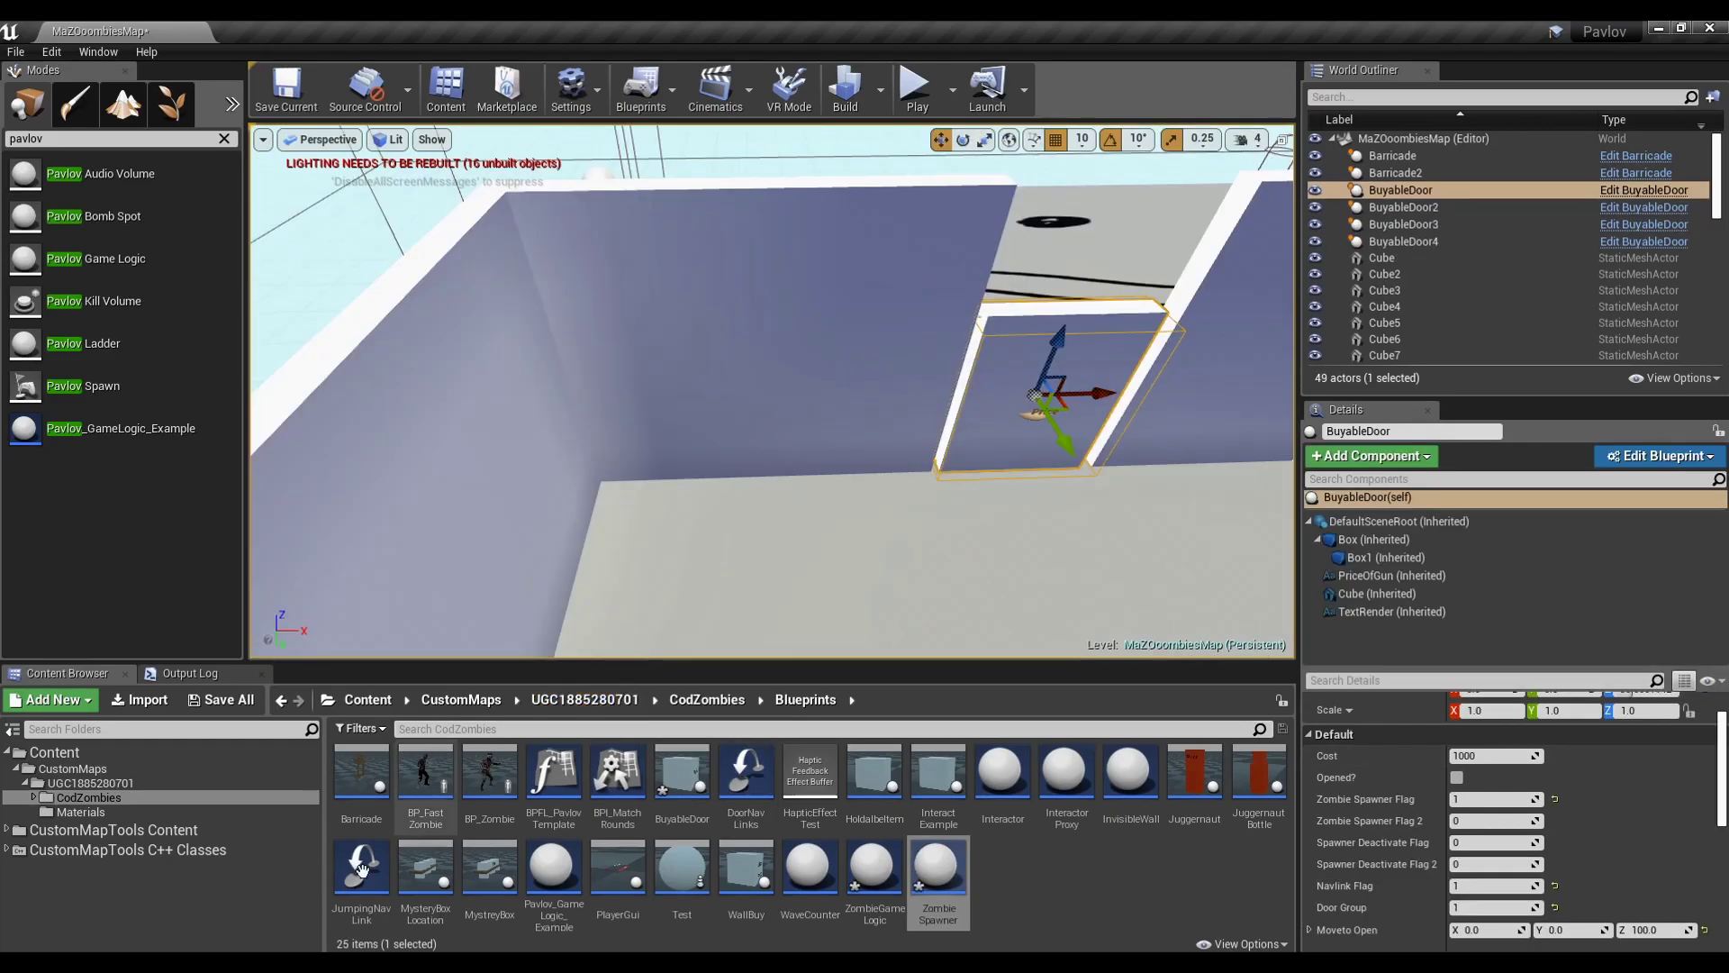
# Place a MysteryBoxLocation on the floor of the room with the buyable door and move it into position
pyautogui.moveTo(425, 869); pyautogui.dragTo(631, 604)
pyautogui.press('e')
pyautogui.moveTo(875, 483); pyautogui.dragTo(775, 540, button='right')
pyautogui.press('w')
pyautogui.moveTo(648, 440); pyautogui.dragTo(694, 396)
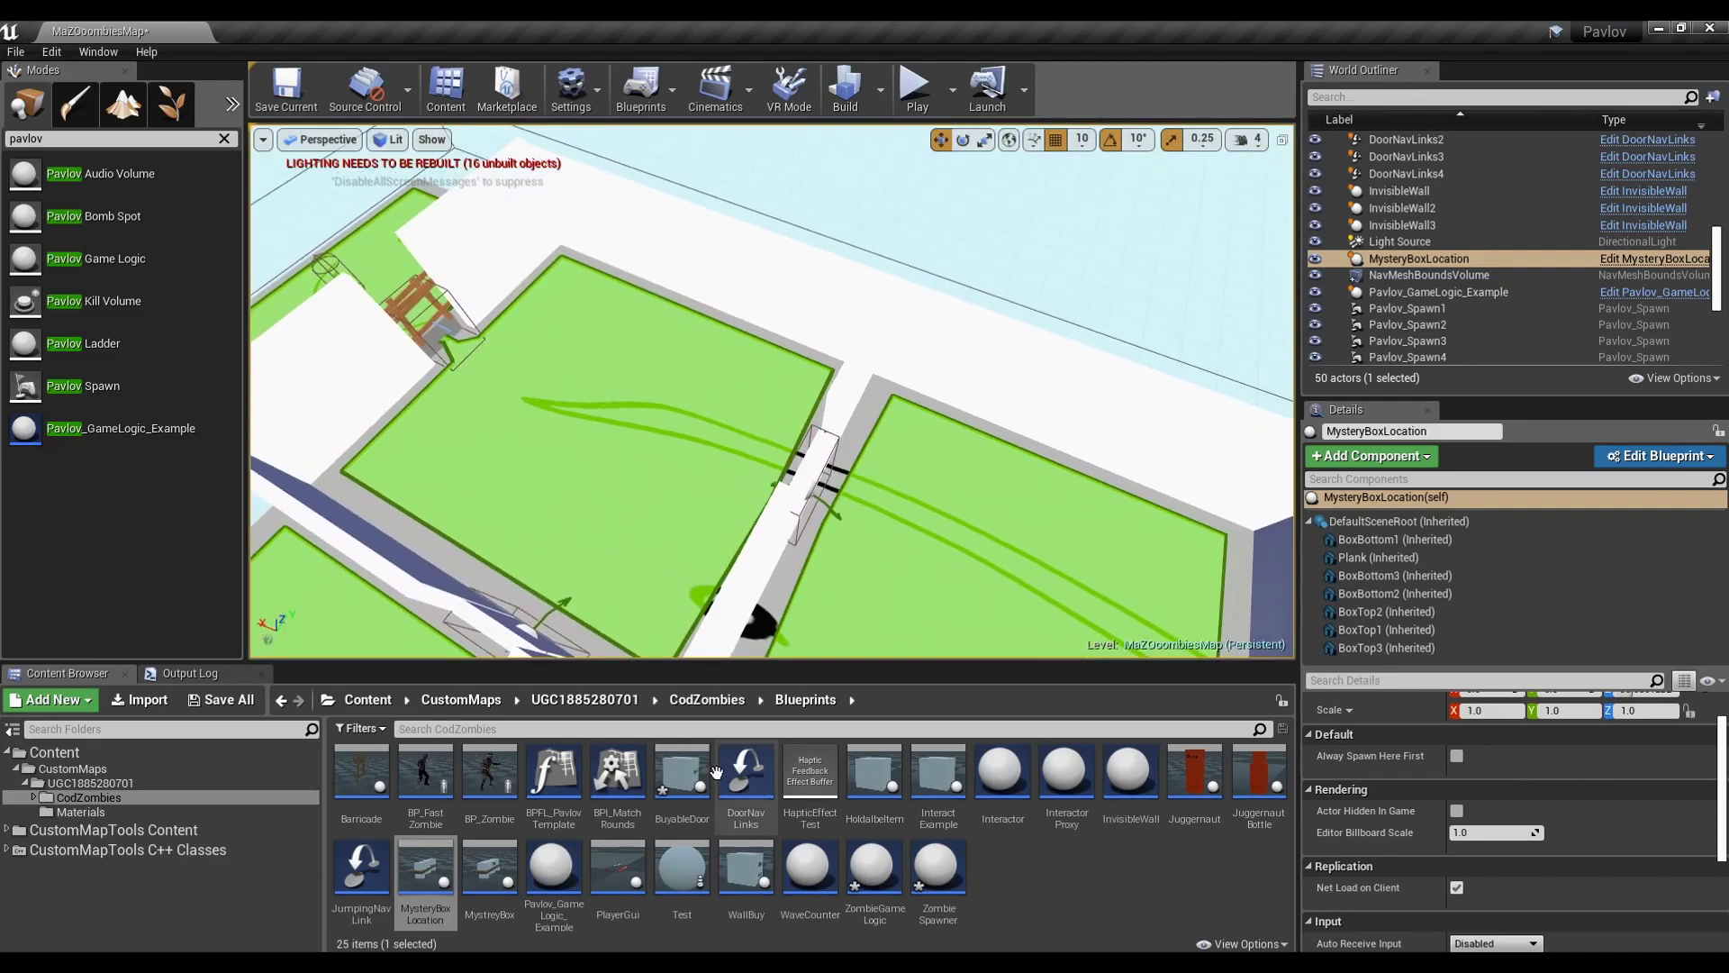
# Place a second MysteryBoxLocation in another room, rotate it to line up with the wall and move it against the wall
pyautogui.moveTo(425, 869); pyautogui.dragTo(671, 329)
pyautogui.moveTo(671, 329); pyautogui.dragTo(612, 378, button='right')
pyautogui.press('r')
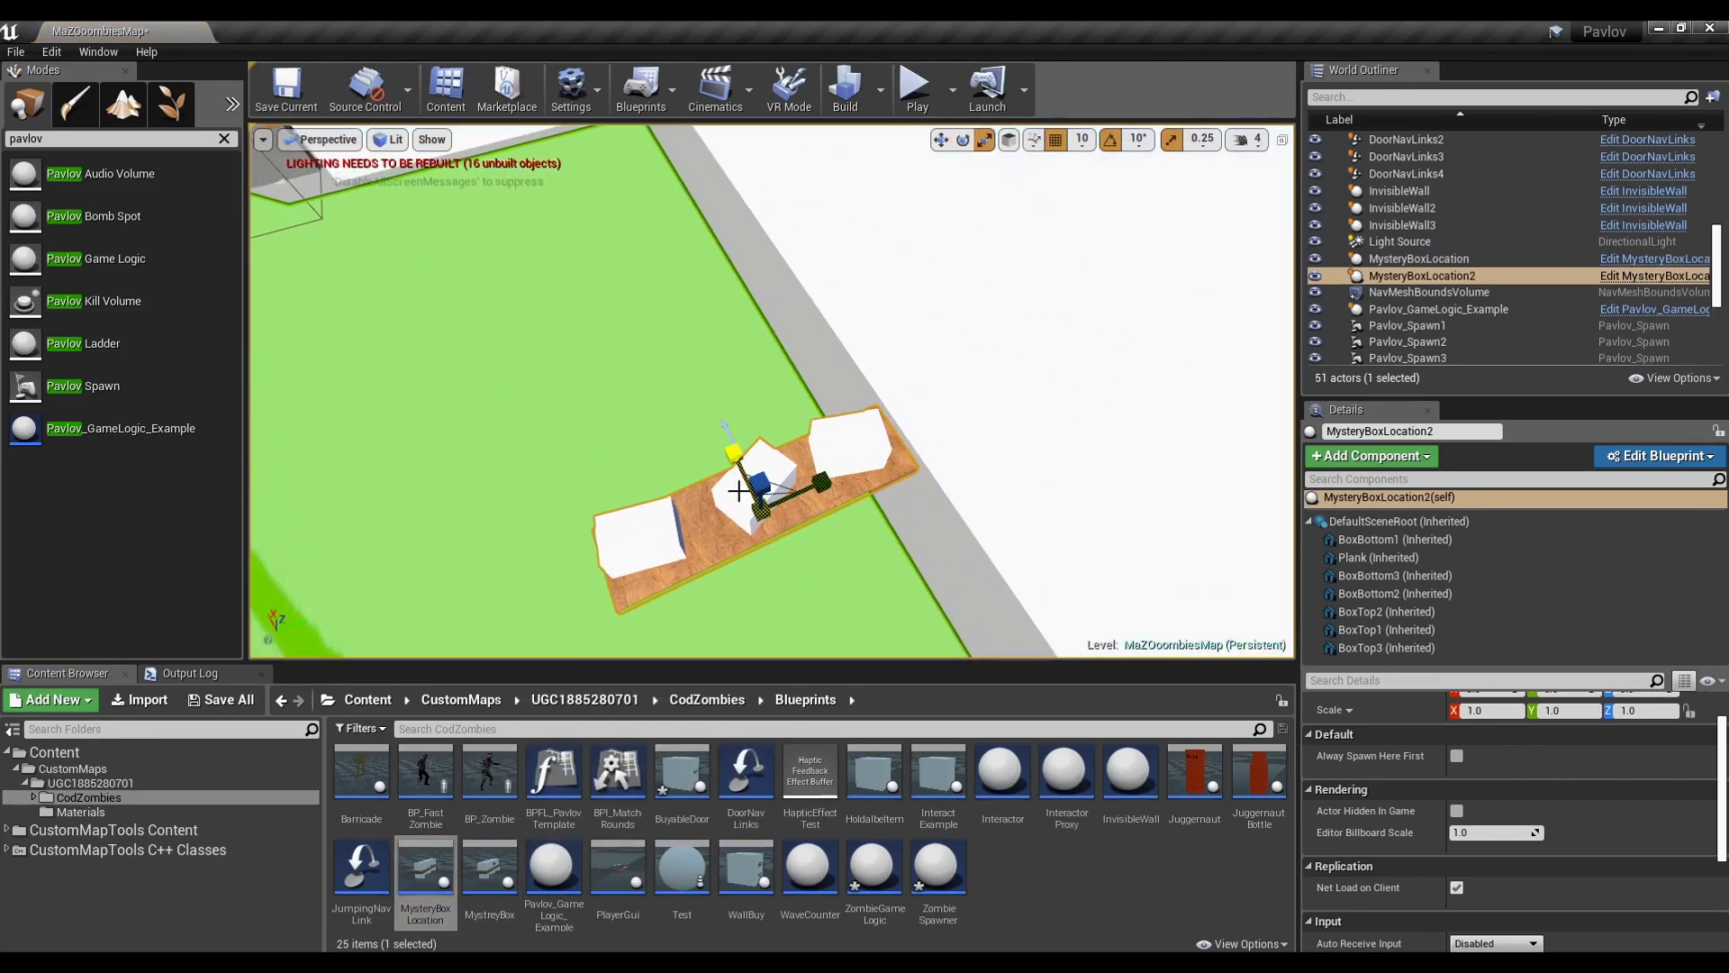
pyautogui.press('e')
pyautogui.moveTo(802, 577); pyautogui.dragTo(662, 584)
pyautogui.press('w')
pyautogui.moveTo(803, 488); pyautogui.dragTo(935, 435)
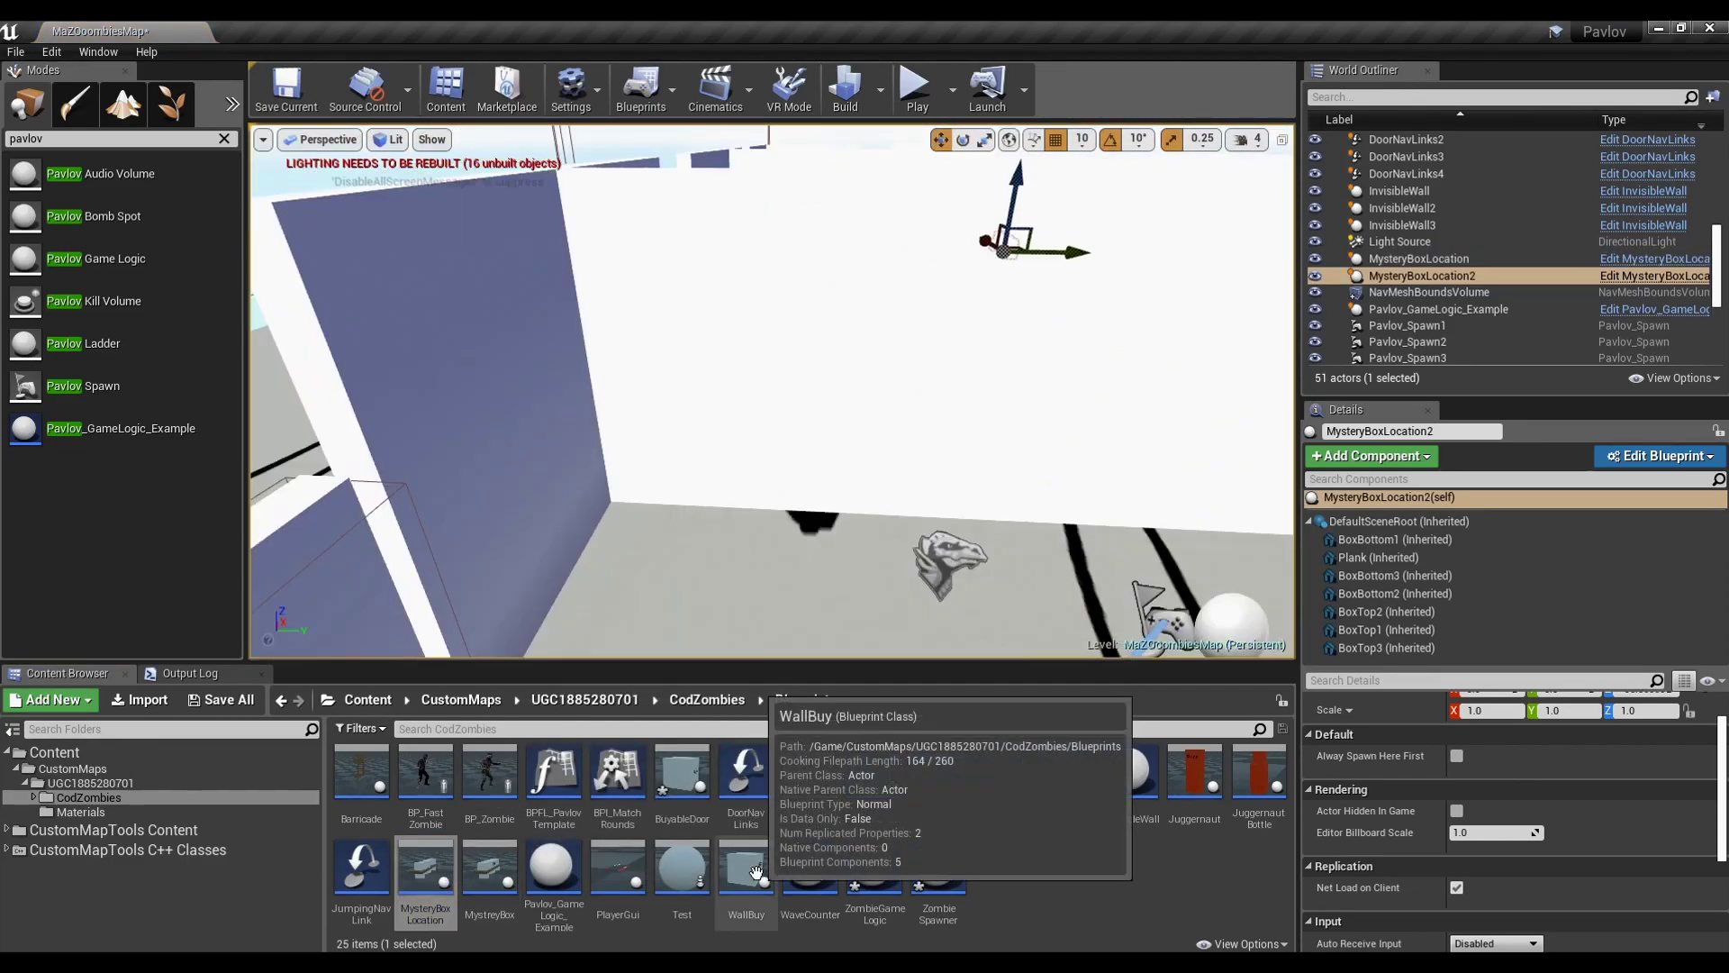
# Place a WallBuy on the room's wall and rotate it to line up with the wall
pyautogui.moveTo(745, 869); pyautogui.dragTo(1002, 383)
pyautogui.press('f')
pyautogui.press('e')
pyautogui.moveTo(856, 433); pyautogui.dragTo(845, 469)
pyautogui.moveTo(803, 464); pyautogui.dragTo(739, 460, button='right')
# Try to move the WallBuy's NameOfGun text out from under the Cube, and open the WallBuy blueprint for editing
pyautogui.click(1412, 575)
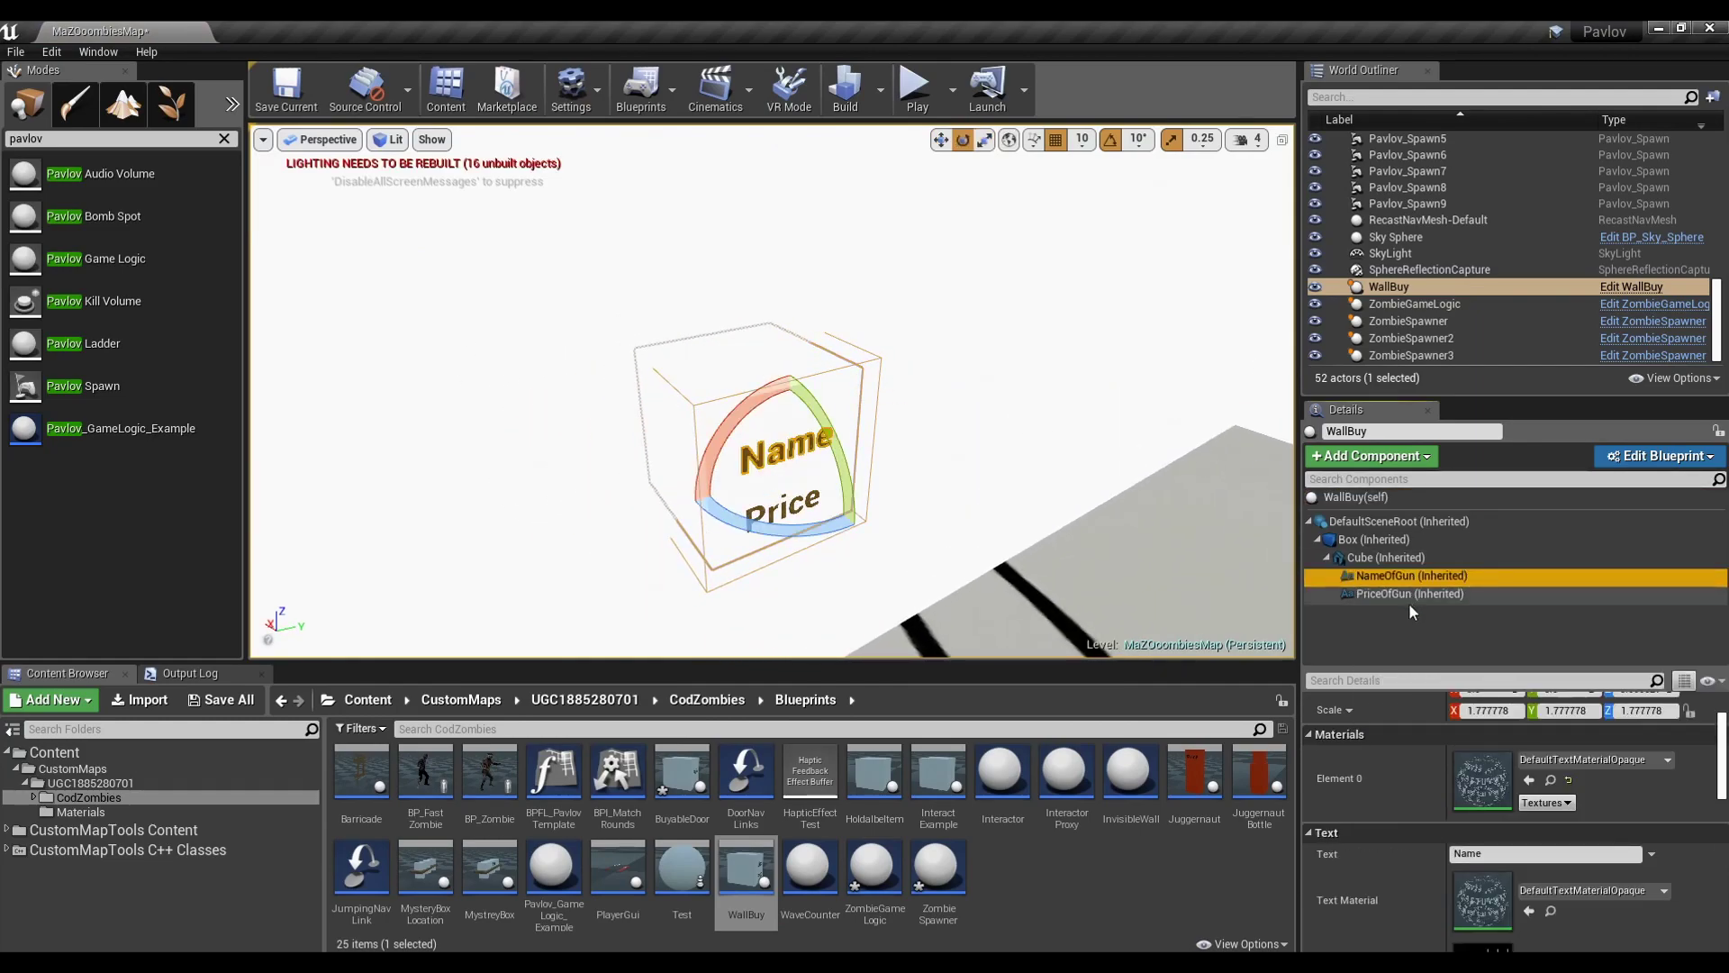
pyautogui.click(1408, 595)
pyautogui.click(1401, 575)
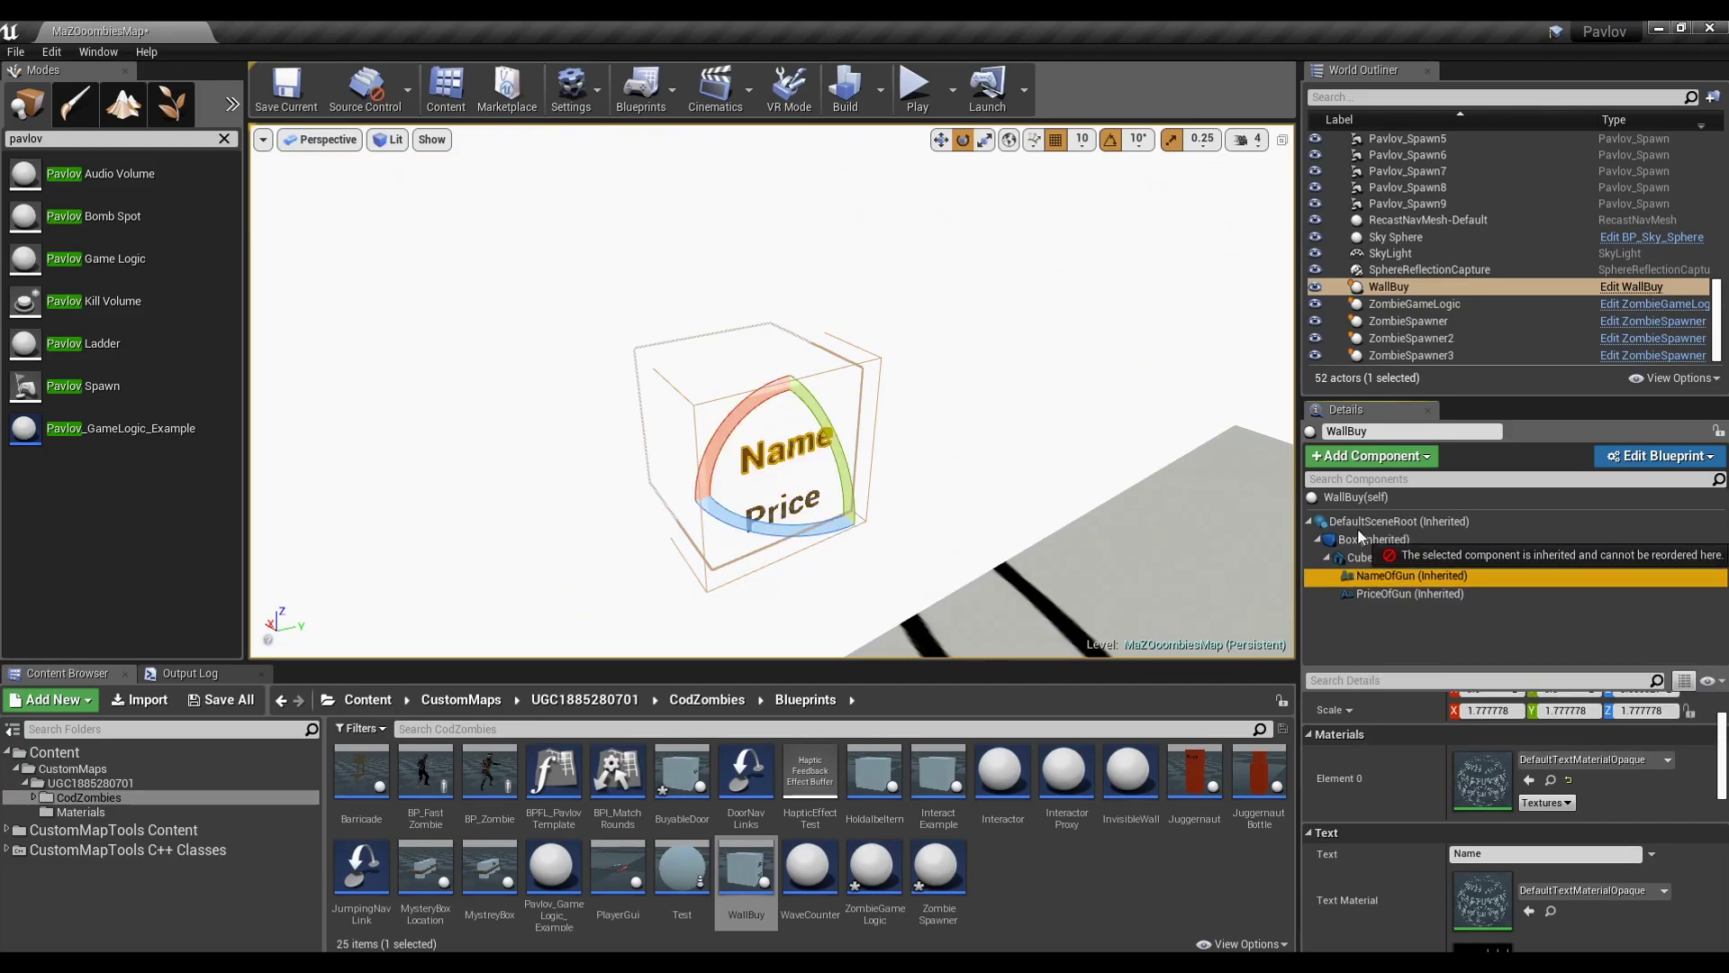
pyautogui.click(1656, 456)
pyautogui.click(1608, 488)
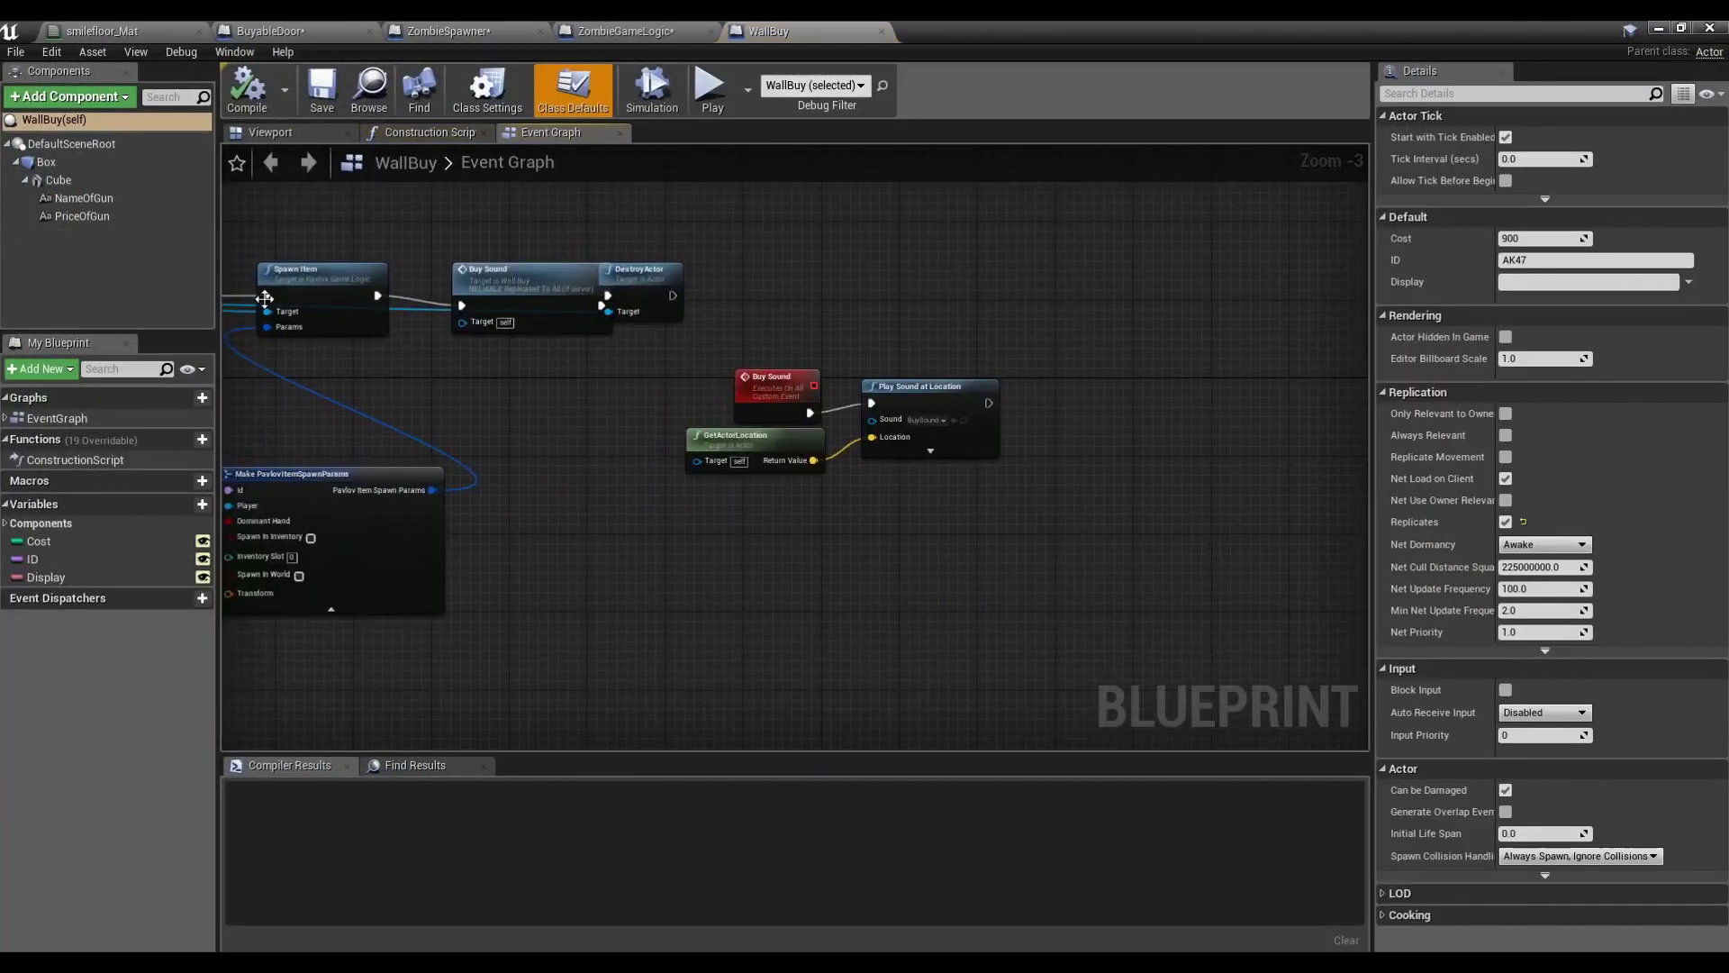
# Reparent the WallBuy's Box and both text components to DefaultSceneRoot, delete the Cube component, and compile and save the blueprint
pyautogui.moveTo(84, 198); pyautogui.dragTo(87, 148)
pyautogui.click(137, 175)
pyautogui.click(72, 198)
pyautogui.click(151, 174)
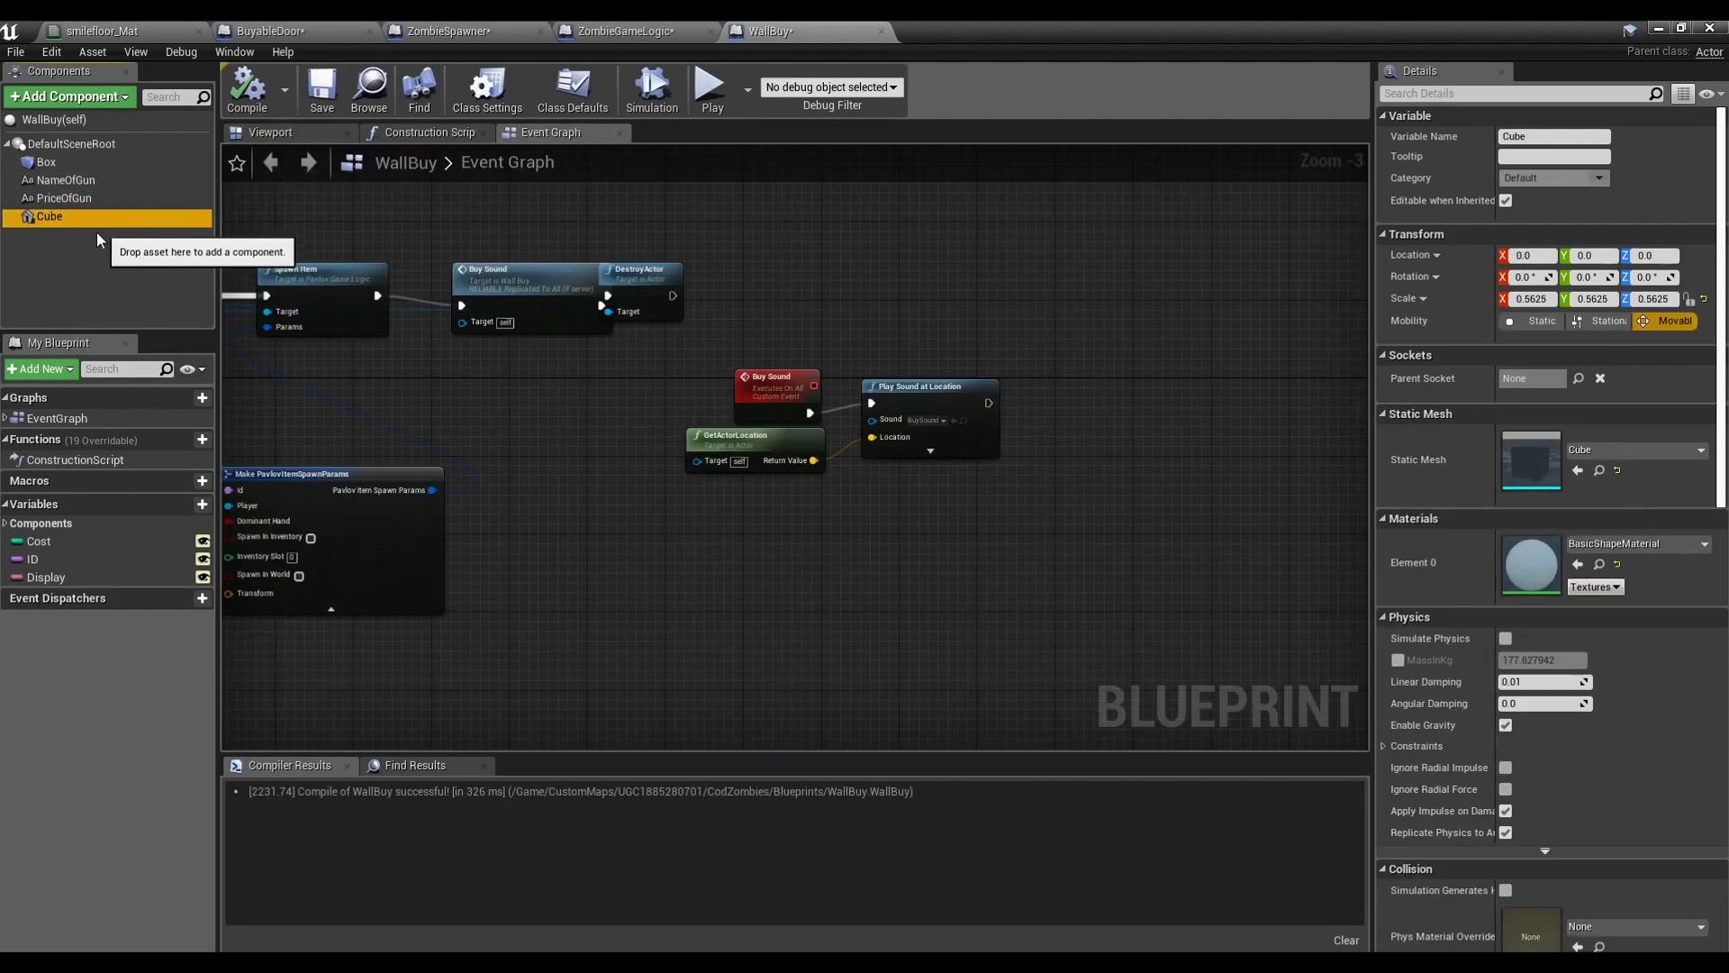
pyautogui.click(89, 225)
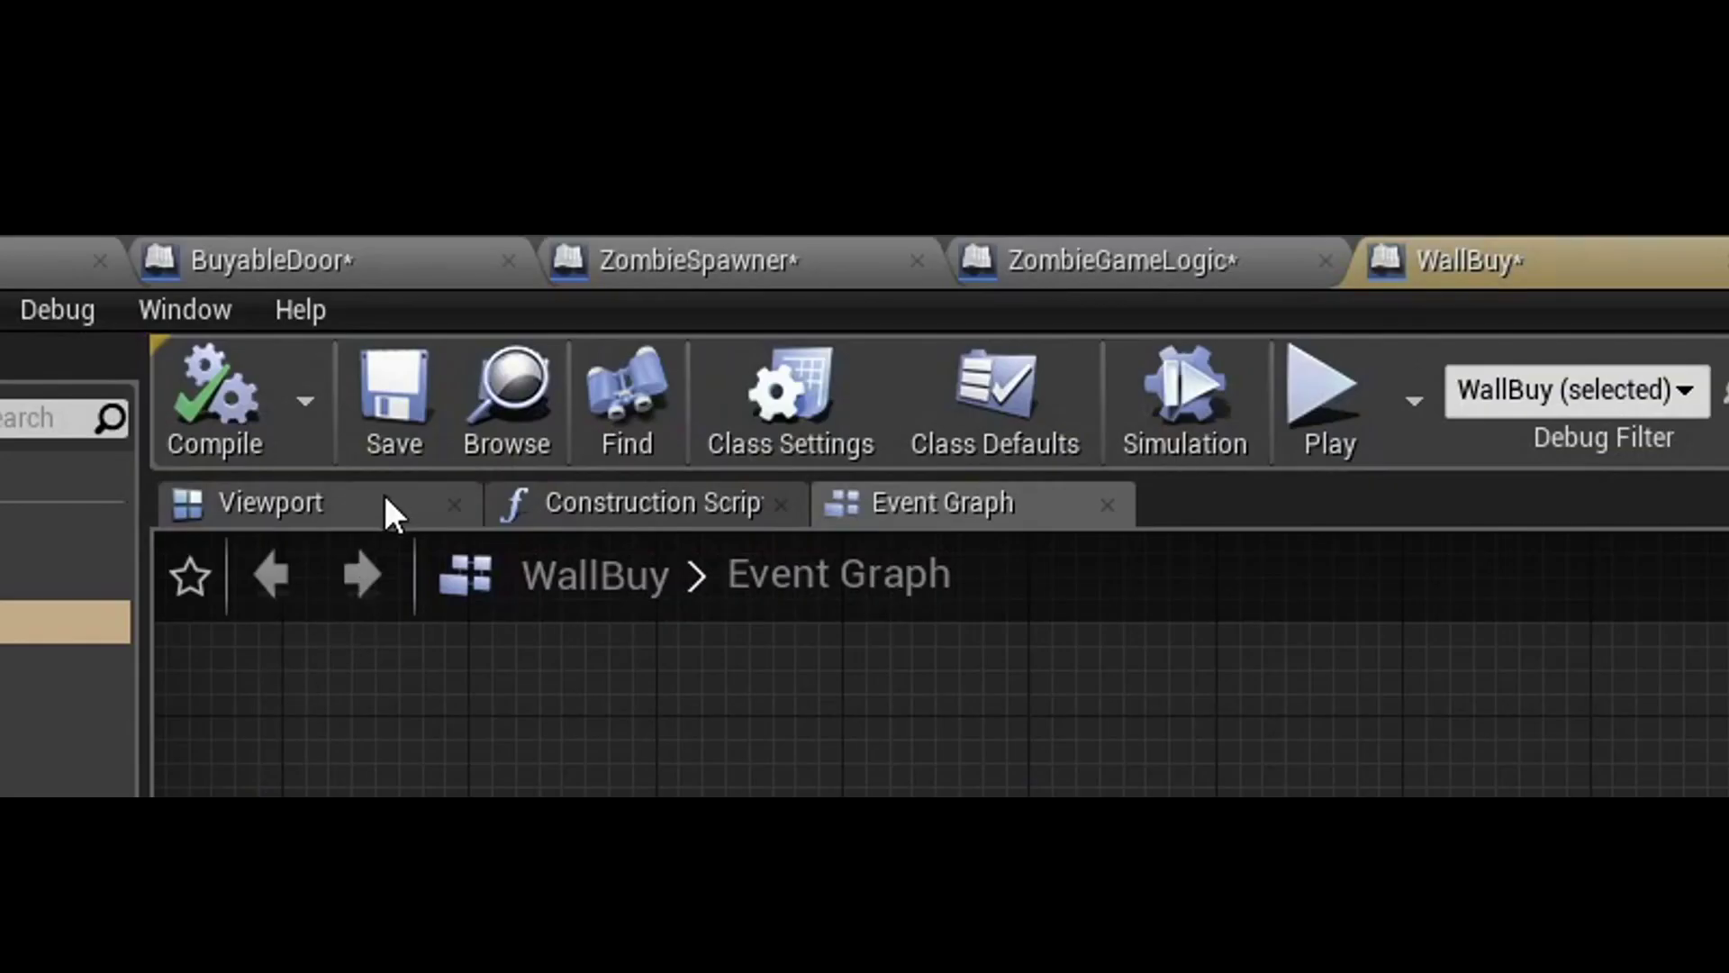
pyautogui.click(391, 412)
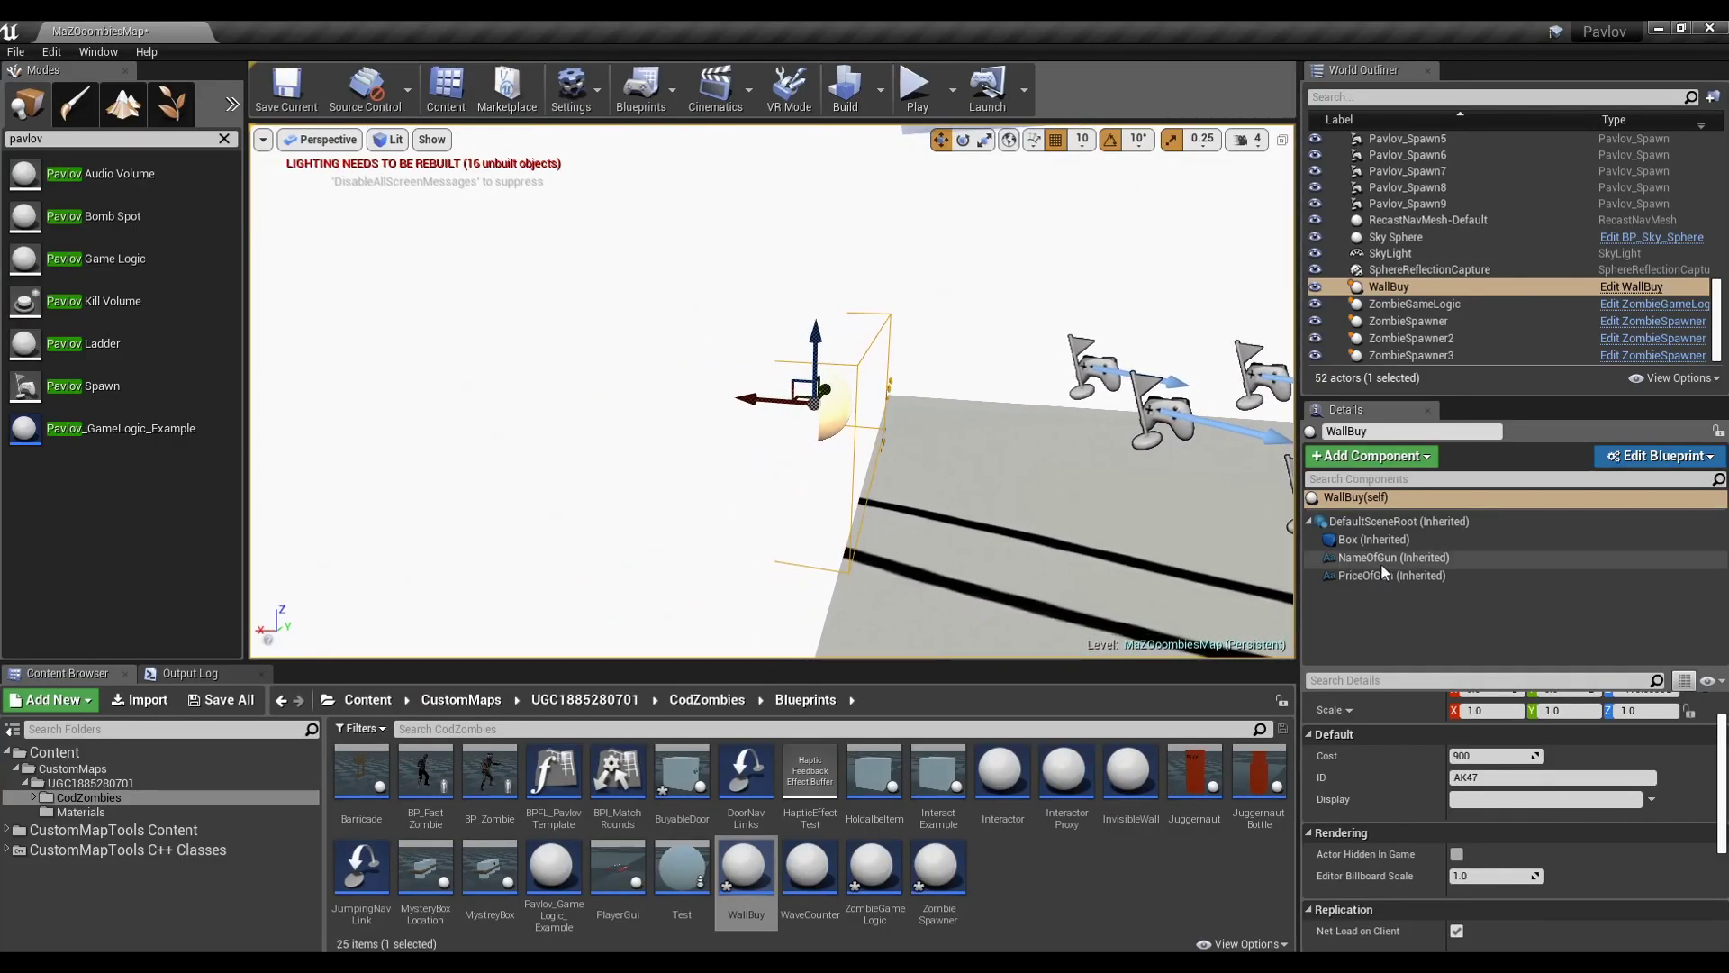
# Select the WallBuy's NameOfGun and PriceOfGun texts together and move them onto the wall surface
pyautogui.click(1381, 560)
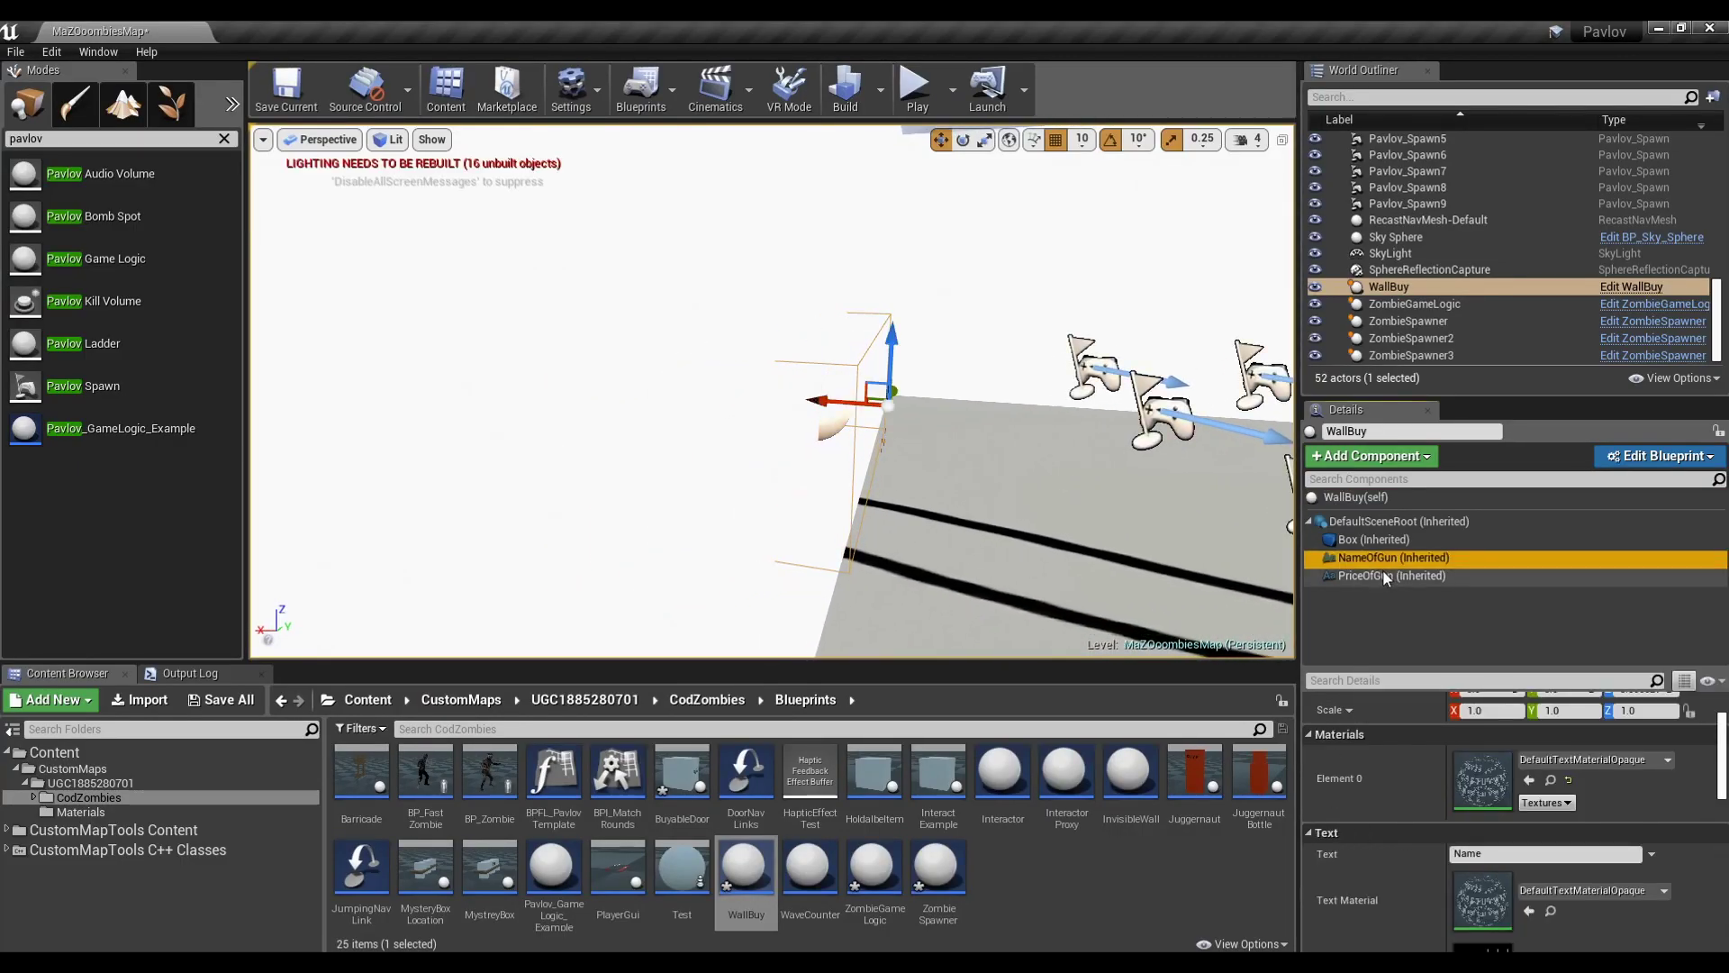
pyautogui.keyDown('ctrl'); pyautogui.click(1387, 575); pyautogui.keyUp('ctrl')
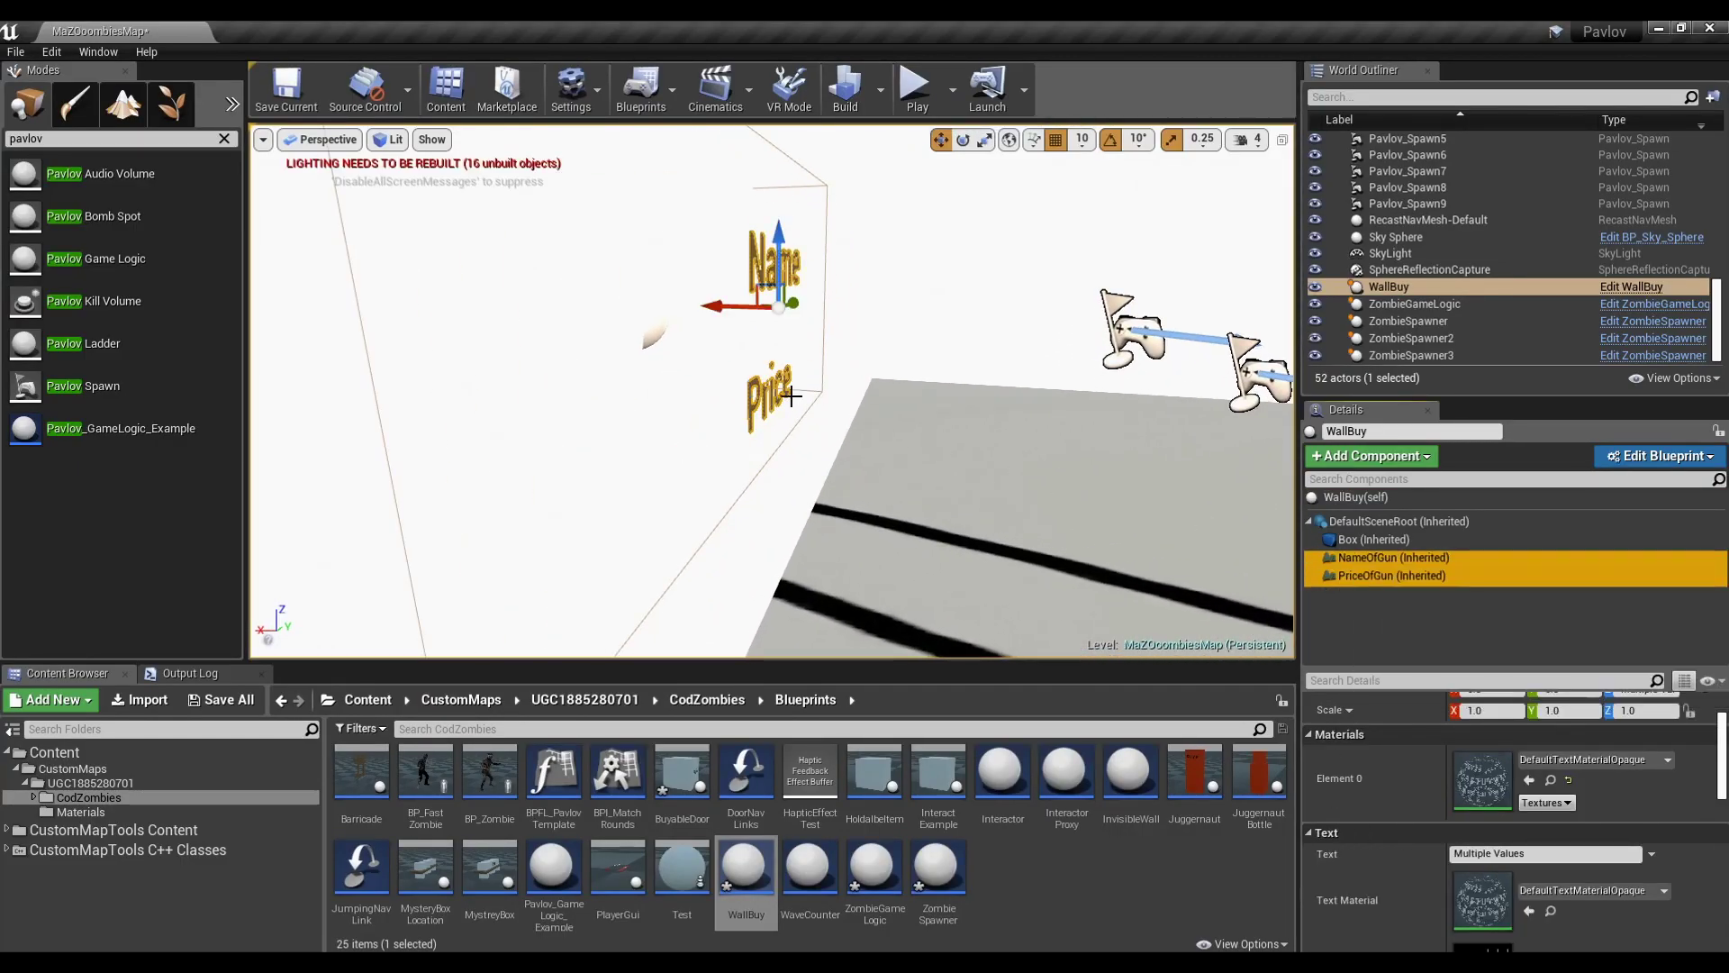
pyautogui.scroll(-10, 792, 396)
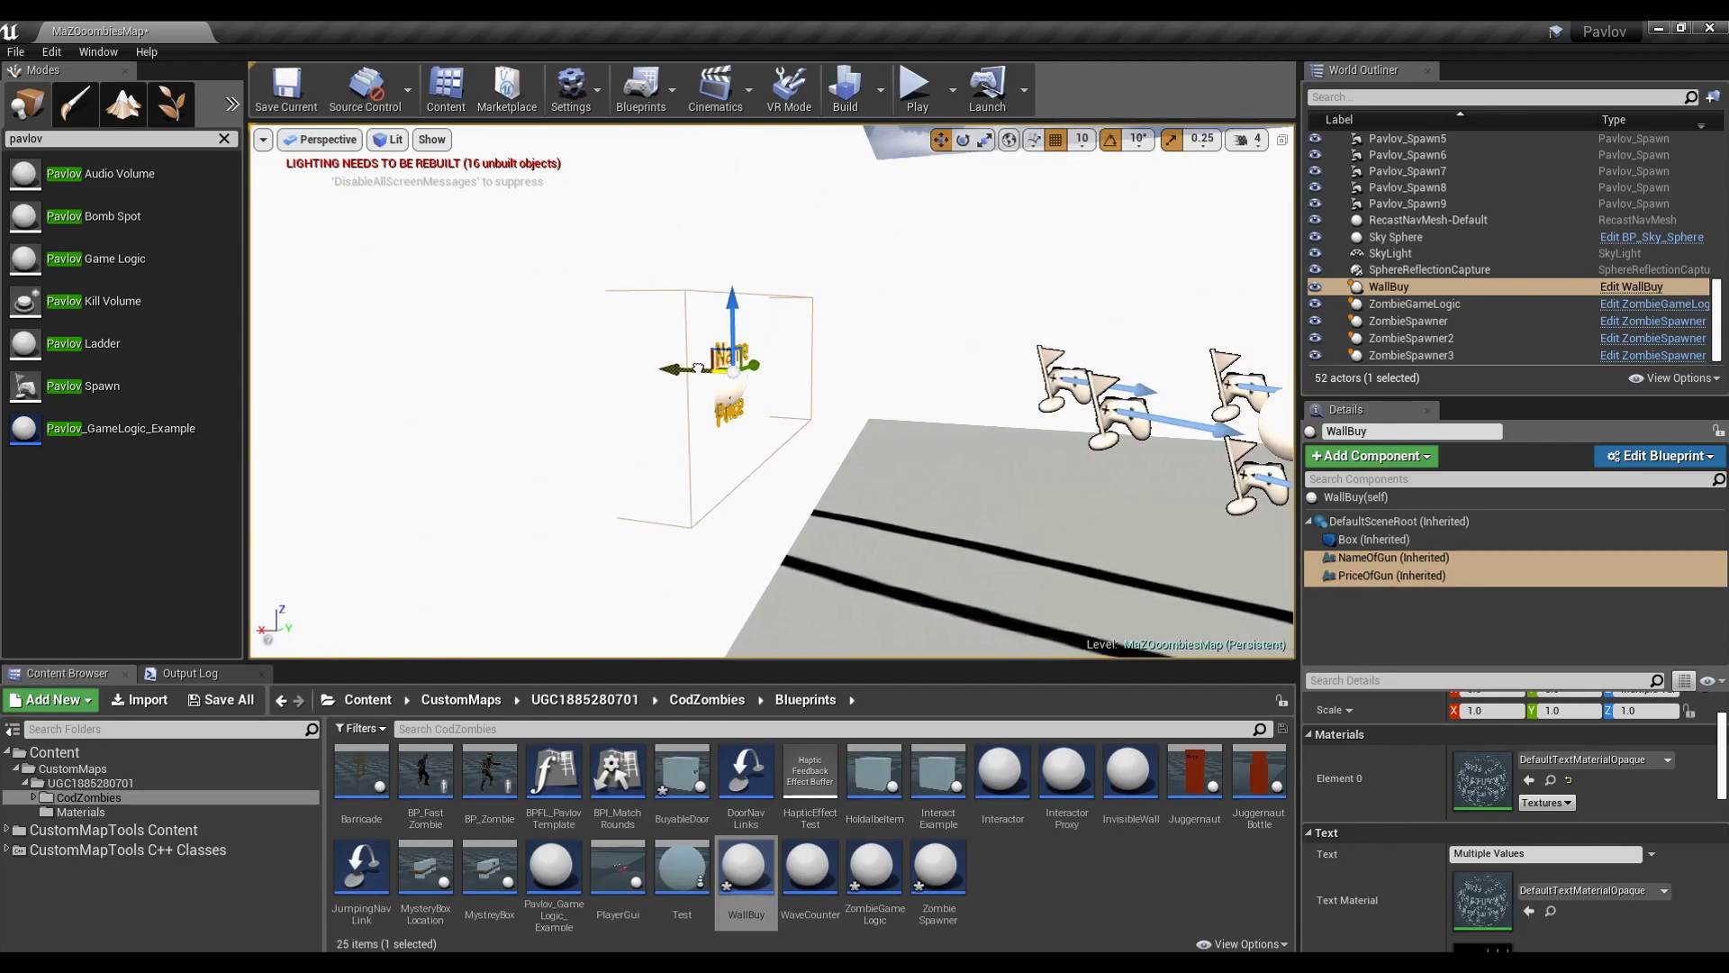
pyautogui.moveTo(754, 377); pyautogui.dragTo(820, 381, button='right')
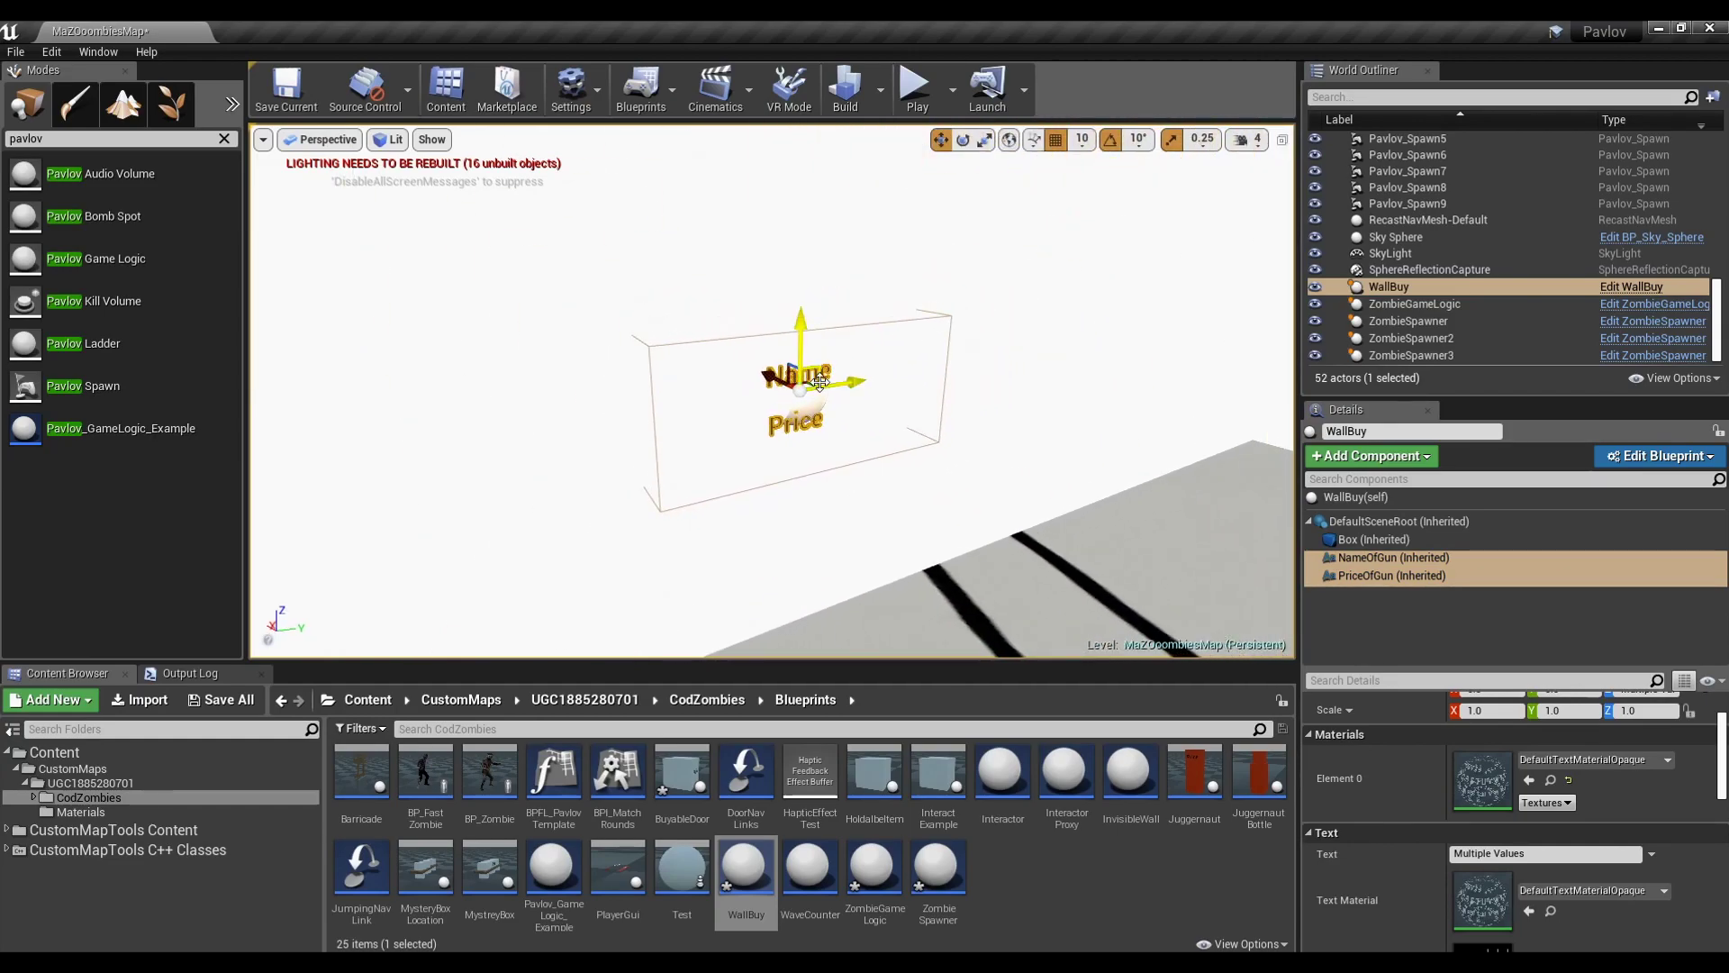
# Switch to Paint, draw a simple gun with muzzle flash lines on a 700 × 700 px canvas and save it as pewpew.png
pyautogui.press('super')
pyautogui.write('paint')
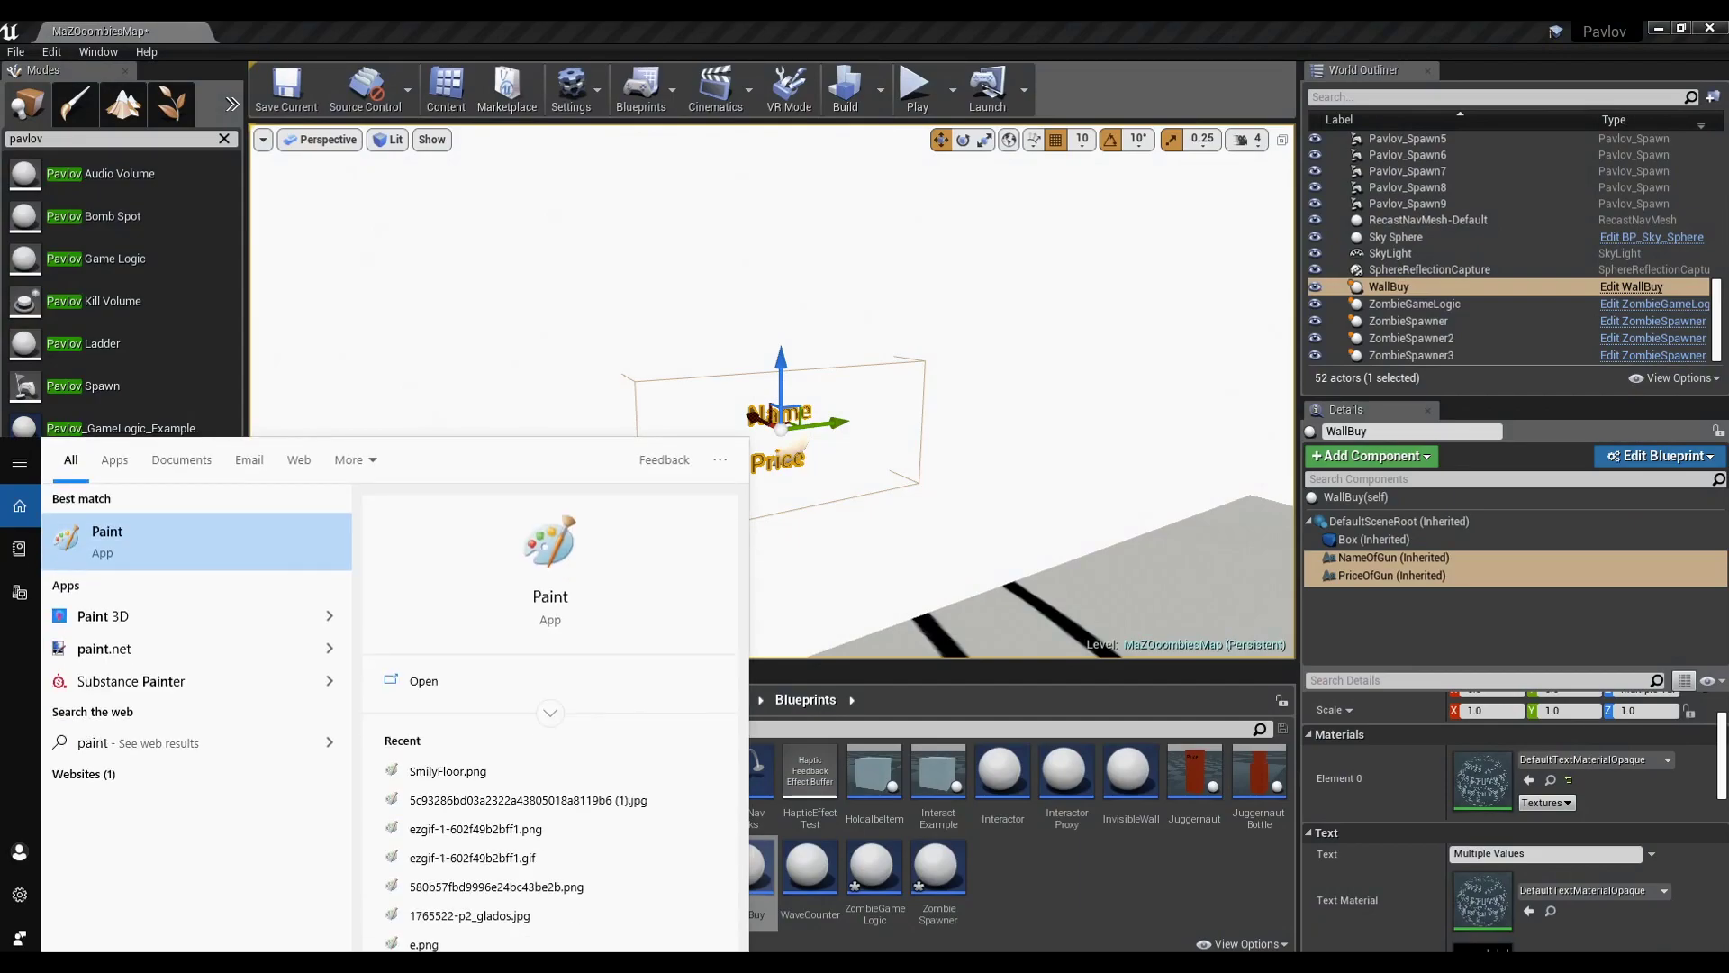
pyautogui.press('Return')
pyautogui.moveTo(991, 258)
pyautogui.mouseDown()
pyautogui.moveTo(993, 188)
pyautogui.moveTo(993, 239)
pyautogui.moveTo(752, 153)
pyautogui.mouseUp()
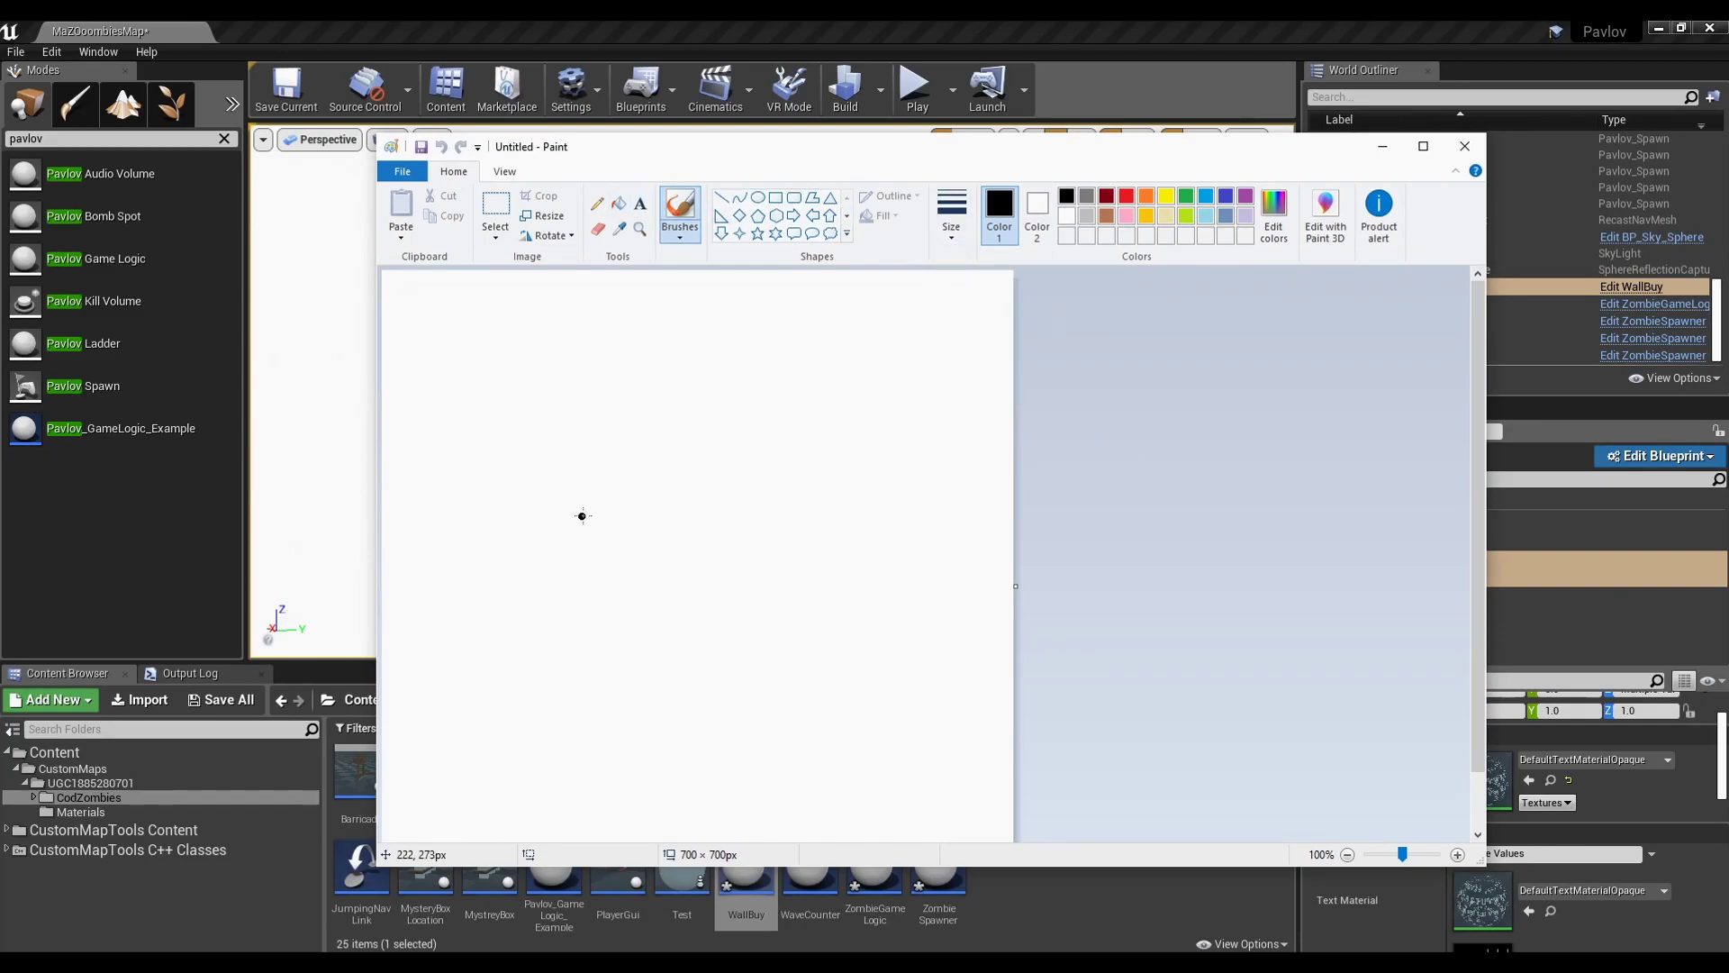
pyautogui.moveTo(944, 497); pyautogui.dragTo(957, 524)
pyautogui.moveTo(942, 551); pyautogui.dragTo(966, 571)
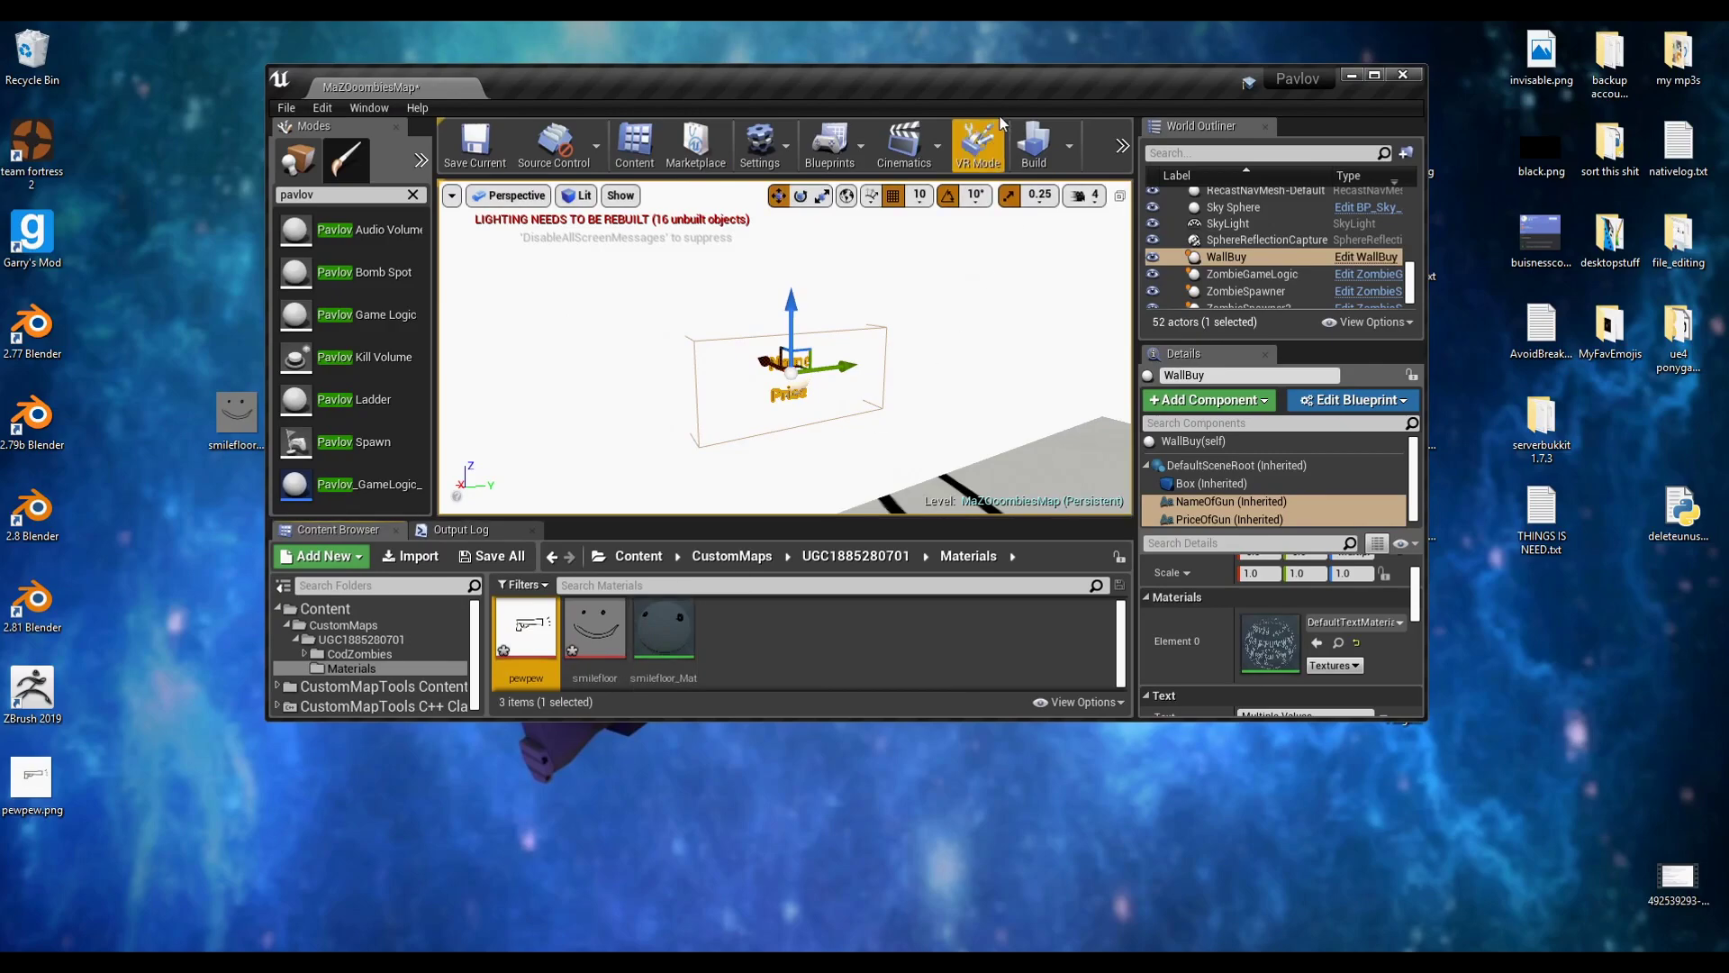
# Create the material pewpew_Mat from the imported pewpew texture in the map's Materials folder
pyautogui.moveTo(992, 81); pyautogui.dragTo(992, 19)
pyautogui.rightClick(360, 776)
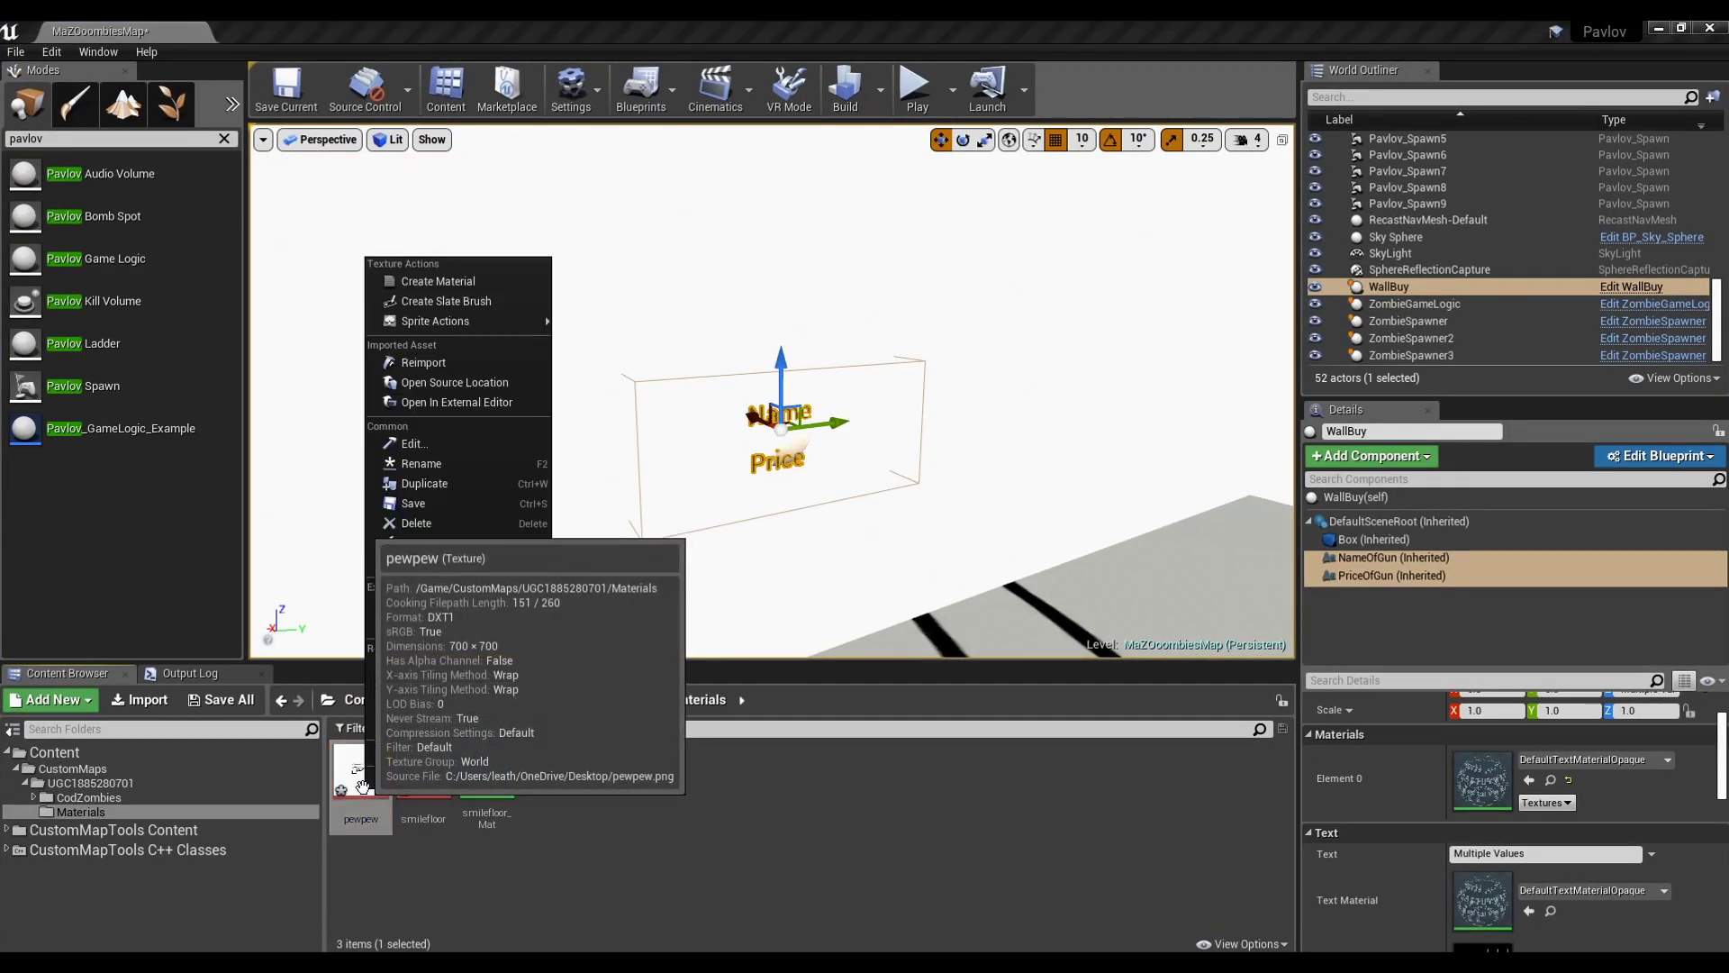
pyautogui.click(488, 268)
pyautogui.press('Return')
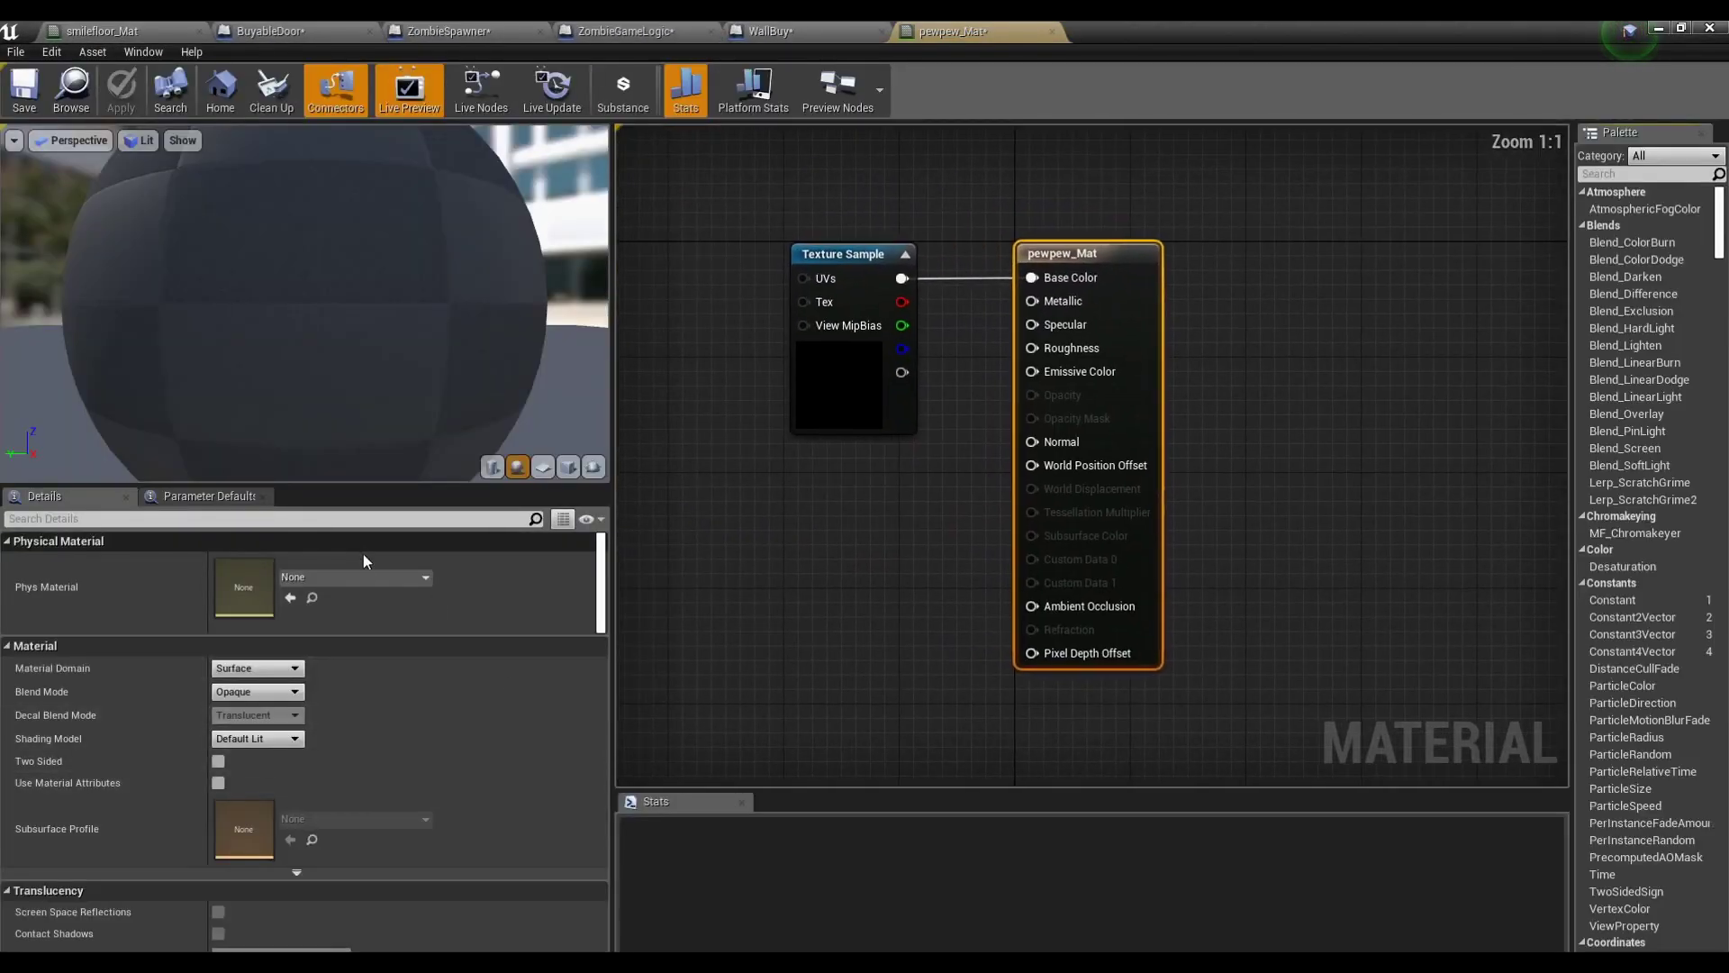
# Set pewpew_Mat's material domain to Deferred Decal and its blend mode to Translucent, and apply the changes
pyautogui.click(257, 668)
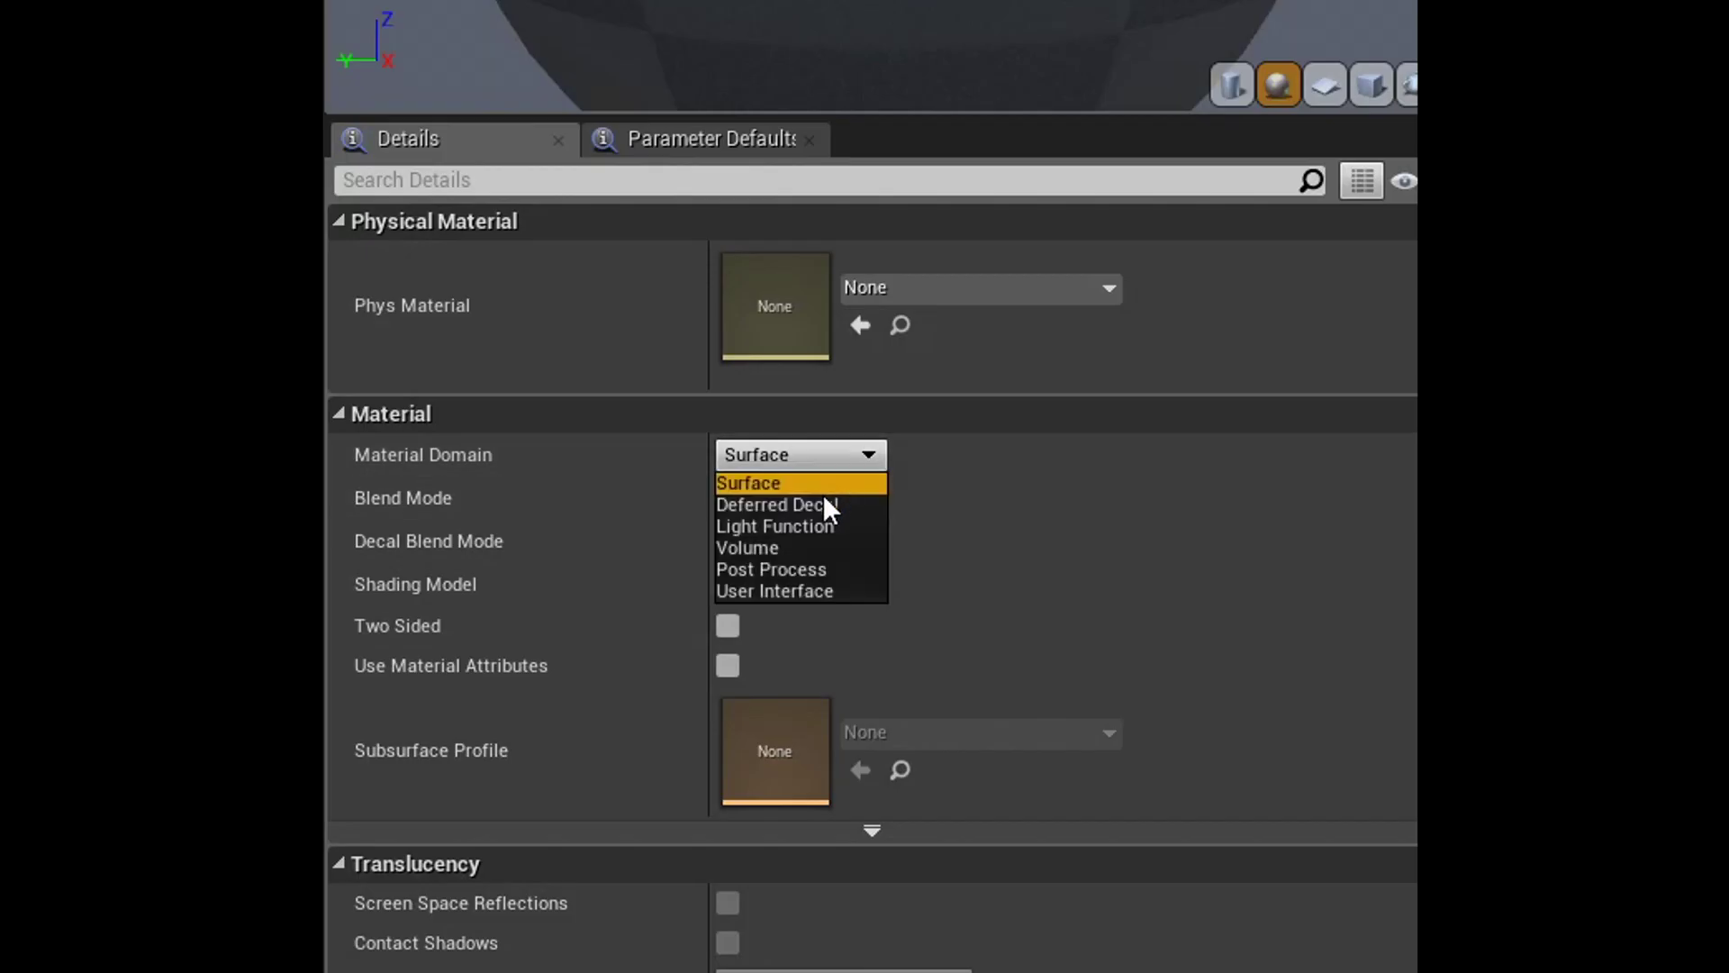
pyautogui.click(272, 695)
pyautogui.click(273, 718)
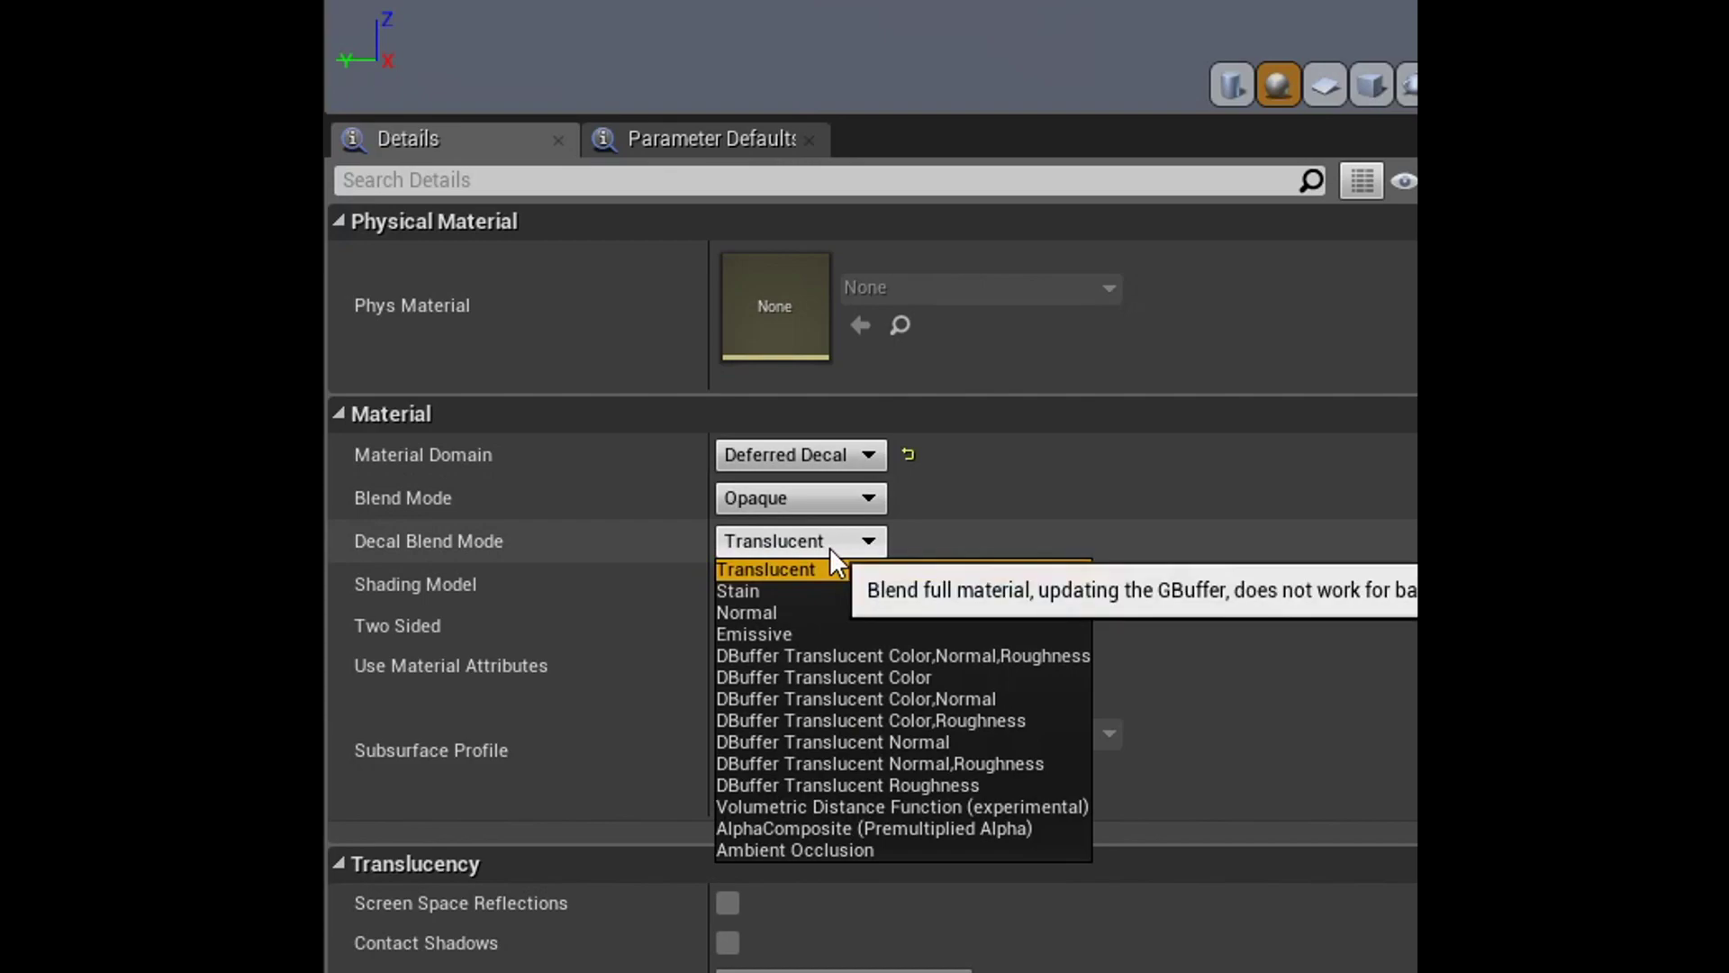
pyautogui.click(830, 549)
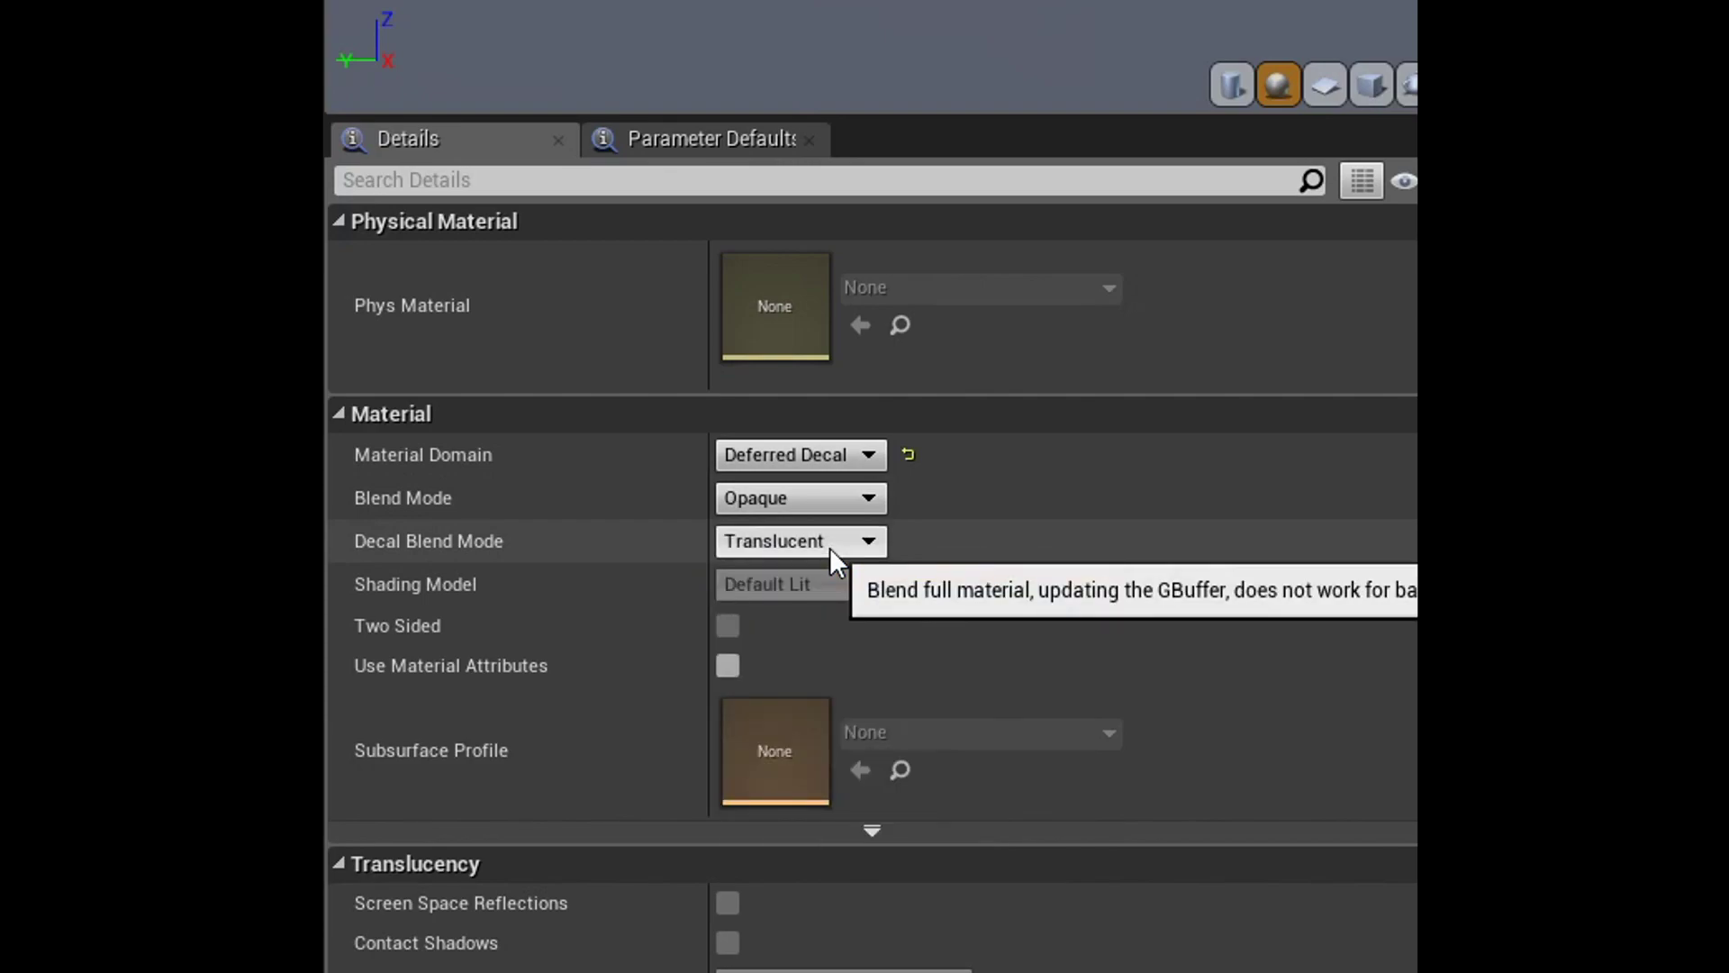
pyautogui.click(805, 498)
pyautogui.click(811, 567)
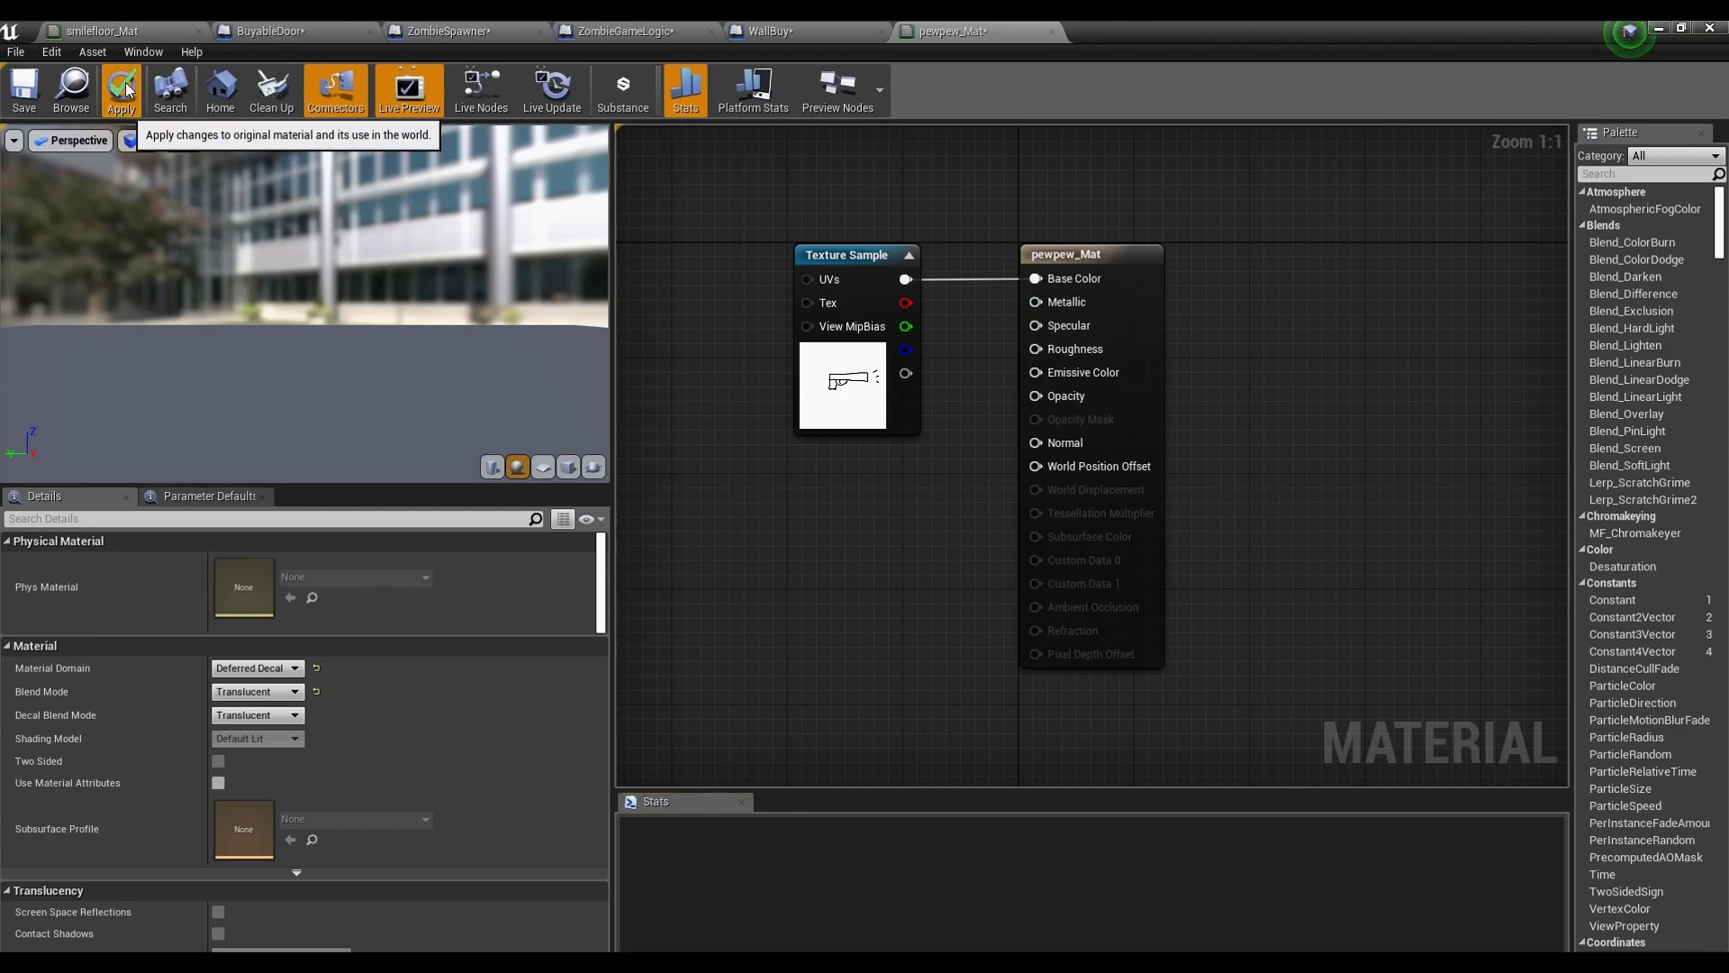
pyautogui.click(127, 89)
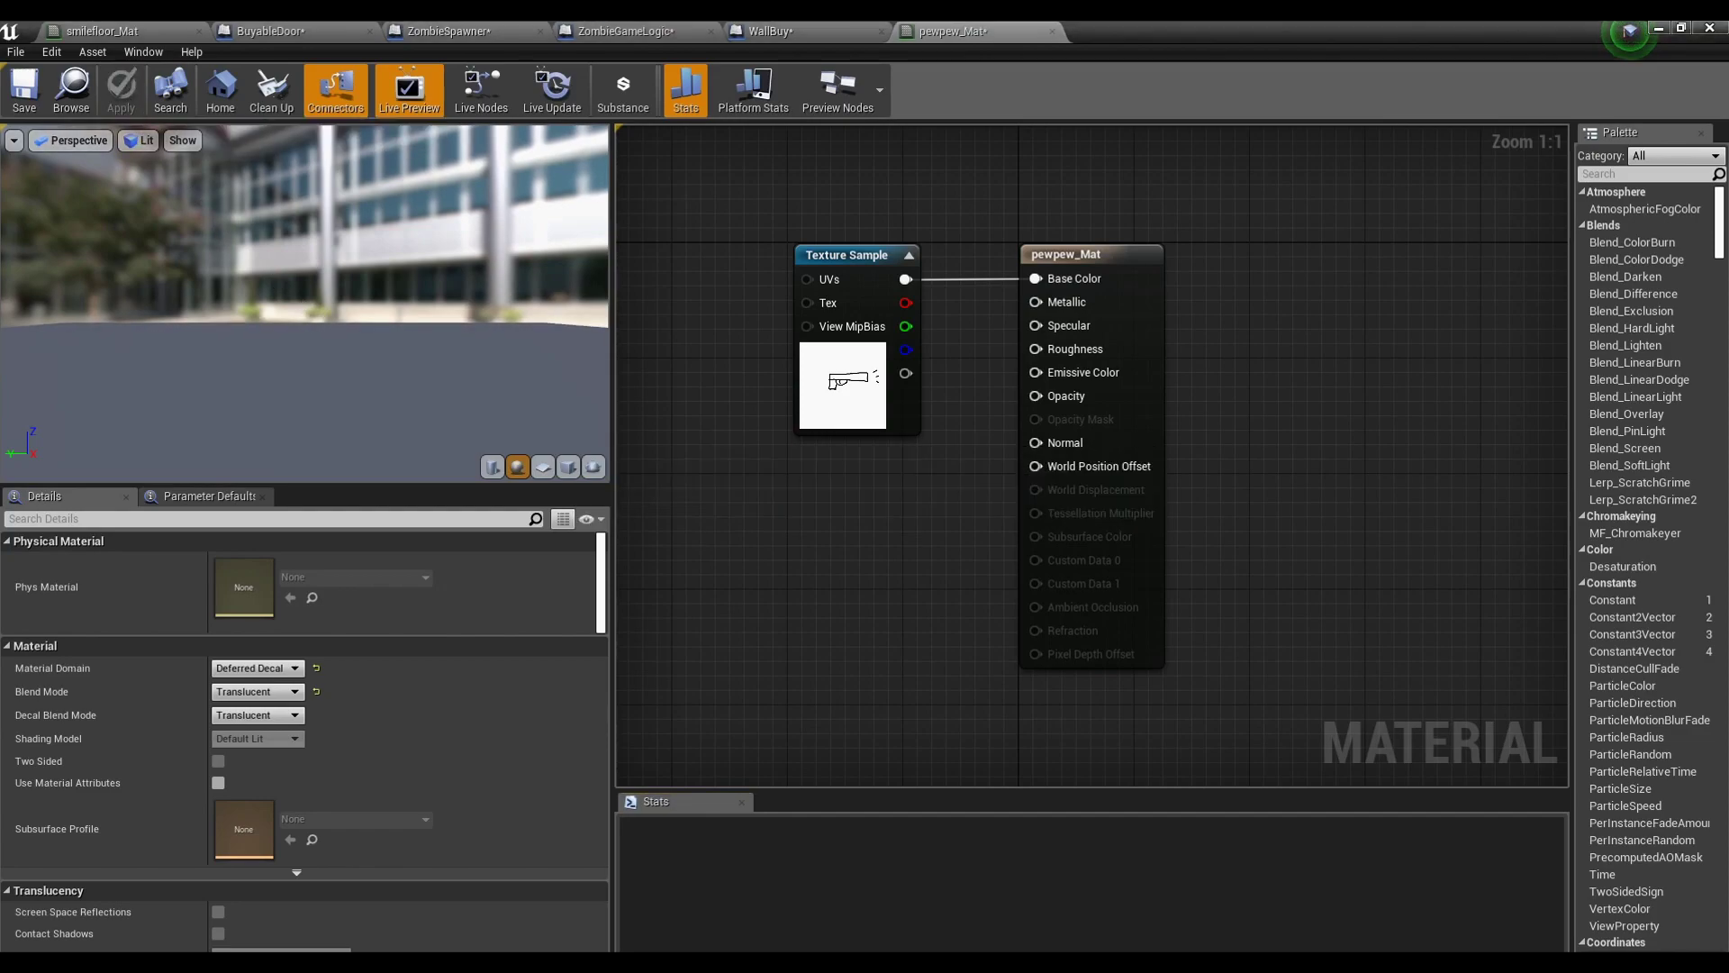
pyautogui.moveTo(301, 332); pyautogui.dragTo(513, 340)
pyautogui.moveTo(378, 281); pyautogui.dragTo(304, 380)
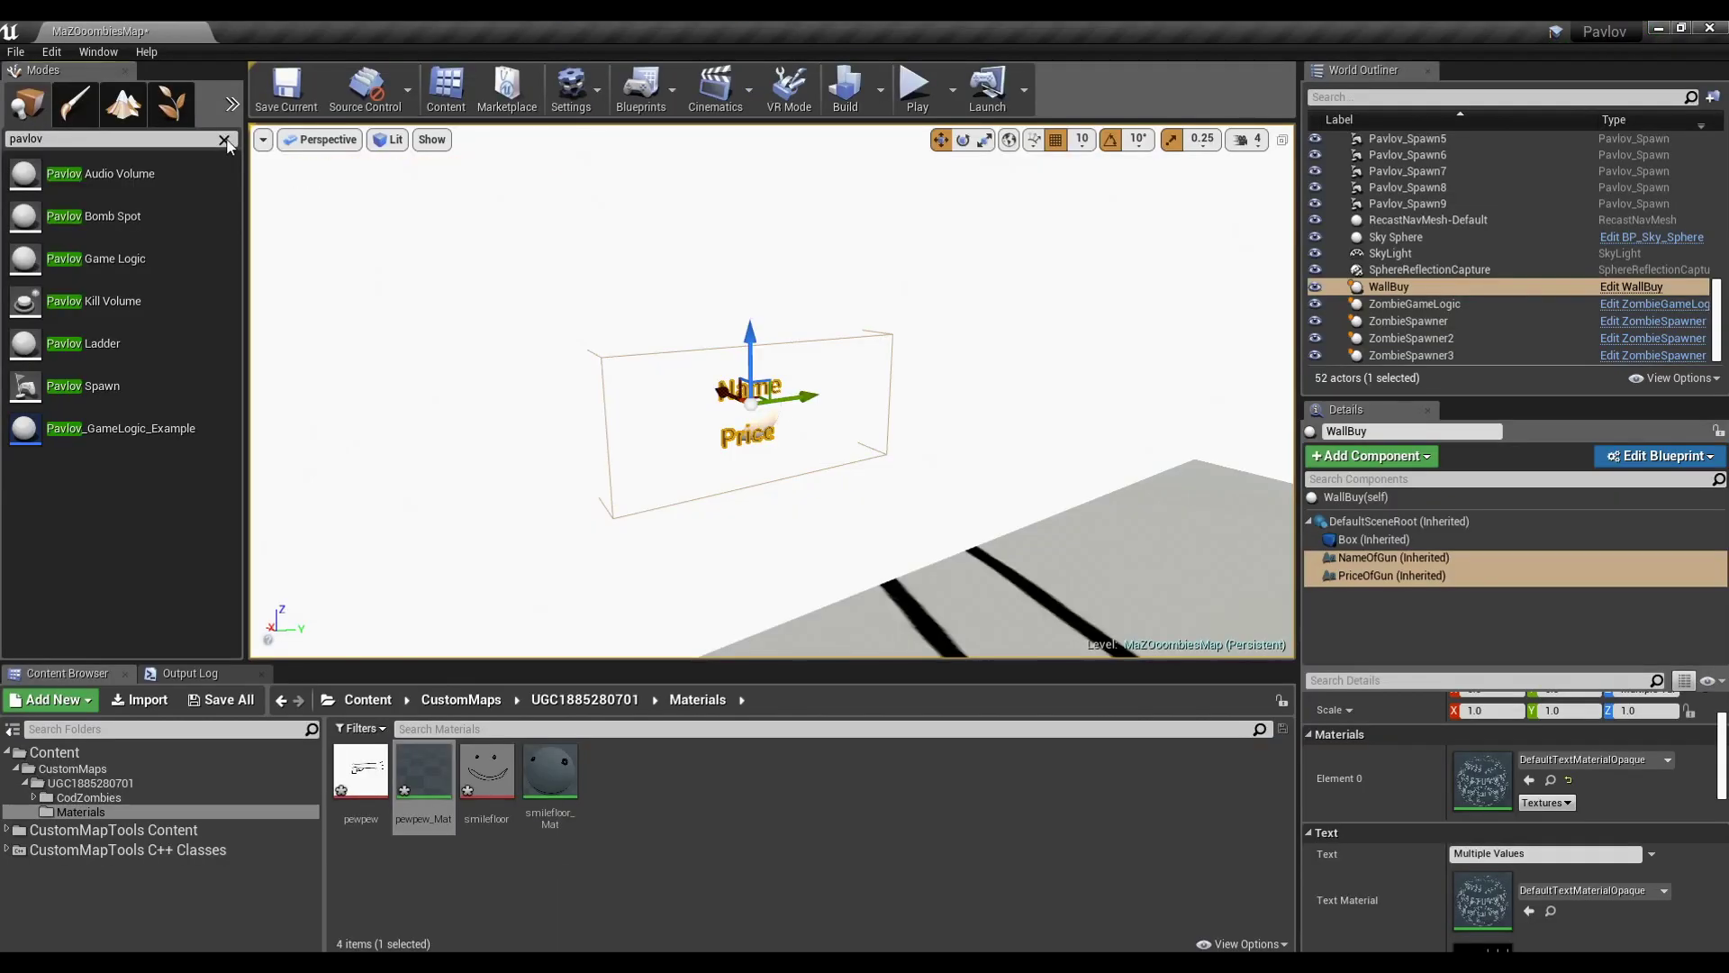
# Place a Deferred Decal on the wall at the WallBuy and rotate it to project onto the wall
pyautogui.write('decal')
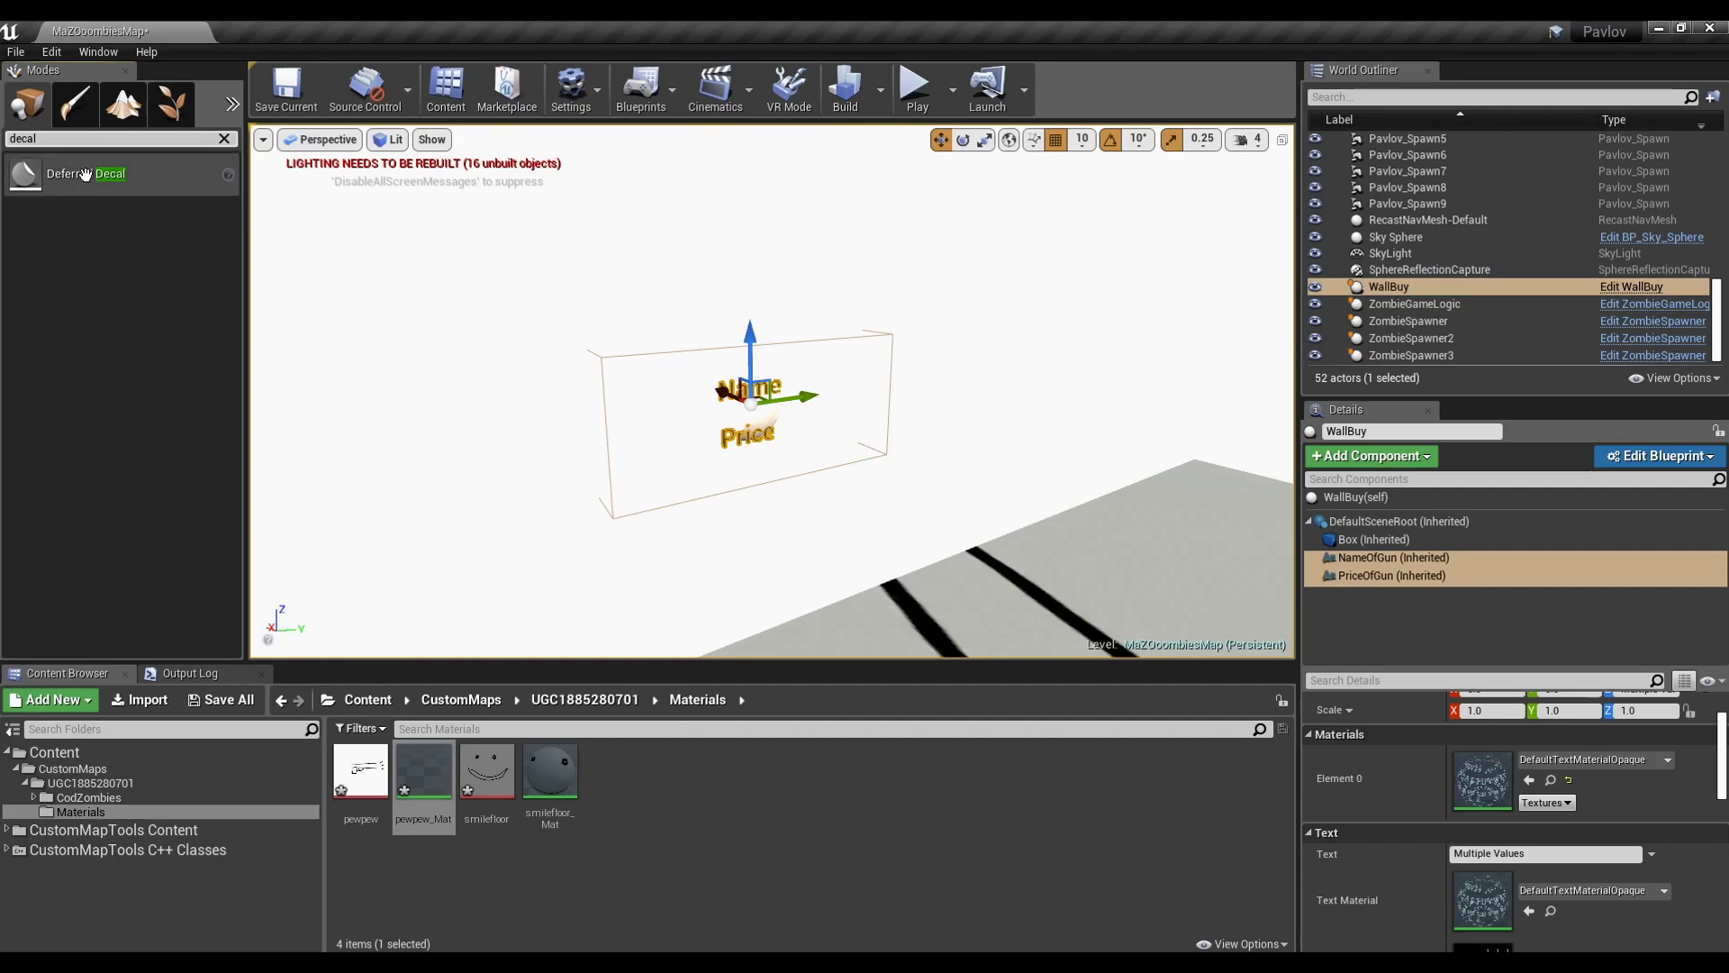
pyautogui.moveTo(84, 174); pyautogui.dragTo(747, 399)
pyautogui.press('s')
pyautogui.moveTo(819, 424); pyautogui.dragTo(864, 461, button='right')
pyautogui.press('w')
pyautogui.press('r')
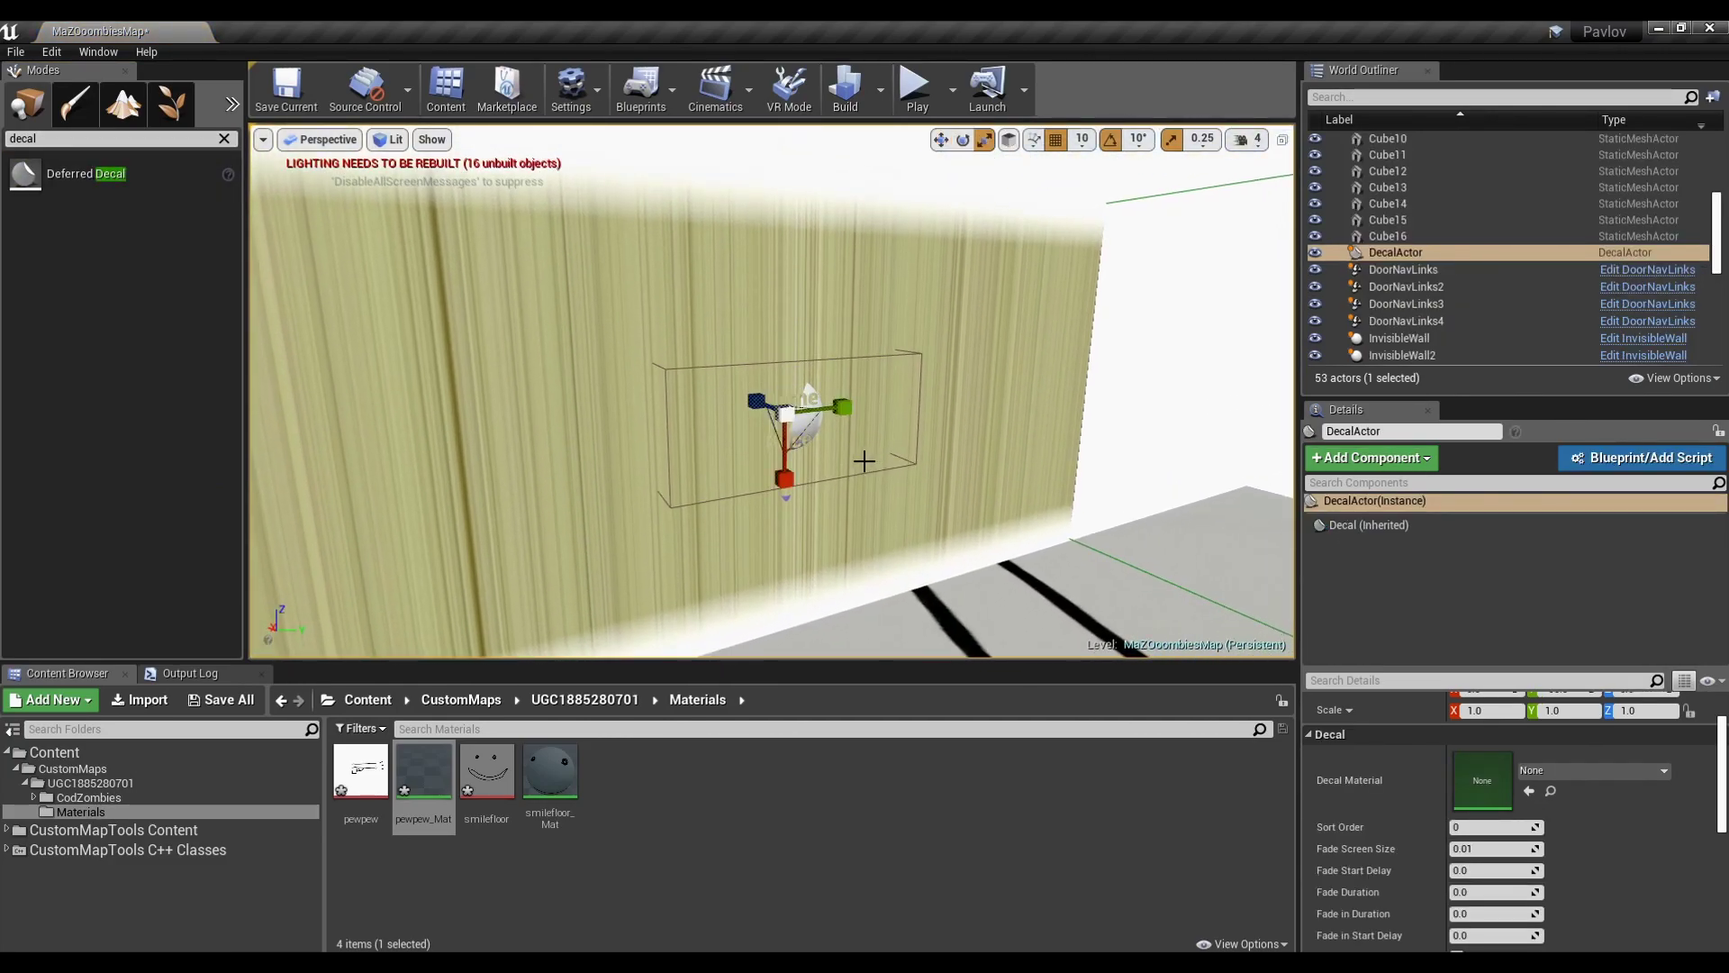
pyautogui.moveTo(831, 400); pyautogui.dragTo(744, 395)
pyautogui.press('s')
pyautogui.moveTo(865, 480); pyautogui.dragTo(766, 469, button='right')
# Scale the decal down to about 0.14 in X and about 0.2 in Y and Z
pyautogui.press('r')
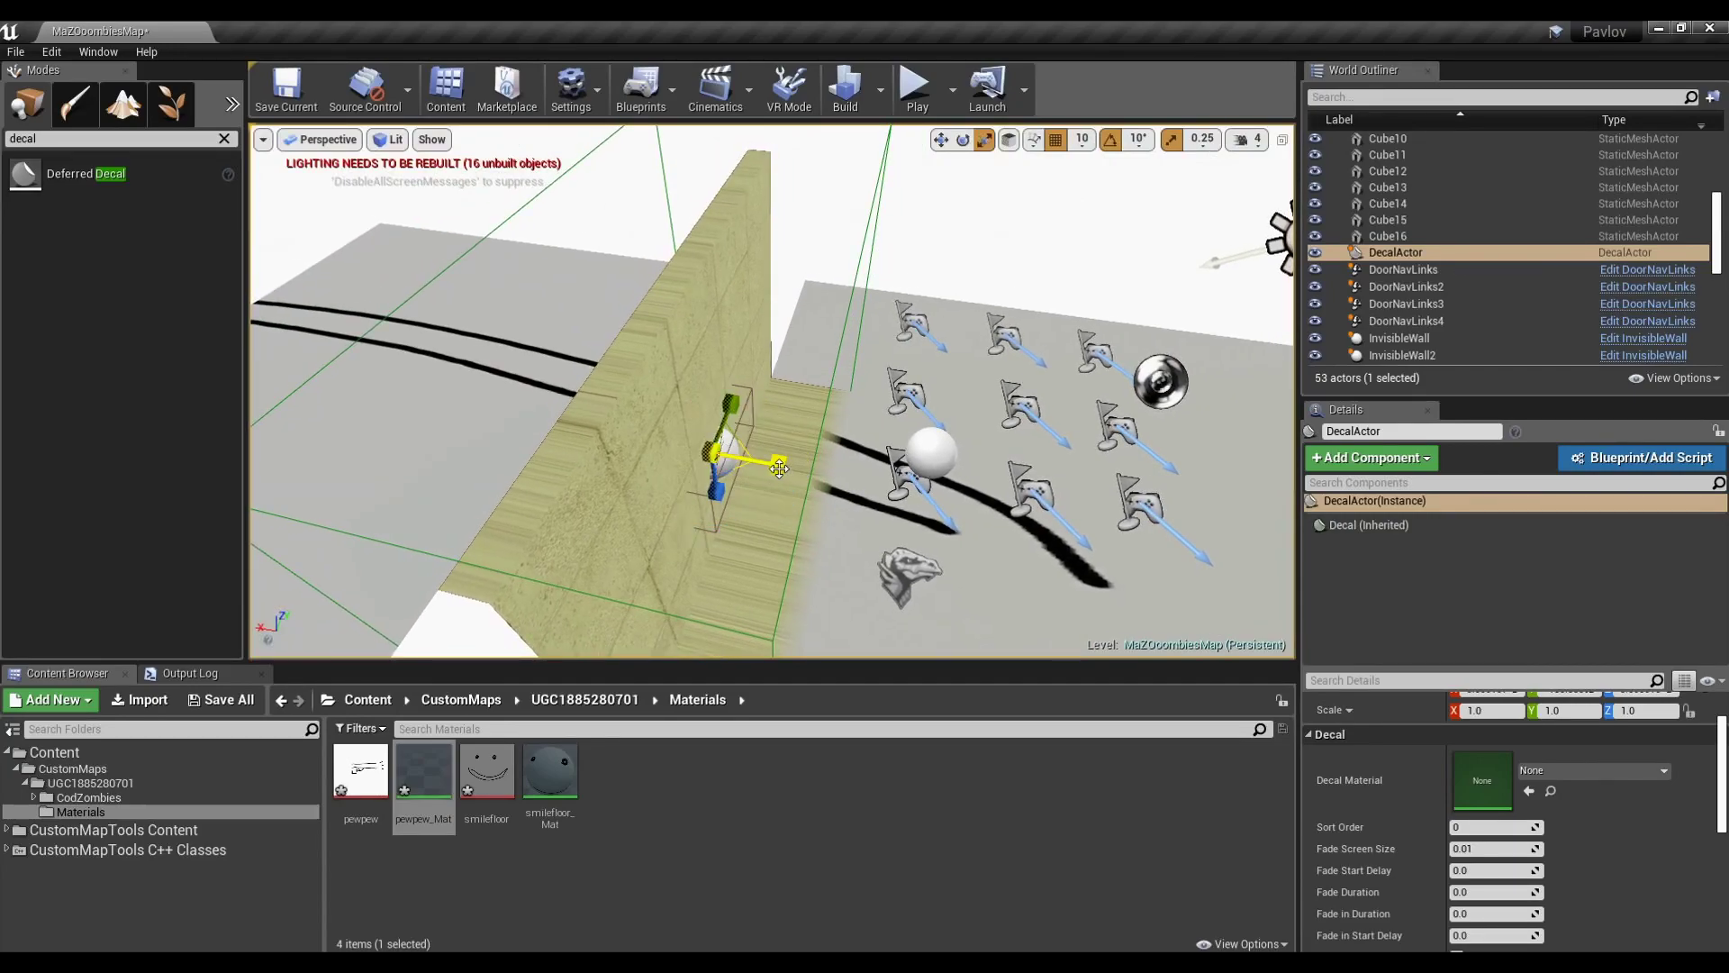
pyautogui.moveTo(776, 465); pyautogui.dragTo(676, 443)
pyautogui.moveTo(968, 424); pyautogui.dragTo(685, 424, button='right')
pyautogui.press('e')
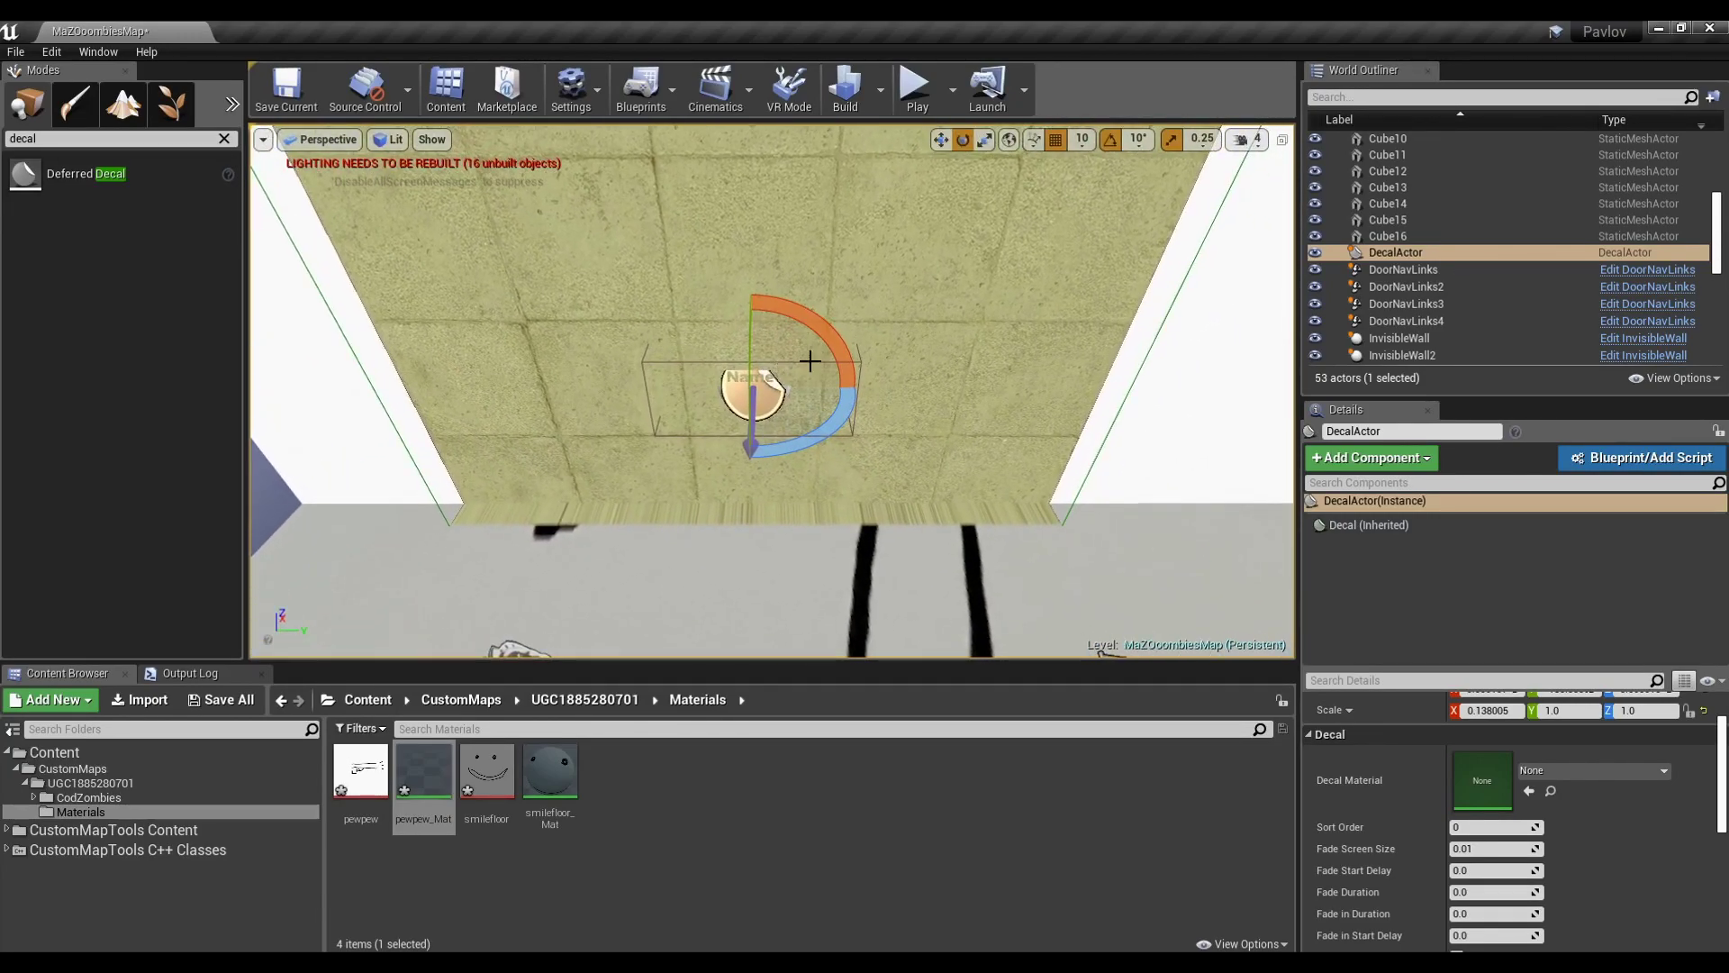
pyautogui.moveTo(770, 373); pyautogui.dragTo(770, 319, button='right')
pyautogui.press('s')
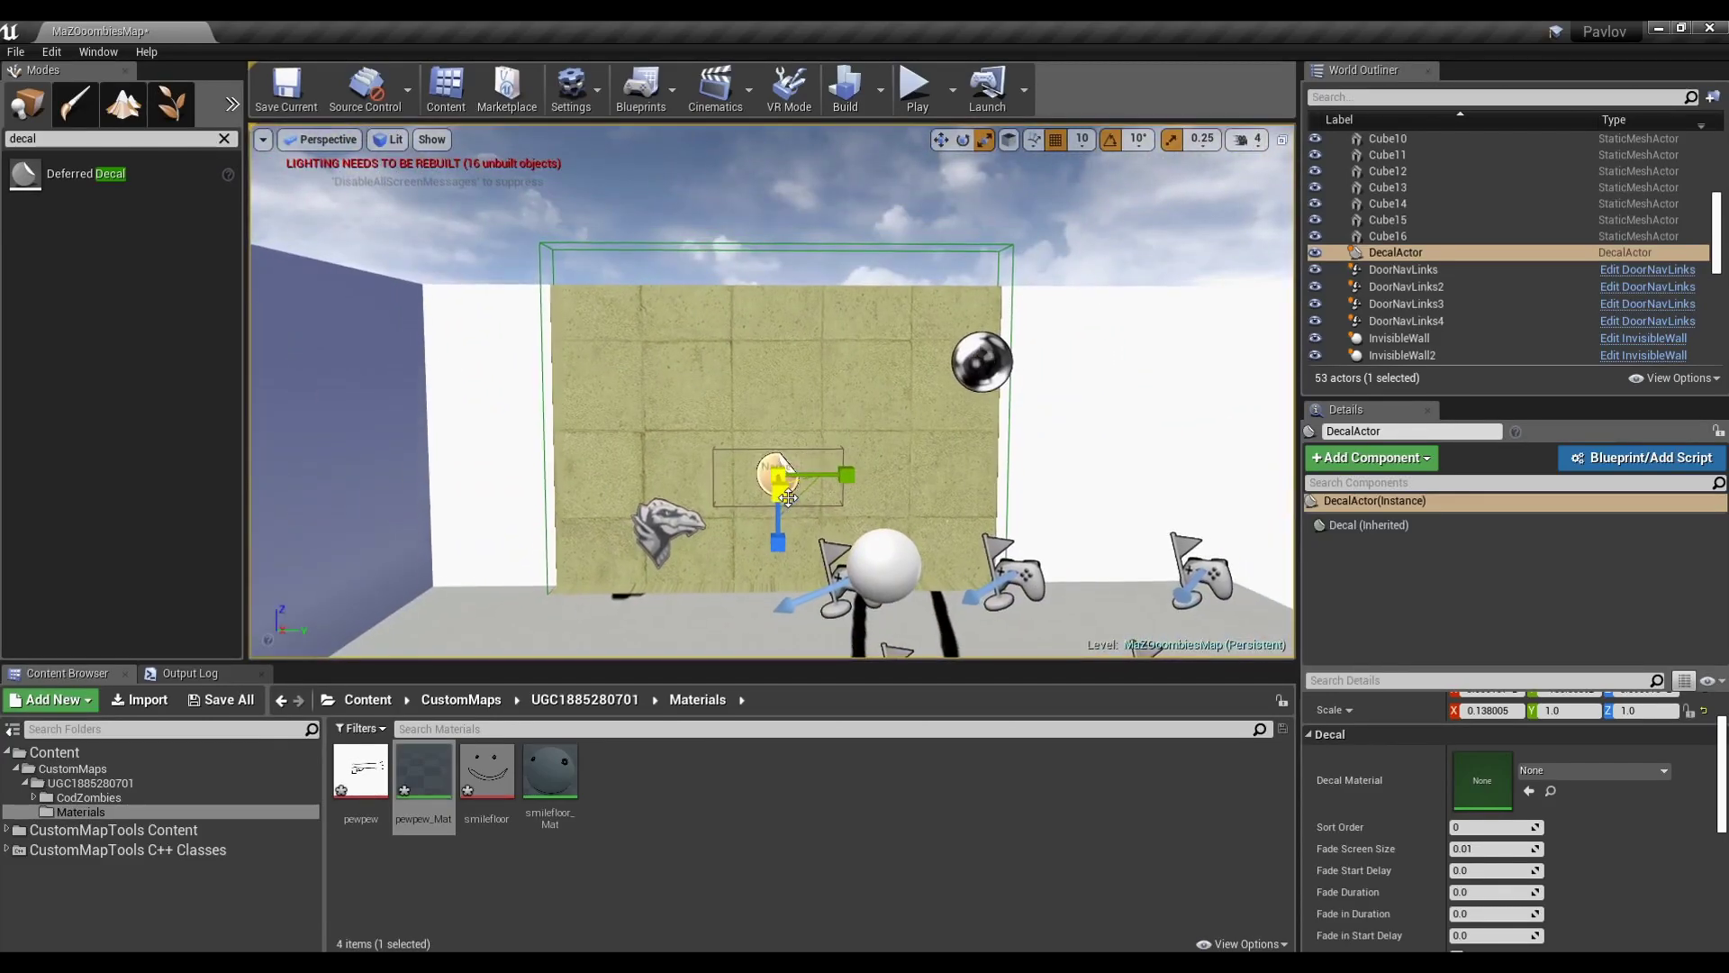
pyautogui.moveTo(802, 499); pyautogui.dragTo(775, 476)
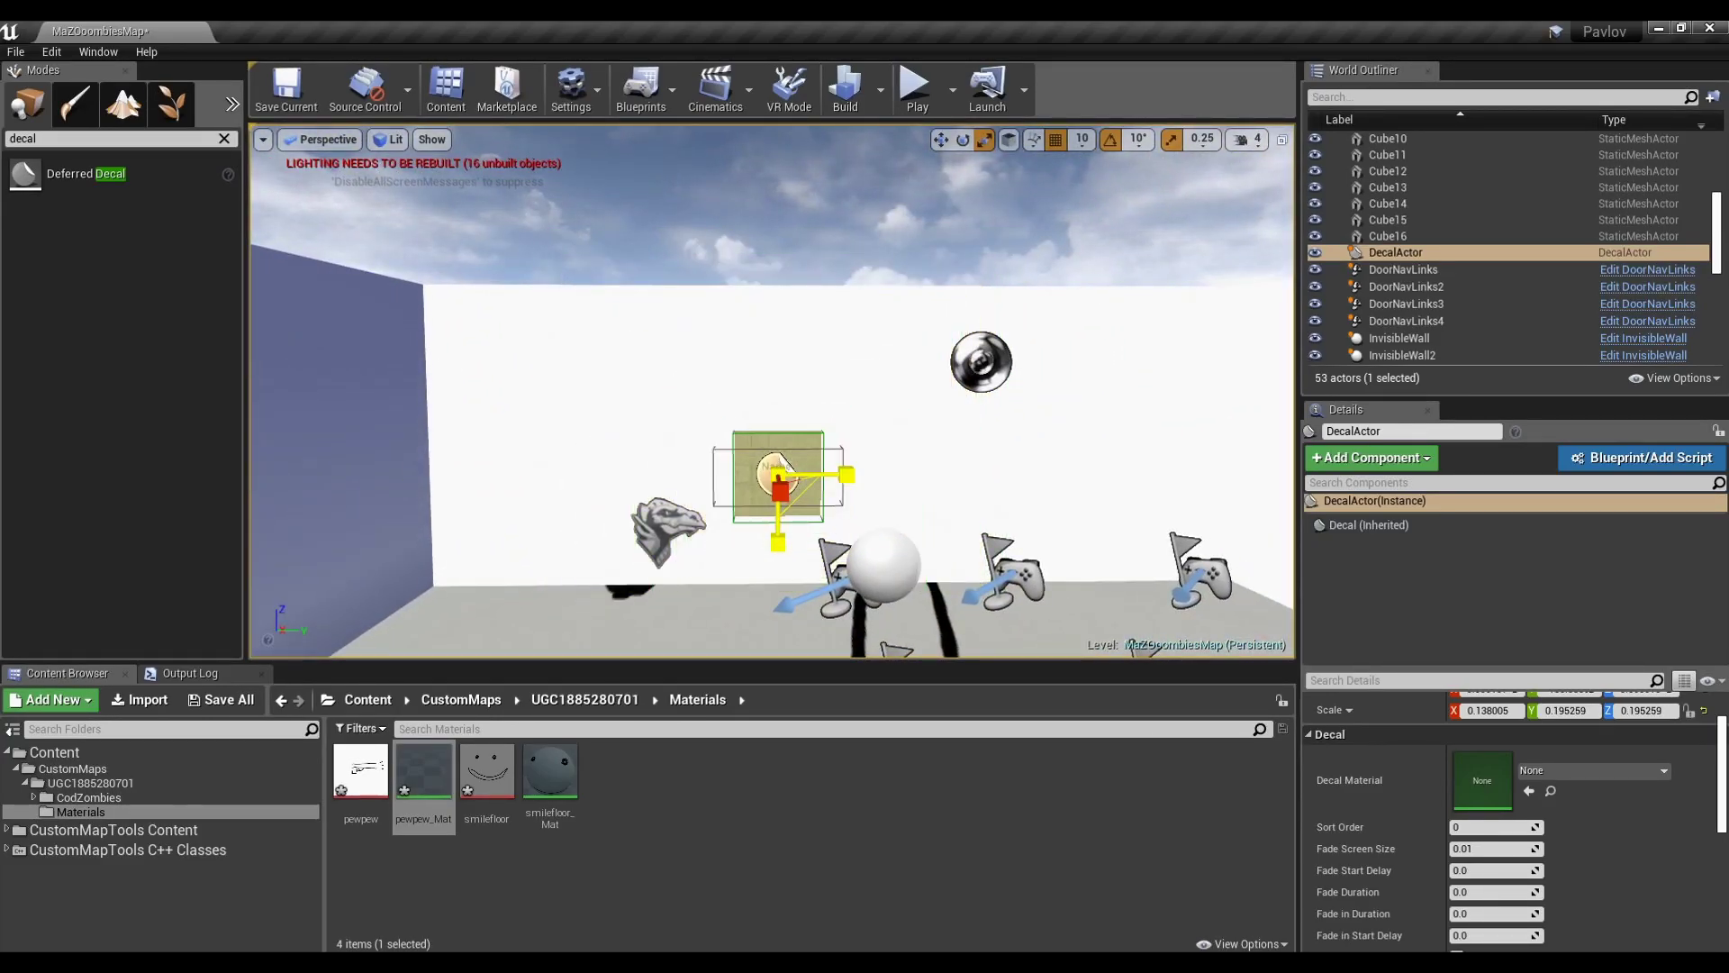
pyautogui.press('f')
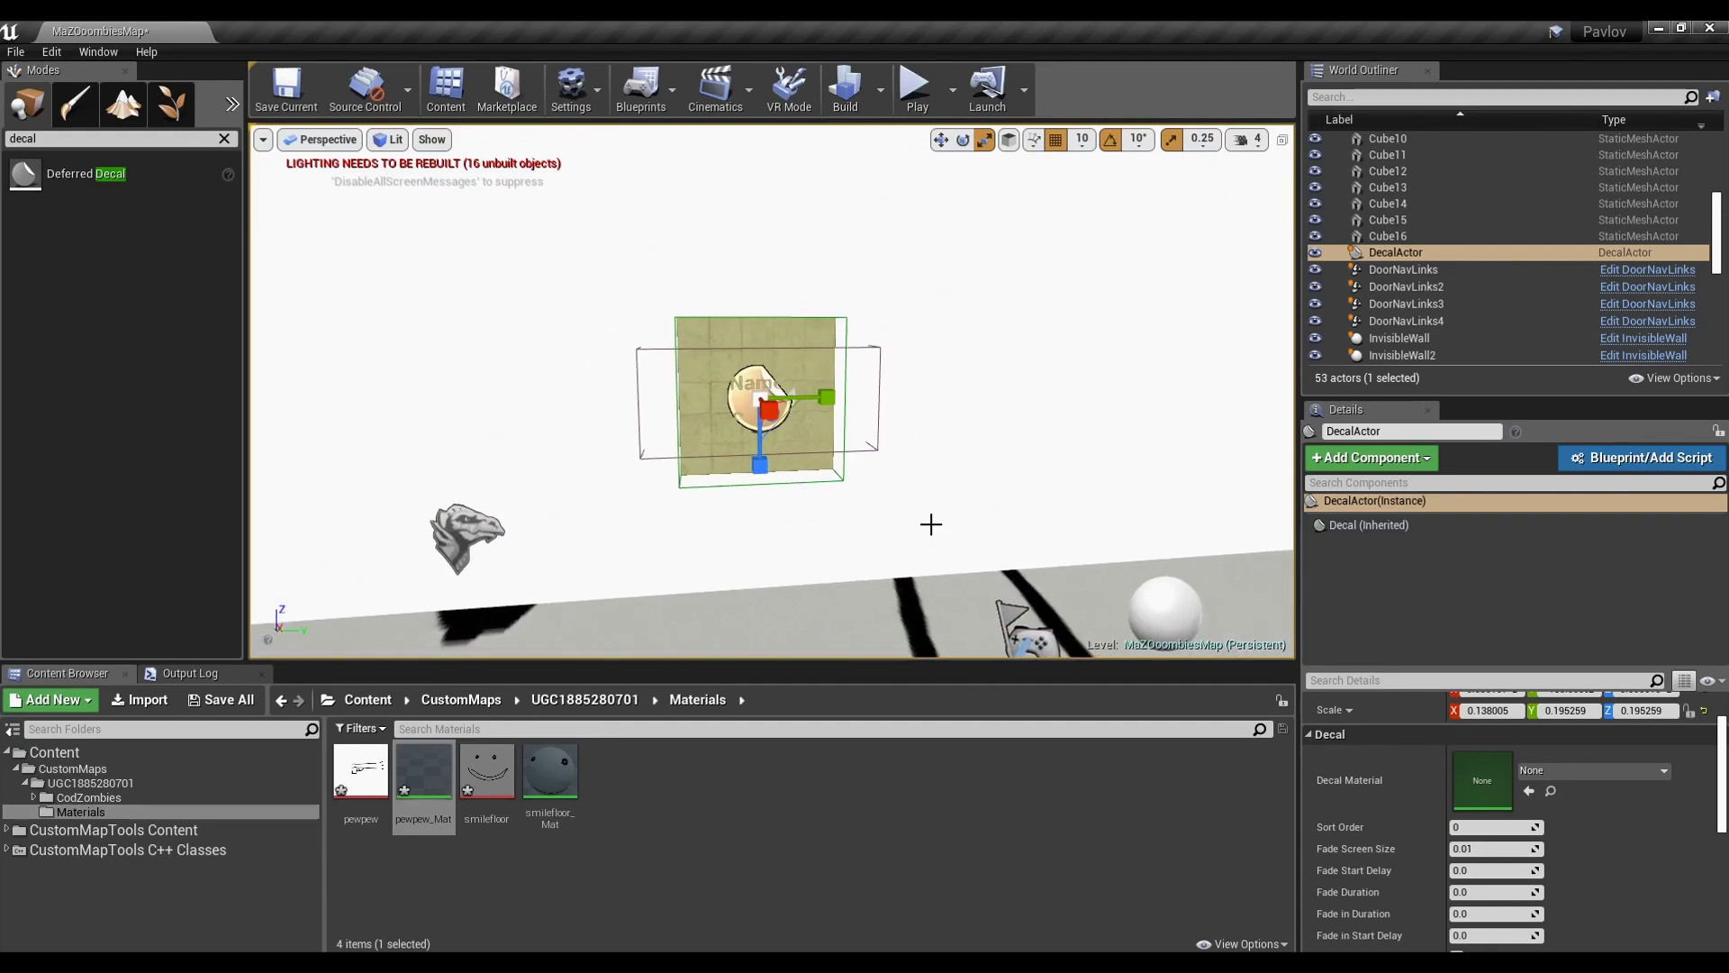
# Assign pewpew_Mat as the decal material and rotate the decal so the gun drawing lies horizontally on the wall
pyautogui.click(1561, 772)
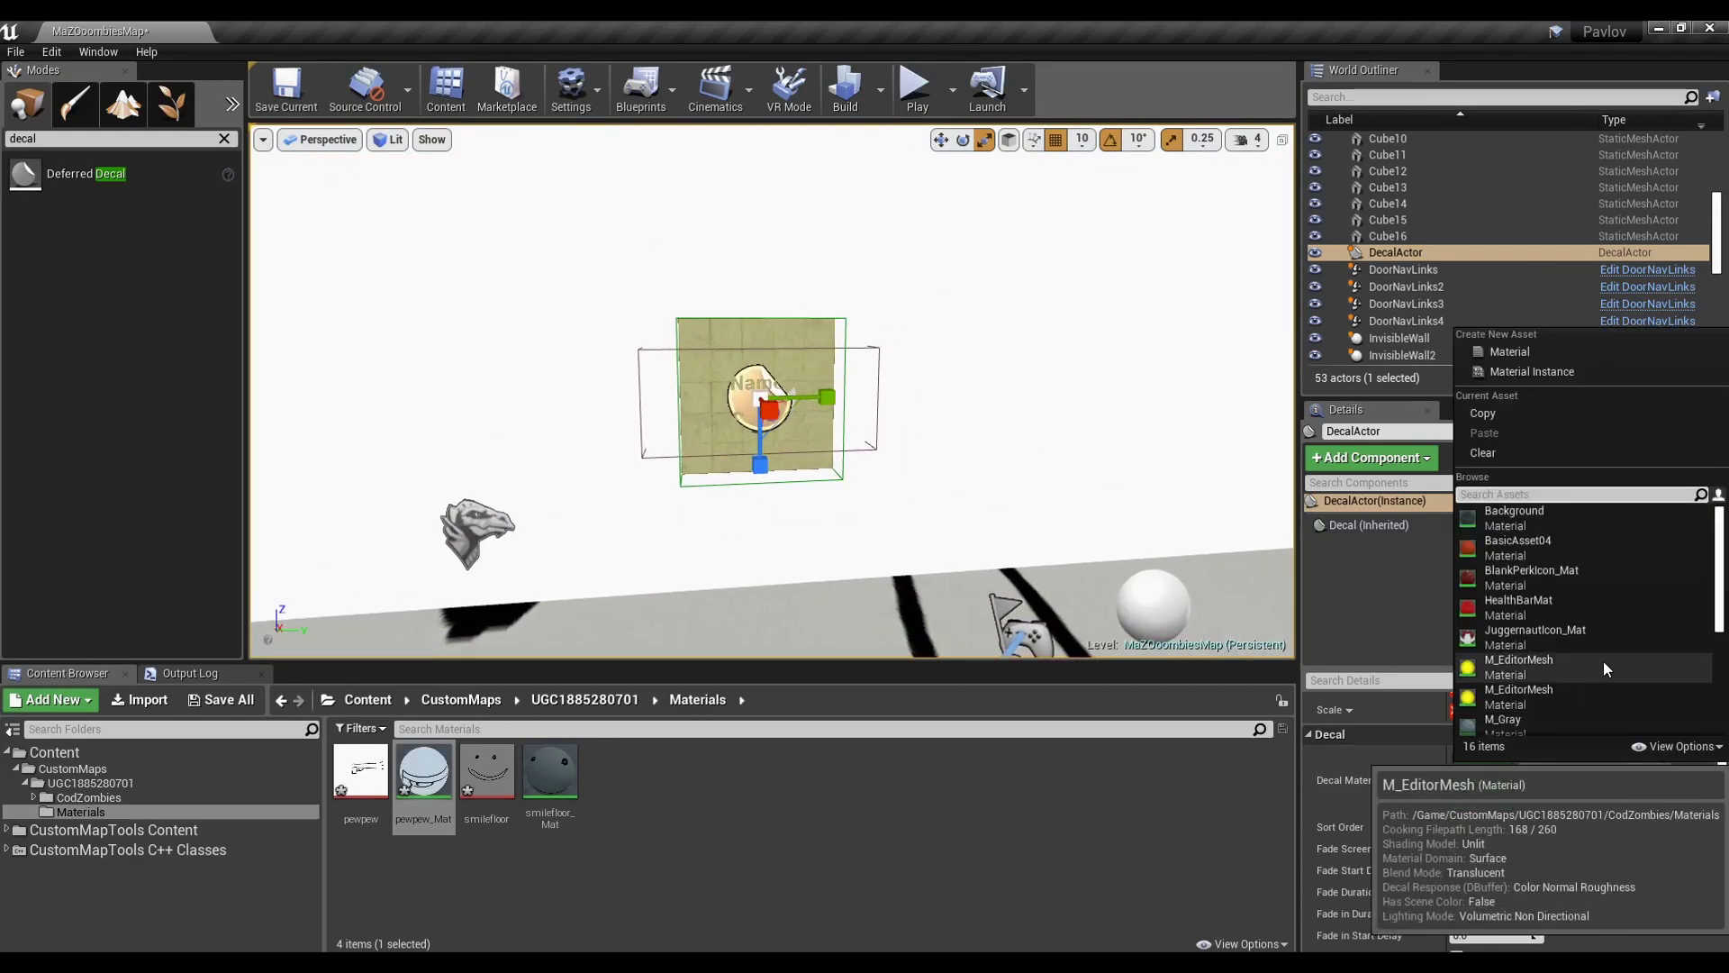
pyautogui.write('pew')
pyautogui.click(1635, 513)
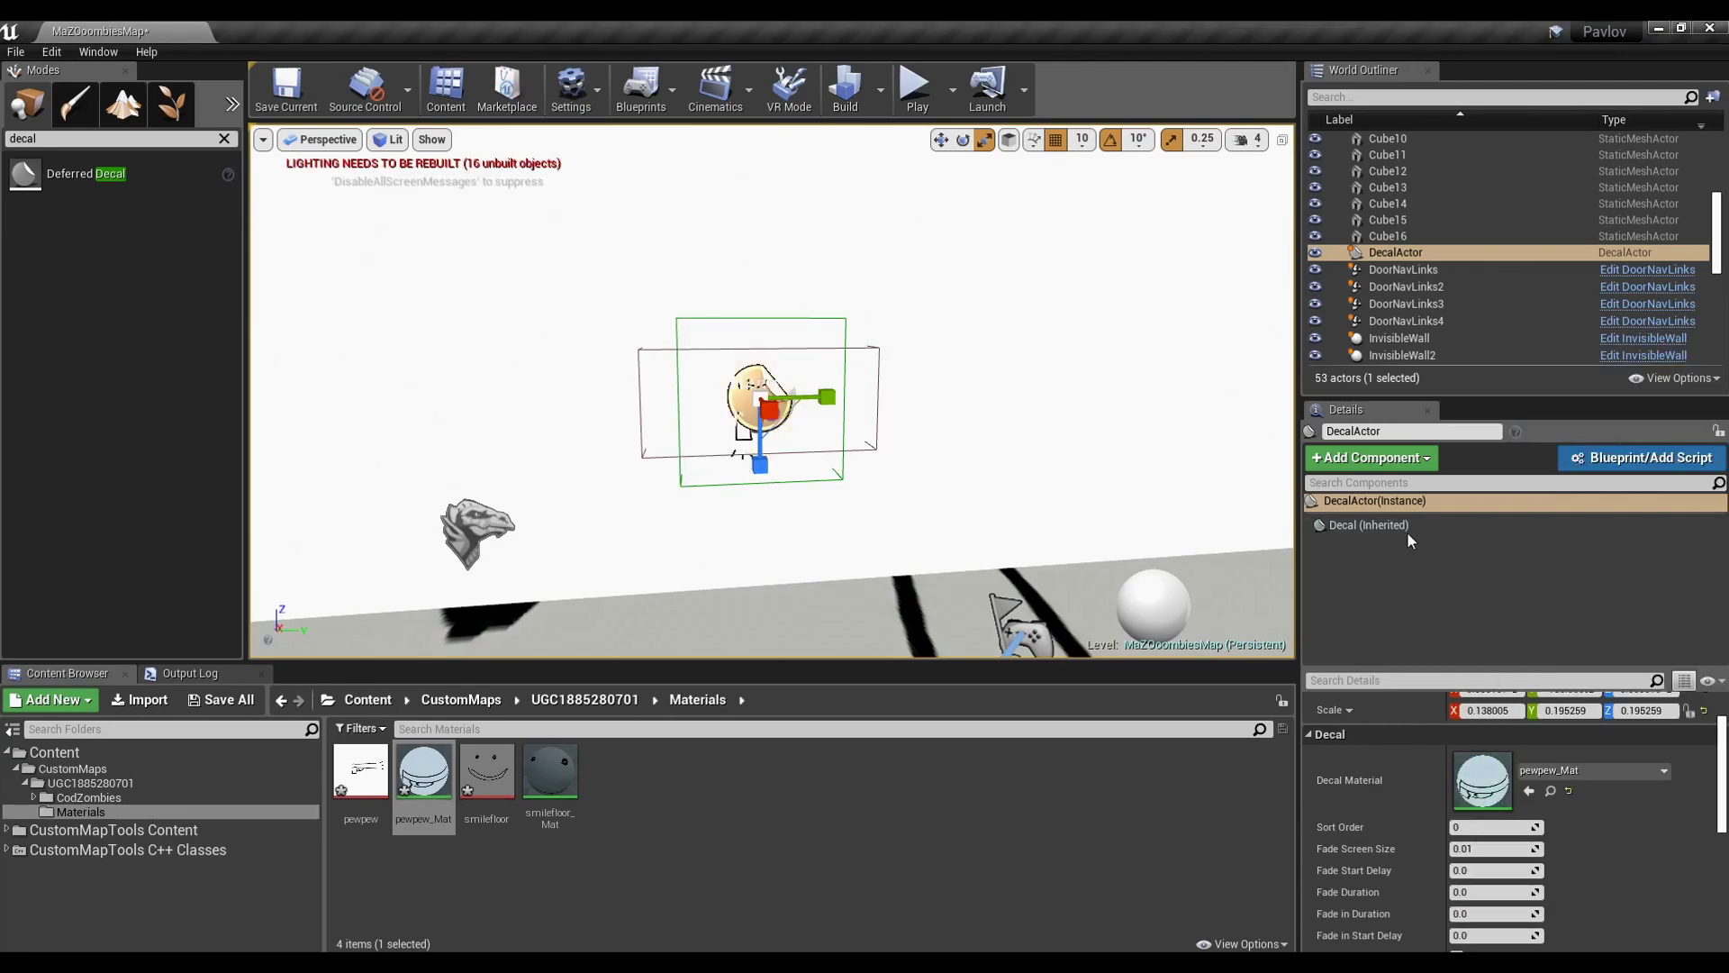
pyautogui.press('w')
pyautogui.moveTo(973, 405)
pyautogui.mouseDown(button='right')
pyautogui.moveTo(1000, 397)
pyautogui.moveTo(972, 405)
pyautogui.mouseUp(button='right')
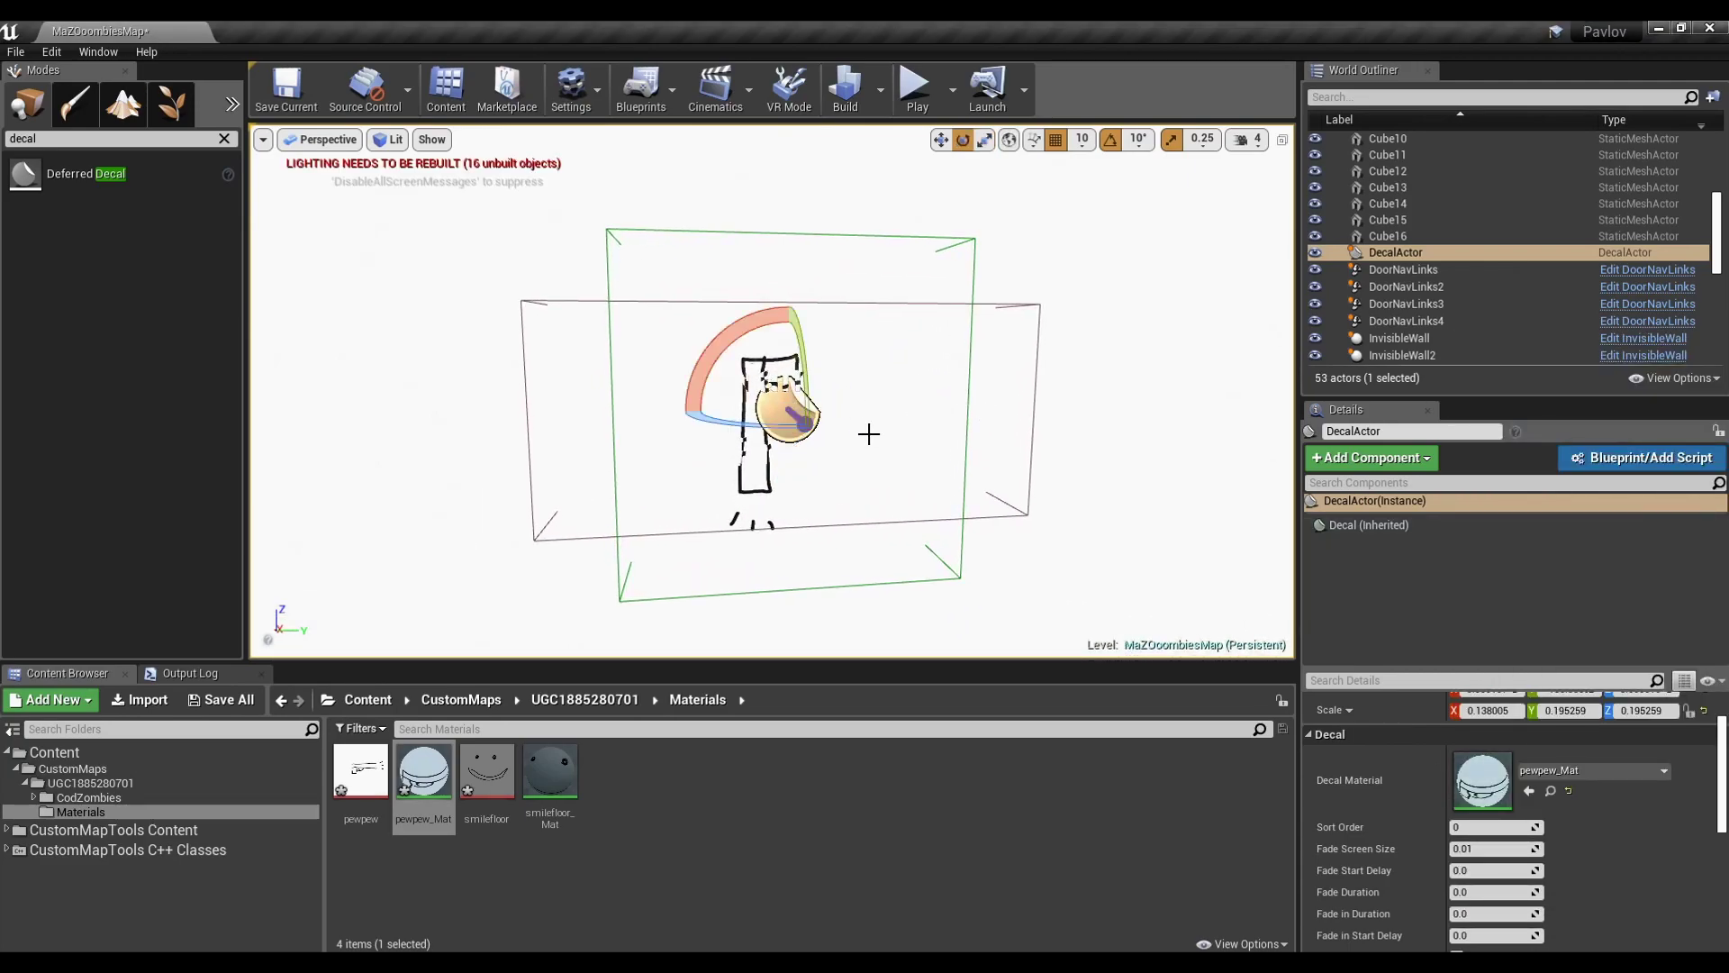
pyautogui.moveTo(740, 336); pyautogui.dragTo(819, 436)
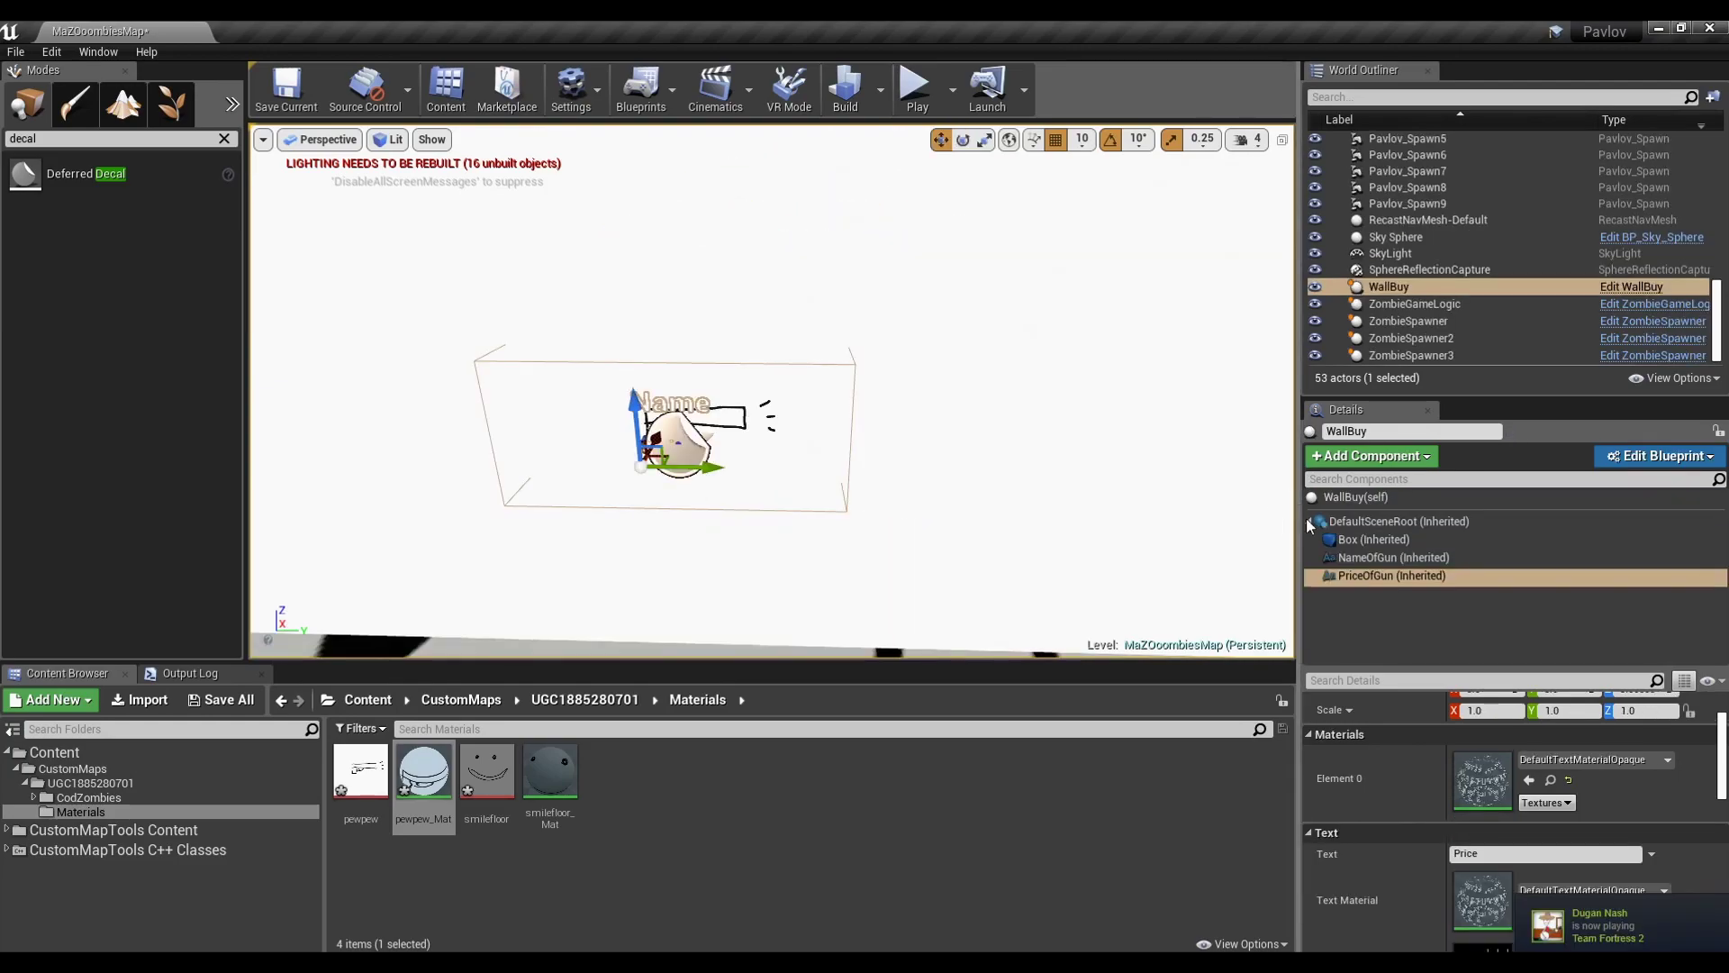
# Scale the WallBuy's Box to 1.25 in Y and shift it along the wall to cover the gun decal
pyautogui.click(1373, 538)
pyautogui.press('e')
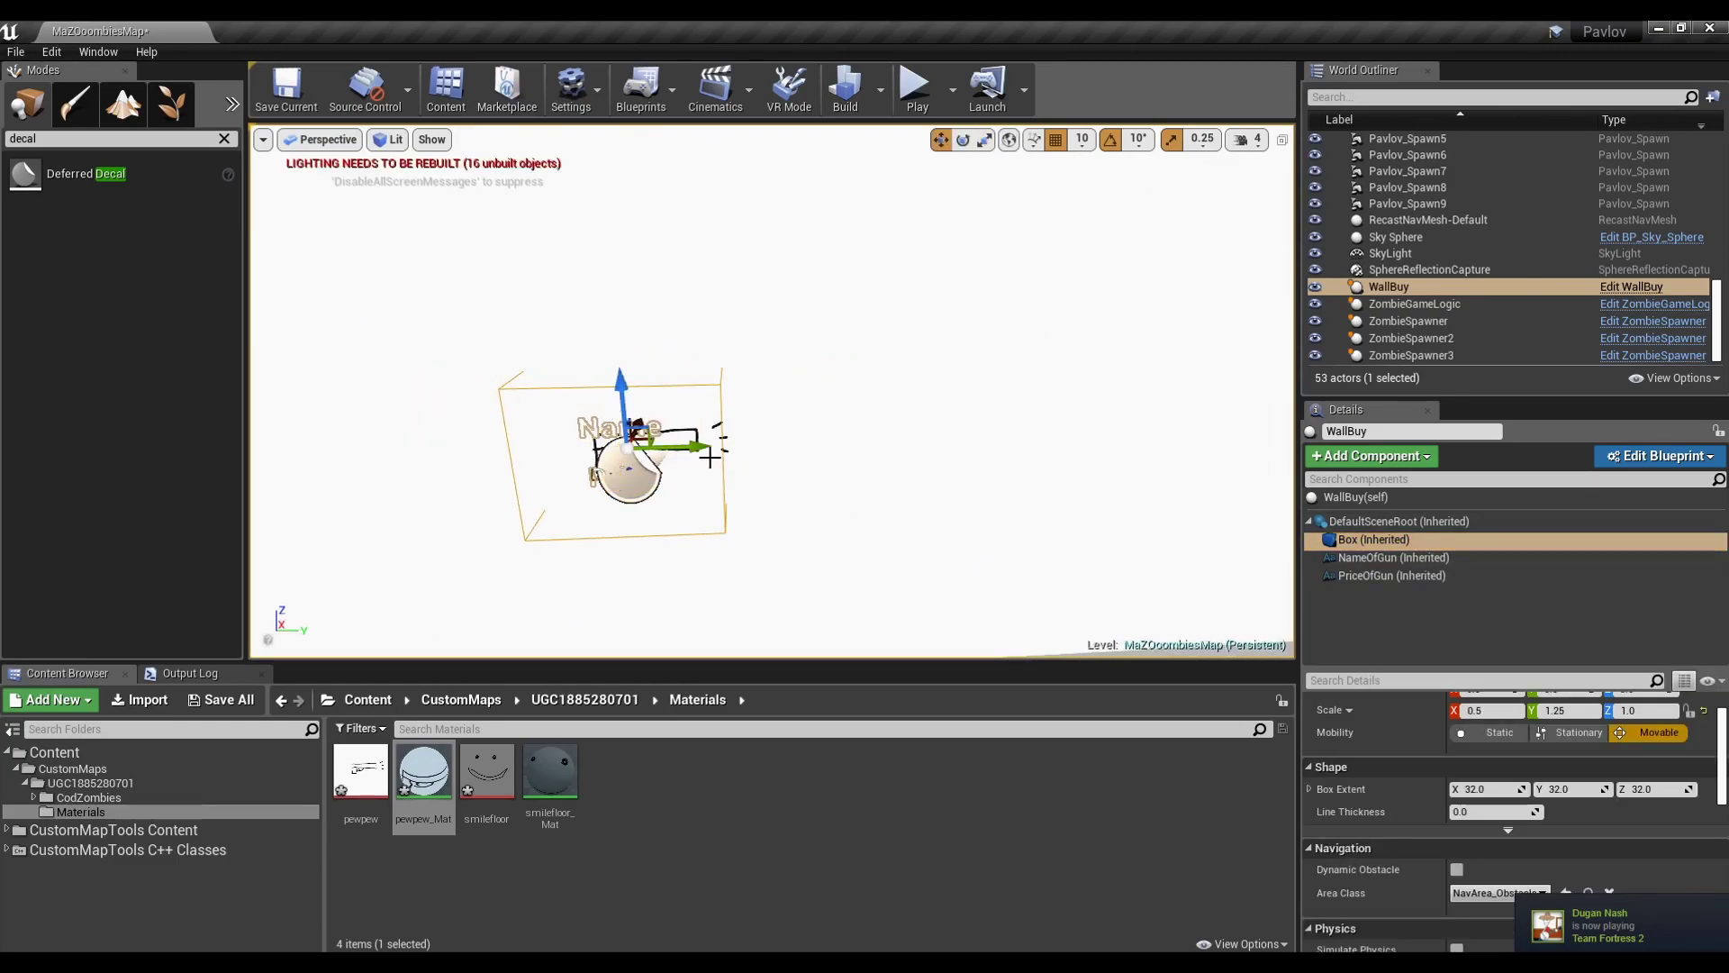
pyautogui.moveTo(700, 448); pyautogui.dragTo(726, 449)
pyautogui.moveTo(726, 448); pyautogui.dragTo(772, 396, button='right')
pyautogui.click(792, 437)
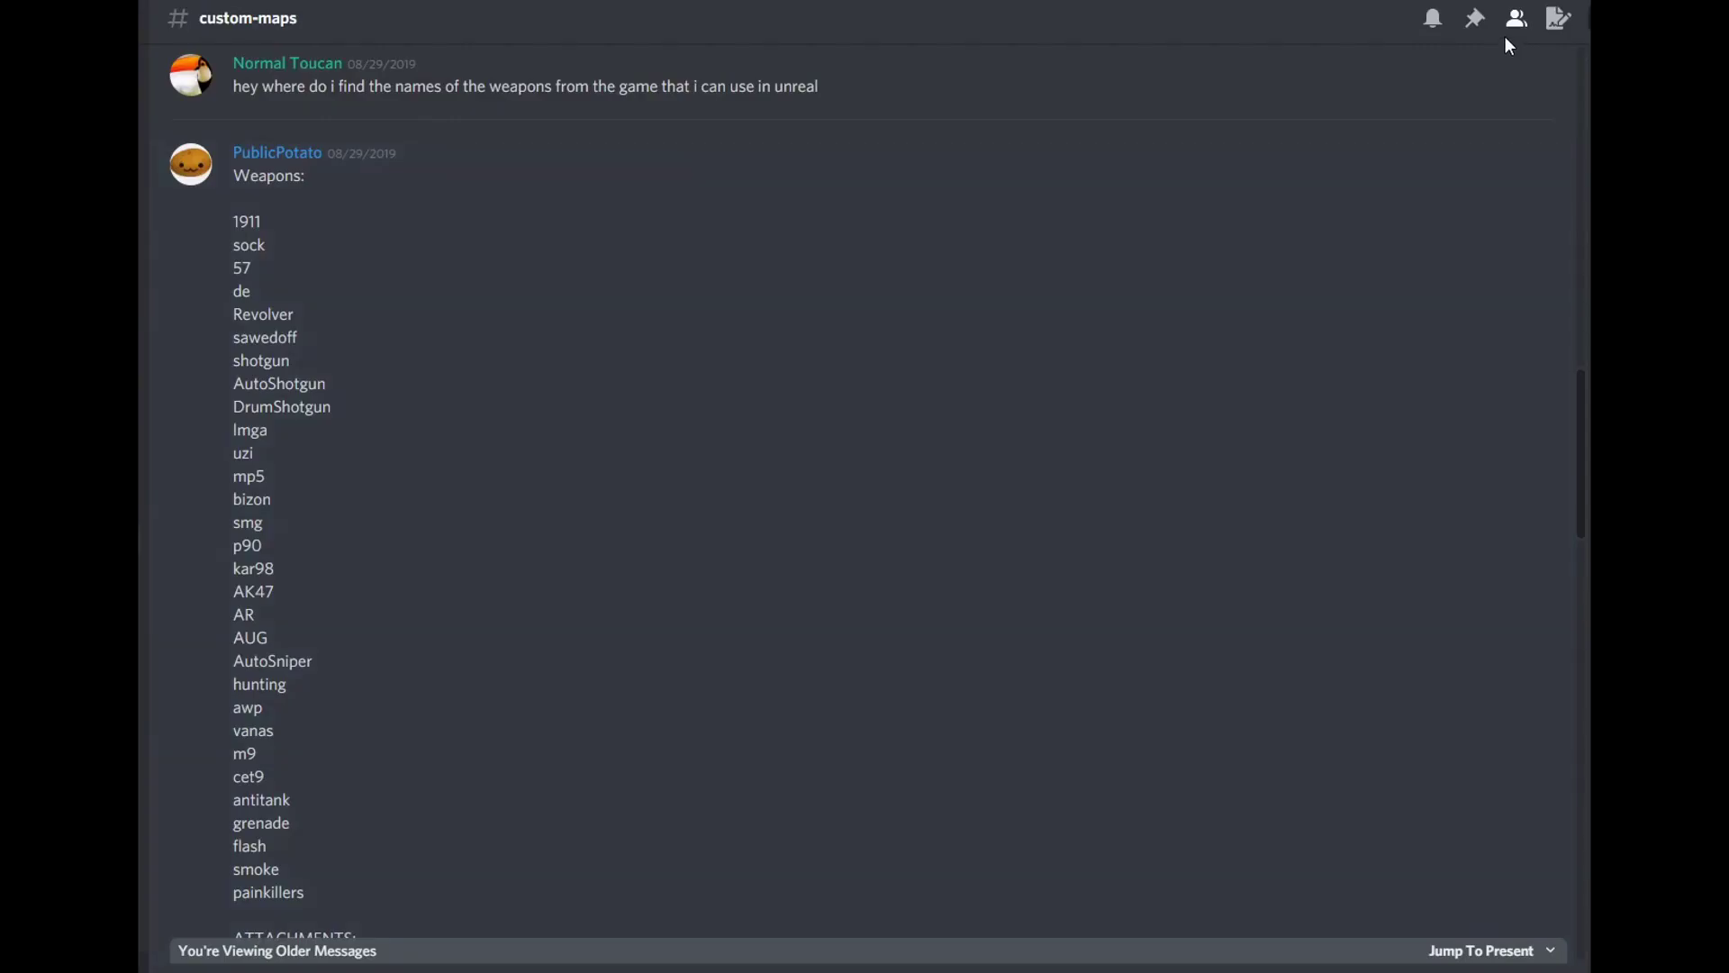
# Look up the weapon names list in the pinned messages of Discord's custom-maps channel
pyautogui.click(1474, 20)
pyautogui.scroll(-15, 1353, 306)
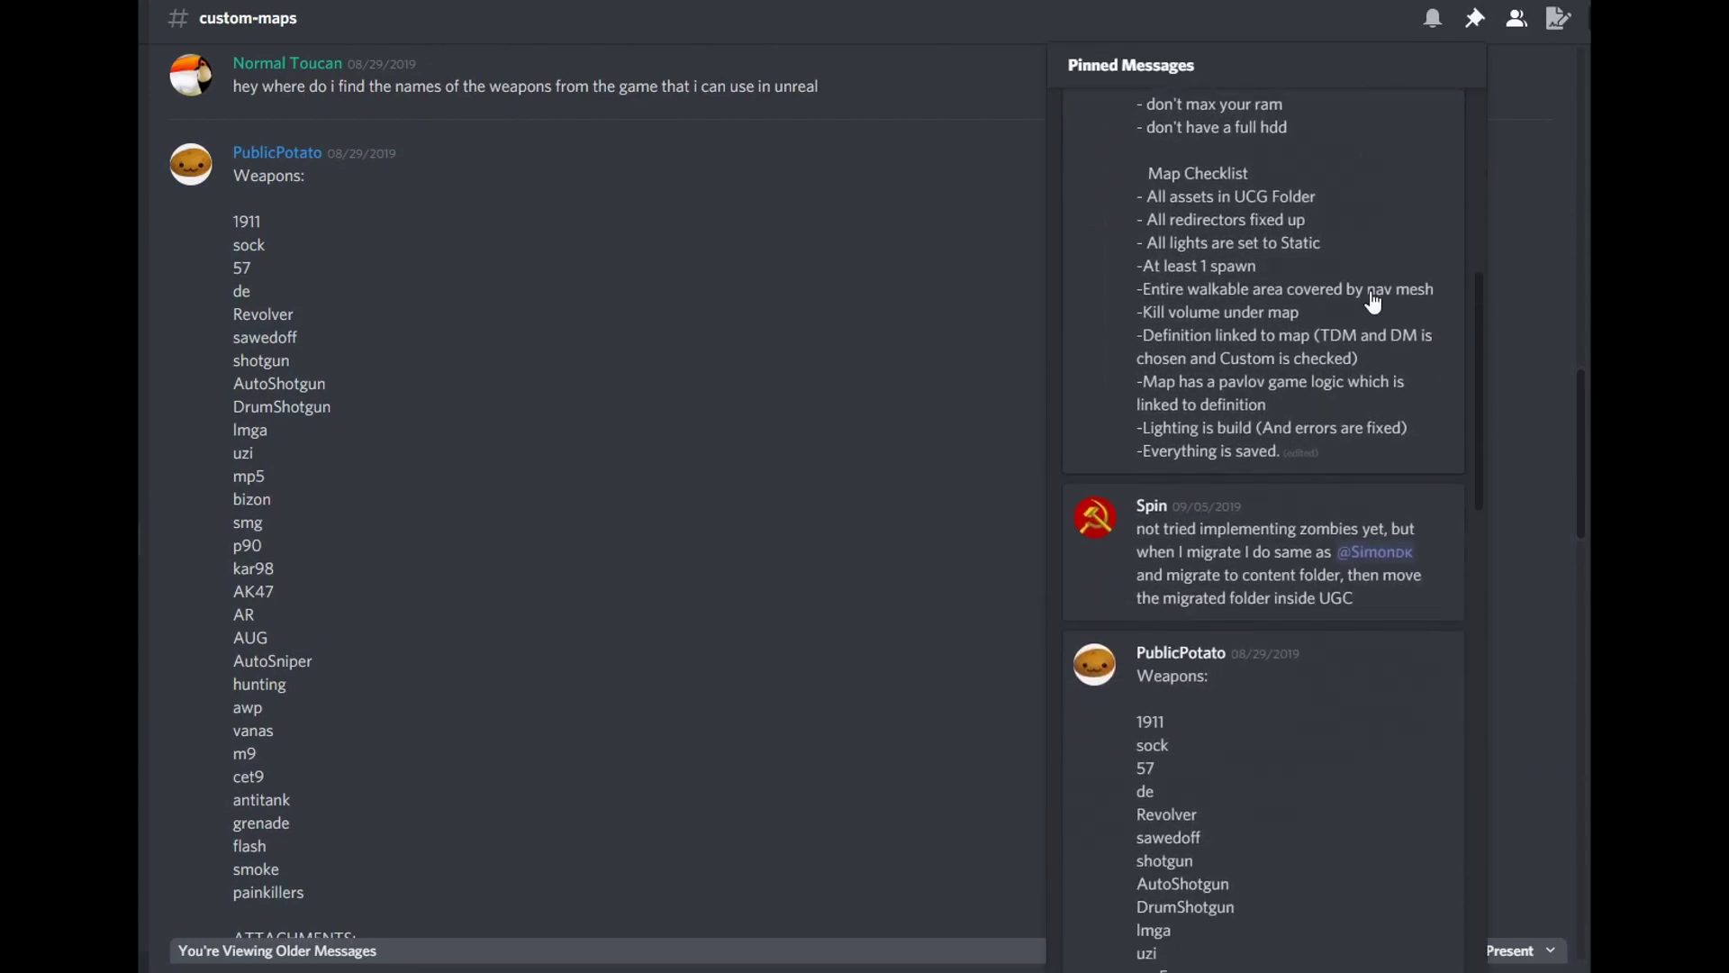
pyautogui.click(857, 294)
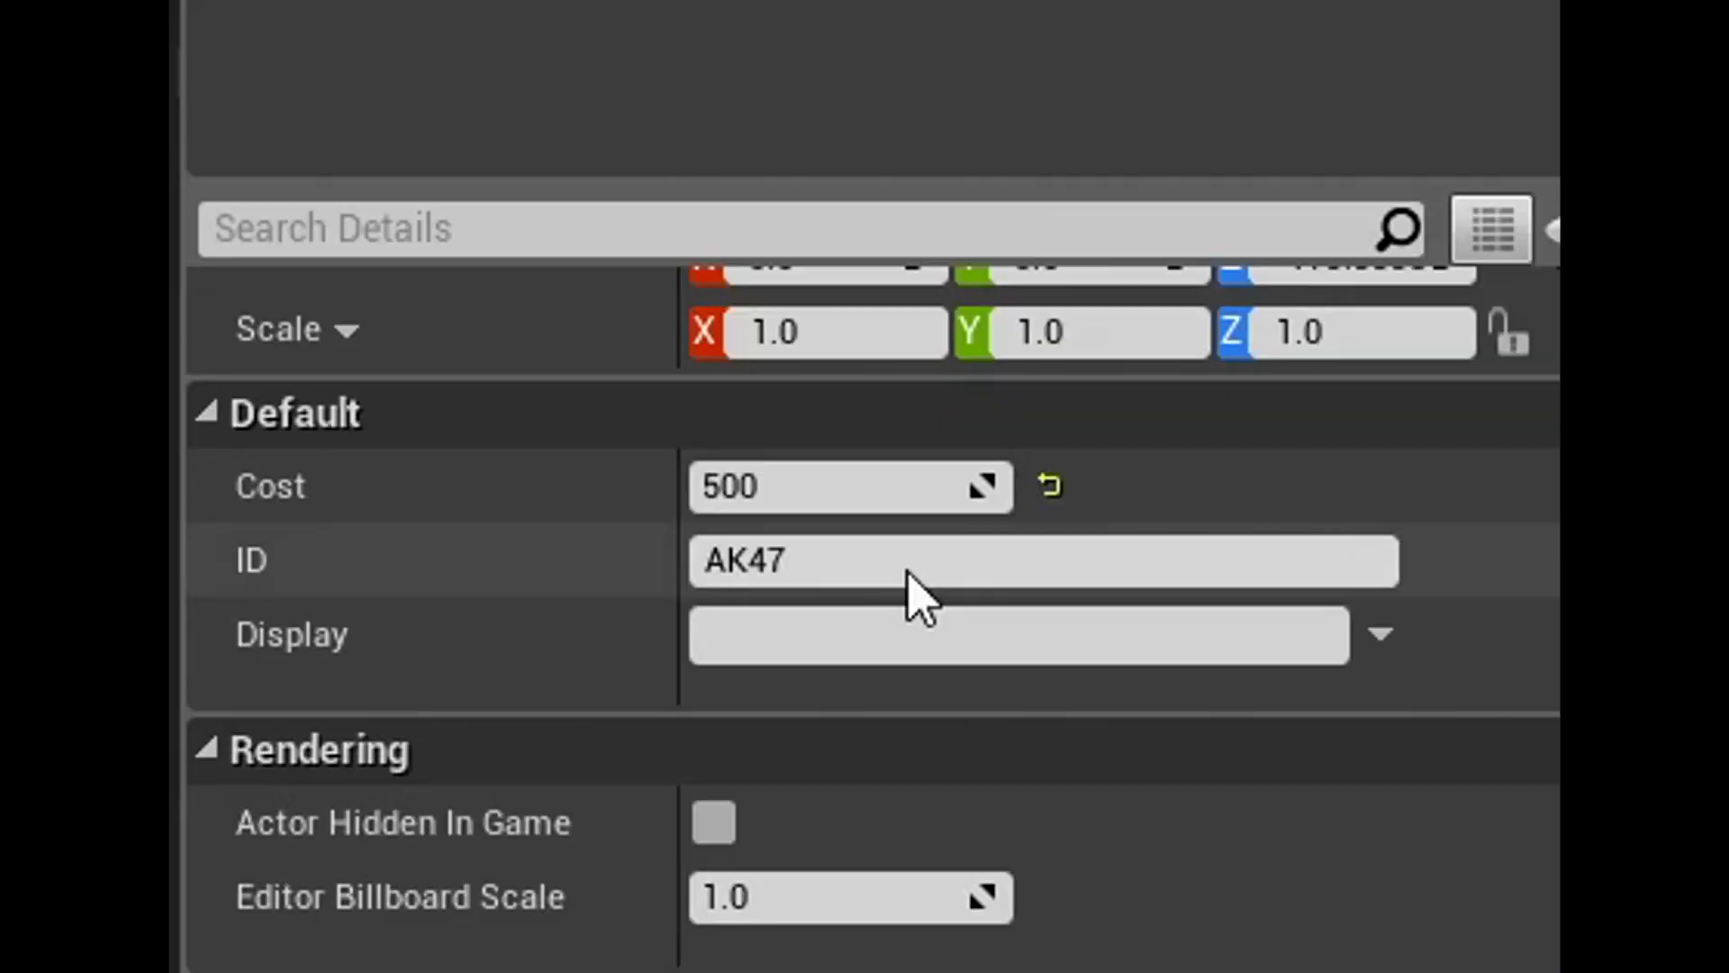
# Set the WallBuy's ID to de and its Display to DesertBeagle
pyautogui.click(907, 591)
pyautogui.write('de')
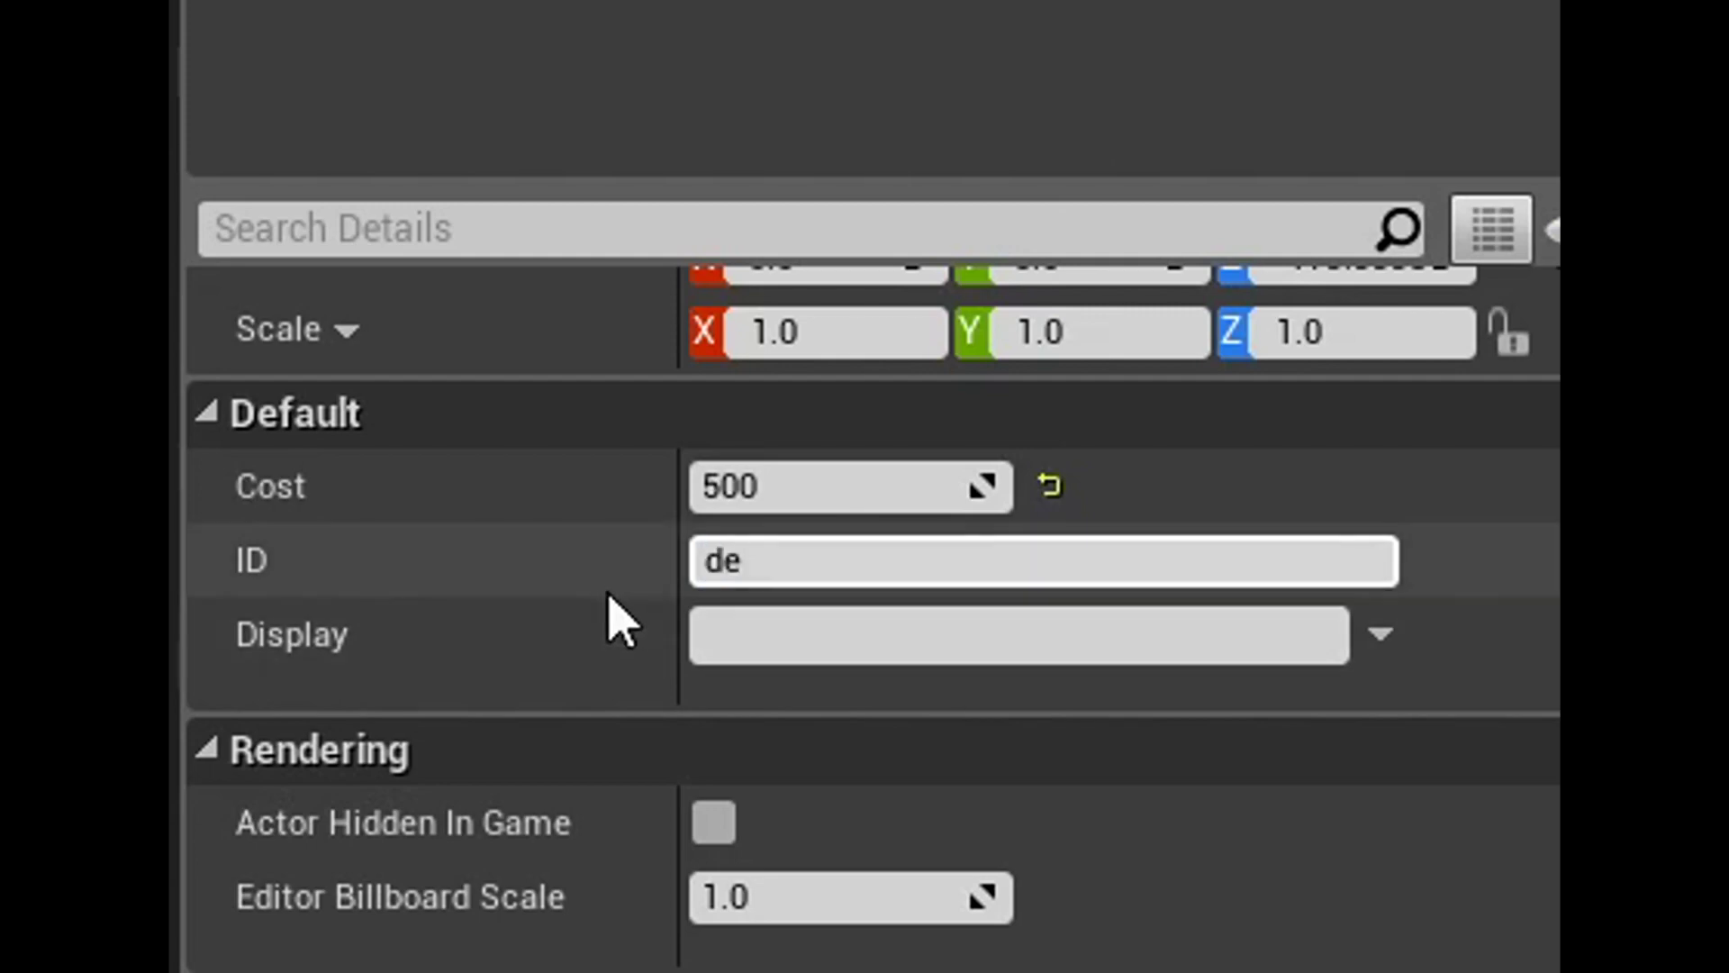
pyautogui.click(852, 614)
pyautogui.write('DesertBe')
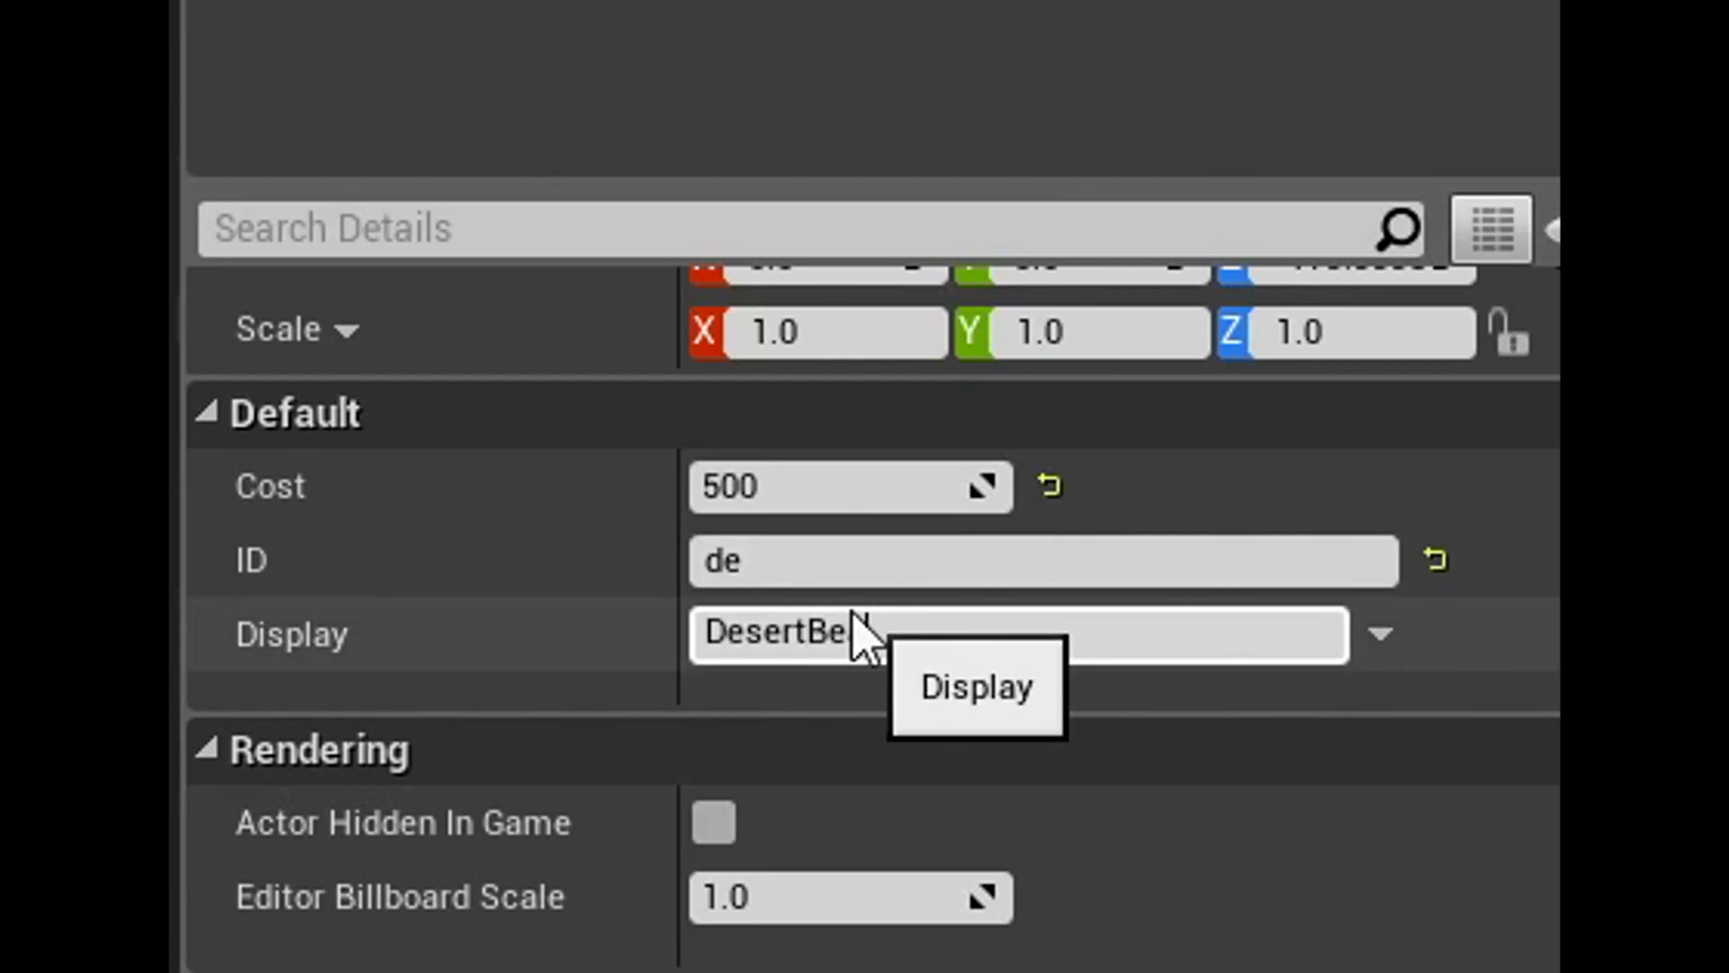
pyautogui.write('agke')
pyautogui.press('Return')
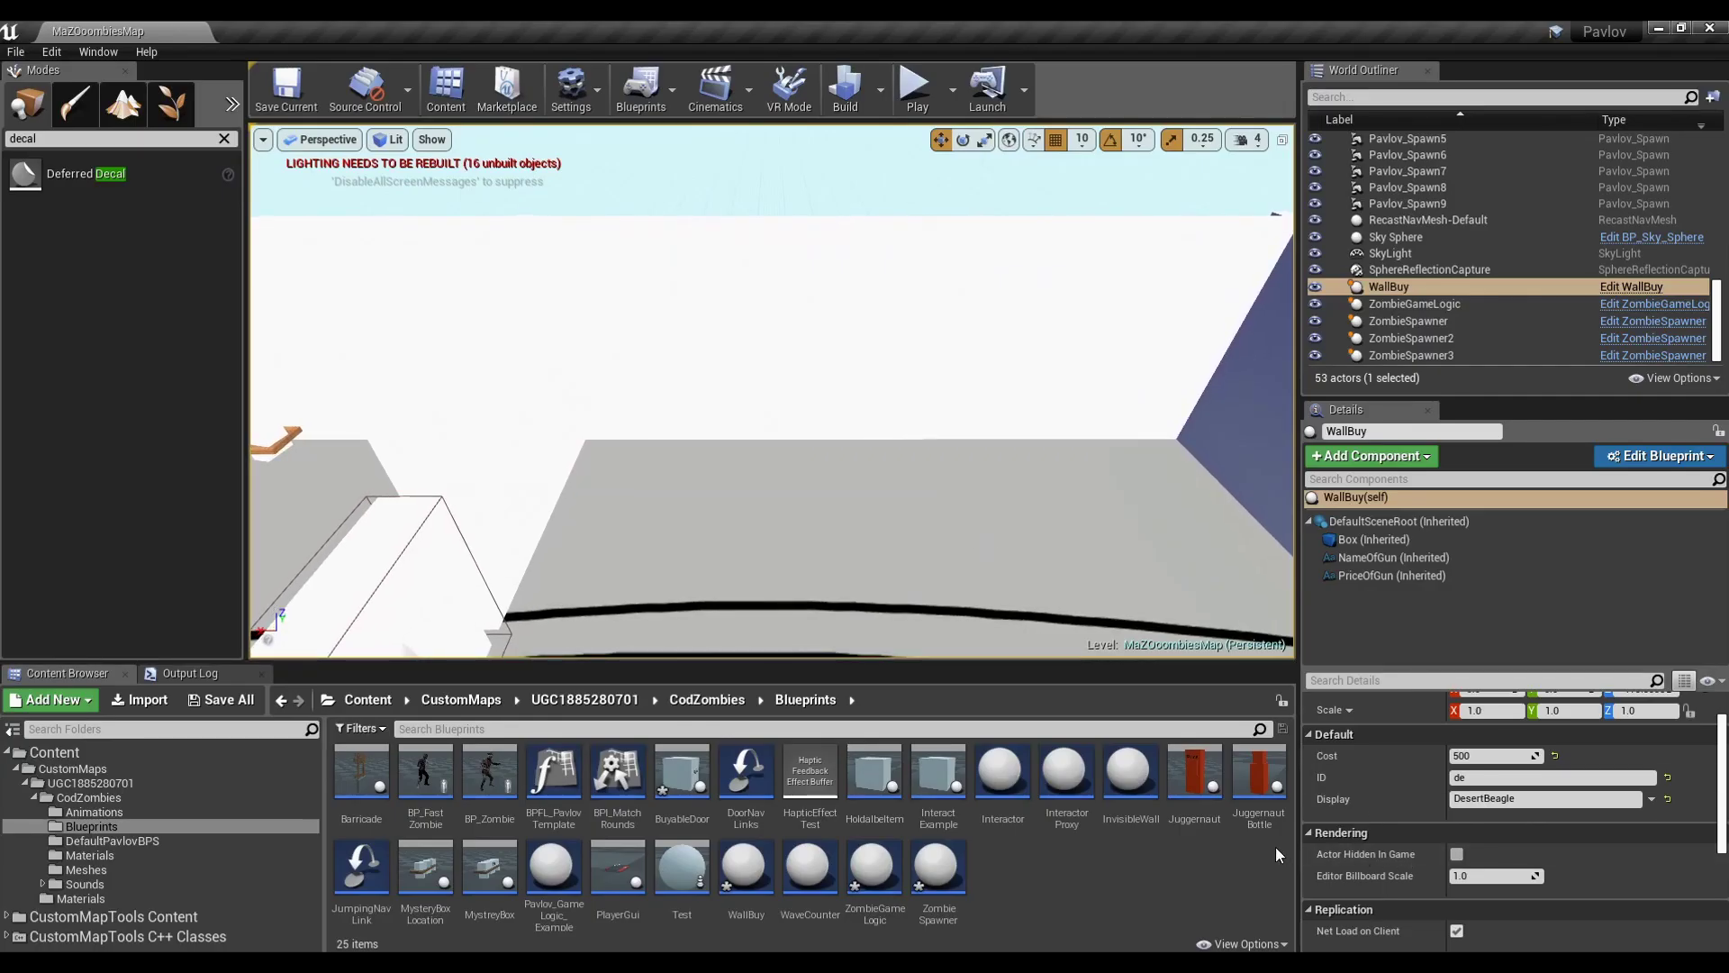
# Place a Juggernaut machine in the map, rotate it about 180° around Z and move it against the wall
pyautogui.moveTo(1195, 772); pyautogui.dragTo(856, 441)
pyautogui.moveTo(856, 441); pyautogui.dragTo(942, 505, button='right')
pyautogui.press('e')
pyautogui.moveTo(770, 541); pyautogui.dragTo(905, 450)
pyautogui.moveTo(931, 572); pyautogui.dragTo(1153, 571, button='right')
pyautogui.press('w')
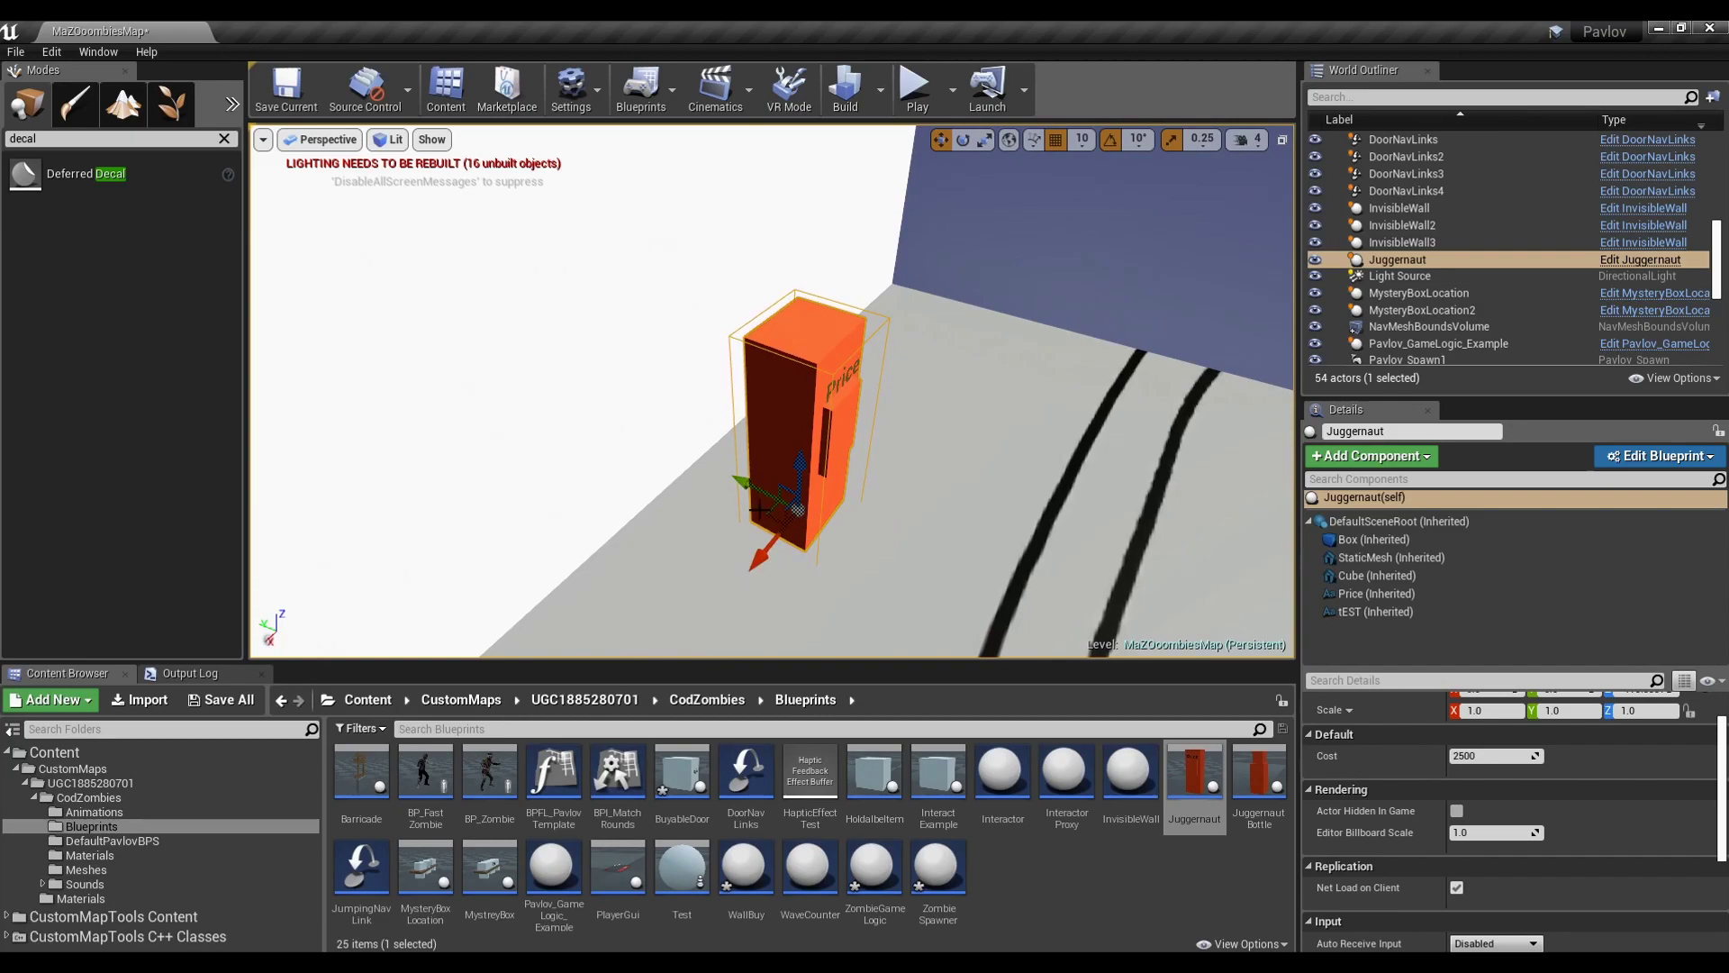
pyautogui.moveTo(776, 504); pyautogui.dragTo(704, 471)
pyautogui.moveTo(704, 471); pyautogui.dragTo(437, 478, button='right')
# Place a second WallBuy on the blue wall beside the priced door and select its Box component
pyautogui.moveTo(1087, 635); pyautogui.dragTo(1072, 563, button='right')
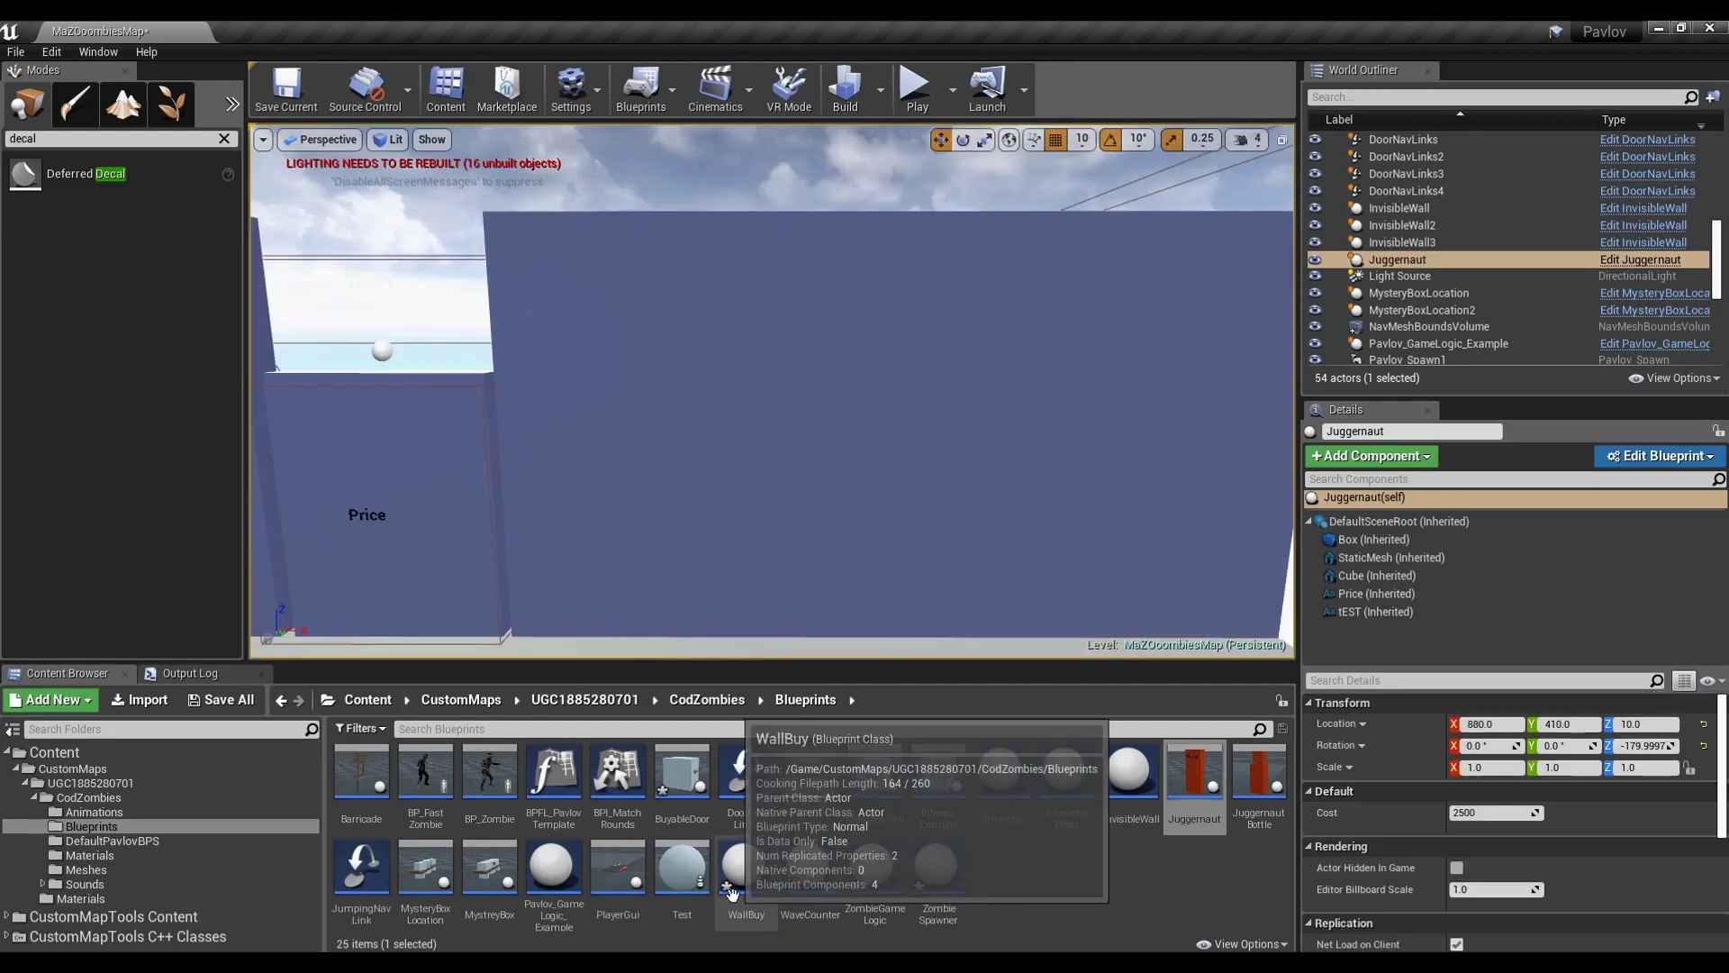
pyautogui.press('e')
pyautogui.moveTo(744, 880); pyautogui.dragTo(896, 581)
pyautogui.moveTo(896, 581)
pyautogui.mouseDown(button='right')
pyautogui.moveTo(986, 581)
pyautogui.moveTo(900, 576)
pyautogui.mouseUp(button='right')
pyautogui.click(1373, 539)
pyautogui.moveTo(901, 505)
pyautogui.mouseDown(button='right')
pyautogui.moveTo(810, 486)
pyautogui.moveTo(774, 396)
pyautogui.mouseUp(button='right')
pyautogui.press('w')
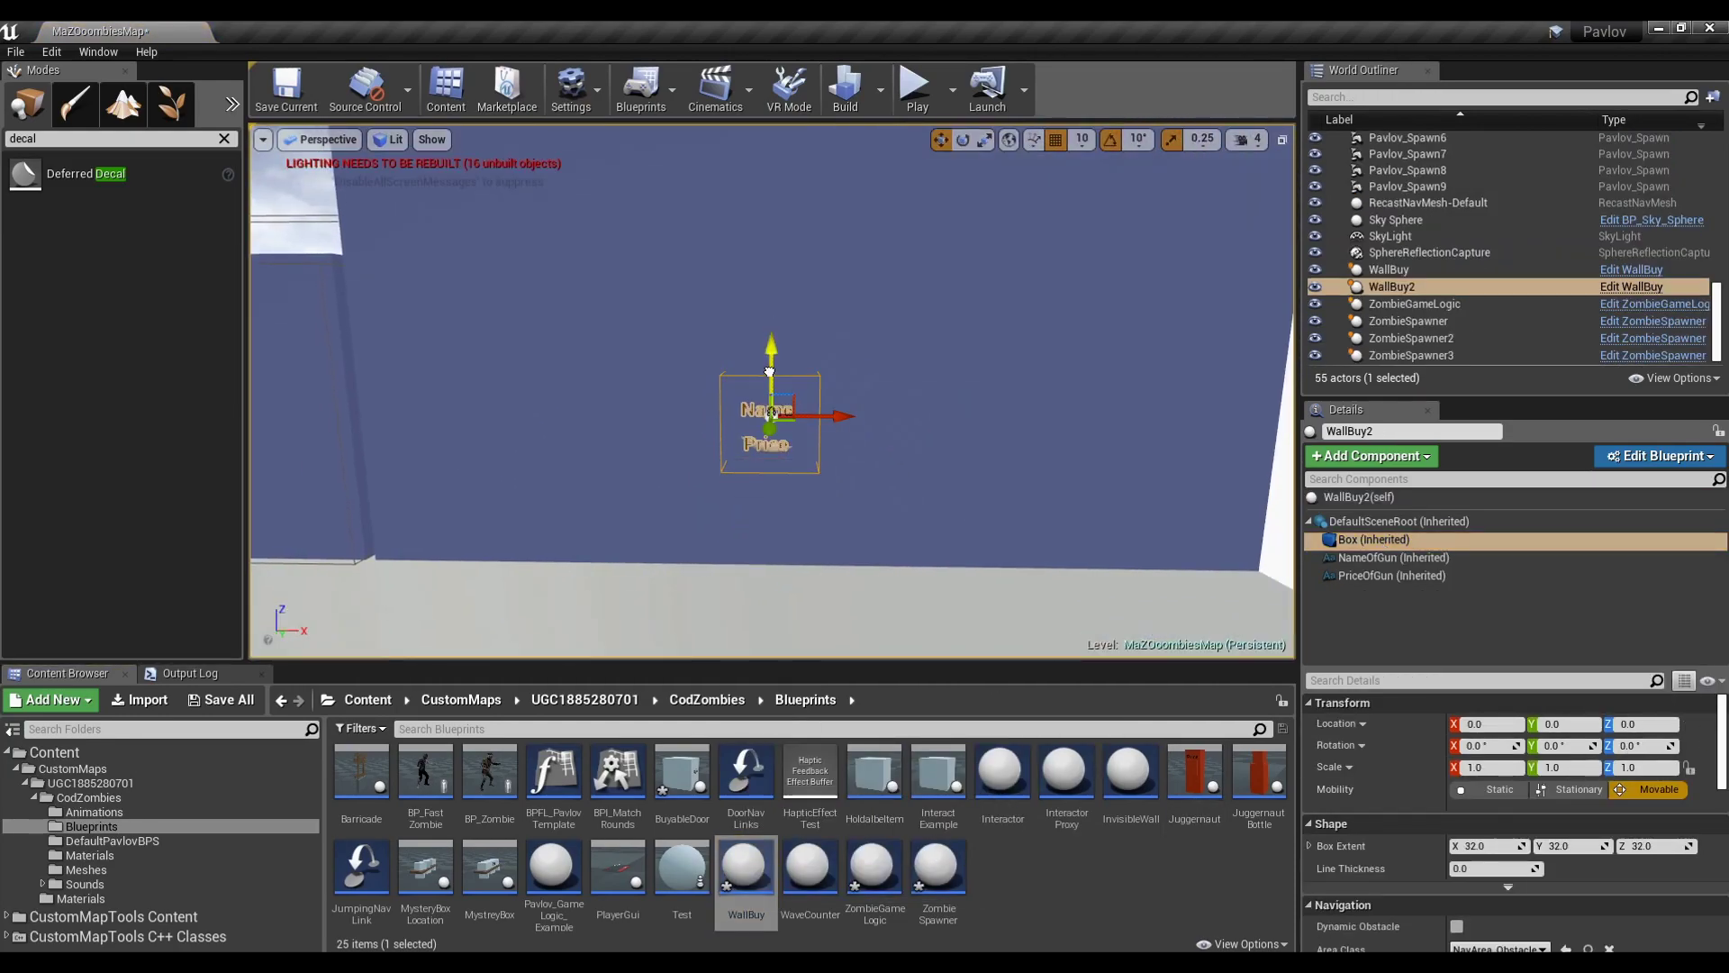
pyautogui.hotkey('alt', 'Tab')
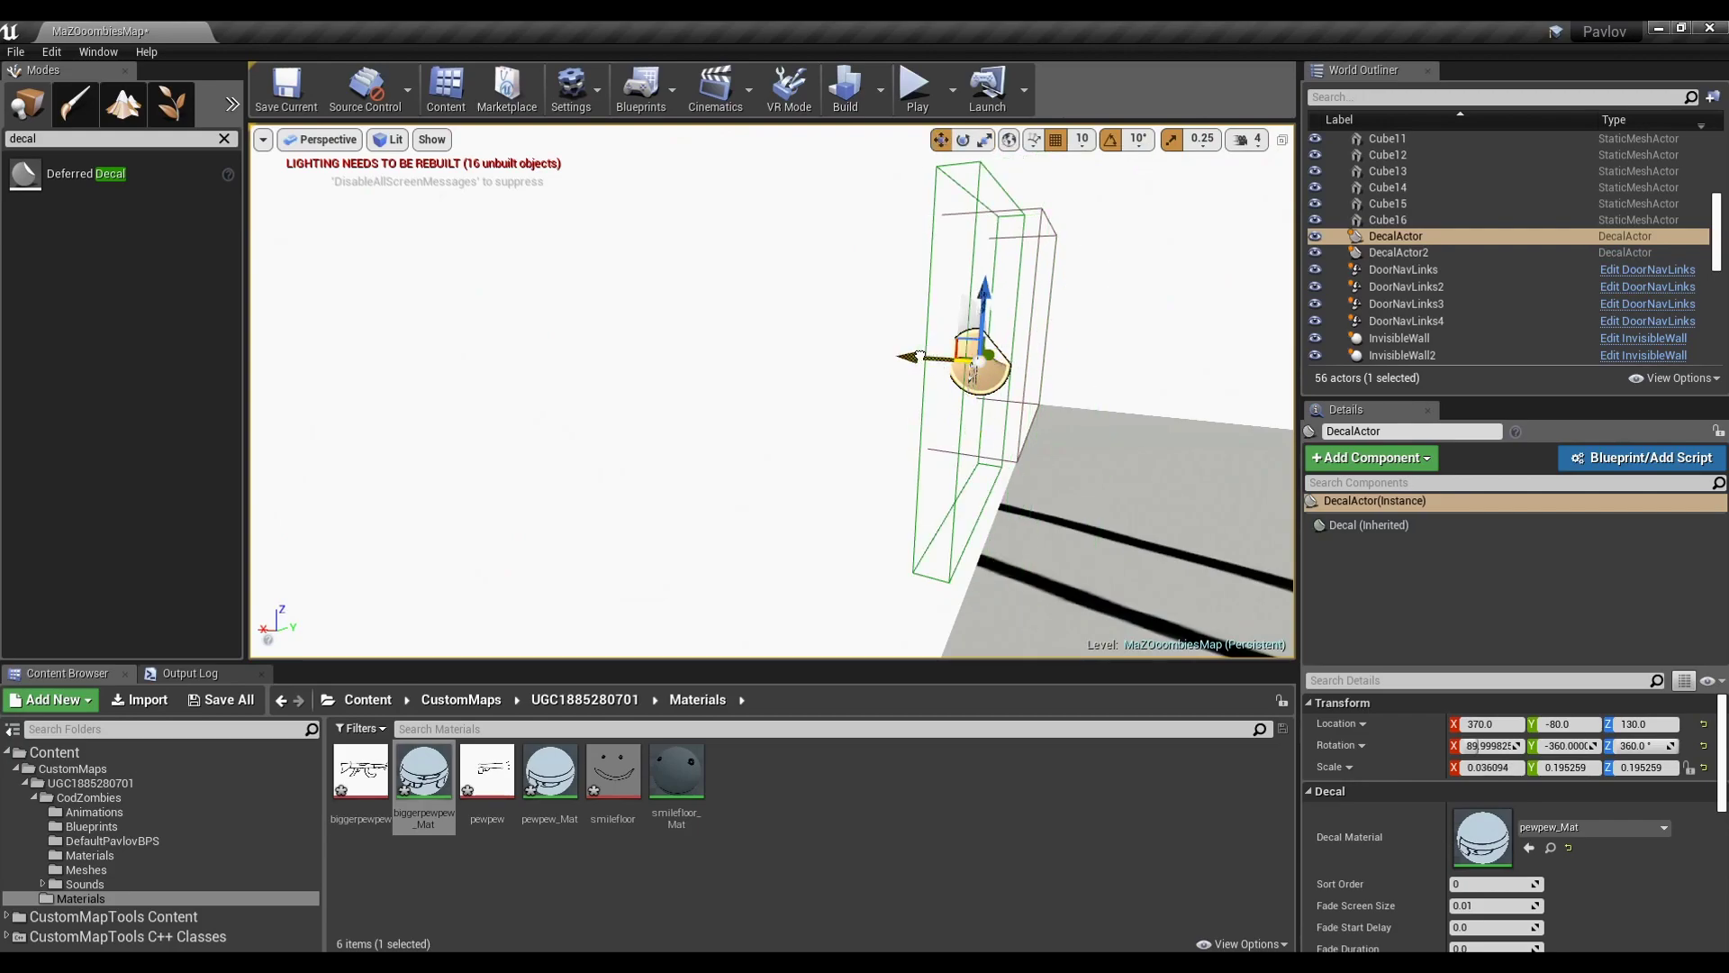
# Shift the pewpew_Mat decal at the first WallBuy to 380 in X
pyautogui.moveTo(919, 356); pyautogui.dragTo(889, 355)
pyautogui.moveTo(889, 355); pyautogui.dragTo(685, 360, button='right')
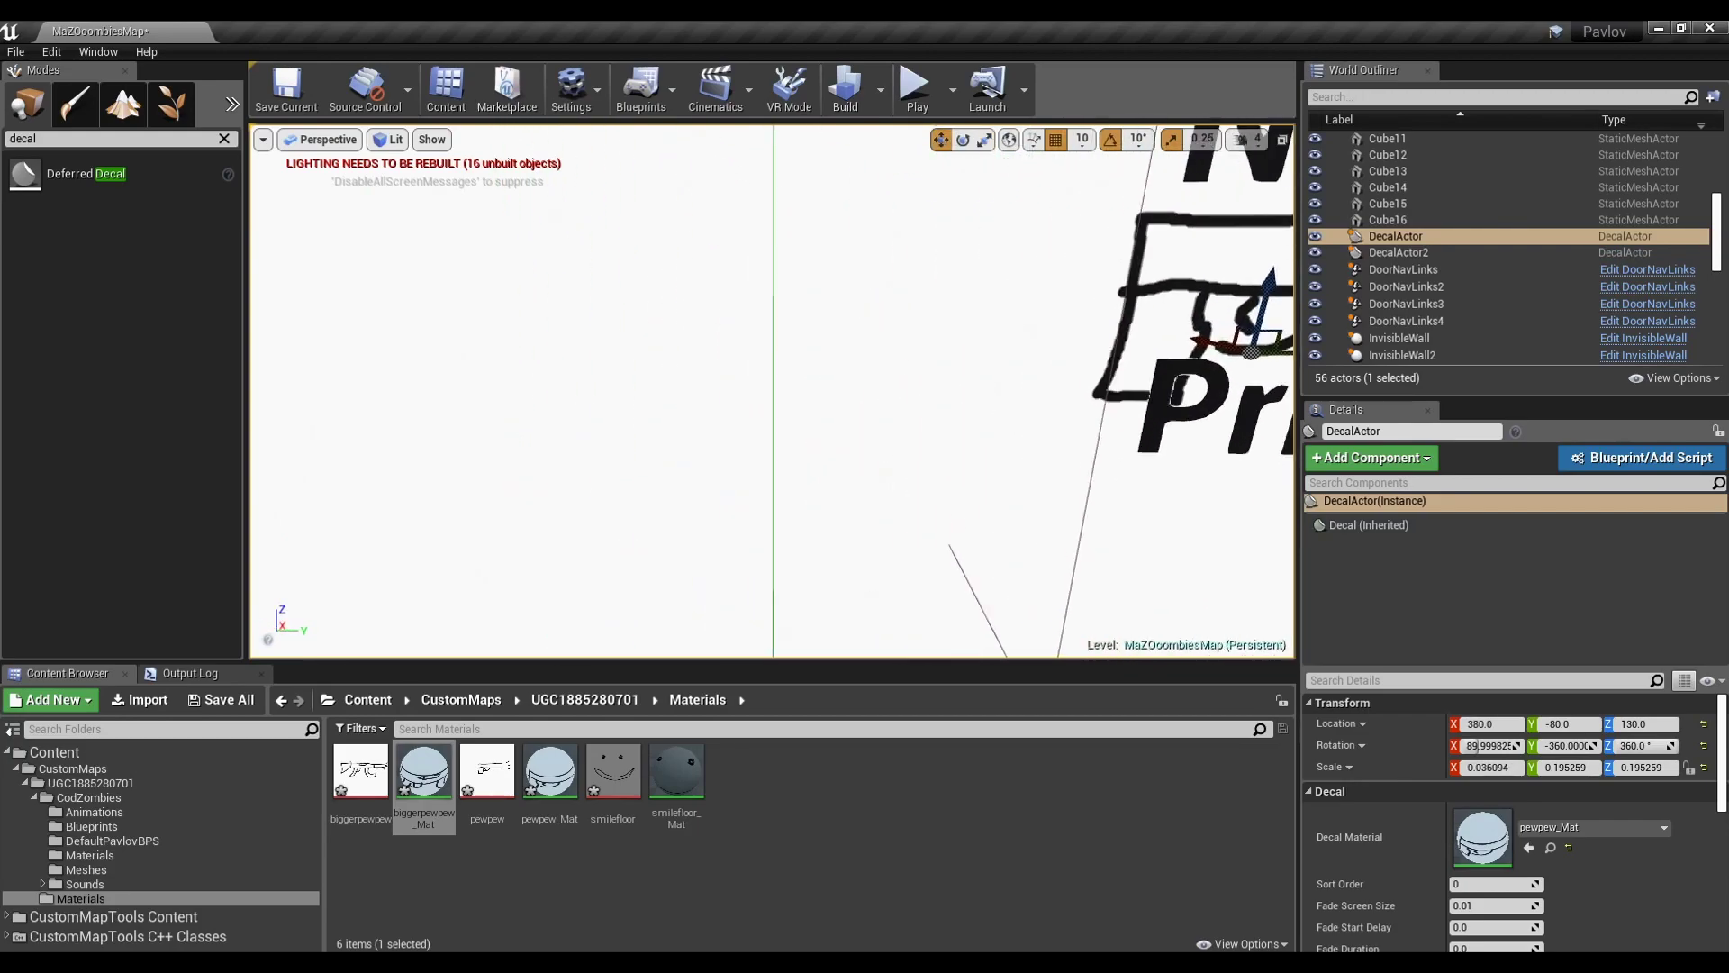
pyautogui.scroll(-6, 911, 355)
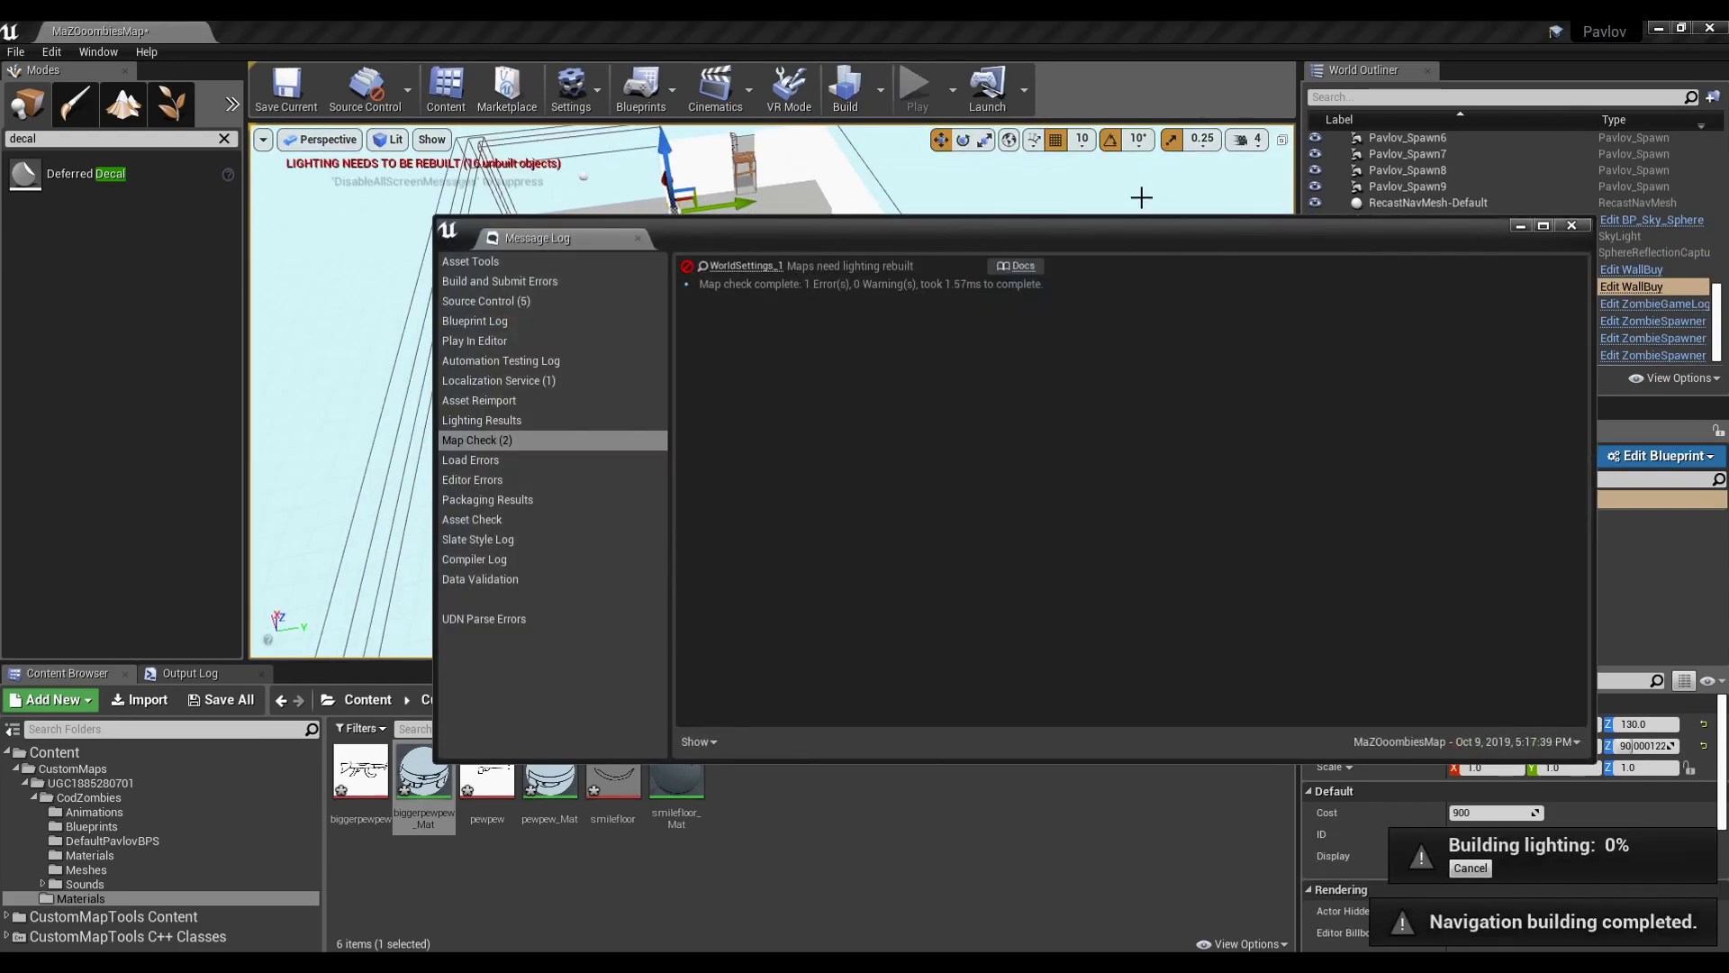
# Close the map check log, select the main floor Cube2 and show the map in the Lightmap Density view
pyautogui.click(1576, 229)
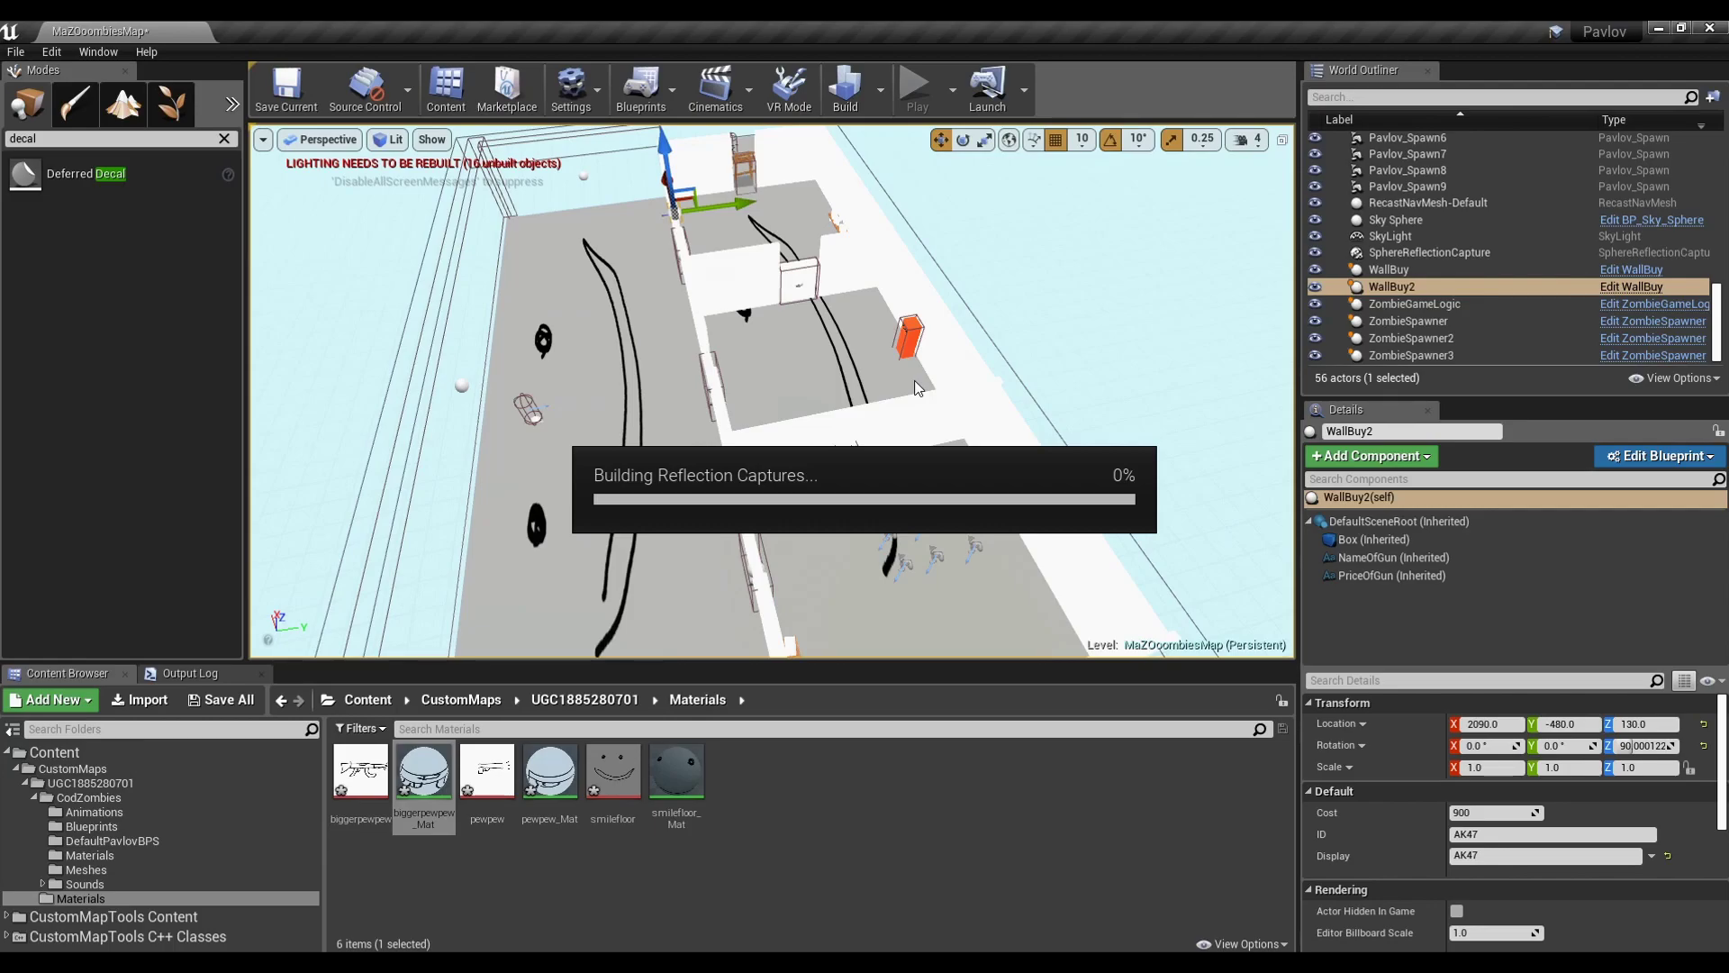
pyautogui.press('w')
pyautogui.moveTo(939, 319); pyautogui.dragTo(981, 297, button='right')
pyautogui.press('s')
pyautogui.click(915, 298)
pyautogui.moveTo(468, 177); pyautogui.dragTo(418, 177, button='right')
pyautogui.press('d')
pyautogui.press('w')
pyautogui.click(395, 141)
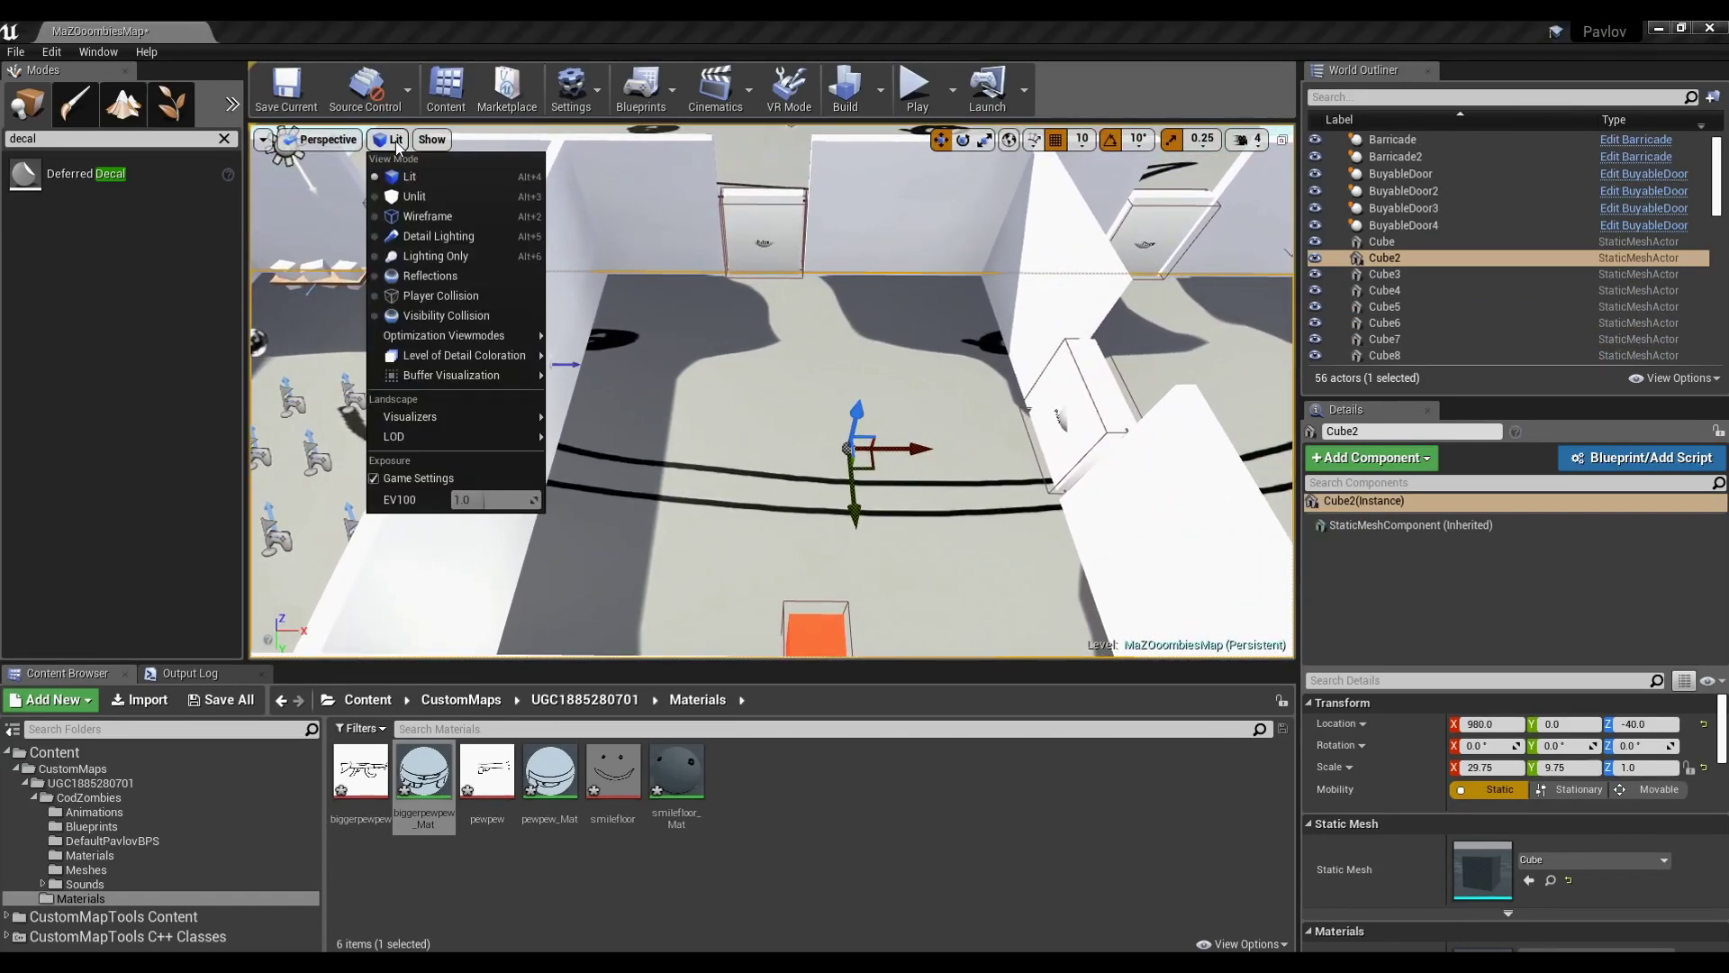
pyautogui.moveTo(496, 331)
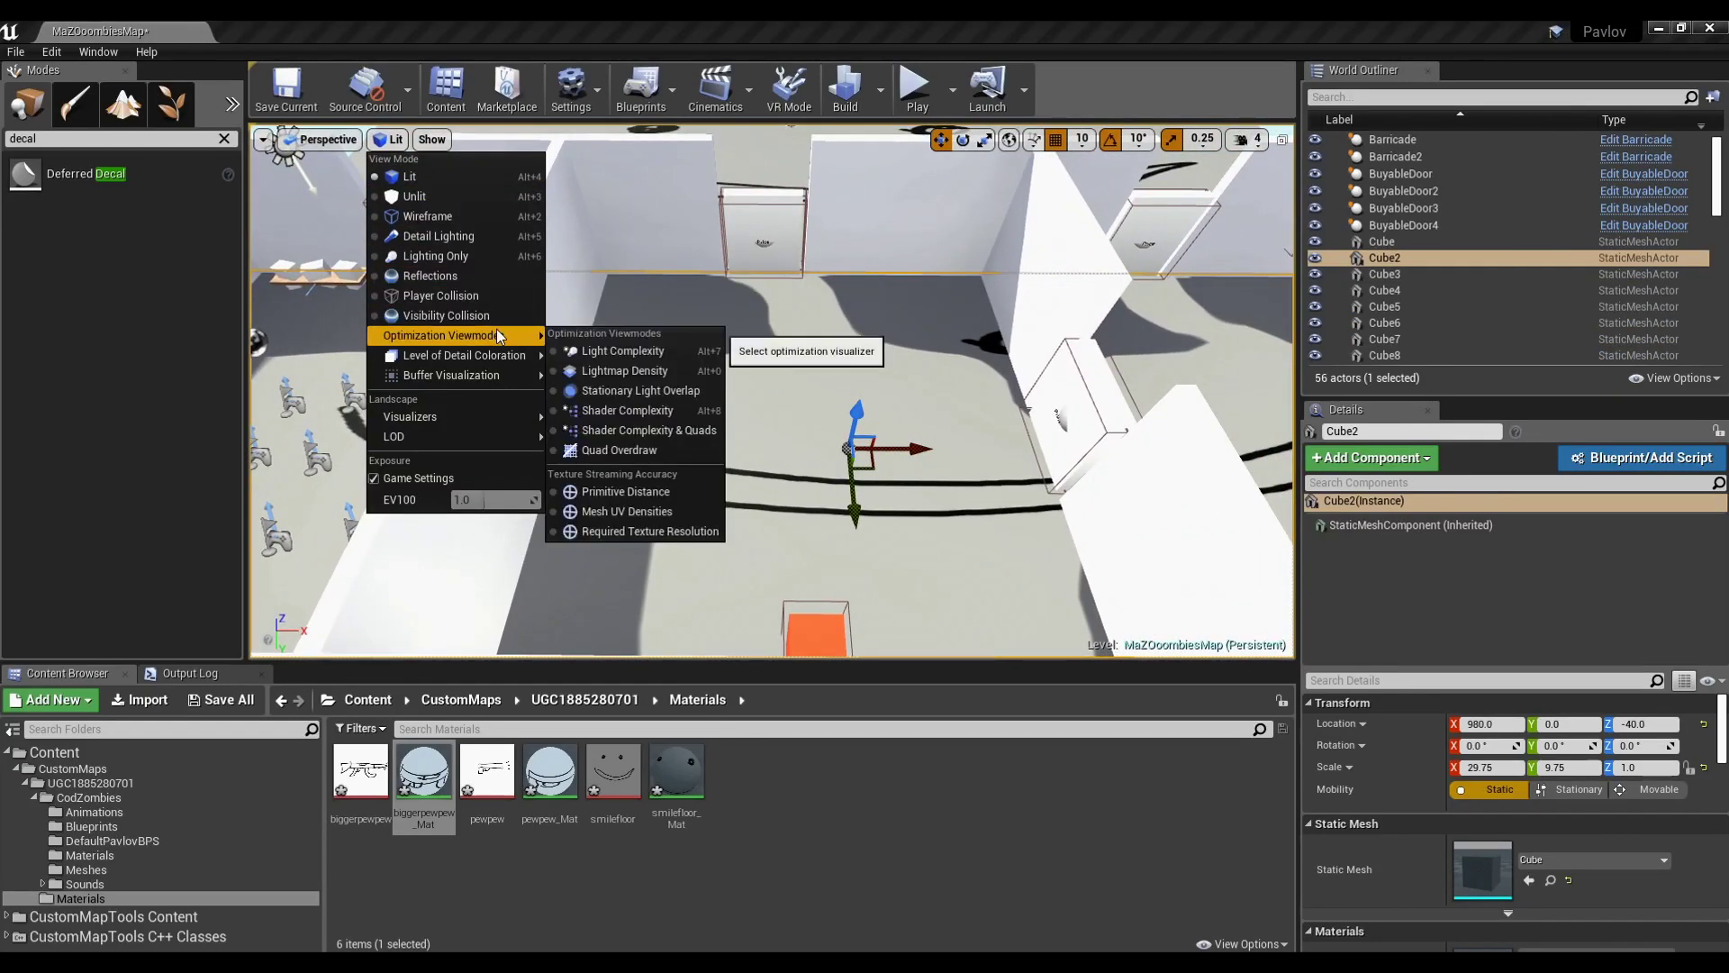
pyautogui.click(611, 373)
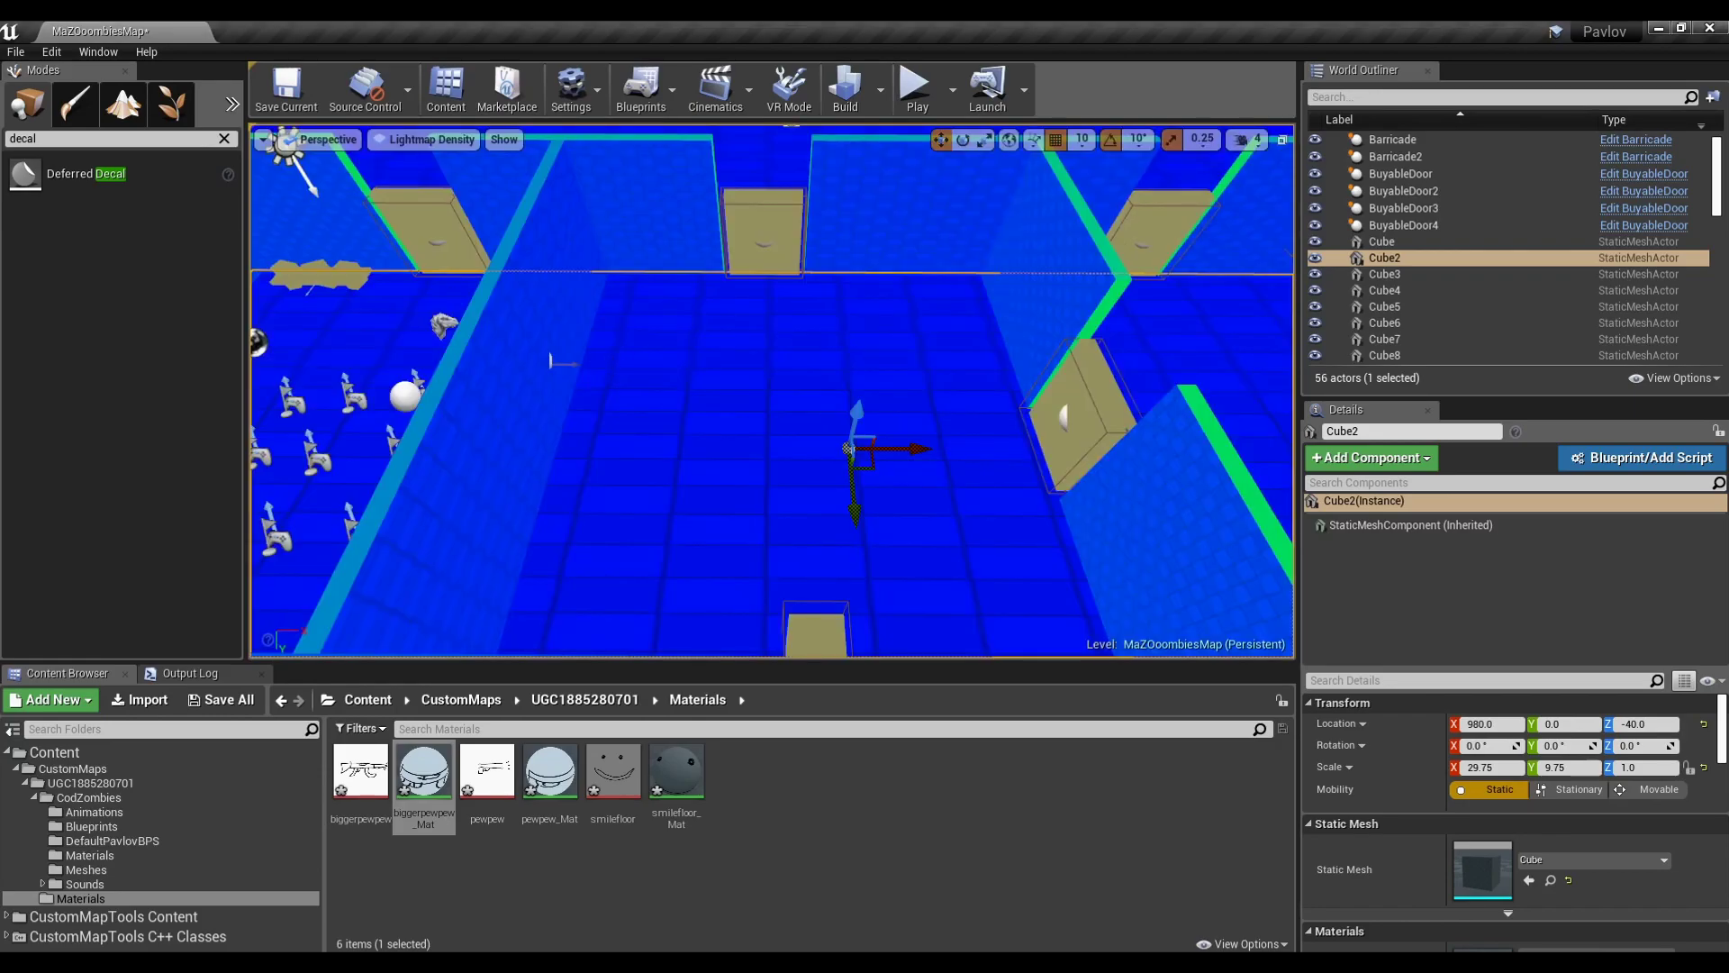
# Enable the light map resolution override on the main floor Cube2 and set it to 200
pyautogui.moveTo(610, 373); pyautogui.dragTo(666, 387, button='right')
pyautogui.moveTo(808, 374); pyautogui.dragTo(808, 374, button='right')
pyautogui.scroll(-4, 1357, 747)
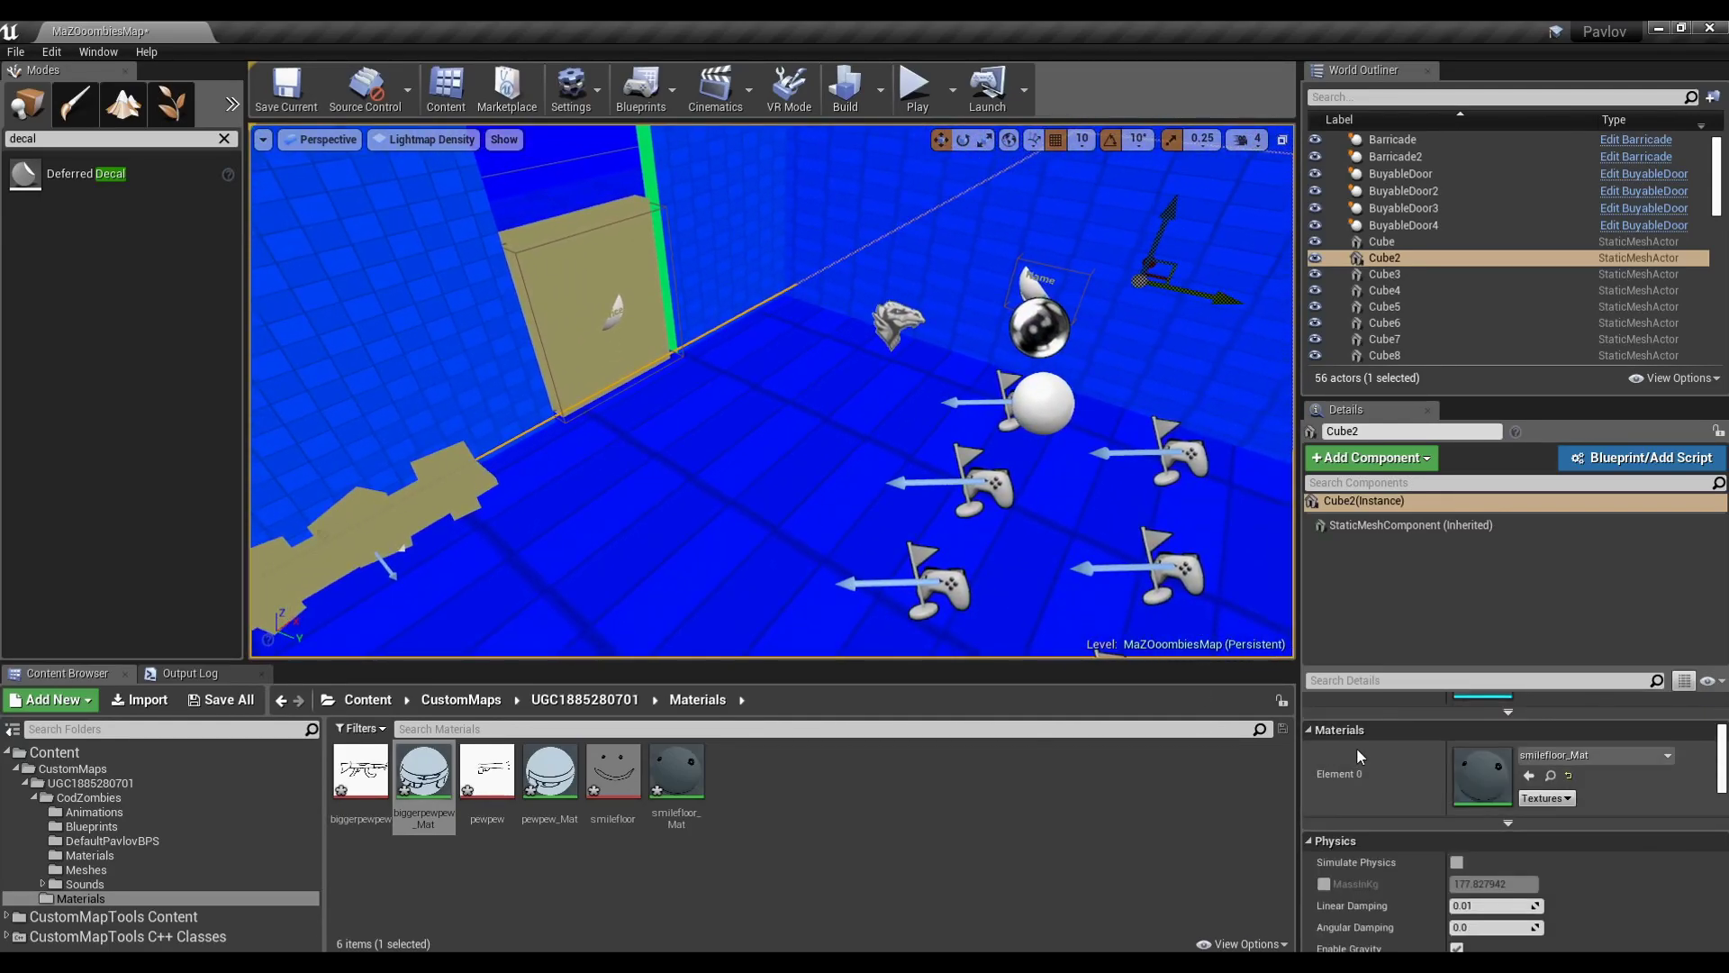
pyautogui.scroll(-5, 1351, 746)
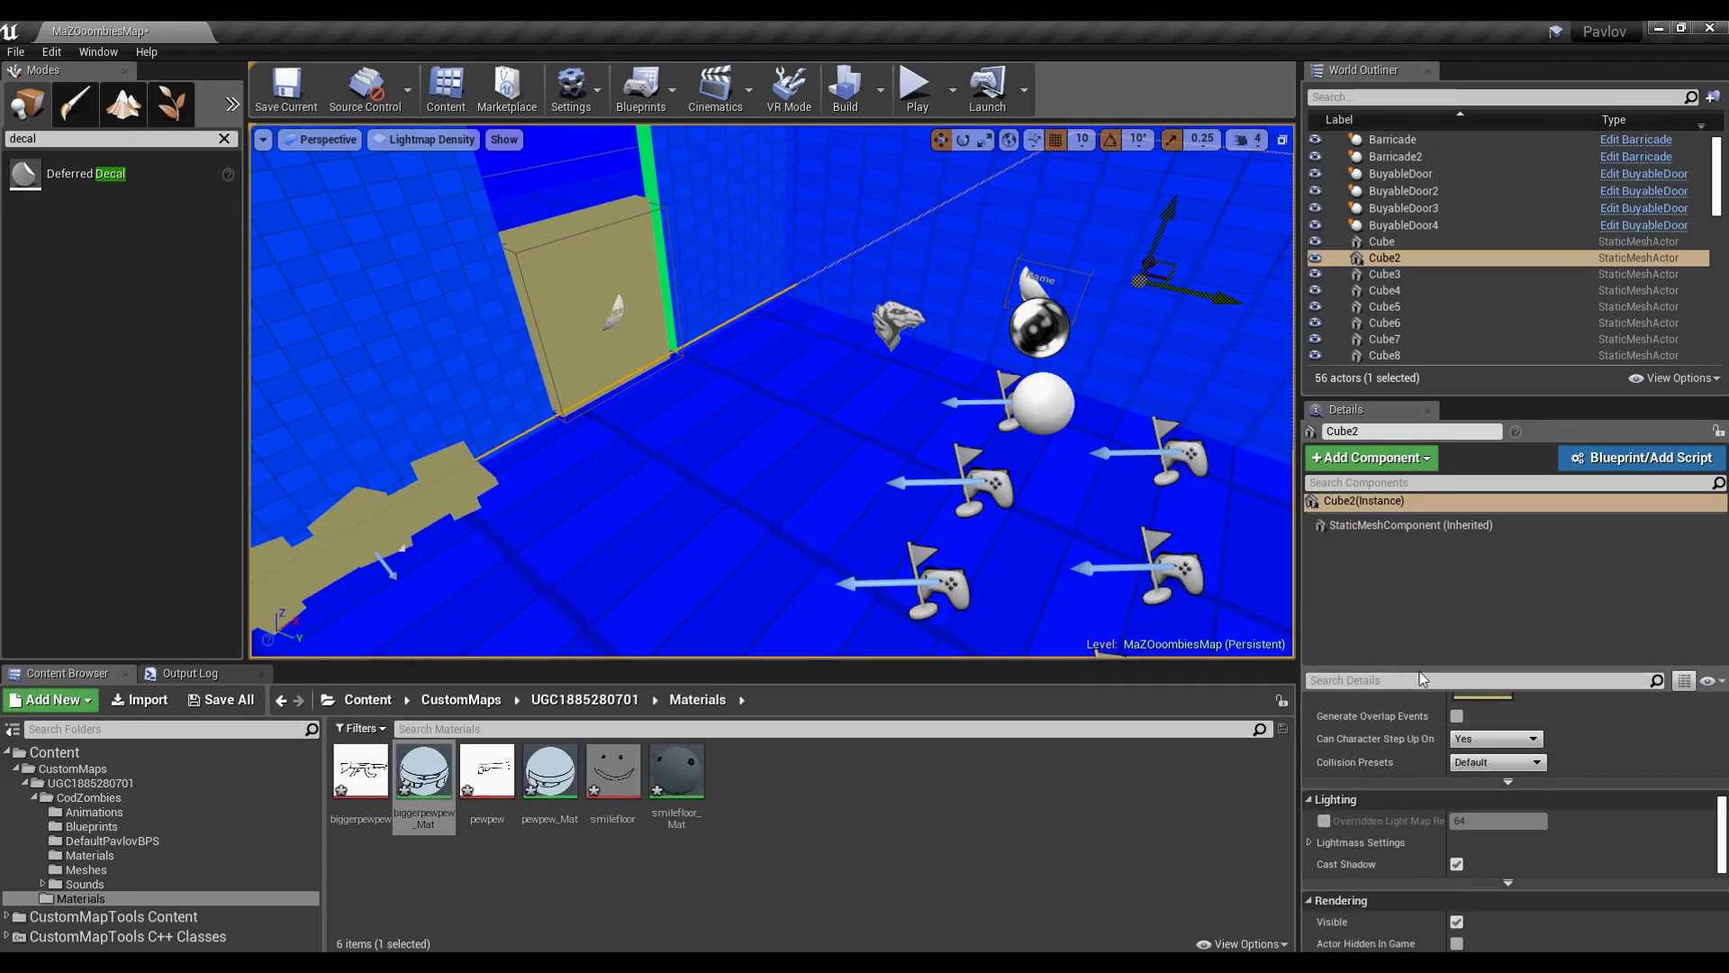
pyautogui.scroll(-3, 1387, 674)
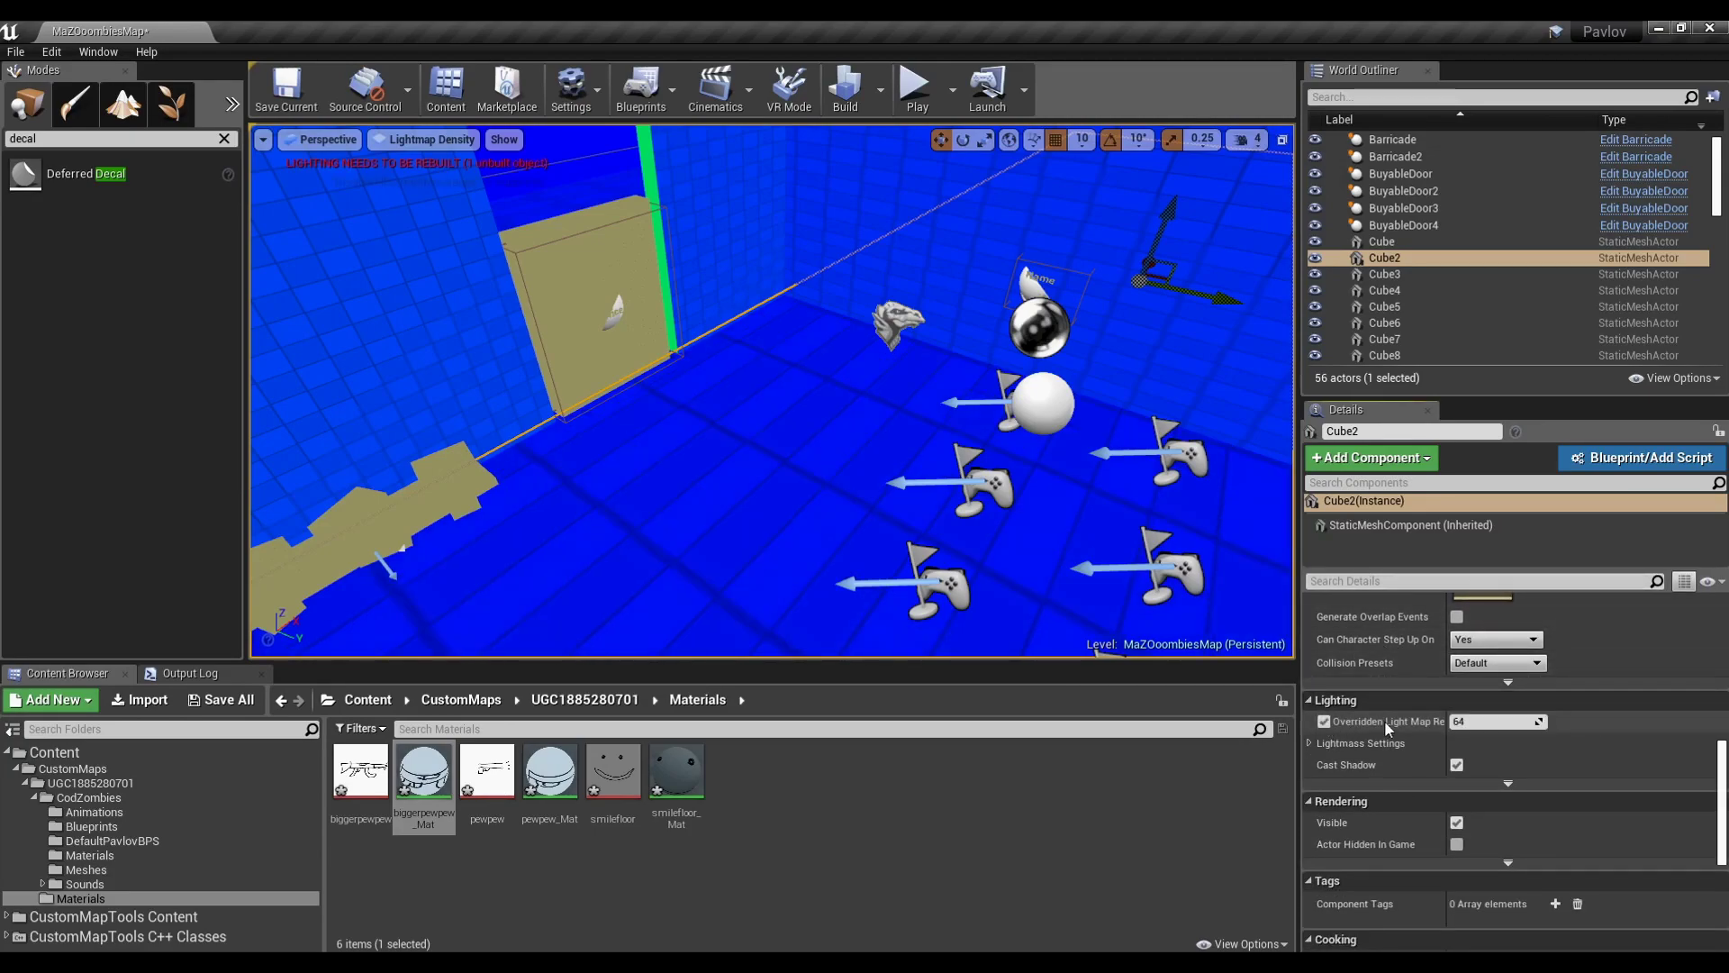
pyautogui.moveTo(1482, 722)
pyautogui.mouseDown()
pyautogui.moveTo(1532, 722)
pyautogui.moveTo(1496, 721)
pyautogui.mouseUp()
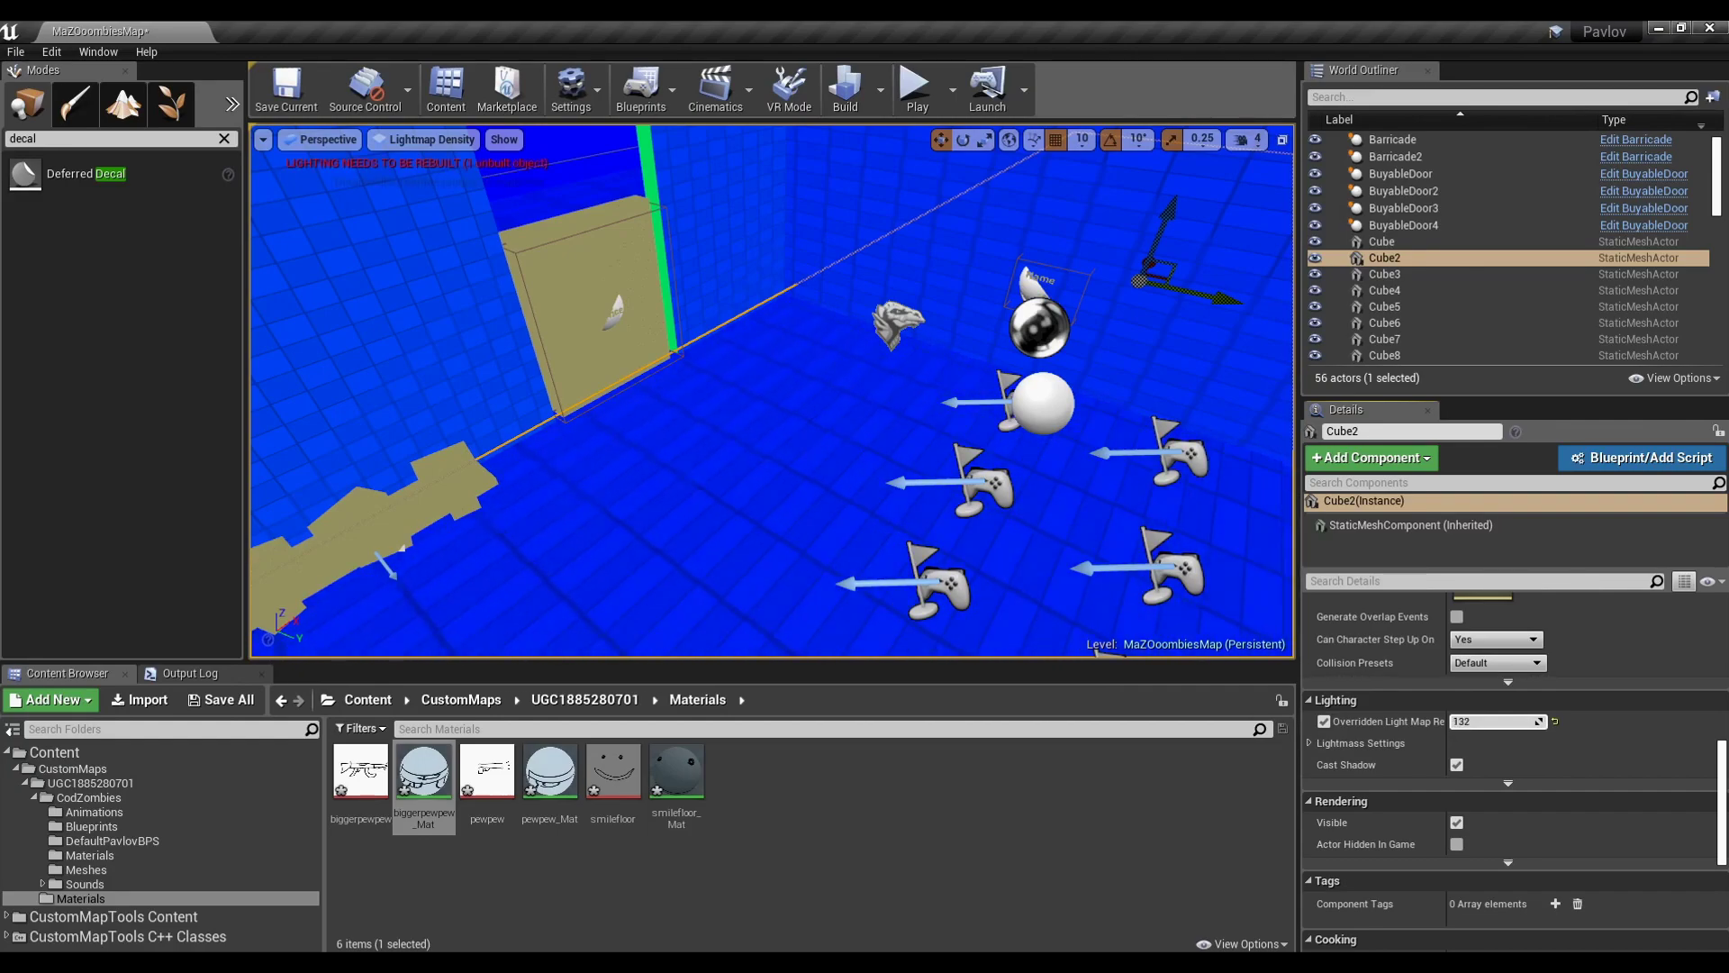
pyautogui.moveTo(1495, 722)
pyautogui.mouseDown()
pyautogui.moveTo(1621, 721)
pyautogui.moveTo(1499, 721)
pyautogui.mouseUp()
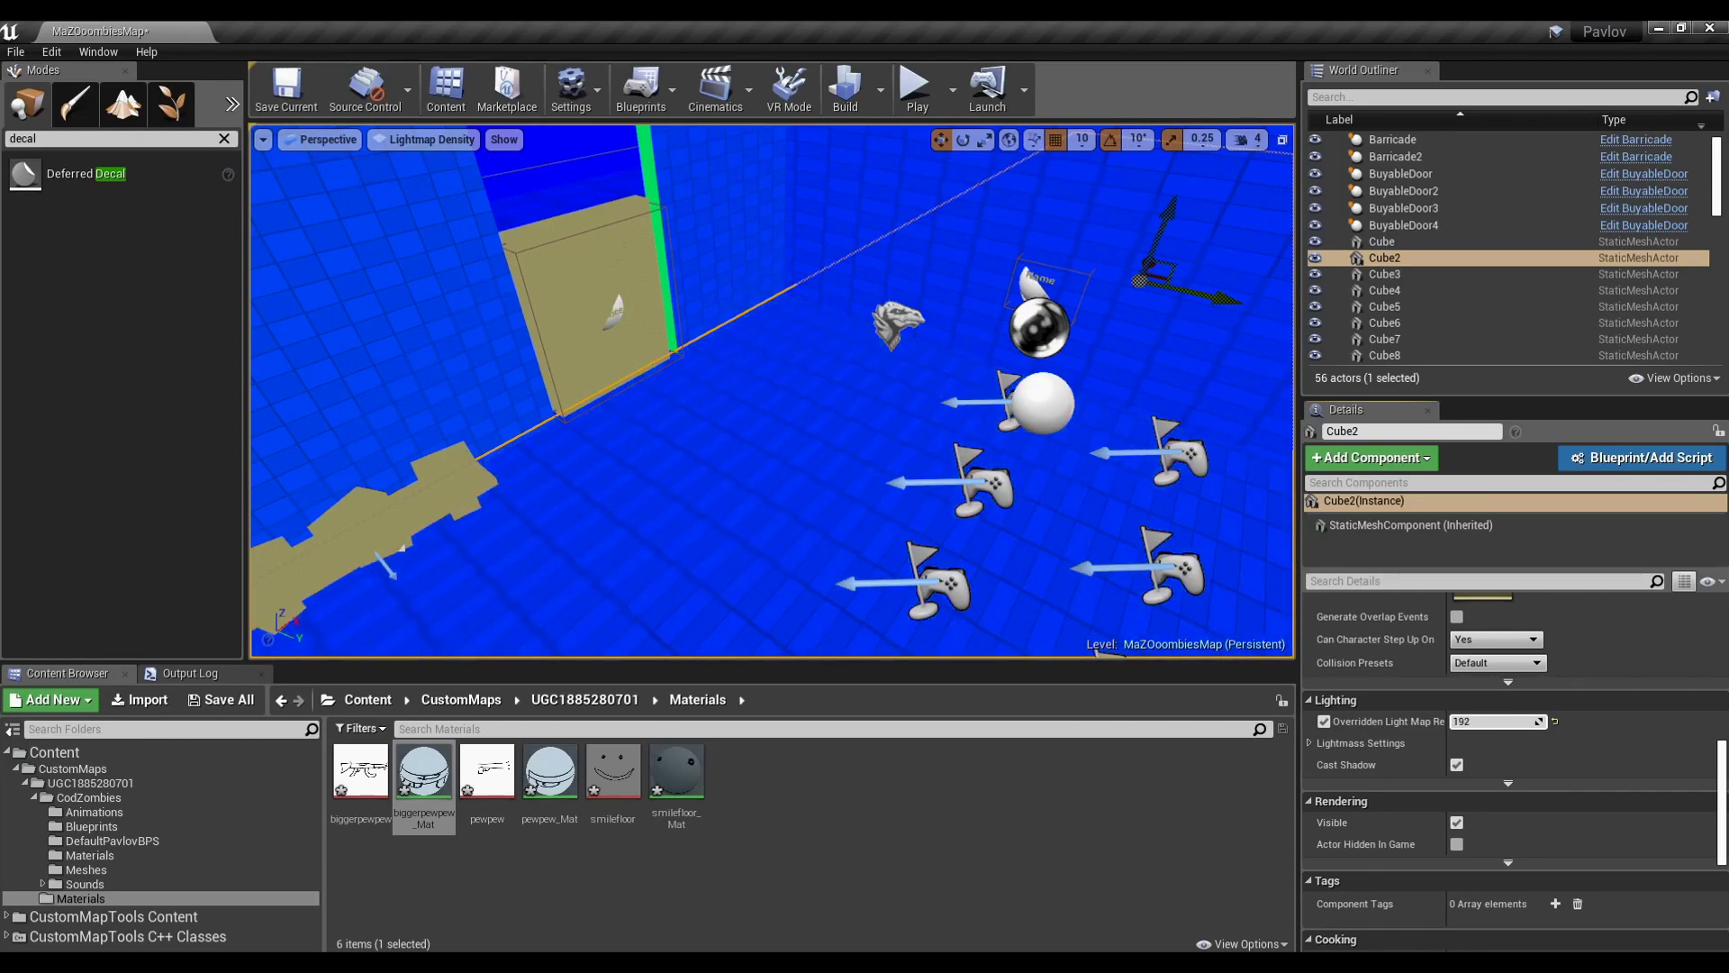
pyautogui.press('f')
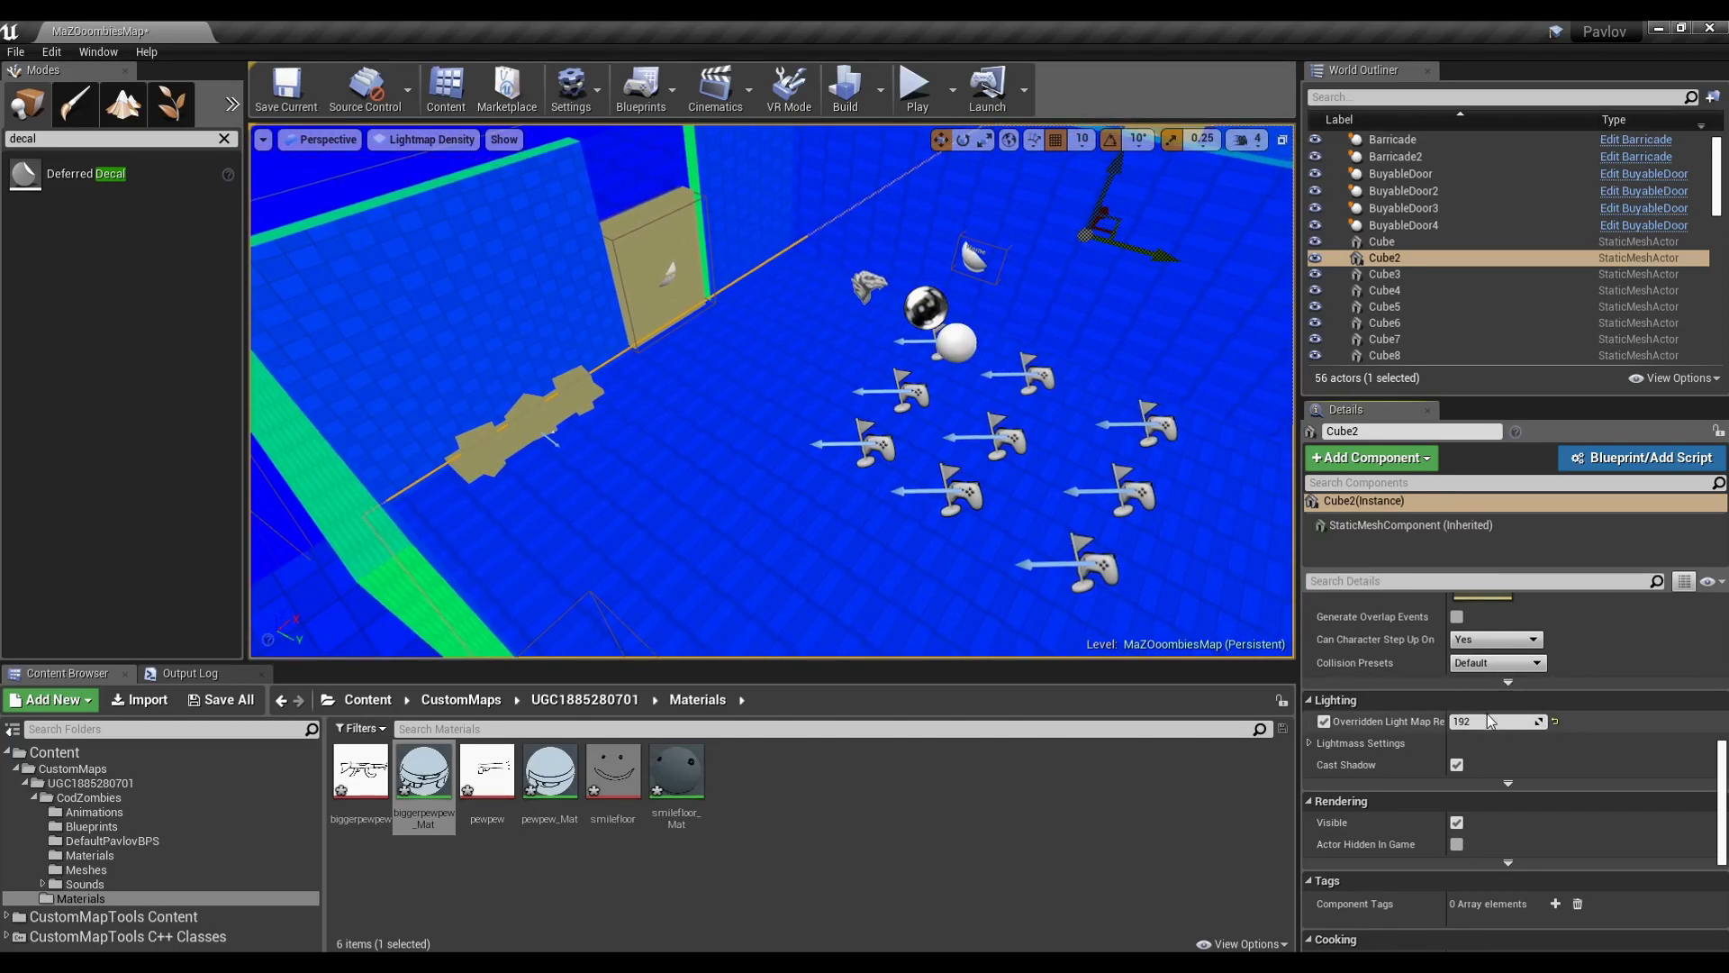
pyautogui.write('200')
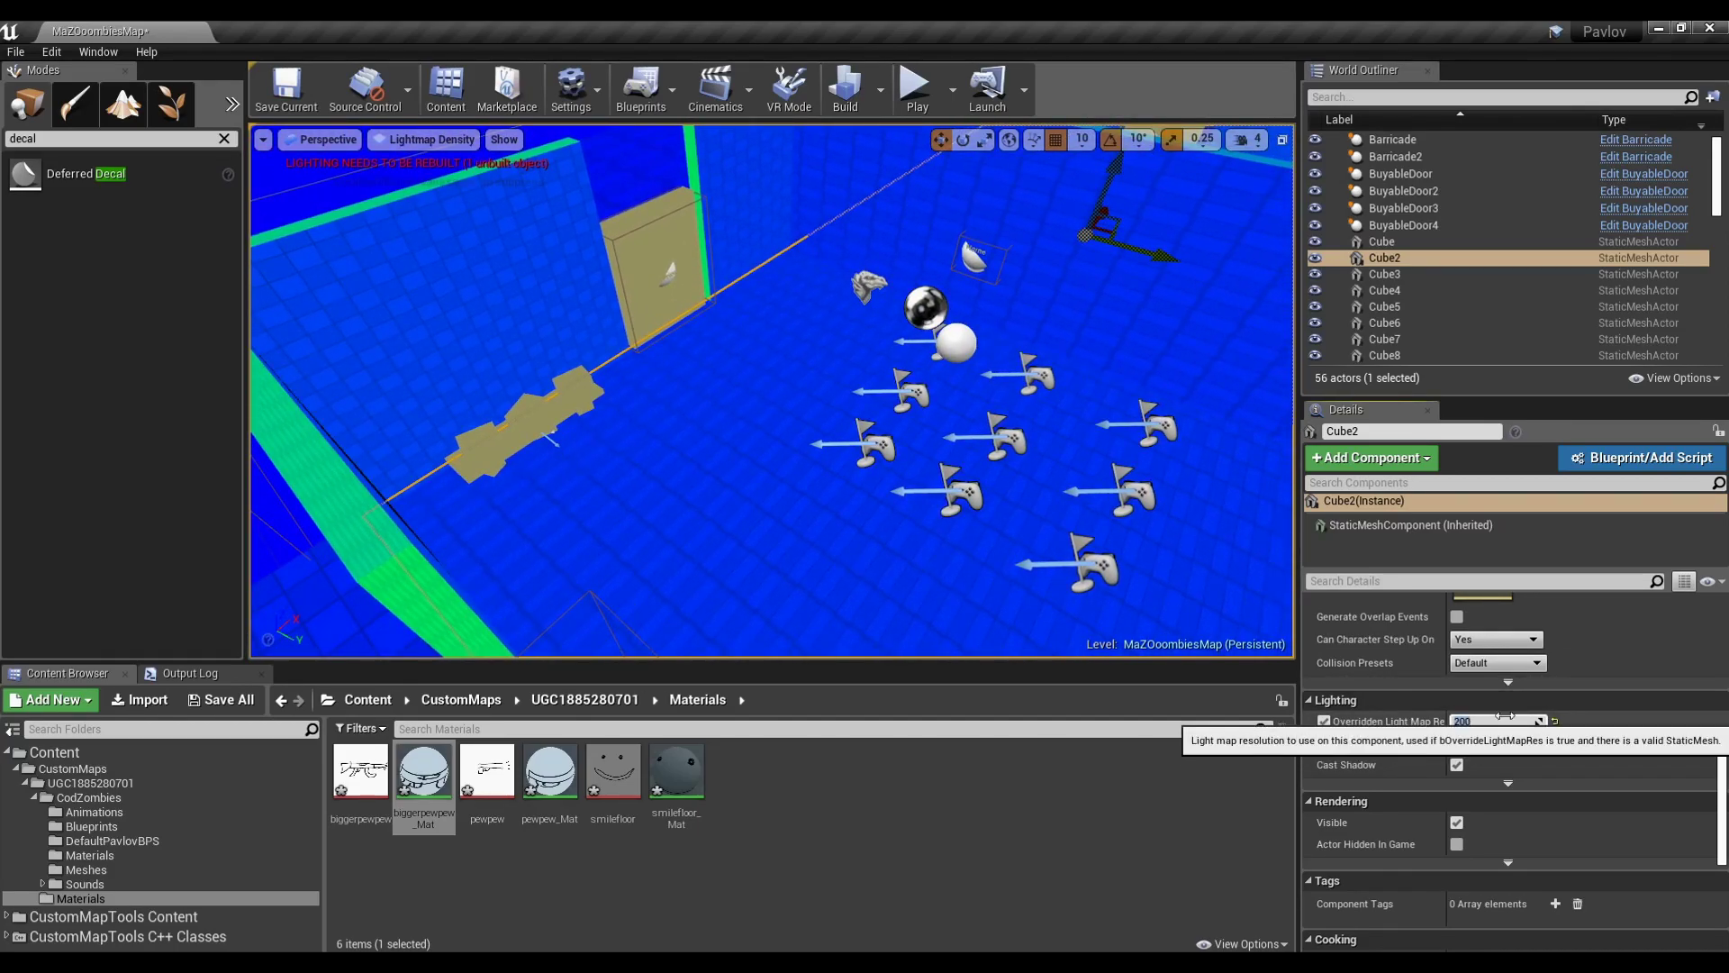
# Override the light map resolution of the neighbouring floor Cube3 with 200
pyautogui.moveTo(1036, 505); pyautogui.dragTo(946, 477, button='right')
pyautogui.press('w')
pyautogui.press('s')
pyautogui.click(576, 405)
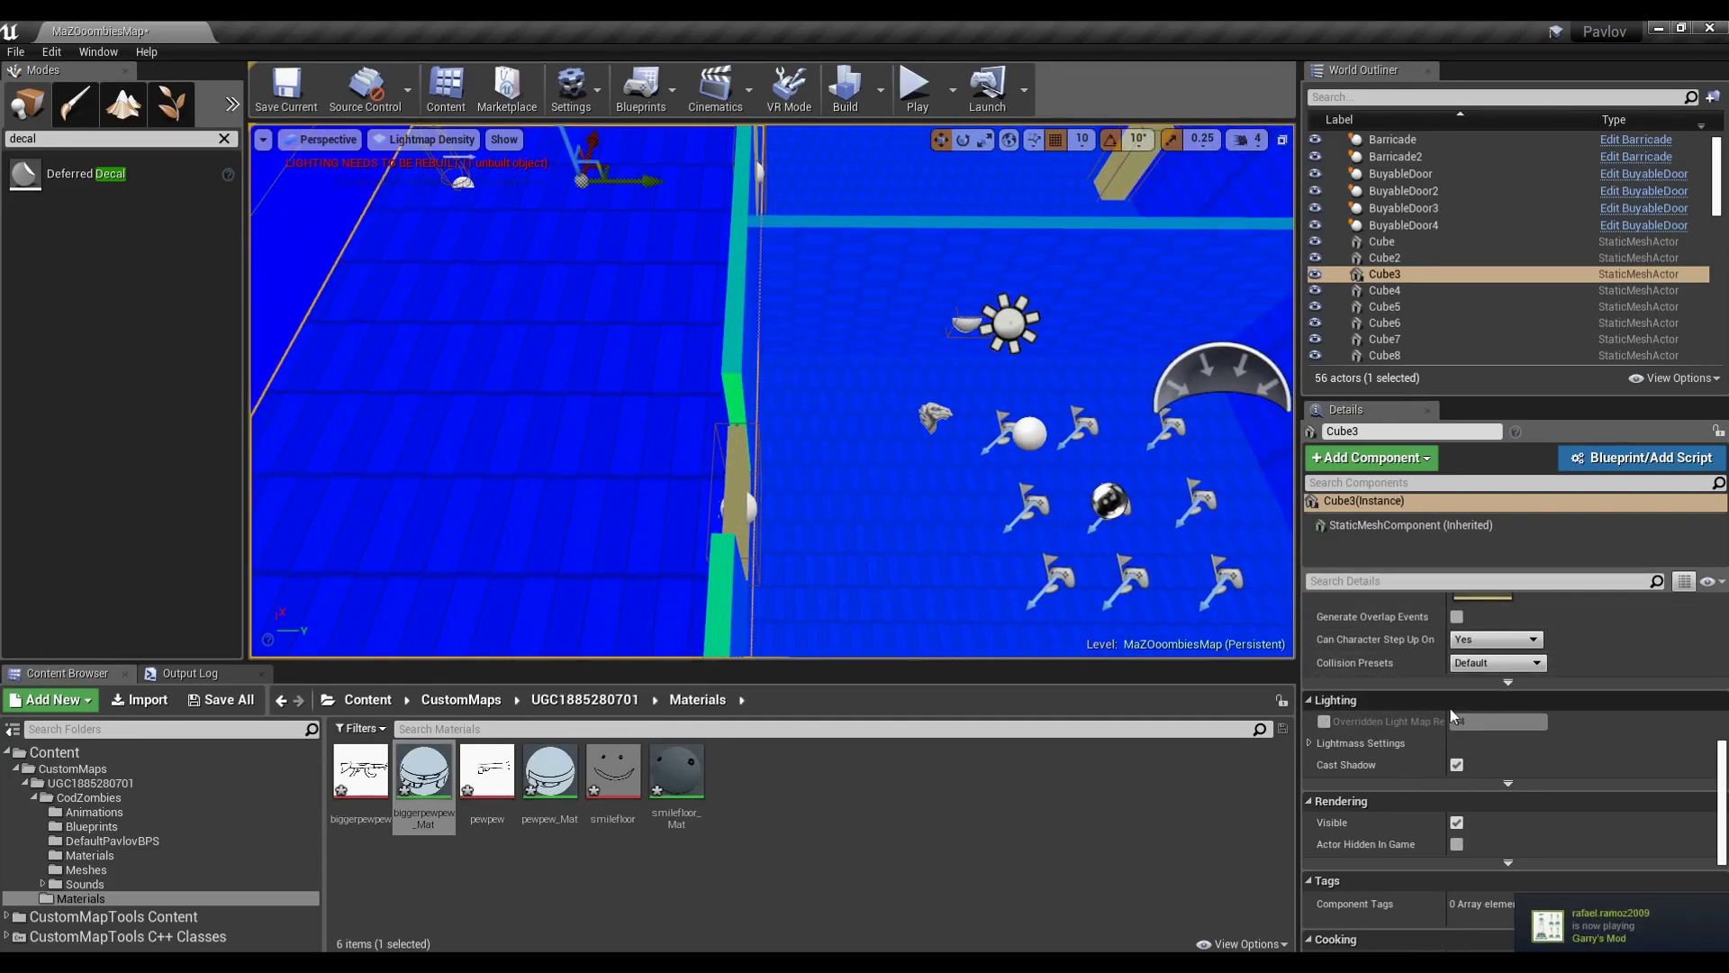
pyautogui.write('200')
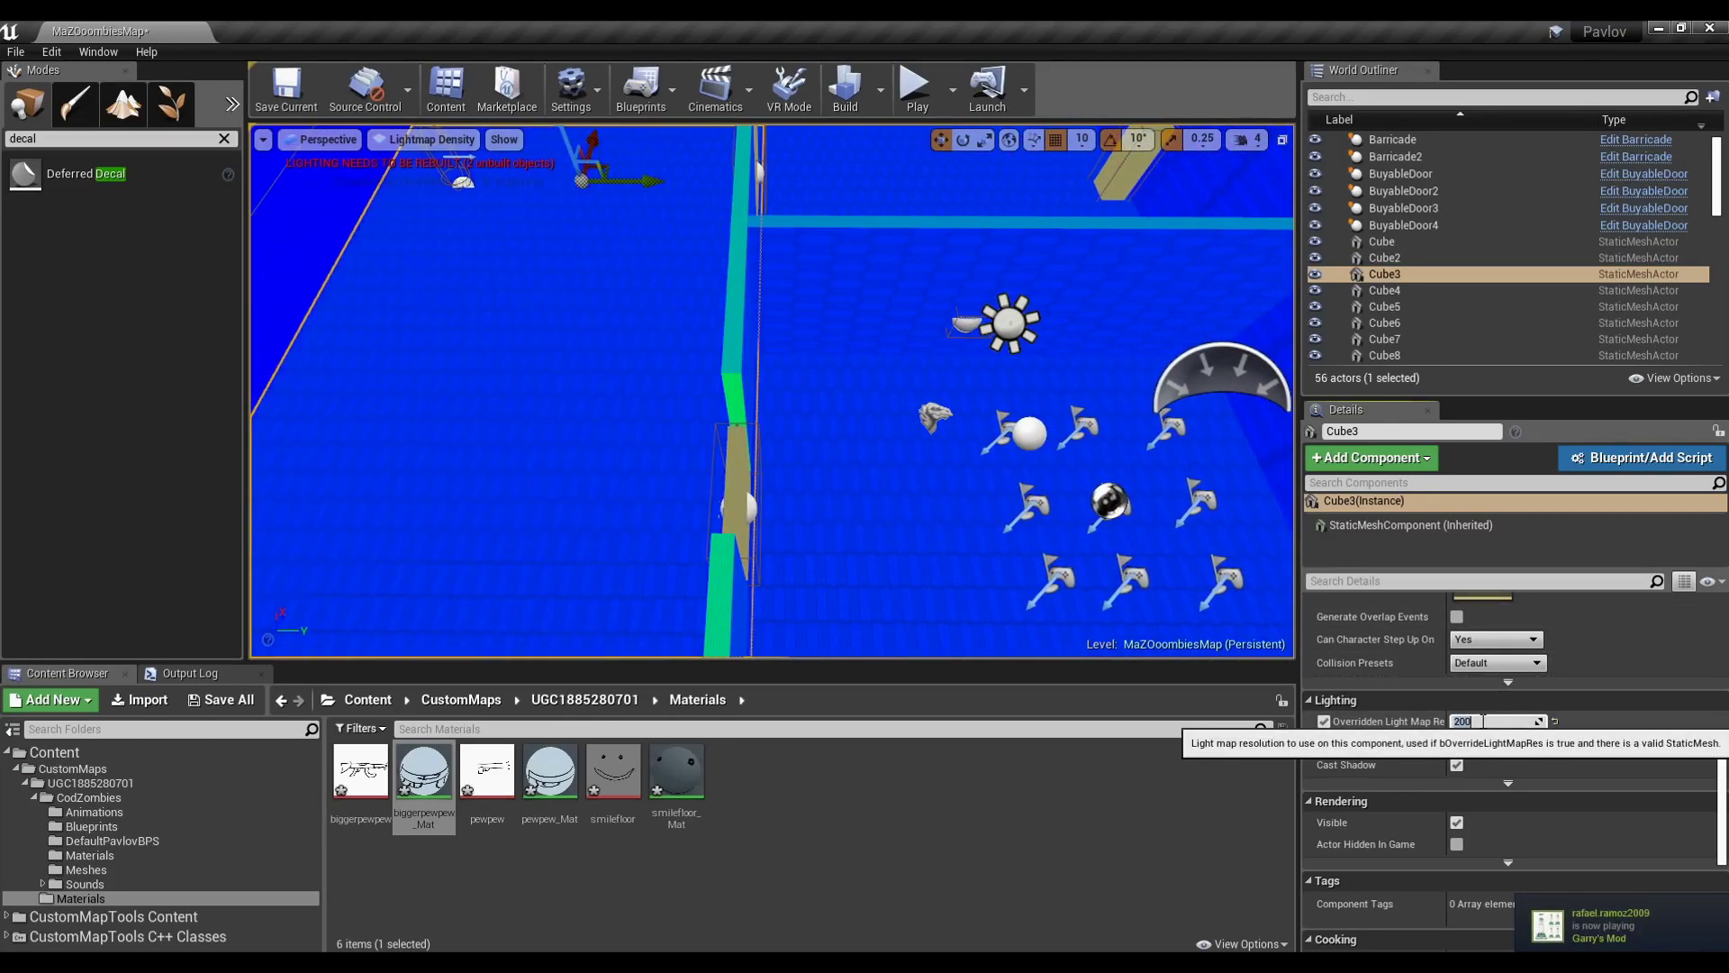
pyautogui.press('Return')
# Override the light map resolution of the long outer wall Cube4 with 152
pyautogui.moveTo(773, 391); pyautogui.dragTo(883, 164, button='right')
pyautogui.click(711, 387)
pyautogui.click(1324, 722)
pyautogui.click(1474, 722)
pyautogui.write('152')
pyautogui.press('Return')
# Return the viewport to Lit mode and rebuild only the lighting
pyautogui.click(453, 141)
pyautogui.click(423, 172)
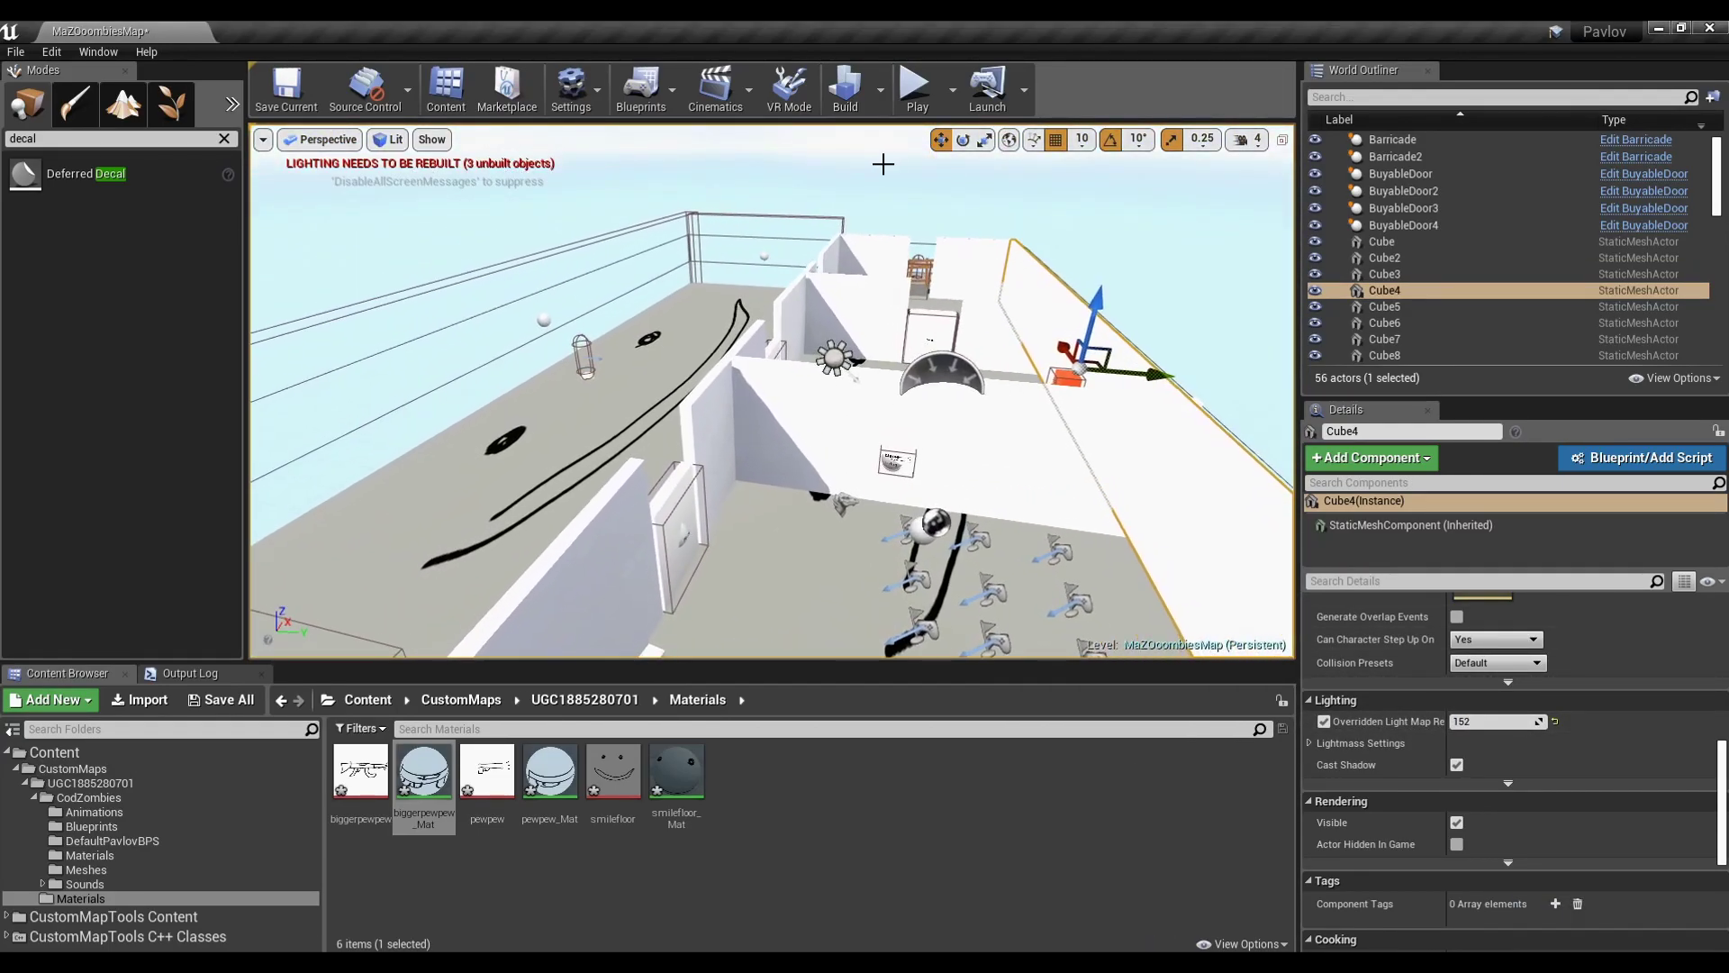
pyautogui.click(881, 89)
pyautogui.click(941, 140)
# Duplicate the main floor Cube2 and raise the copy above the walls as a ceiling
pyautogui.moveTo(1088, 416); pyautogui.dragTo(1270, 459, button='right')
pyautogui.moveTo(764, 460); pyautogui.dragTo(801, 576, button='right')
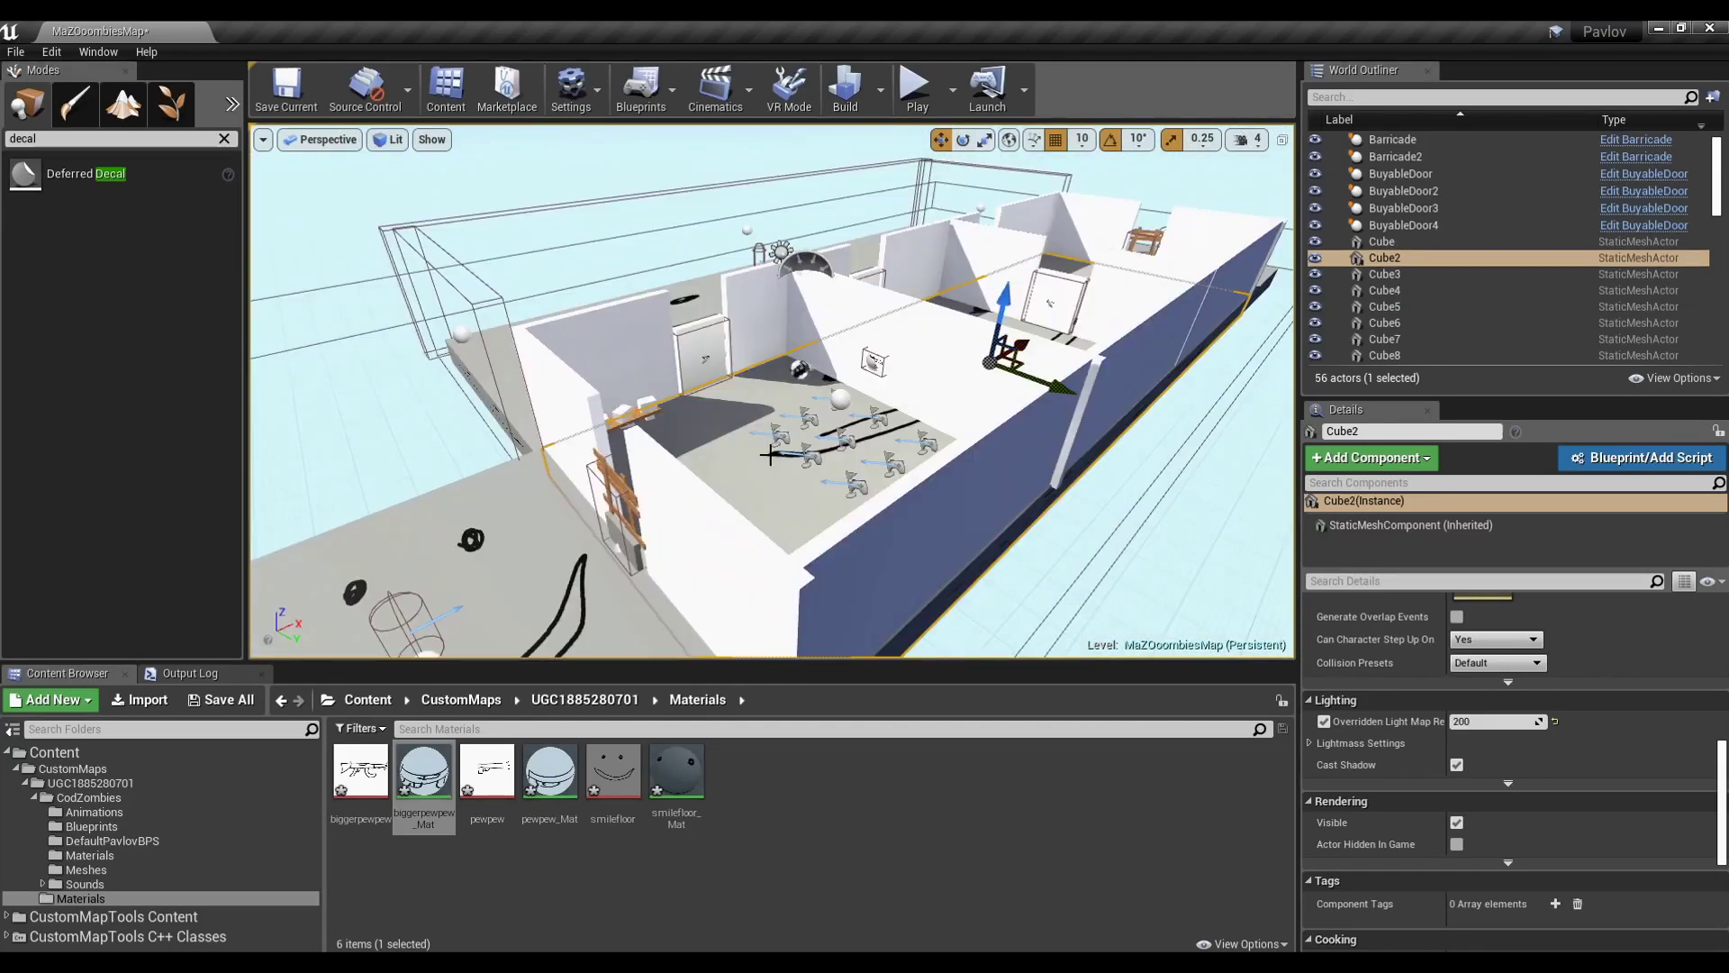
pyautogui.hotkey('ctrl', 'w')
pyautogui.moveTo(830, 402); pyautogui.dragTo(936, 342, button='right')
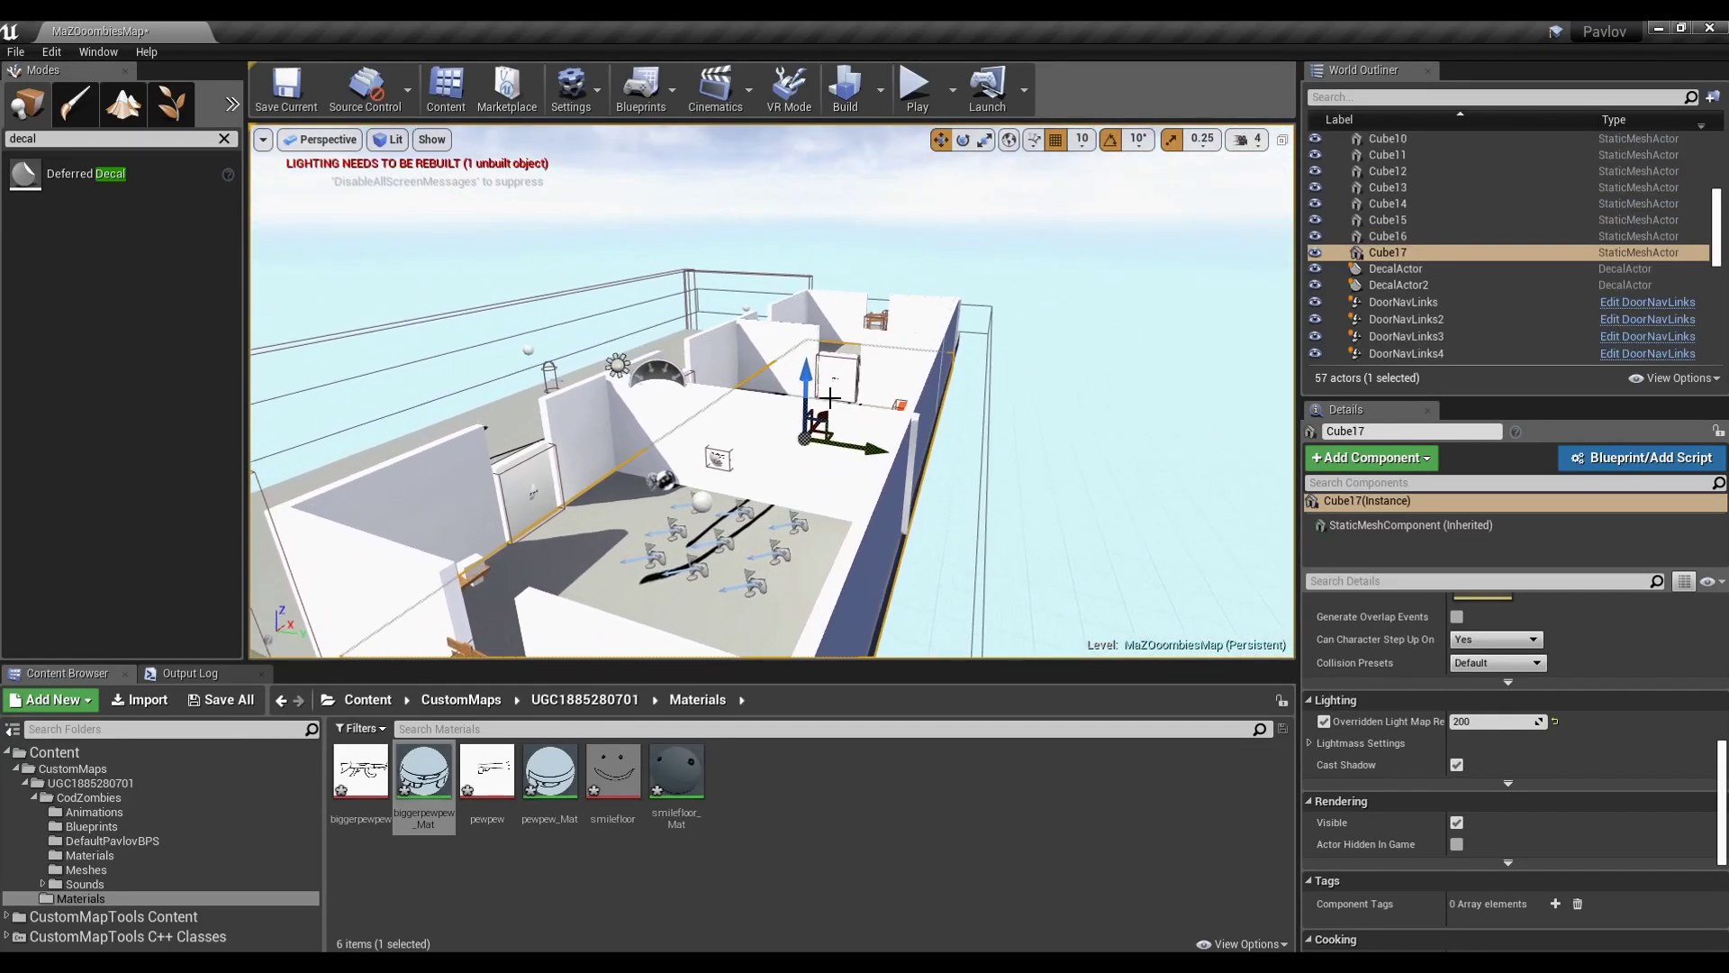
pyautogui.moveTo(815, 362); pyautogui.dragTo(825, 245)
# Run a lighting-only build with the ceiling in place and inspect the darkened spawn room
pyautogui.click(880, 89)
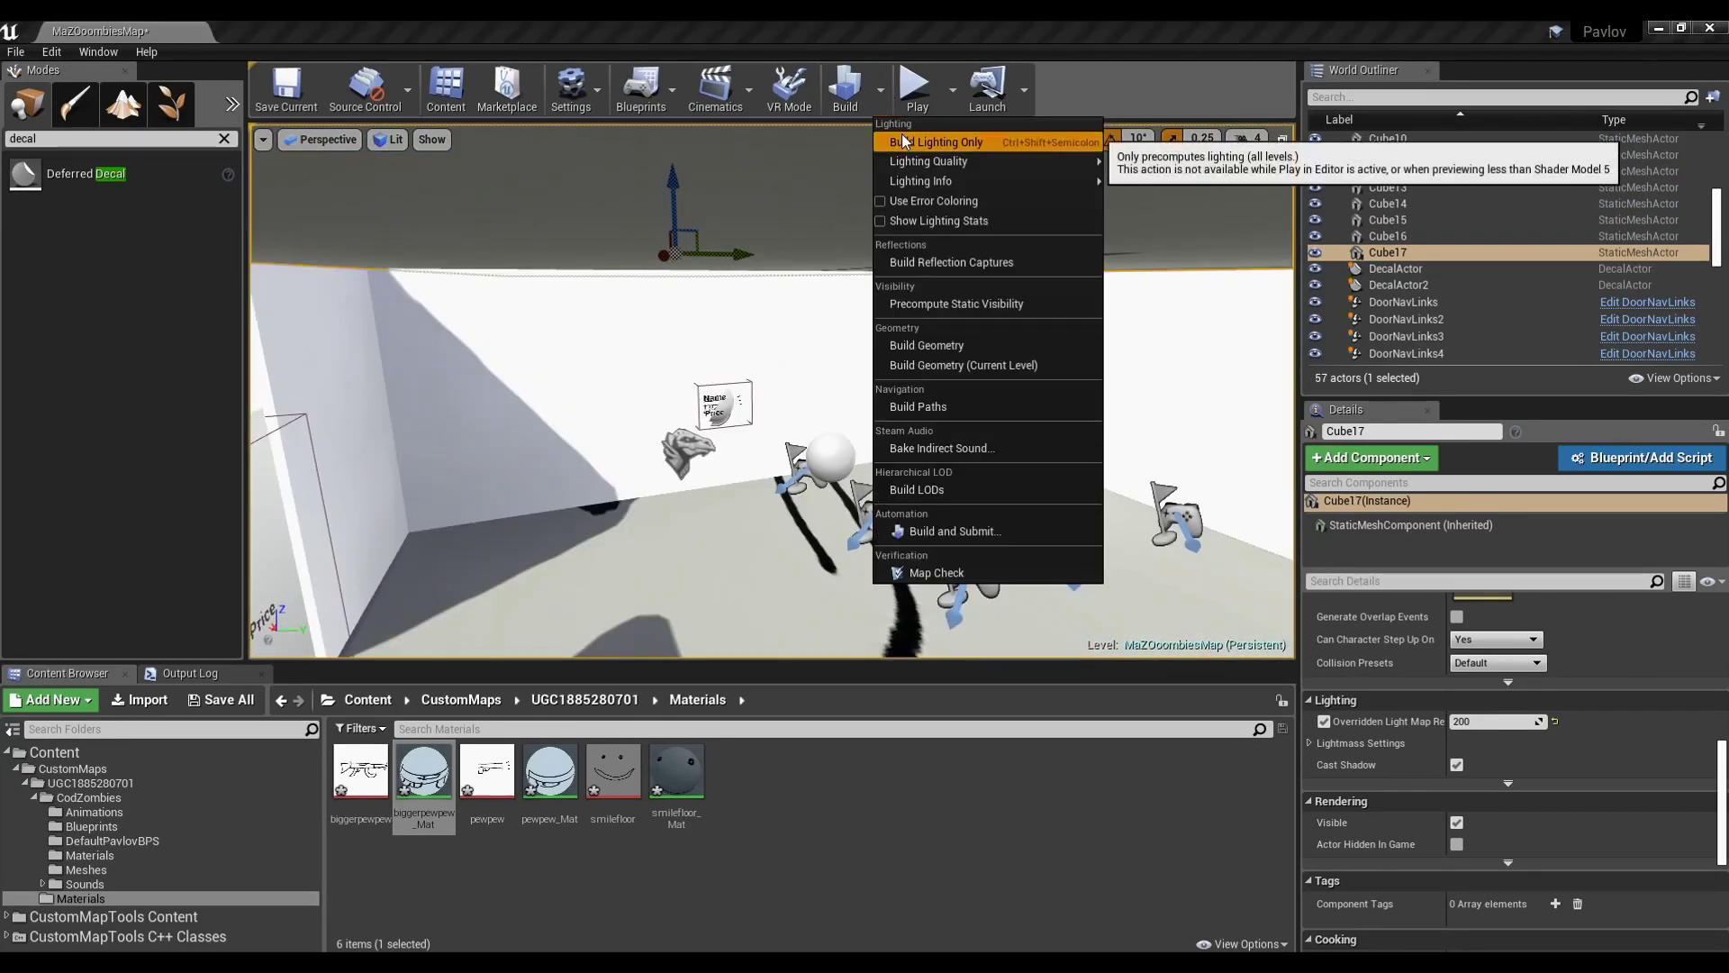
pyautogui.click(906, 135)
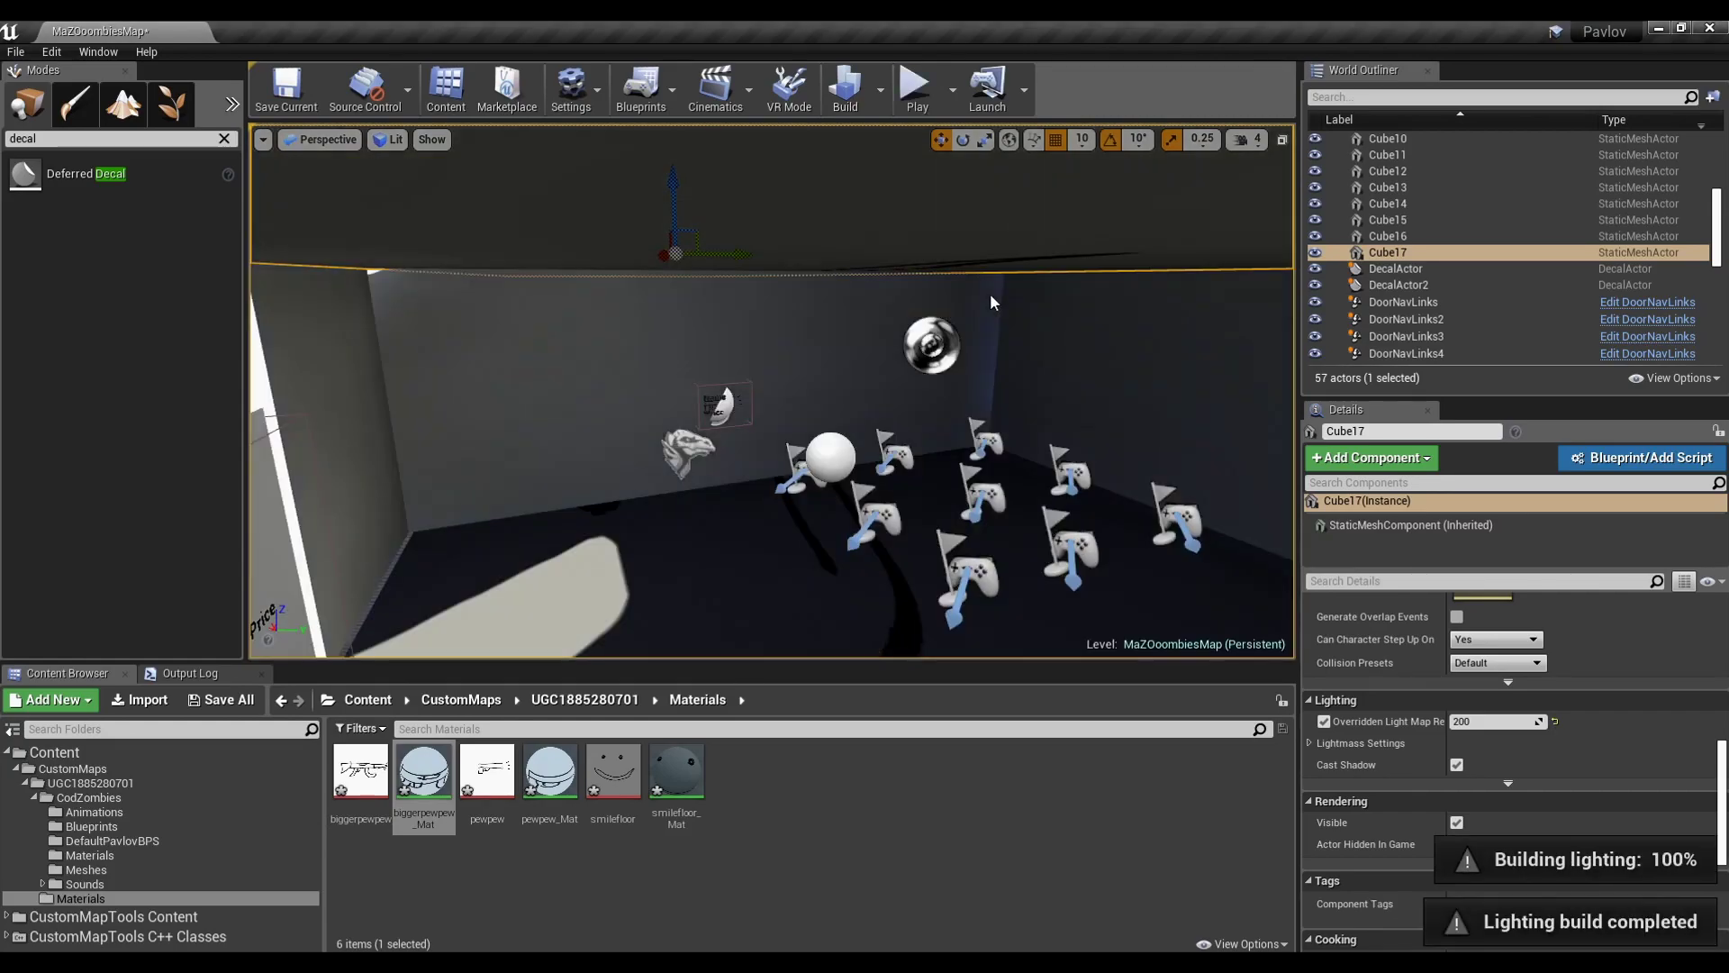
pyautogui.moveTo(992, 301); pyautogui.dragTo(1170, 365, button='right')
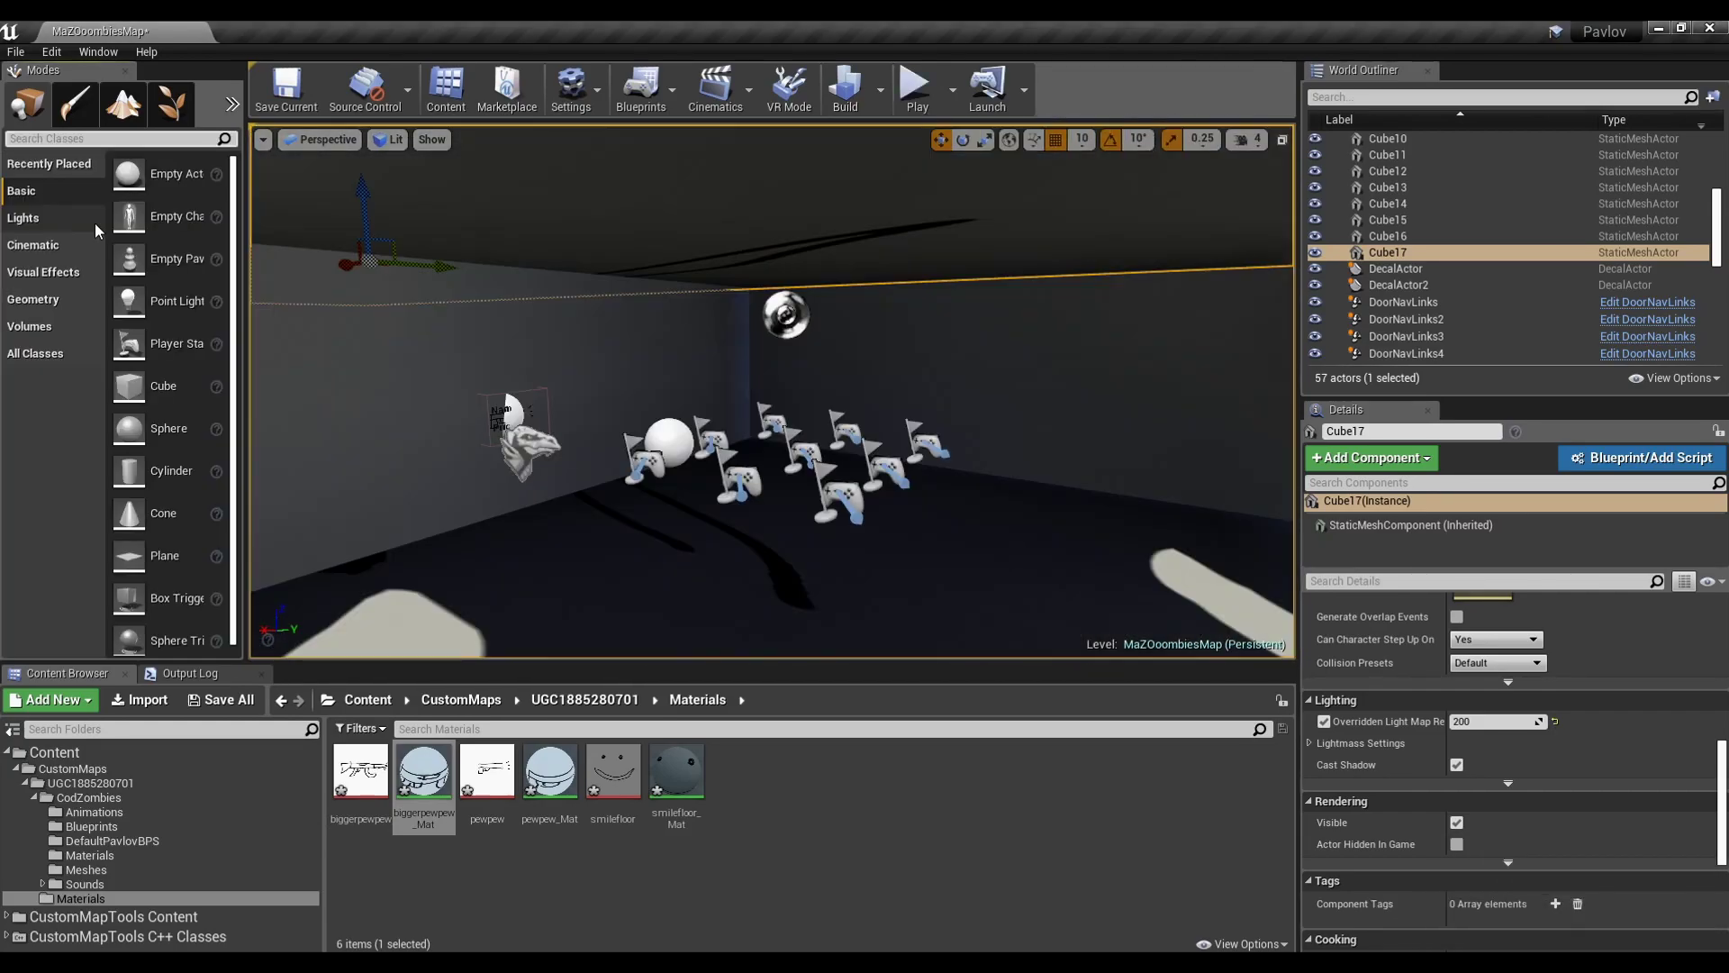
# Add a Spot Light to the spawn room and raise it to just below the ceiling, at about 310 in Z
pyautogui.click(97, 225)
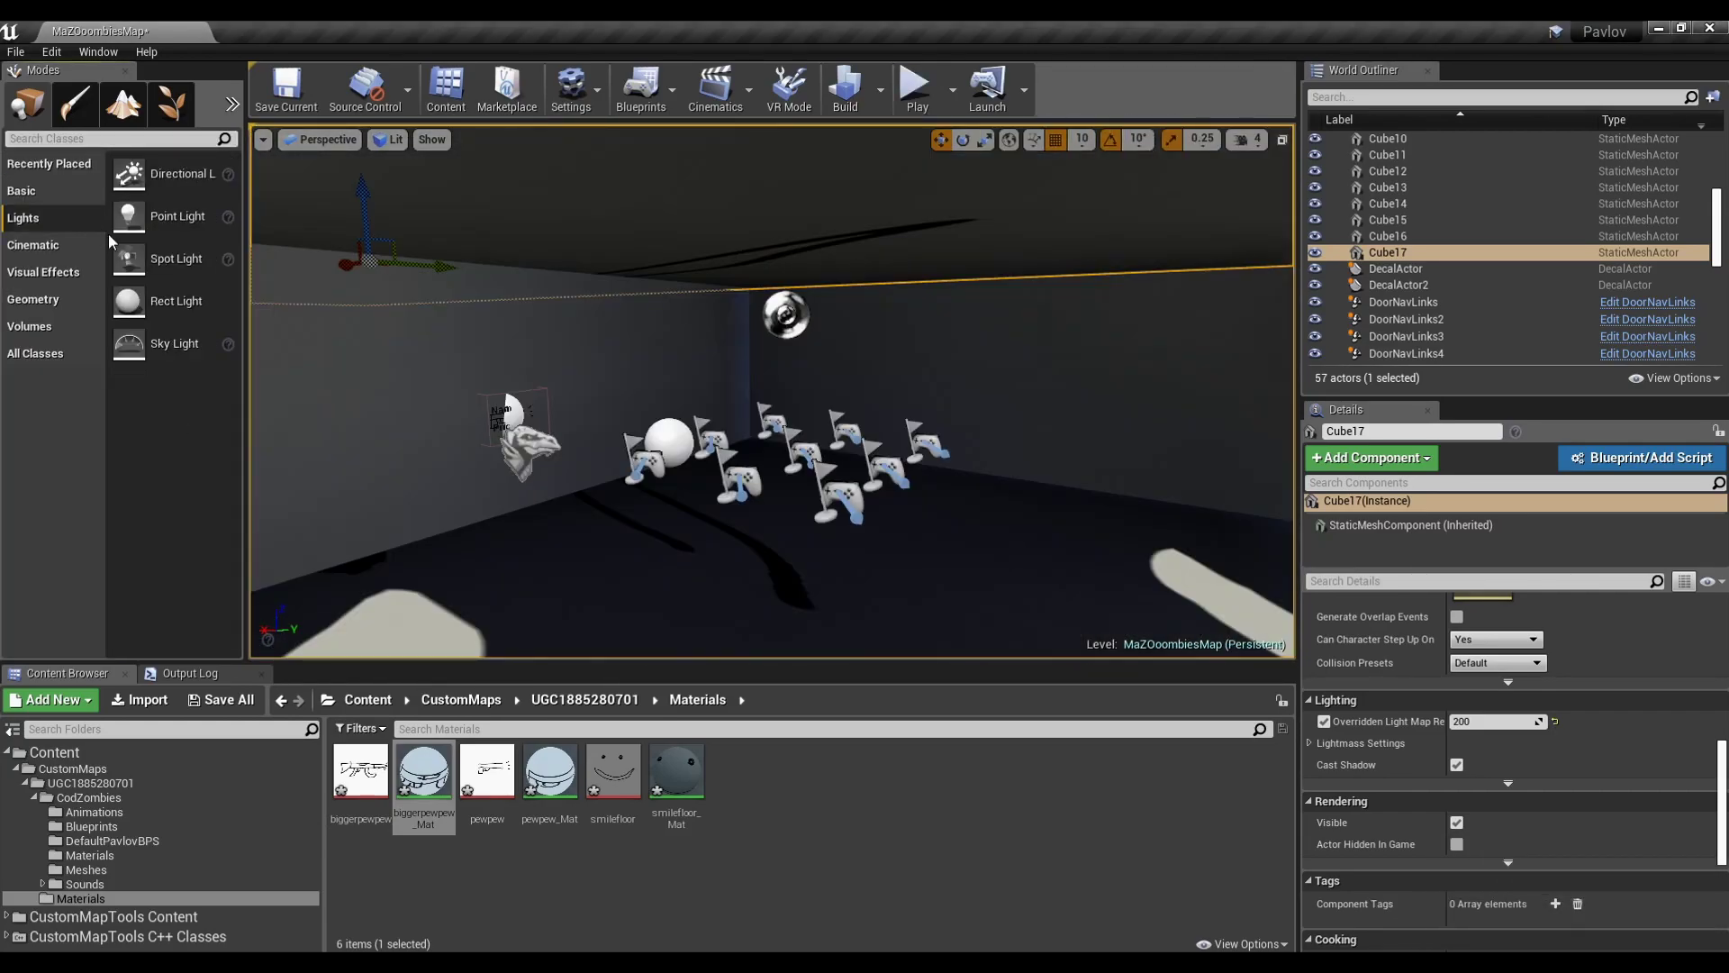
pyautogui.moveTo(168, 264); pyautogui.dragTo(822, 564)
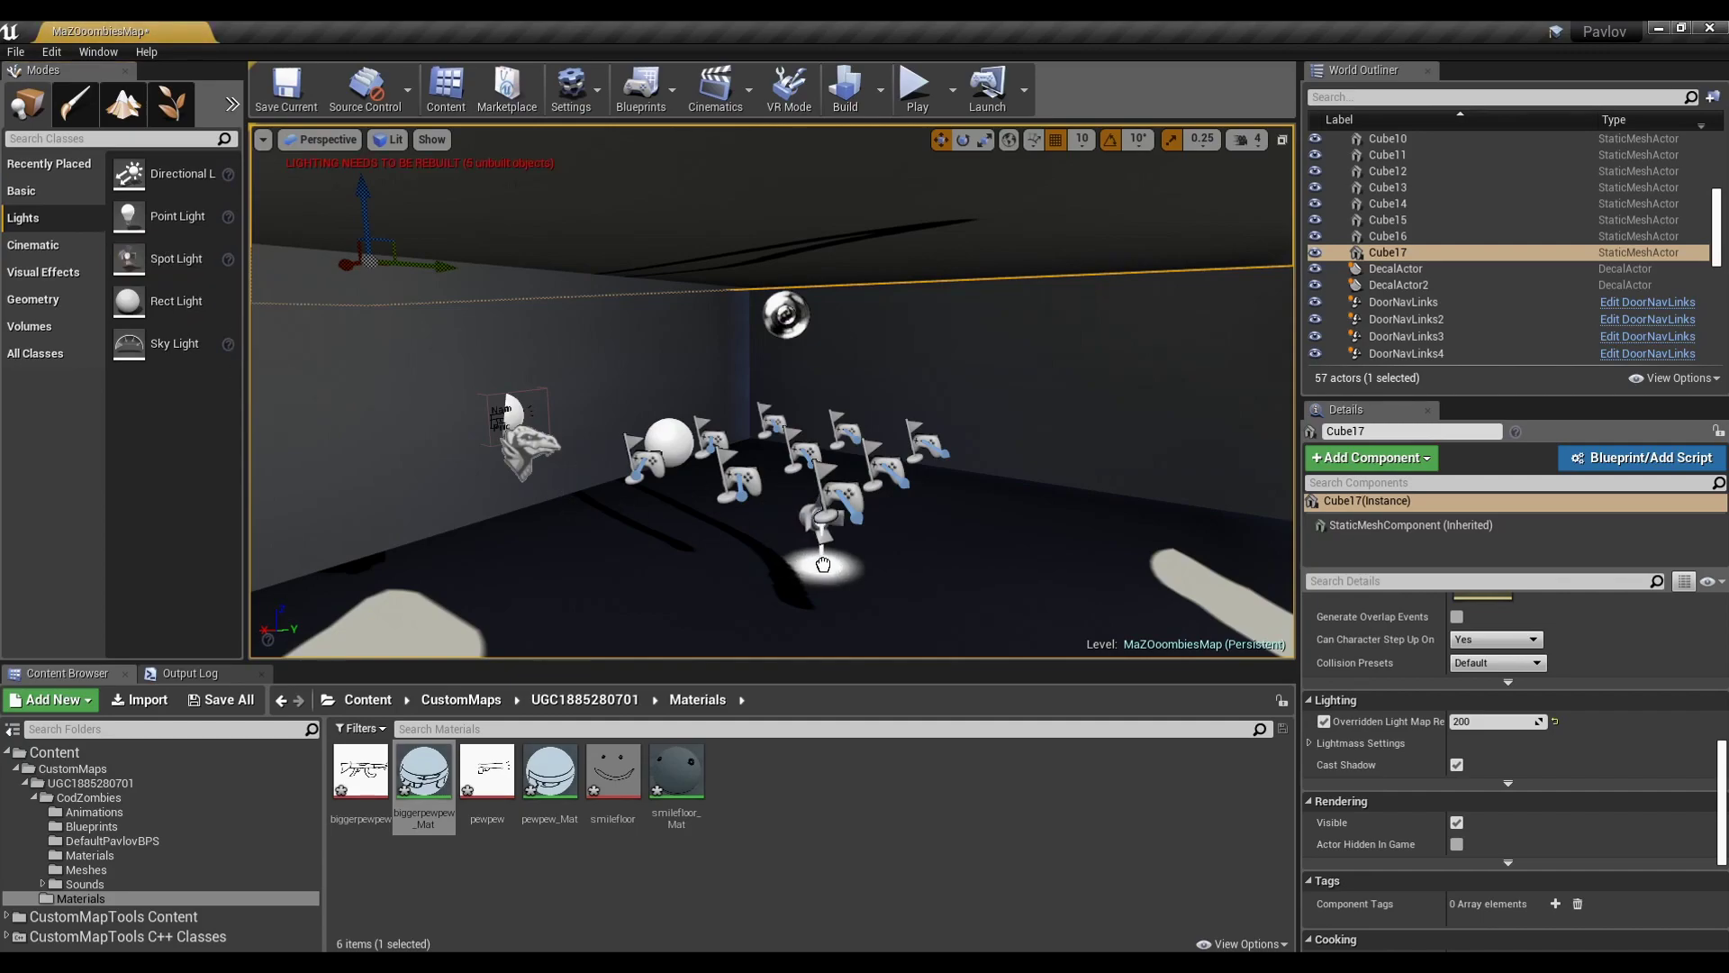
pyautogui.moveTo(901, 628); pyautogui.dragTo(915, 606)
pyautogui.moveTo(915, 607)
pyautogui.mouseDown(button='right')
pyautogui.moveTo(1036, 606)
pyautogui.moveTo(916, 606)
pyautogui.mouseUp(button='right')
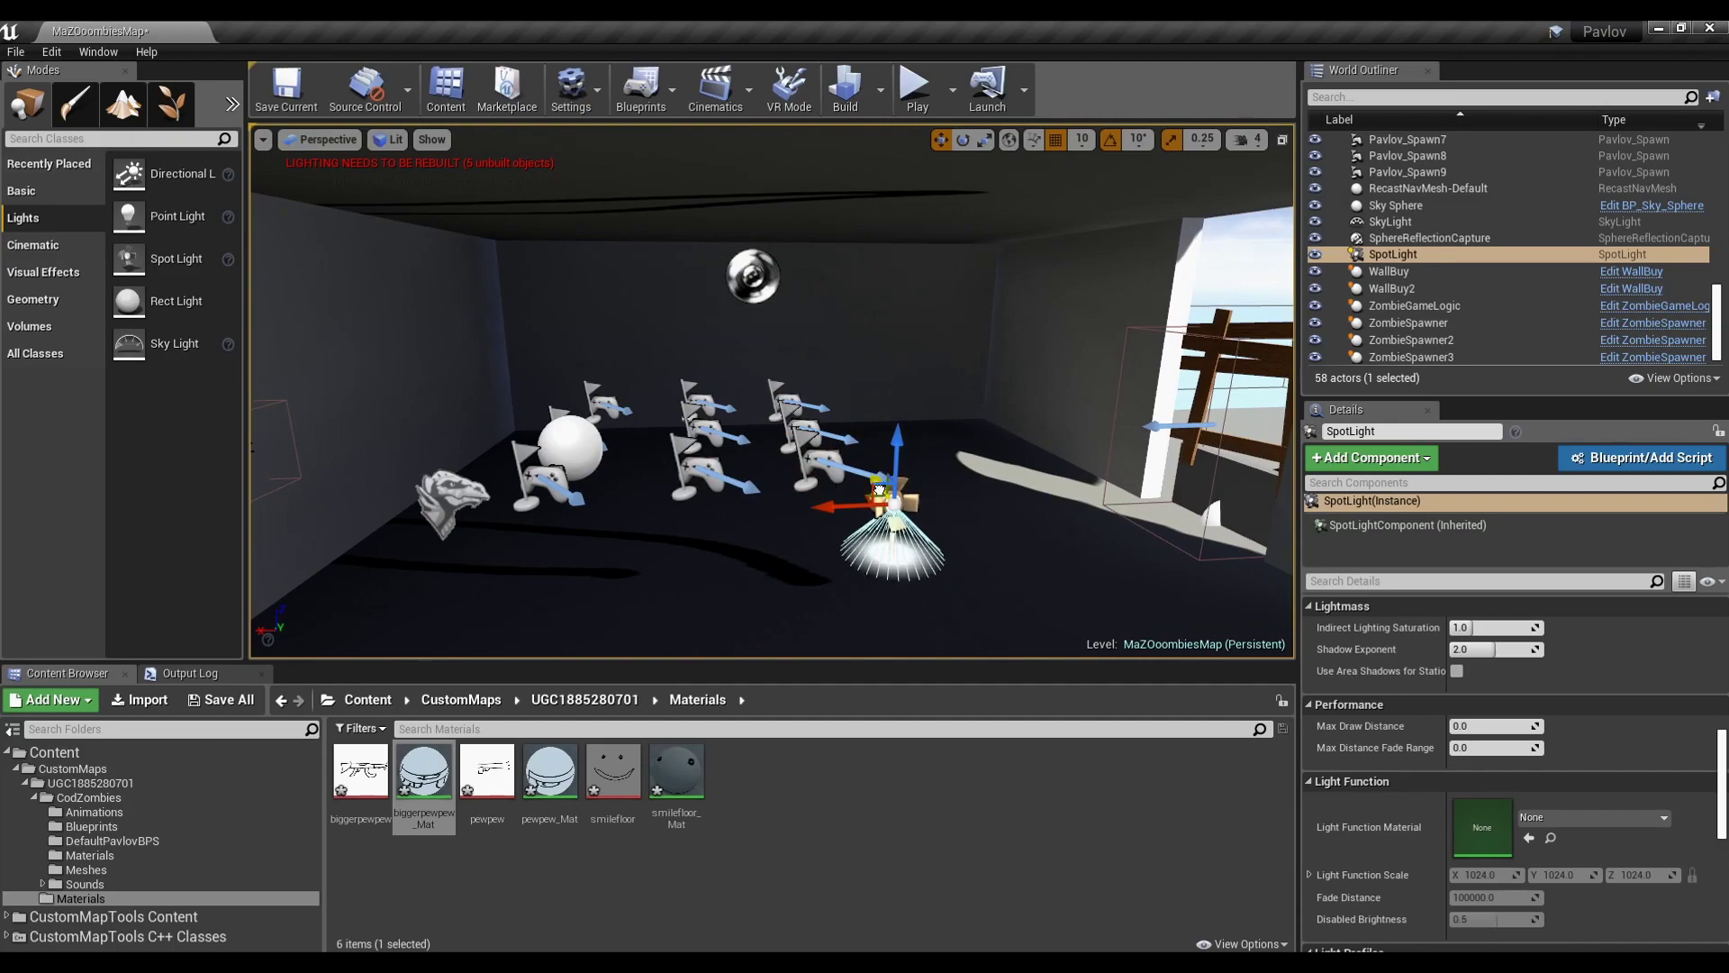
pyautogui.moveTo(881, 484); pyautogui.dragTo(820, 403)
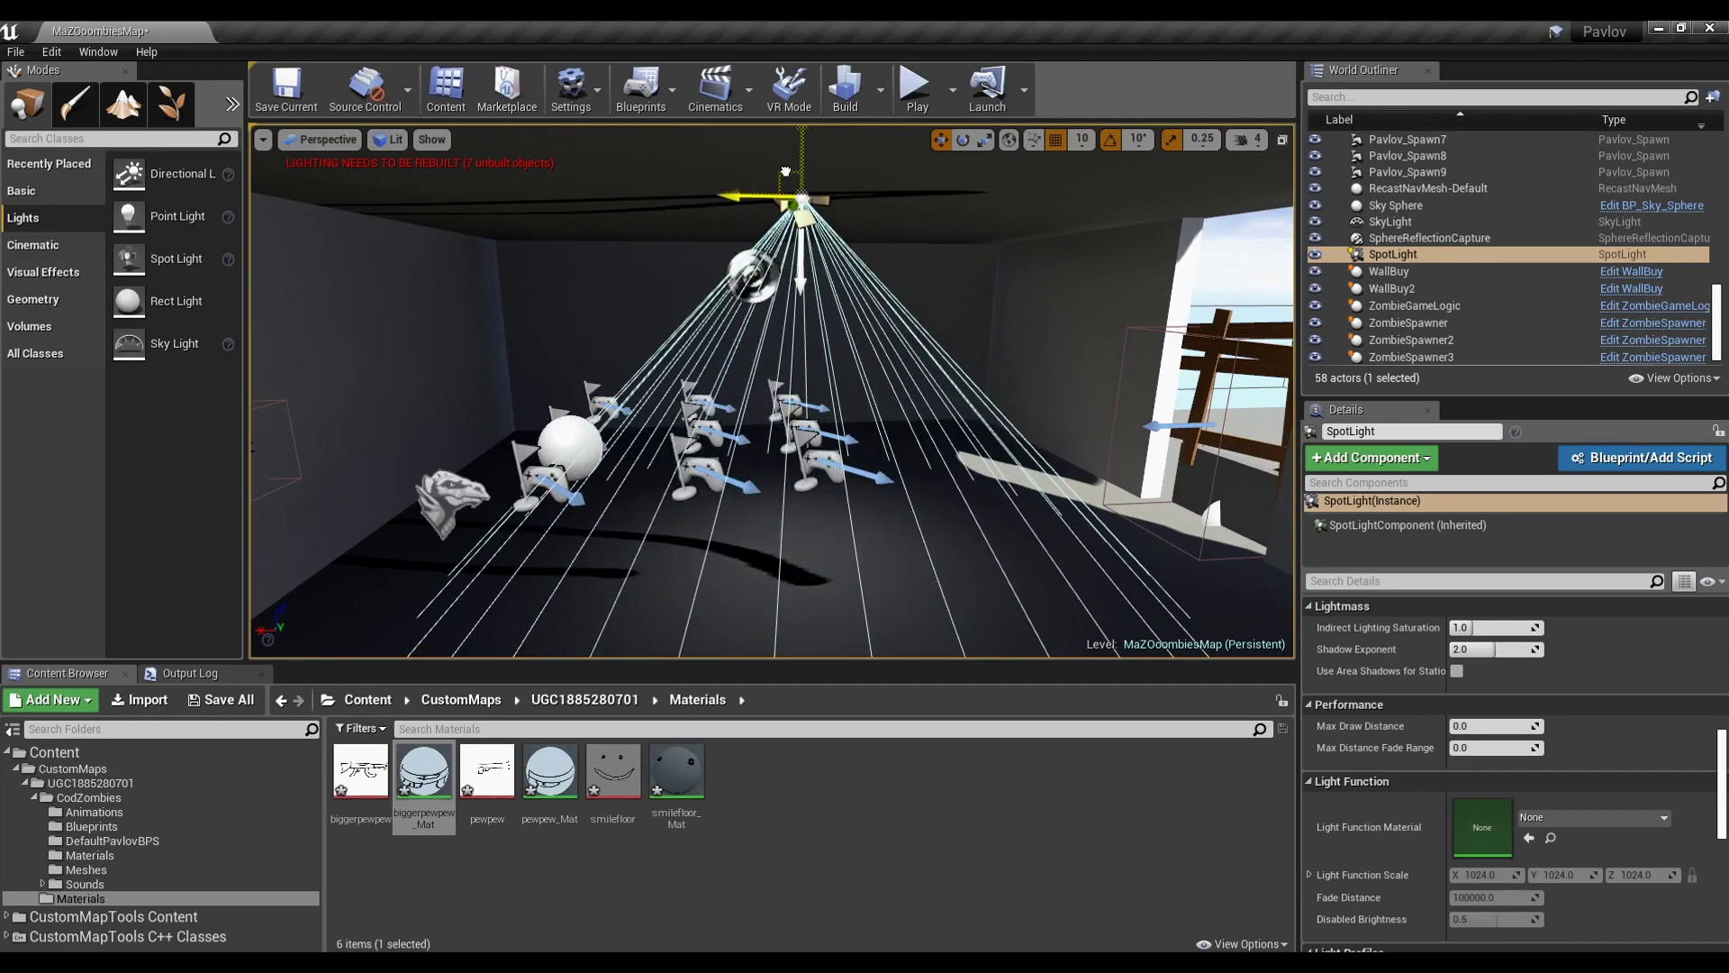
pyautogui.moveTo(786, 171); pyautogui.dragTo(791, 181)
pyautogui.moveTo(790, 181); pyautogui.dragTo(1303, 615, button='right')
pyautogui.press('w')
pyautogui.press('w')
pyautogui.scroll(10, 1576, 739)
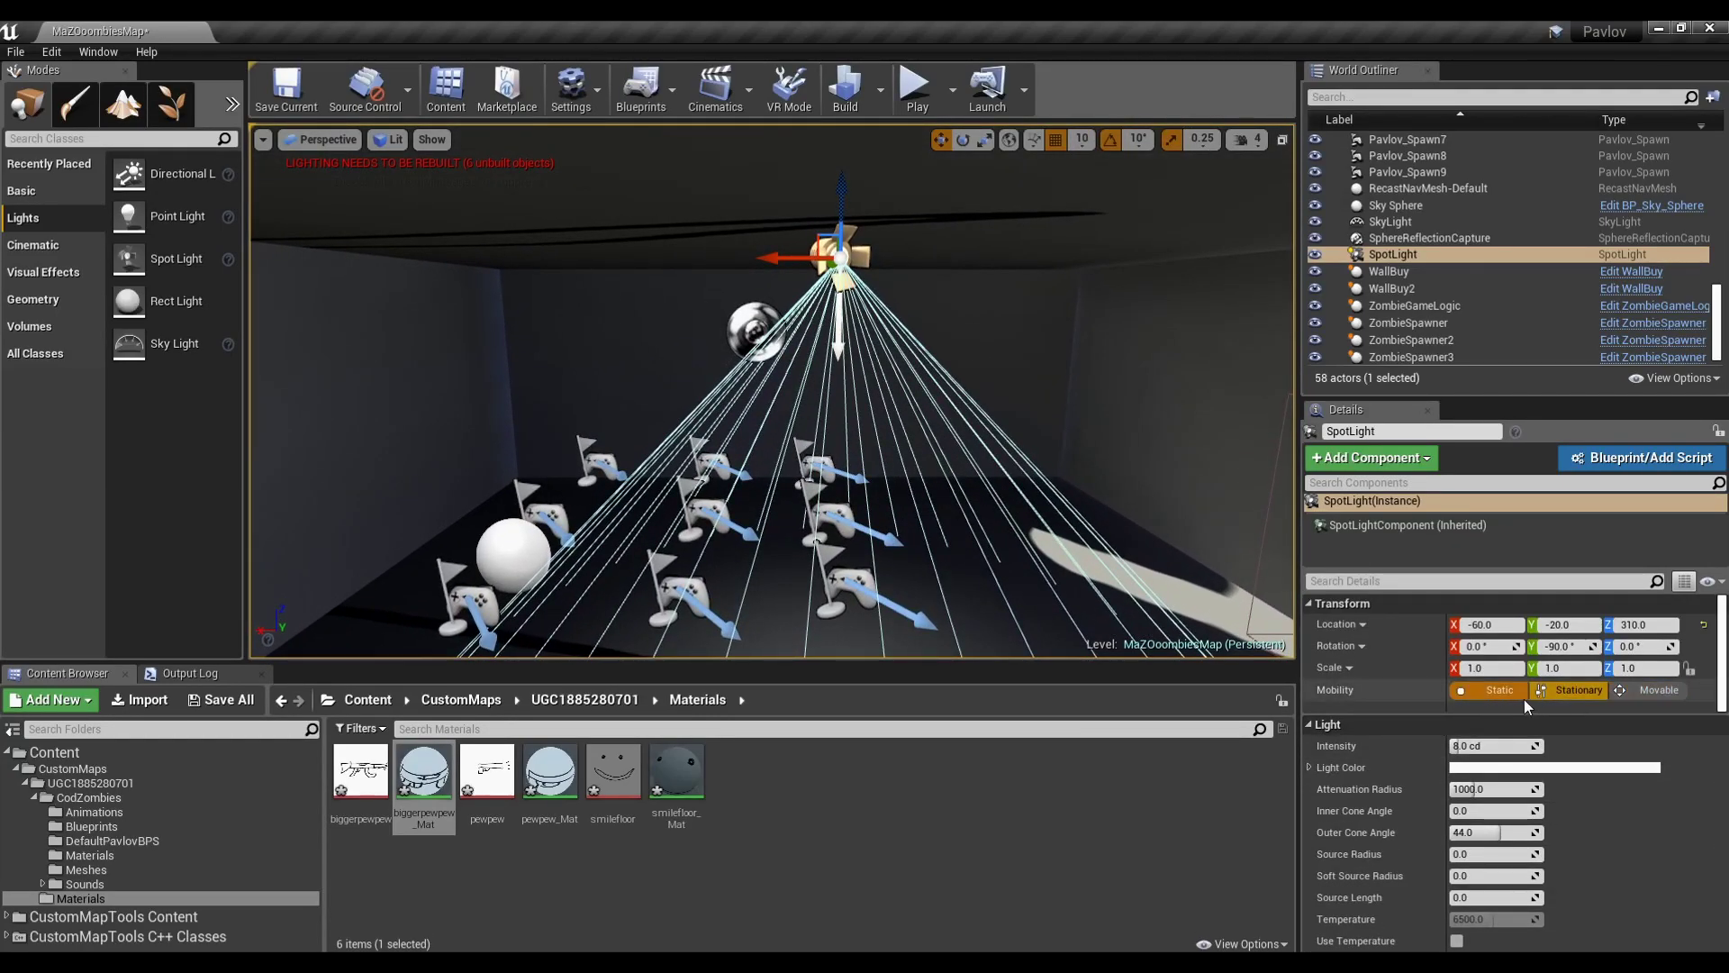
# Make the Spot Light static with 20 cd intensity, an attenuation radius of about 1607 and an outer cone angle of about 59 degrees
pyautogui.click(1495, 690)
pyautogui.moveTo(870, 390); pyautogui.dragTo(787, 456, button='right')
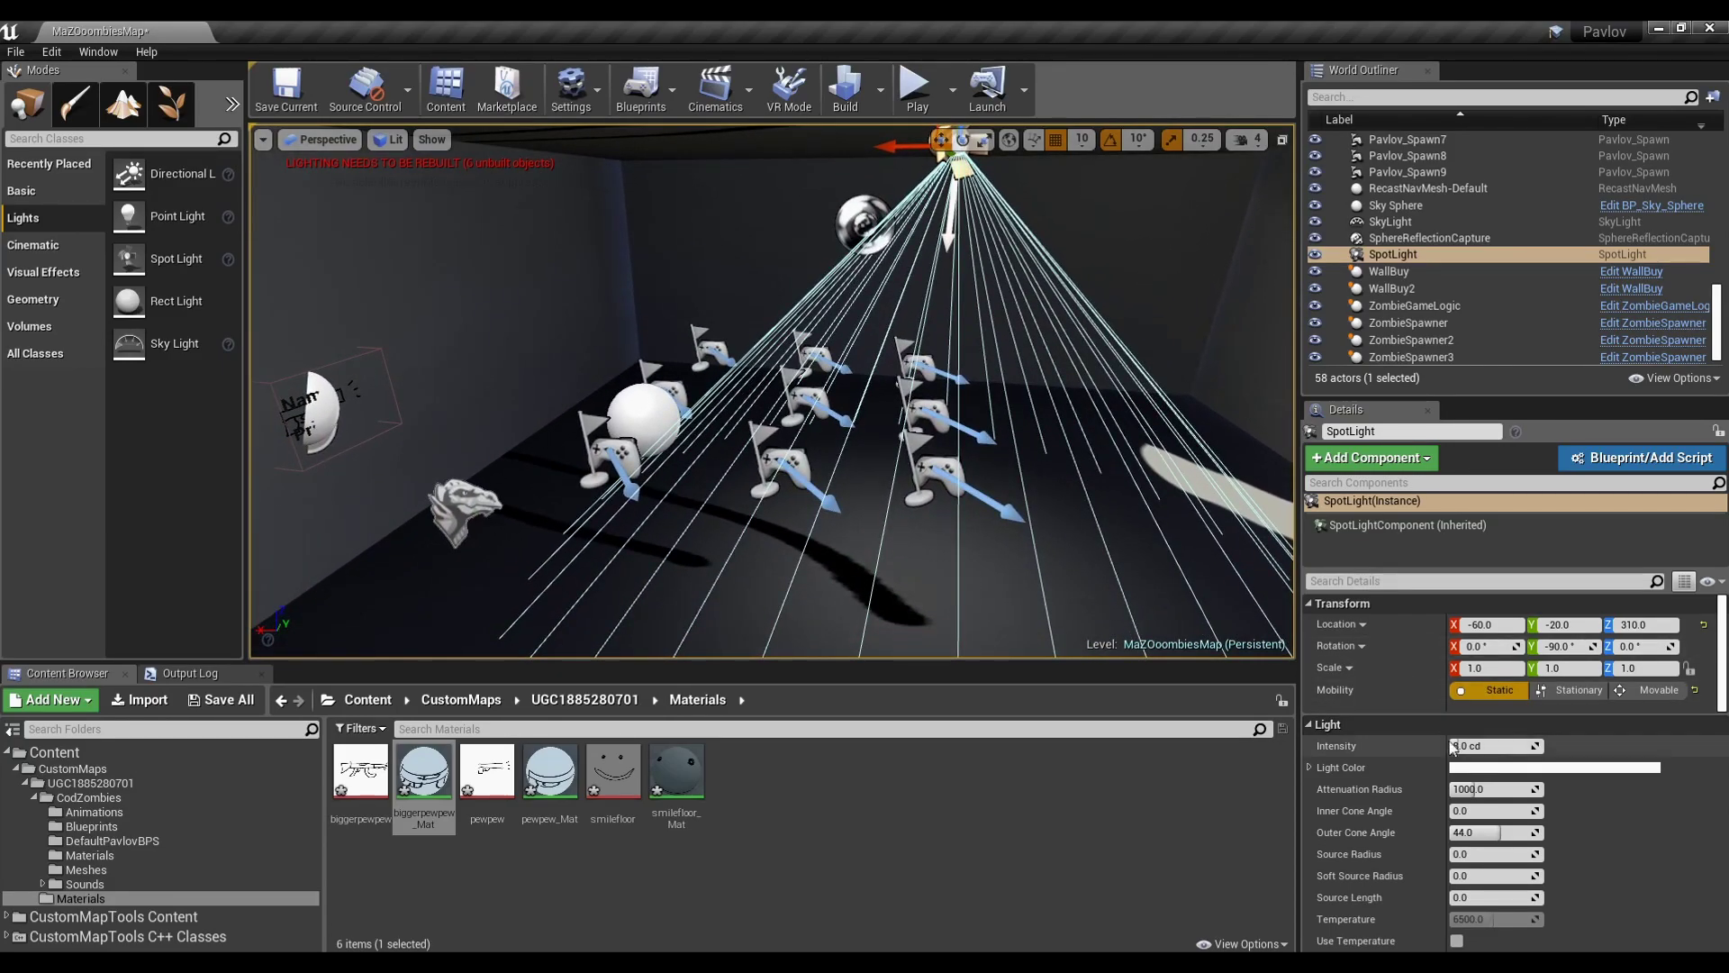
pyautogui.click(1489, 746)
pyautogui.write('20')
pyautogui.press('Return')
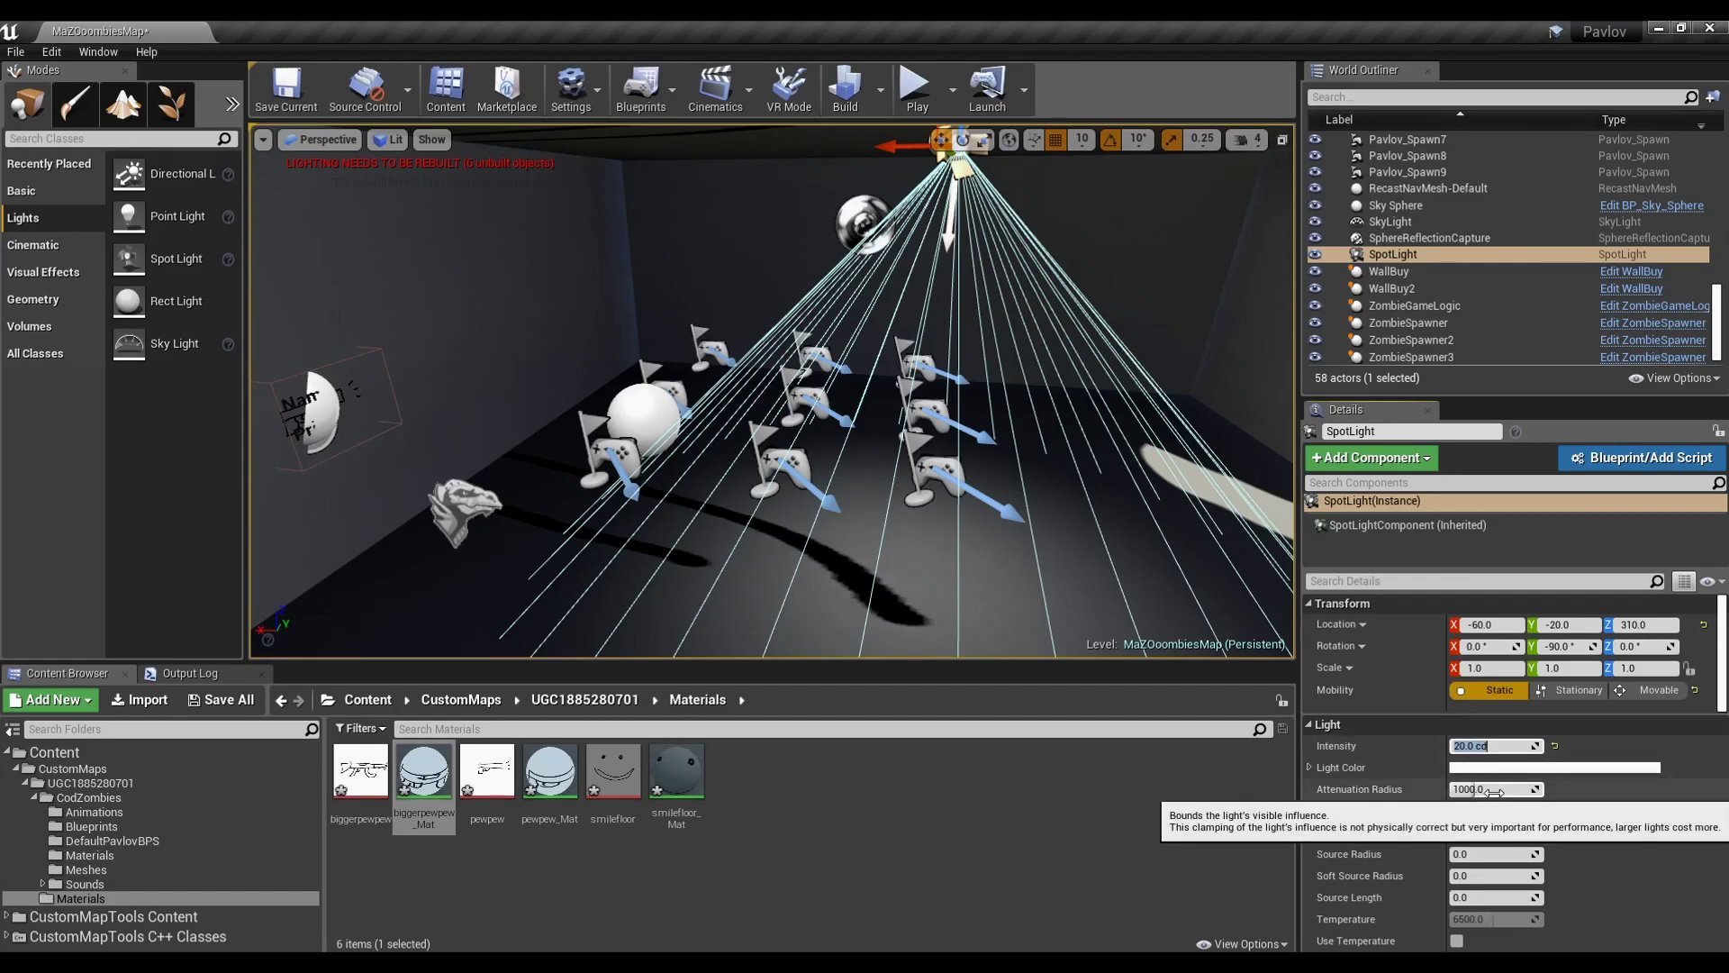
pyautogui.moveTo(1485, 789); pyautogui.dragTo(1531, 789)
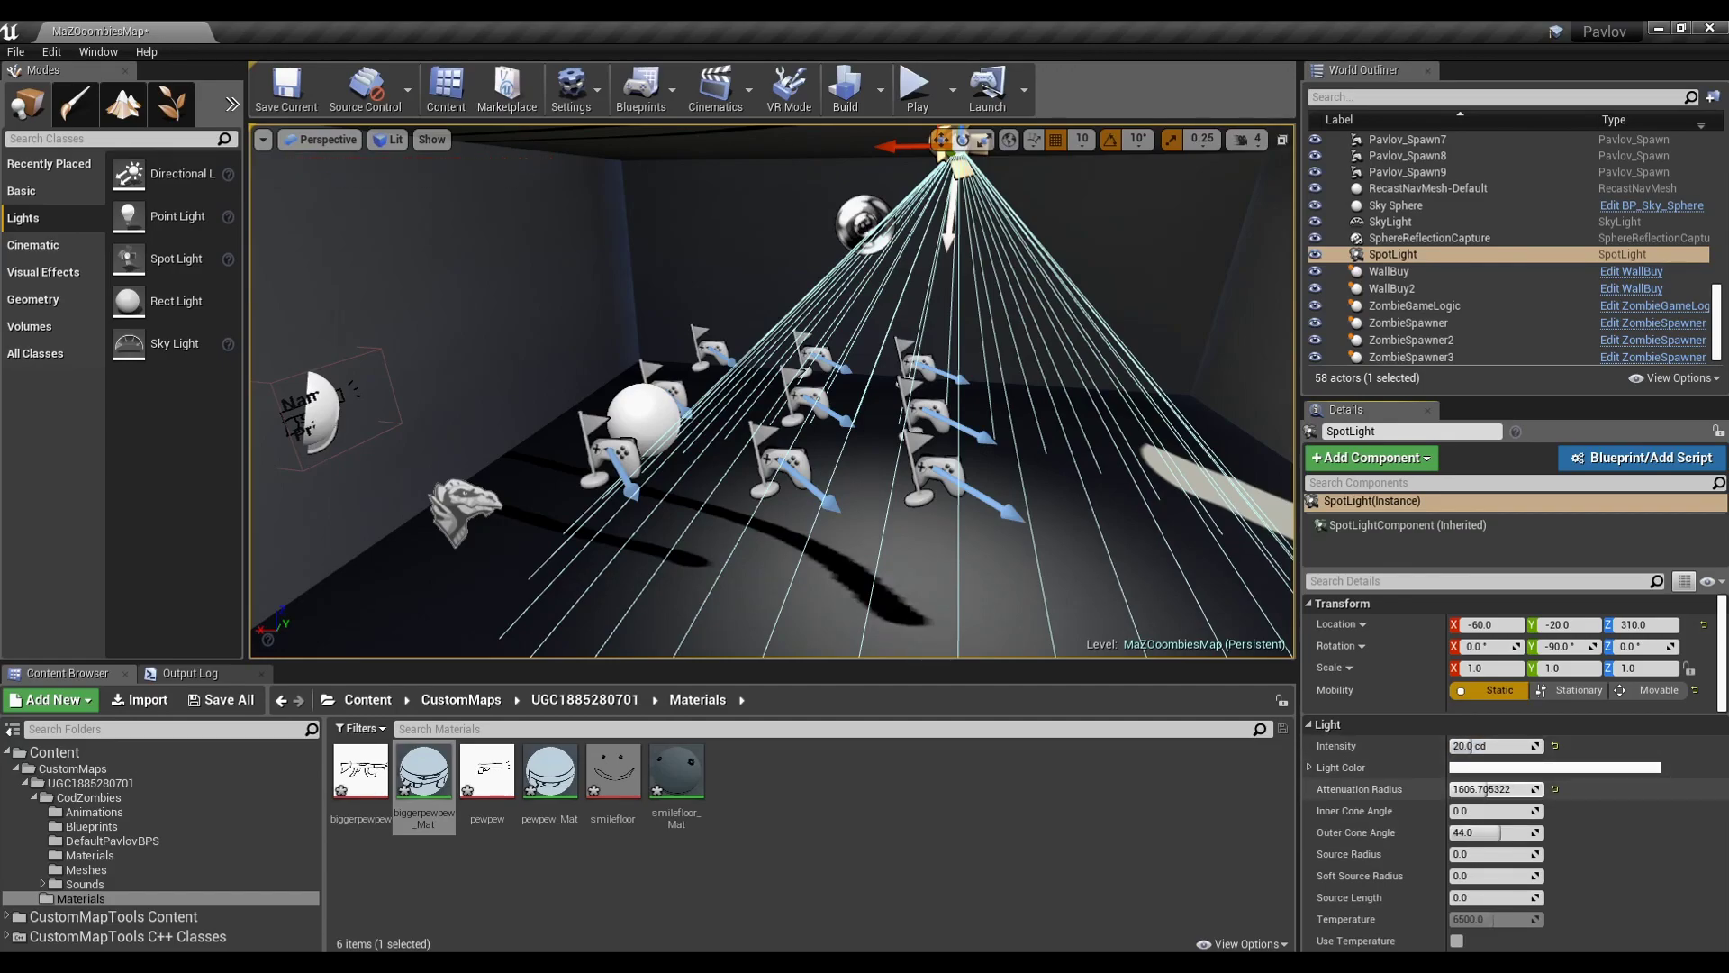
pyautogui.moveTo(1491, 832); pyautogui.dragTo(1531, 832)
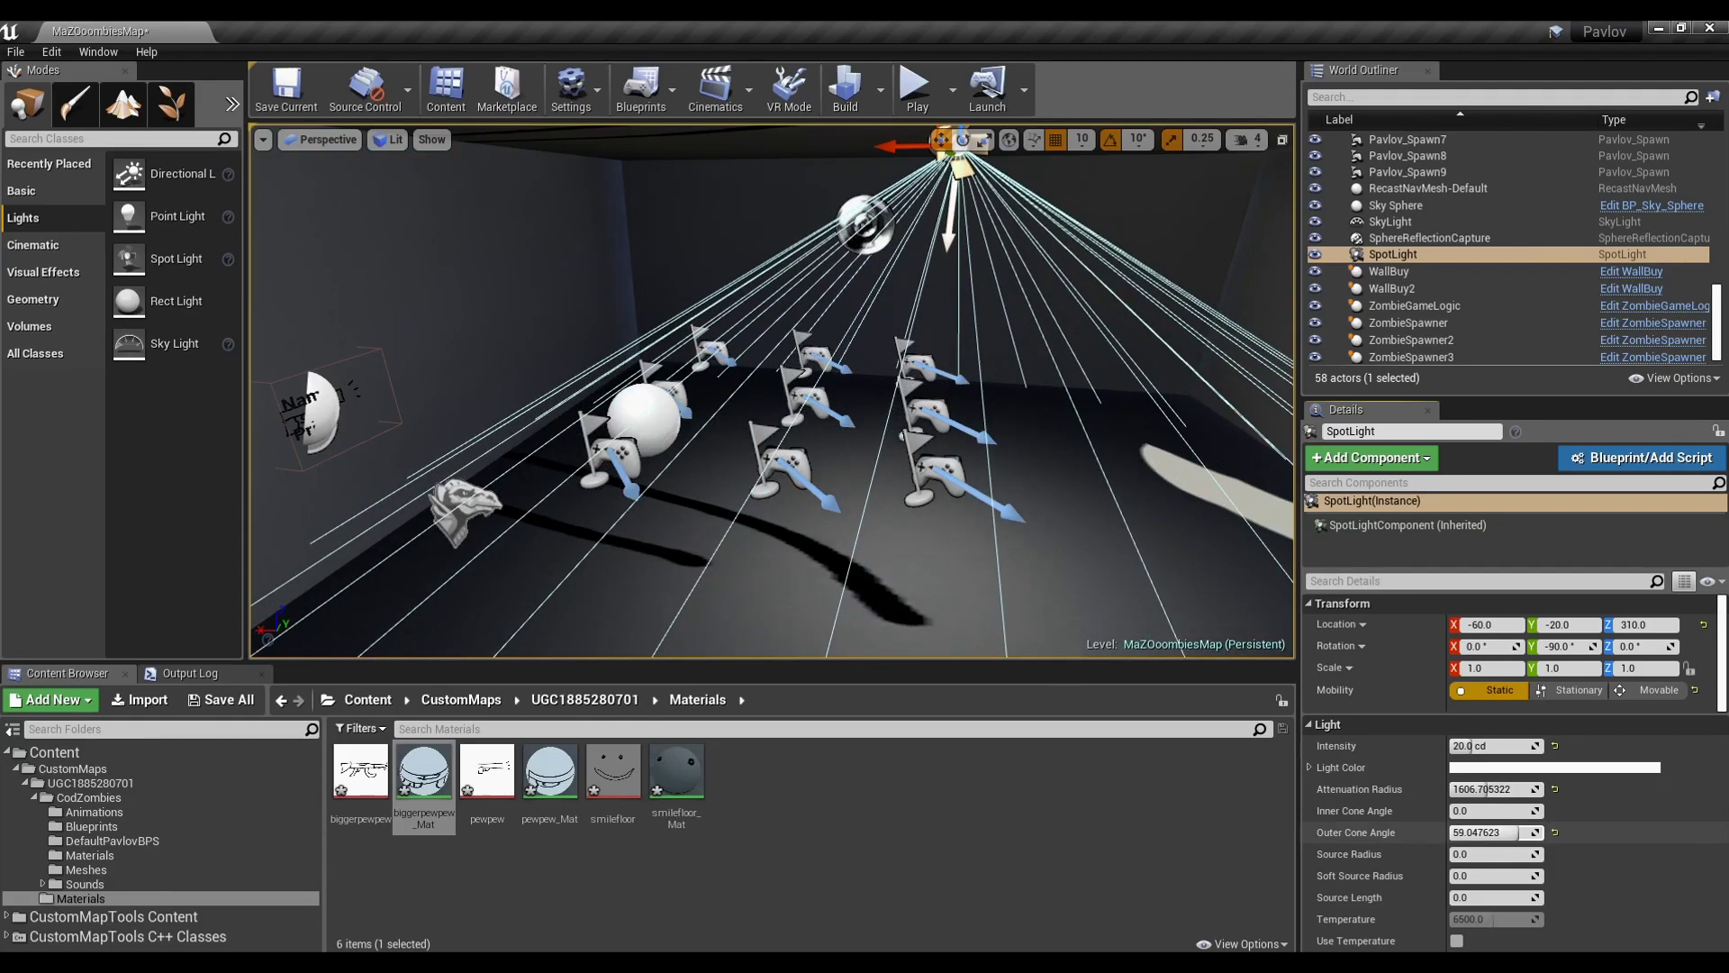
# Change the Spot Light's colour to fully saturated red and build the level
pyautogui.click(1486, 769)
pyautogui.click(1491, 770)
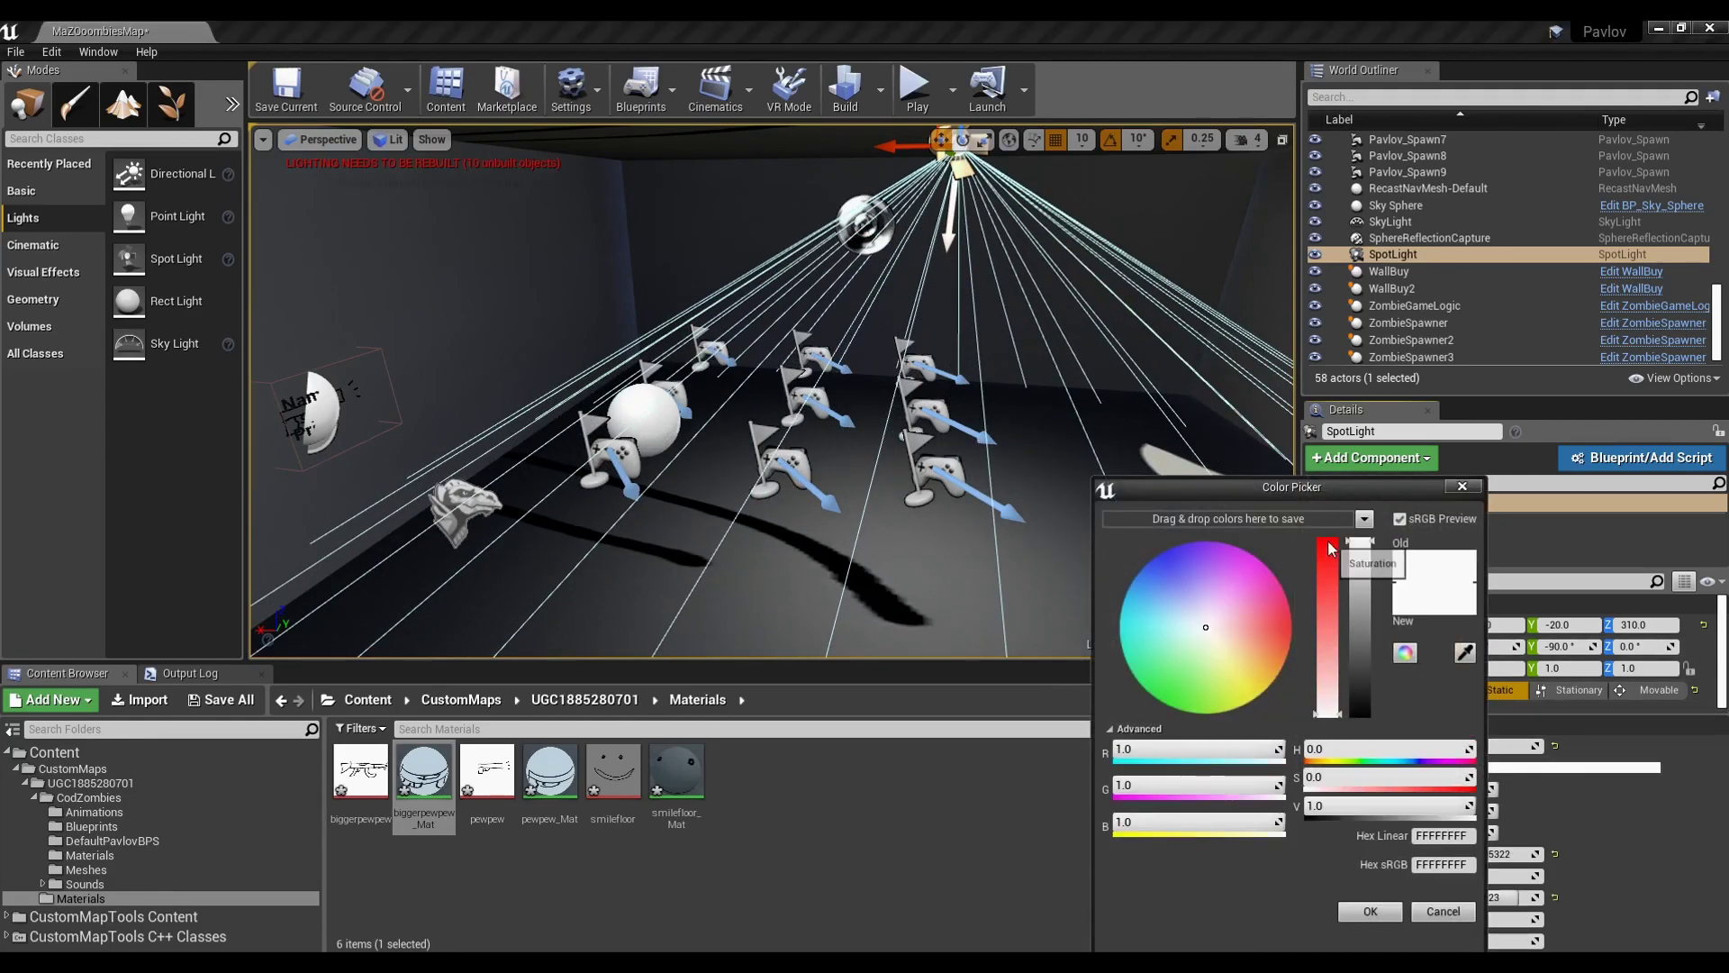
pyautogui.moveTo(1330, 549); pyautogui.dragTo(1331, 538)
pyautogui.click(1370, 910)
pyautogui.moveTo(772, 391); pyautogui.dragTo(364, 373, button='right')
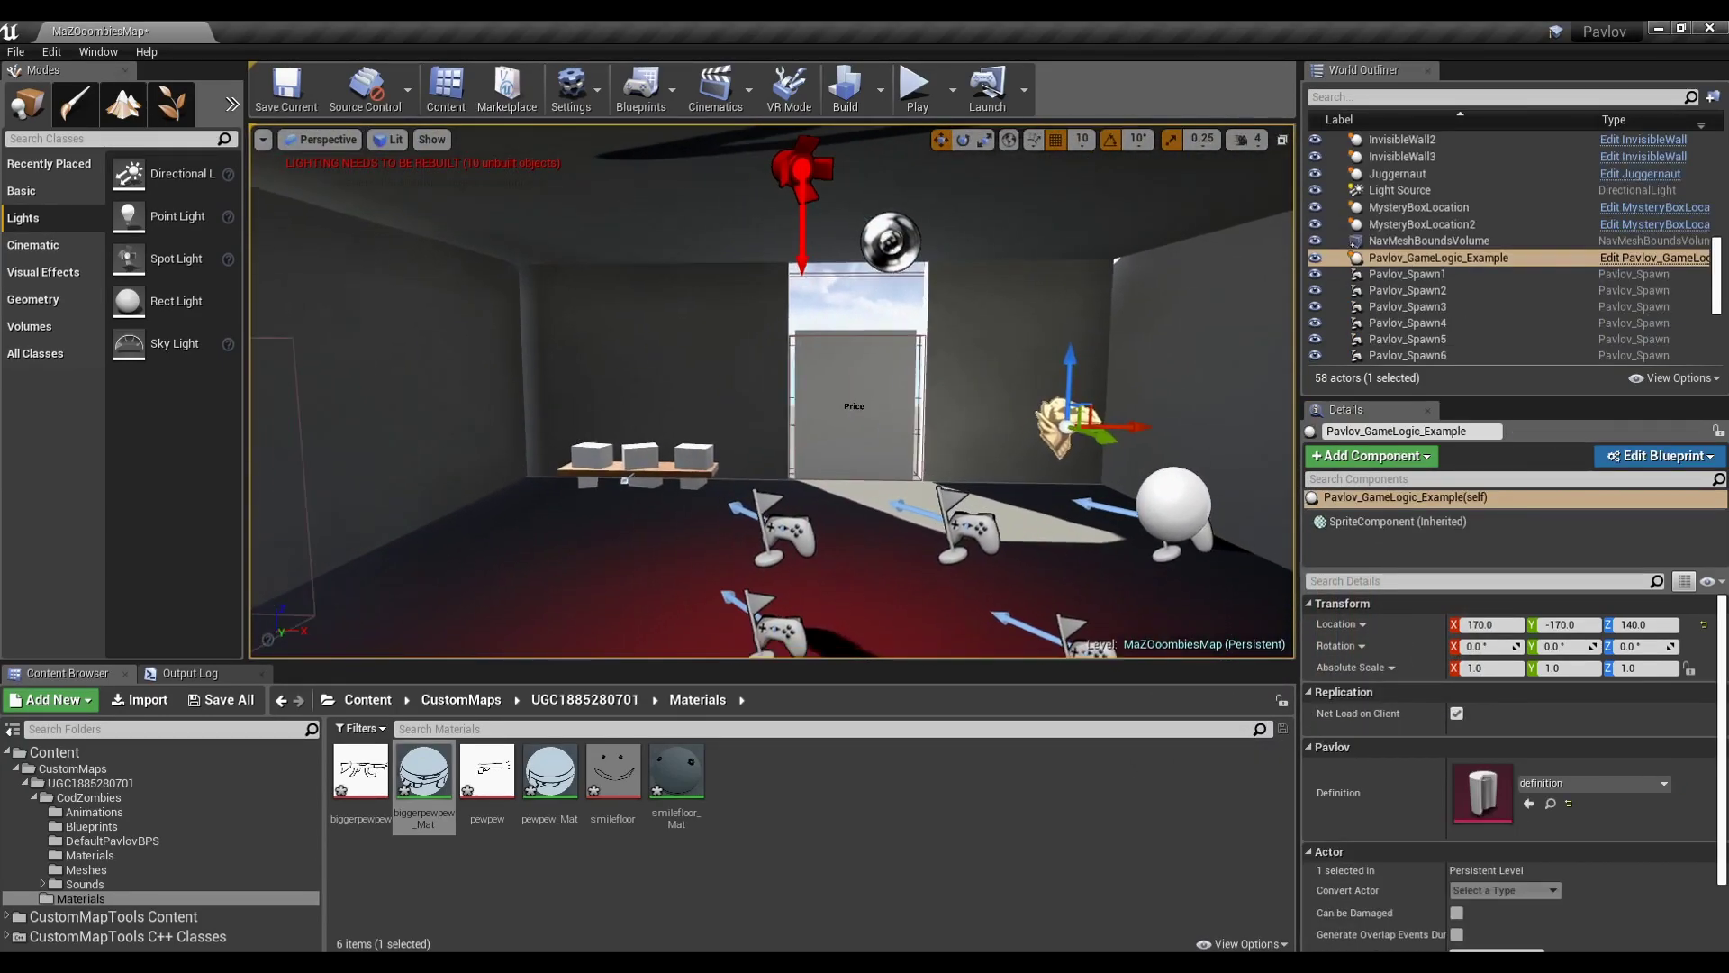
pyautogui.moveTo(774, 406); pyautogui.dragTo(739, 409, button='right')
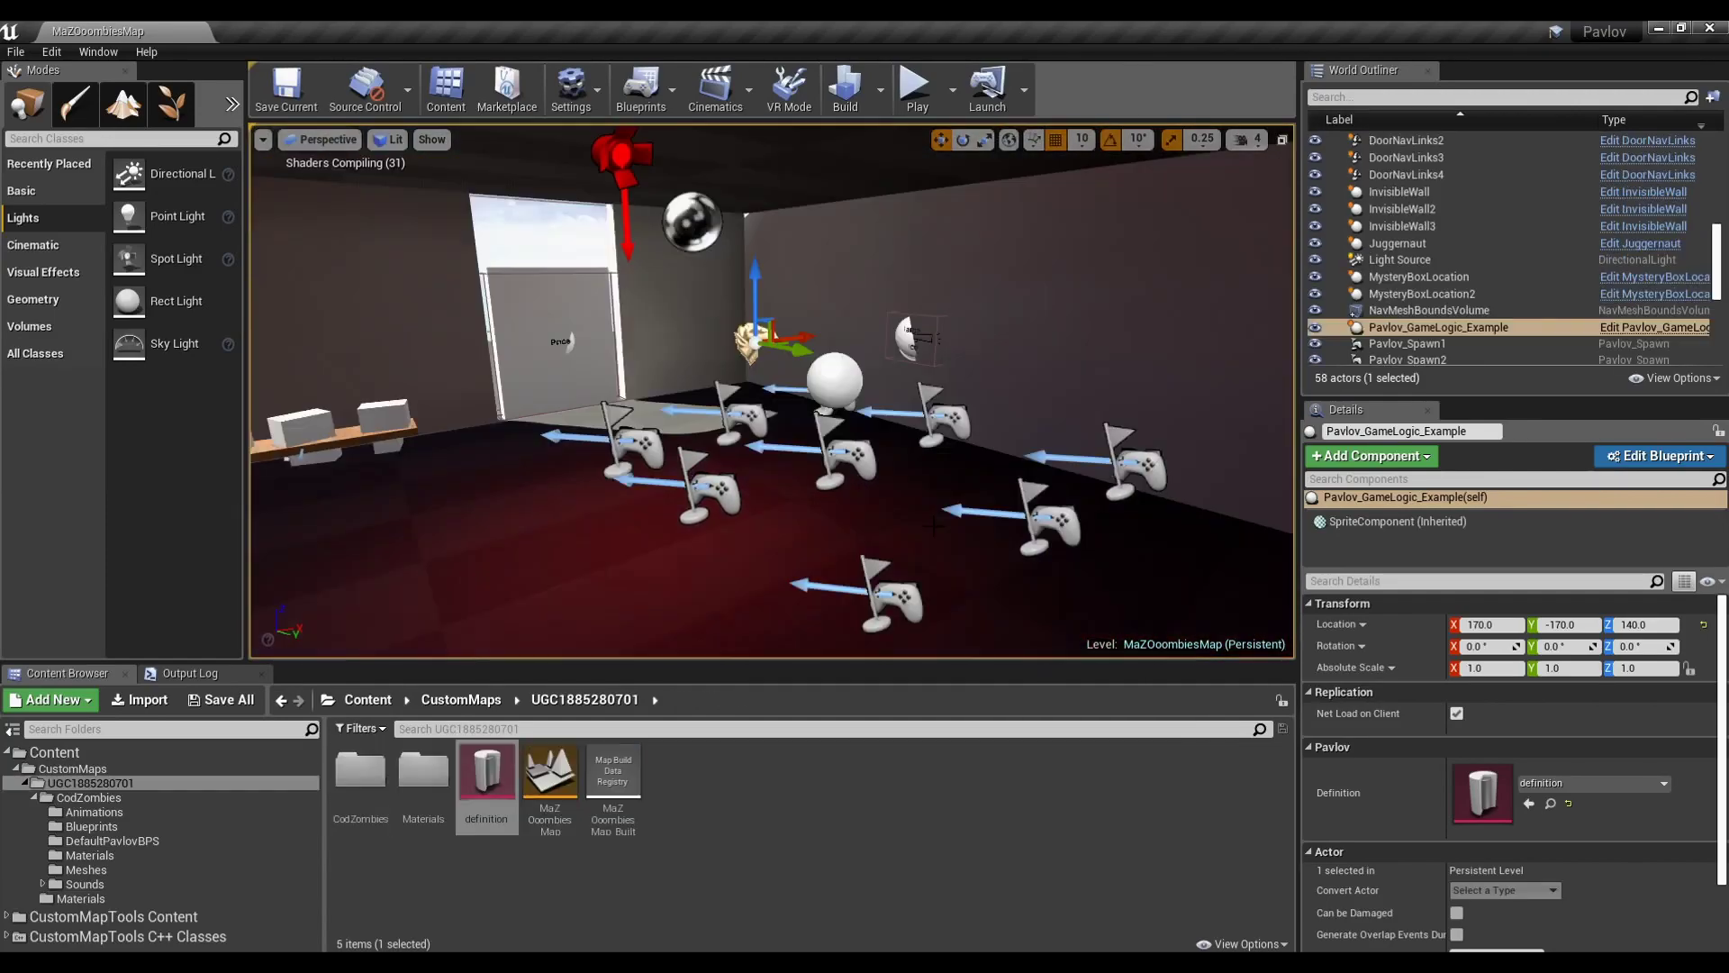
pyautogui.click(847, 90)
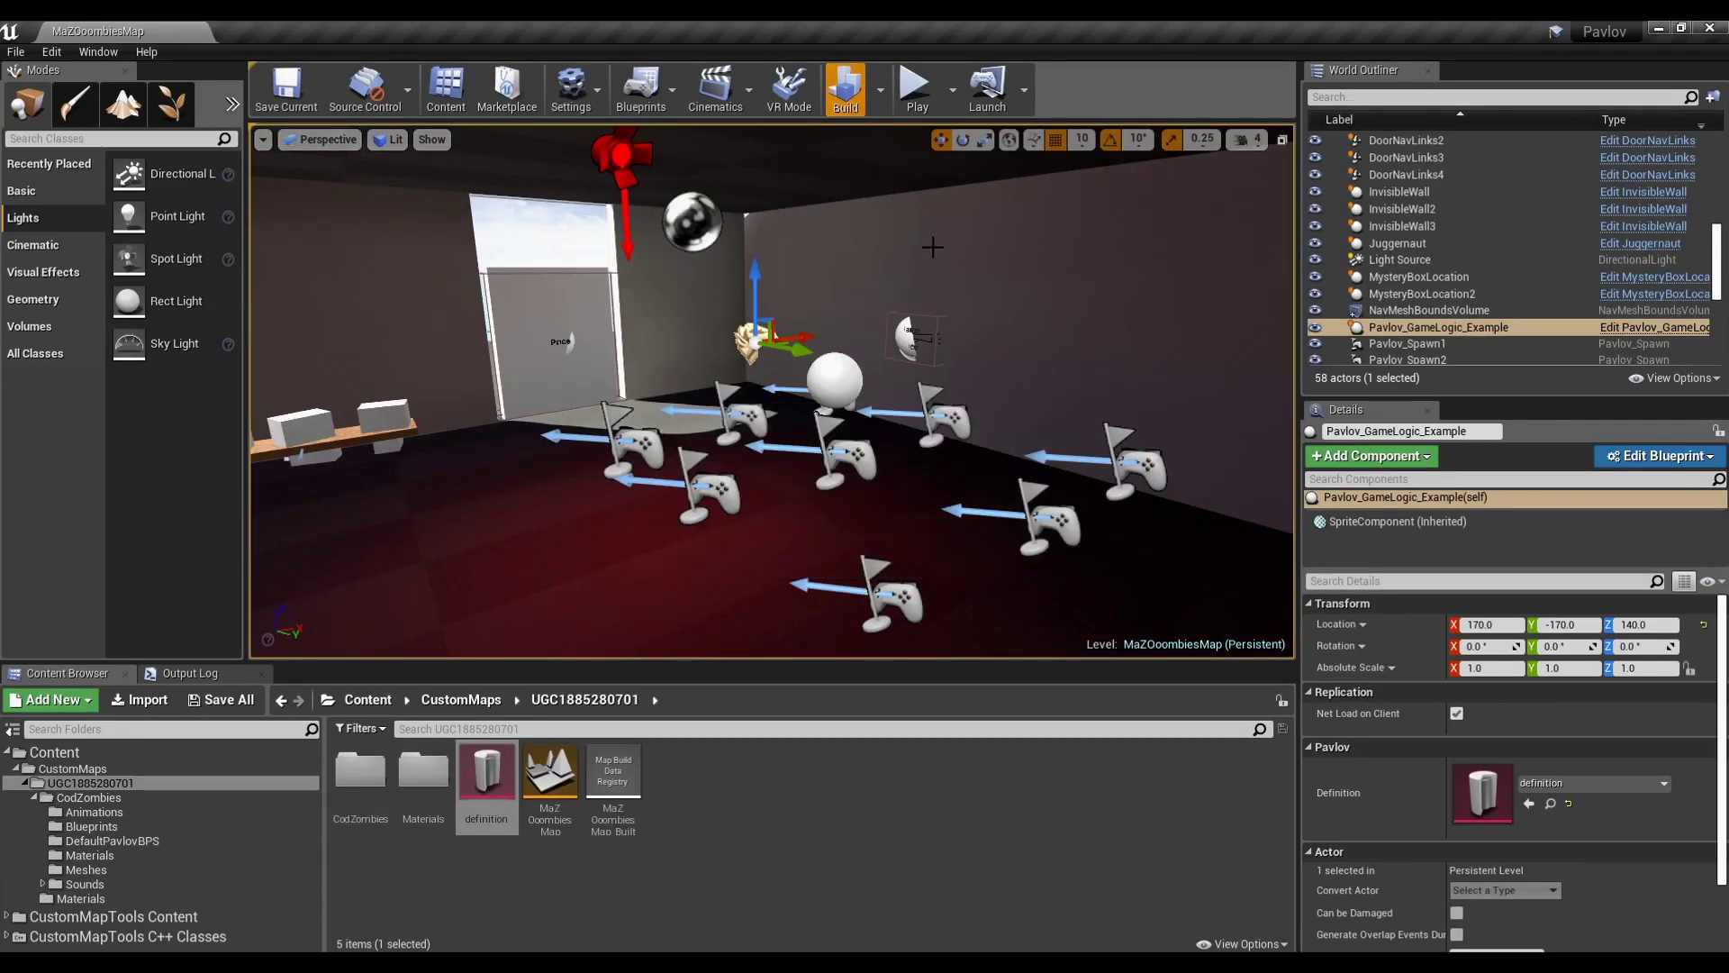
# Submit the map to the workshop from Pavlov Workshop without a change note, and save all levels and assets
pyautogui.click(79, 52)
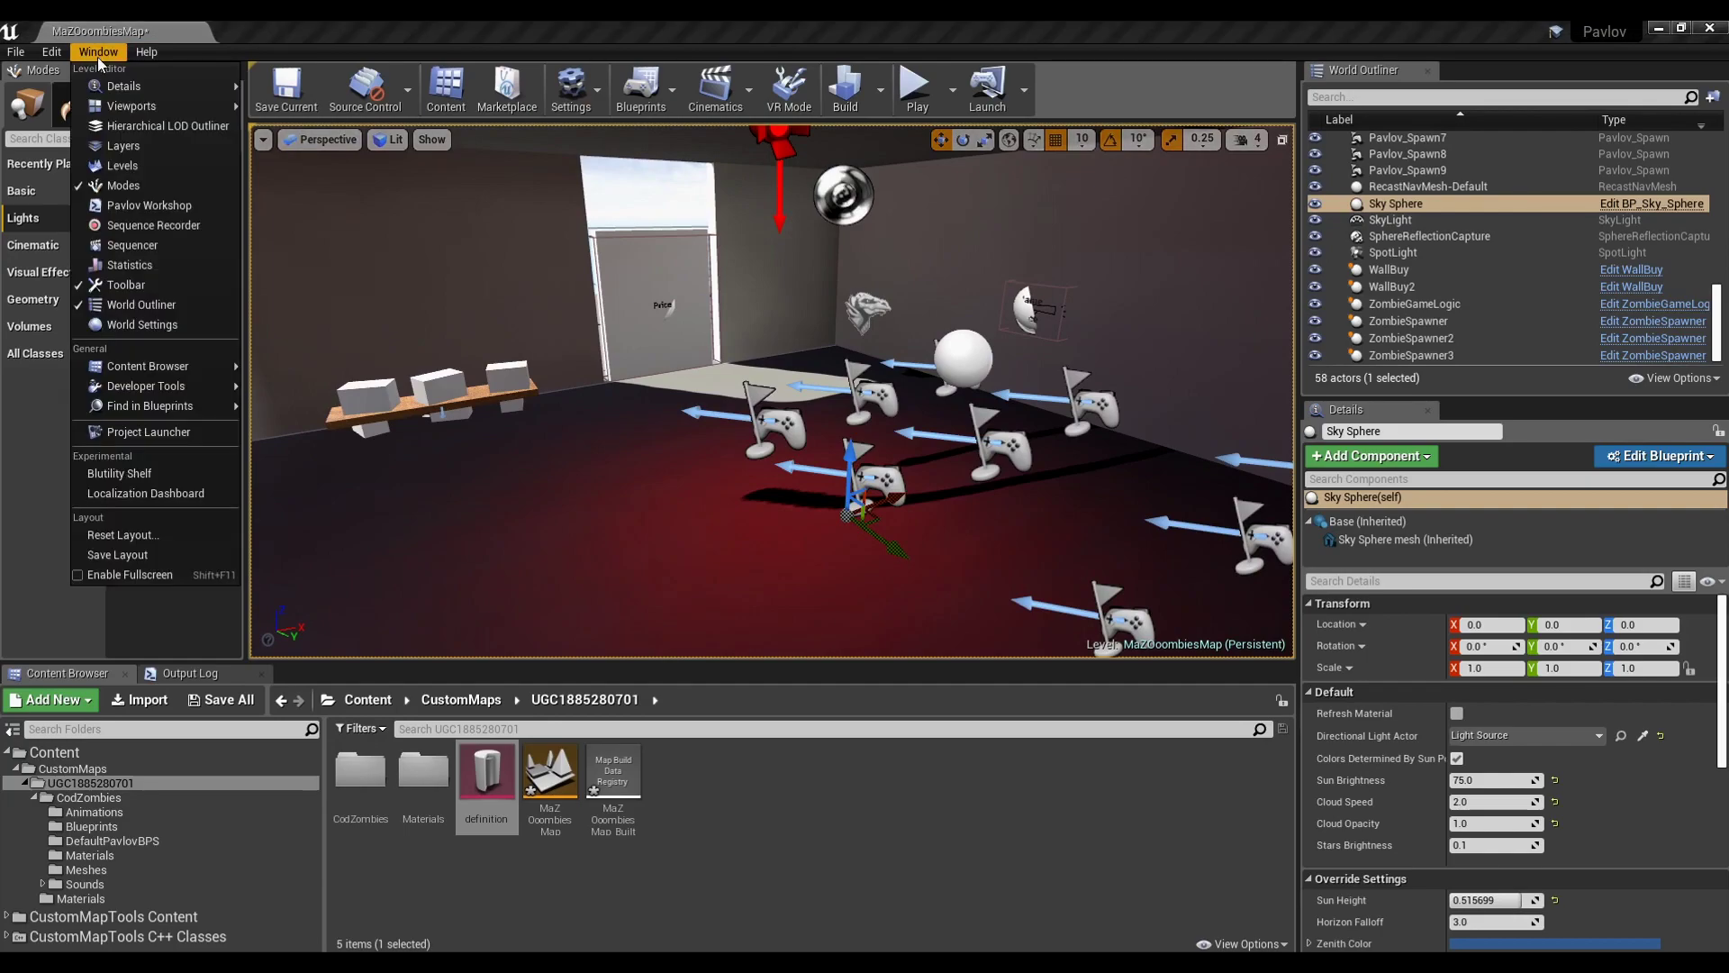
pyautogui.click(153, 220)
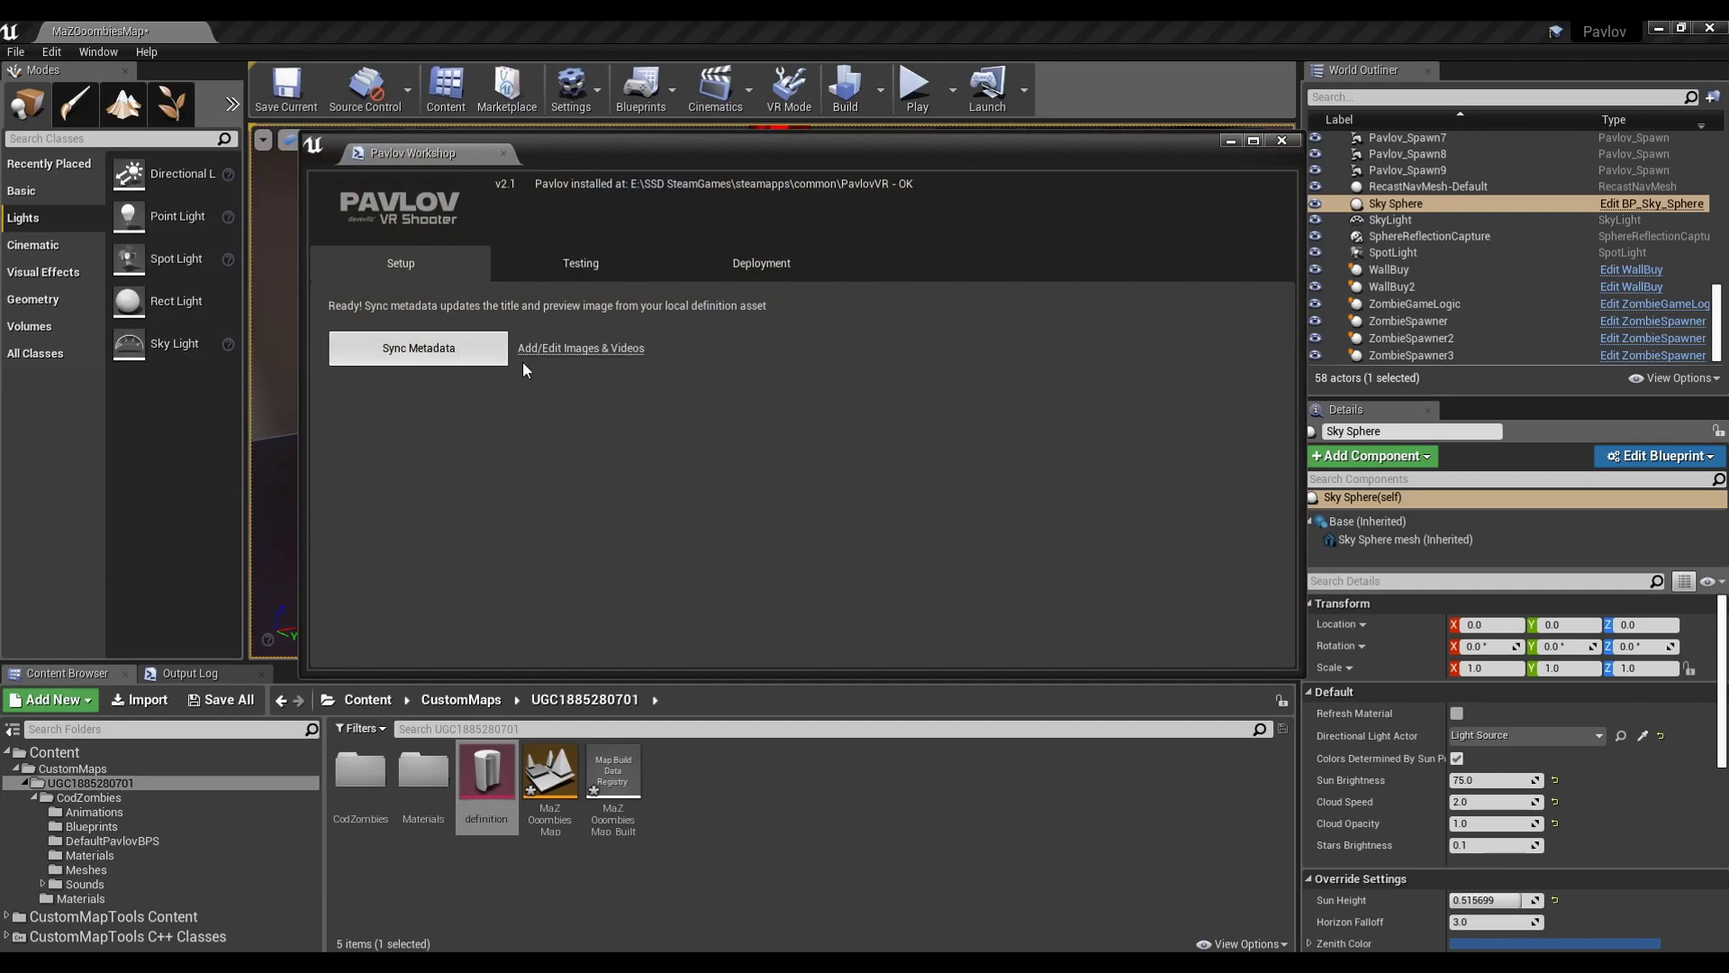
pyautogui.click(609, 266)
pyautogui.click(727, 265)
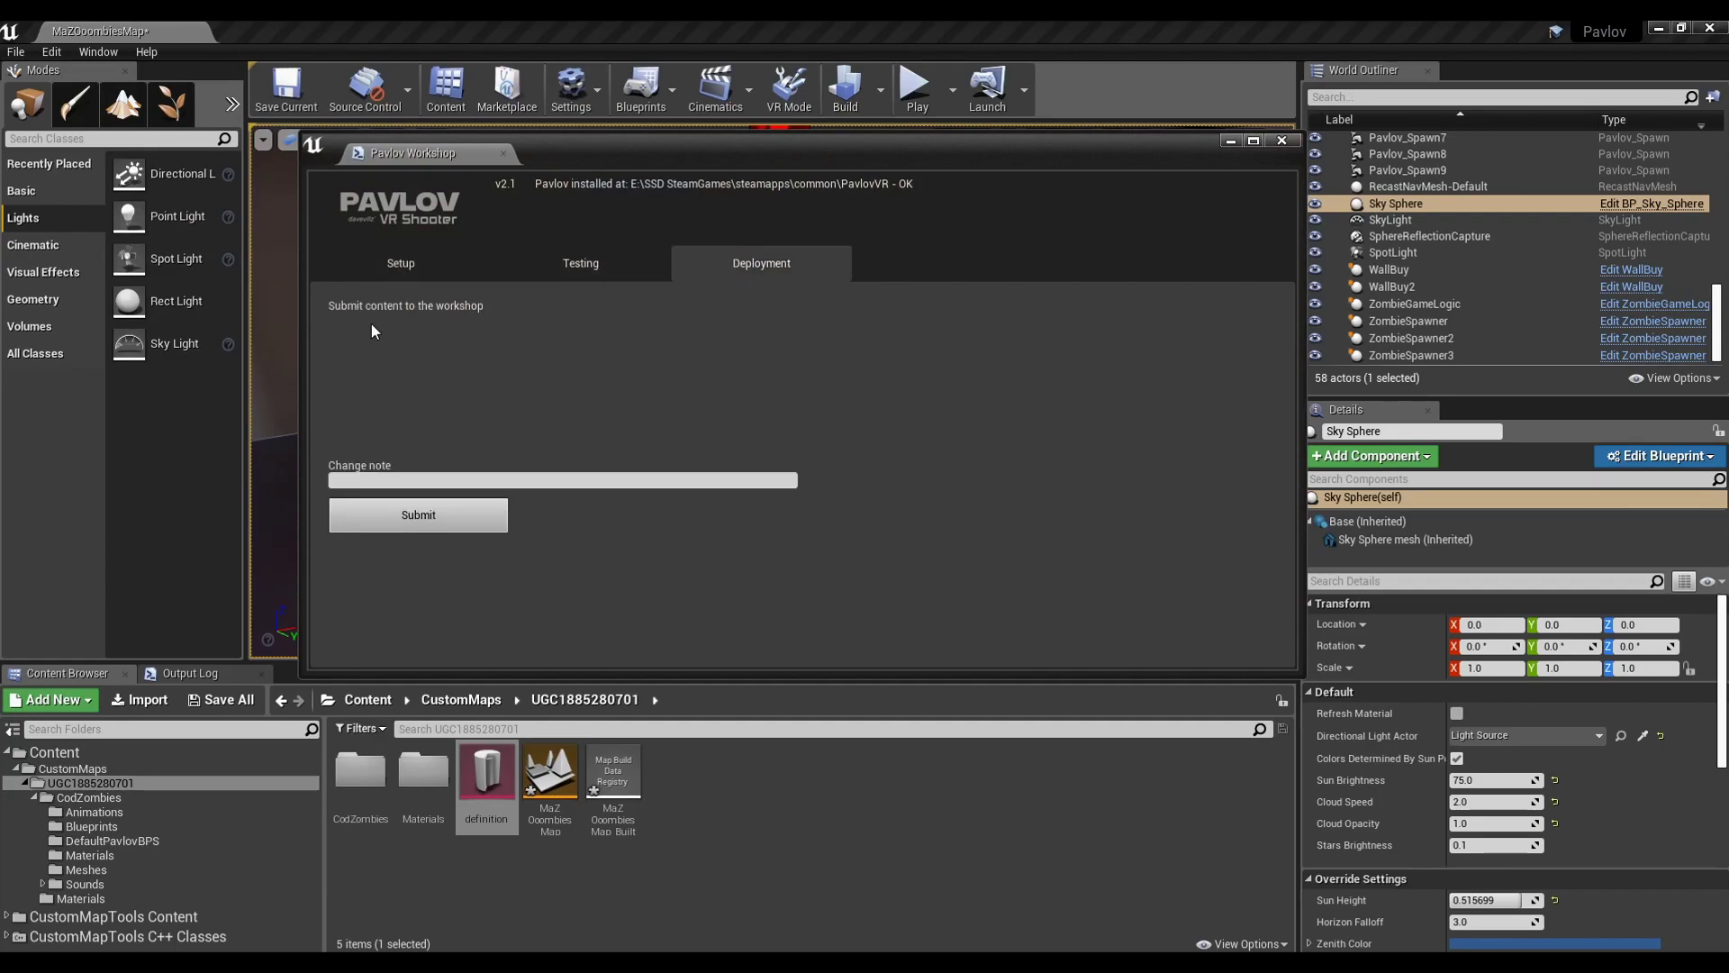
pyautogui.click(570, 270)
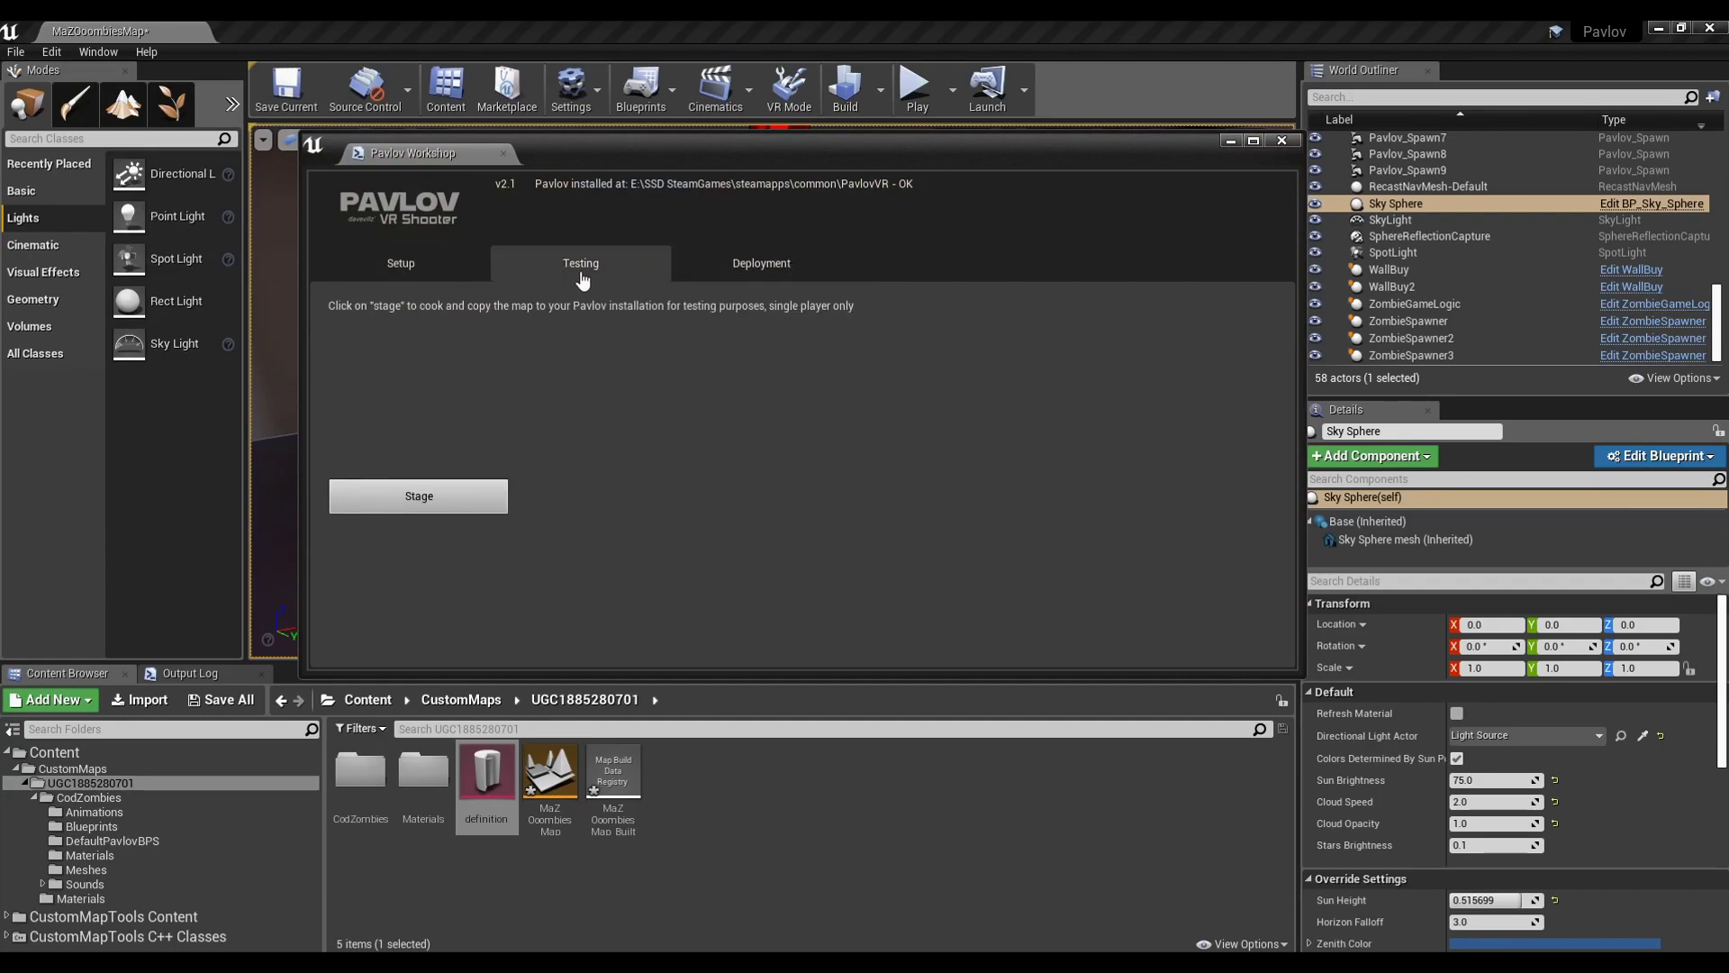
pyautogui.click(737, 280)
pyautogui.click(451, 482)
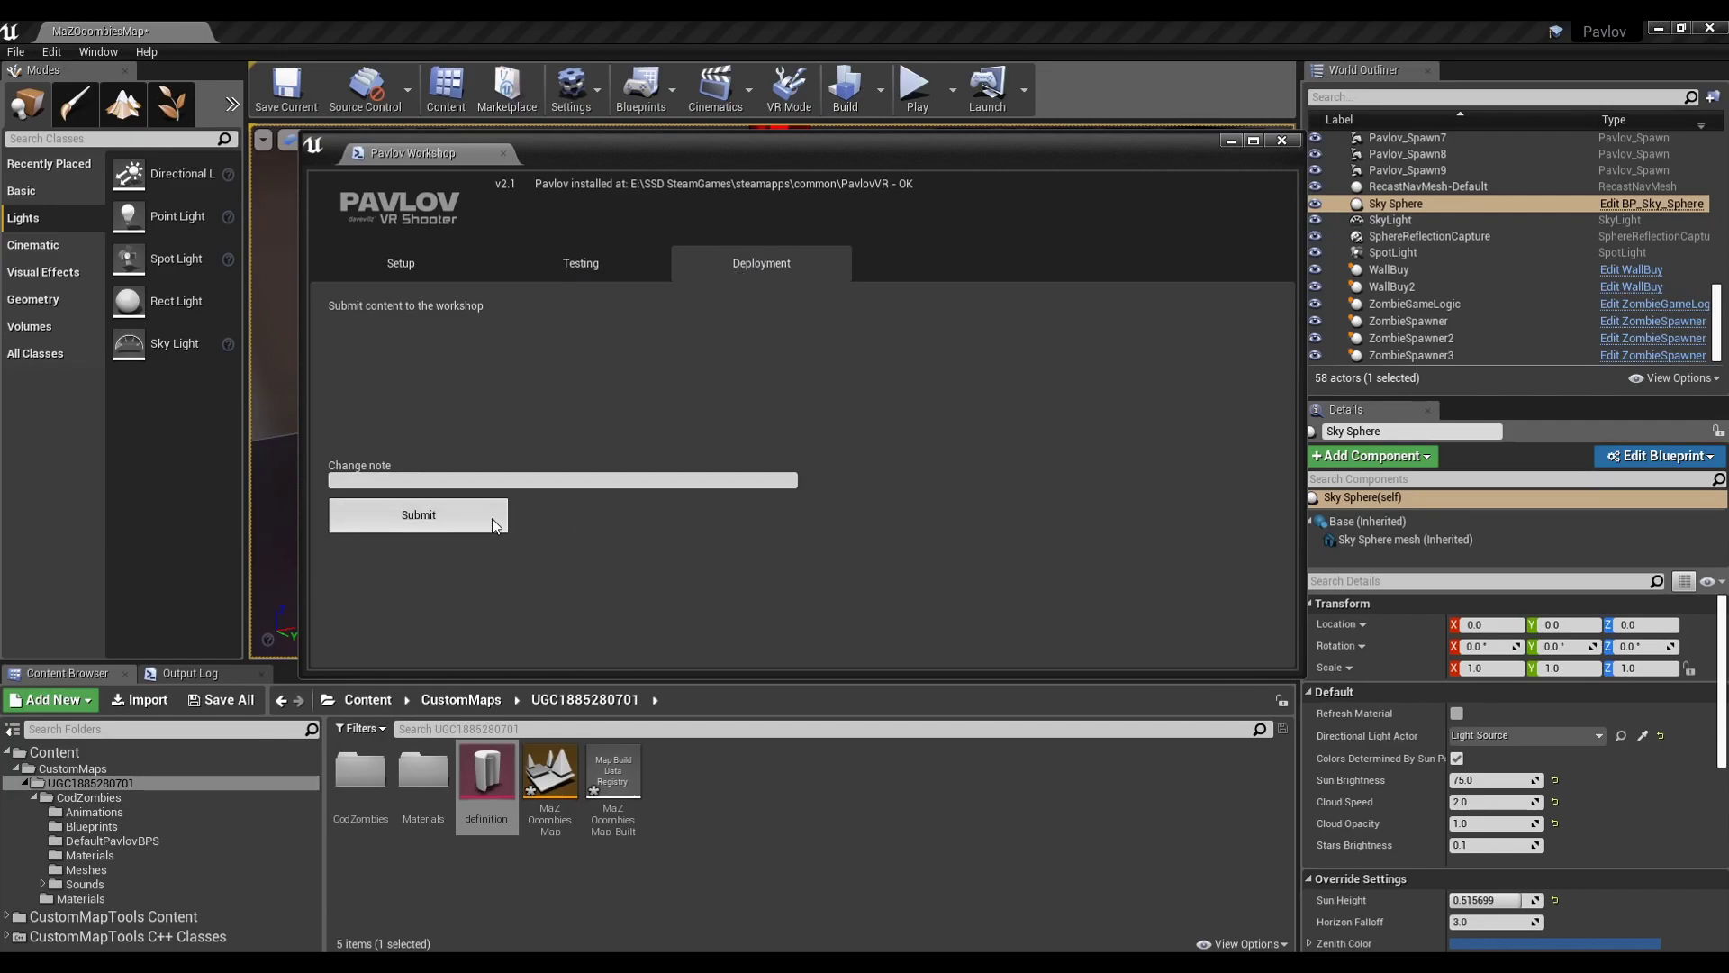
pyautogui.click(436, 521)
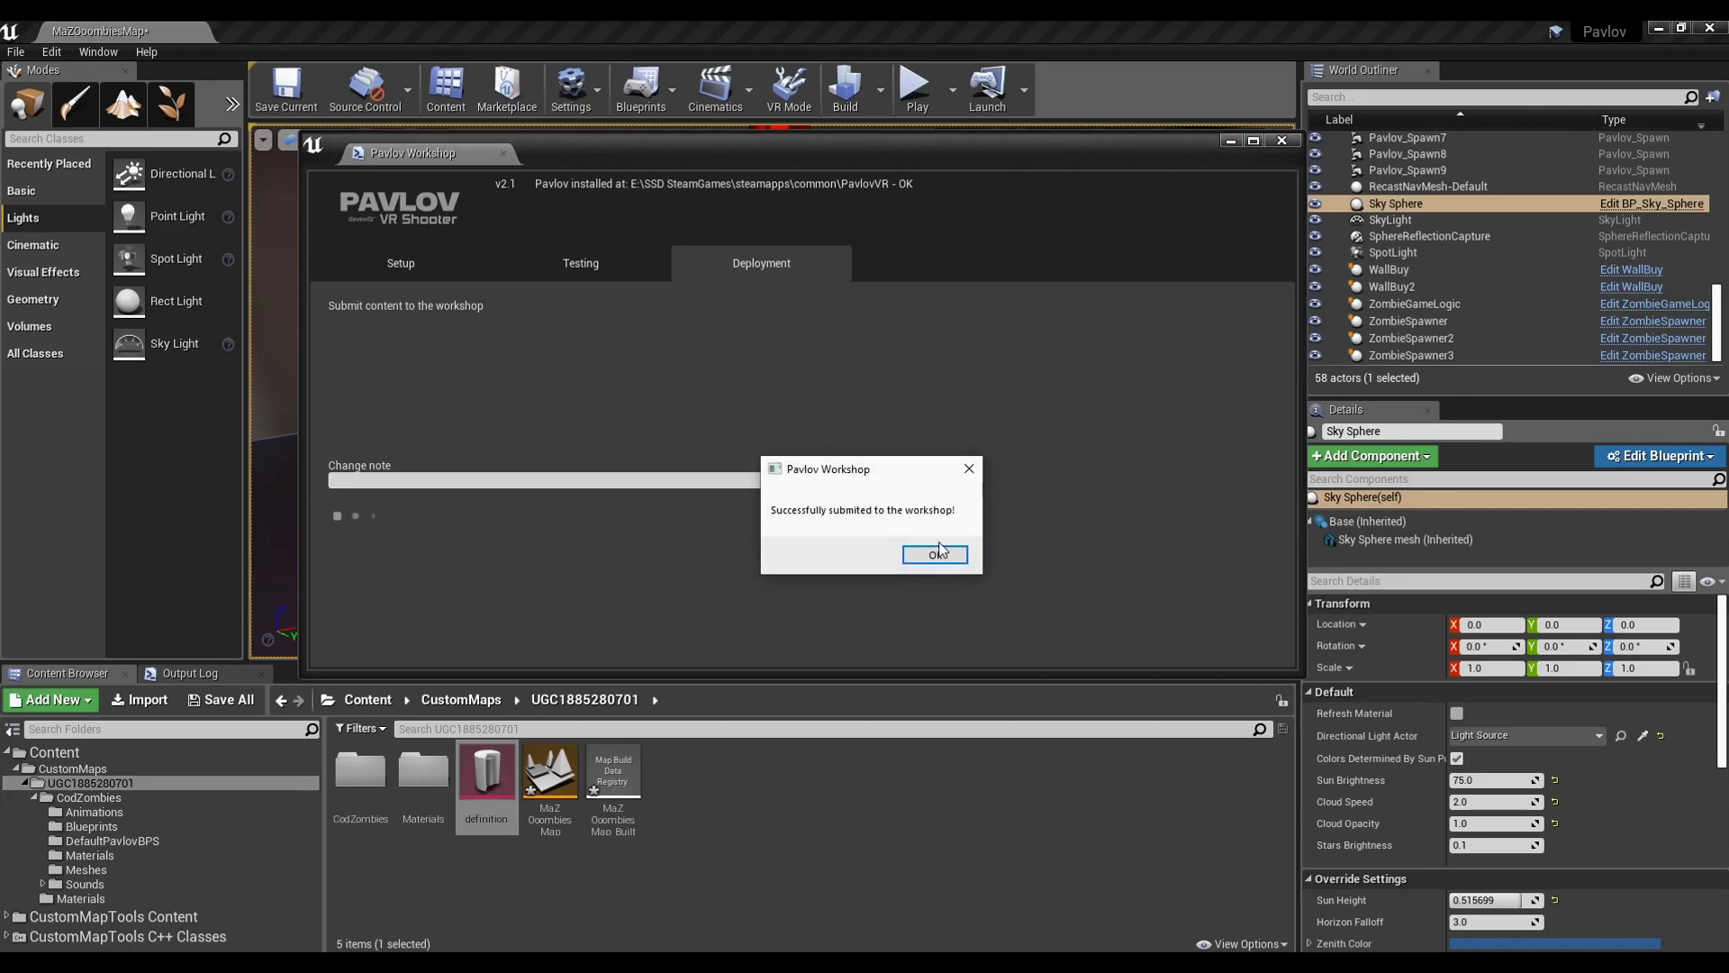
pyautogui.click(935, 553)
pyautogui.click(1282, 140)
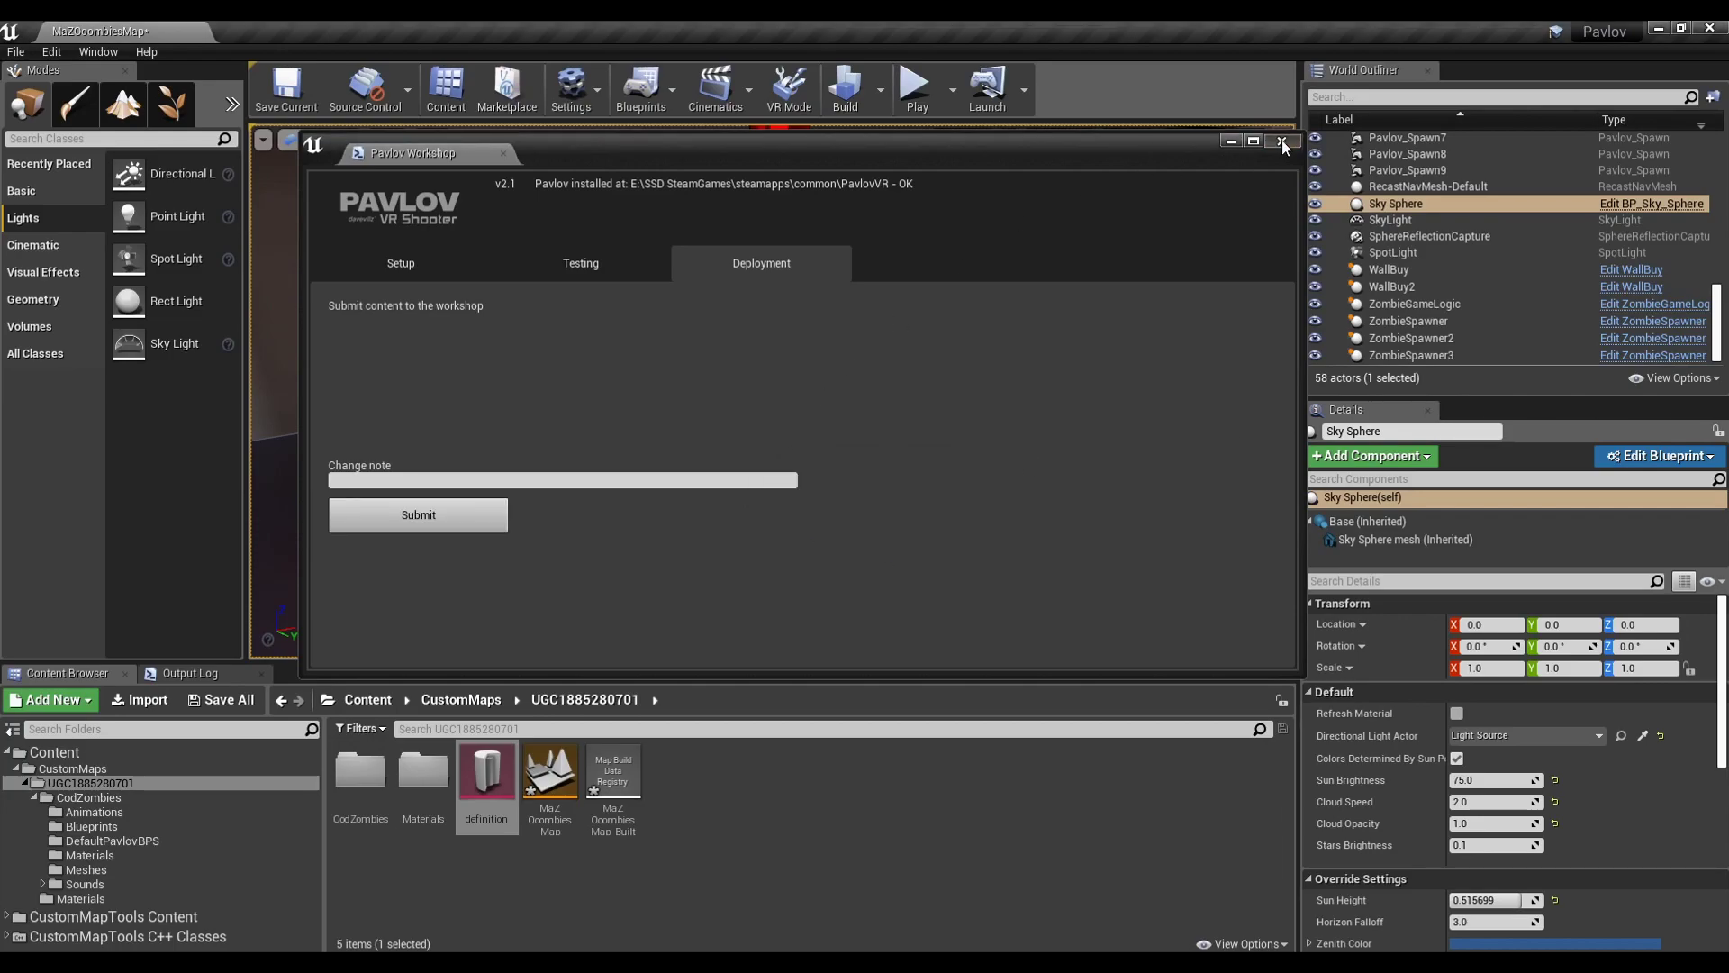
pyautogui.click(17, 52)
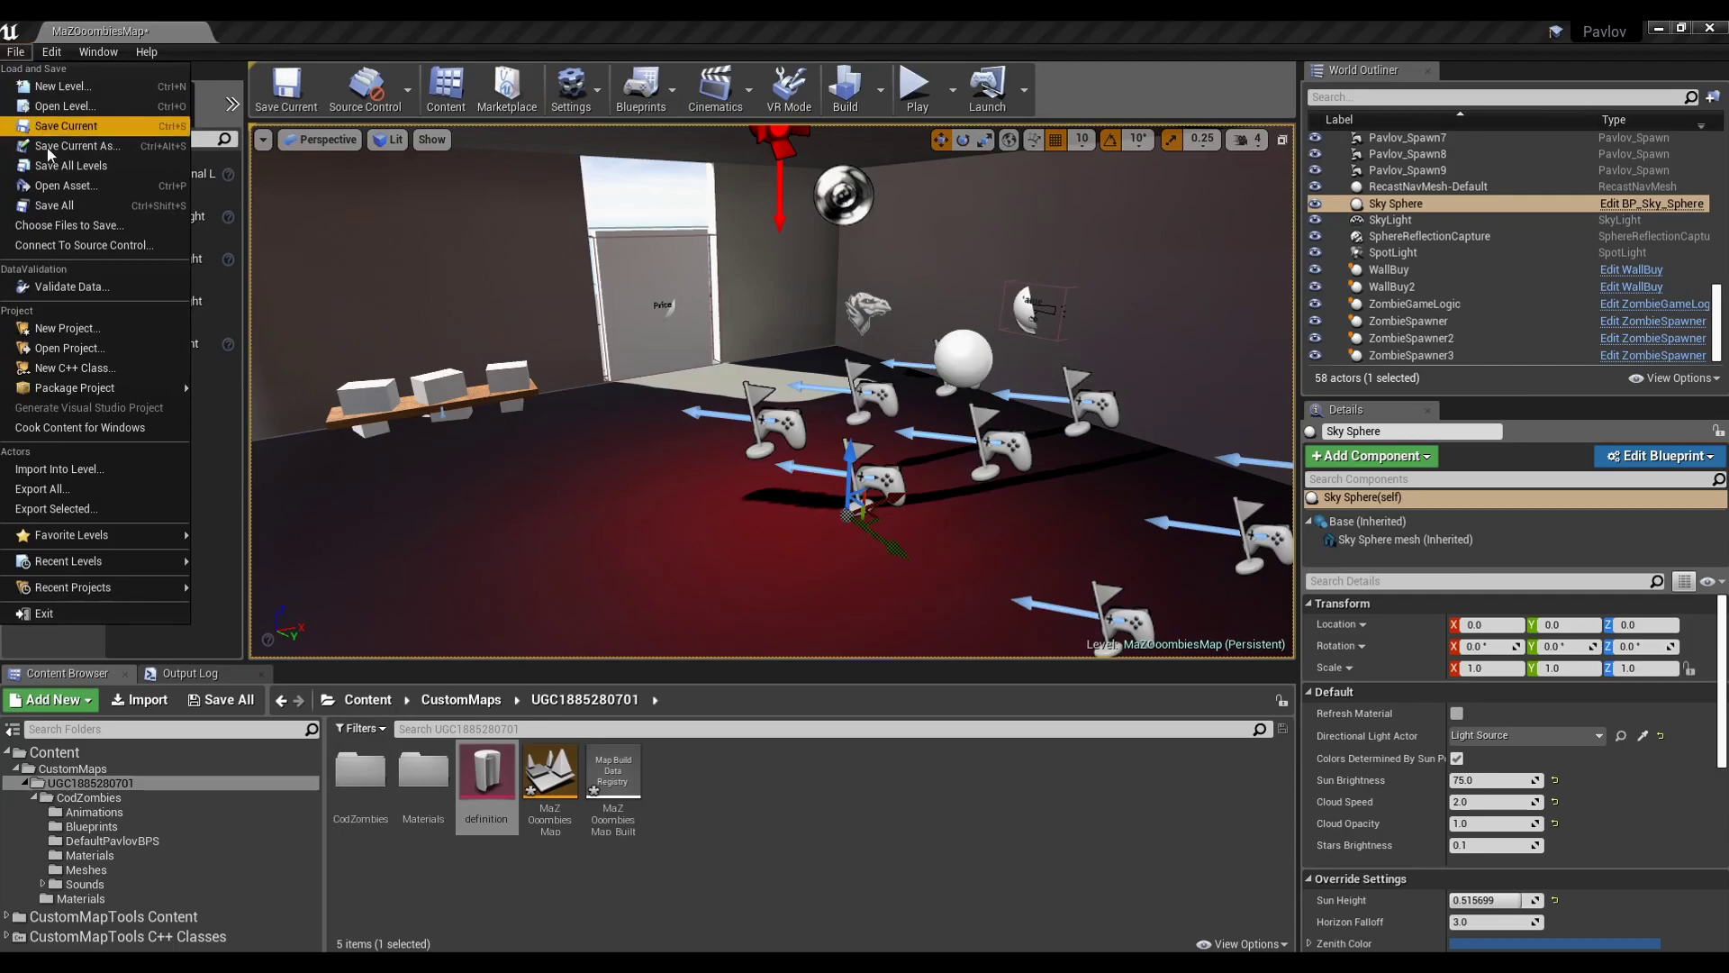
pyautogui.click(54, 201)
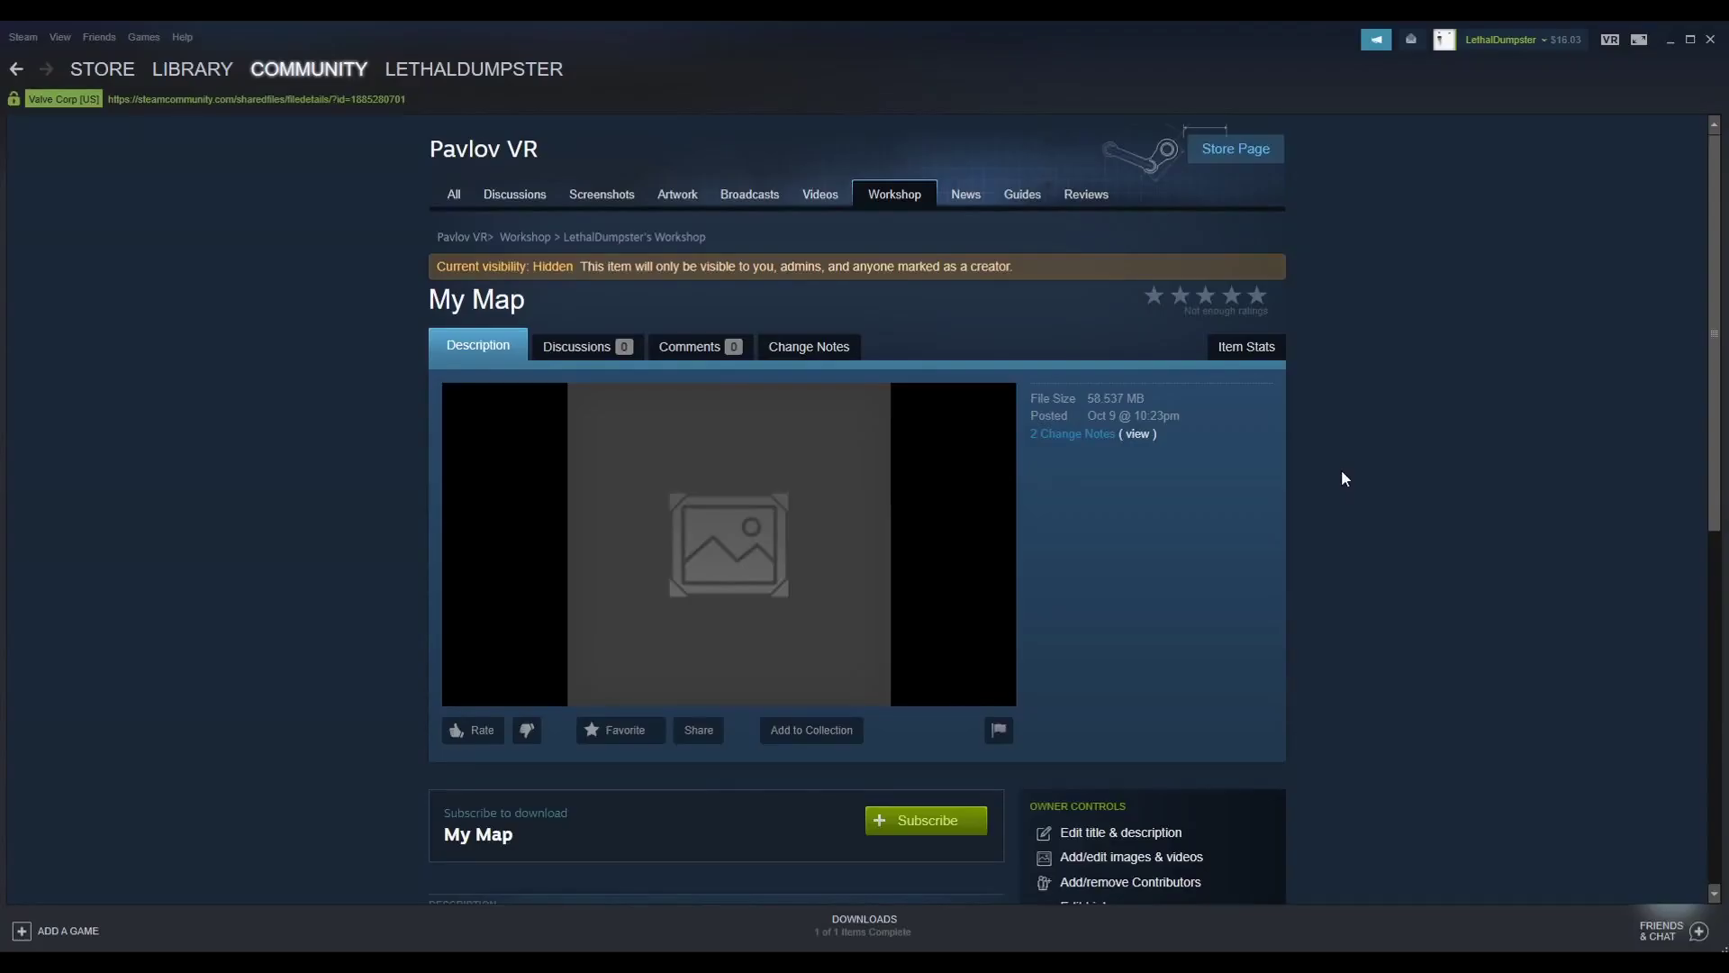
# In Steam, subscribe to the My Map workshop item and save its title as MazombiesMap
pyautogui.scroll(-2, 1342, 468)
pyautogui.click(959, 647)
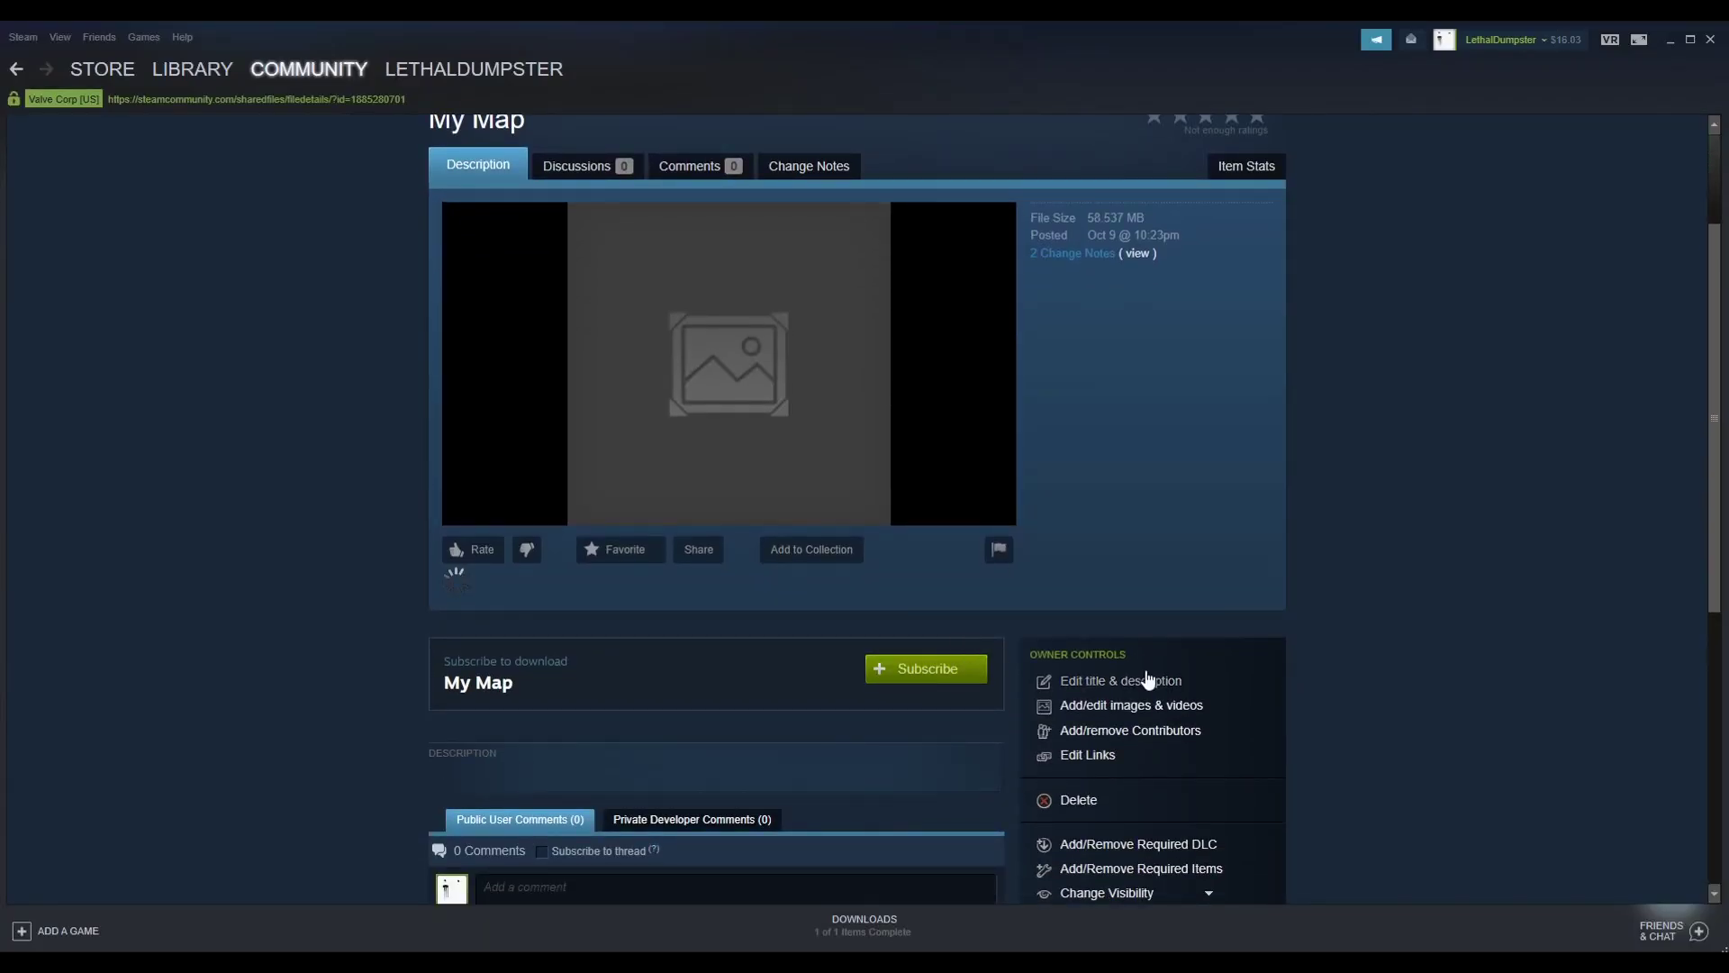
pyautogui.click(1126, 653)
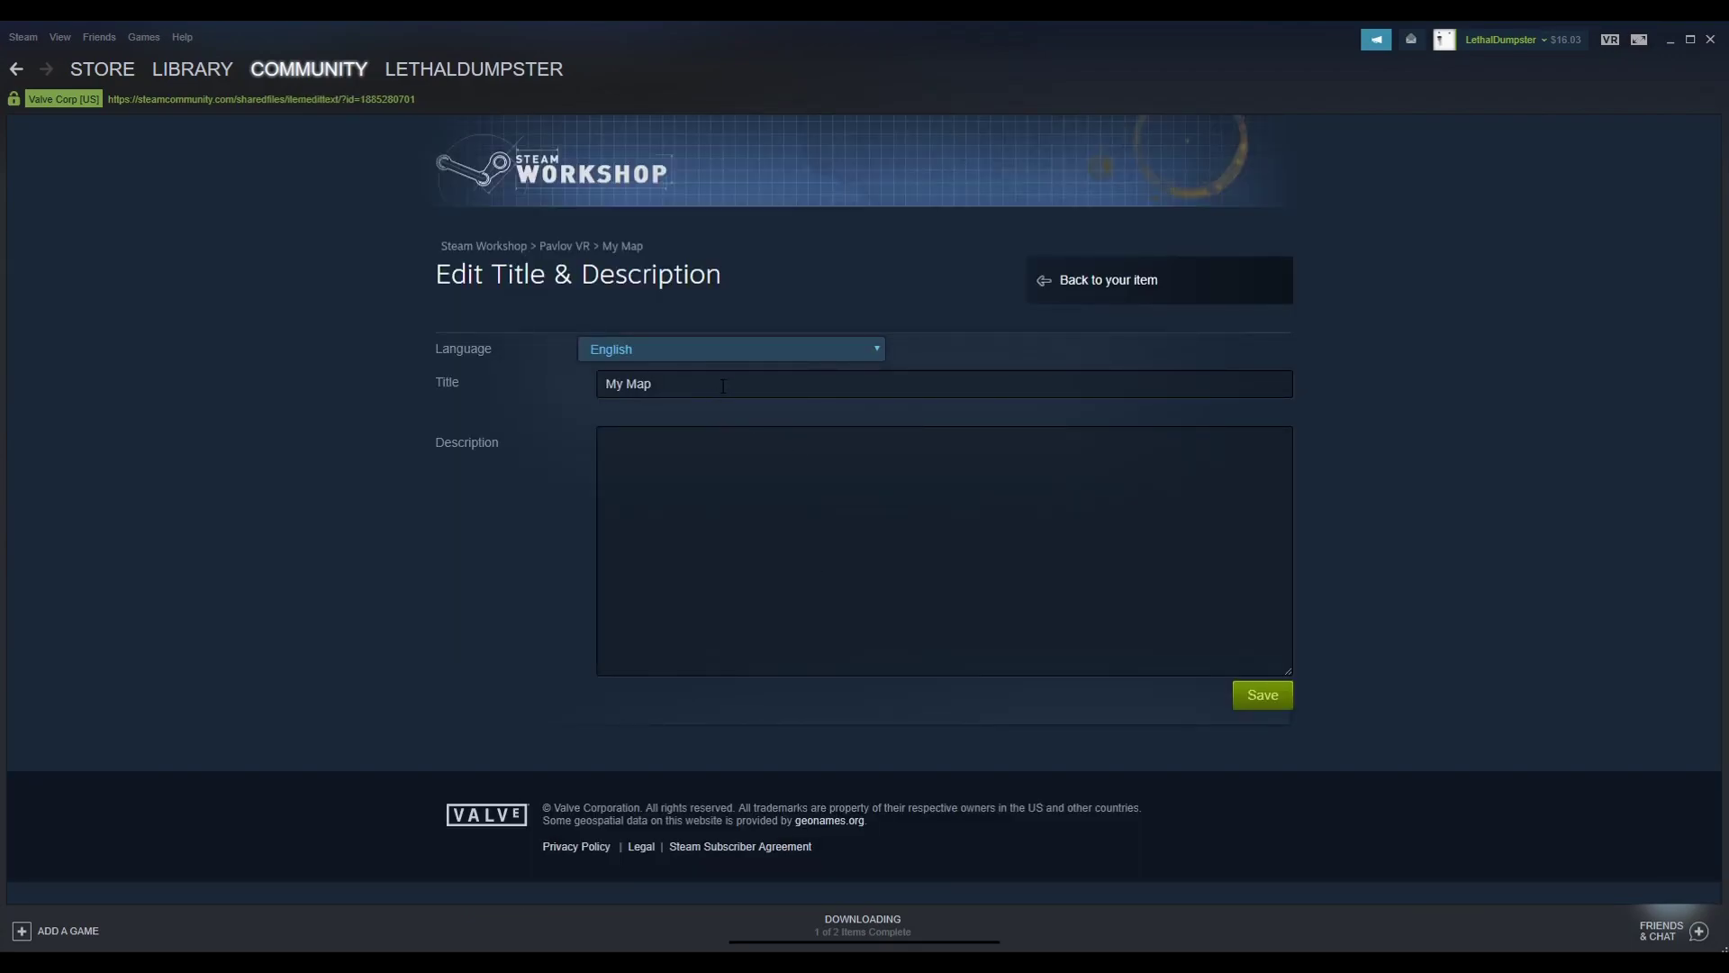
pyautogui.moveTo(723, 387); pyautogui.dragTo(400, 396)
pyautogui.write('Mazombies')
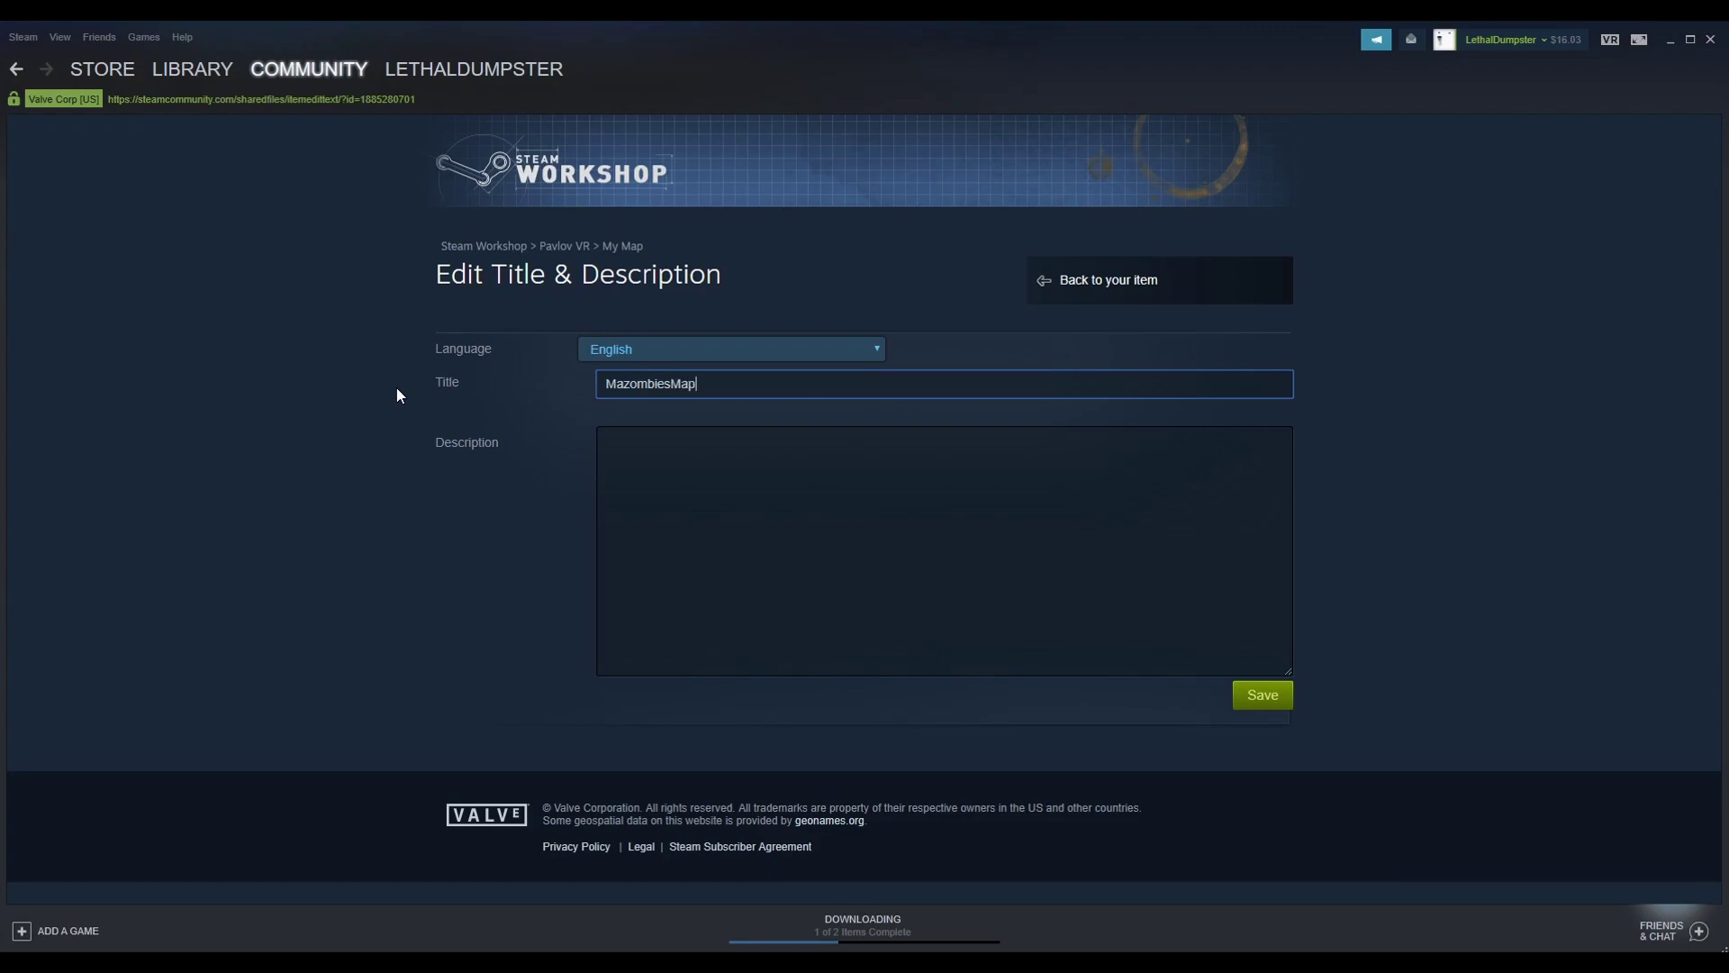
pyautogui.click(1269, 695)
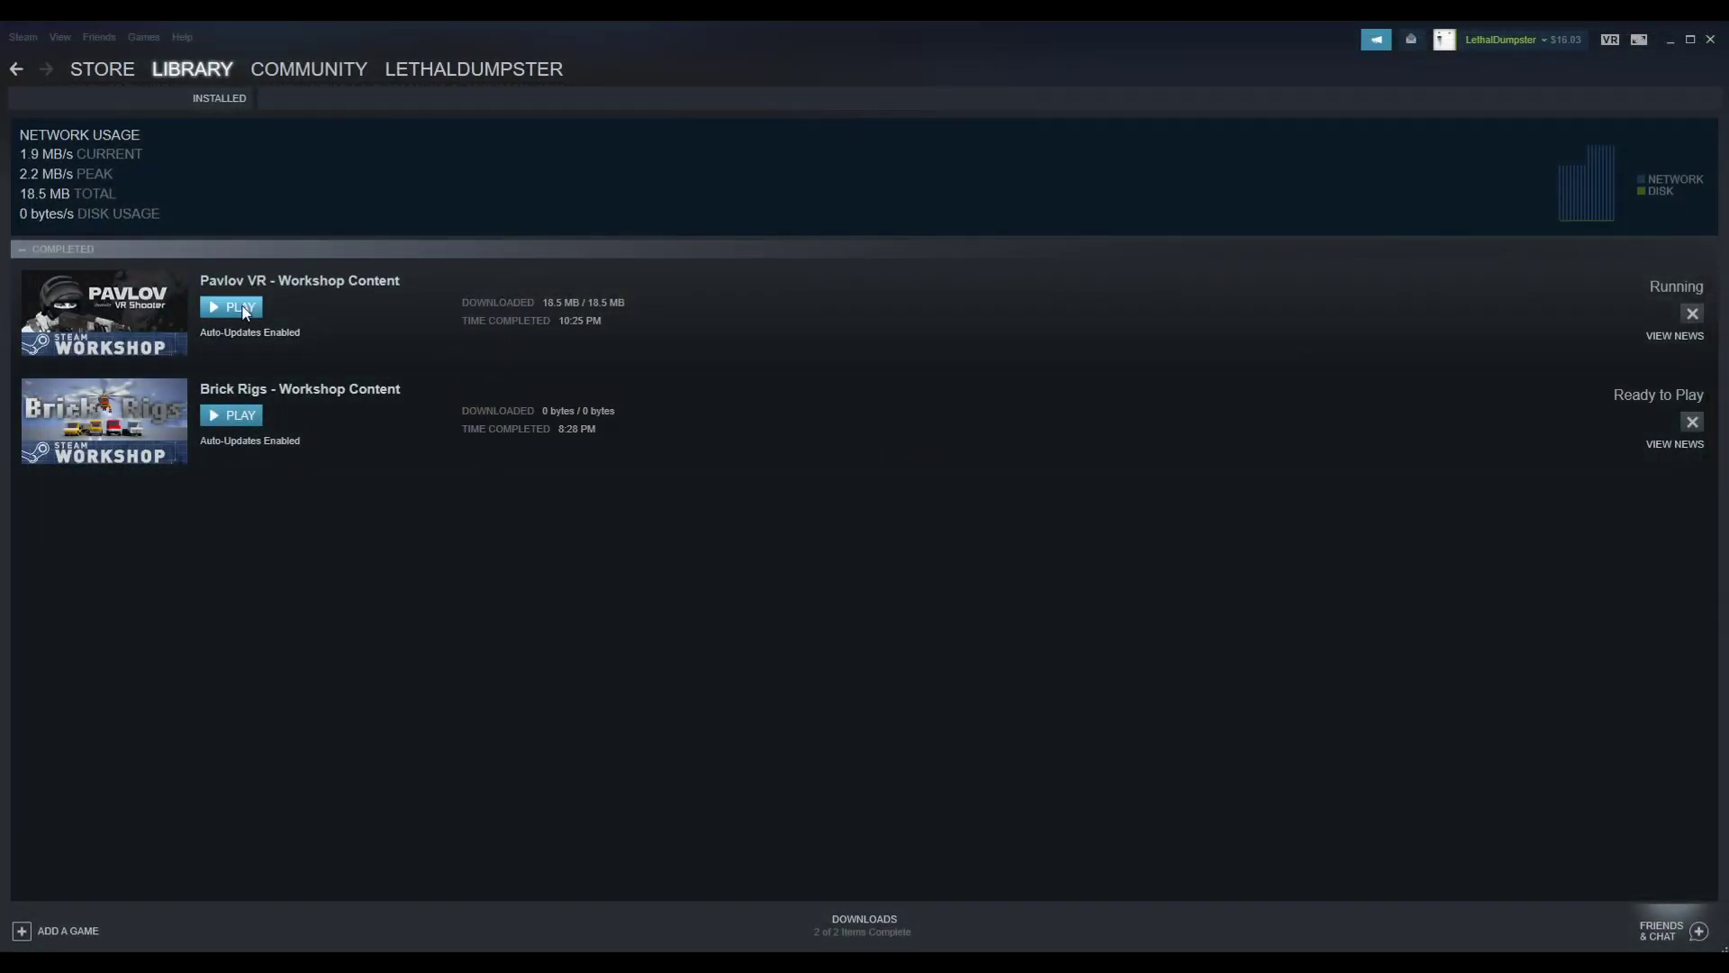
# Launch Pavlov VR from its completed workshop content download in Steam
pyautogui.click(241, 309)
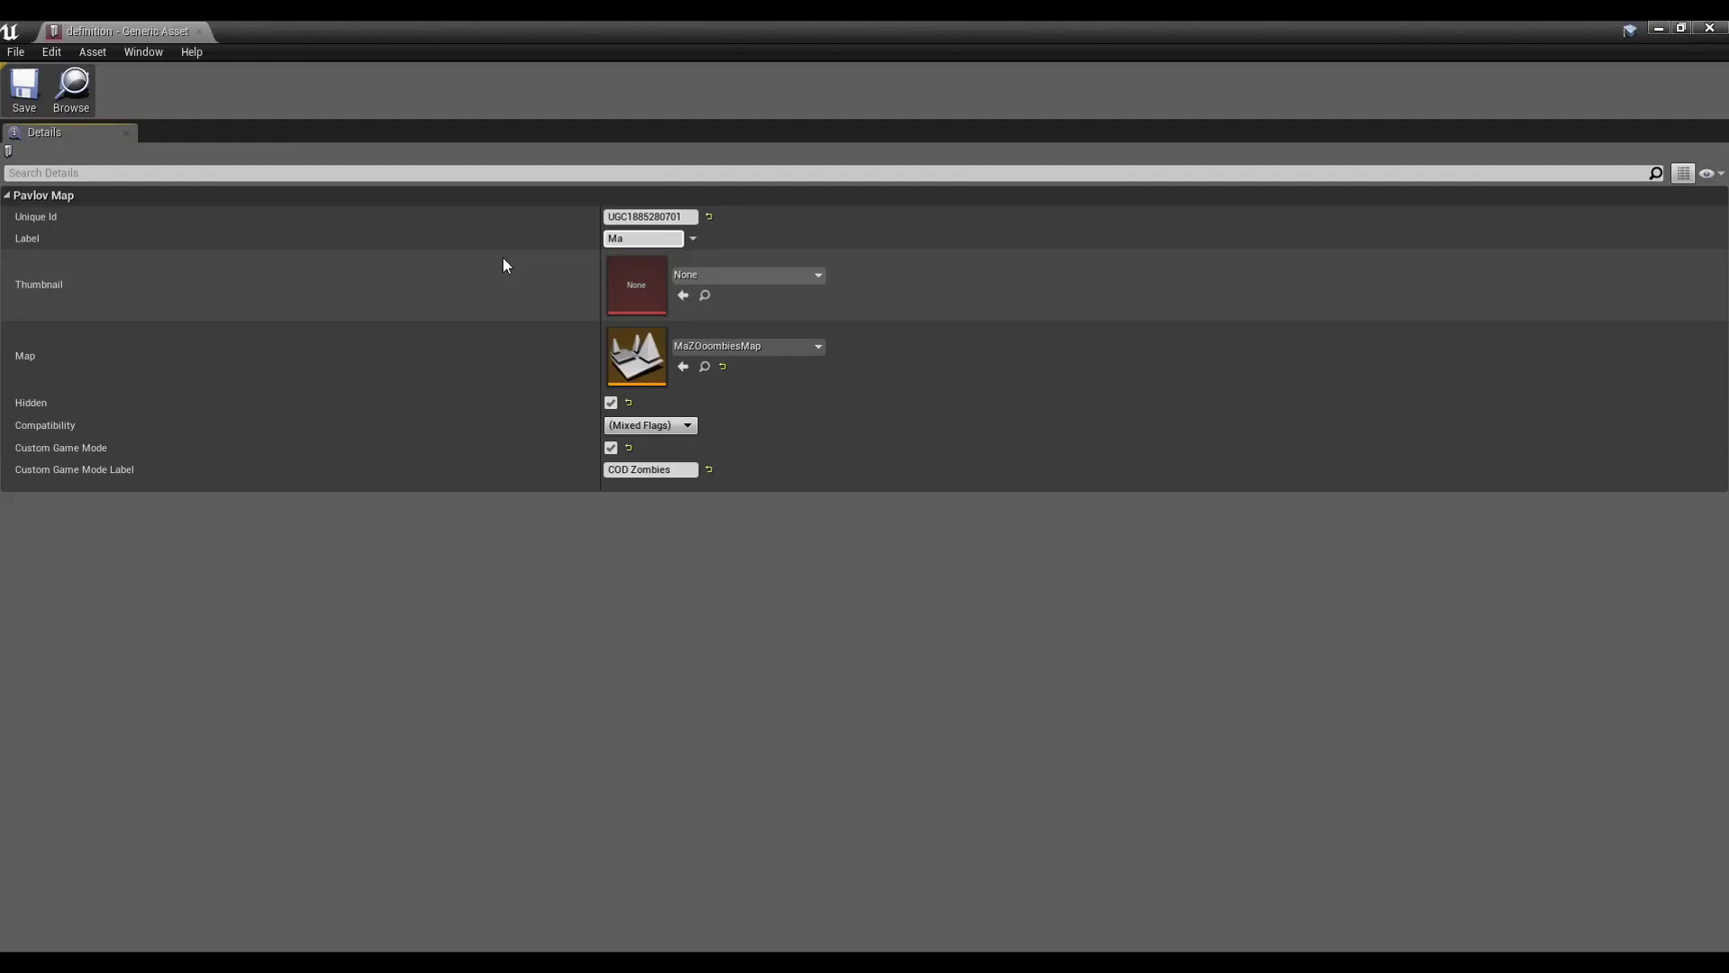
# In the Unreal definition asset, label the map MazombiesMAPP, assign the smilefloor texture as thumbnail, and save the asset
pyautogui.write('zombiesMAPP')
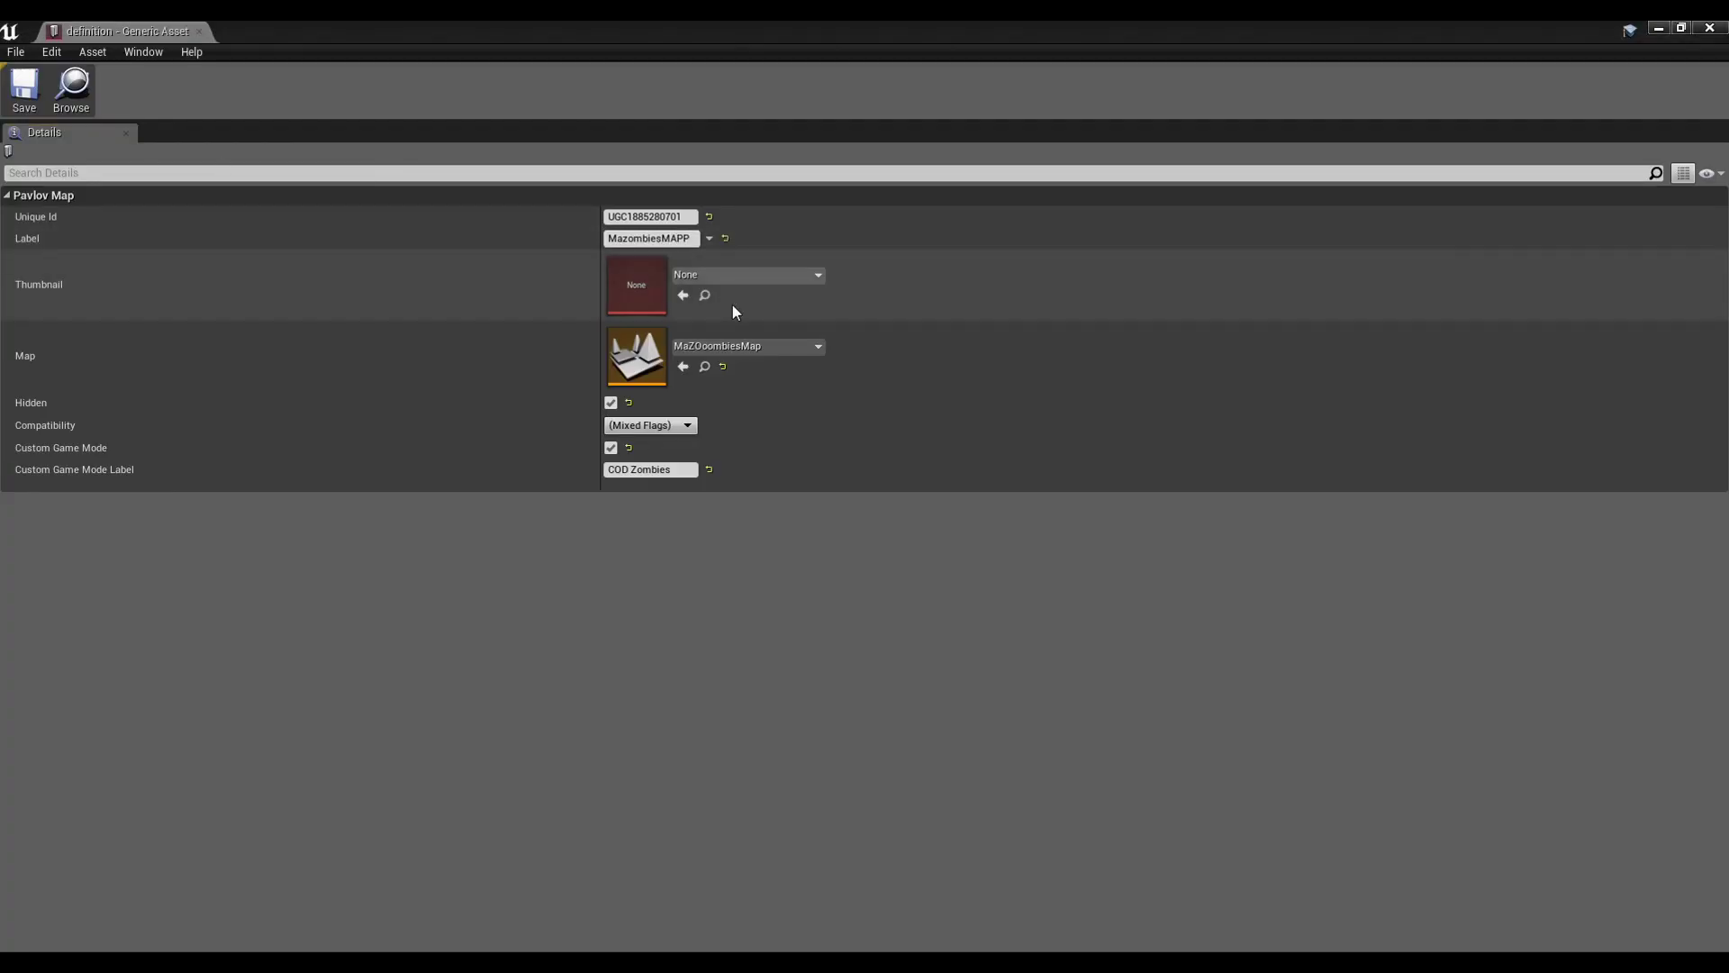
pyautogui.click(748, 274)
pyautogui.scroll(-5, 802, 539)
pyautogui.scroll(3, 801, 539)
pyautogui.click(760, 634)
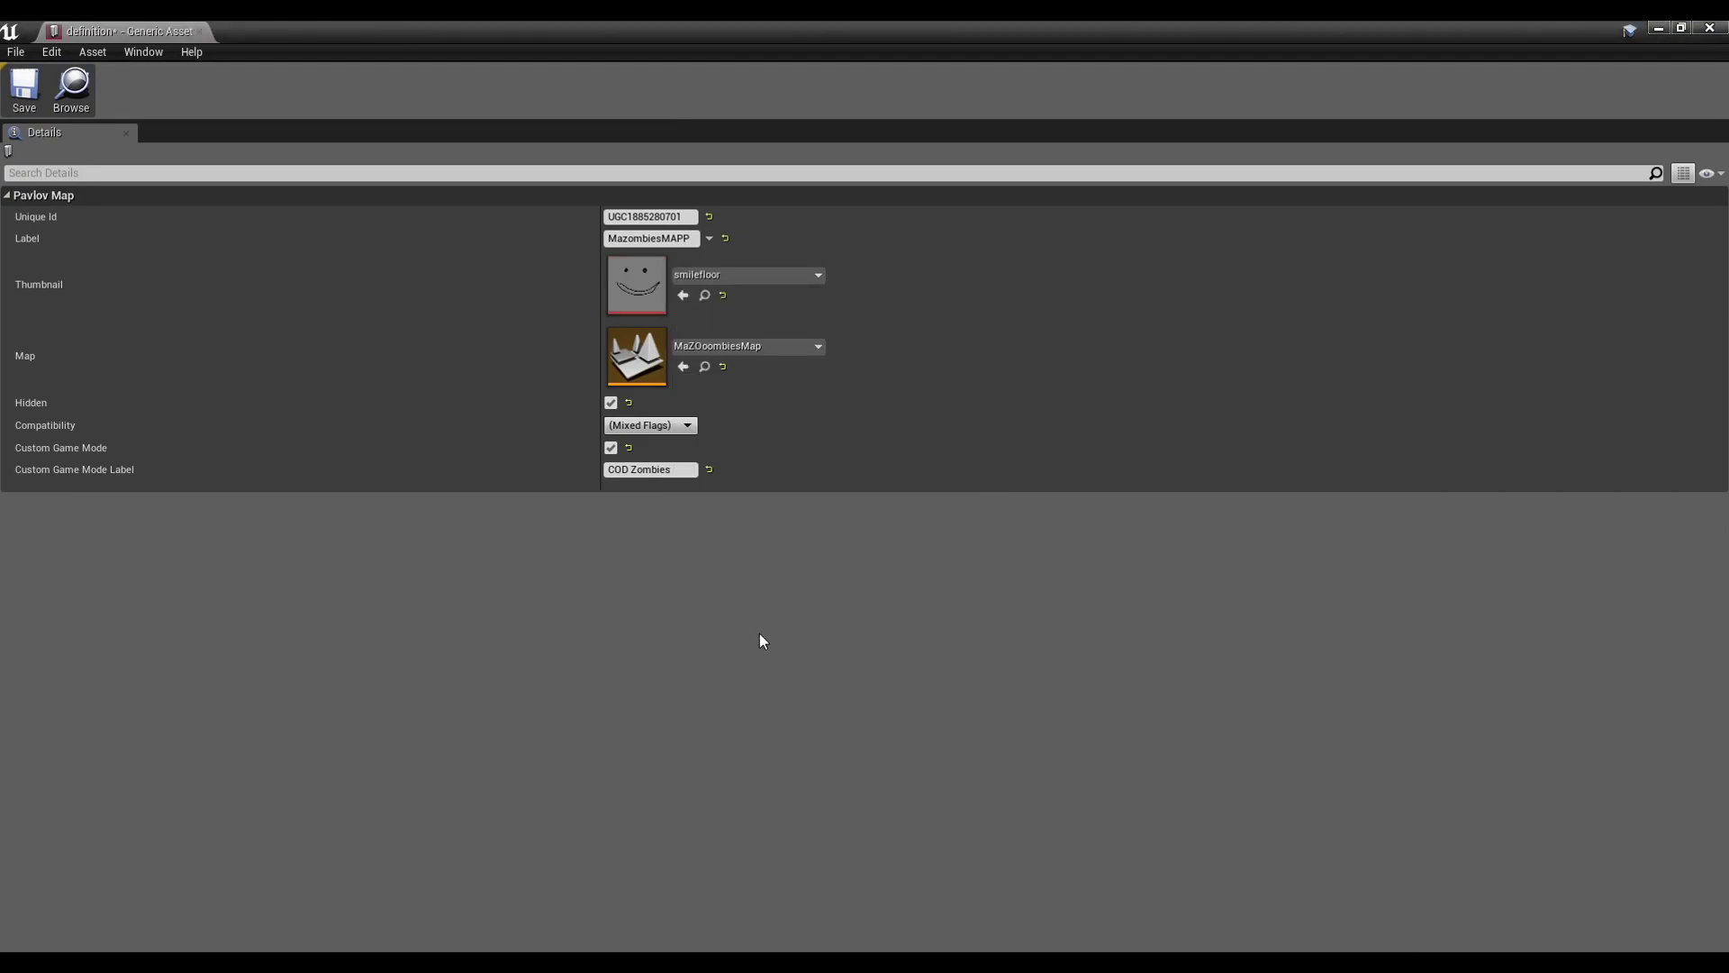
pyautogui.click(24, 90)
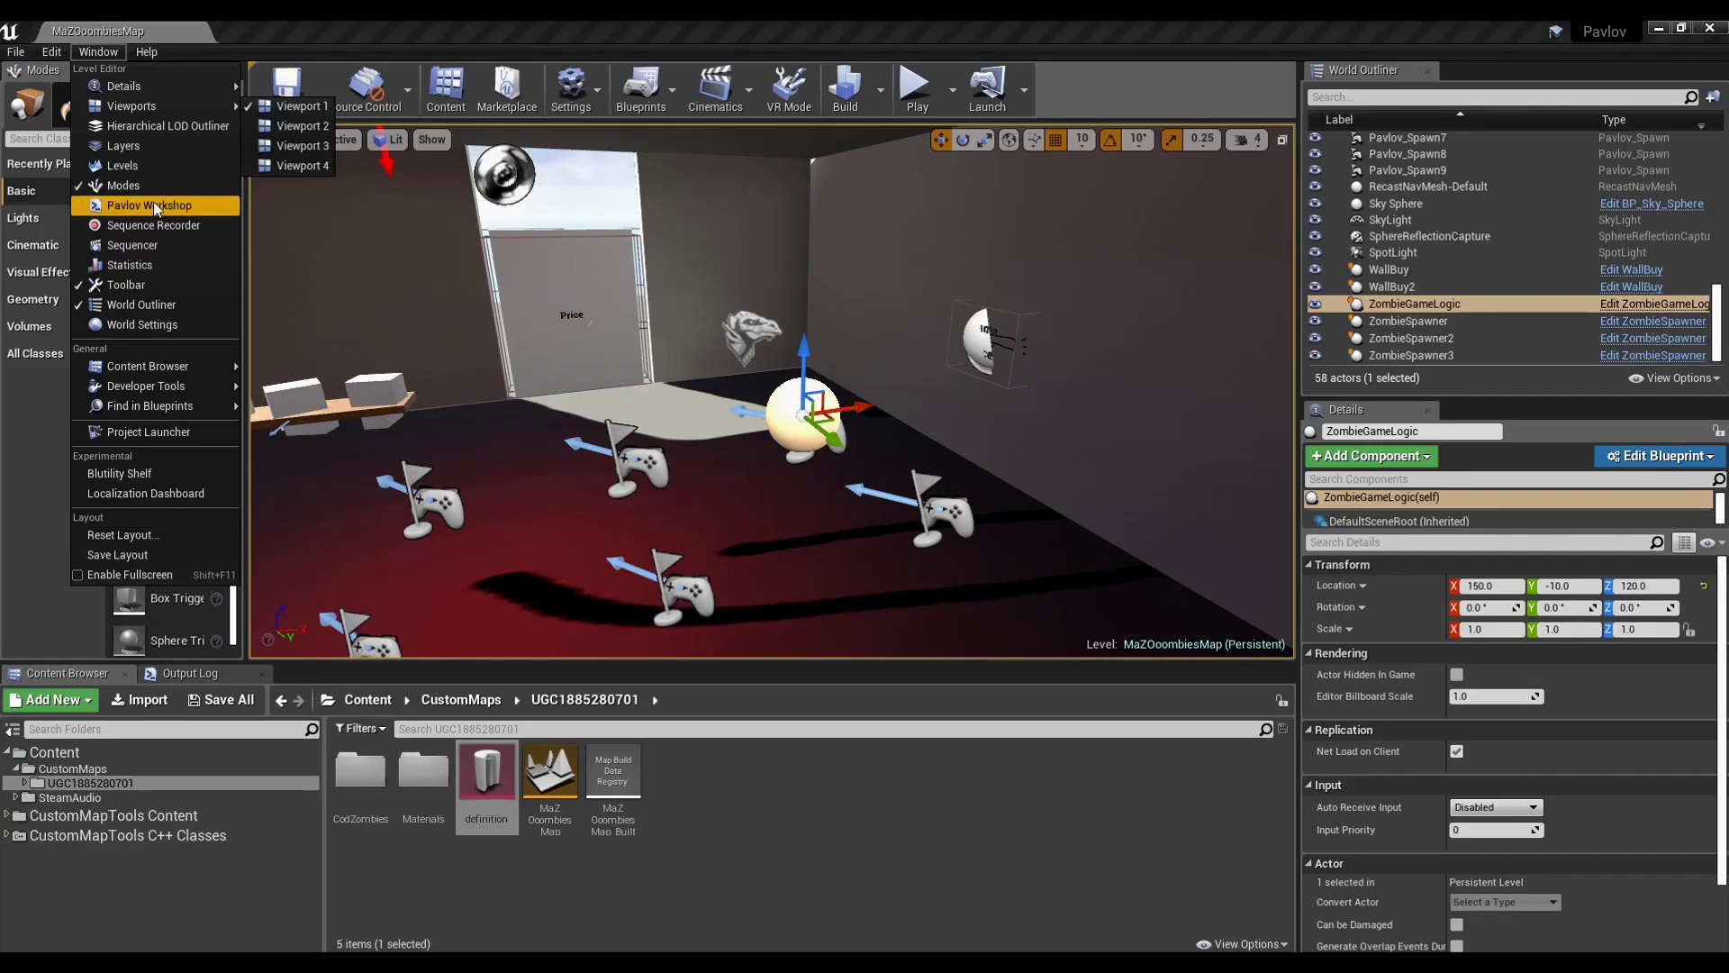
# Open Pavlov Workshop's deployment page for the updated map
pyautogui.click(171, 212)
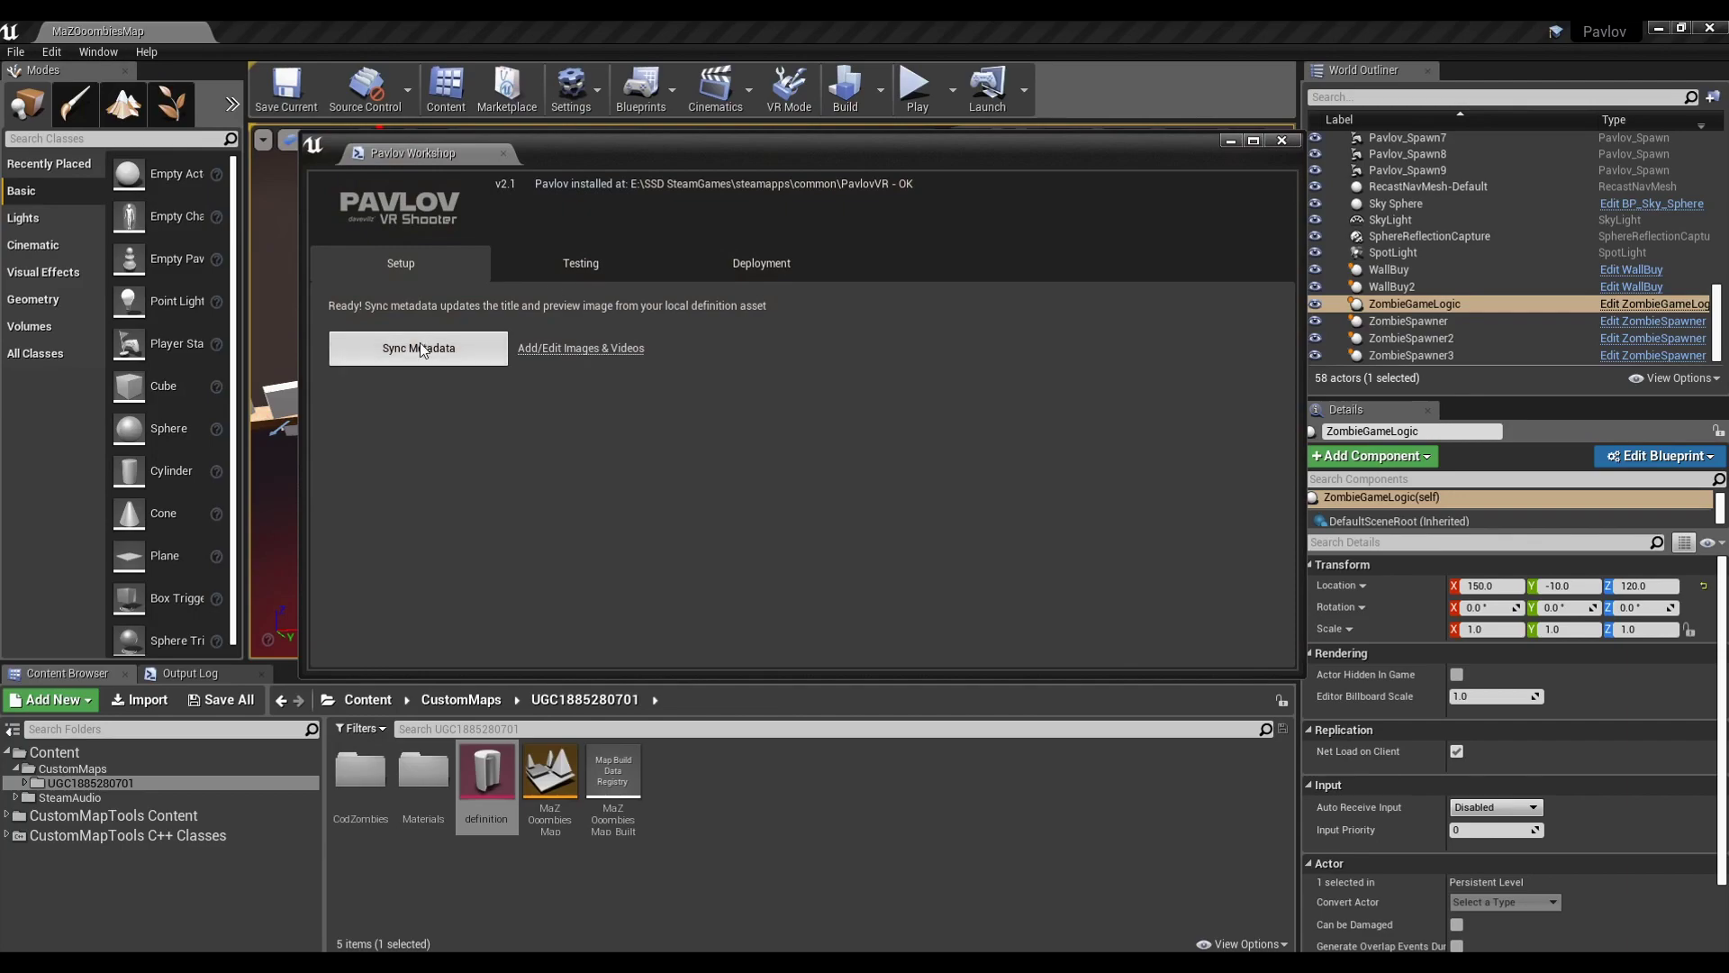
pyautogui.click(753, 268)
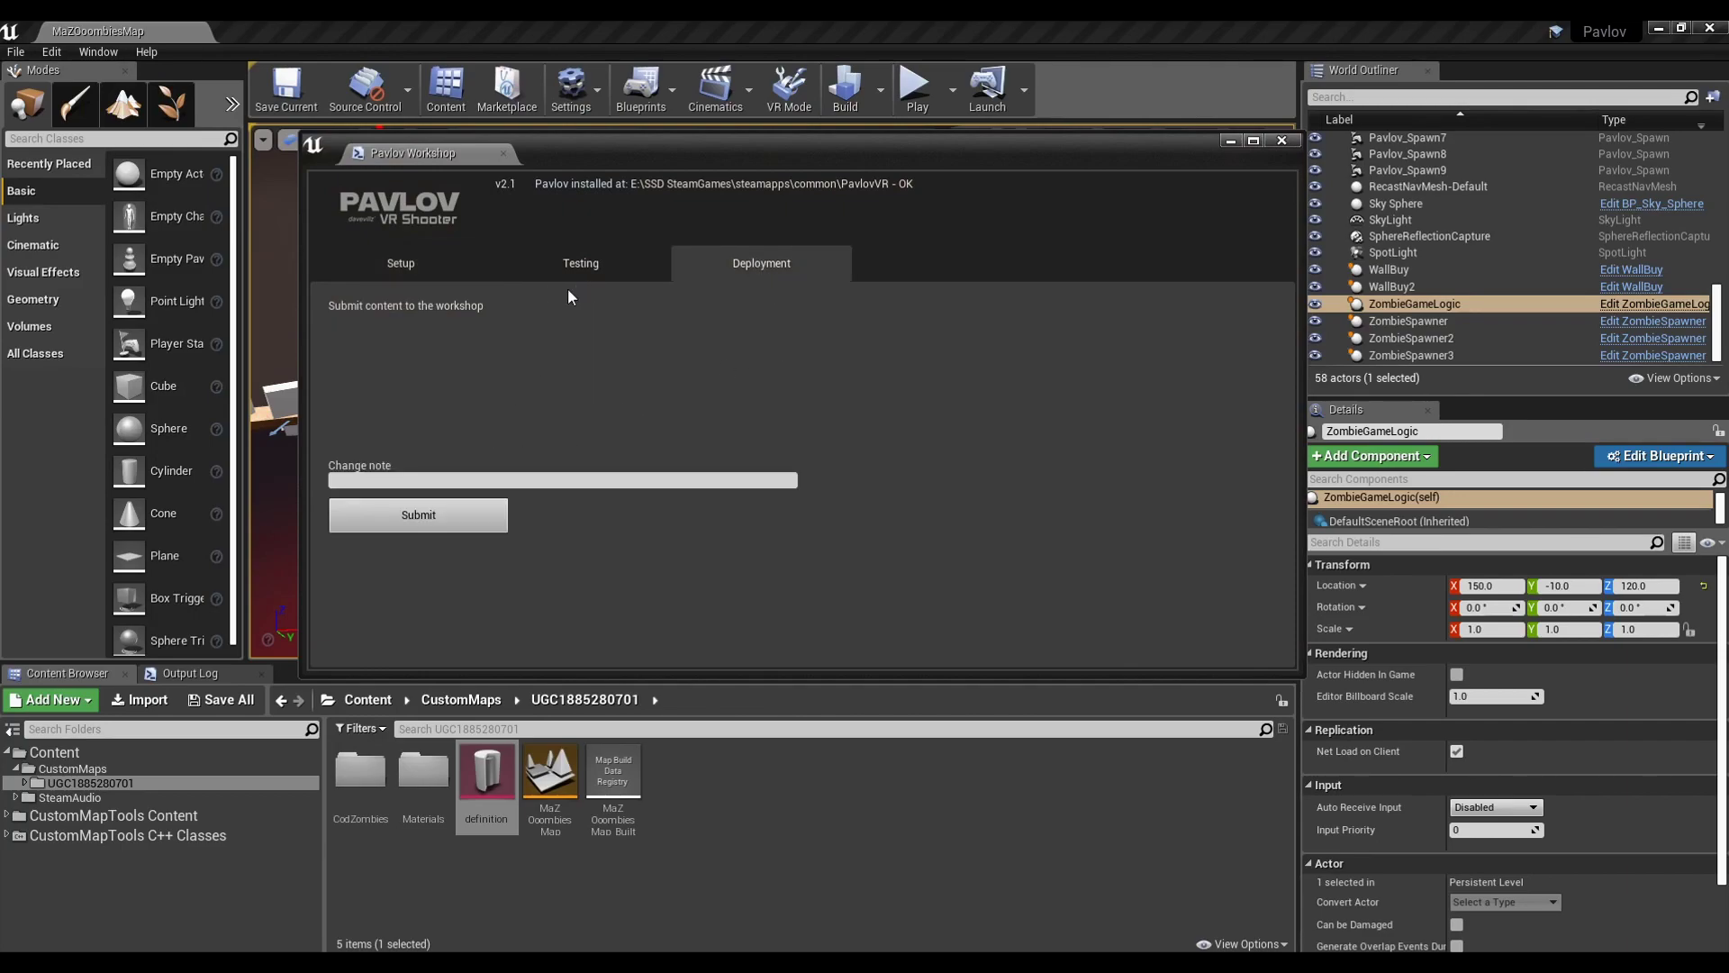